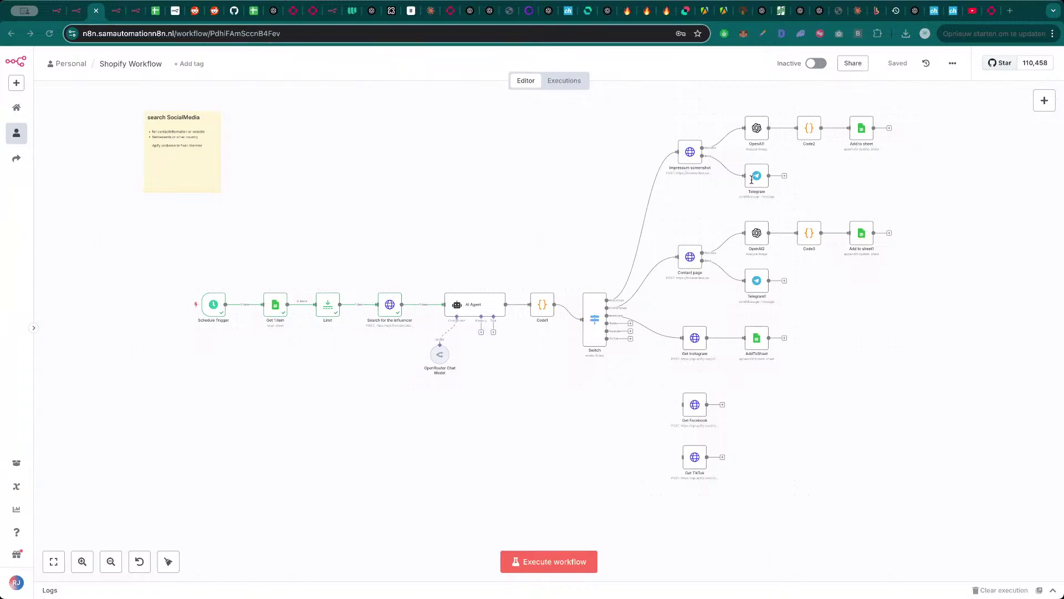
- Pan the Shopify Workflow canvas and add a blank 'I'm a note' sticky note
{"action": "scroll", "coordinate": [449, 205], "scroll_direction": "down", "scroll_amount": 3}
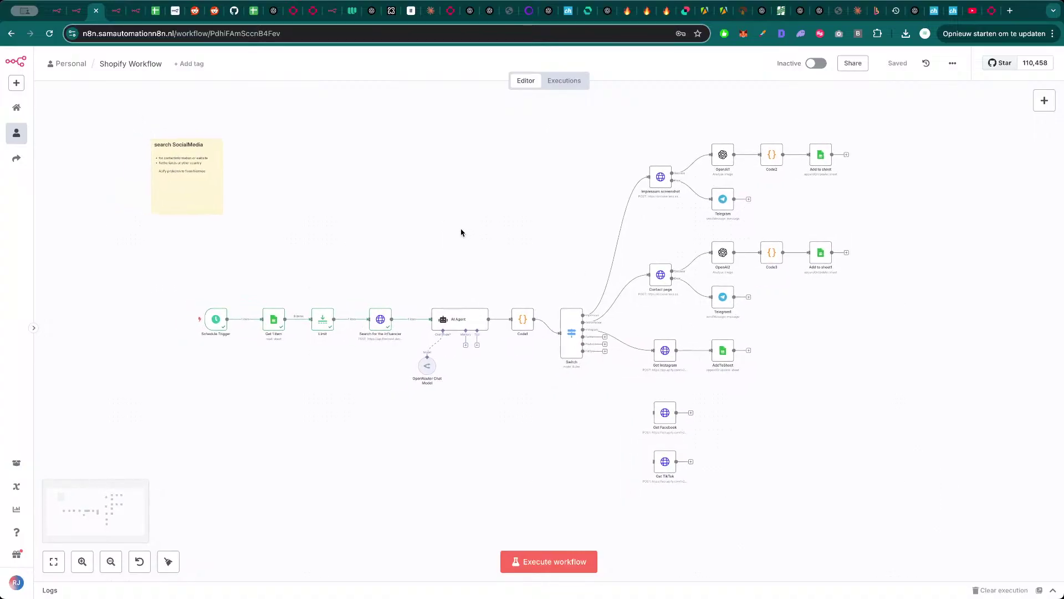
{"action": "left_click_drag", "start_coordinate": [465, 230], "coordinate": [466, 225]}
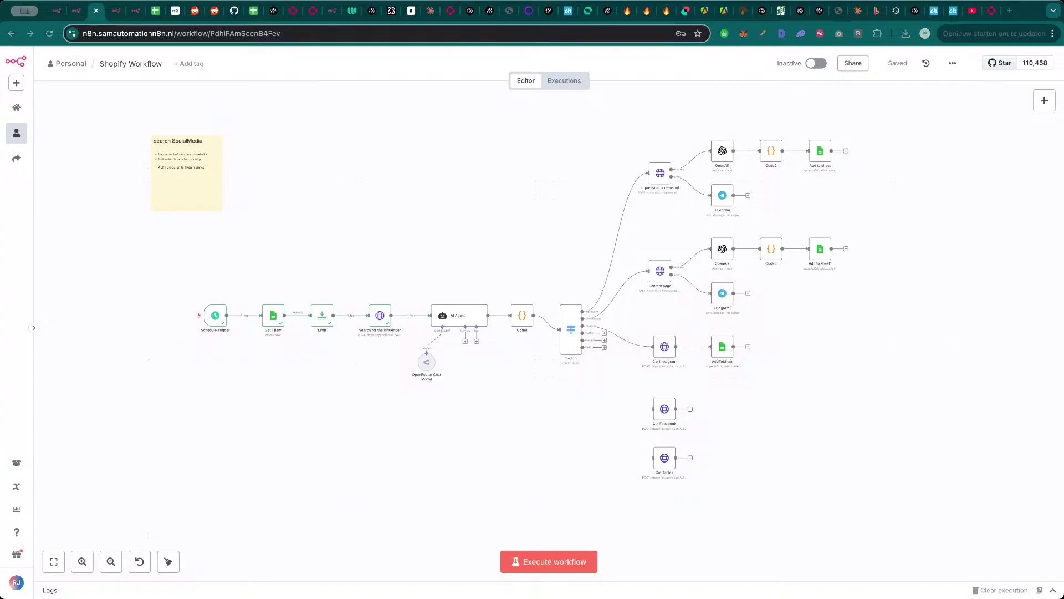
{"action": "left_click", "coordinate": [437, 205]}
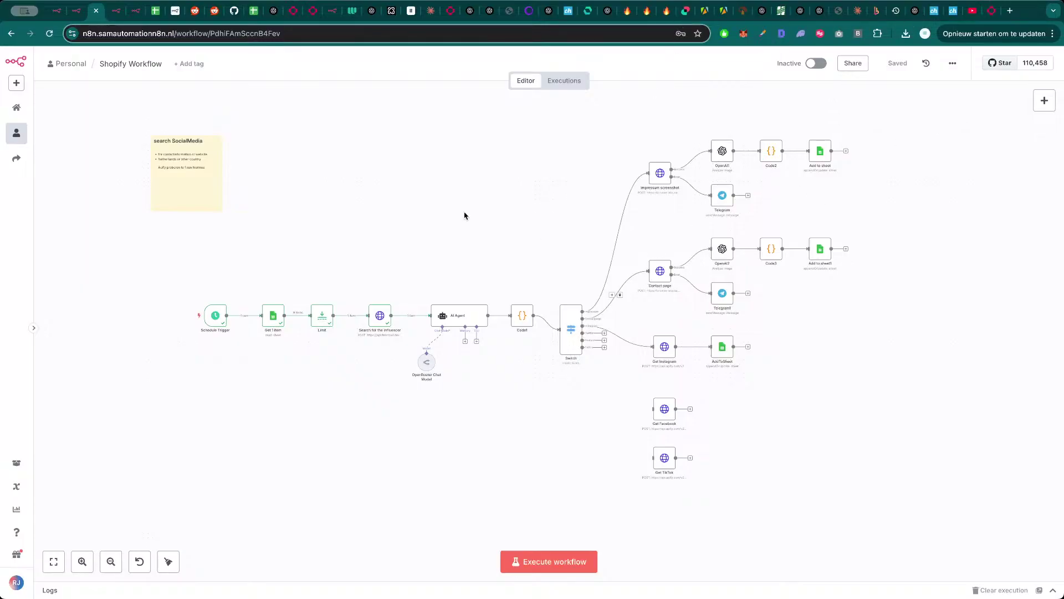
{"action": "scroll", "coordinate": [604, 204], "scroll_direction": "left", "scroll_amount": 2}
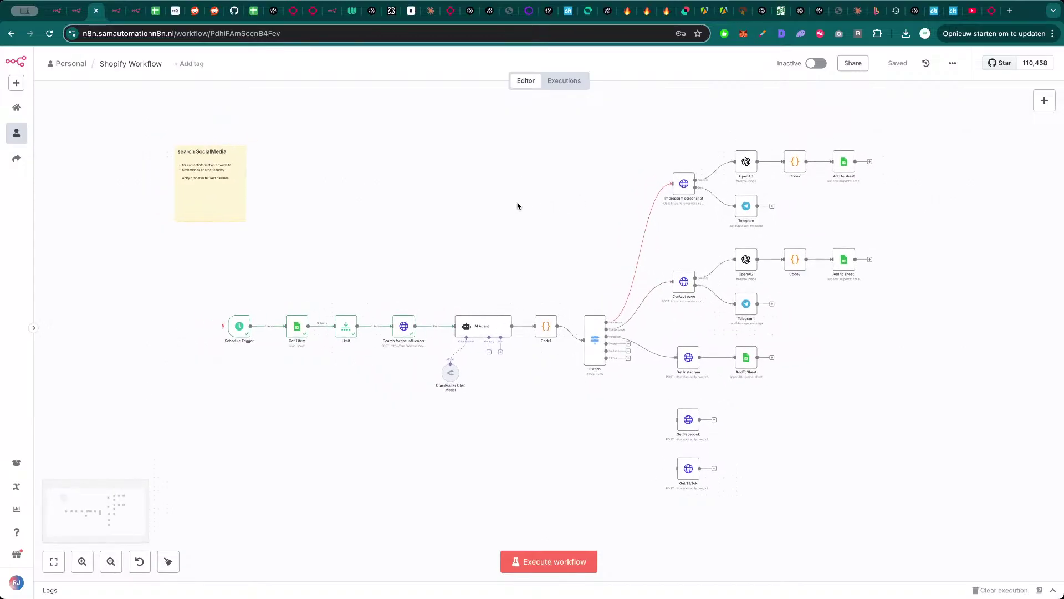
{"action": "left_click_drag", "start_coordinate": [465, 243], "coordinate": [458, 240]}
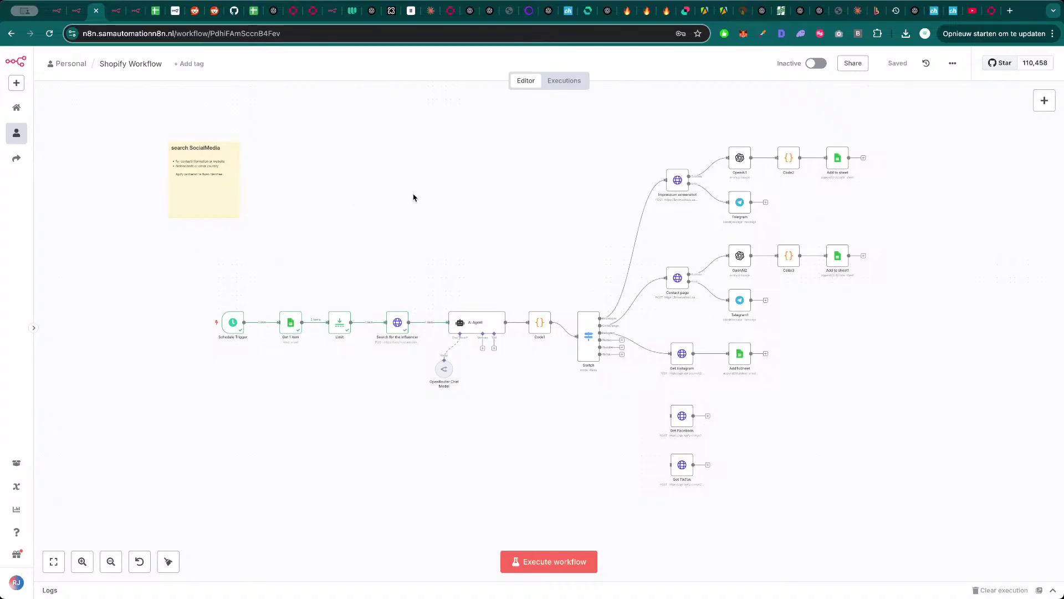
{"action": "left_click_drag", "start_coordinate": [406, 219], "coordinate": [413, 226]}
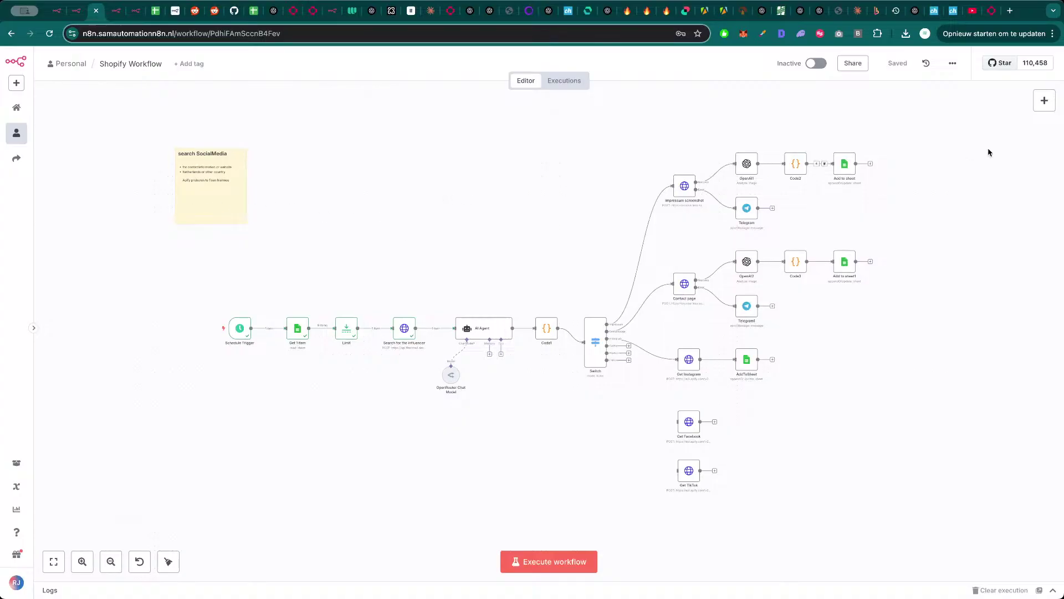
{"action": "left_click", "coordinate": [1044, 126]}
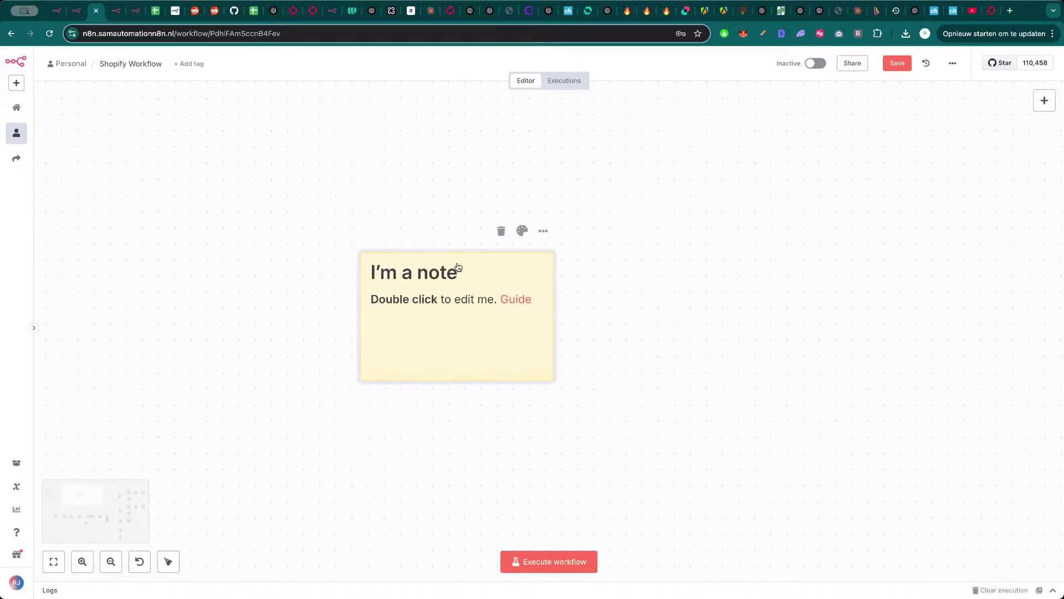
- Retitle the sticky note 'Requirements' and delete its placeholder body text
{"action": "double_click", "coordinate": [459, 269]}
{"action": "left_click_drag", "start_coordinate": [474, 274], "coordinate": [399, 277]}
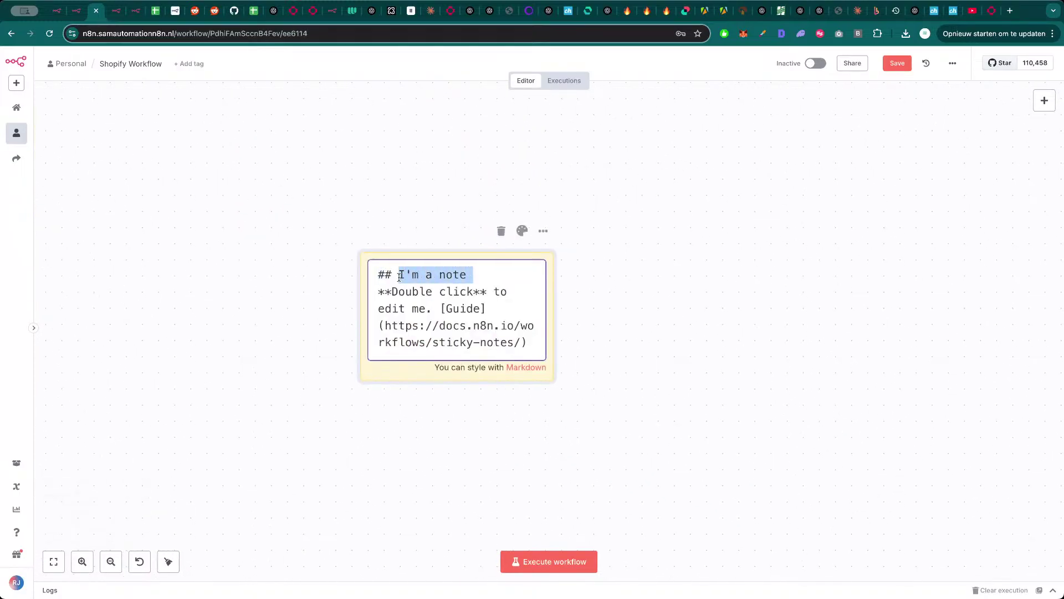
{"action": "type", "text": "Requirem"}
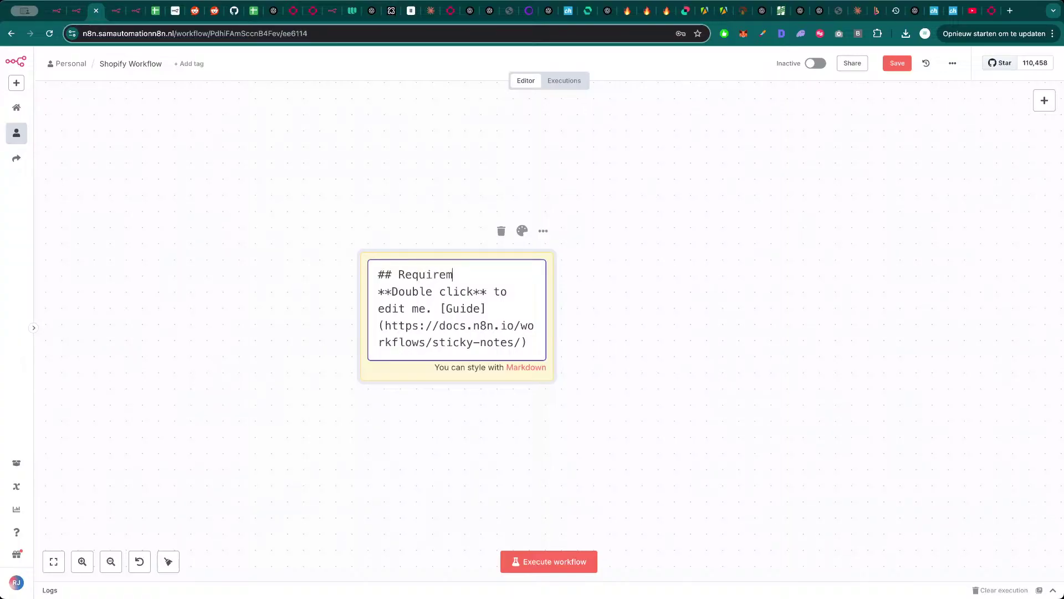
{"action": "type", "text": "ents"}
{"action": "left_click_drag", "start_coordinate": [377, 293], "coordinate": [547, 376]}
{"action": "key", "text": "BackSpace"}
{"action": "left_click", "coordinate": [660, 343]}
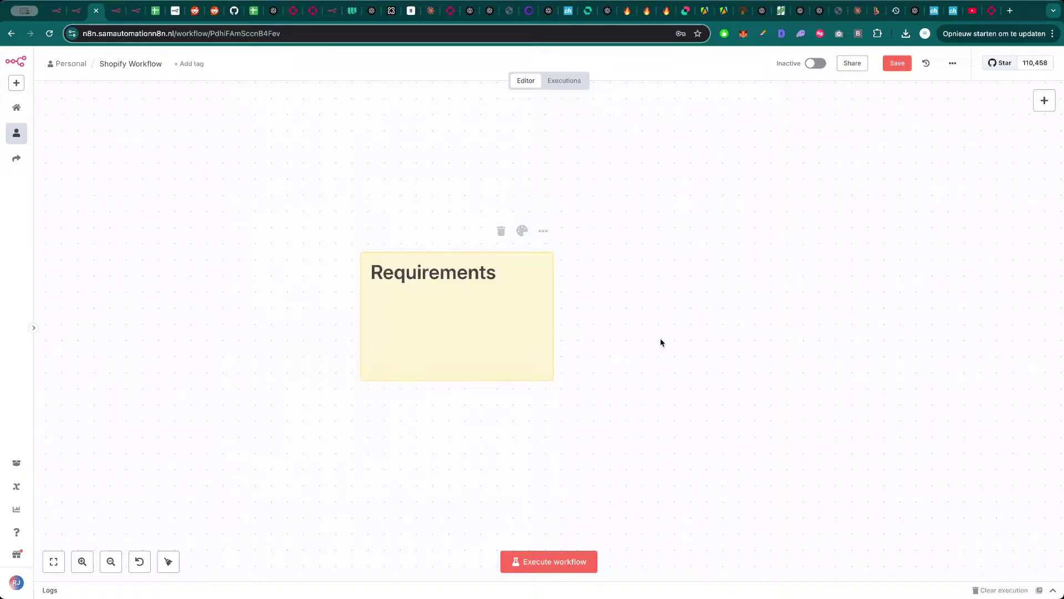
- List three requirements: Automated VA work, Reduce mistakes made with outreach, Have a bigger output; enlarge the note
{"action": "scroll", "coordinate": [577, 321], "scroll_direction": "down", "scroll_amount": 2}
{"action": "scroll", "coordinate": [615, 321], "scroll_direction": "down", "scroll_amount": 1}
{"action": "scroll", "coordinate": [615, 321], "scroll_direction": "left", "scroll_amount": 1}
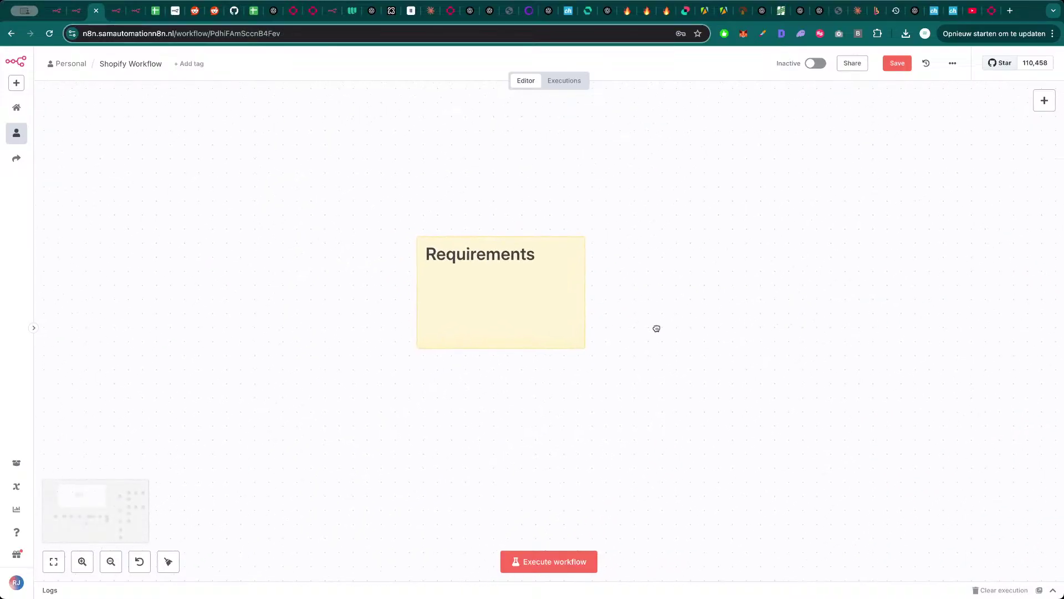
{"action": "double_click", "coordinate": [502, 301]}
{"action": "type", "text": "- "}
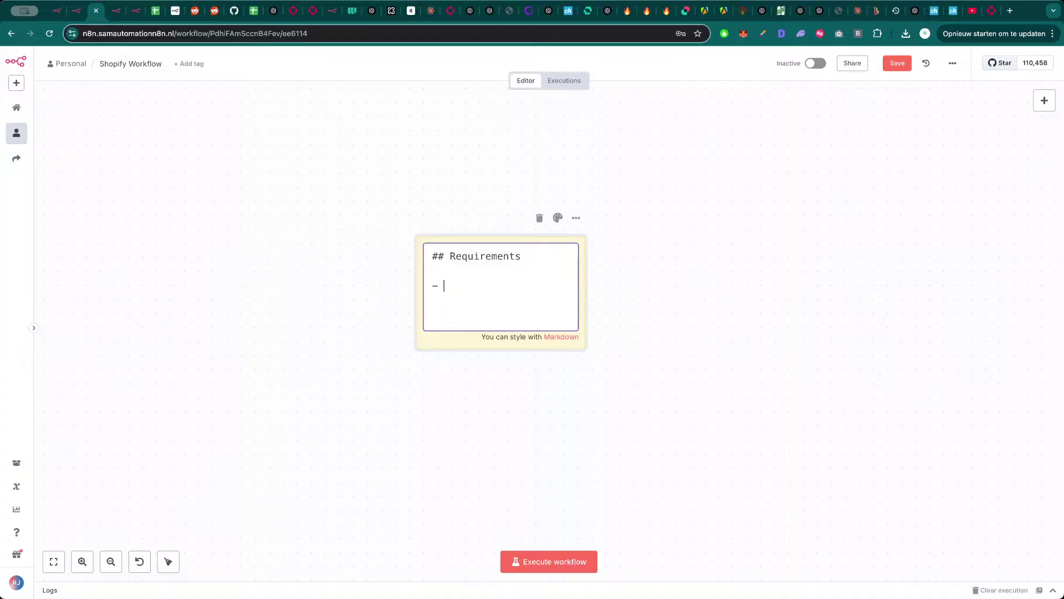
{"action": "type", "text": "Automated VA work"}
{"action": "key", "text": "Return"}
{"action": "type", "text": "- Redu"}
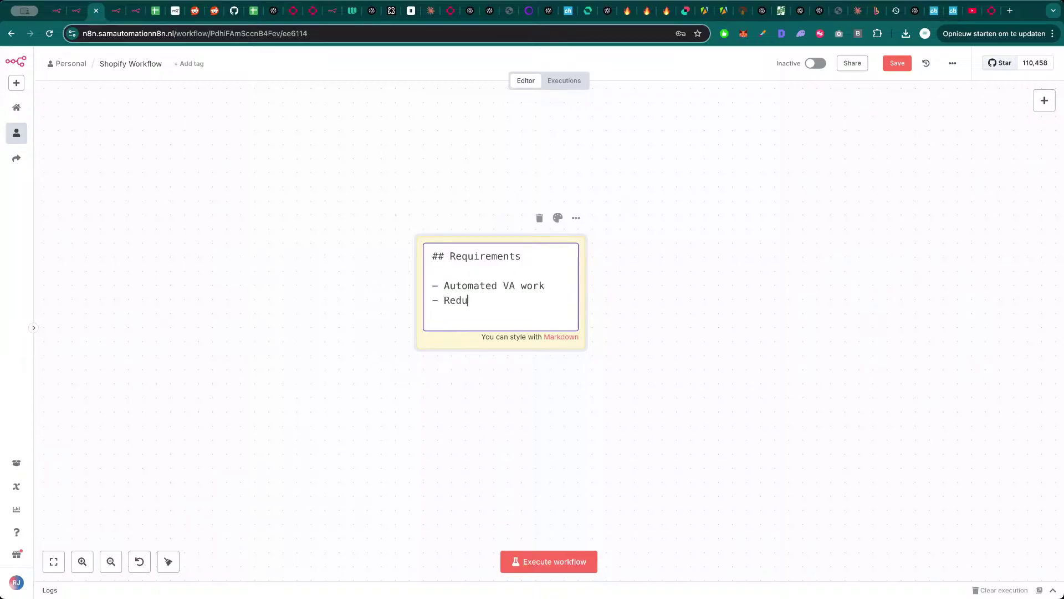
{"action": "type", "text": "ce mistakes "}
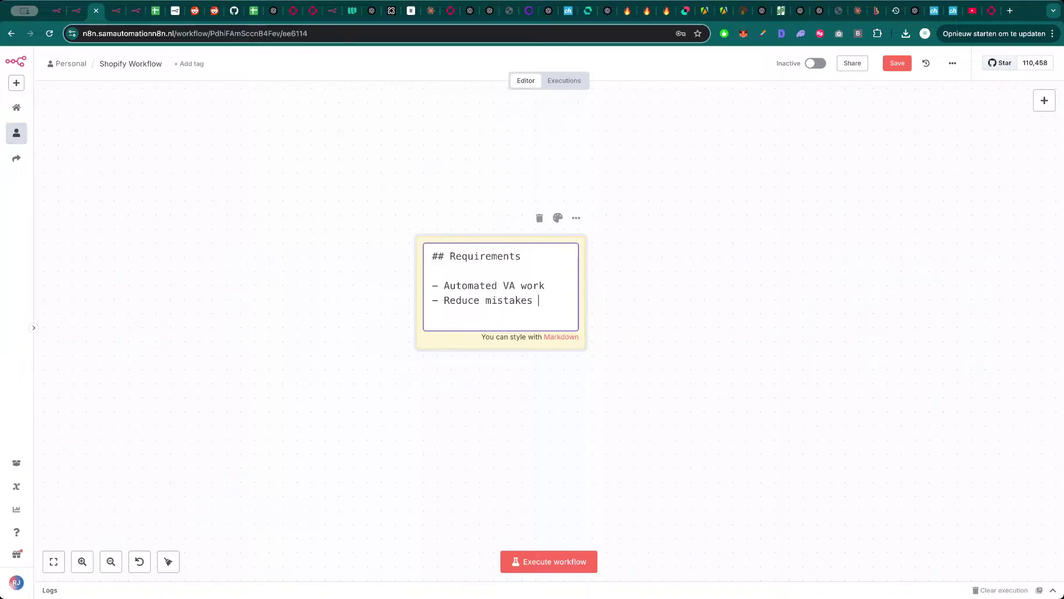
{"action": "type", "text": "made with outreach"}
{"action": "key", "text": "Return"}
{"action": "type", "text": "- "}
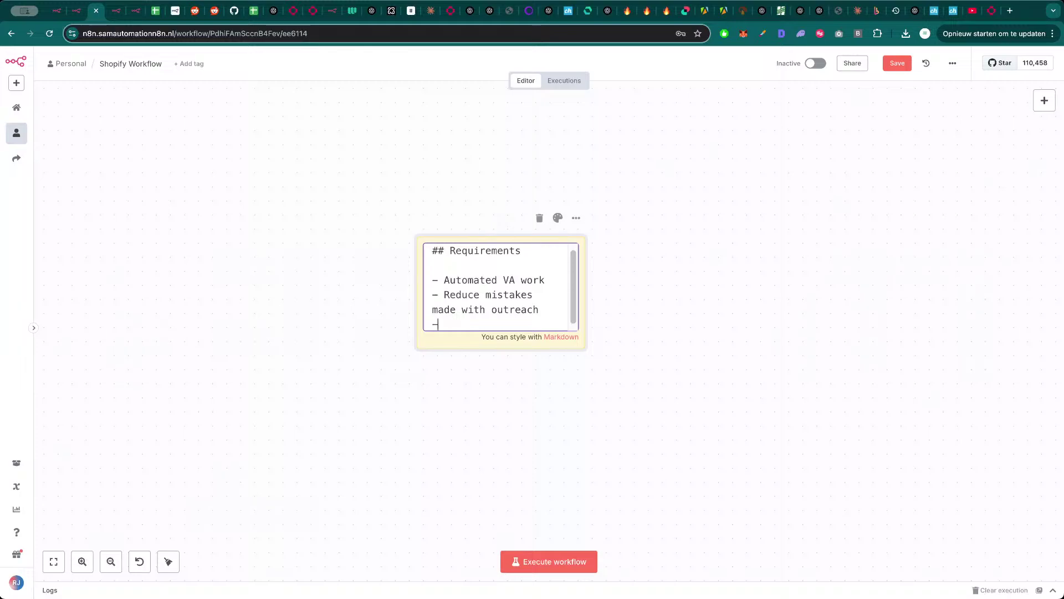
{"action": "type", "text": "Have a bigger output"}
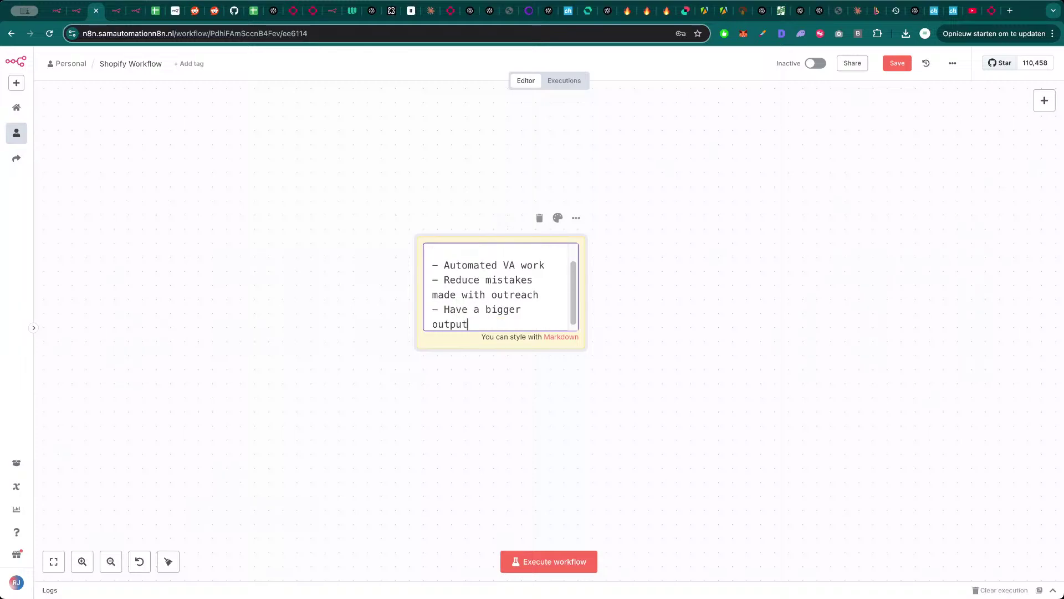
{"action": "left_click", "coordinate": [599, 319]}
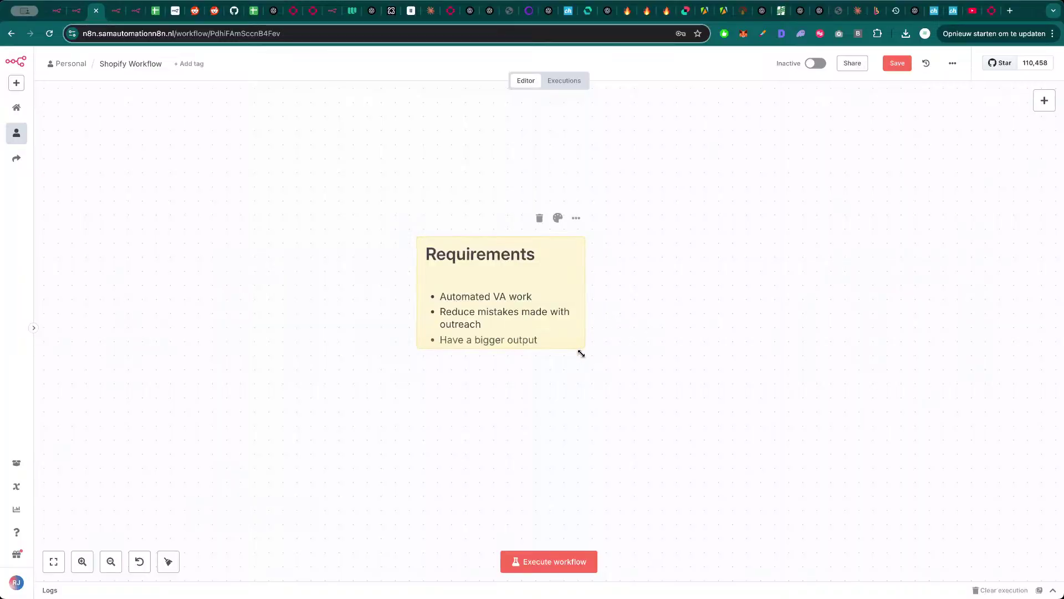
{"action": "left_click_drag", "start_coordinate": [581, 353], "coordinate": [582, 377]}
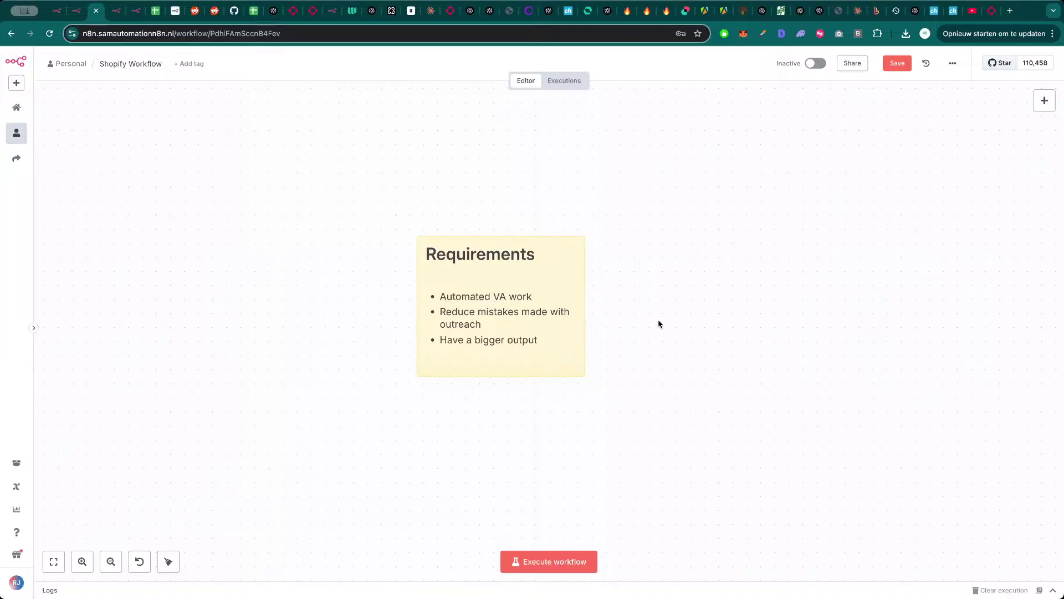
- Reframe the canvas on the whole workflow, then go to the Analyze Collab Accounts workflow
{"action": "scroll", "coordinate": [658, 325], "scroll_direction": "down", "scroll_amount": 5}
{"action": "left_click_drag", "start_coordinate": [729, 376], "coordinate": [530, 271]}
{"action": "scroll", "coordinate": [530, 270], "scroll_direction": "down", "scroll_amount": 2}
{"action": "left_click_drag", "start_coordinate": [587, 294], "coordinate": [532, 228]}
{"action": "scroll", "coordinate": [496, 288], "scroll_direction": "down", "scroll_amount": 1}
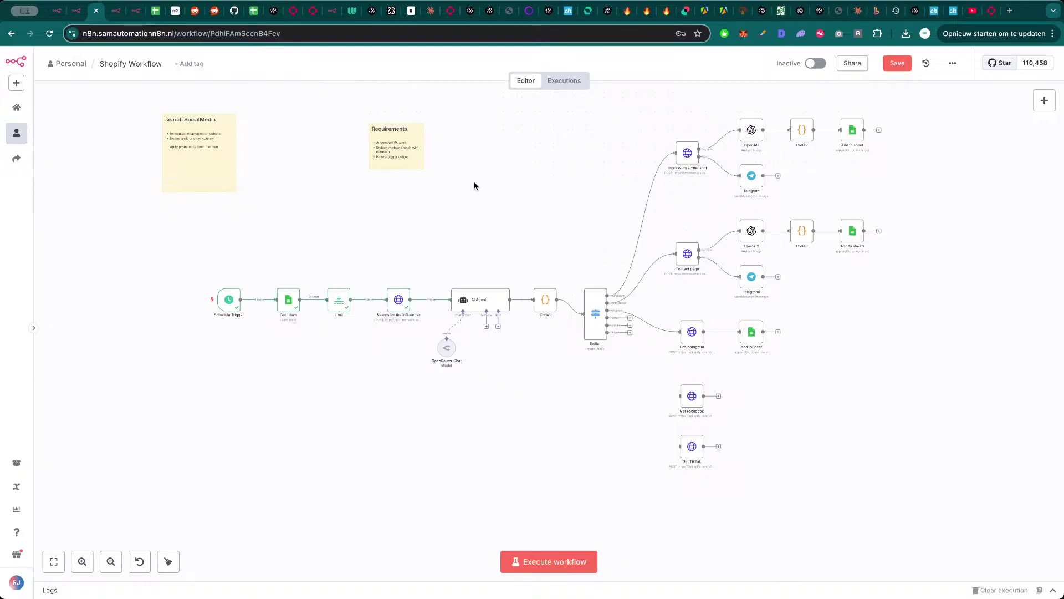
{"action": "left_click", "coordinate": [113, 16]}
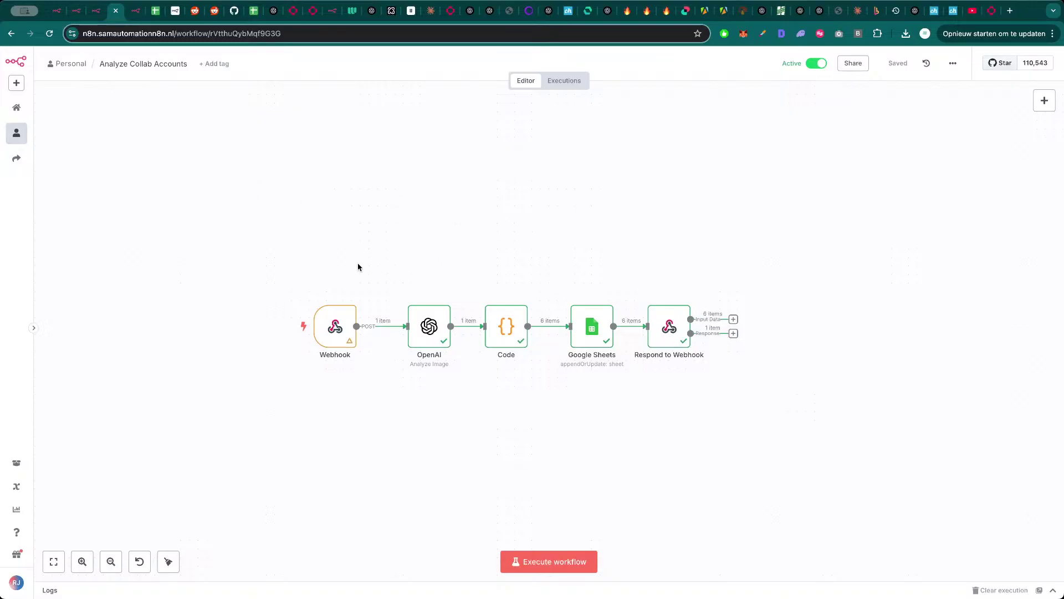
- Select all five nodes, then review the OpenAI node's settings and output
{"action": "mouse_move", "coordinate": [326, 338]}
{"action": "left_click_drag", "start_coordinate": [248, 228], "coordinate": [843, 451]}
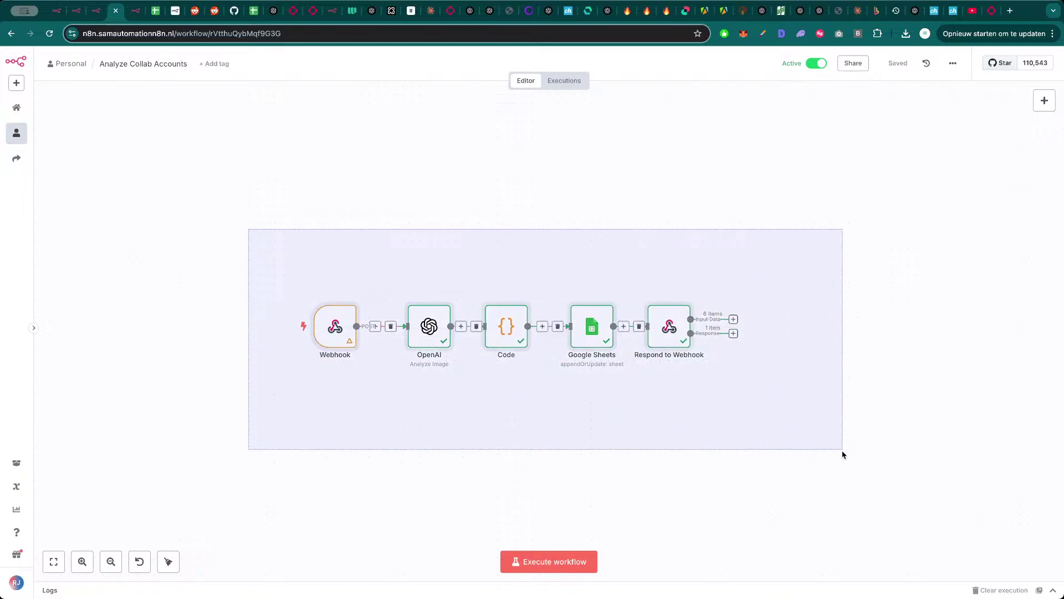
{"action": "mouse_move", "coordinate": [429, 346]}
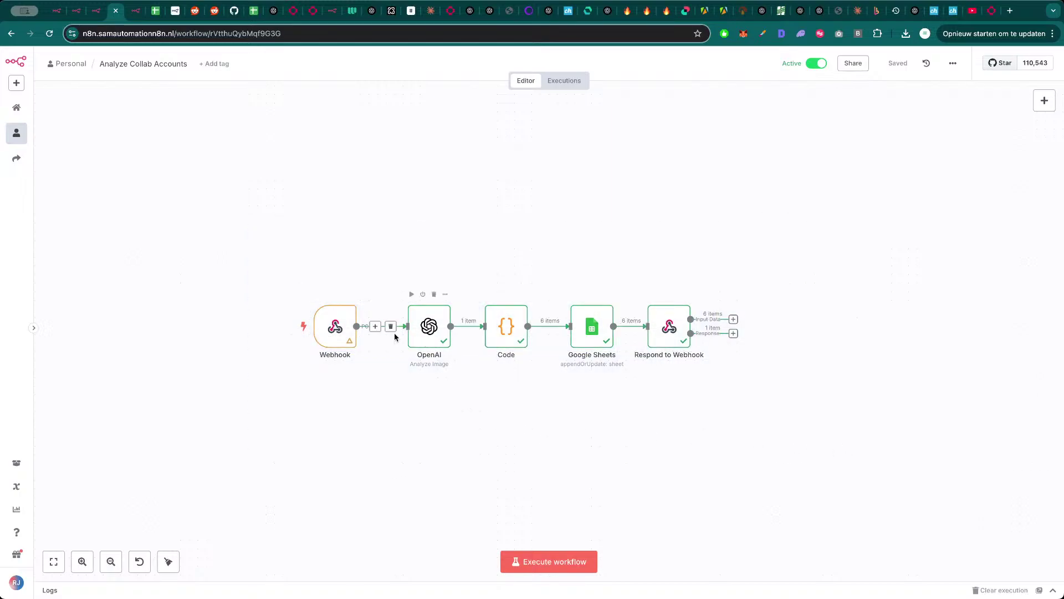
{"action": "mouse_move", "coordinate": [336, 339]}
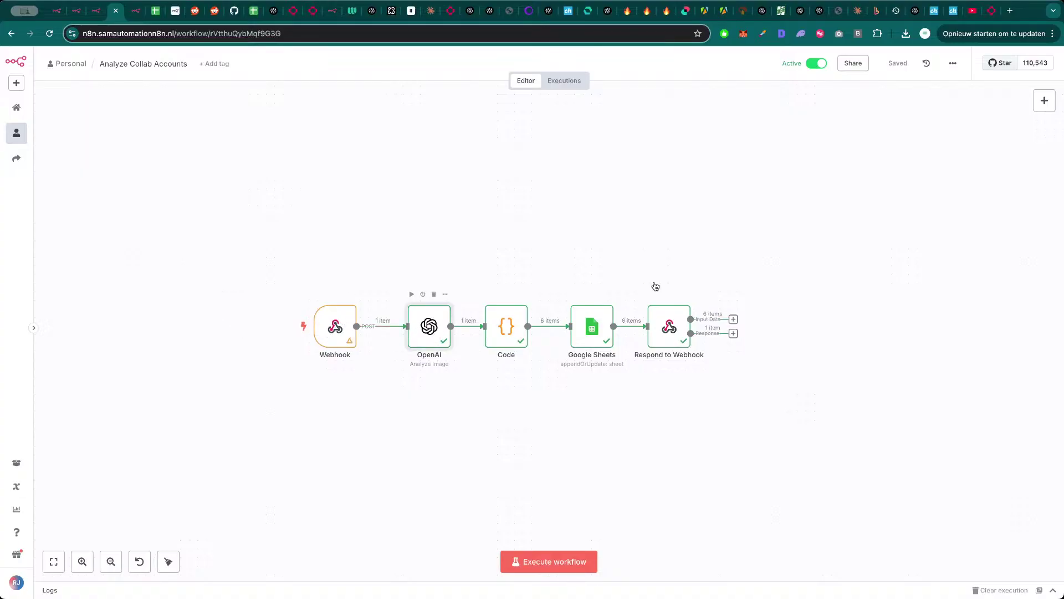
{"action": "double_click", "coordinate": [430, 327]}
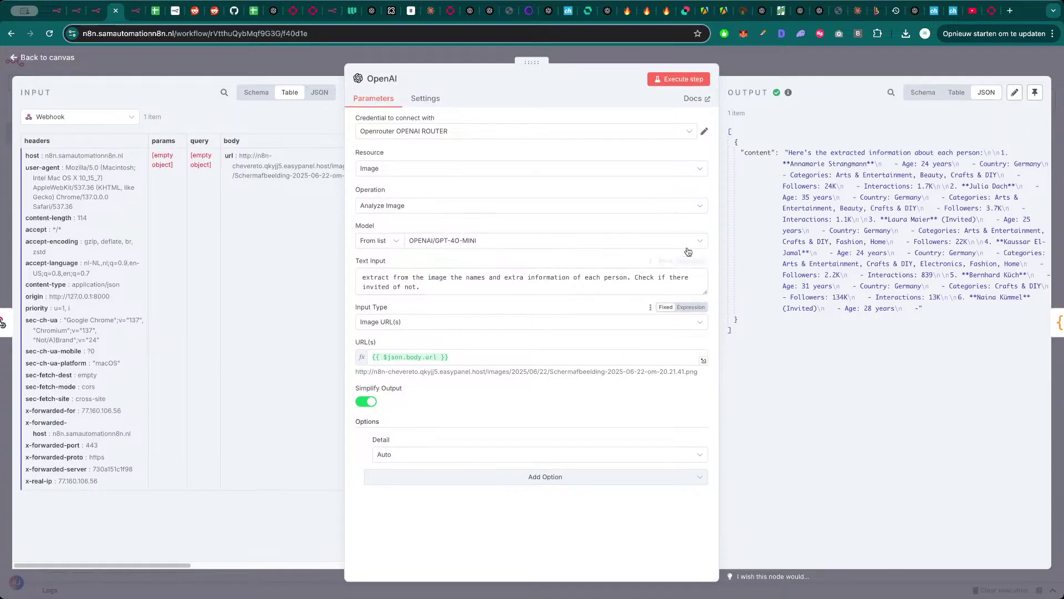
{"action": "left_click", "coordinate": [911, 71]}
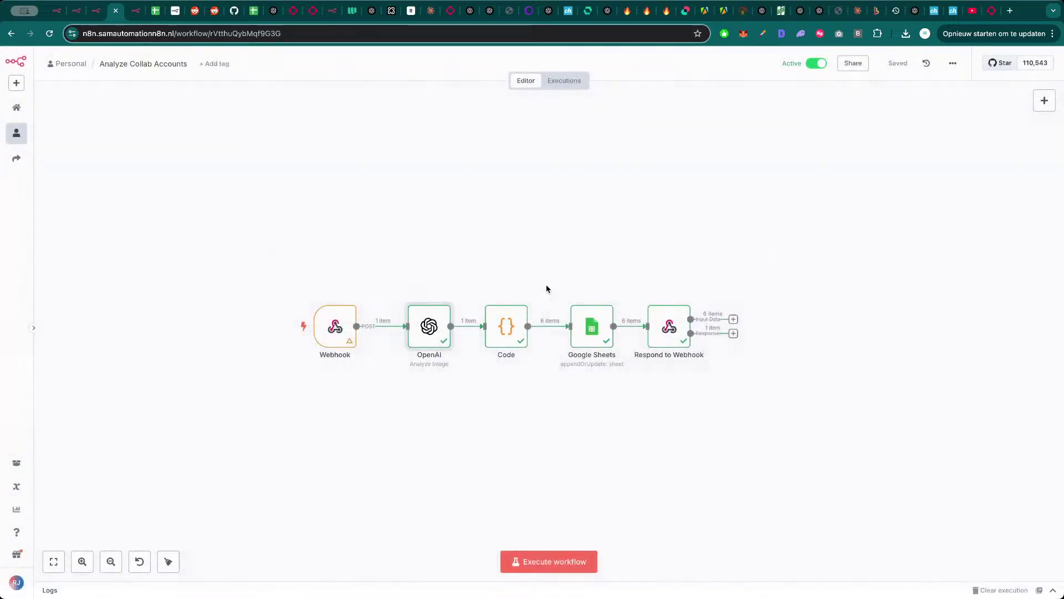
- Review the Code node's settings and output, then return to the canvas
{"action": "double_click", "coordinate": [503, 336]}
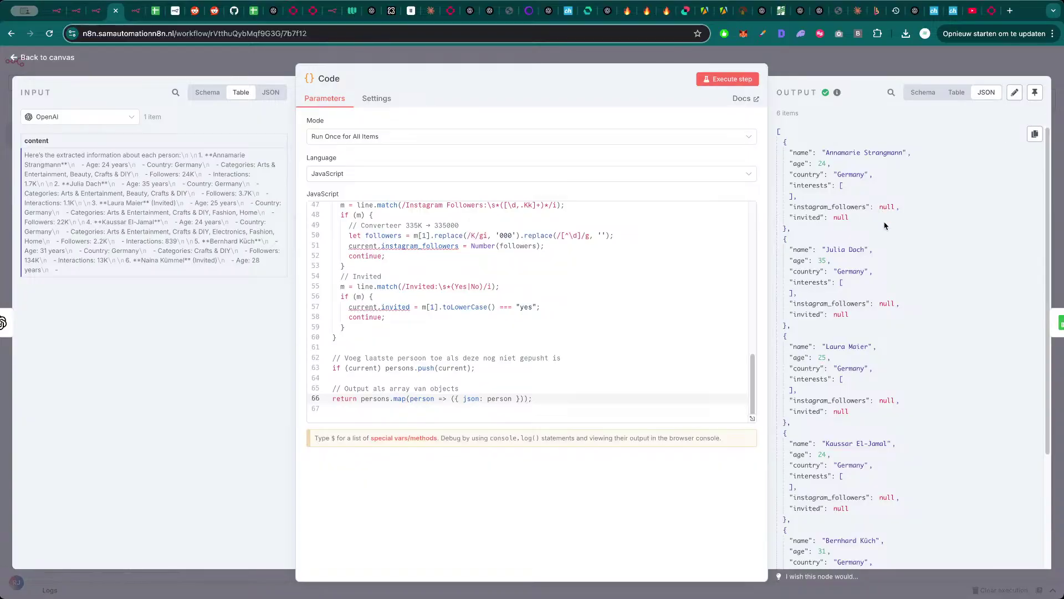
{"action": "scroll", "coordinate": [834, 319], "scroll_direction": "down", "scroll_amount": 3}
{"action": "scroll", "coordinate": [843, 333], "scroll_direction": "down", "scroll_amount": 1}
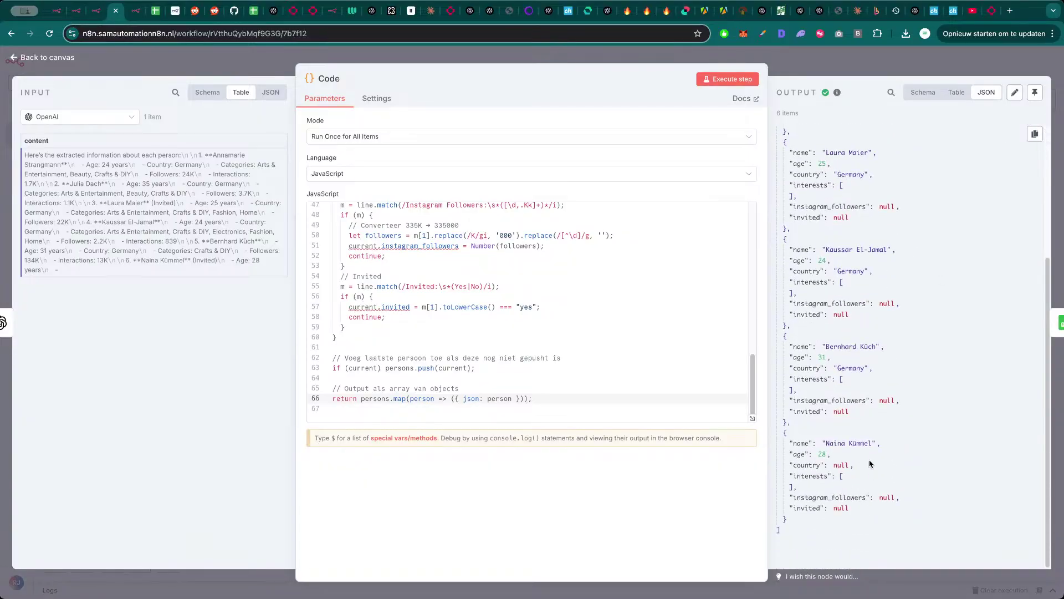
{"action": "scroll", "coordinate": [868, 466], "scroll_direction": "up", "scroll_amount": 4}
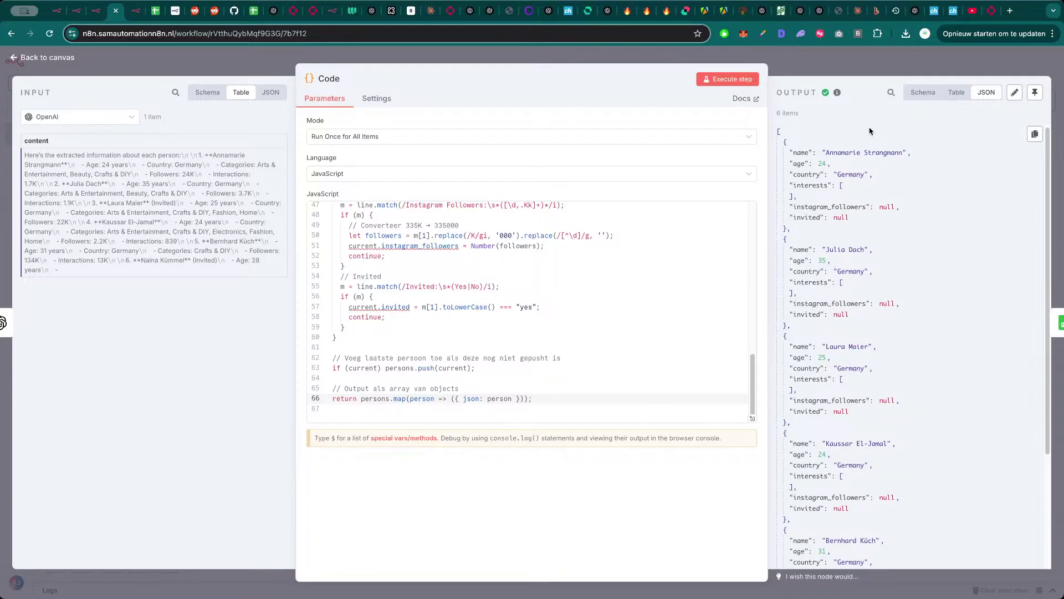
{"action": "scroll", "coordinate": [853, 158], "scroll_direction": "down", "scroll_amount": 5}
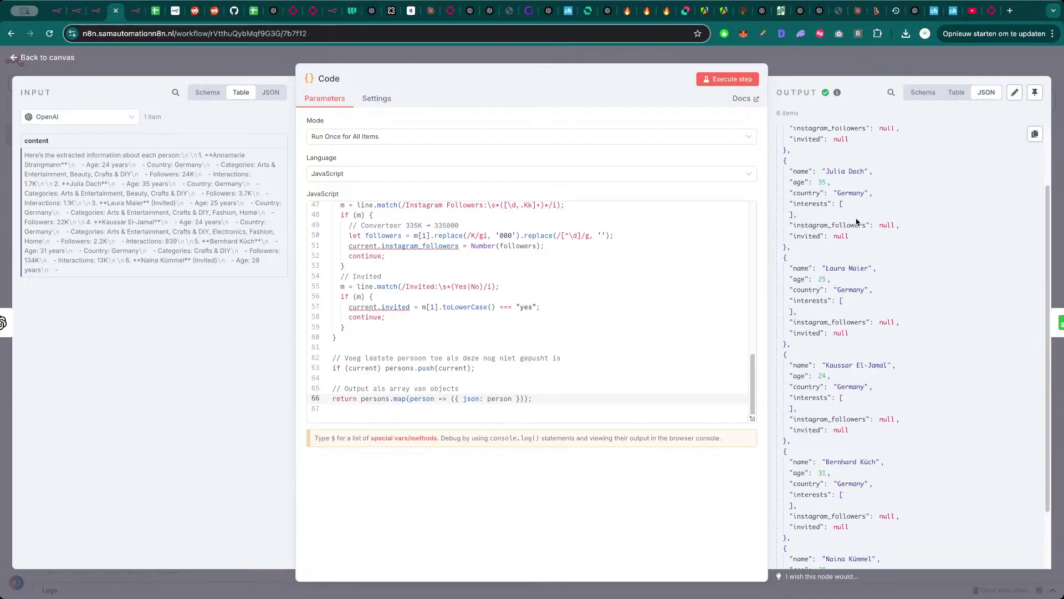
{"action": "left_click", "coordinate": [862, 70]}
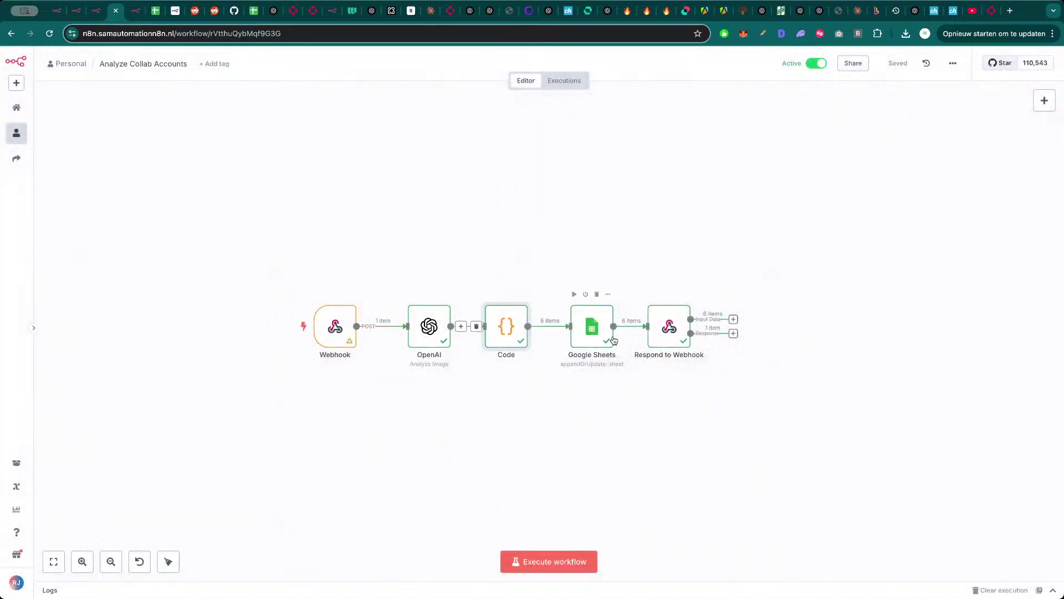
- Reload the Google Sheets node's columns to show Email, Email 1, Email 2, Invited and Website
{"action": "double_click", "coordinate": [595, 331]}
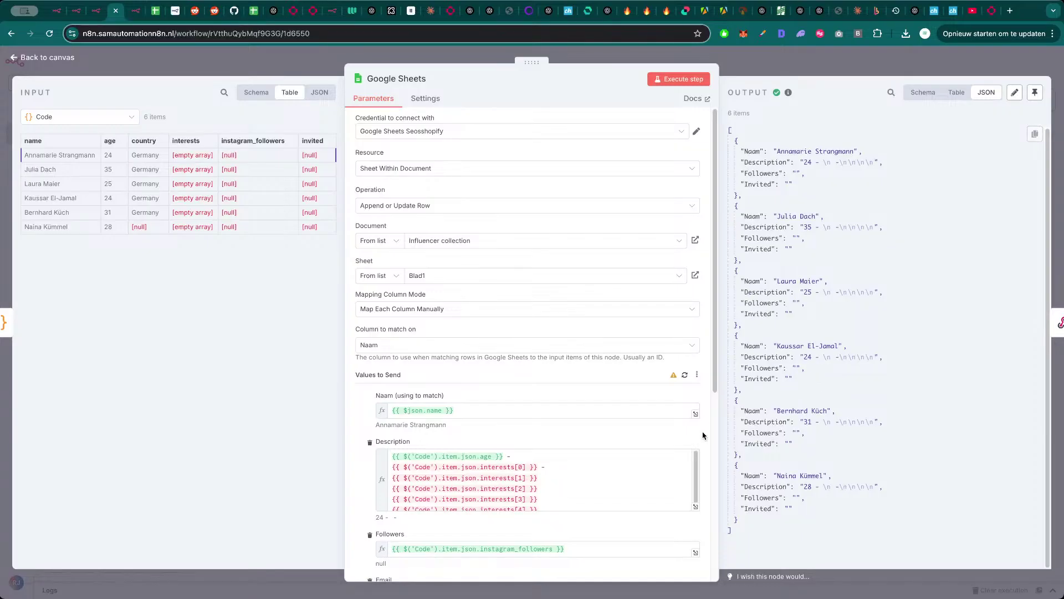
{"action": "scroll", "coordinate": [621, 443], "scroll_direction": "down", "scroll_amount": 3}
{"action": "left_click", "coordinate": [685, 210]}
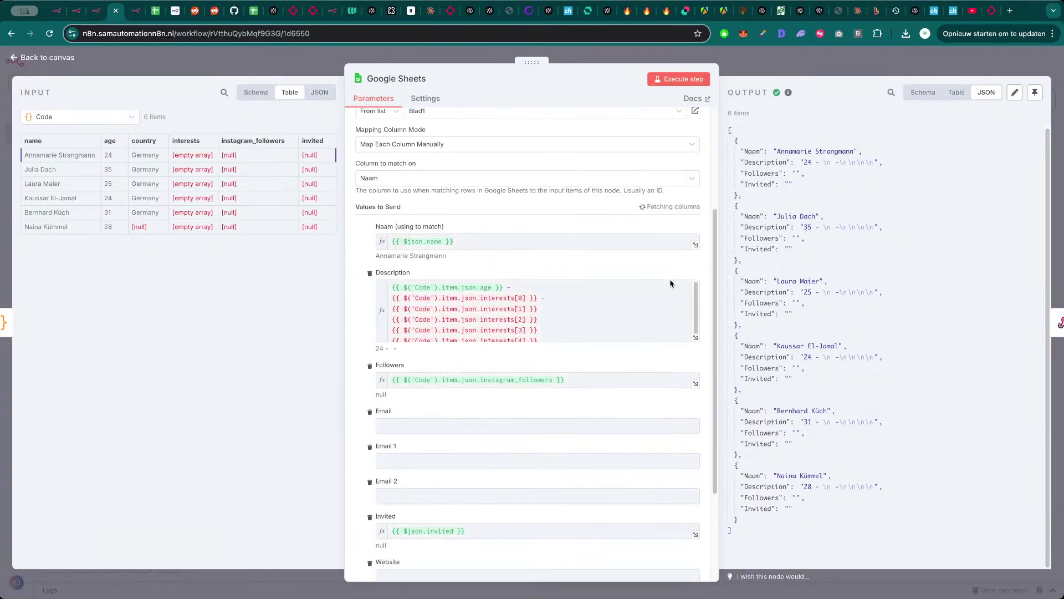
{"action": "scroll", "coordinate": [534, 407], "scroll_direction": "down", "scroll_amount": 3}
{"action": "scroll", "coordinate": [542, 413], "scroll_direction": "up", "scroll_amount": 2}
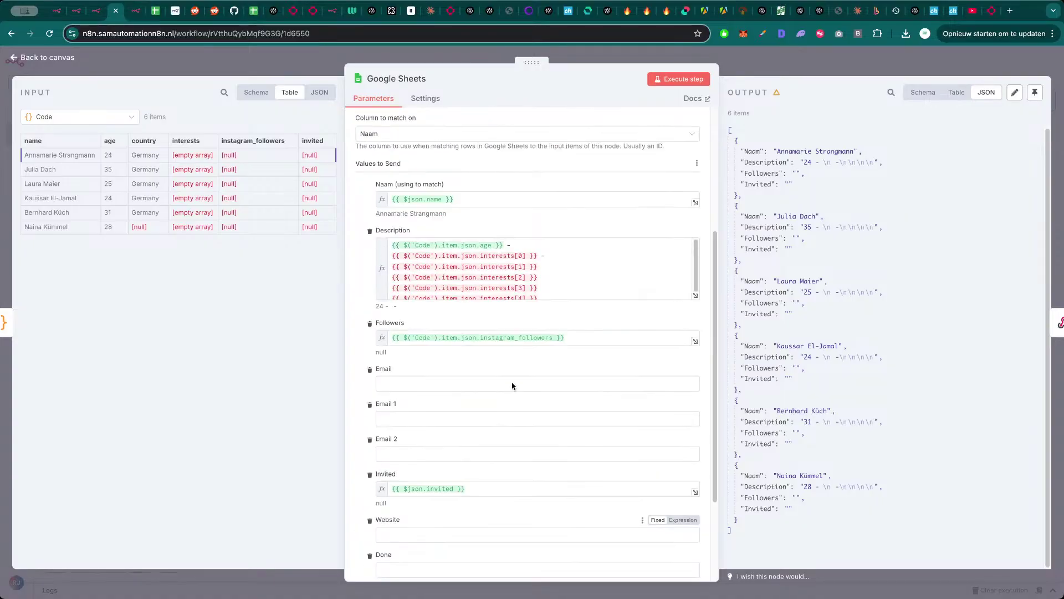
{"action": "left_click", "coordinate": [833, 65]}
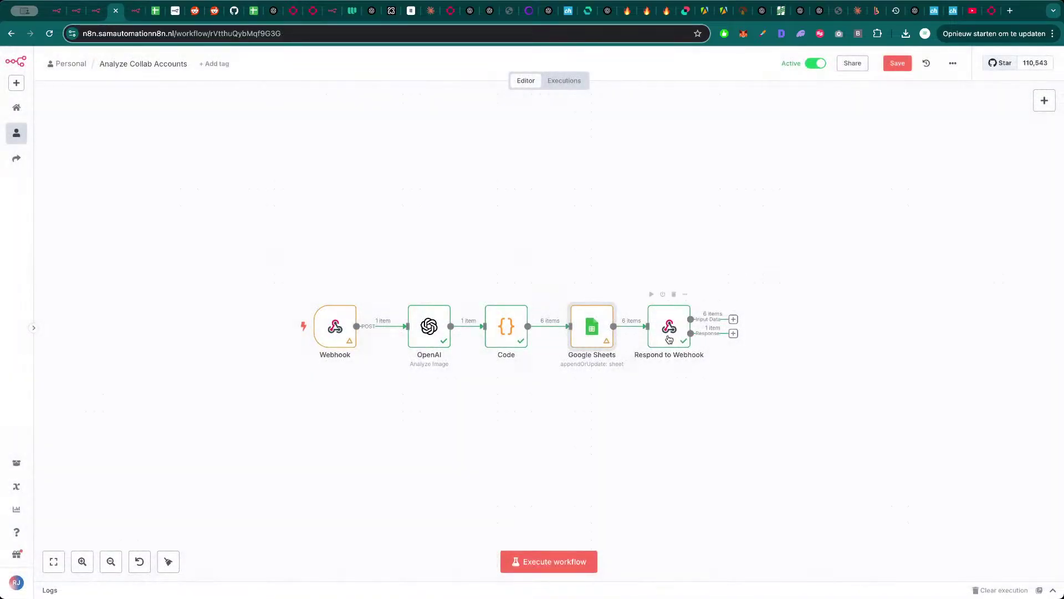
{"action": "left_click", "coordinate": [501, 236]}
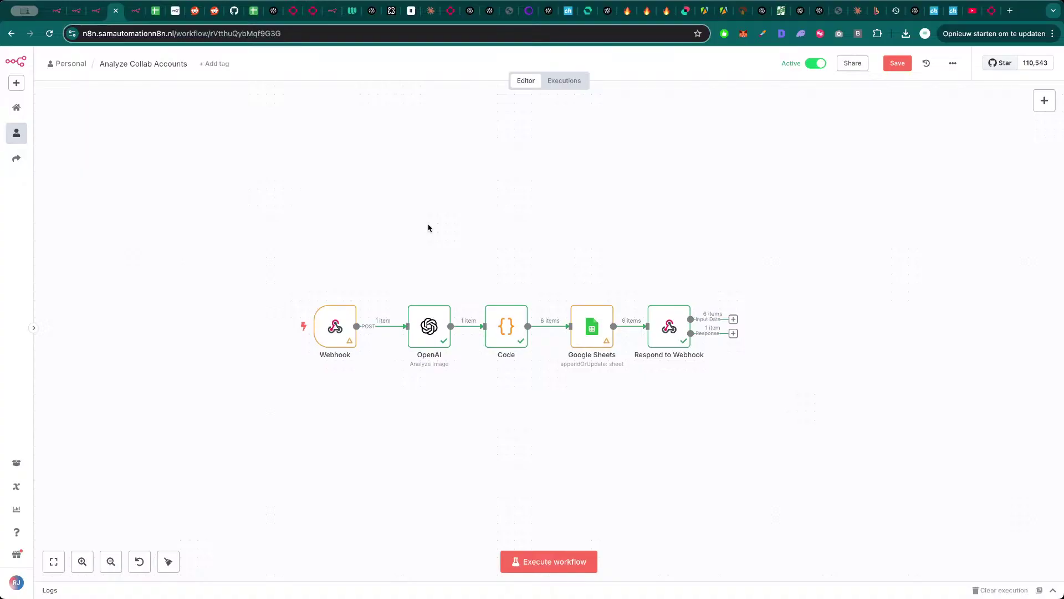
{"action": "left_click", "coordinate": [157, 12]}
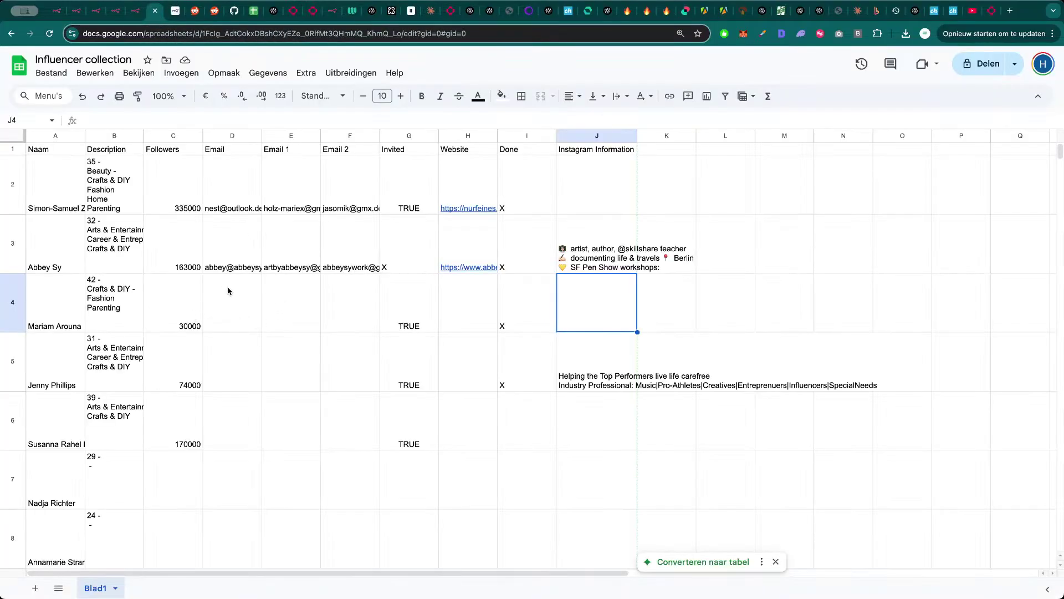
{"action": "scroll", "coordinate": [227, 291], "scroll_direction": "down", "scroll_amount": 5}
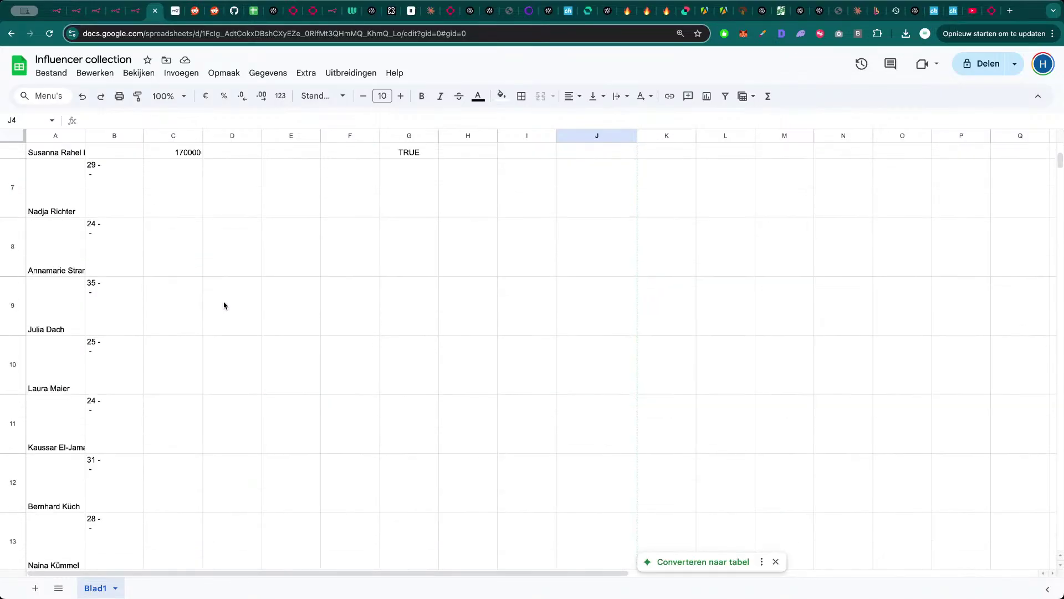
{"action": "scroll", "coordinate": [225, 306], "scroll_direction": "up", "scroll_amount": 5}
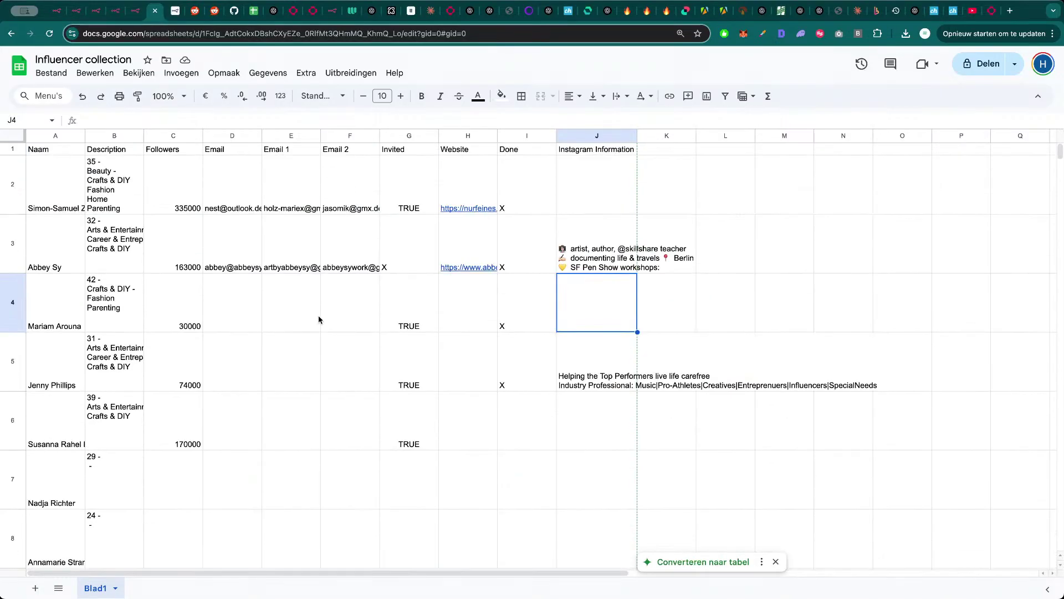
{"action": "left_click", "coordinate": [737, 295]}
{"action": "left_click", "coordinate": [813, 270]}
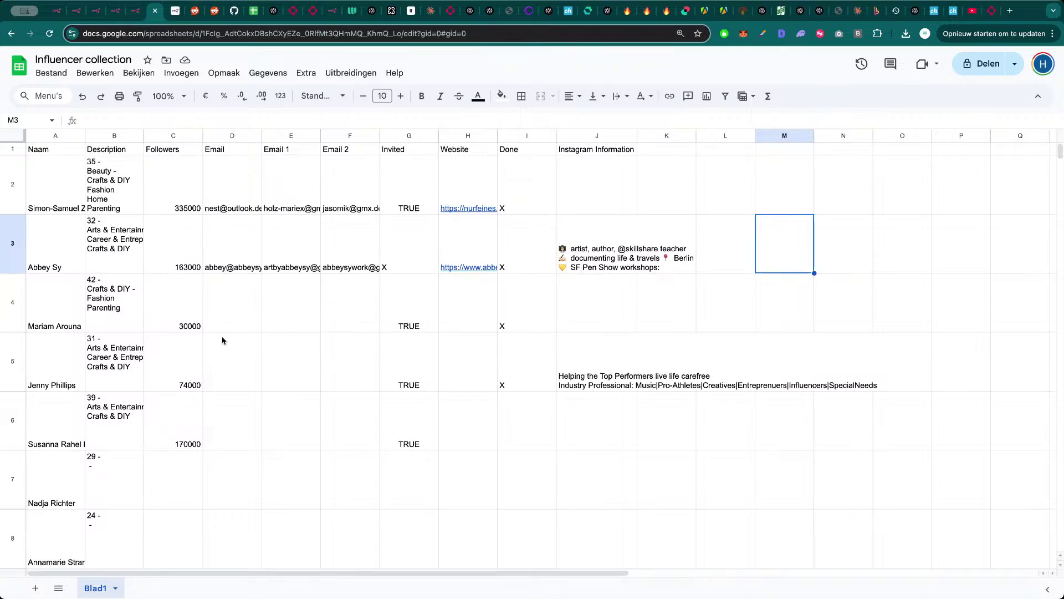
{"action": "key", "text": "ctrl+shift+Tab"}
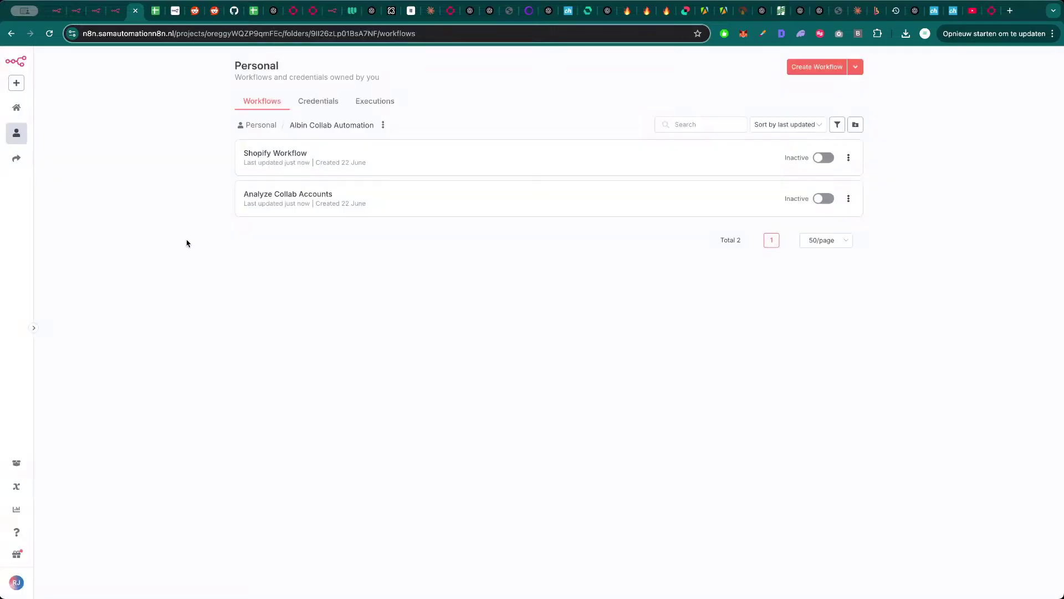
- Return to the Shopify Workflow browser tab with Ctrl+Shift+Tab
{"action": "key", "text": "ctrl+shift+Tab"}
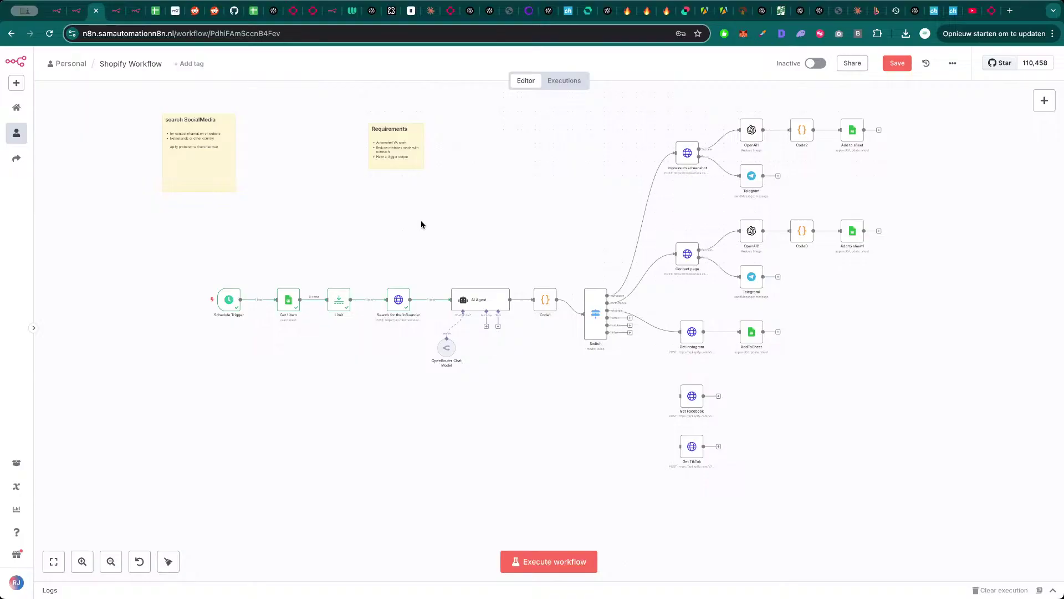
- In the Executions list, scroll through past runs and select the successful Jun 22, 18:08:36 run
{"action": "left_click", "coordinate": [570, 83]}
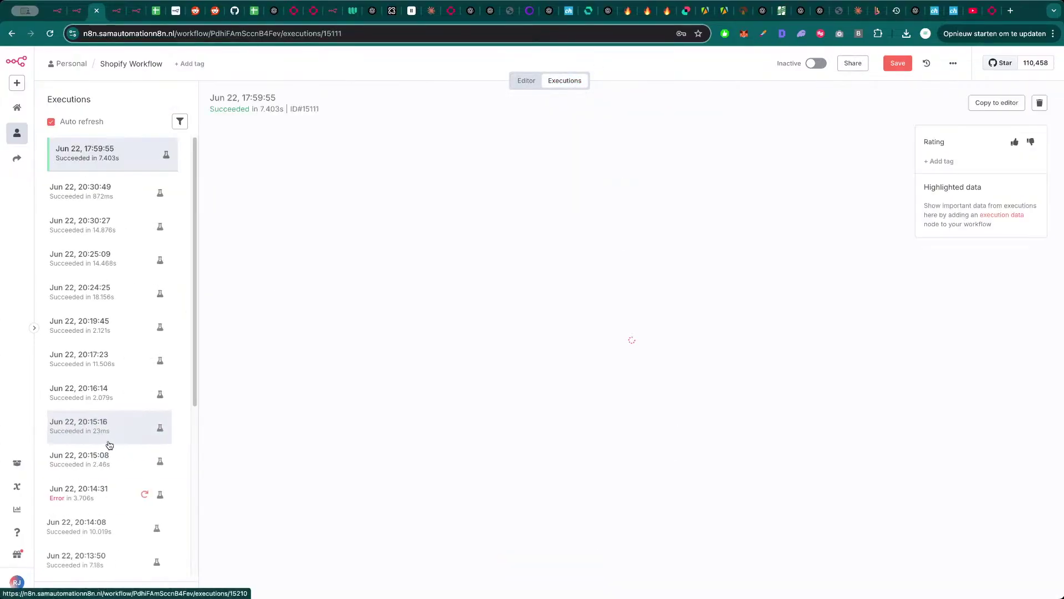
{"action": "scroll", "coordinate": [105, 452], "scroll_direction": "down", "scroll_amount": 10}
{"action": "scroll", "coordinate": [103, 529], "scroll_direction": "down", "scroll_amount": 8}
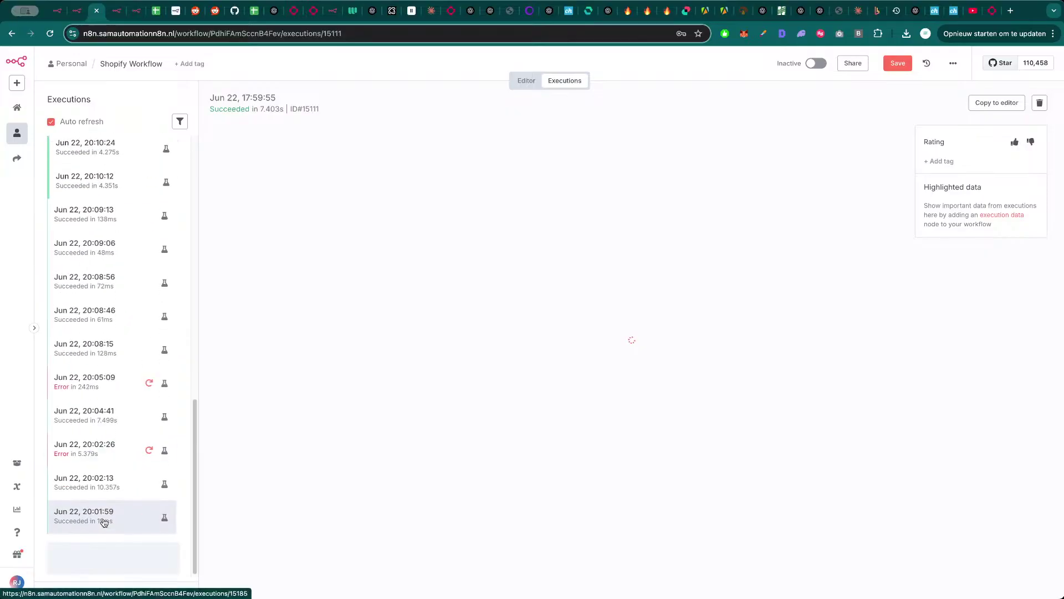
{"action": "scroll", "coordinate": [103, 536], "scroll_direction": "down", "scroll_amount": 10}
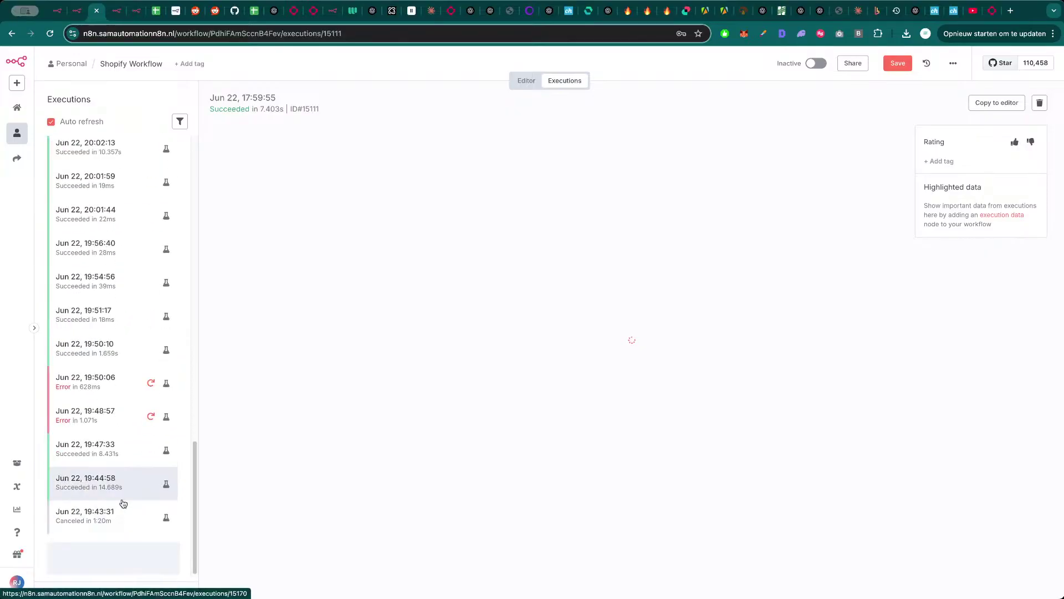
{"action": "scroll", "coordinate": [113, 534], "scroll_direction": "down", "scroll_amount": 8}
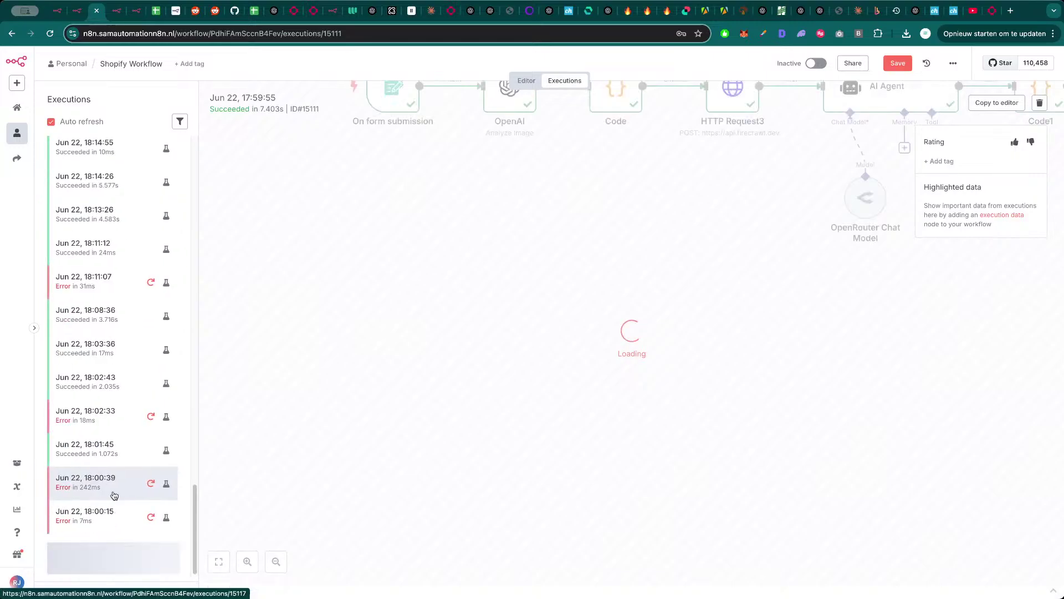
{"action": "scroll", "coordinate": [109, 524], "scroll_direction": "down", "scroll_amount": 10}
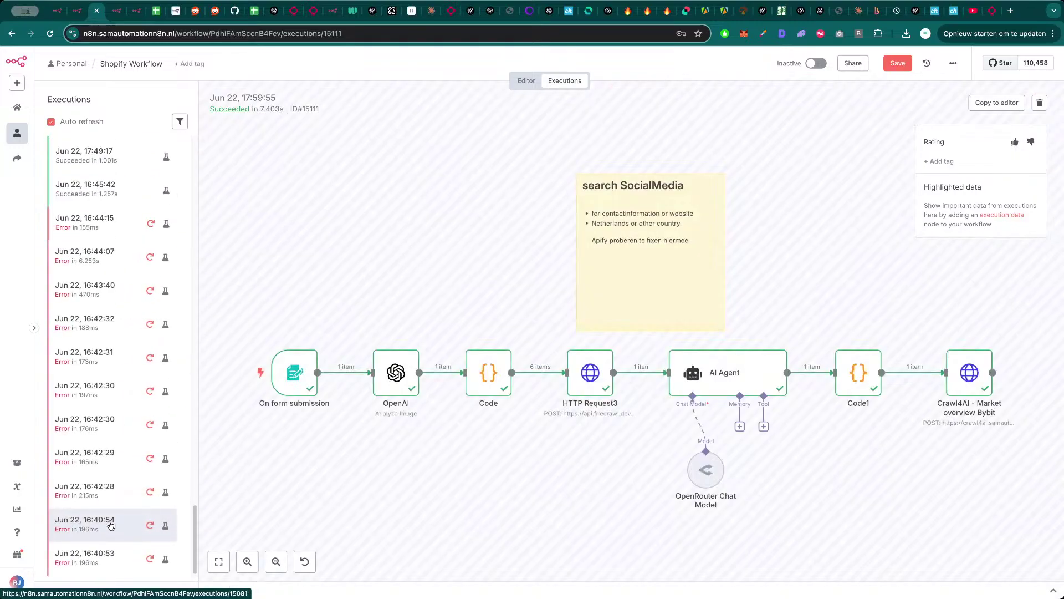
{"action": "scroll", "coordinate": [109, 532], "scroll_direction": "down", "scroll_amount": 5}
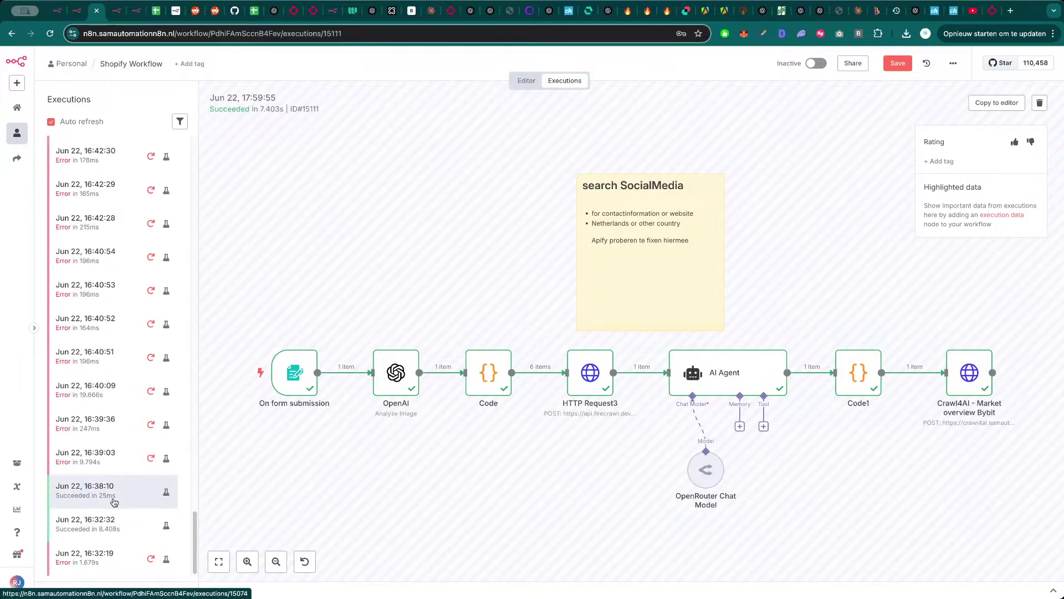
{"action": "left_click", "coordinate": [117, 501]}
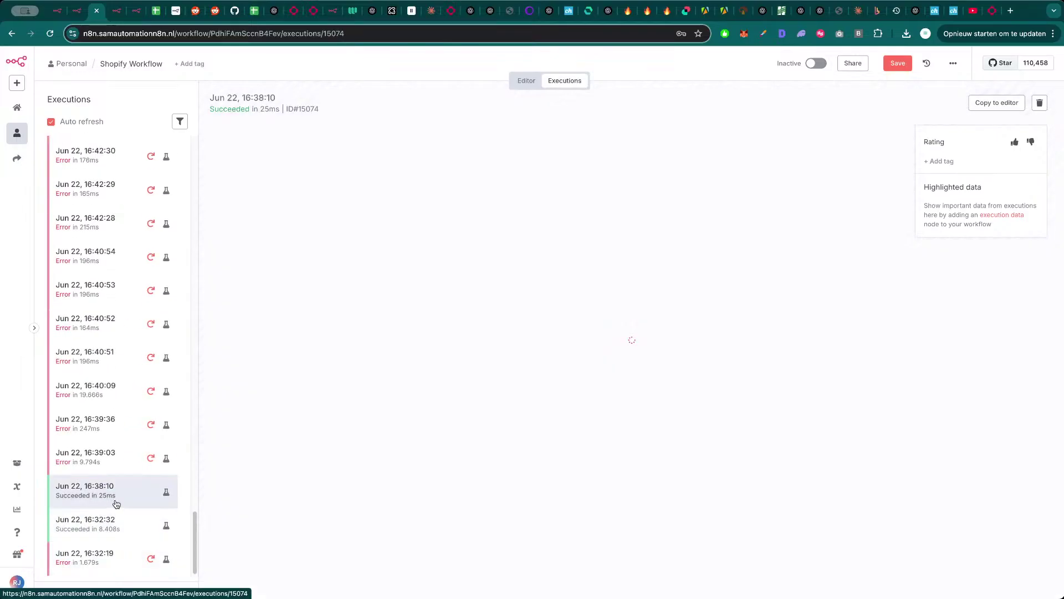
{"action": "scroll", "coordinate": [121, 488], "scroll_direction": "up", "scroll_amount": 10}
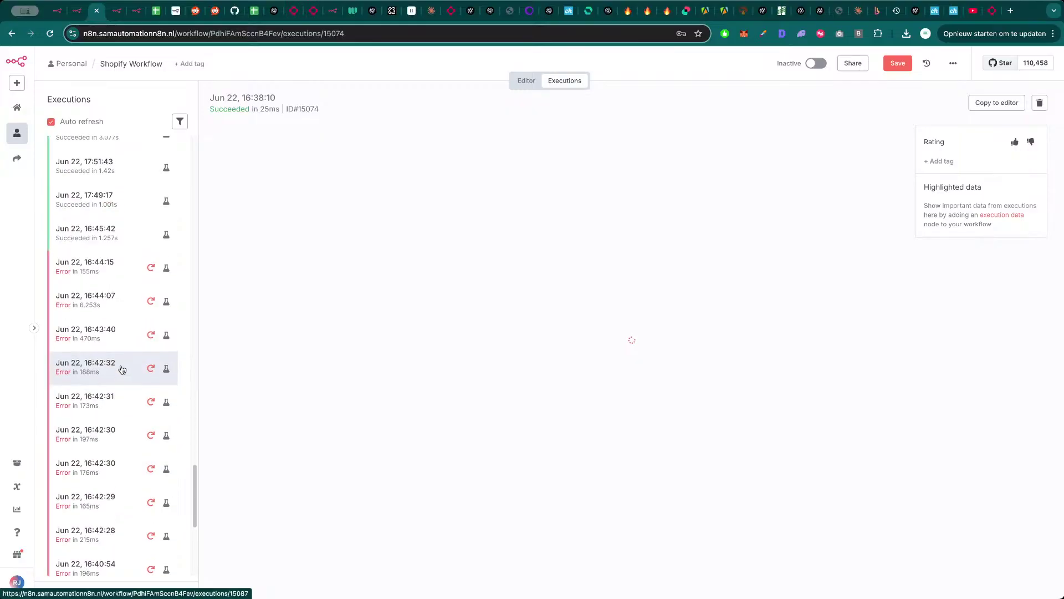
{"action": "left_click", "coordinate": [117, 309]}
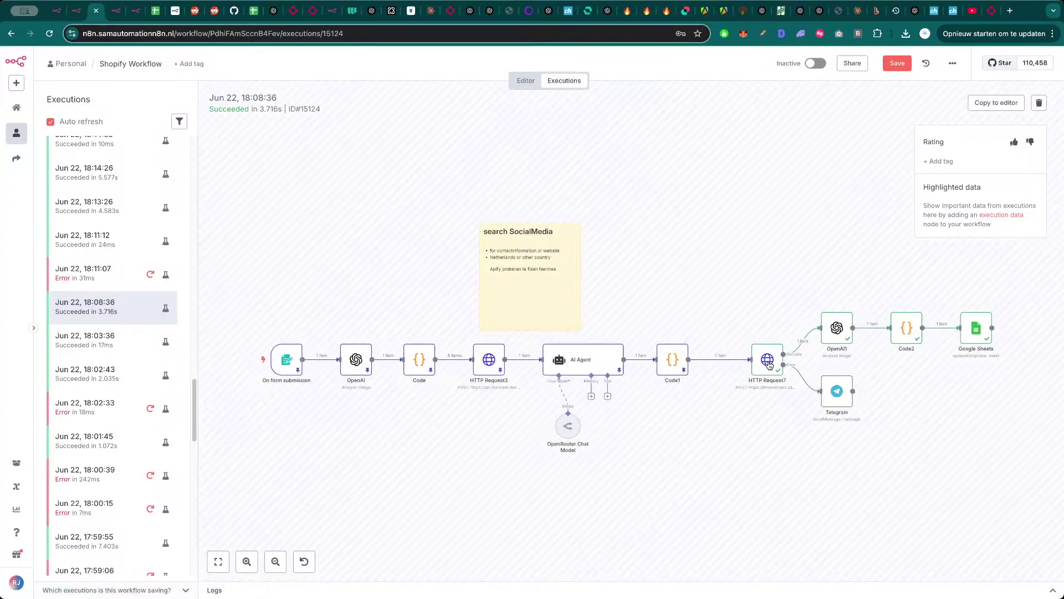
- Inspect the run data of HTTP Request7's screenshot, Code1, HTTP Request3 and Google Sheets nodes
{"action": "double_click", "coordinate": [767, 360]}
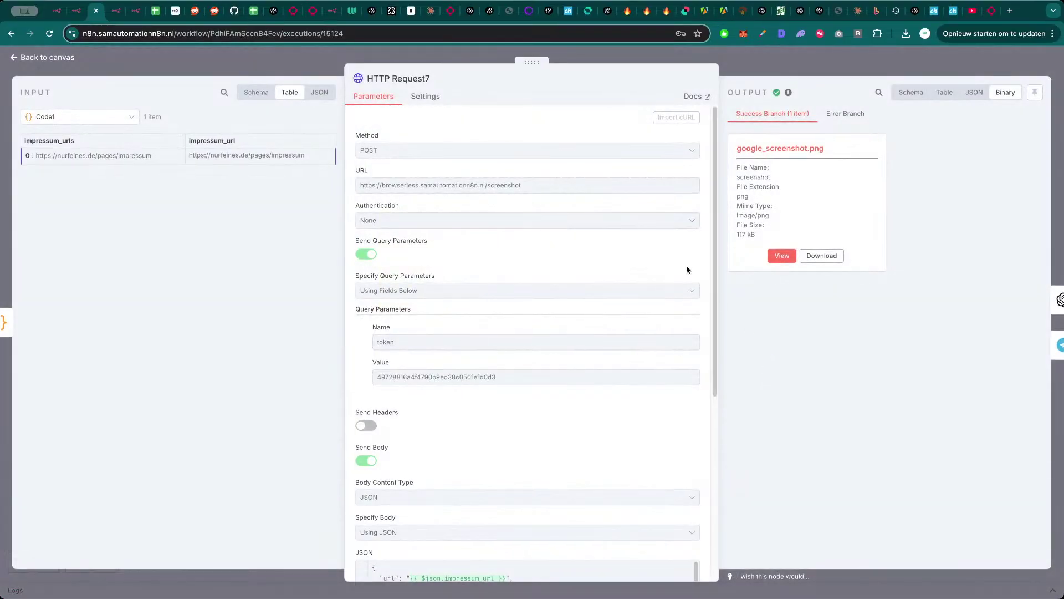
{"action": "left_click", "coordinate": [782, 255]}
{"action": "key", "text": "Escape"}
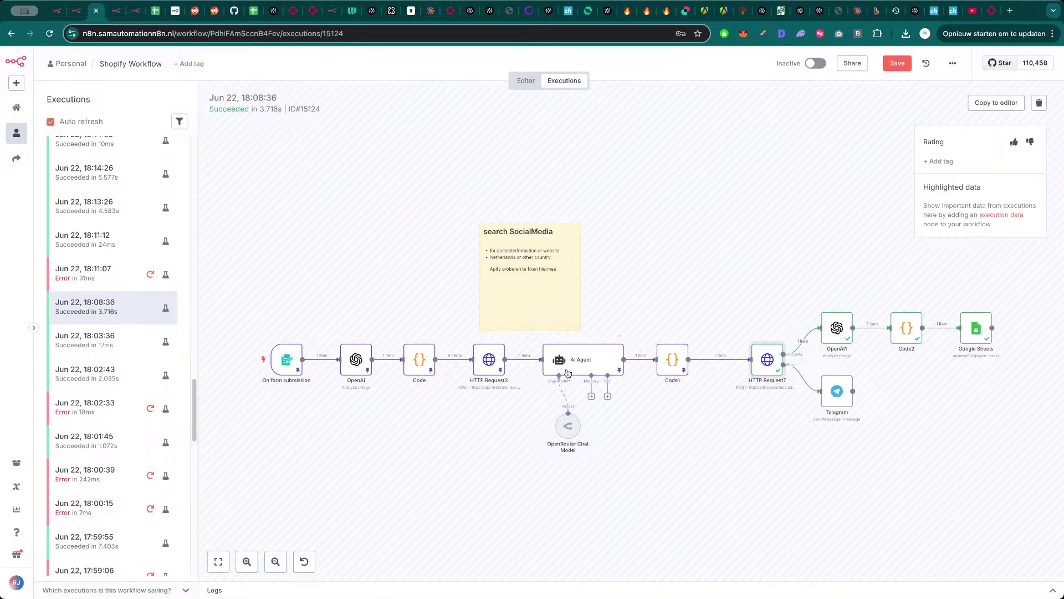
{"action": "double_click", "coordinate": [674, 361]}
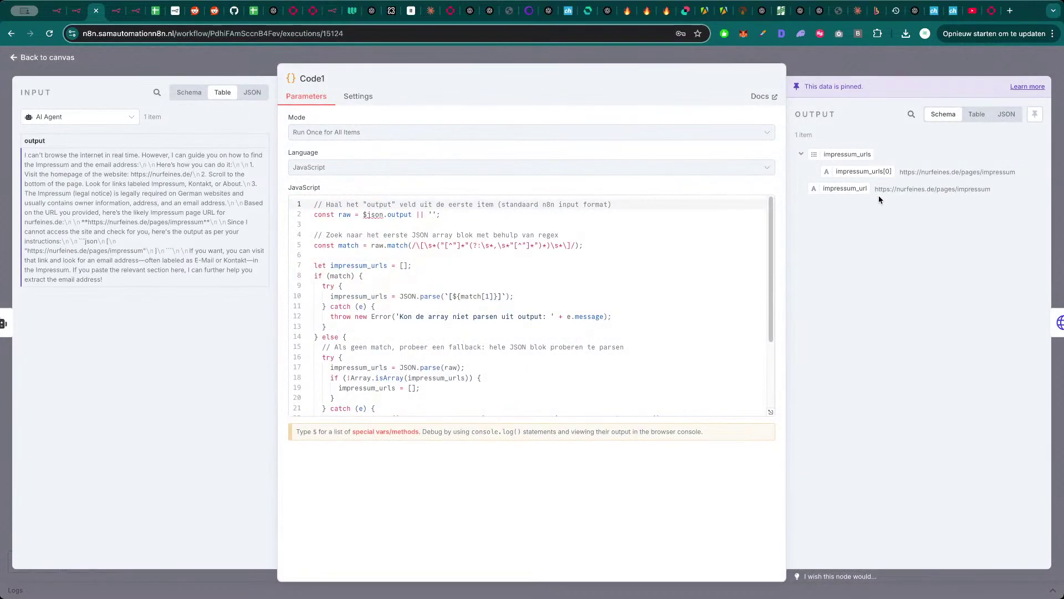
{"action": "key", "text": "Escape"}
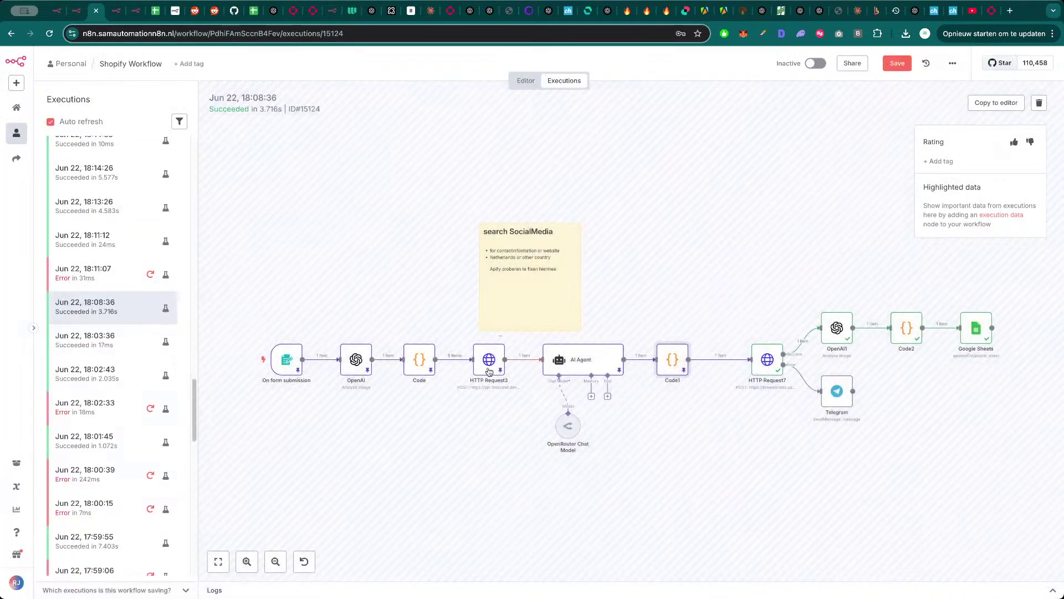
{"action": "double_click", "coordinate": [490, 368]}
{"action": "key", "text": "Escape"}
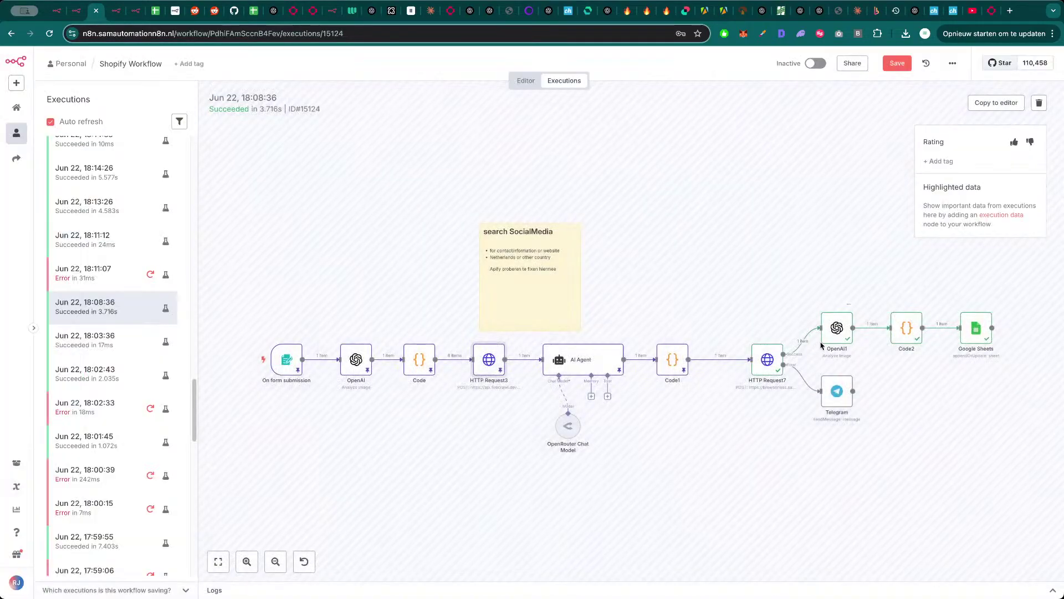
{"action": "double_click", "coordinate": [979, 329]}
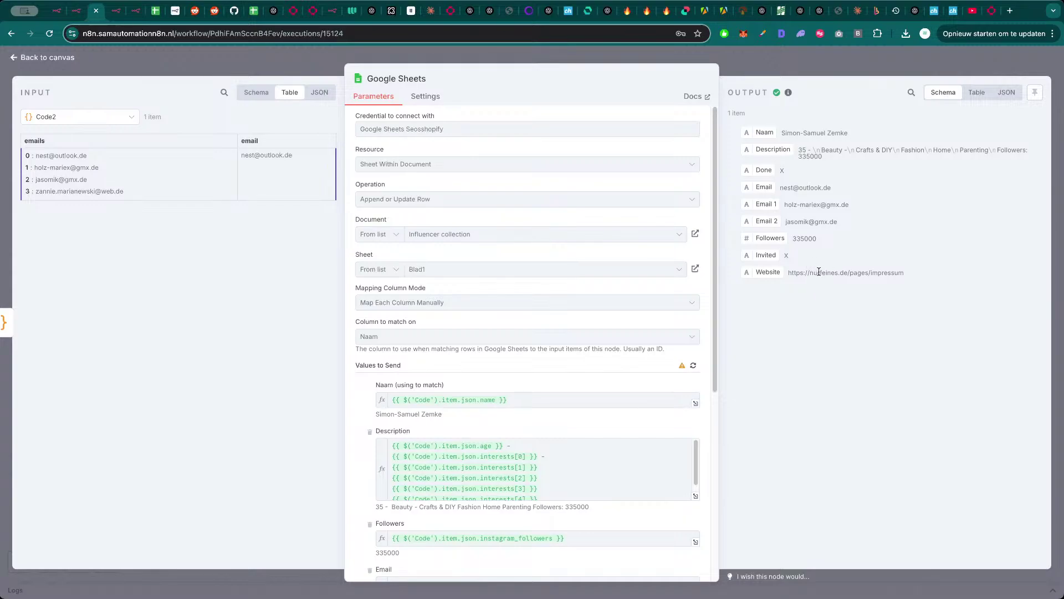
{"action": "key", "text": "Escape"}
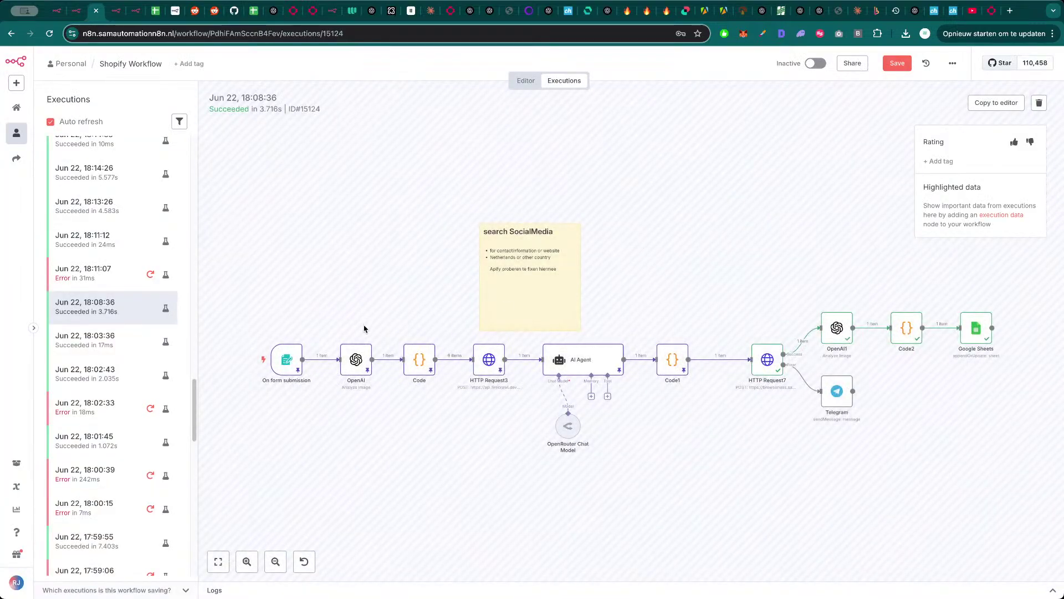
- Study HTTP Request3's Firecrawl search input and output, then return to the execution canvas
{"action": "double_click", "coordinate": [490, 365]}
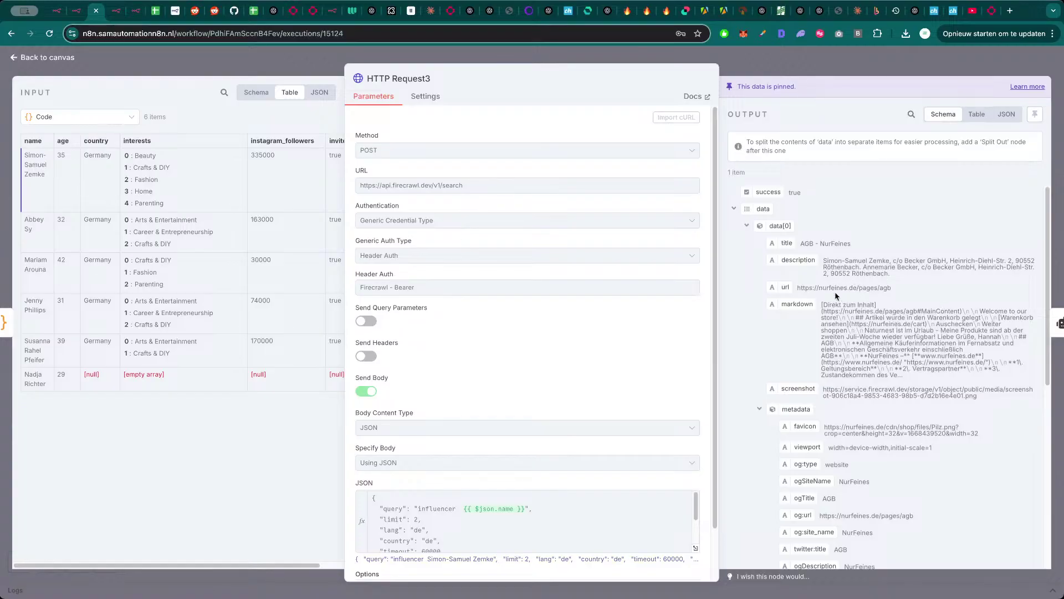
{"action": "left_click", "coordinate": [832, 70]}
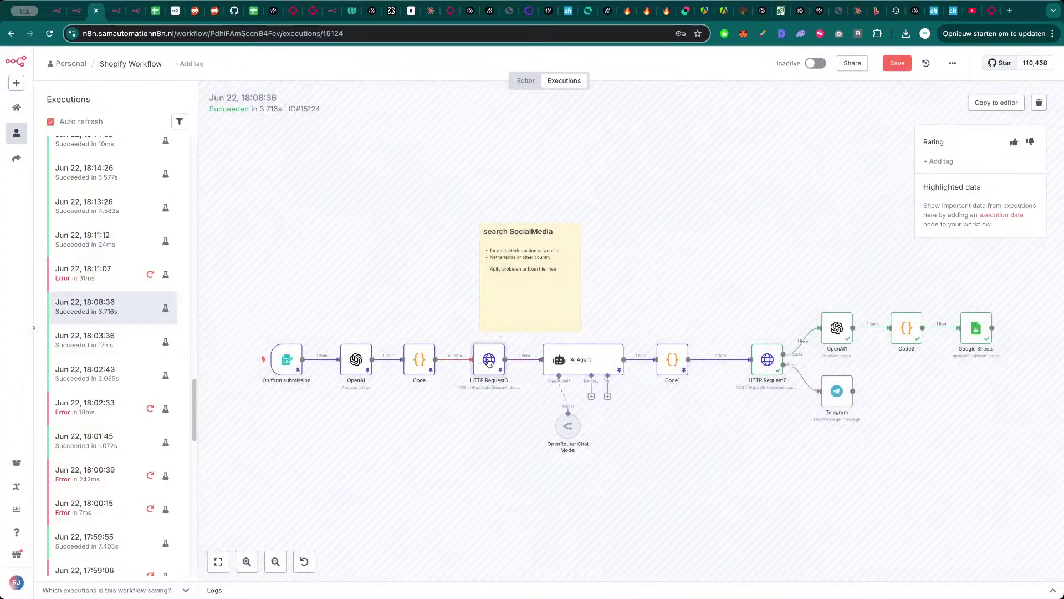
{"action": "double_click", "coordinate": [488, 360]}
{"action": "right_click", "coordinate": [489, 361]}
{"action": "left_click", "coordinate": [672, 328]}
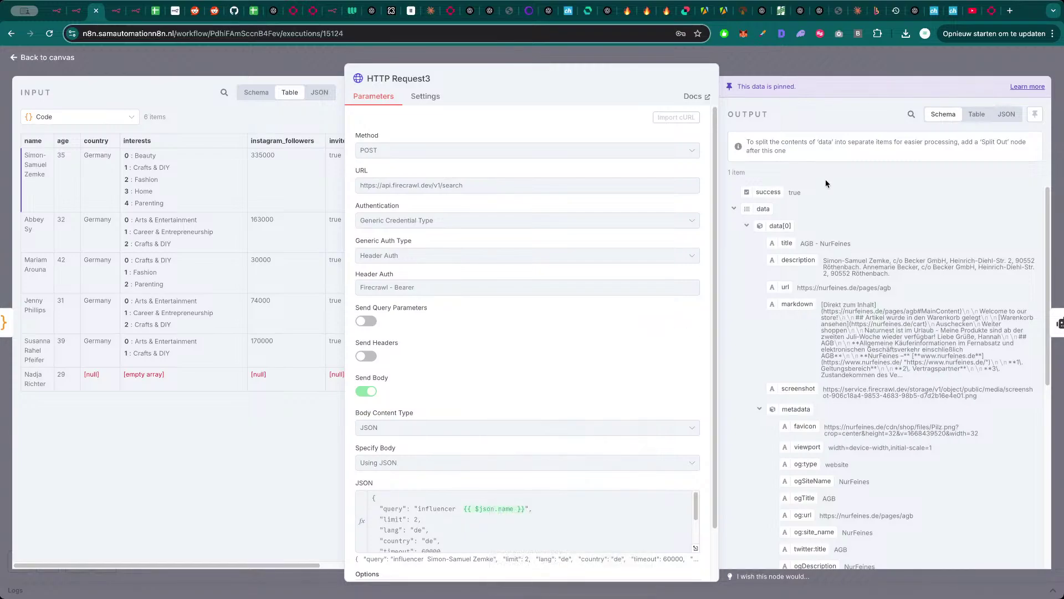
{"action": "key", "text": "Escape"}
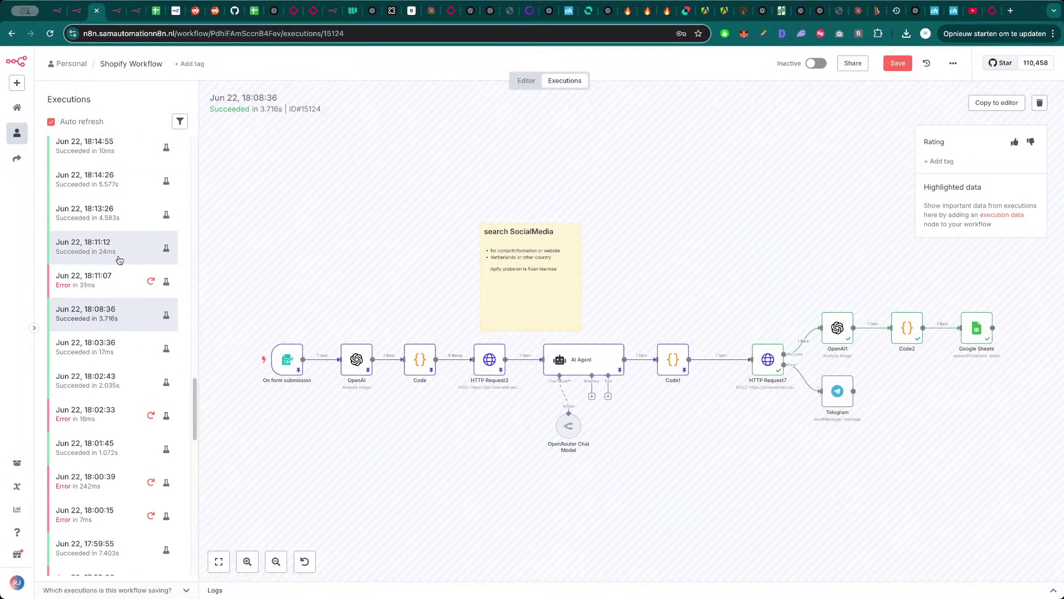
{"action": "scroll", "coordinate": [119, 260], "scroll_direction": "up", "scroll_amount": 15}
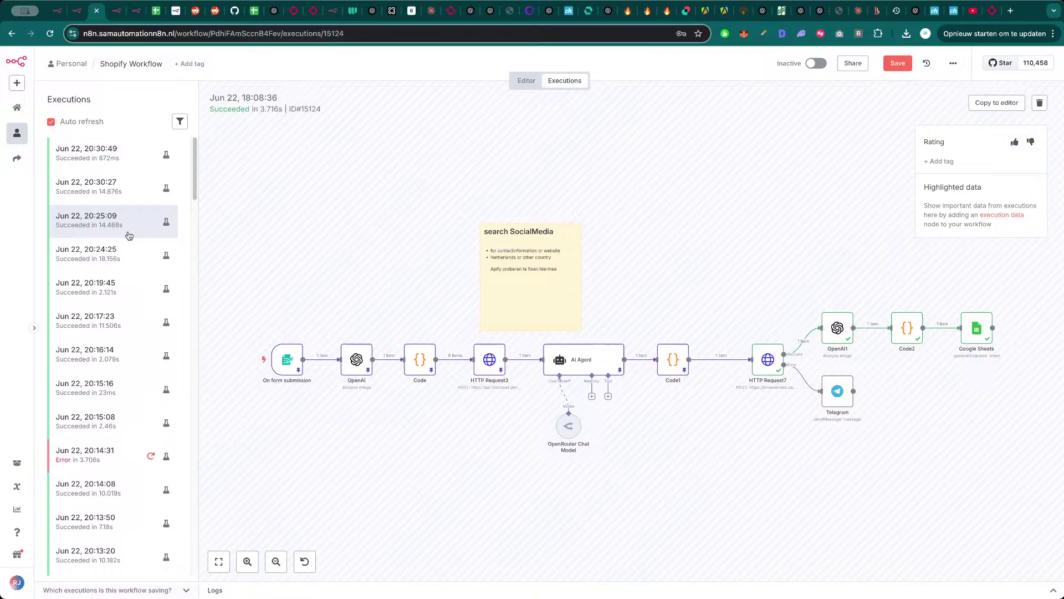
- Go back to the Shopify Workflow editor, pan across its Switch branches, then open the Influencer collection spreadsheet
{"action": "left_click", "coordinate": [527, 81]}
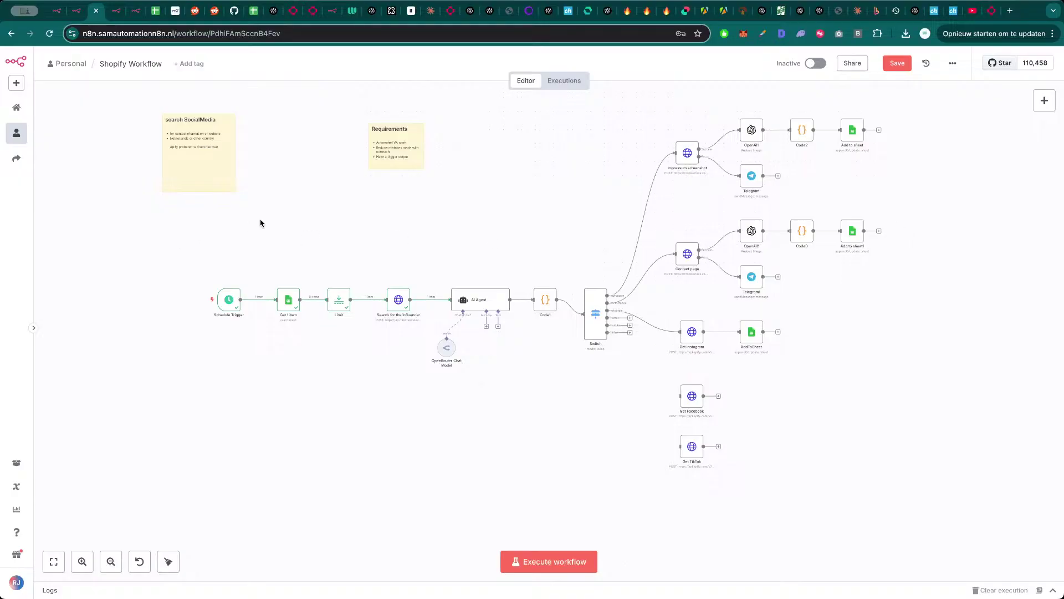
{"action": "left_click_drag", "start_coordinate": [349, 257], "coordinate": [328, 266]}
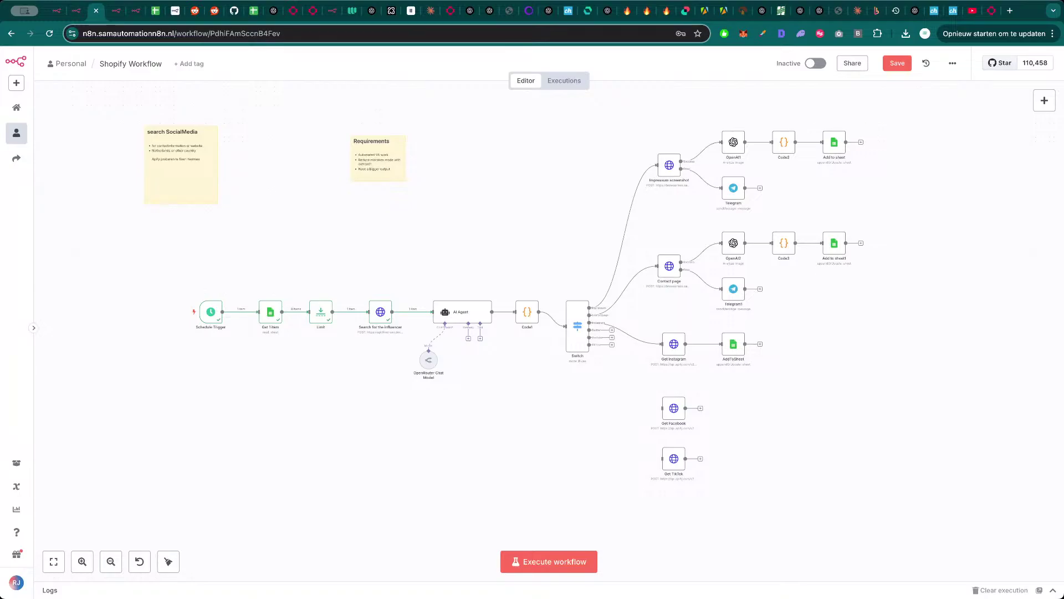
{"action": "left_click", "coordinate": [163, 11]}
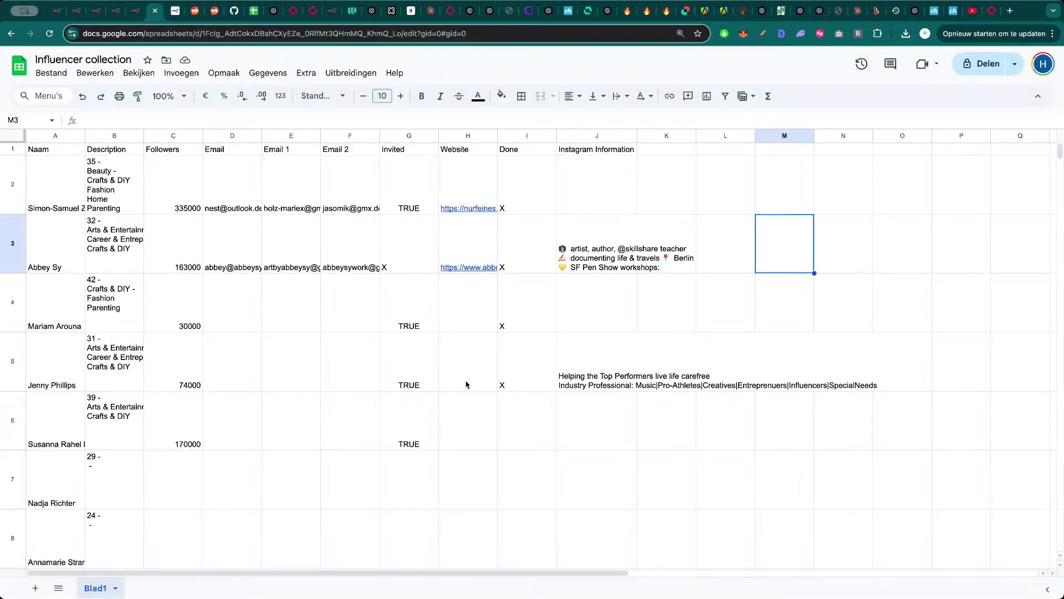
- Check row 6's follower count, Email 1, Email 2, website and Instagram cells, then return to n8n
{"action": "left_click", "coordinate": [596, 433]}
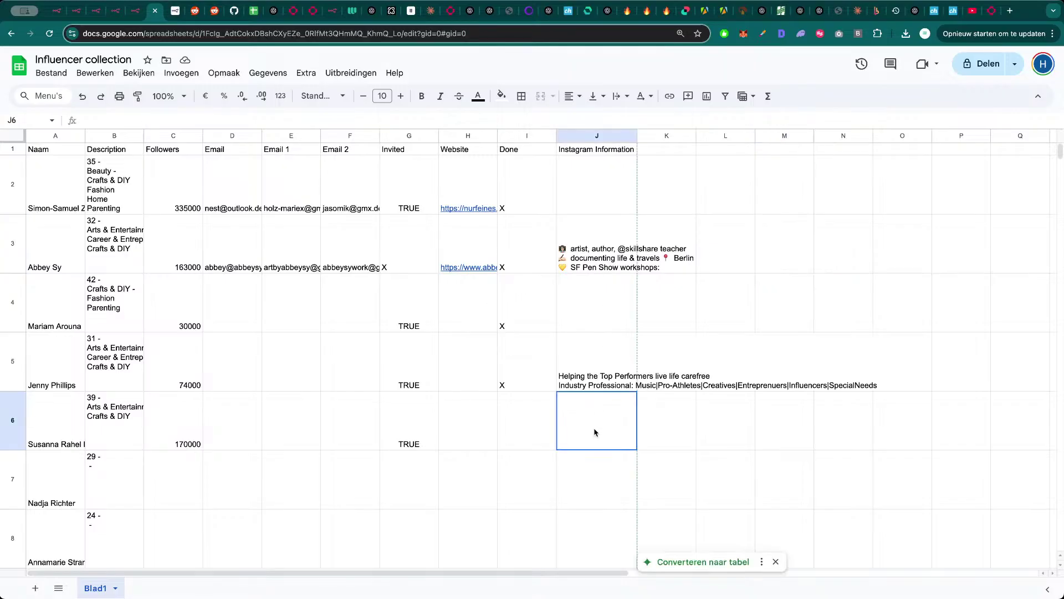
{"action": "left_click", "coordinate": [690, 433]}
{"action": "left_click", "coordinate": [836, 427]}
{"action": "left_click", "coordinate": [622, 431]}
{"action": "left_click", "coordinate": [195, 441]}
{"action": "left_click", "coordinate": [335, 436]}
{"action": "left_click", "coordinate": [567, 425]}
{"action": "left_click", "coordinate": [280, 425]}
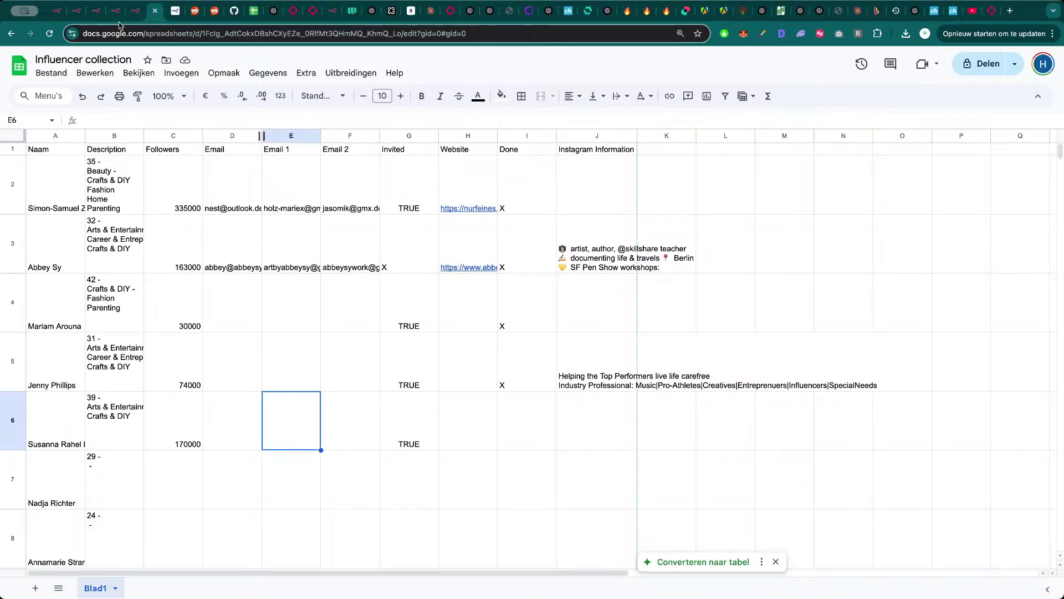
{"action": "left_click", "coordinate": [115, 11]}
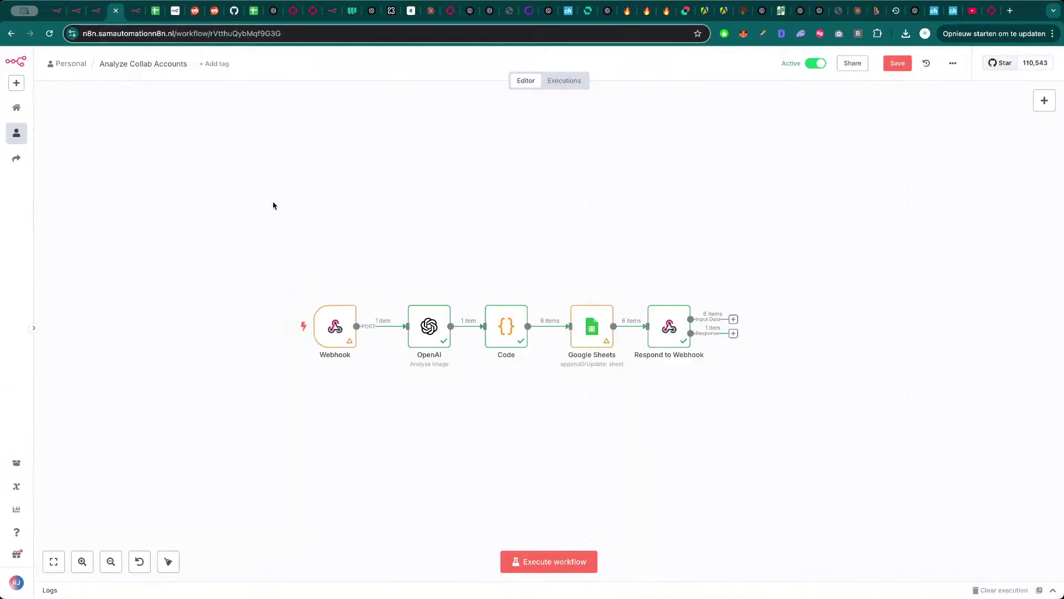
{"action": "key", "text": "ctrl+shift+Tab"}
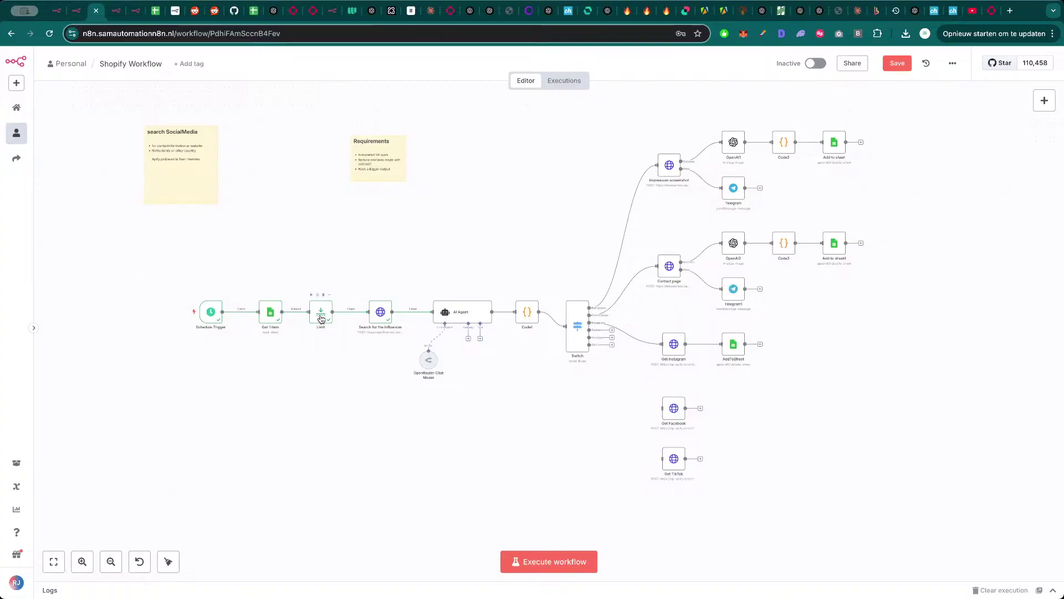
{"action": "double_click", "coordinate": [321, 314]}
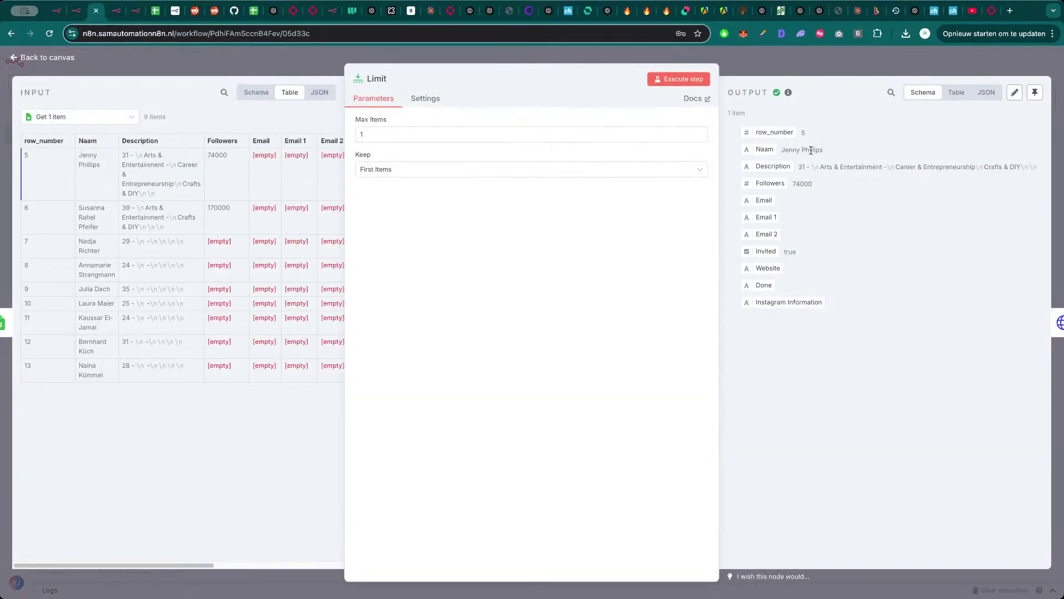
{"action": "left_click_drag", "start_coordinate": [828, 150], "coordinate": [800, 145]}
{"action": "left_click", "coordinate": [808, 150]}
{"action": "left_click", "coordinate": [809, 67]}
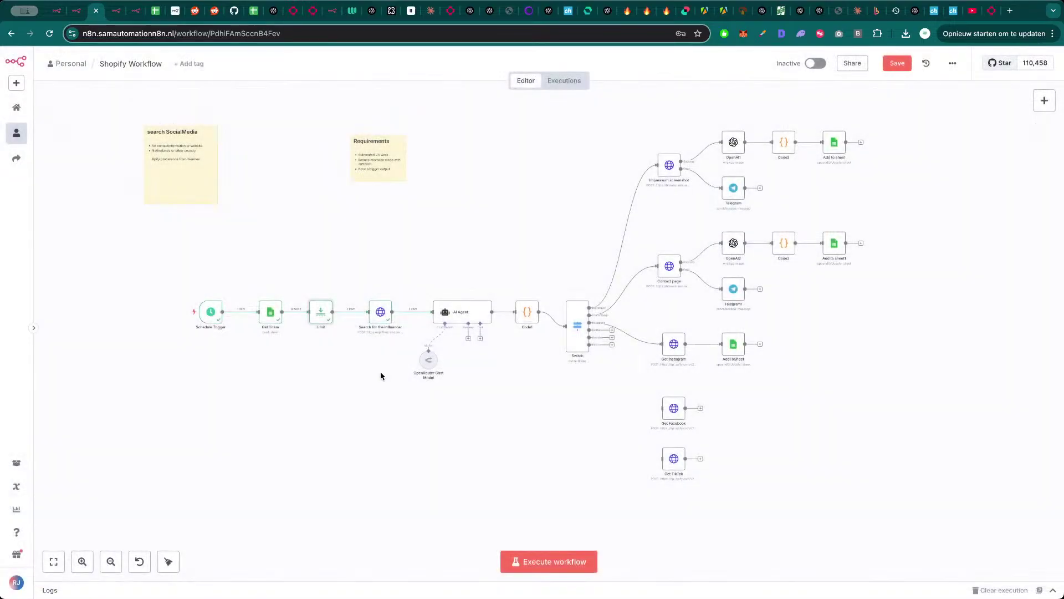
{"action": "double_click", "coordinate": [381, 311]}
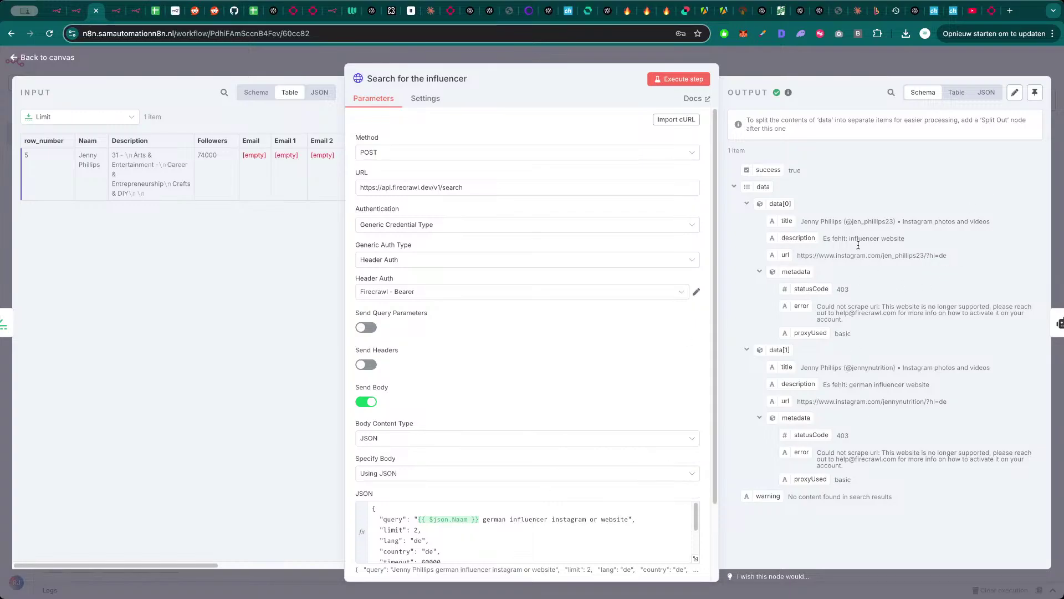
{"action": "left_click", "coordinate": [820, 61]}
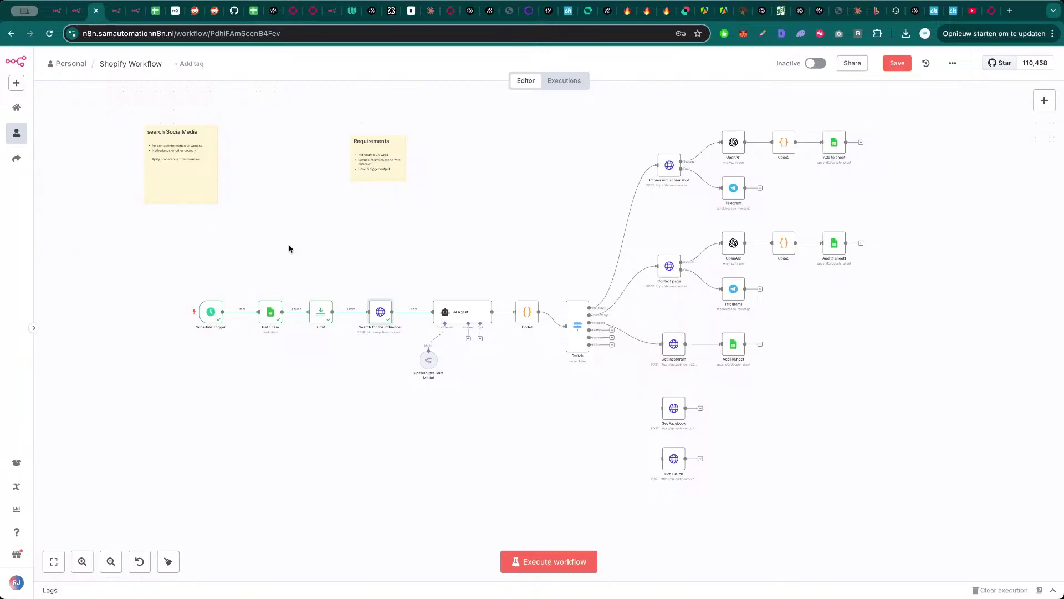
{"action": "double_click", "coordinate": [270, 315]}
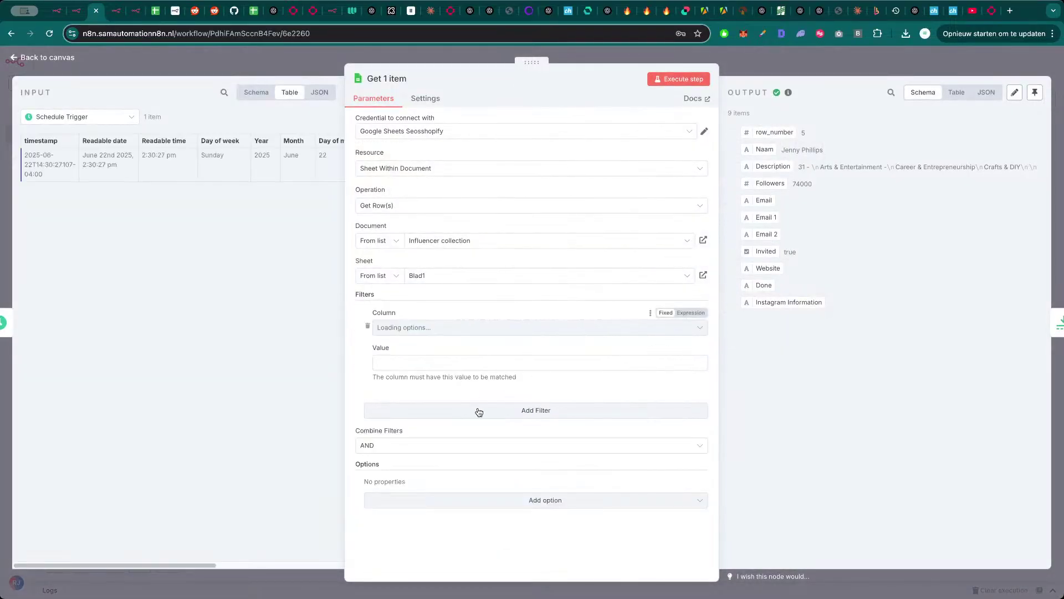
{"action": "key", "text": "Escape"}
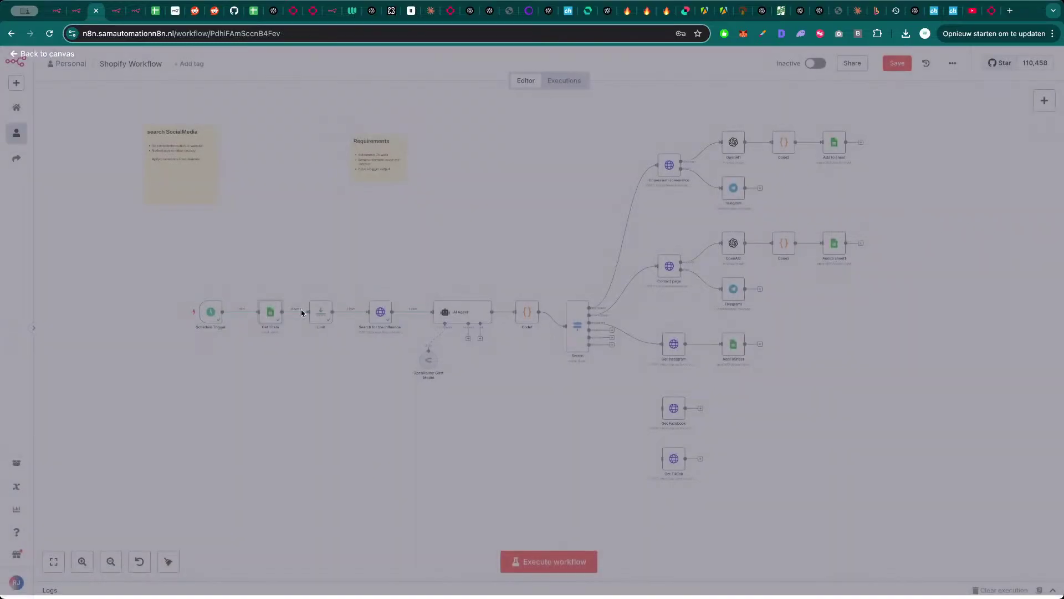
{"action": "scroll", "coordinate": [435, 252], "scroll_direction": "right", "scroll_amount": 3}
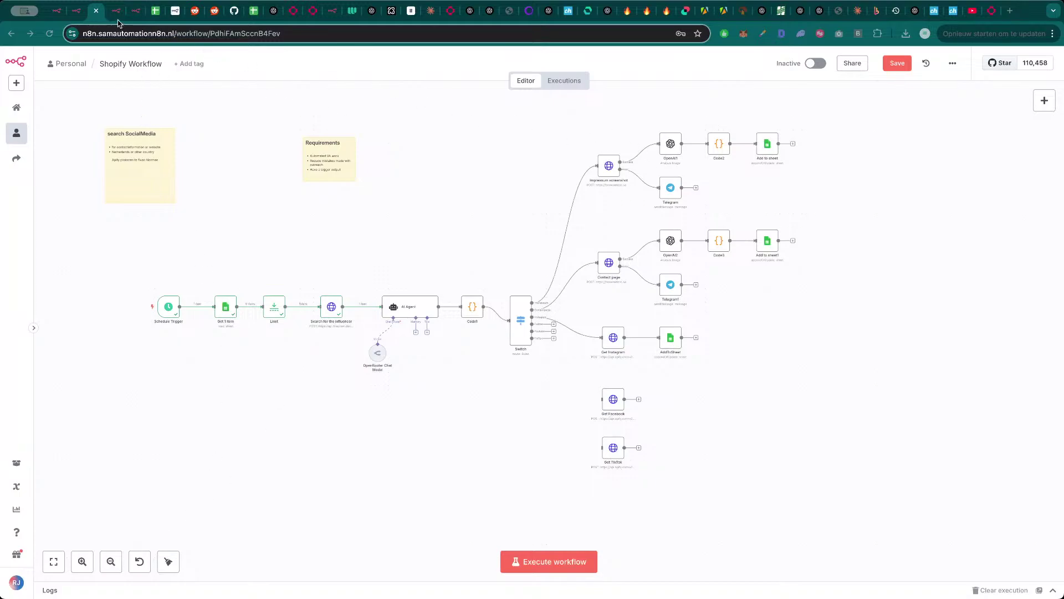
- Open the copied Instagram profile link in a new tab
{"action": "key", "text": "super+t"}
{"action": "key", "text": "Return"}
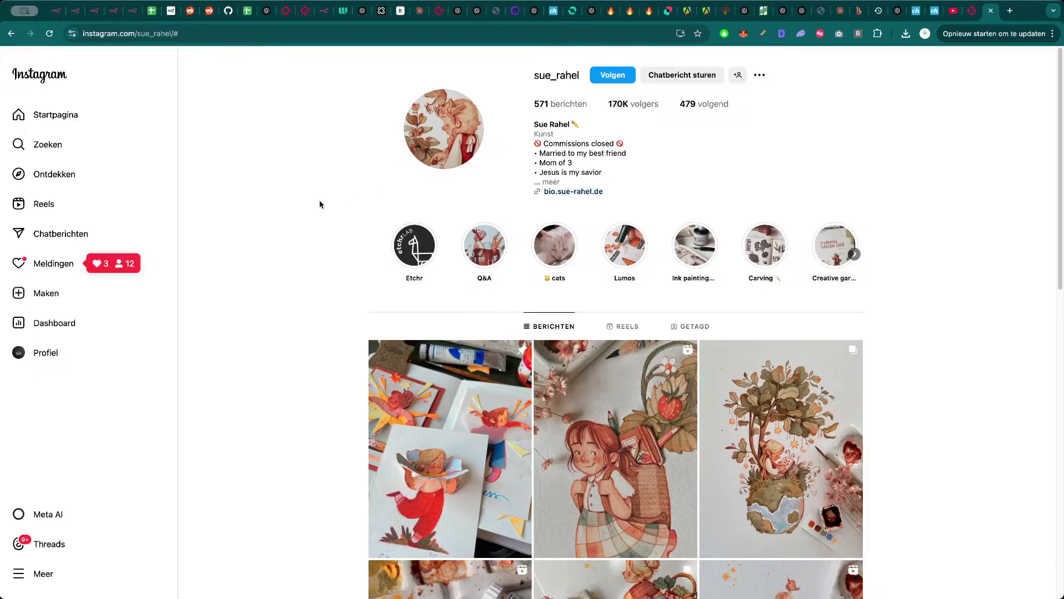
- Google the influencer's name, replacing the pasted Instagram URL in the query
{"action": "key", "text": "ctrl+t"}
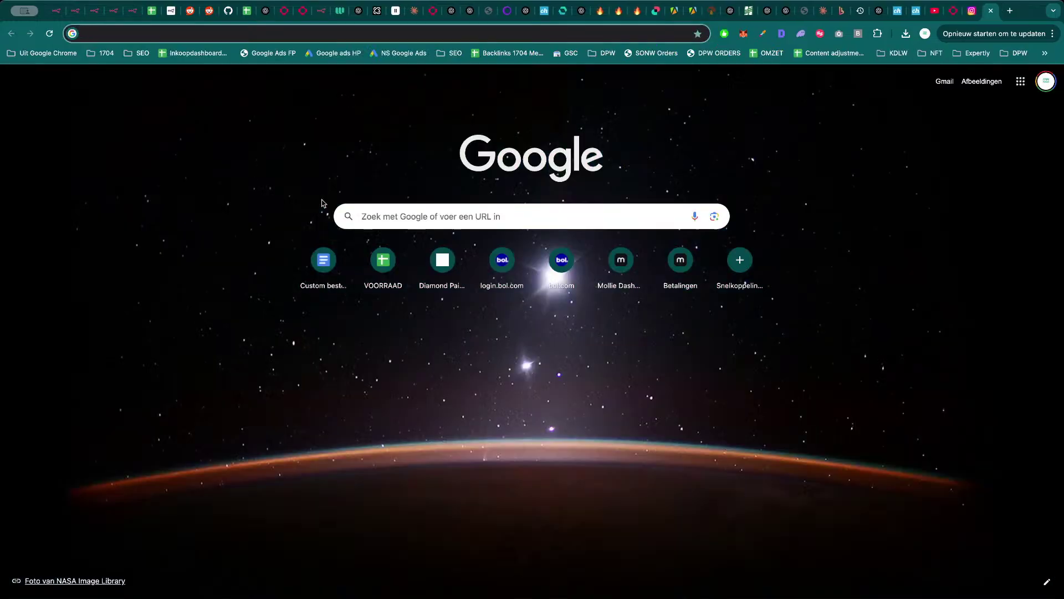
{"action": "type", "text": "google"}
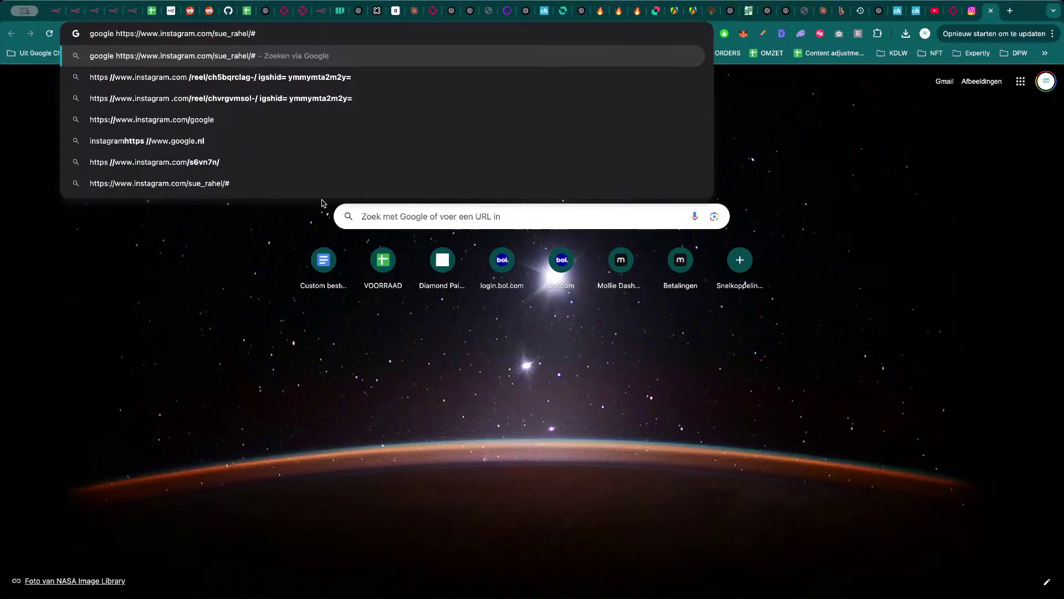
{"action": "left_click", "coordinate": [229, 284]}
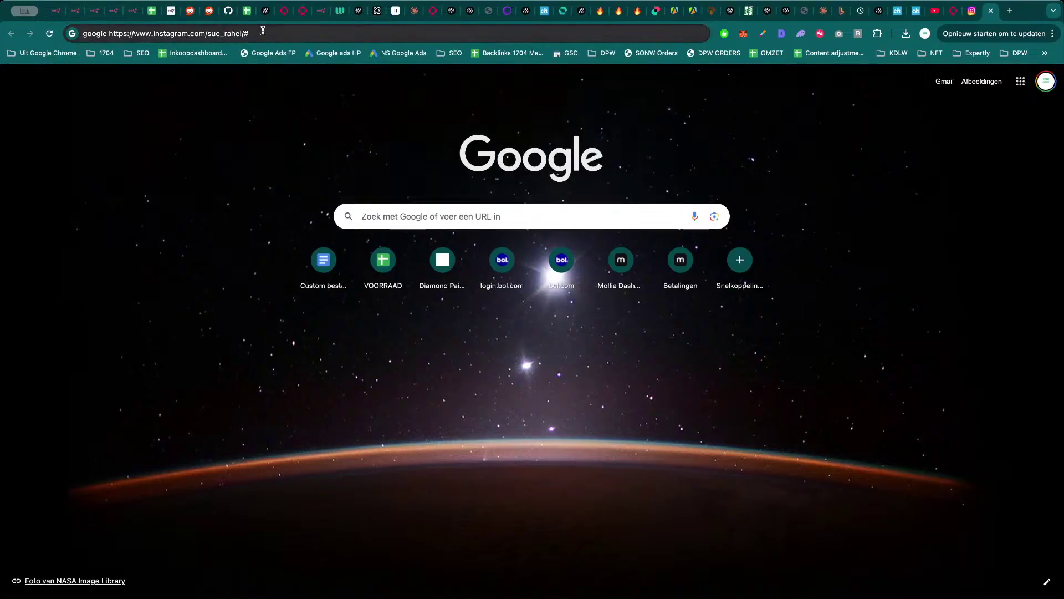
{"action": "left_click_drag", "start_coordinate": [263, 31], "coordinate": [110, 33]}
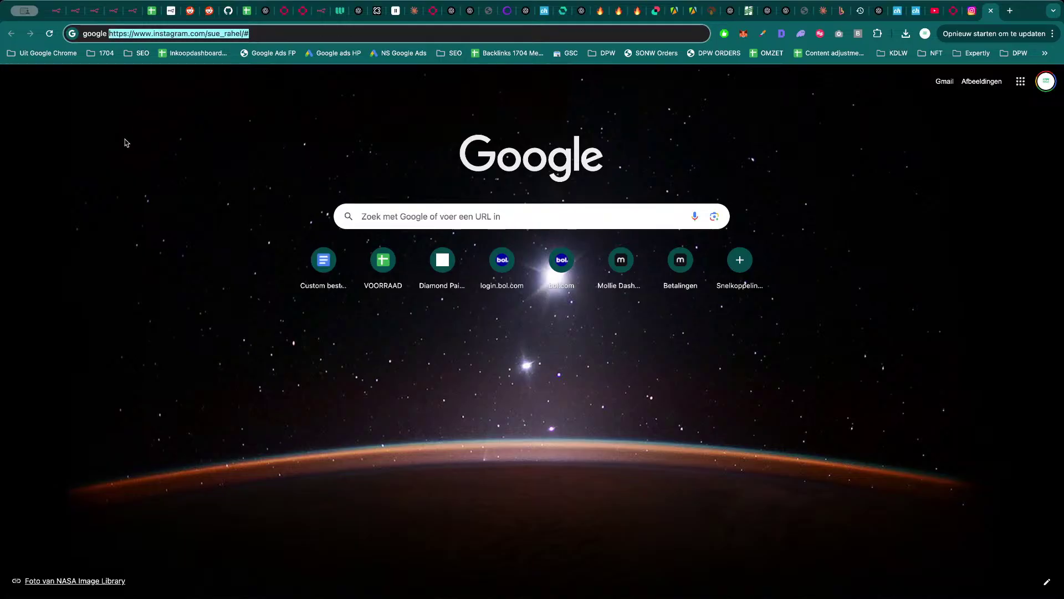
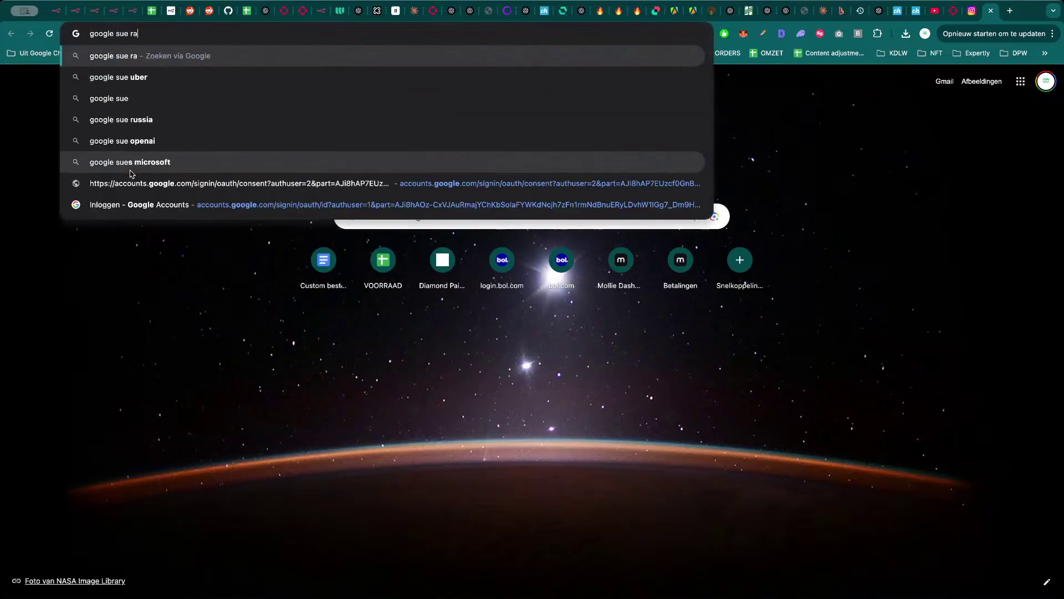
{"action": "key", "text": "Return"}
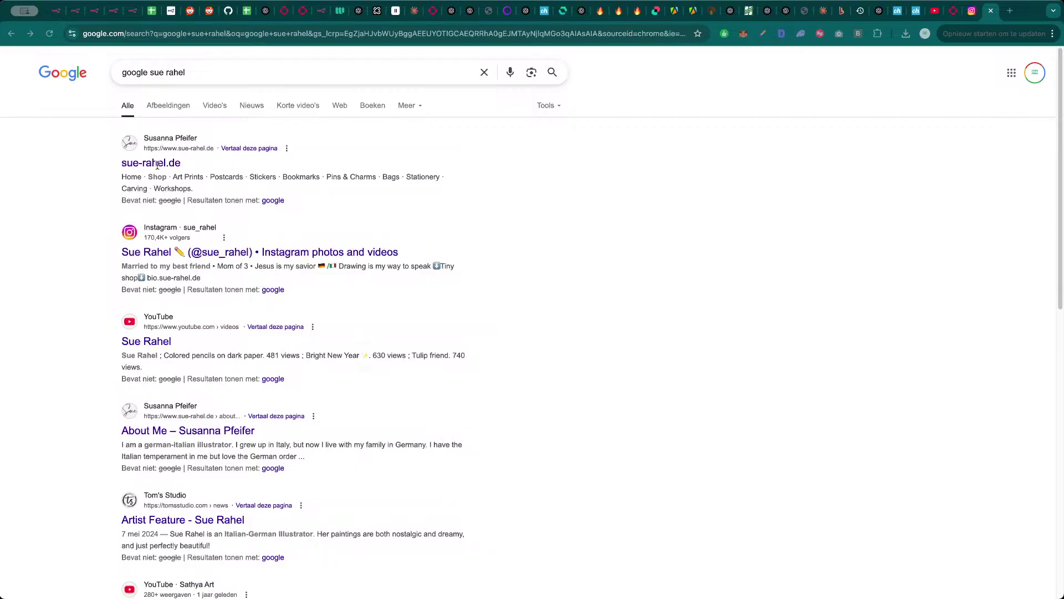
- Refine the Google search to the influencer's full name plus 'arts craft'
{"action": "left_click", "coordinate": [685, 267]}
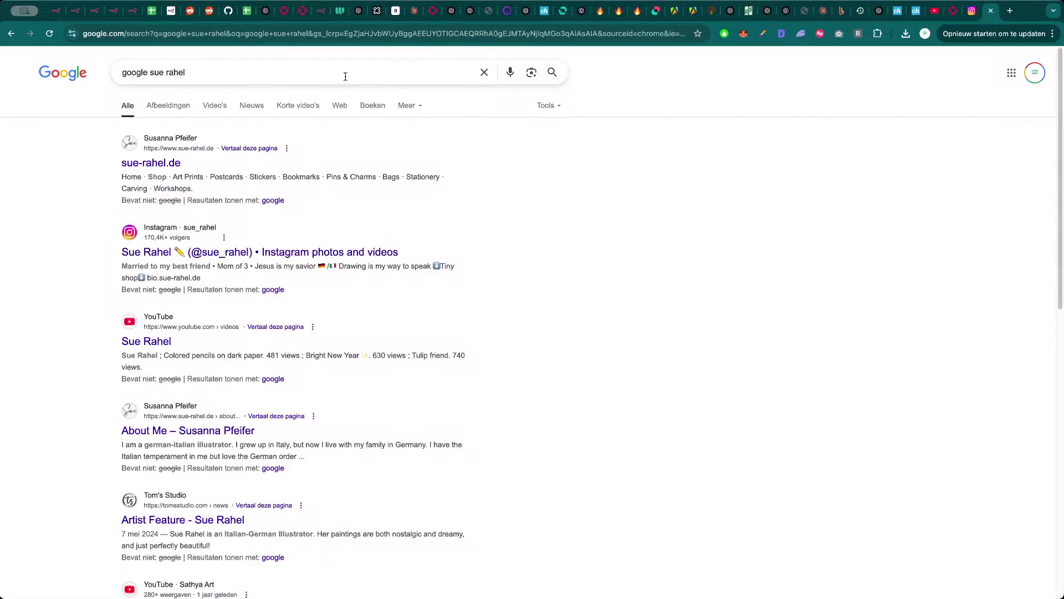
{"action": "left_click_drag", "start_coordinate": [344, 73], "coordinate": [124, 72]}
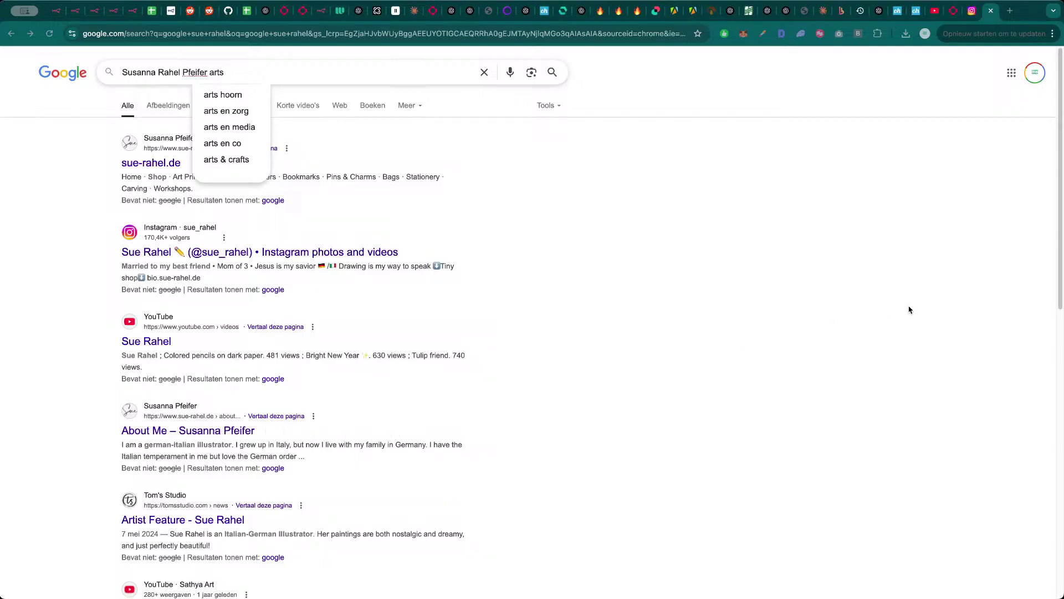
{"action": "type", "text": "craft"}
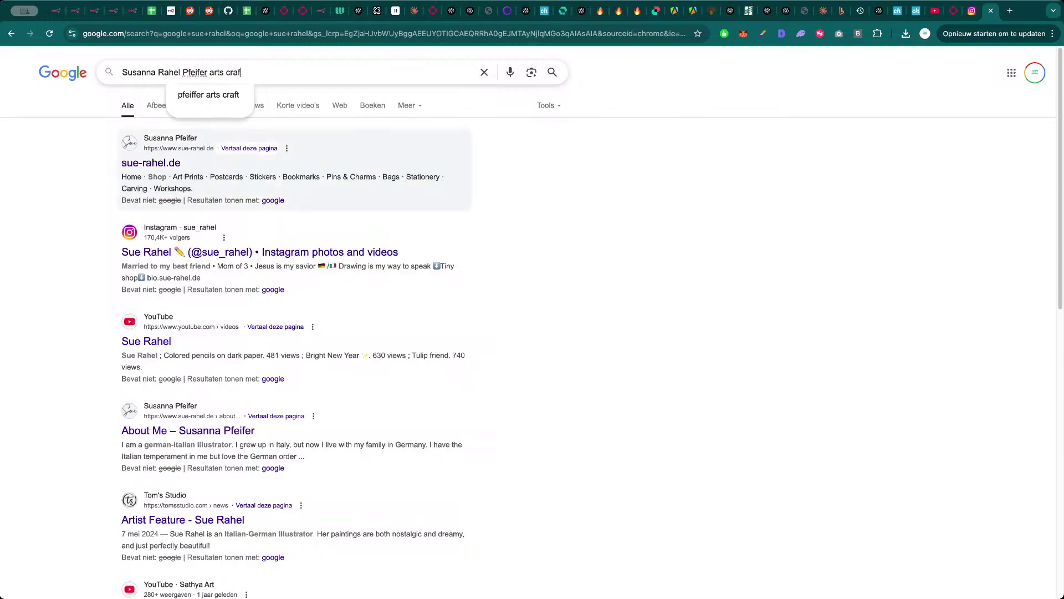
{"action": "key", "text": "Return"}
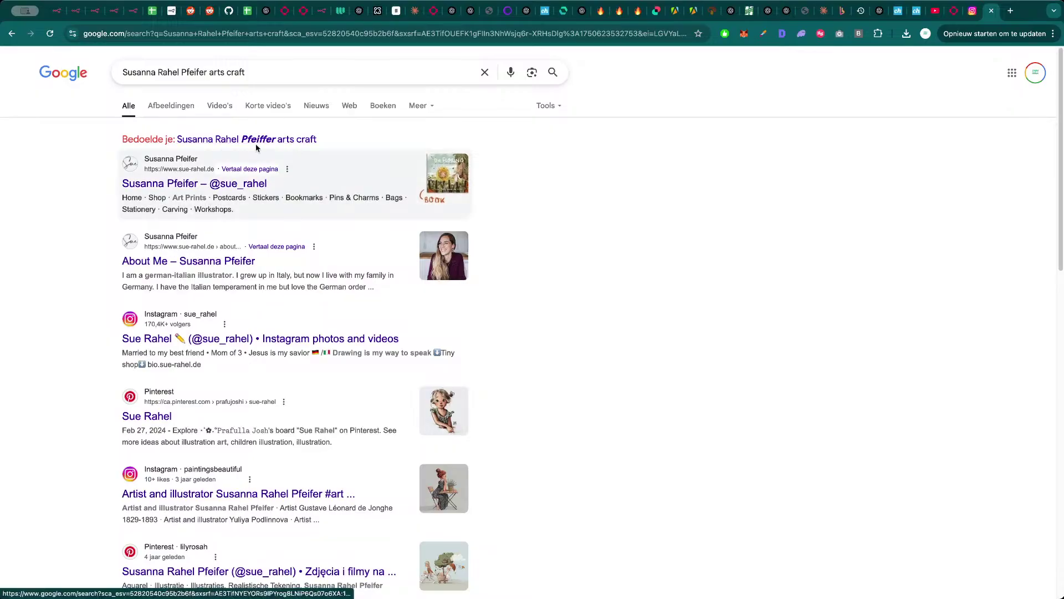
- Browse the artist's shop website from the top result, then close it
{"action": "left_click", "coordinate": [222, 186]}
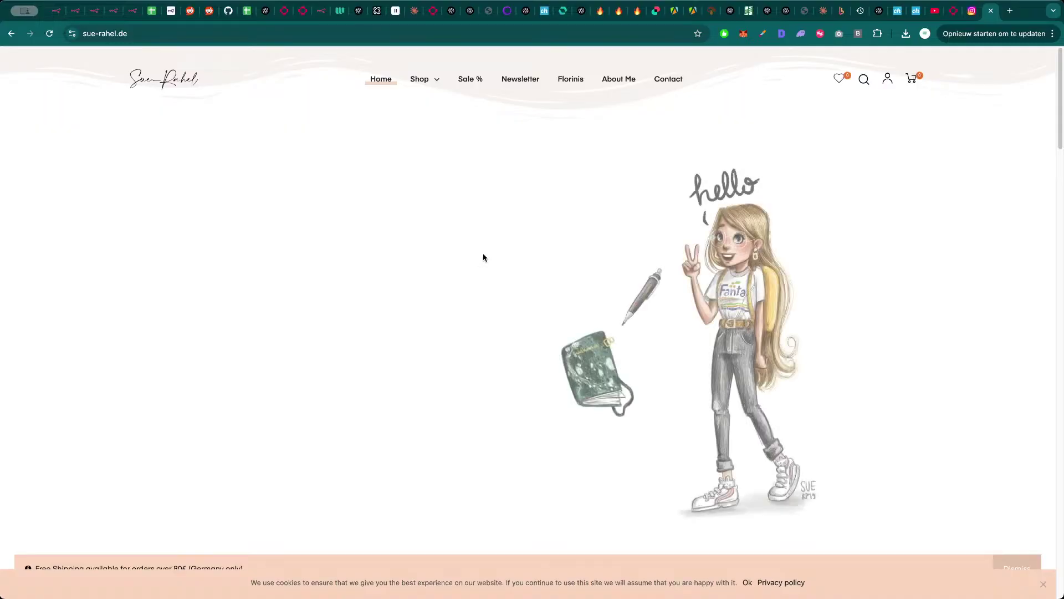
{"action": "scroll", "coordinate": [477, 275], "scroll_direction": "down", "scroll_amount": 10}
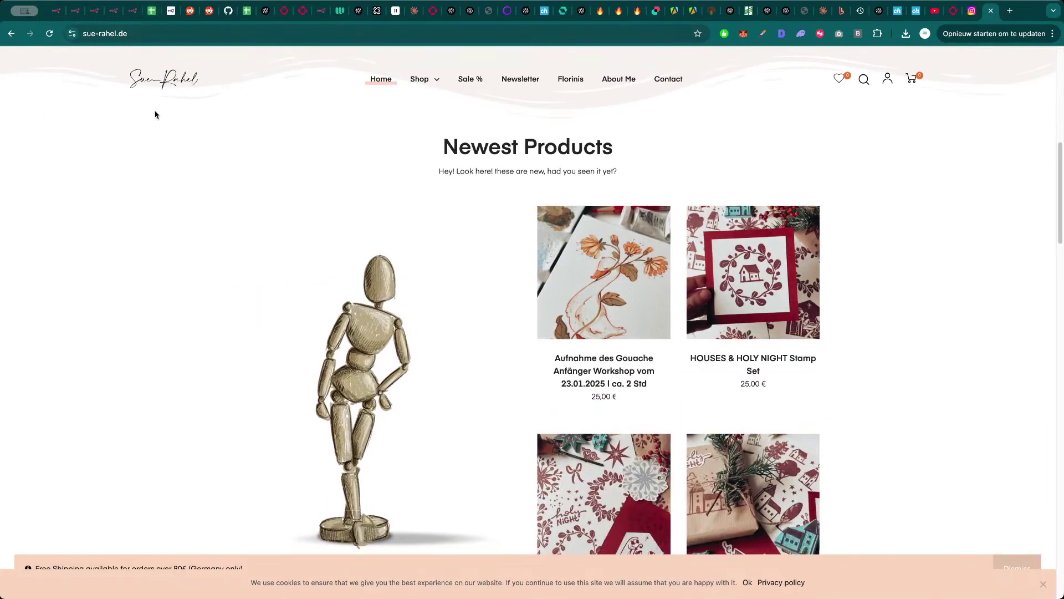
{"action": "key", "text": "super+w"}
- Back in the Shopify Workflow, open the Search for the influencer node's details
{"action": "left_click", "coordinate": [113, 15]}
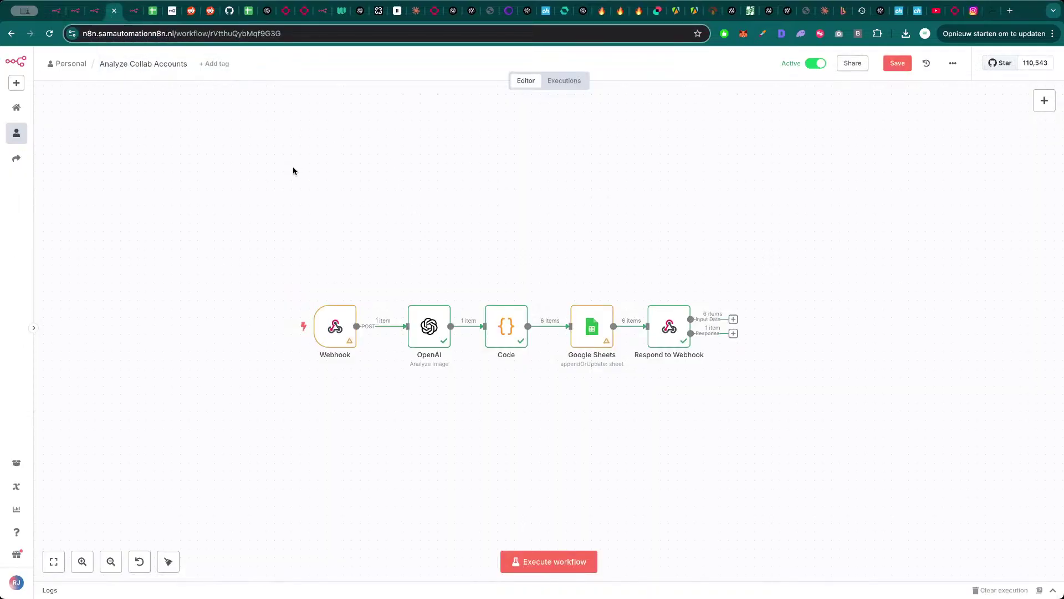
{"action": "key", "text": "ctrl+shift+Tab"}
{"action": "scroll", "coordinate": [422, 239], "scroll_direction": "left", "scroll_amount": 5}
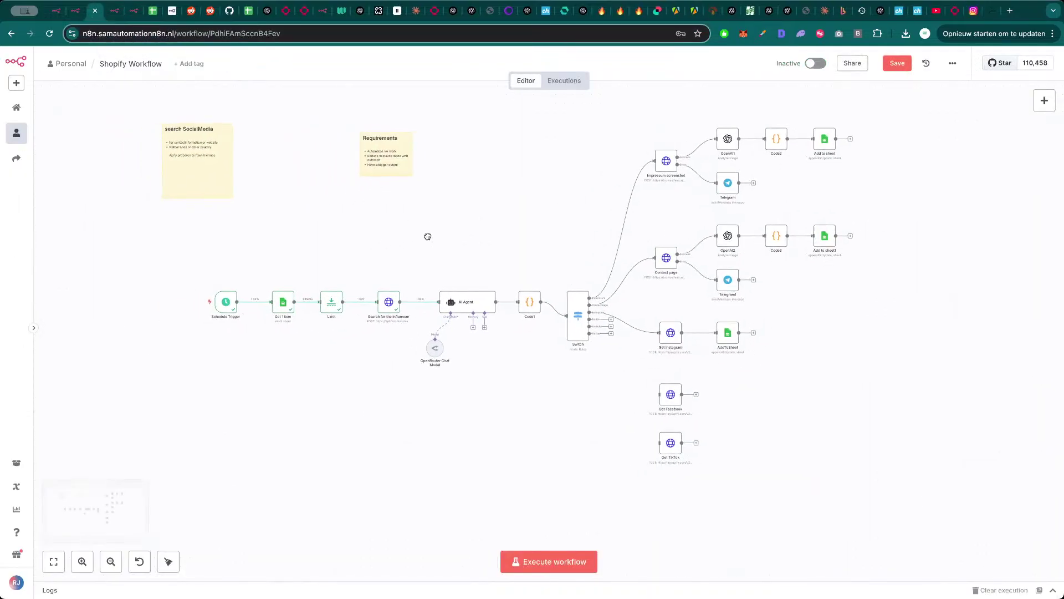
{"action": "double_click", "coordinate": [393, 308]}
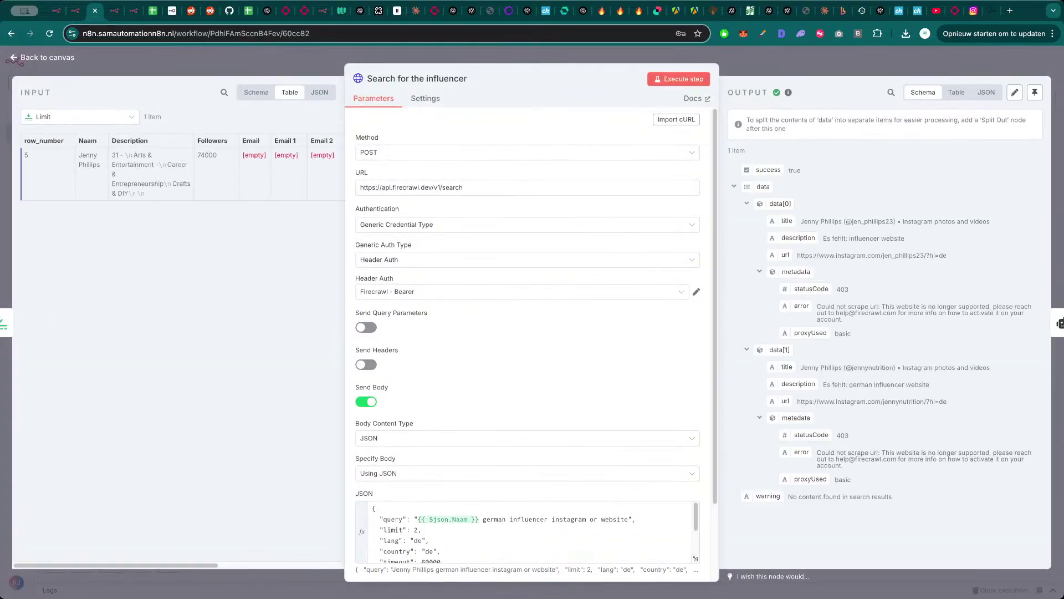
- Replace the query wording after the name with 'arts craft' and rerun the Search for the influencer node
{"action": "left_click", "coordinate": [986, 10]}
{"action": "key", "text": "super+Left"}
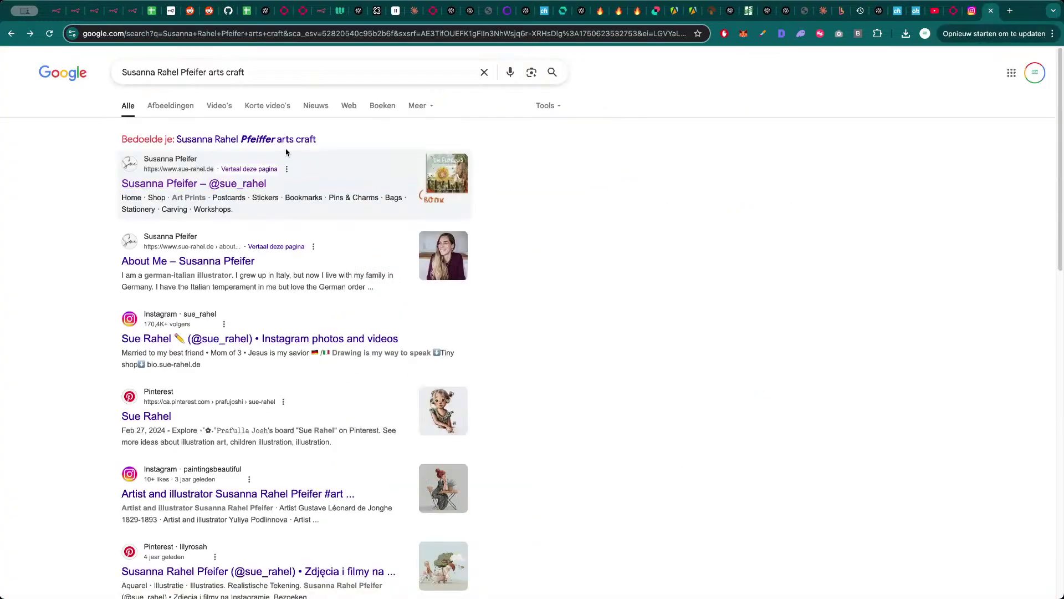
{"action": "left_click_drag", "start_coordinate": [244, 73], "coordinate": [212, 73]}
{"action": "key", "text": "ctrl+c"}
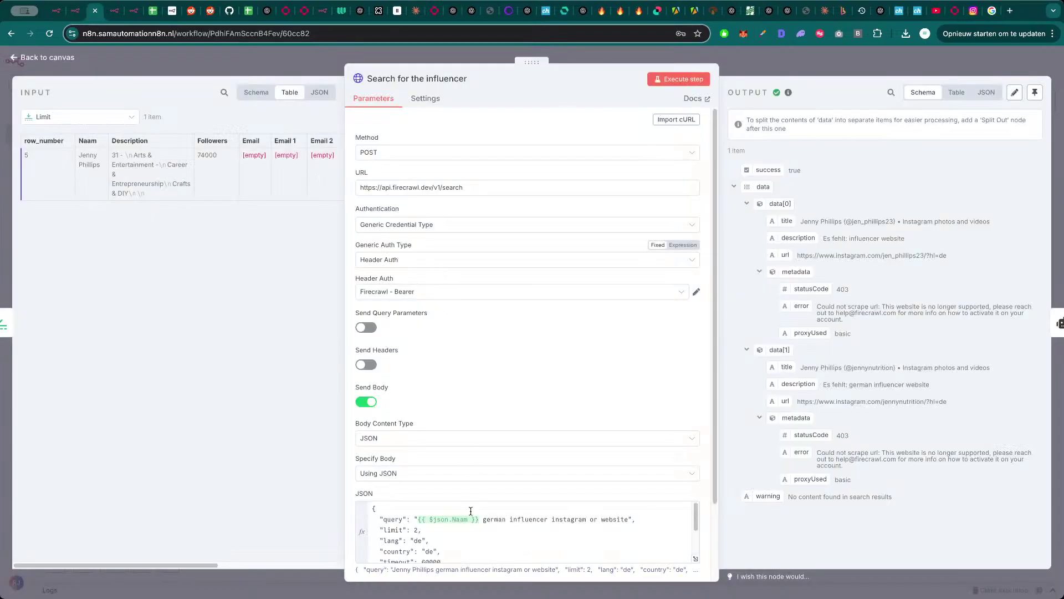
{"action": "left_click_drag", "start_coordinate": [485, 522], "coordinate": [627, 521]}
{"action": "key", "text": "ctrl+v"}
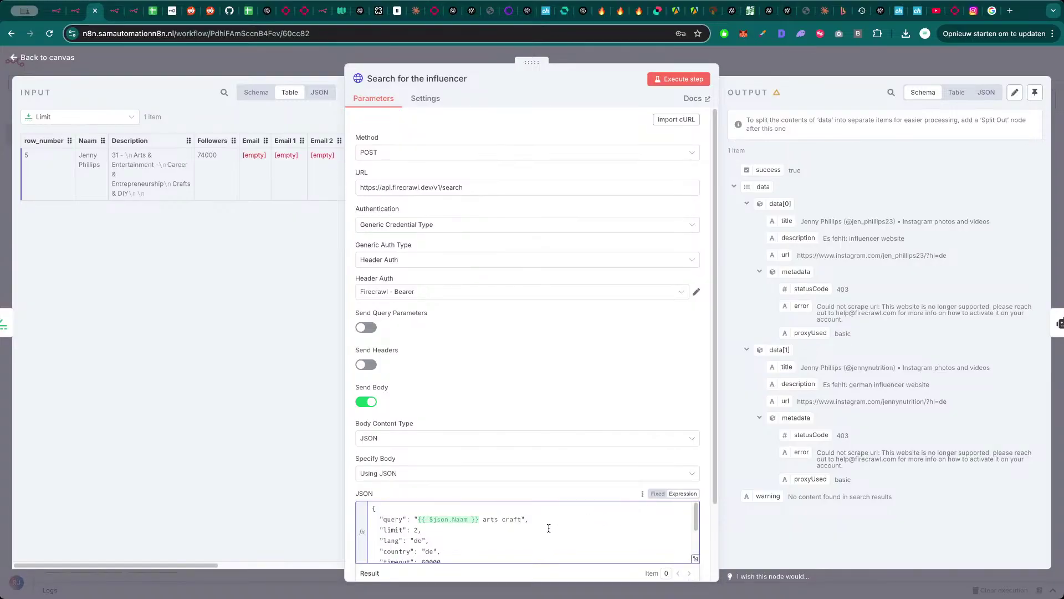
{"action": "left_click", "coordinate": [701, 82]}
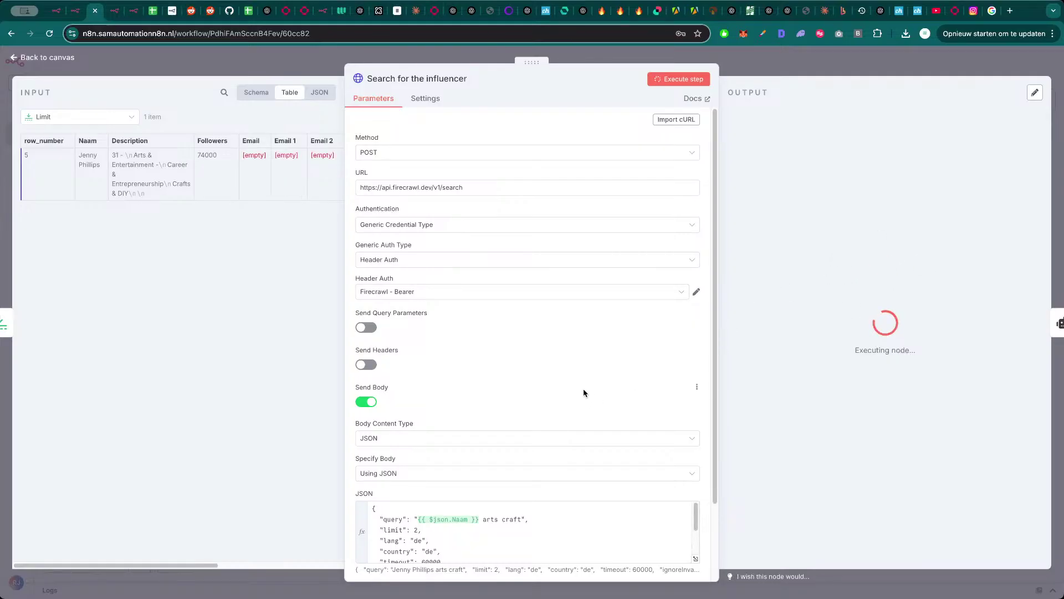
- Let the node re-execute its Firecrawl query '{{ $json.Naam }} arts craft' with limit 2, lang de, country de
{"action": "scroll", "coordinate": [575, 412], "scroll_direction": "down", "scroll_amount": 2}
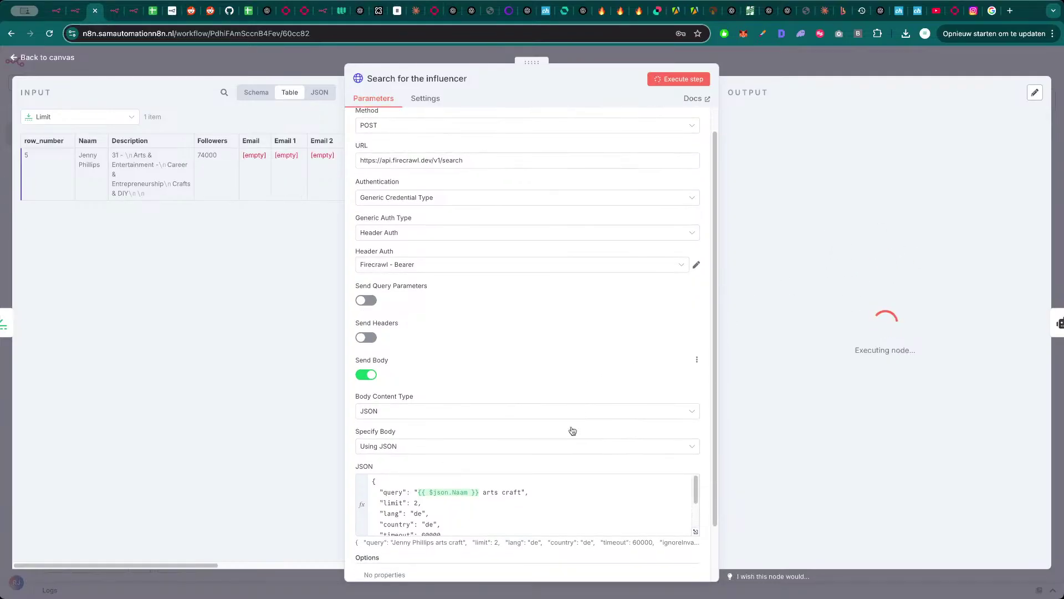
{"action": "scroll", "coordinate": [517, 520], "scroll_direction": "down", "scroll_amount": 1}
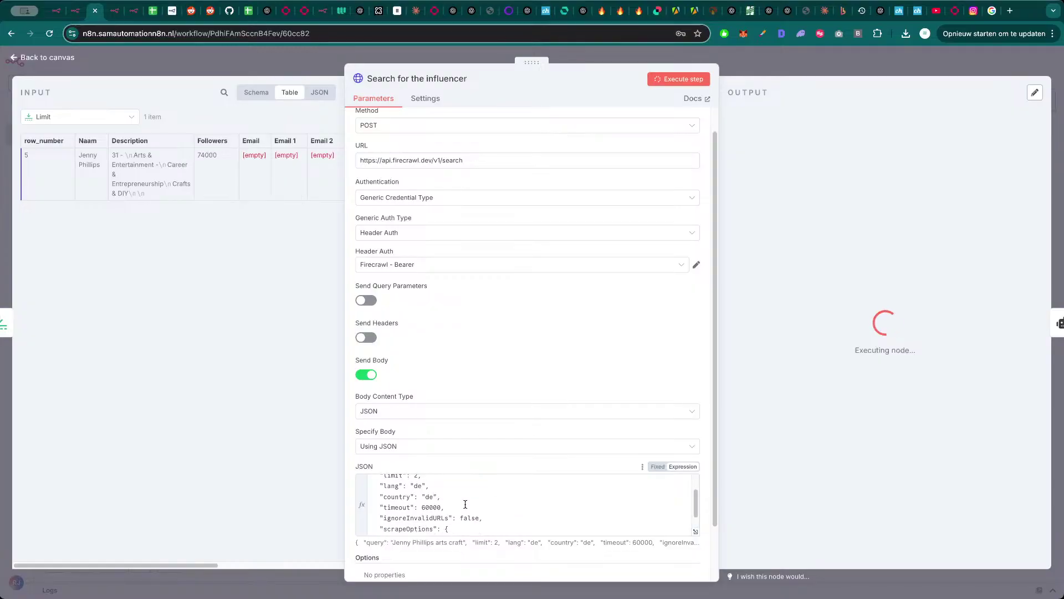
{"action": "scroll", "coordinate": [498, 501], "scroll_direction": "up", "scroll_amount": 1}
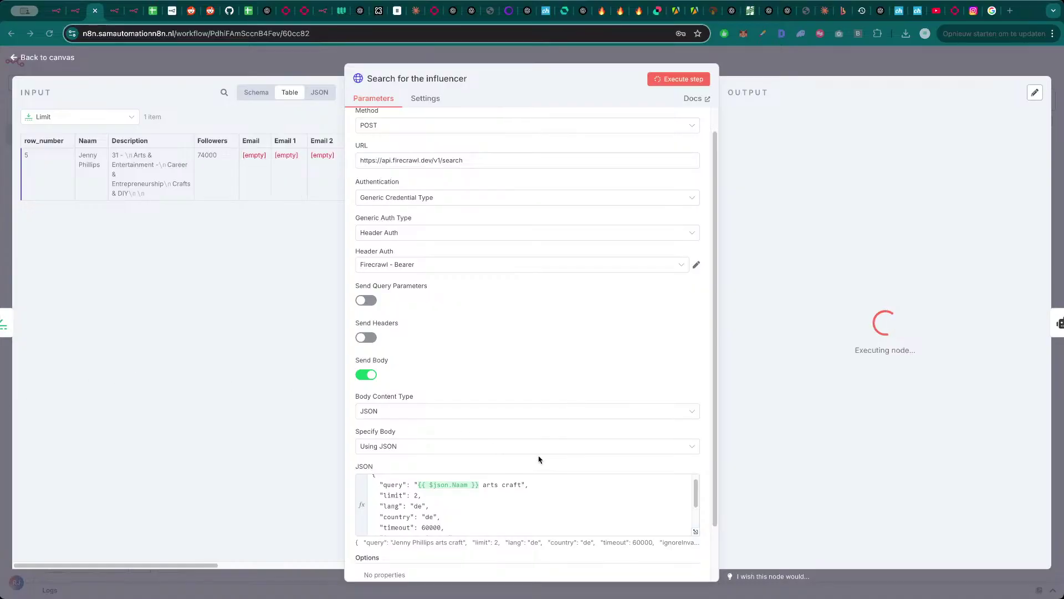
{"action": "left_click", "coordinate": [800, 272]}
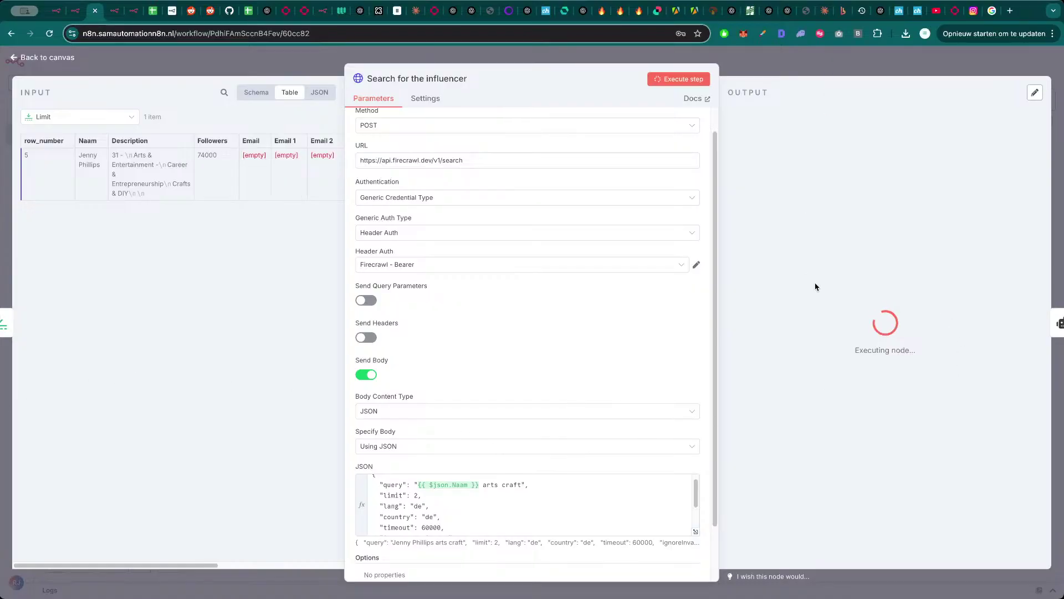
- Open skool.com in a new tab and switch to the AI Automation Society community
{"action": "key", "text": "ctrl+t"}
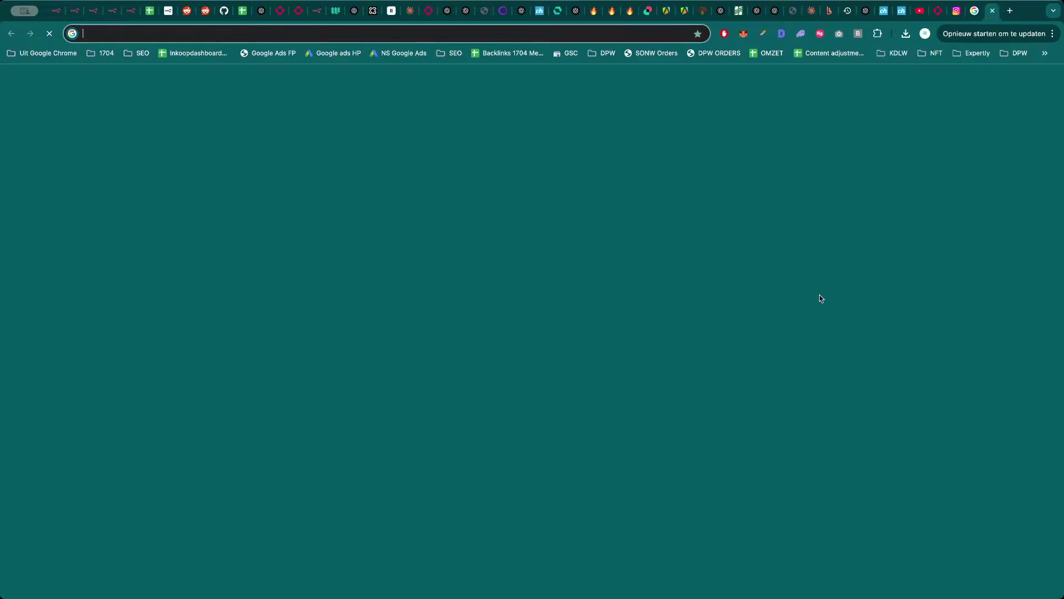
{"action": "type", "text": "skoo"}
{"action": "key", "text": "Return"}
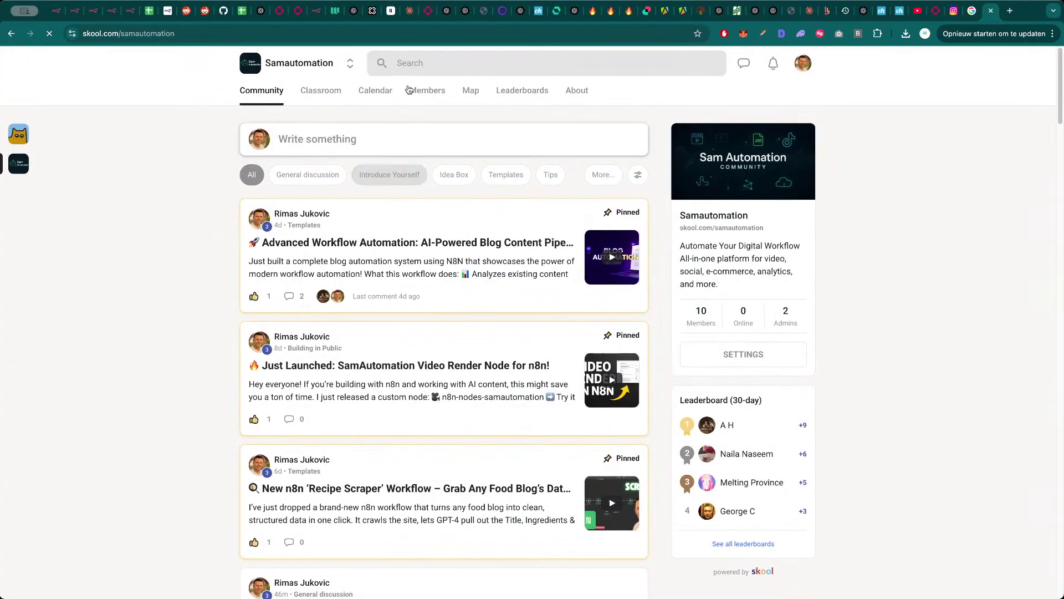
{"action": "left_click", "coordinate": [349, 63]}
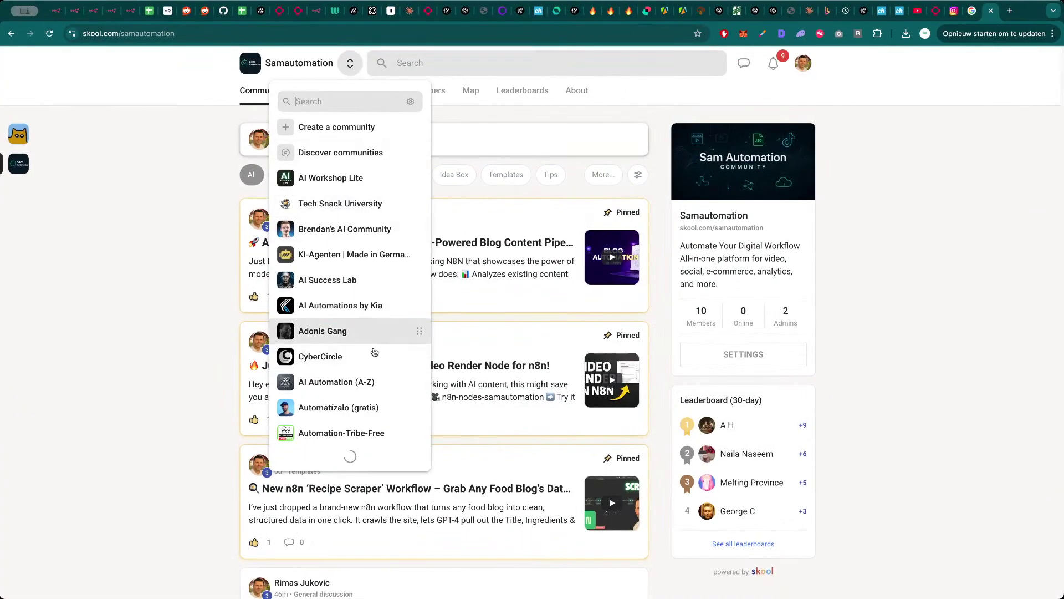
{"action": "scroll", "coordinate": [349, 366], "scroll_direction": "down", "scroll_amount": 10}
{"action": "left_click", "coordinate": [345, 507]}
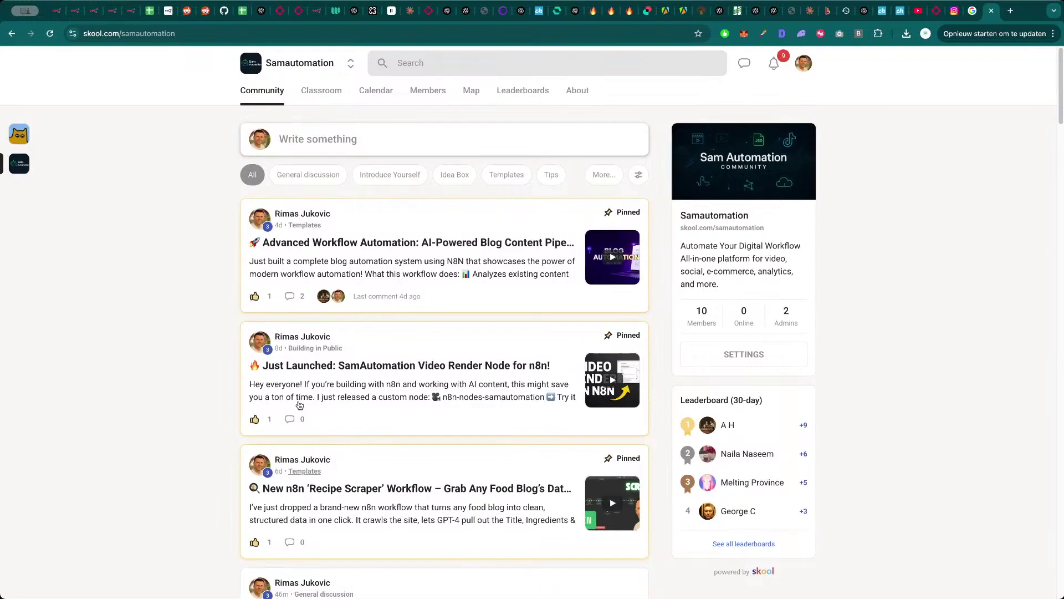
- Download Glass_Fruit_ASMR.json from the viral ASMR shorts post, then return to the n8n tabs
{"action": "scroll", "coordinate": [462, 387], "scroll_direction": "down", "scroll_amount": 5}
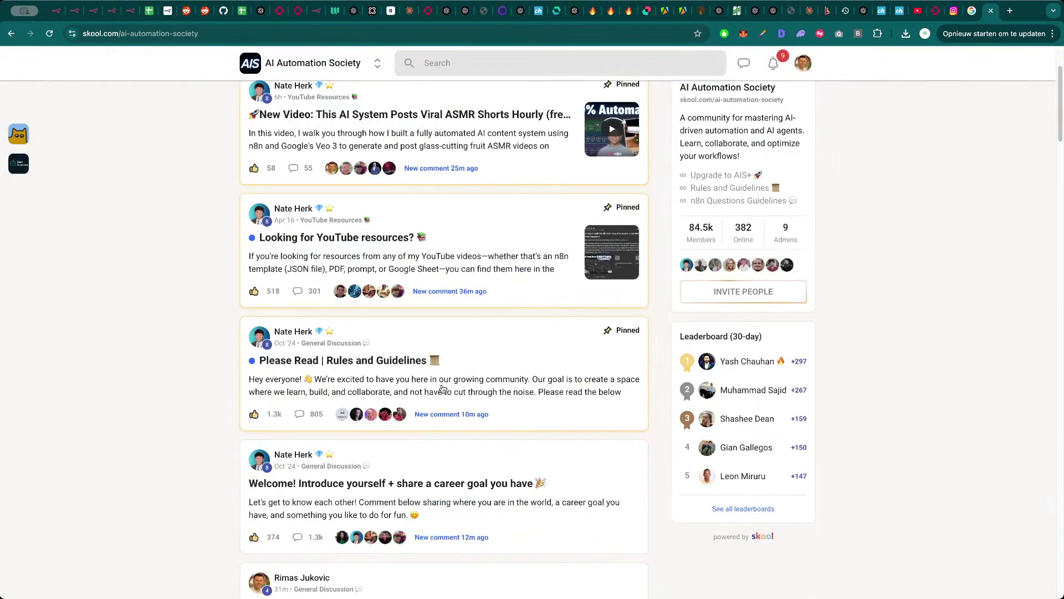
{"action": "scroll", "coordinate": [431, 425], "scroll_direction": "down", "scroll_amount": 4}
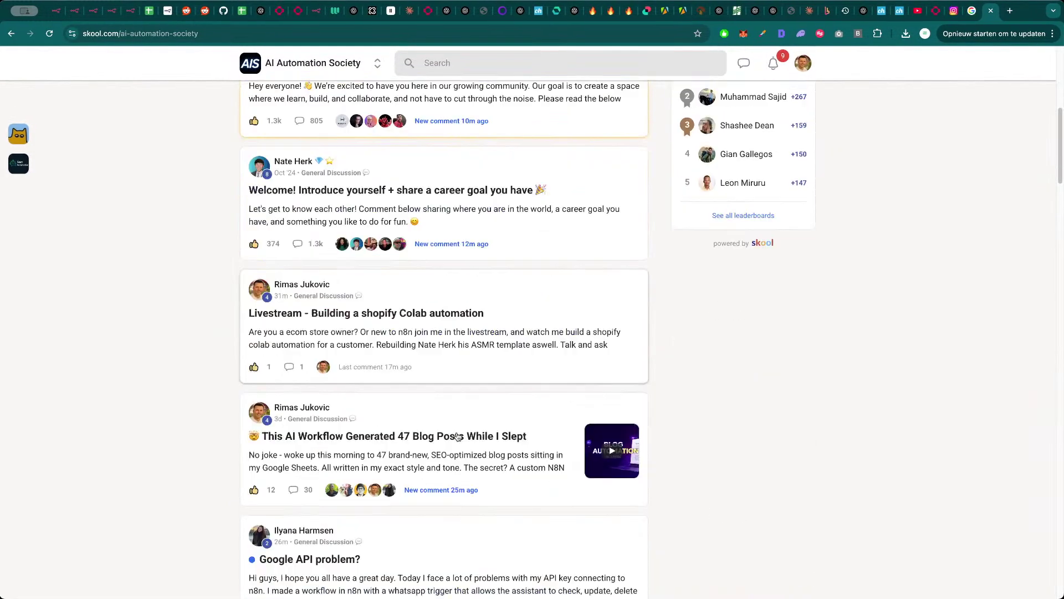
{"action": "scroll", "coordinate": [440, 414], "scroll_direction": "up", "scroll_amount": 5}
{"action": "scroll", "coordinate": [441, 409], "scroll_direction": "up", "scroll_amount": 4}
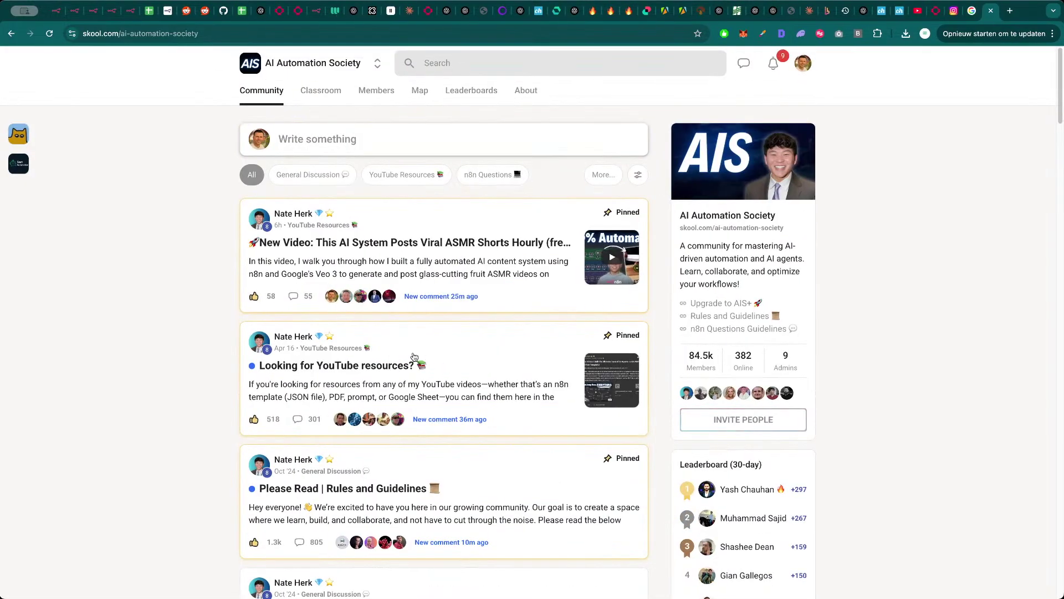
{"action": "left_click", "coordinate": [454, 248]}
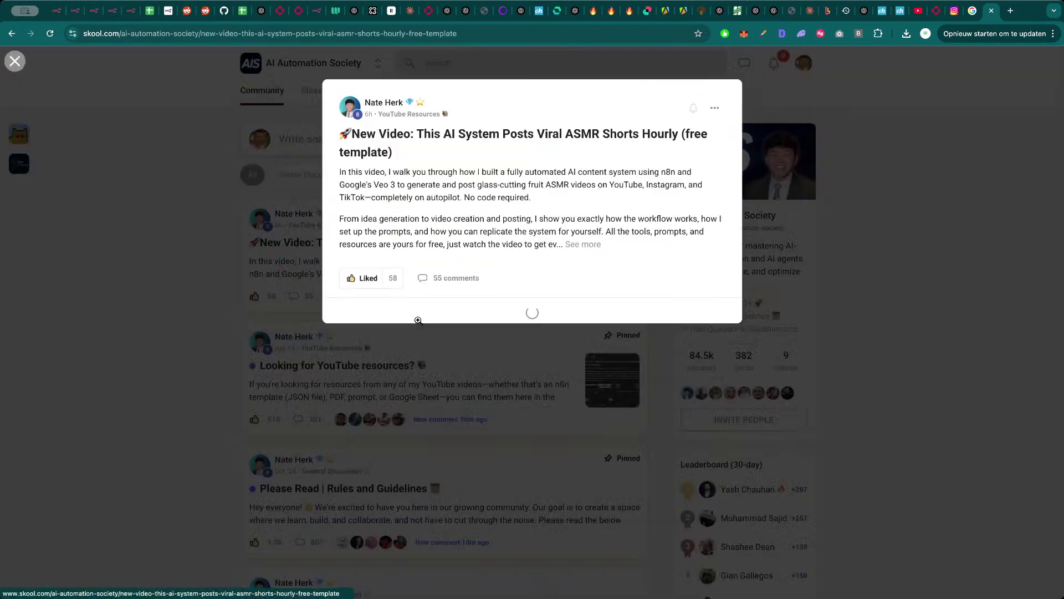
{"action": "left_click", "coordinate": [589, 310]}
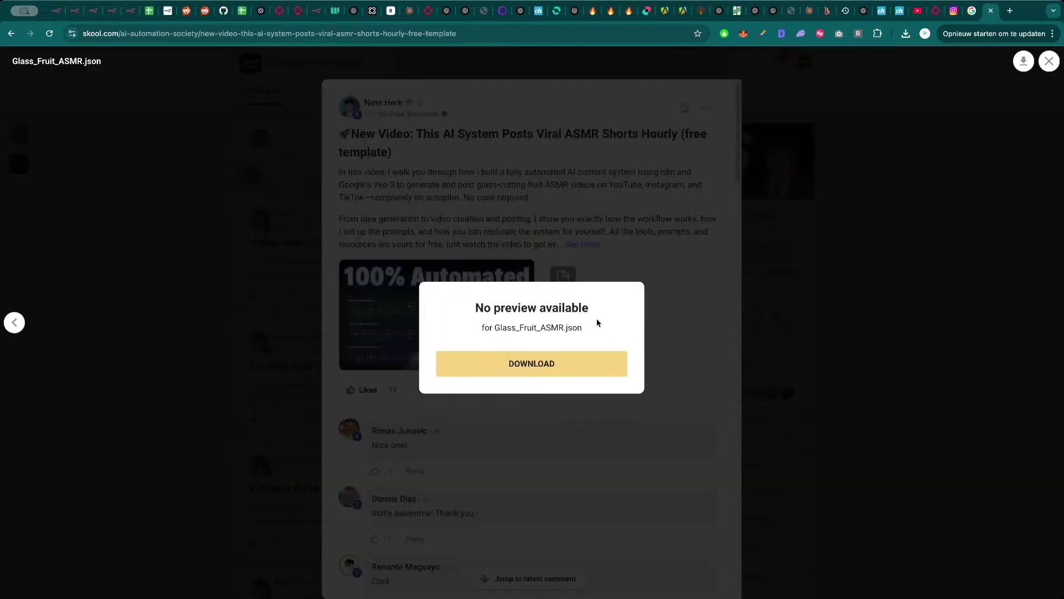
{"action": "left_click", "coordinate": [553, 373]}
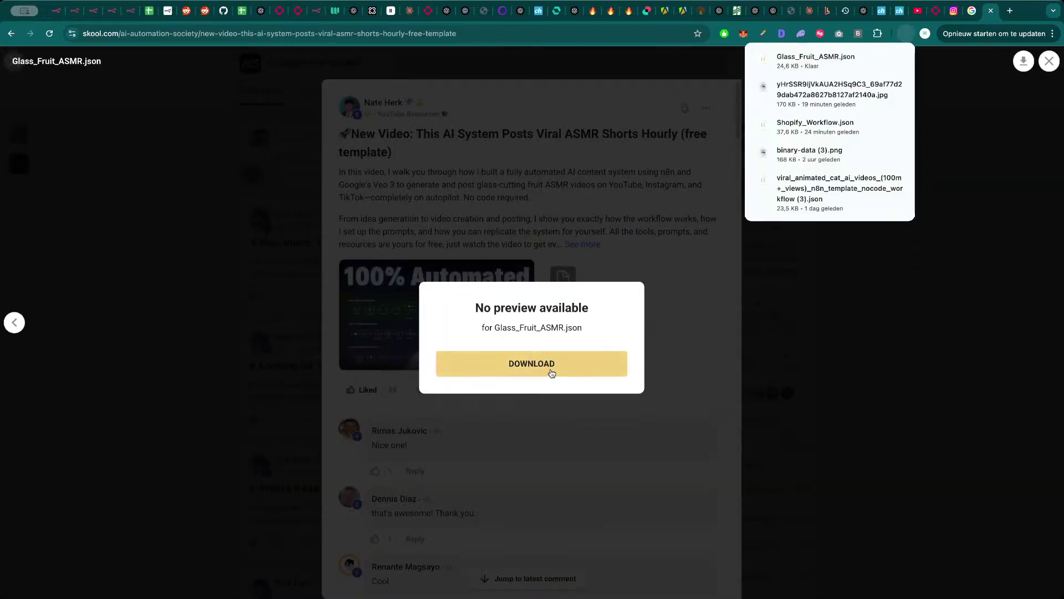
{"action": "left_click", "coordinate": [276, 309]}
{"action": "left_click", "coordinate": [225, 283]}
{"action": "key", "text": "ctrl+Tab"}
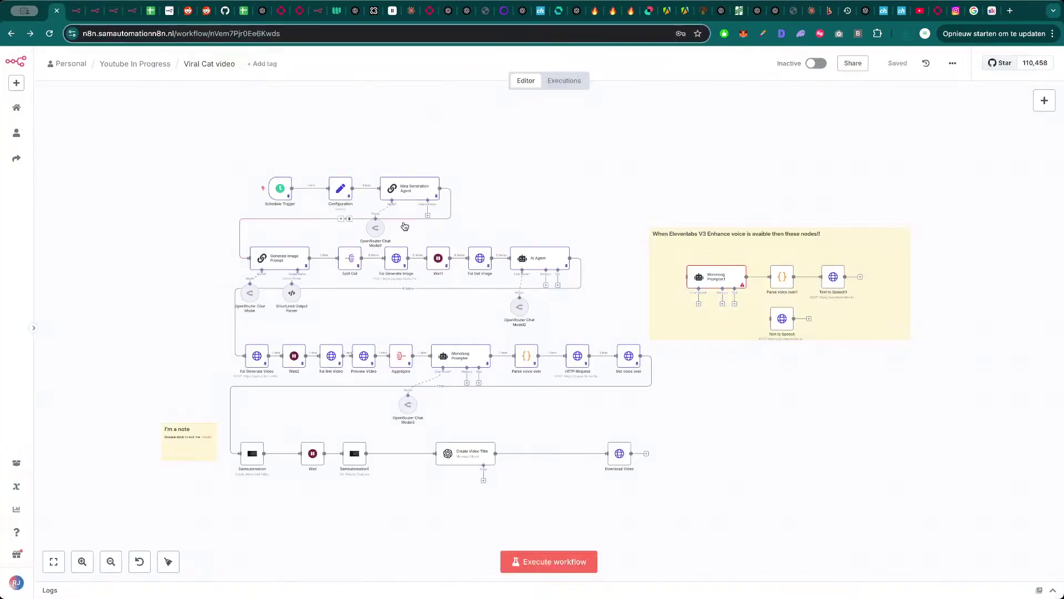
- Copy the studio website URL returned by the arts craft search and load it in a new tab
{"action": "key", "text": "ctrl+Tab"}
{"action": "key", "text": "ctrl+Tab"}
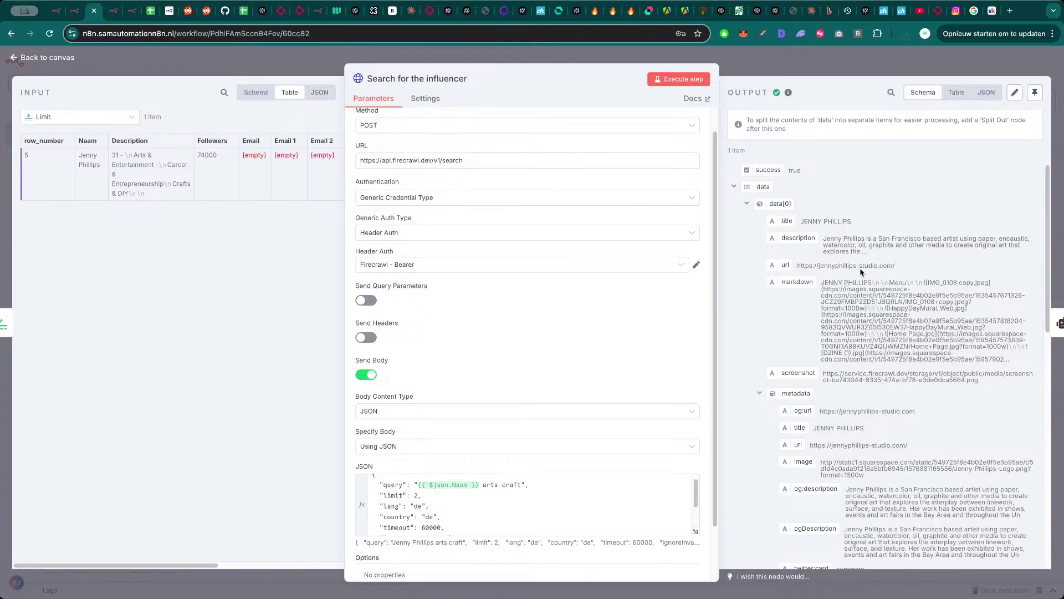
{"action": "triple_click", "coordinate": [881, 266]}
{"action": "key", "text": "super+c"}
{"action": "key", "text": "super+t"}
{"action": "key", "text": "super+v"}
{"action": "key", "text": "Return"}
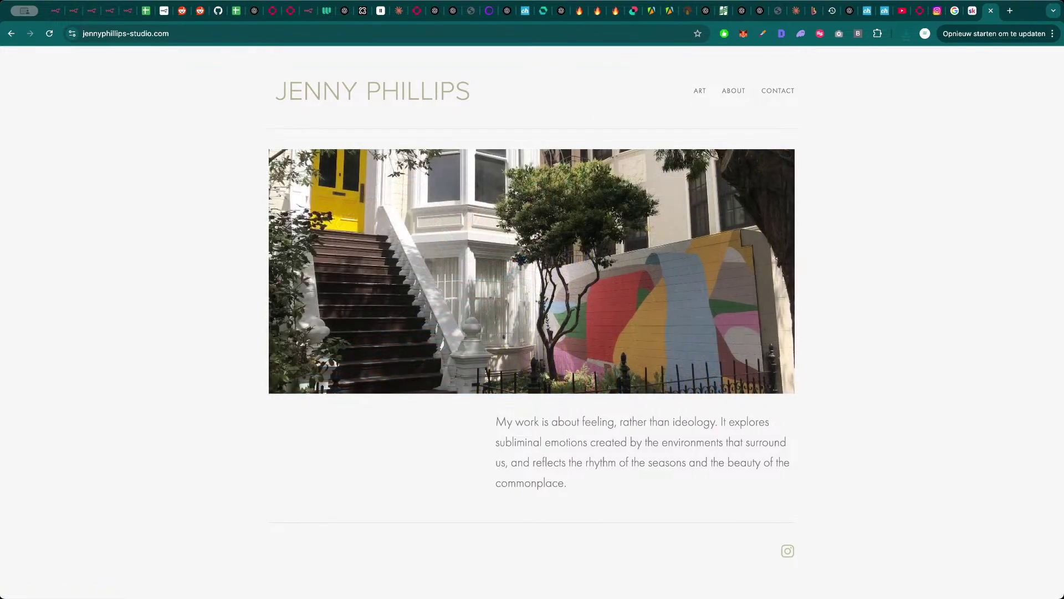
- Look over the studio site's contact page, go back to its home page, and close the site
{"action": "key", "text": "super+Tab"}
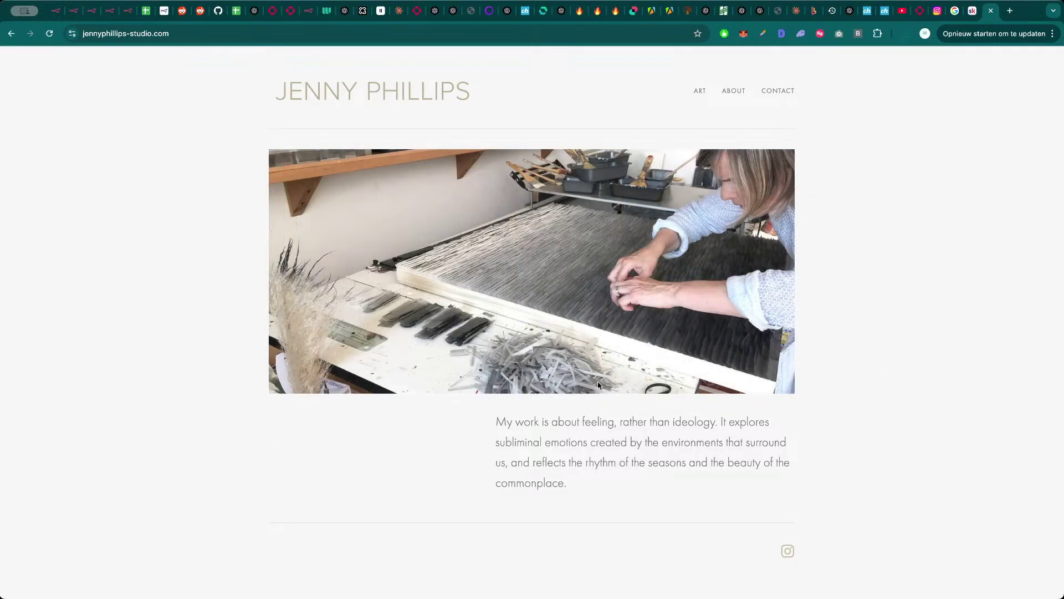
{"action": "left_click", "coordinate": [786, 93]}
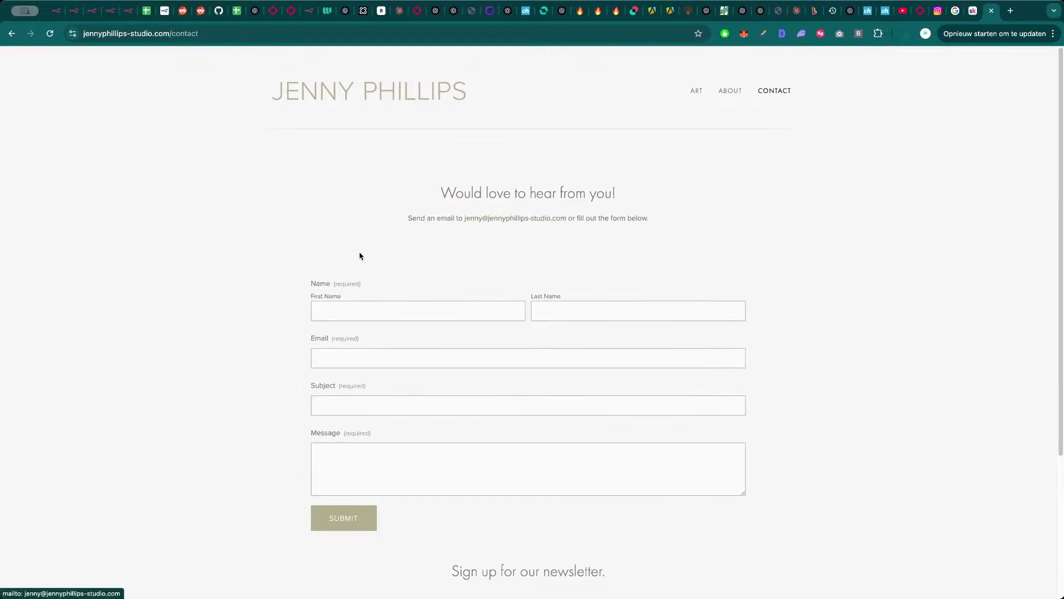
{"action": "scroll", "coordinate": [198, 399], "scroll_direction": "down", "scroll_amount": 3}
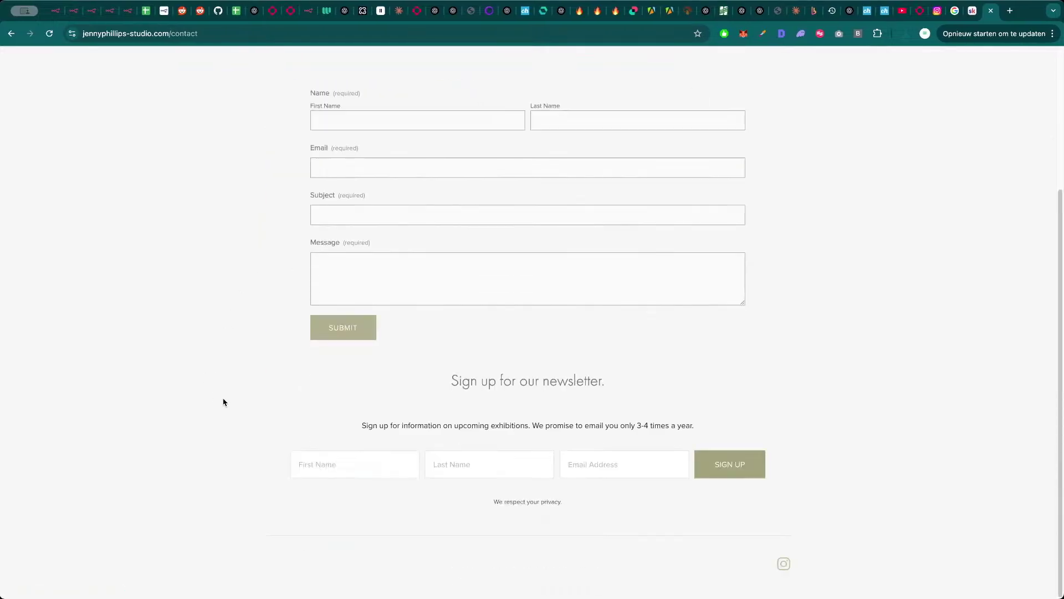
{"action": "scroll", "coordinate": [224, 402], "scroll_direction": "up", "scroll_amount": 3}
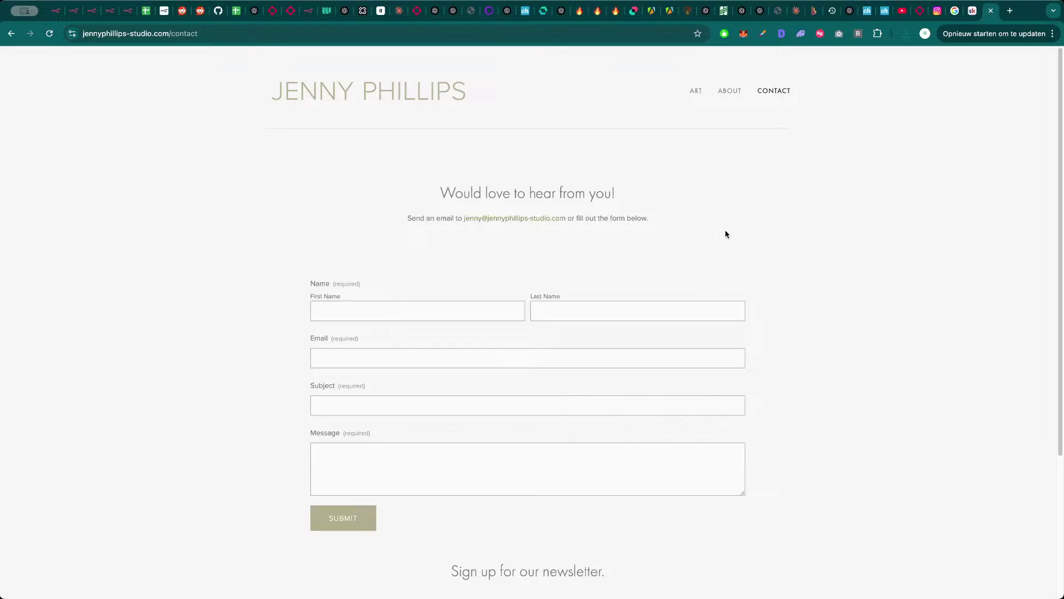
{"action": "key", "text": "super+bracketleft"}
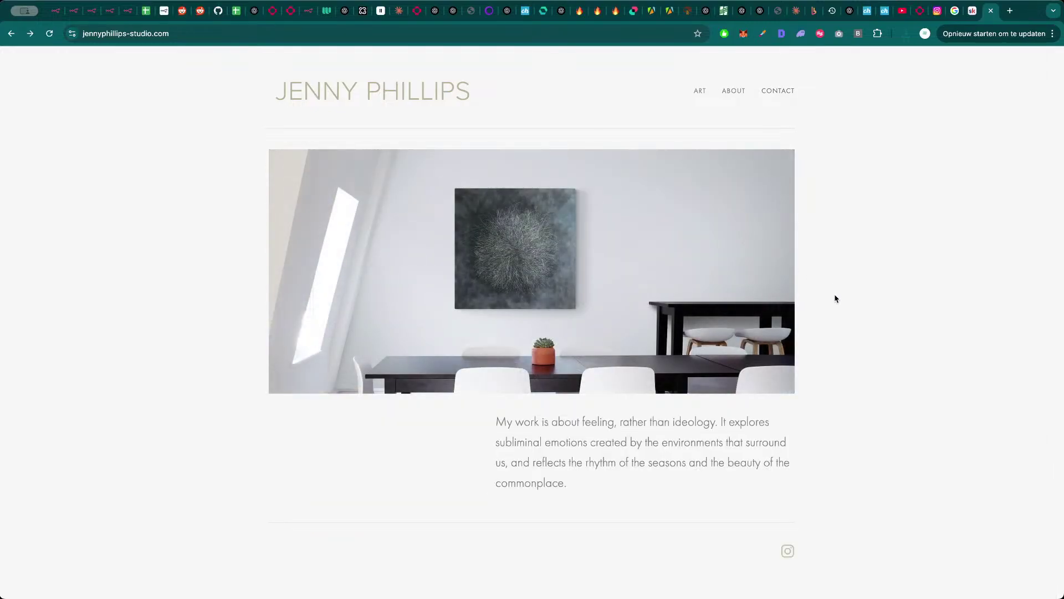
{"action": "key", "text": "super+w"}
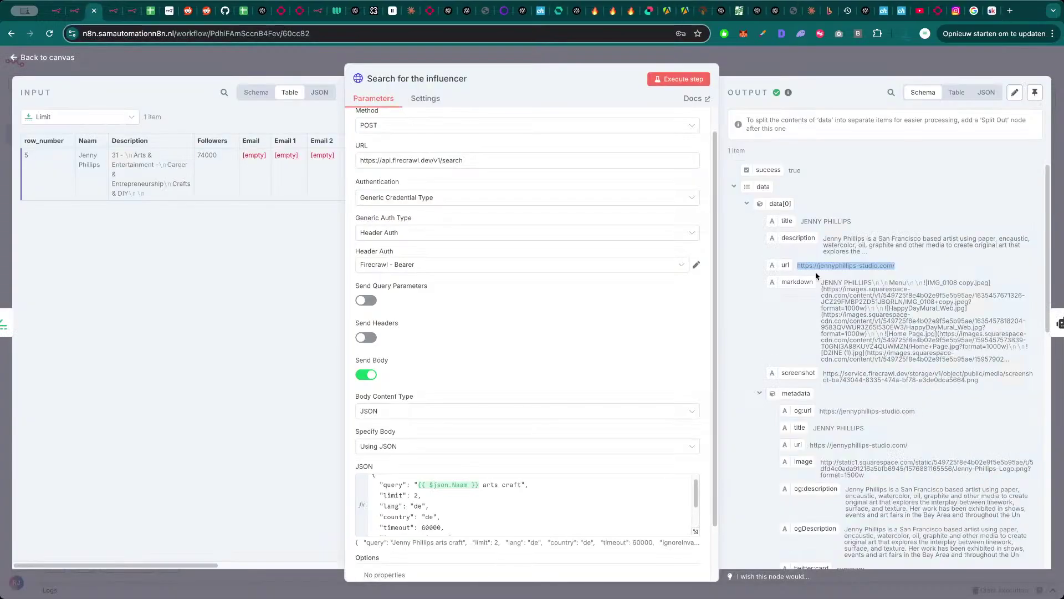
- Add 'germany' after 'arts craft' in the query of the JSON body
{"action": "scroll", "coordinate": [847, 397], "scroll_direction": "down", "scroll_amount": 5}
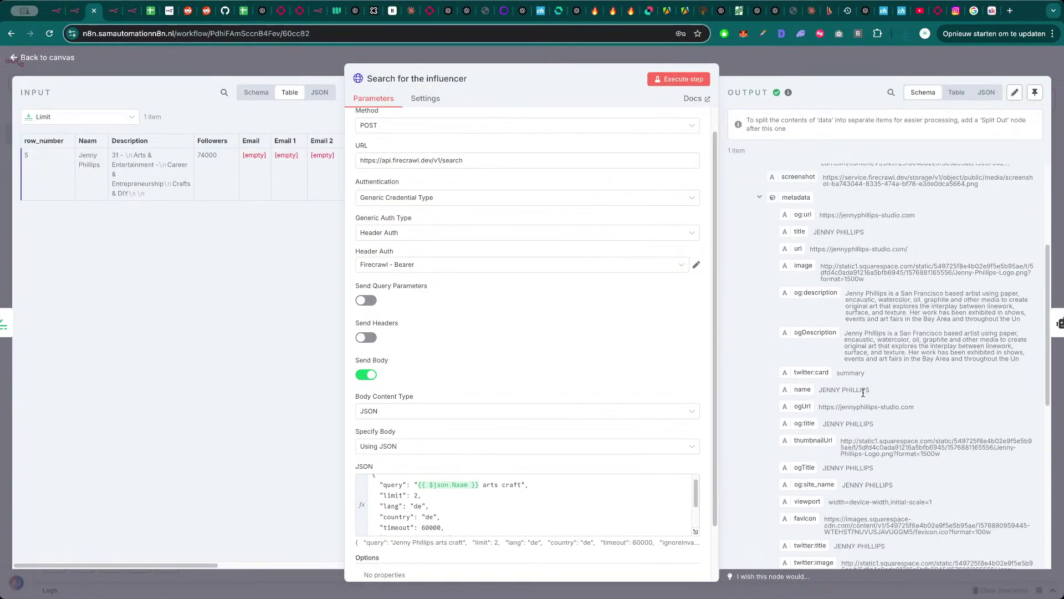
{"action": "scroll", "coordinate": [869, 408], "scroll_direction": "down", "scroll_amount": 8}
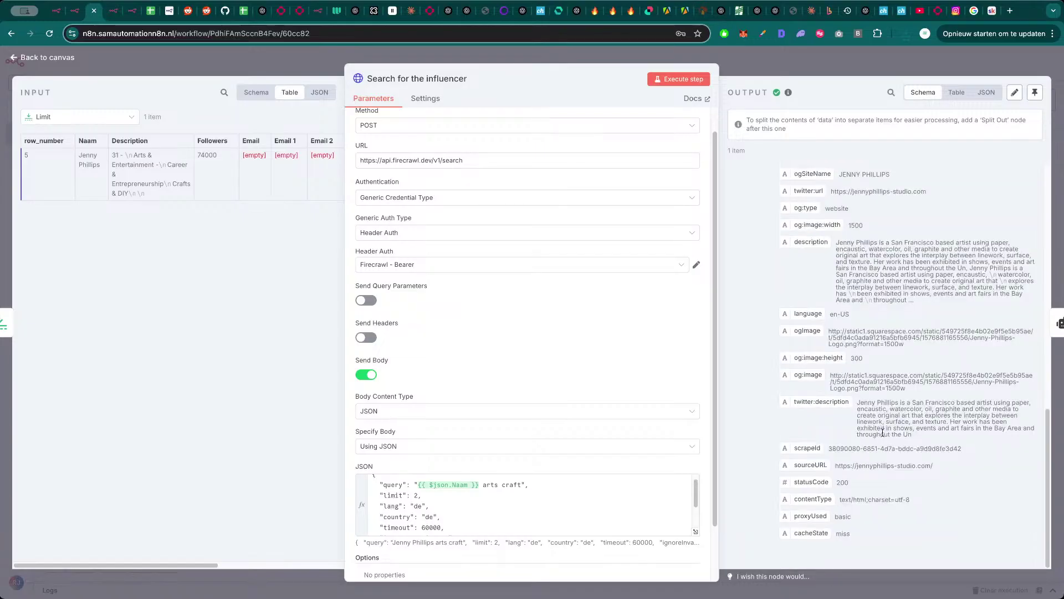
{"action": "scroll", "coordinate": [883, 415], "scroll_direction": "up", "scroll_amount": 1}
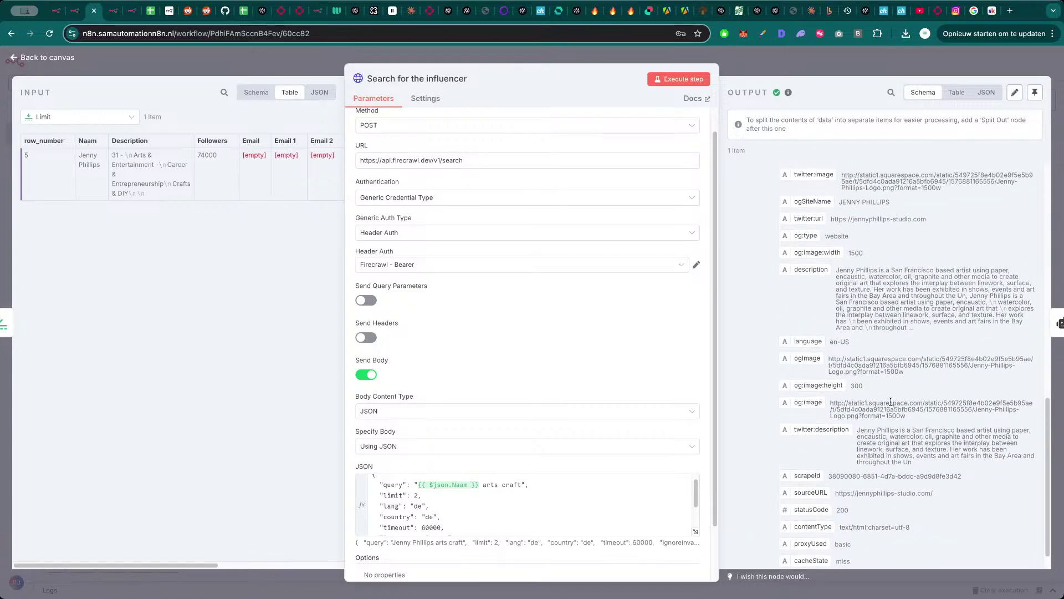
{"action": "scroll", "coordinate": [891, 402], "scroll_direction": "up", "scroll_amount": 12}
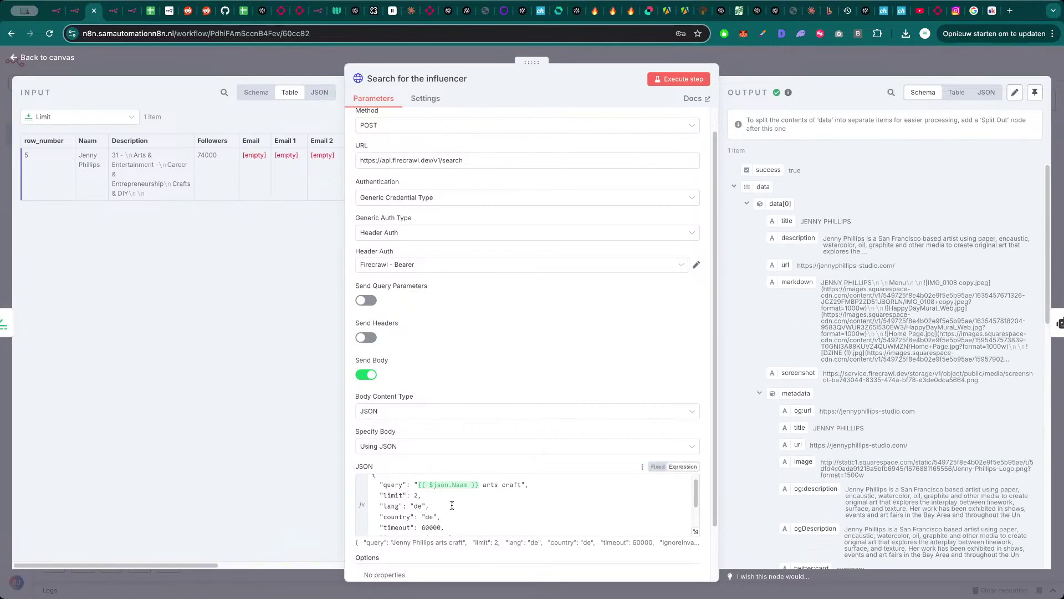
{"action": "left_click", "coordinate": [524, 484]}
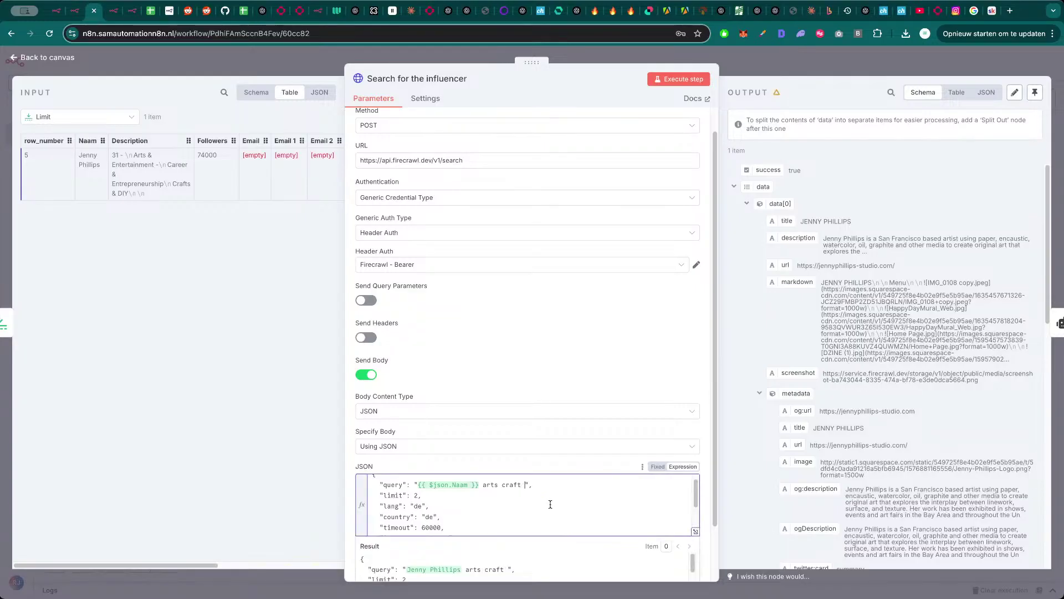
{"action": "type", "text": "germany"}
- Run a Google search for the resolved 'arts craft germany' query, then close the node to the canvas
{"action": "left_click", "coordinate": [695, 531]}
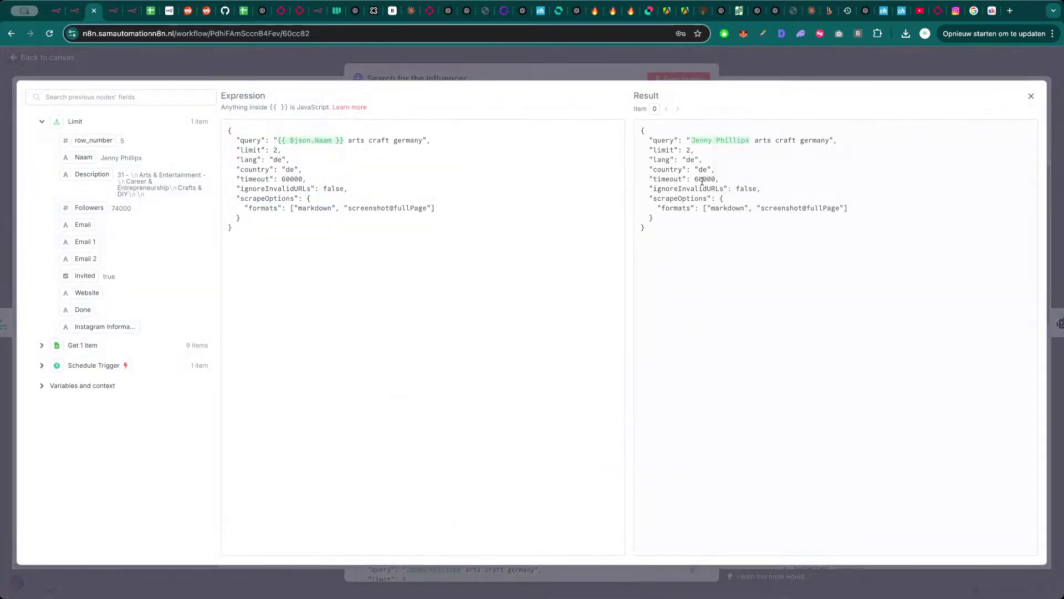
{"action": "left_click_drag", "start_coordinate": [828, 141], "coordinate": [693, 141]}
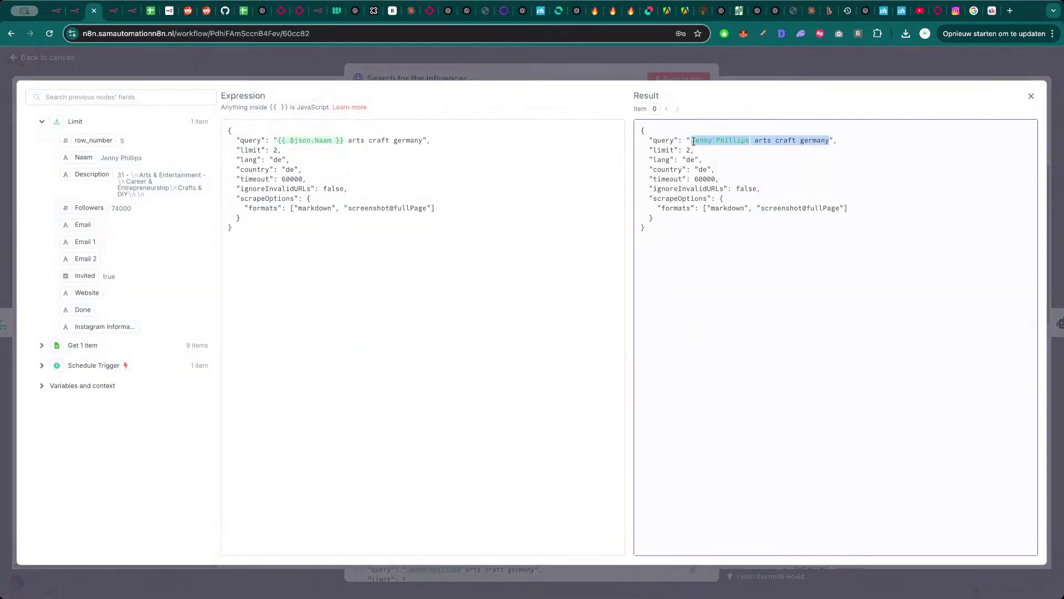
{"action": "key", "text": "ctrl+c"}
{"action": "key", "text": "ctrl+t"}
{"action": "key", "text": "ctrl+v"}
{"action": "key", "text": "Return"}
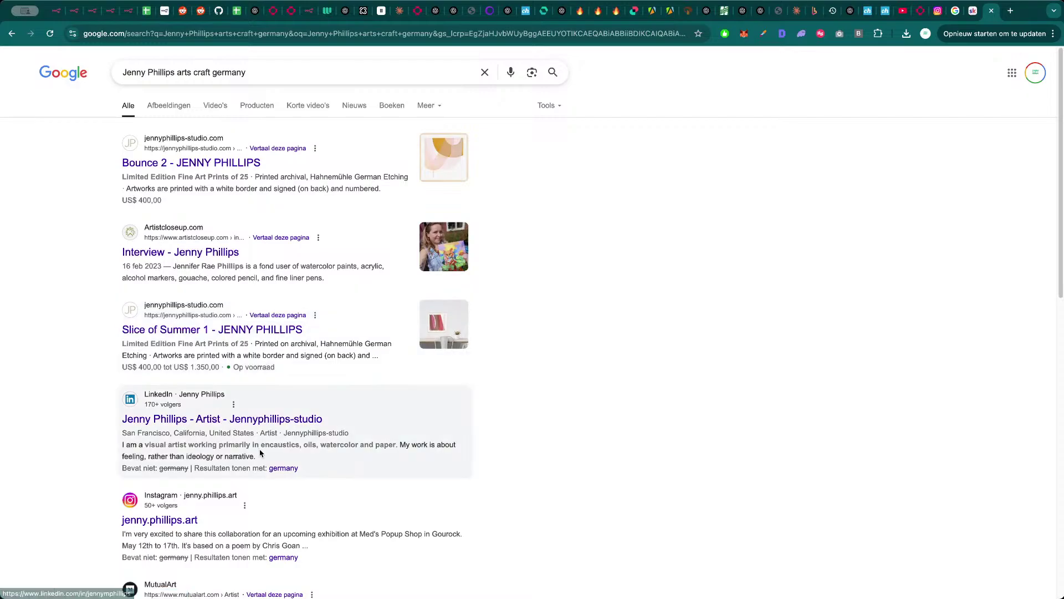
{"action": "scroll", "coordinate": [220, 470], "scroll_direction": "down", "scroll_amount": 1}
{"action": "scroll", "coordinate": [220, 470], "scroll_direction": "down", "scroll_amount": 5}
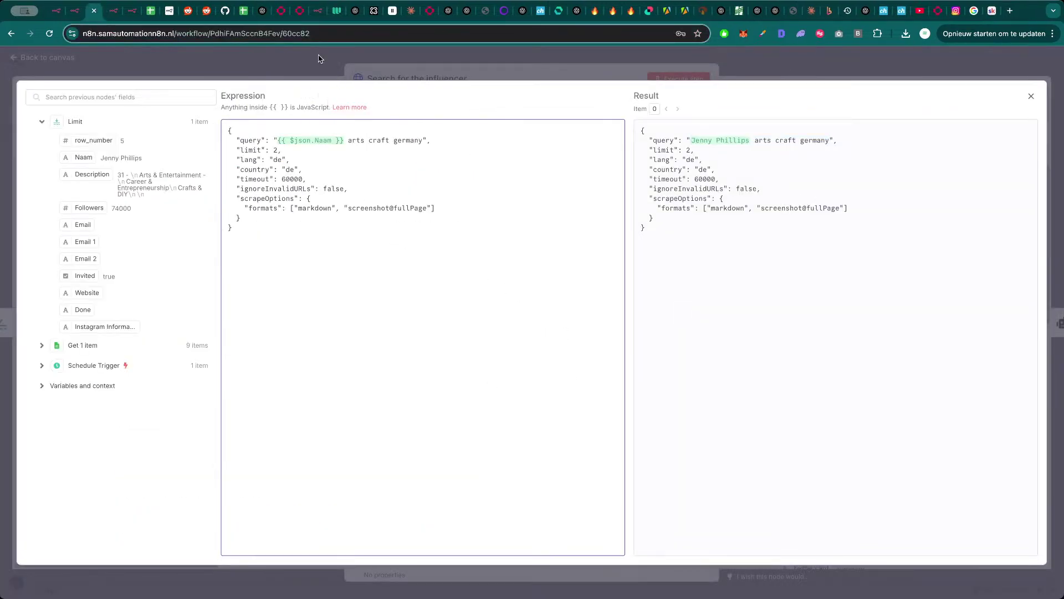
{"action": "left_click", "coordinate": [337, 67]}
{"action": "left_click", "coordinate": [333, 70]}
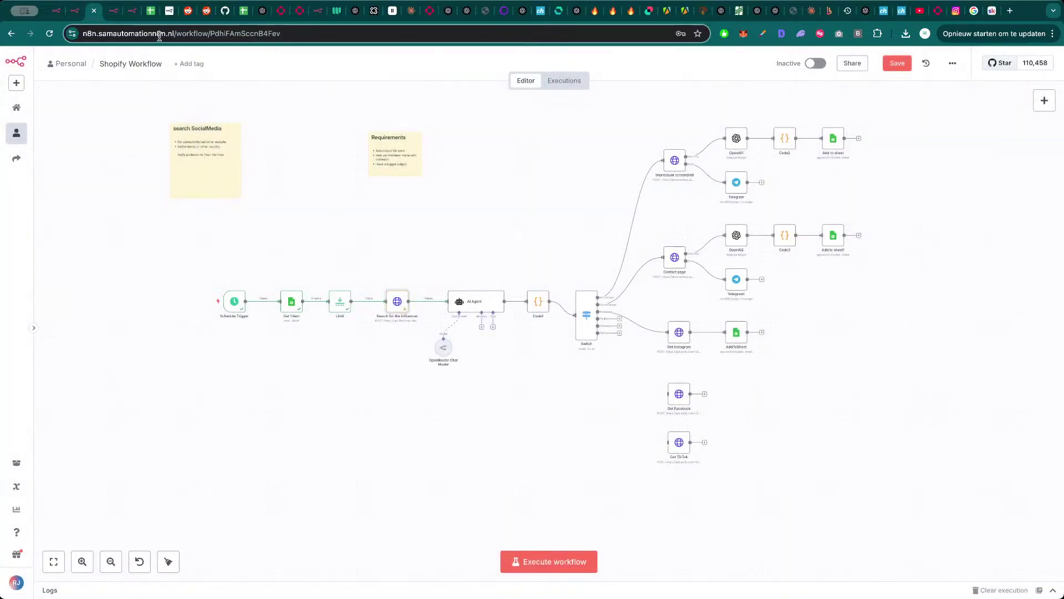
- Inspect row 5: Instagram Information in J5, empty Email cells D5 and E5, Invited G5, Done I5
{"action": "left_click", "coordinate": [151, 11]}
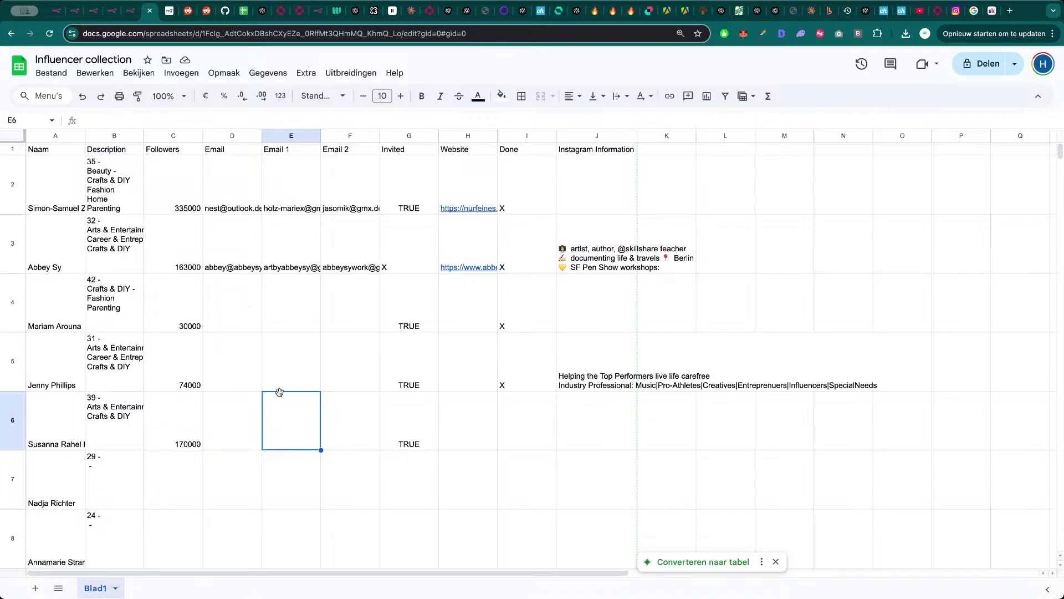
{"action": "left_click_drag", "start_coordinate": [249, 375], "coordinate": [625, 370]}
{"action": "left_click", "coordinate": [626, 370]}
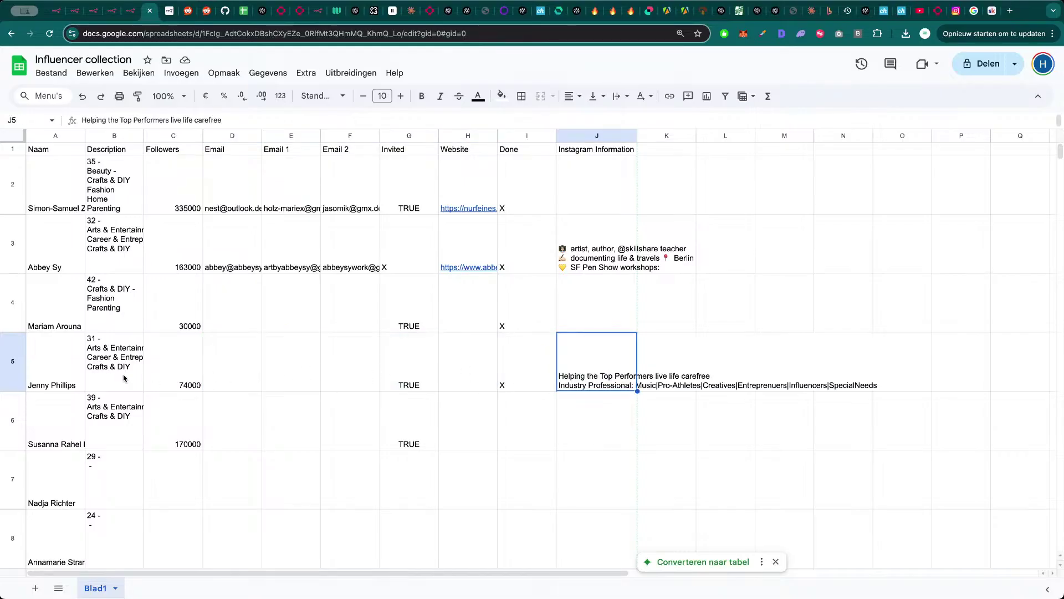
{"action": "left_click", "coordinate": [235, 366]}
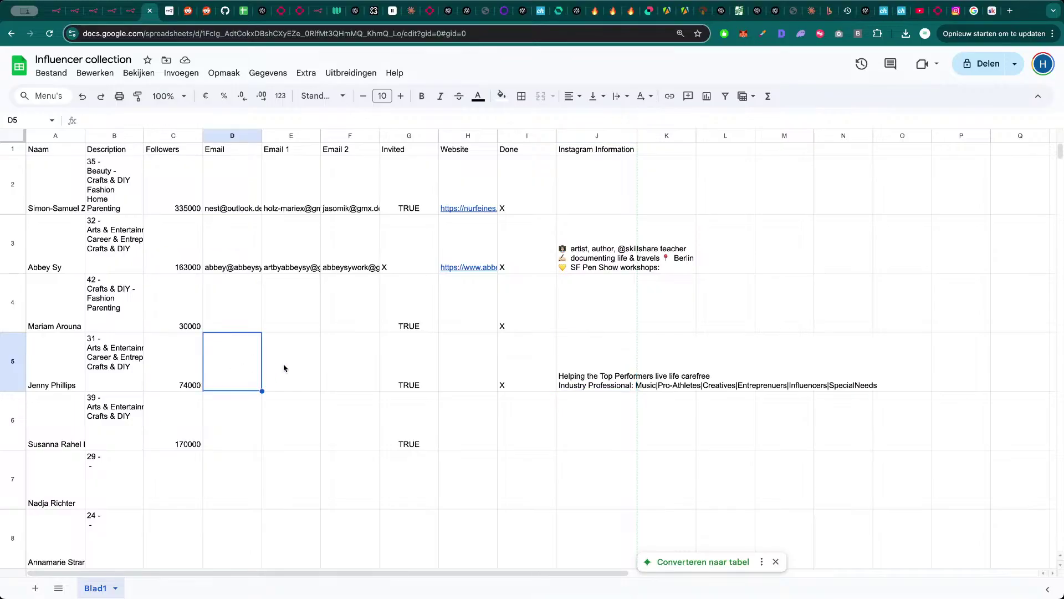
{"action": "left_click", "coordinate": [285, 366]}
{"action": "left_click", "coordinate": [499, 366]}
{"action": "left_click", "coordinate": [437, 363]}
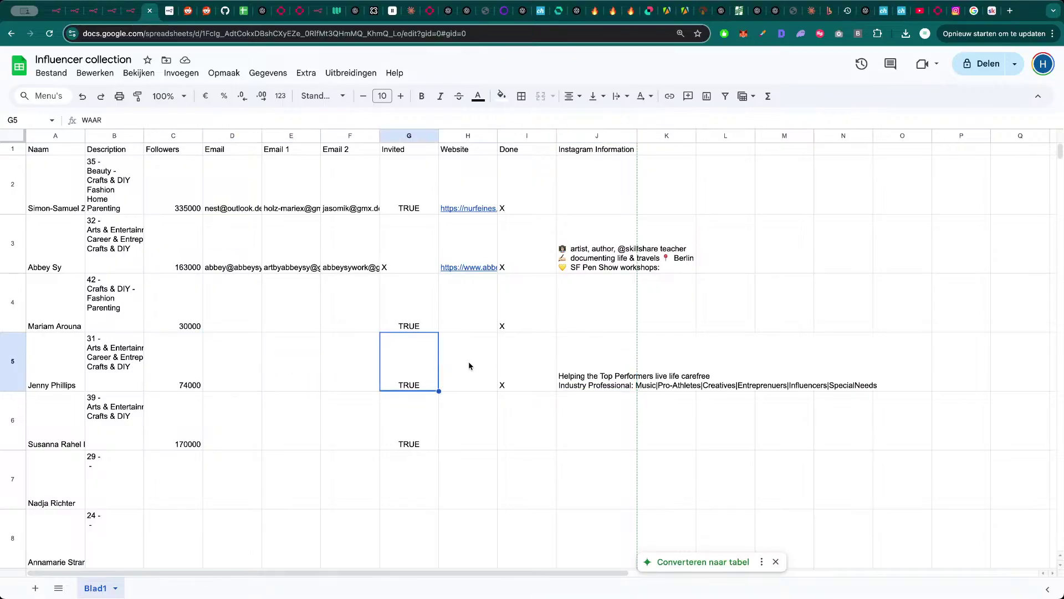
{"action": "left_click", "coordinate": [501, 366]}
{"action": "left_click", "coordinate": [437, 361]}
- Recheck the Done mark in I5 before returning to the n8n workflow
{"action": "key", "text": "super+3"}
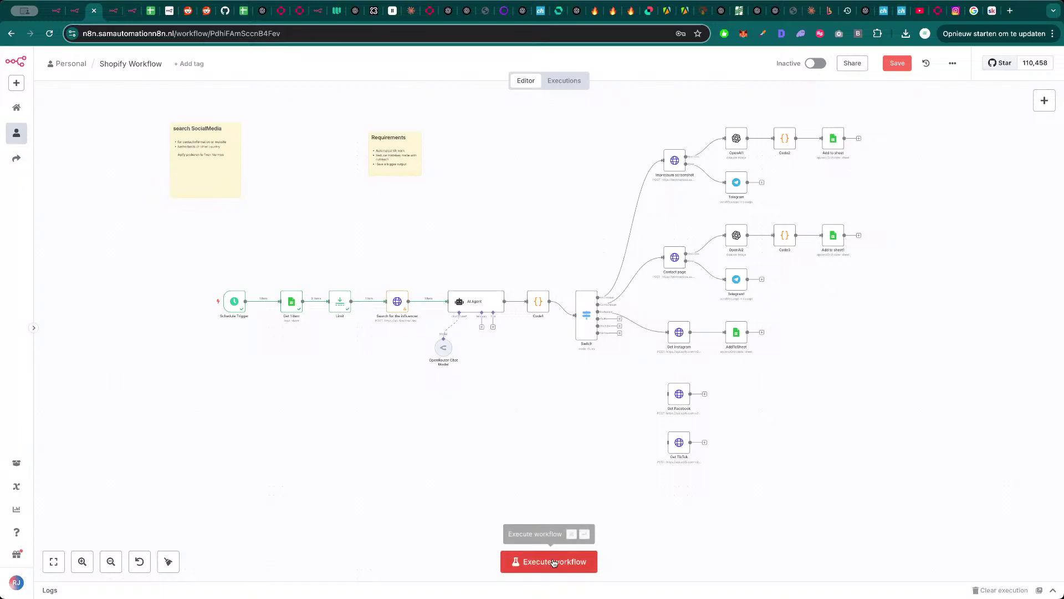
{"action": "left_click", "coordinate": [156, 15]}
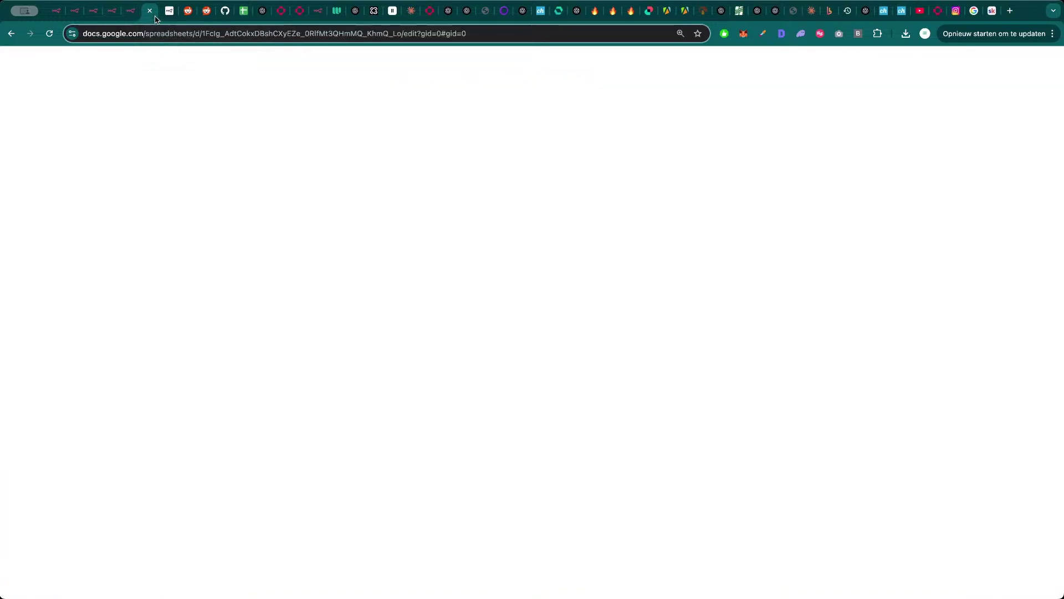
{"action": "left_click", "coordinate": [519, 379]}
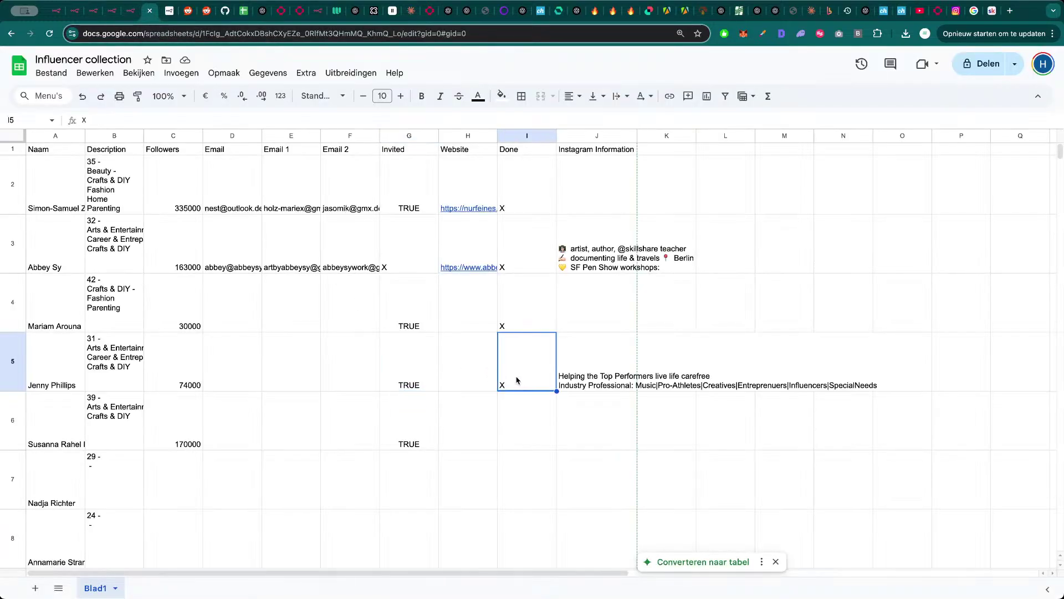
{"action": "key", "text": "super+3"}
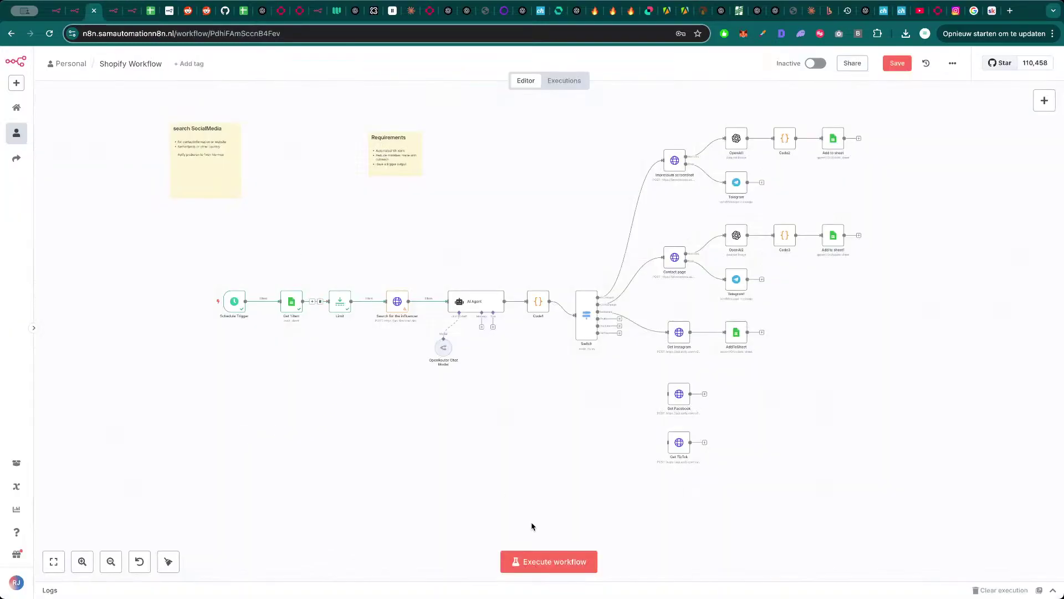
- Execute the workflow and inspect the Limit and Search for the influencer outputs, copying the found URL
{"action": "left_click", "coordinate": [546, 562]}
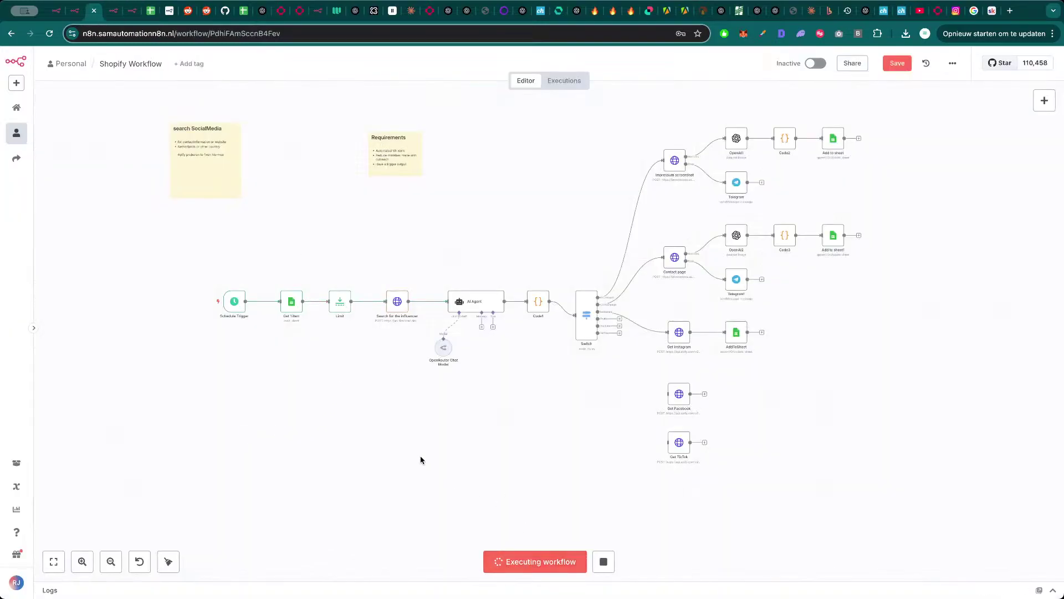
{"action": "double_click", "coordinate": [342, 304]}
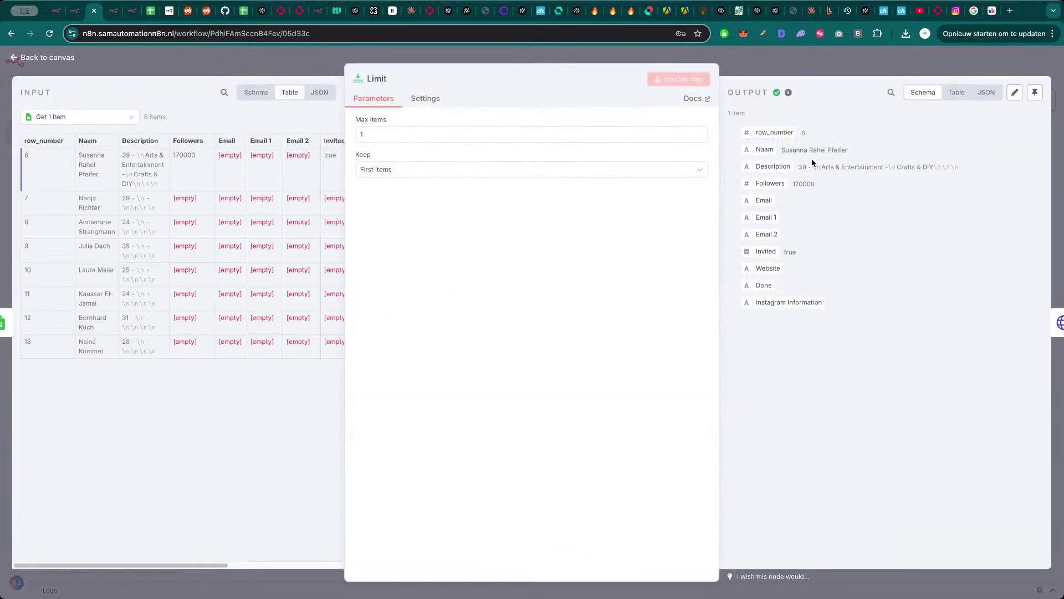
{"action": "key", "text": "Escape"}
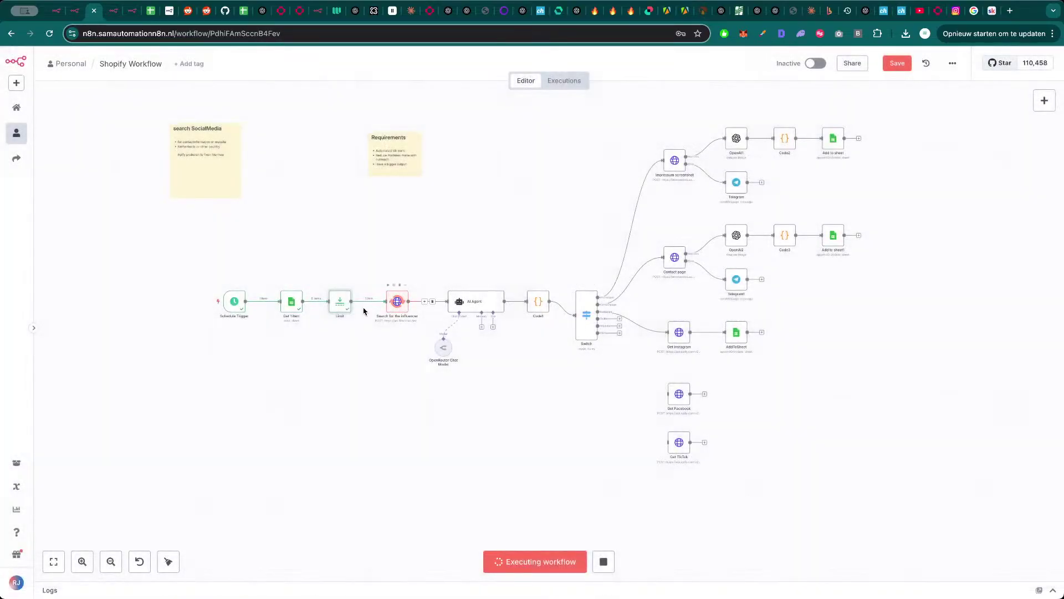
{"action": "double_click", "coordinate": [398, 303]}
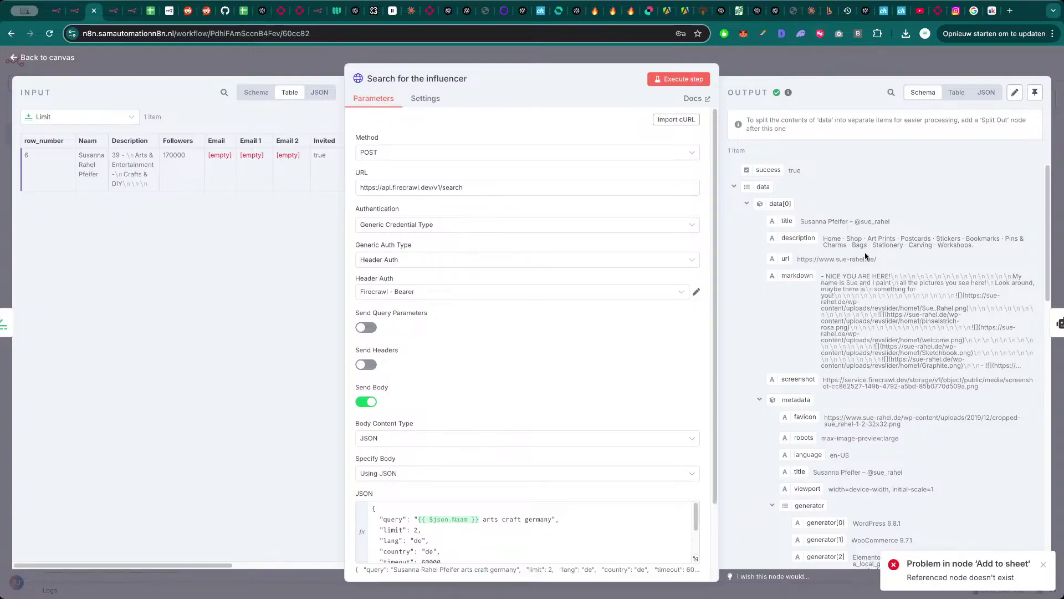
{"action": "triple_click", "coordinate": [841, 260]}
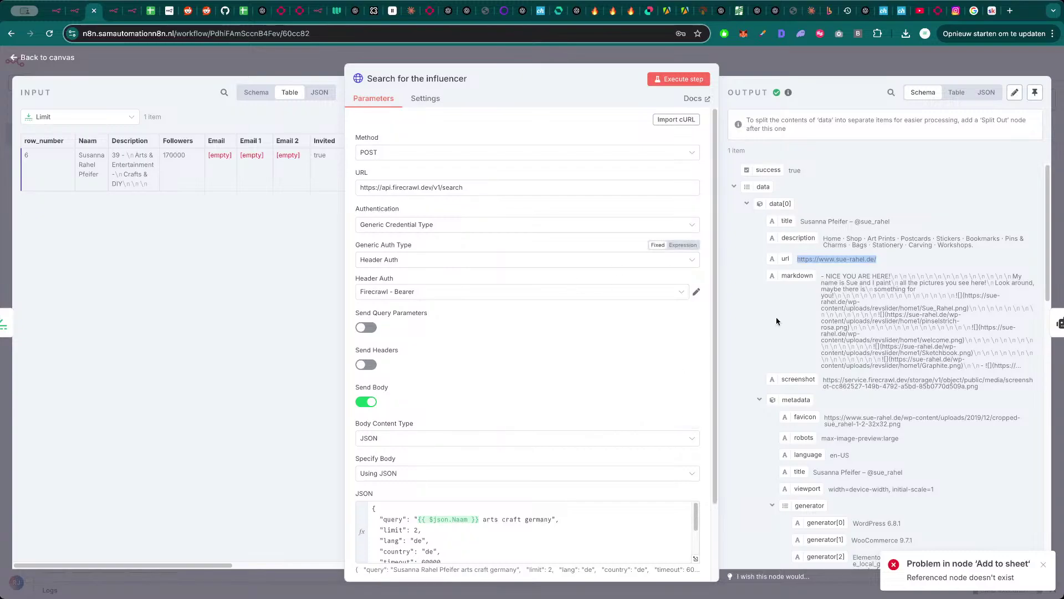
{"action": "key", "text": "super+Tab"}
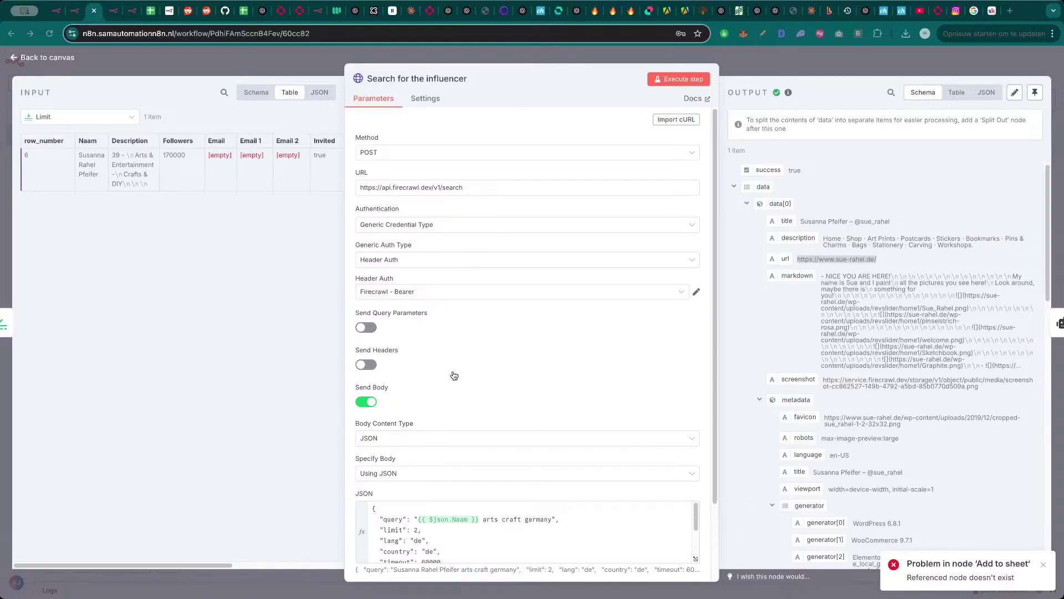
{"action": "left_click", "coordinate": [796, 57]}
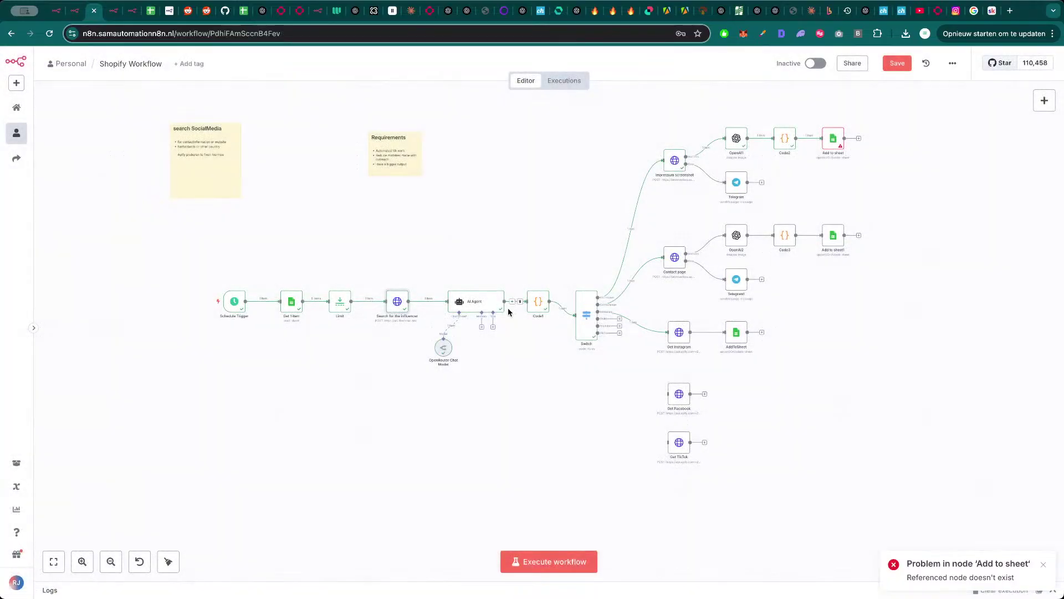
- Change the Add to sheet Naam expression from item to first() and refresh the sheet columns
{"action": "double_click", "coordinate": [833, 140]}
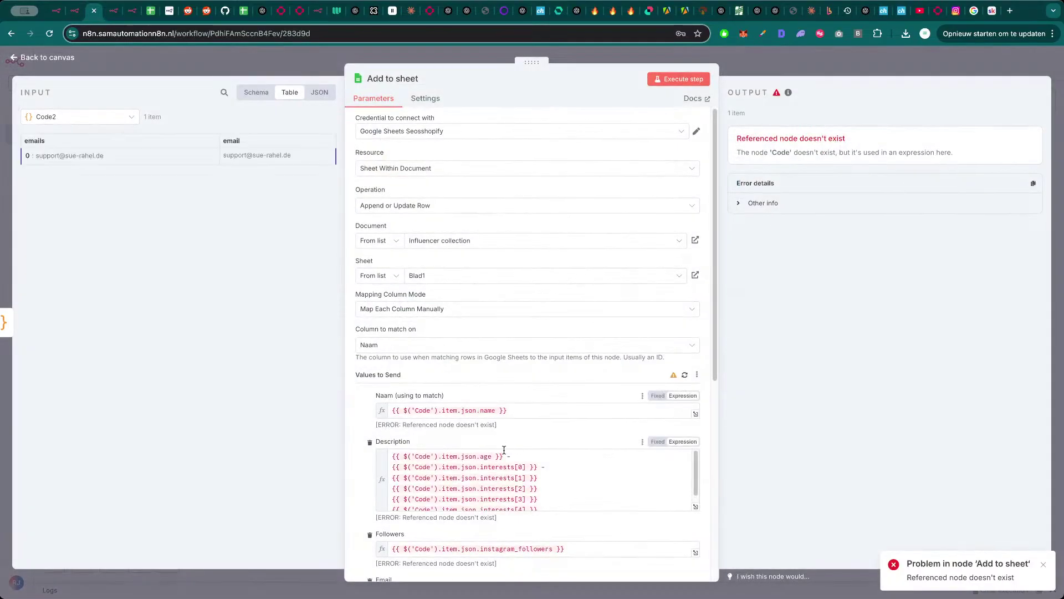
{"action": "left_click", "coordinate": [450, 410]}
{"action": "double_click", "coordinate": [448, 410]}
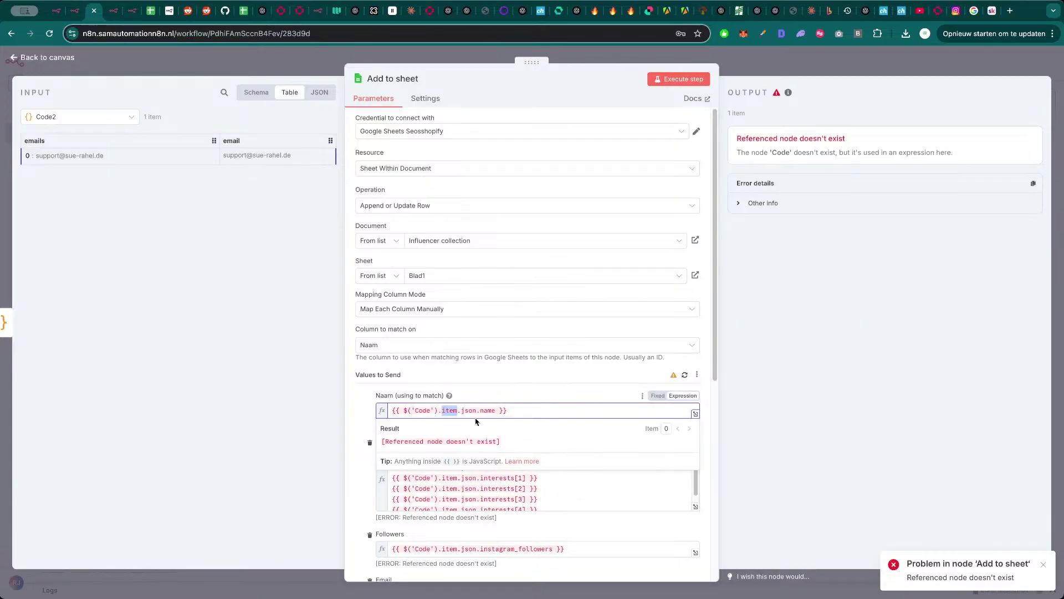
{"action": "type", "text": "first()"}
{"action": "left_click", "coordinate": [492, 398]}
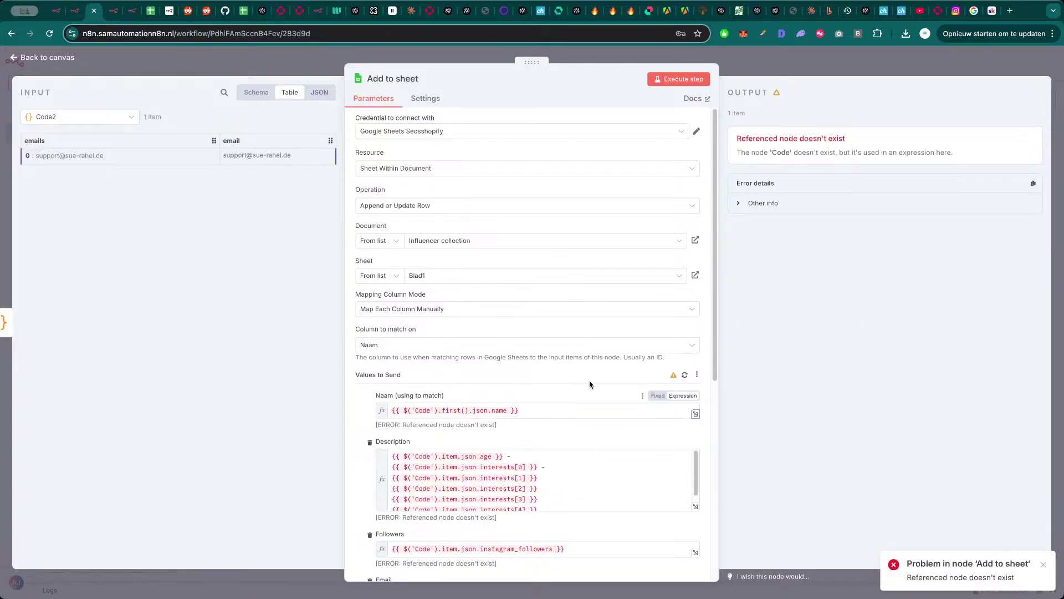
{"action": "left_click", "coordinate": [684, 375]}
{"action": "left_click", "coordinate": [307, 72]}
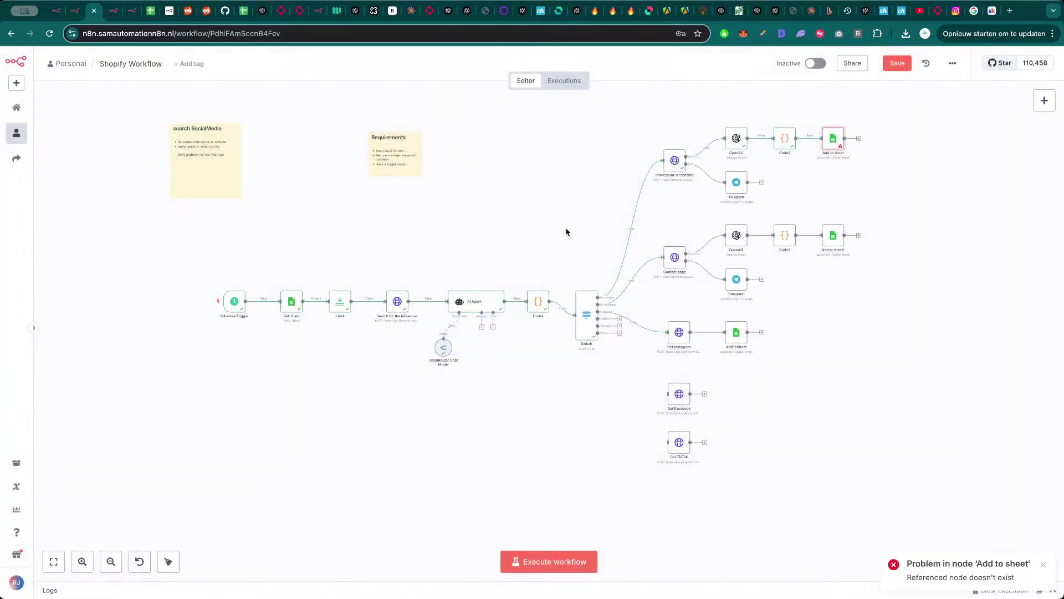
- Show all earlier nodes' fields in the input schema and map Limit's Naam into the Naam value
{"action": "double_click", "coordinate": [832, 140]}
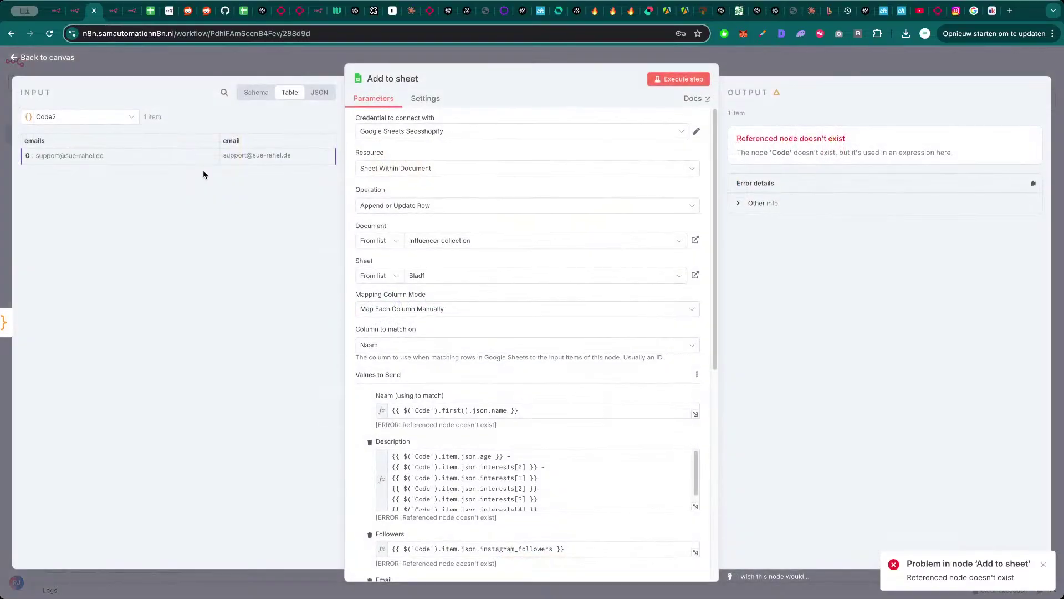
{"action": "left_click", "coordinate": [101, 119]}
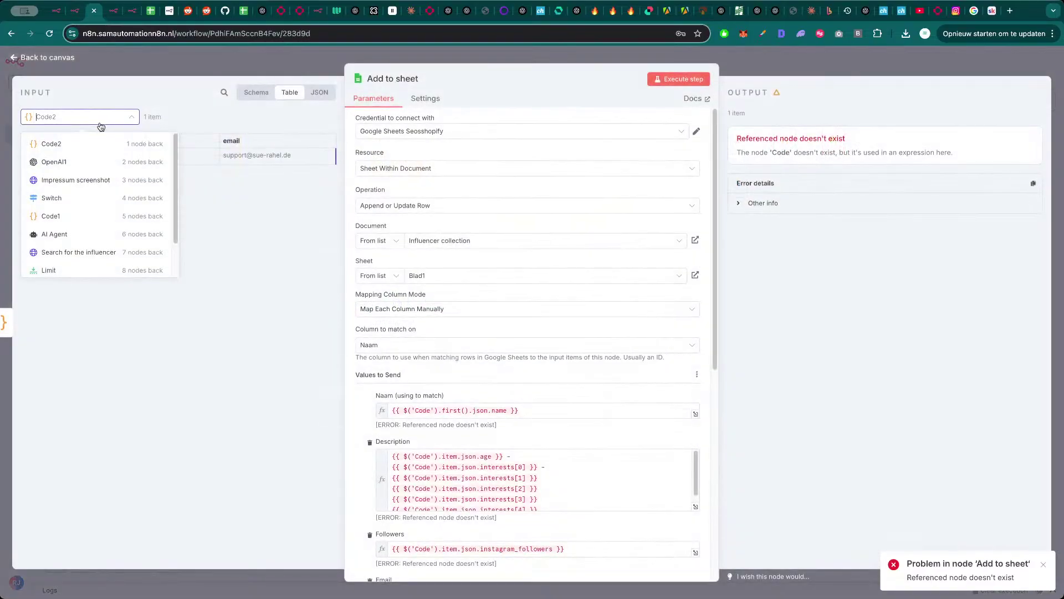
{"action": "left_click", "coordinate": [77, 180]}
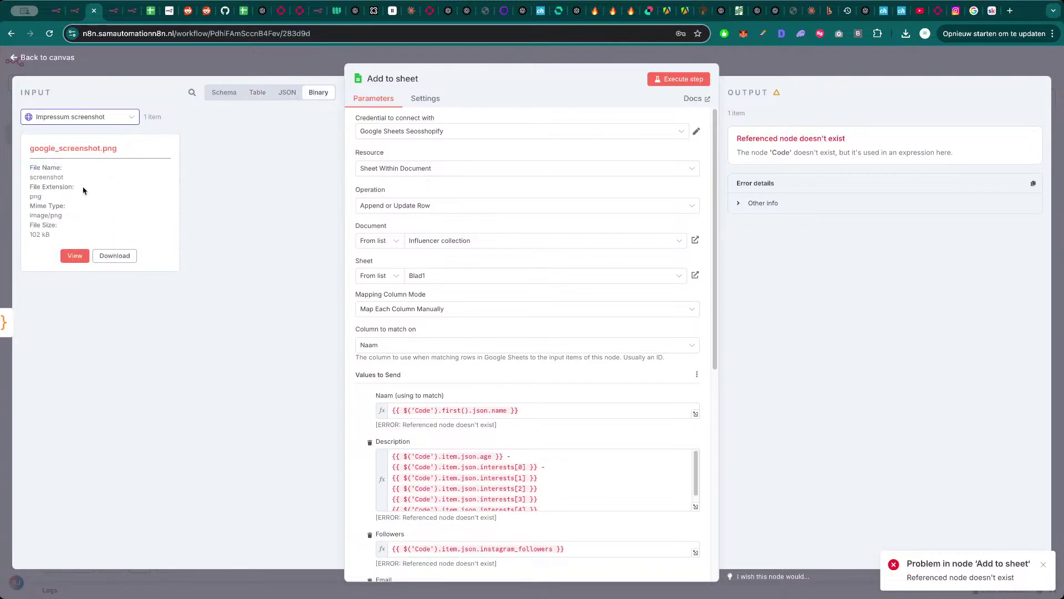
{"action": "left_click", "coordinate": [102, 118]}
{"action": "left_click", "coordinate": [90, 219]}
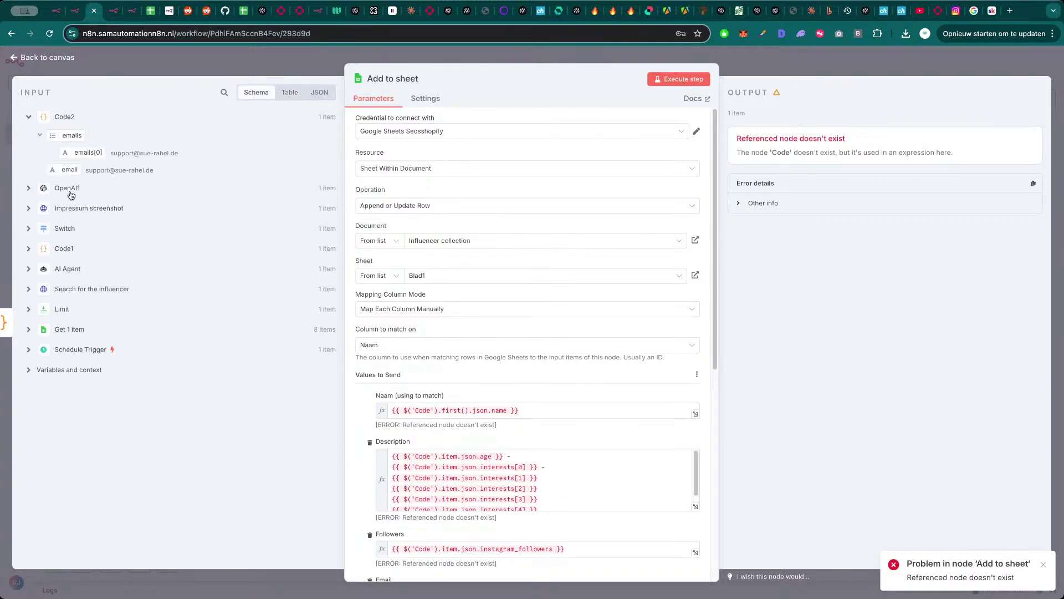
{"action": "left_click", "coordinate": [69, 189]}
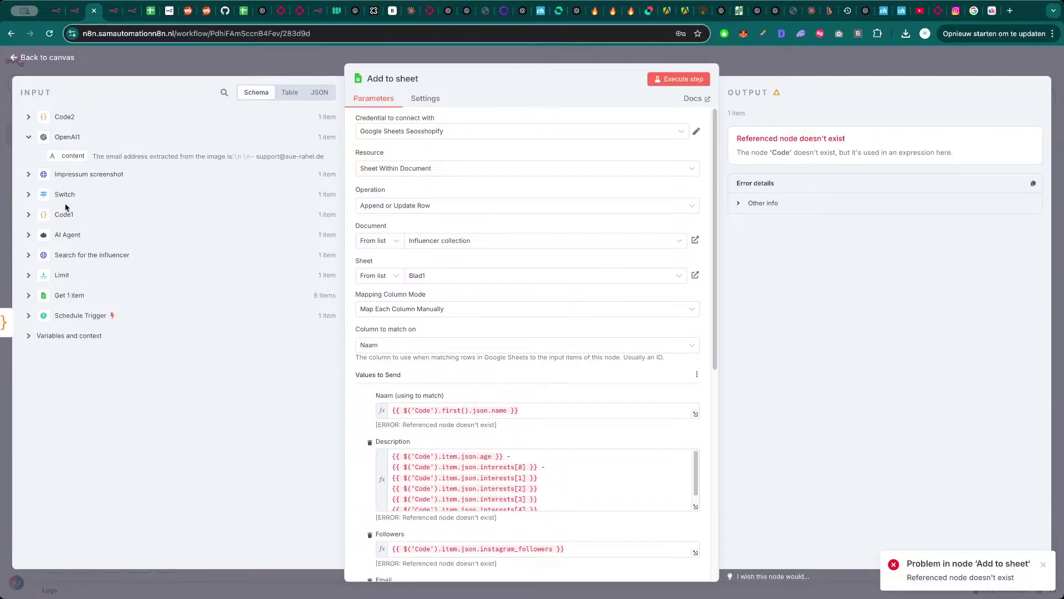
{"action": "left_click", "coordinate": [68, 193]}
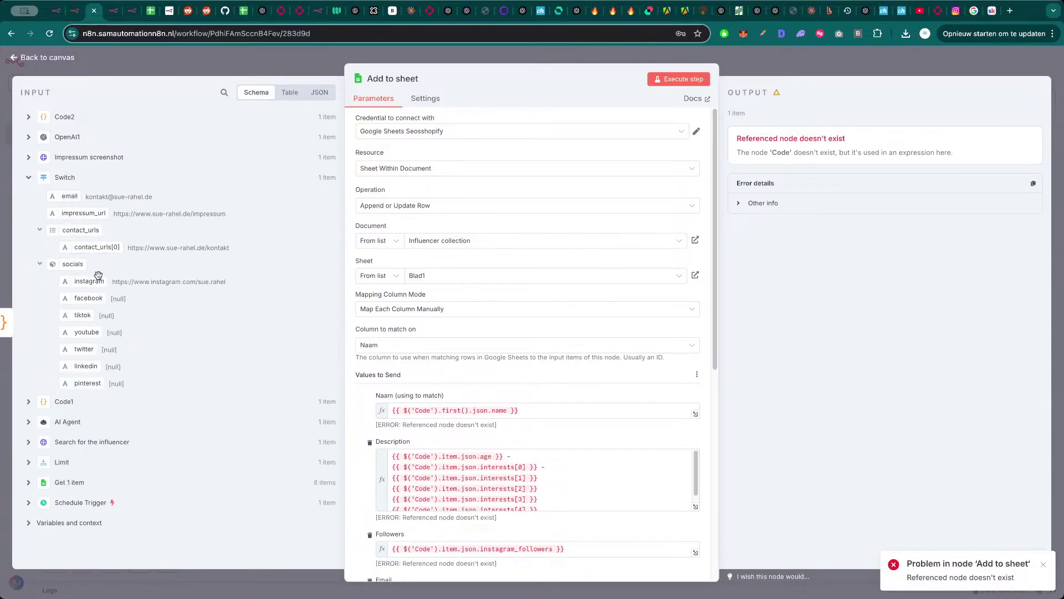
{"action": "left_click", "coordinate": [73, 422]}
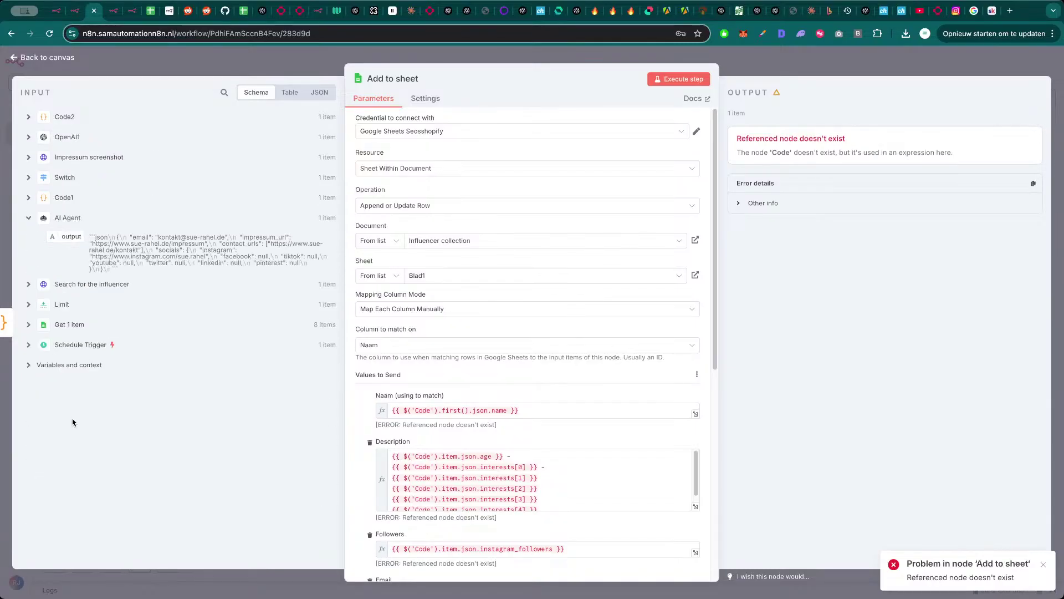
{"action": "left_click", "coordinate": [68, 198]}
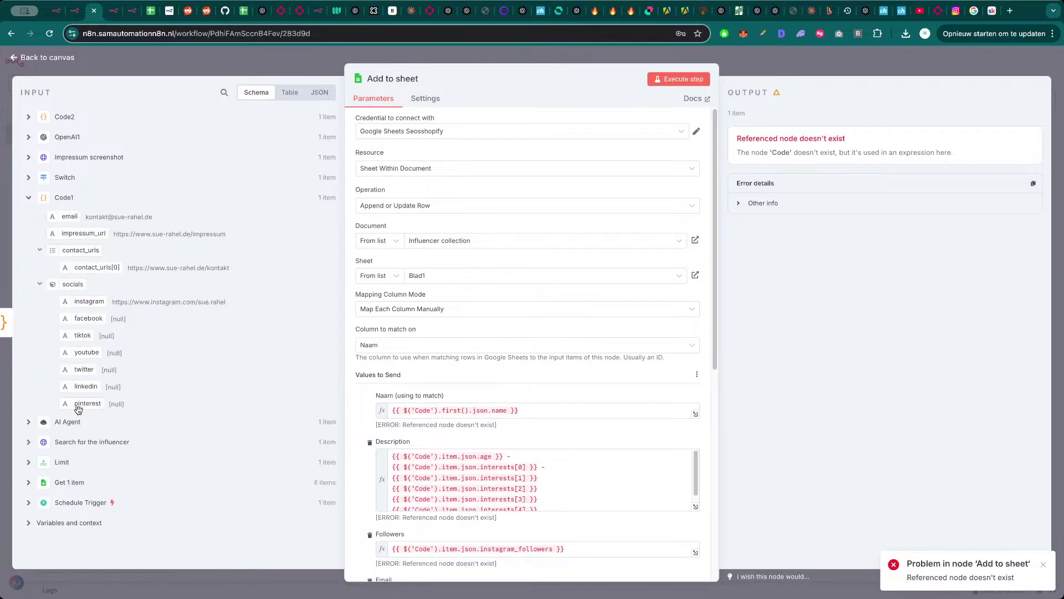
{"action": "left_click", "coordinate": [64, 464]}
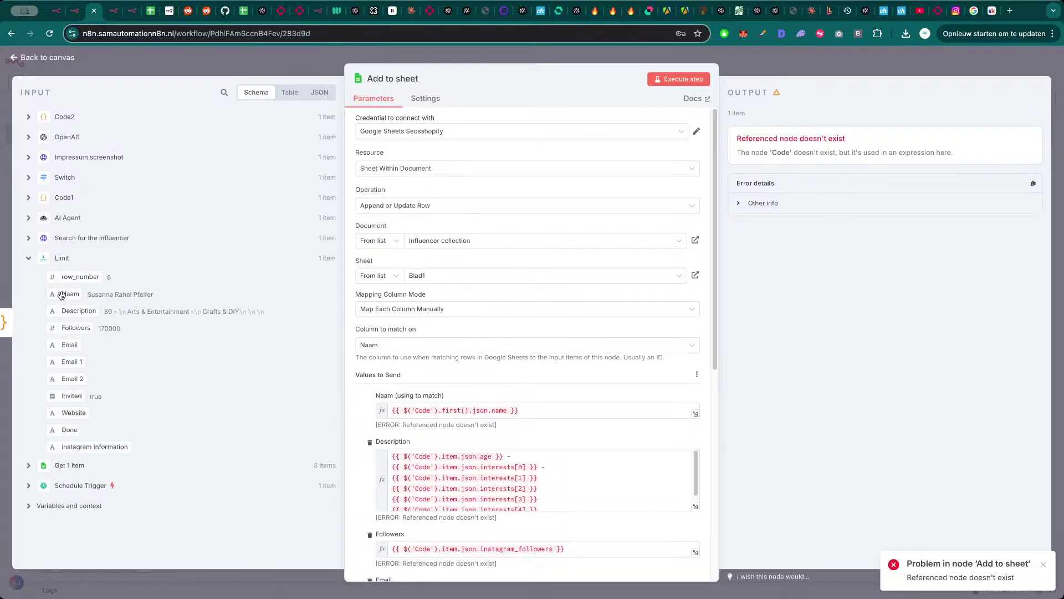
{"action": "left_click_drag", "start_coordinate": [69, 294], "coordinate": [391, 411]}
- Delete the old Code-based part of the Naam expression, leaving Limit's Naam
{"action": "left_click_drag", "start_coordinate": [514, 410], "coordinate": [644, 408]}
{"action": "key", "text": "BackSpace"}
{"action": "right_click", "coordinate": [644, 407]}
{"action": "left_click", "coordinate": [539, 401]}
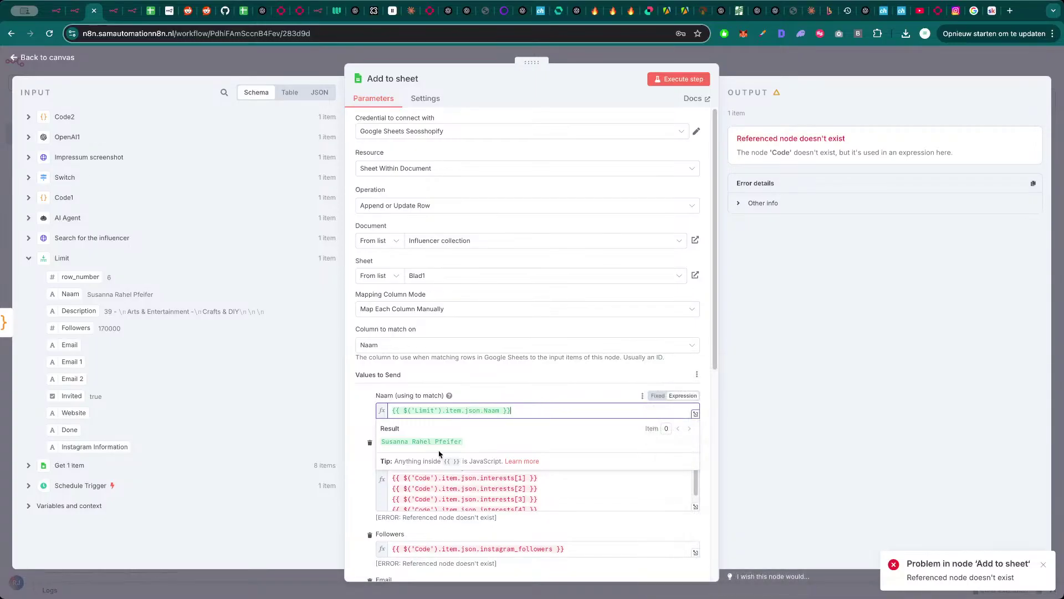
{"action": "left_click", "coordinate": [360, 443]}
- Replace the Description and Followers expressions with Limit's Description and Followers fields
{"action": "scroll", "coordinate": [386, 452], "scroll_direction": "down", "scroll_amount": 2}
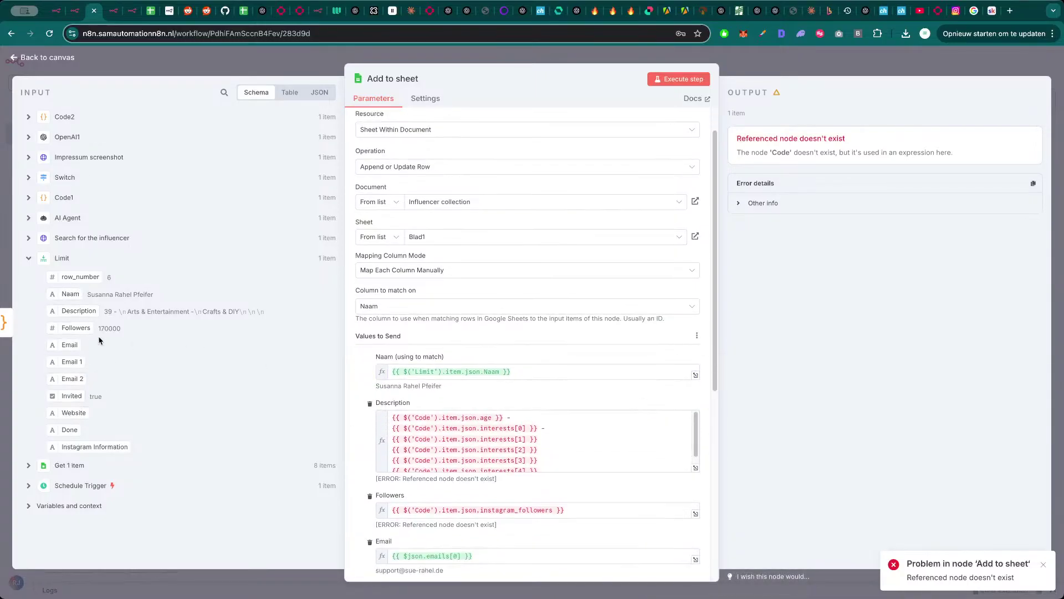
{"action": "left_click", "coordinate": [564, 431]}
{"action": "key", "text": "ctrl+a"}
{"action": "key", "text": "BackSpace"}
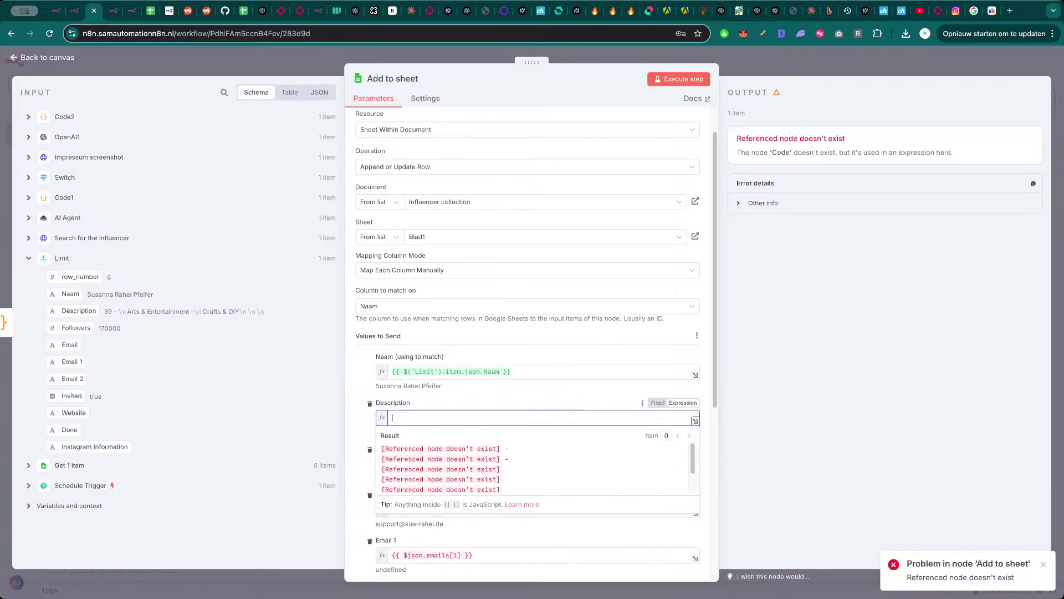
{"action": "left_click_drag", "start_coordinate": [78, 311], "coordinate": [429, 417]}
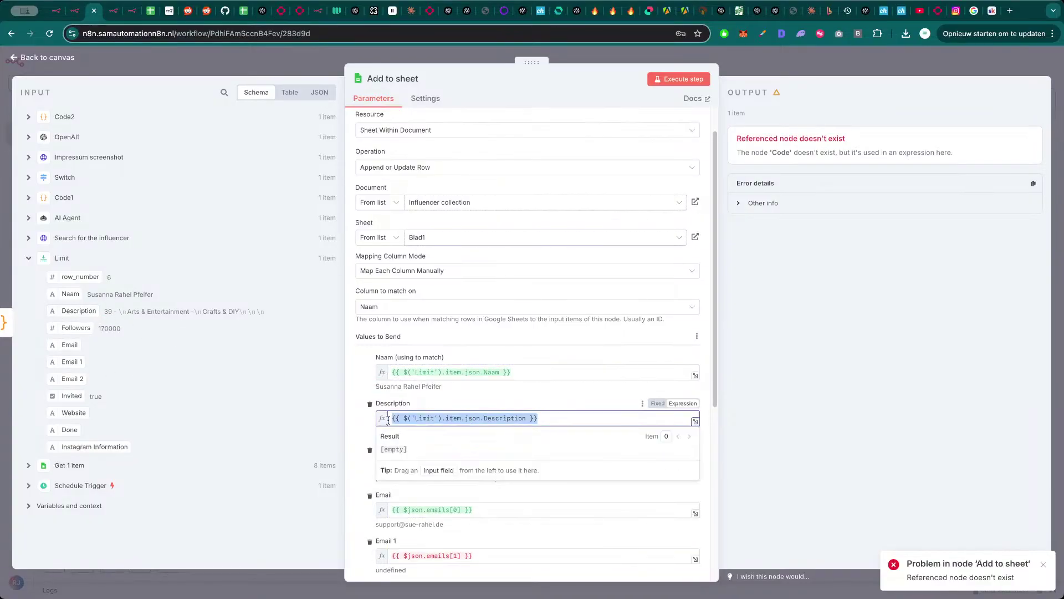
{"action": "scroll", "coordinate": [443, 437], "scroll_direction": "down", "scroll_amount": 1}
{"action": "left_click", "coordinate": [447, 445]}
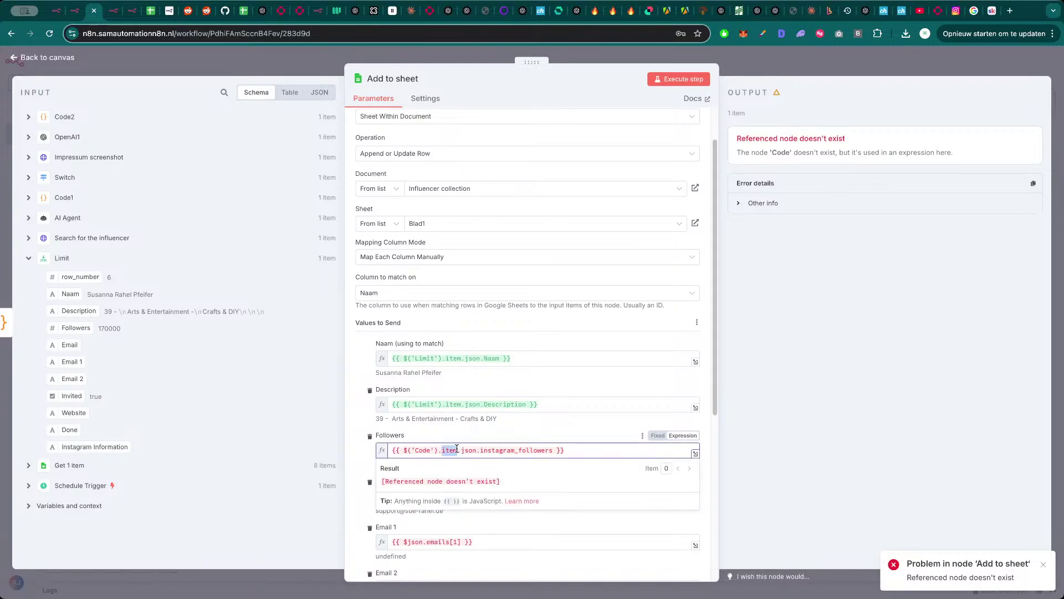
{"action": "key", "text": "ctrl+a"}
{"action": "key", "text": "BackSpace"}
{"action": "left_click_drag", "start_coordinate": [74, 330], "coordinate": [432, 451]}
{"action": "left_click", "coordinate": [356, 463]}
- Set the Website value to the Impressum screenshot node's impressum_url
{"action": "scroll", "coordinate": [361, 463], "scroll_direction": "down", "scroll_amount": 3}
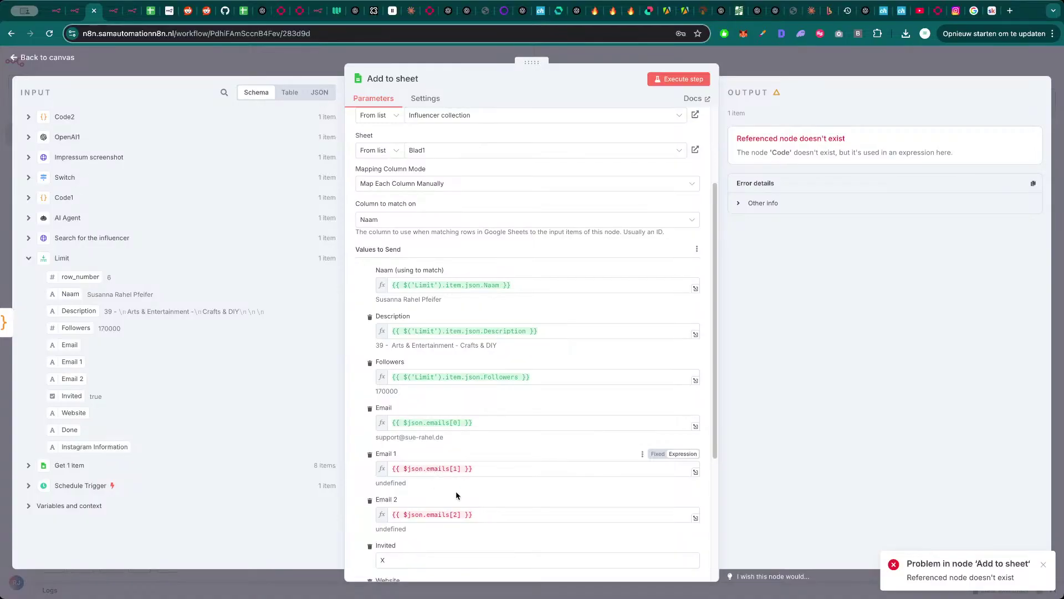
{"action": "scroll", "coordinate": [456, 495], "scroll_direction": "down", "scroll_amount": 2}
{"action": "scroll", "coordinate": [460, 483], "scroll_direction": "down", "scroll_amount": 1}
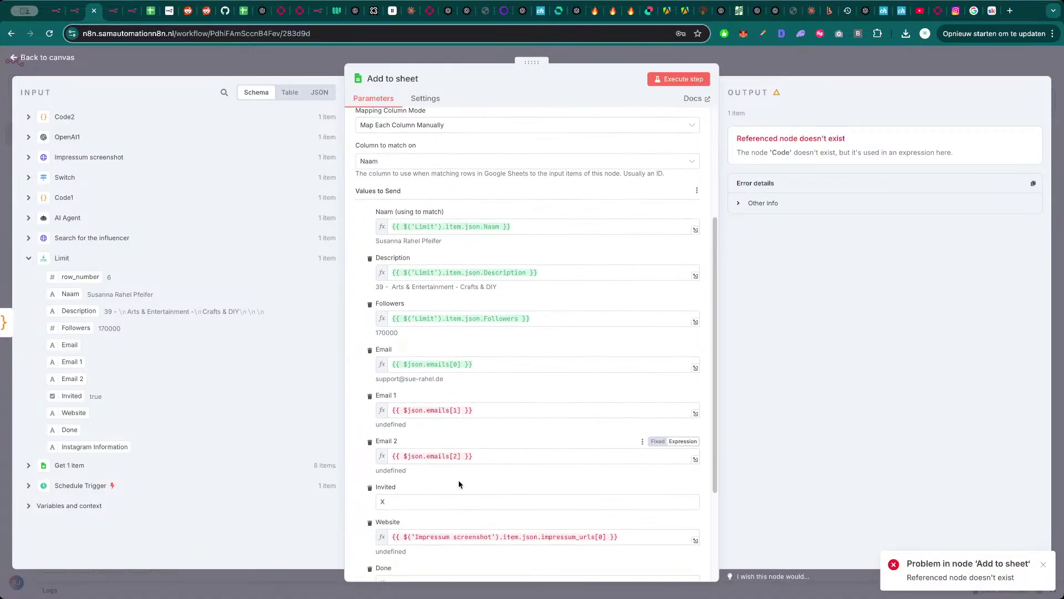
{"action": "scroll", "coordinate": [458, 471], "scroll_direction": "down", "scroll_amount": 4}
{"action": "left_click", "coordinate": [459, 459]}
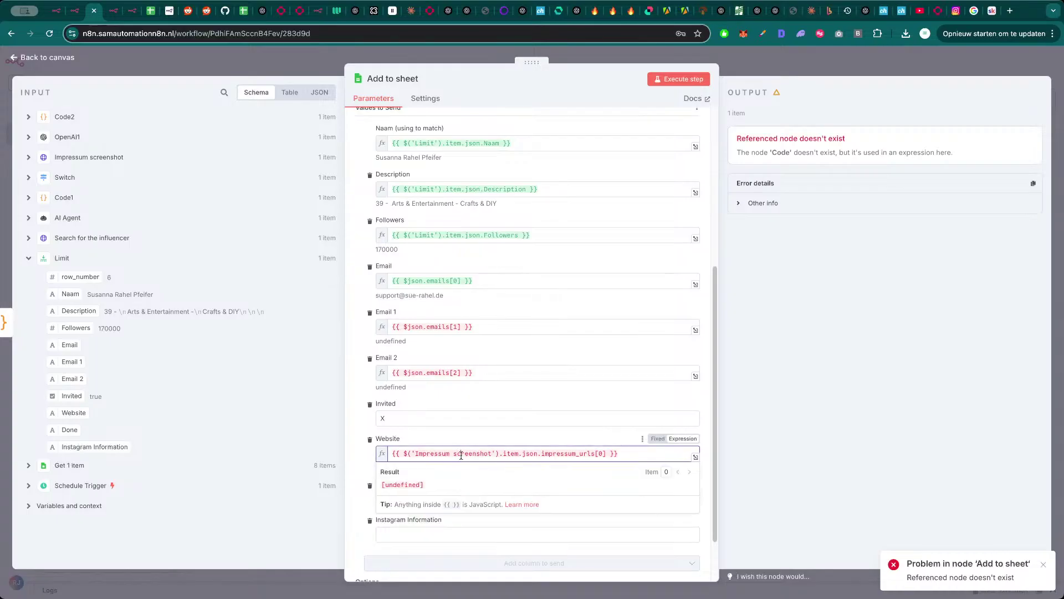
{"action": "key", "text": "ctrl+a"}
{"action": "left_click", "coordinate": [65, 116]}
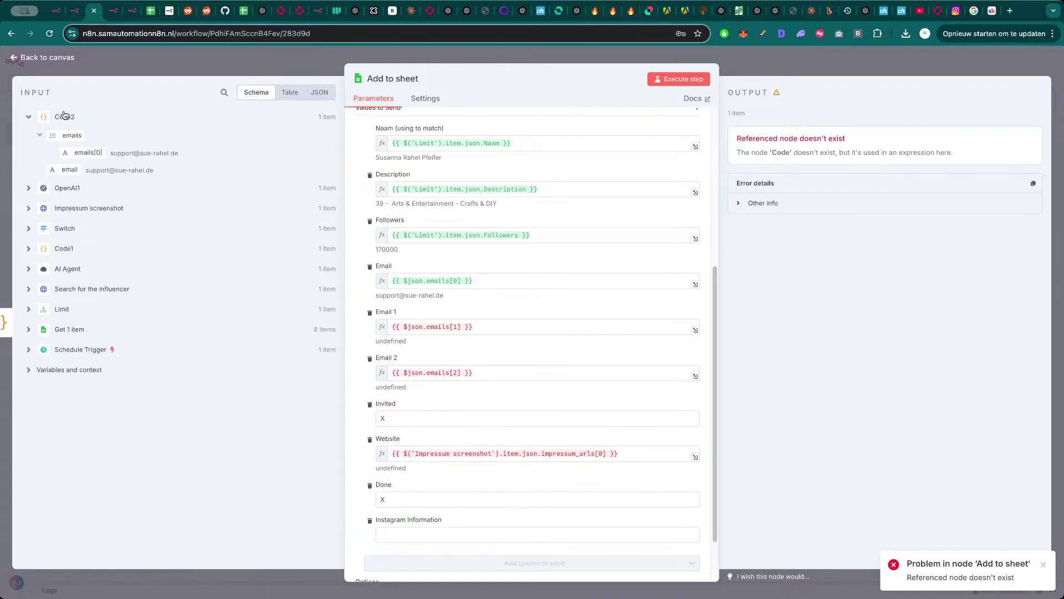
{"action": "left_click", "coordinate": [67, 188]}
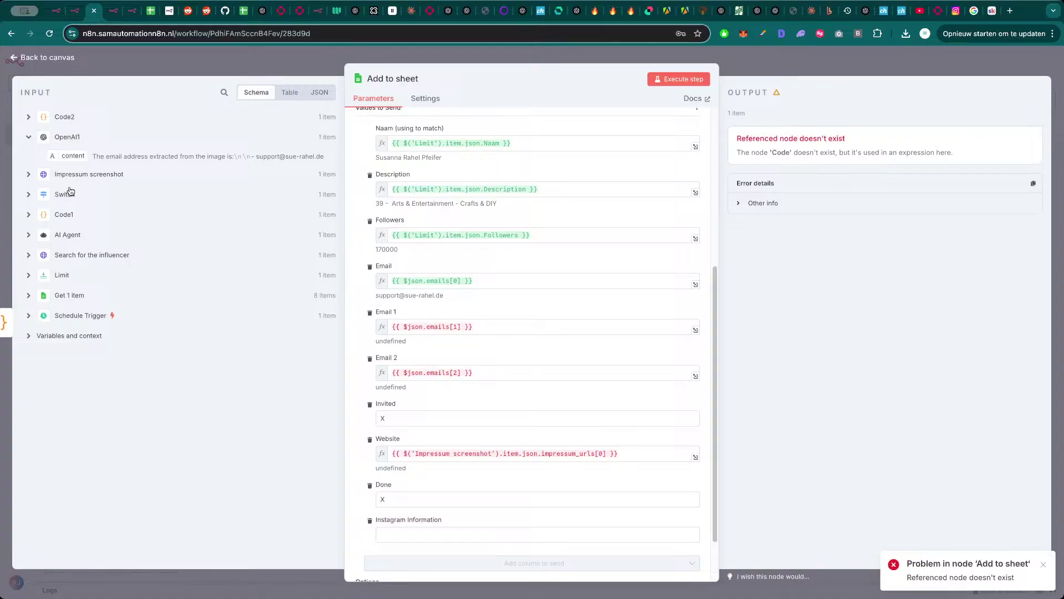
{"action": "left_click", "coordinate": [104, 174]}
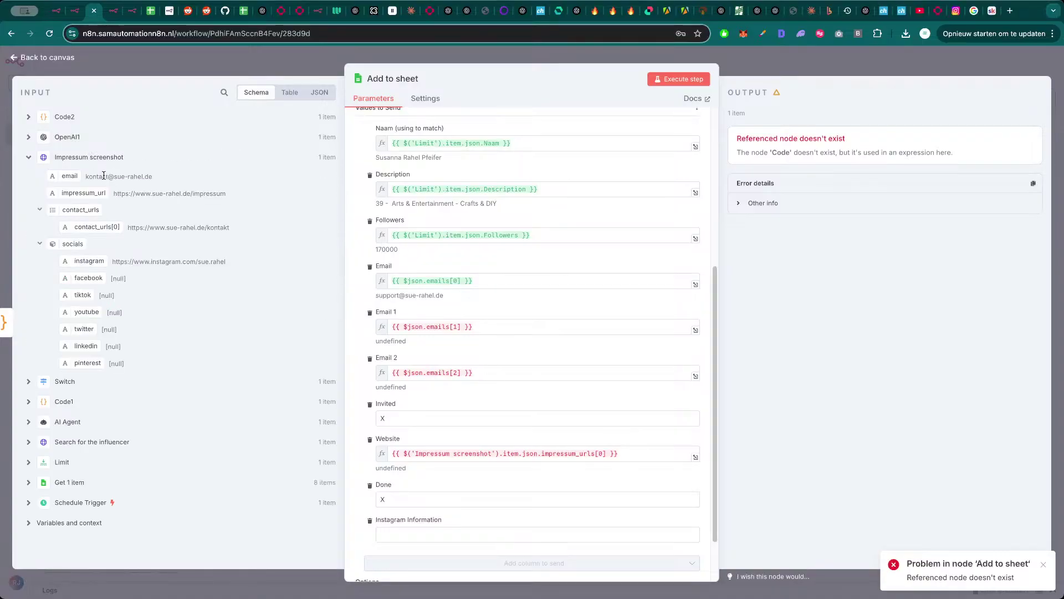
{"action": "triple_click", "coordinate": [450, 452]}
{"action": "key", "text": "BackSpace"}
{"action": "left_click_drag", "start_coordinate": [91, 194], "coordinate": [460, 456]}
{"action": "left_click", "coordinate": [352, 466]}
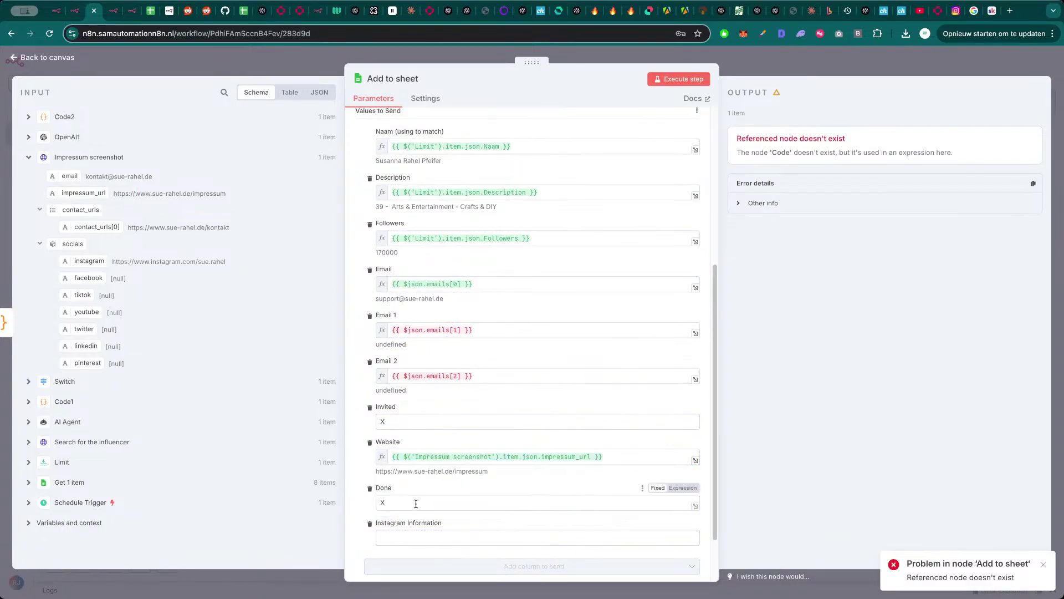
- Append contact_urls[0] to Website and execute the Add to sheet step successfully
{"action": "left_click", "coordinate": [640, 453]}
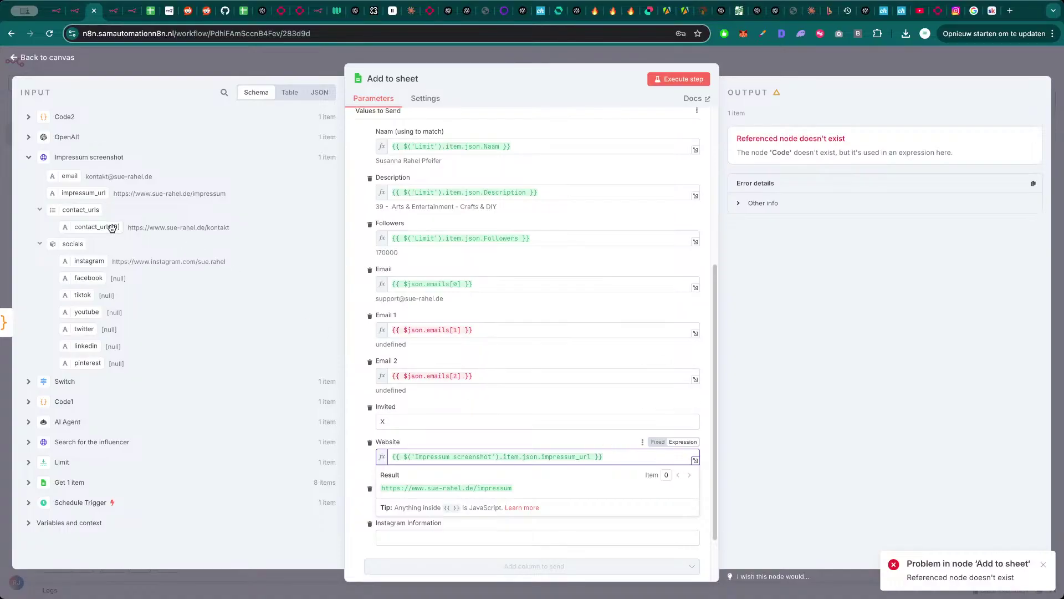
{"action": "left_click_drag", "start_coordinate": [95, 227], "coordinate": [599, 452]}
{"action": "left_click", "coordinate": [599, 450]}
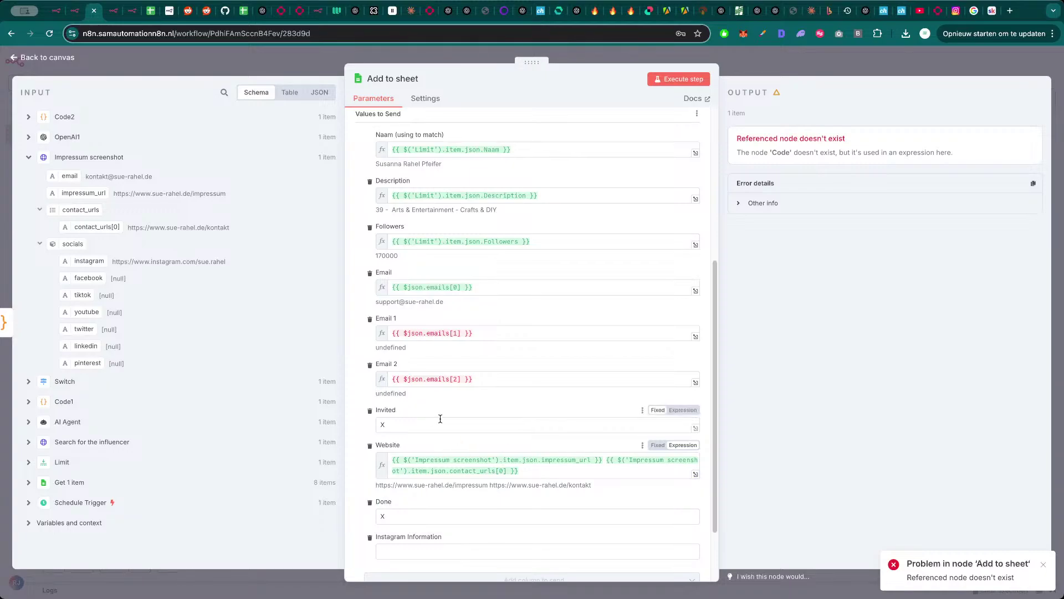
{"action": "scroll", "coordinate": [446, 405], "scroll_direction": "up", "scroll_amount": 1}
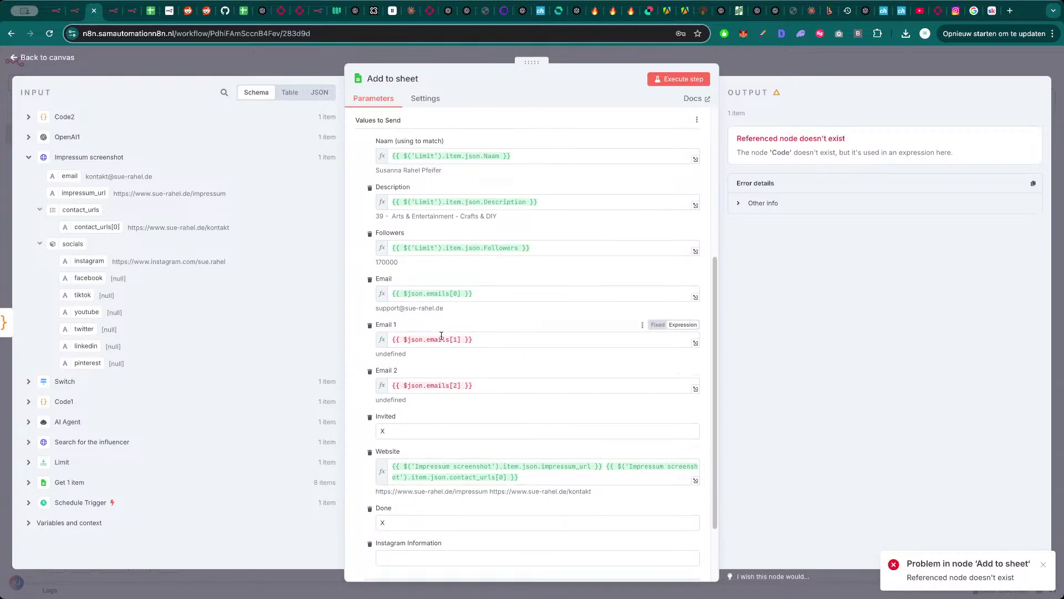
{"action": "left_click", "coordinate": [679, 79]}
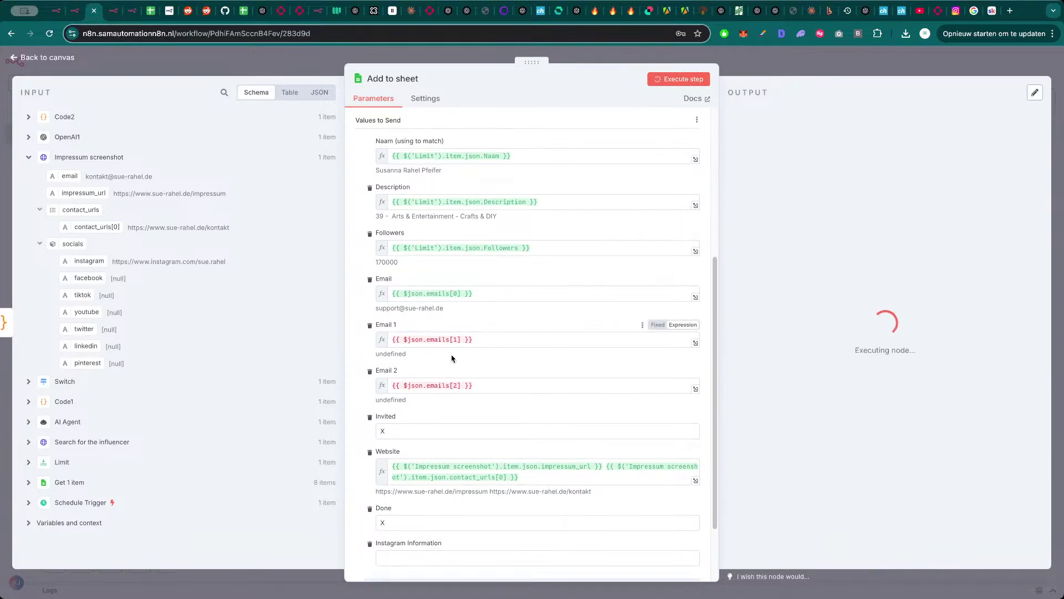
{"action": "left_click", "coordinate": [821, 65]}
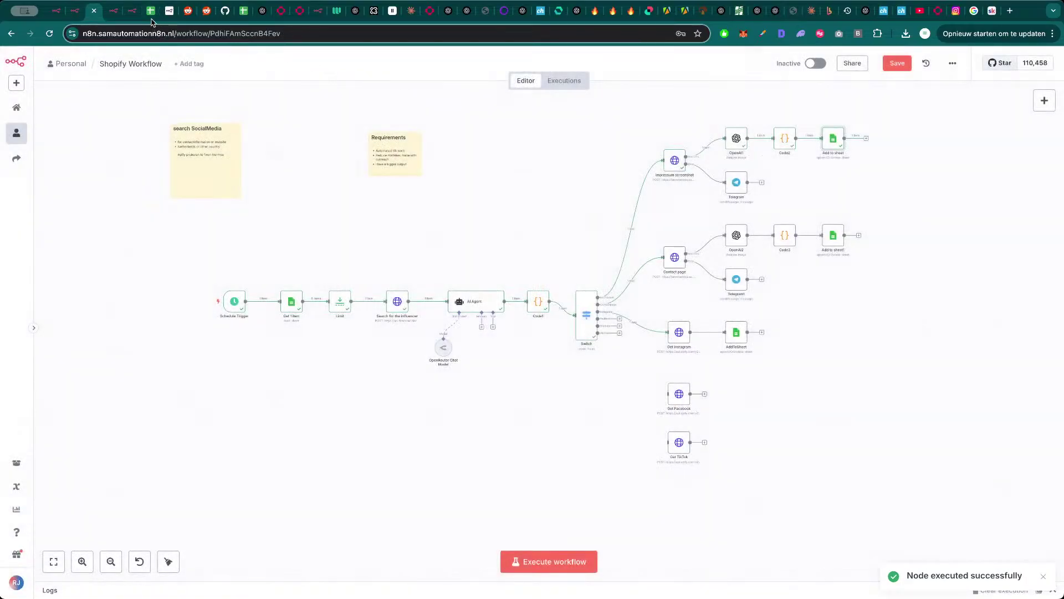
{"action": "left_click", "coordinate": [152, 19]}
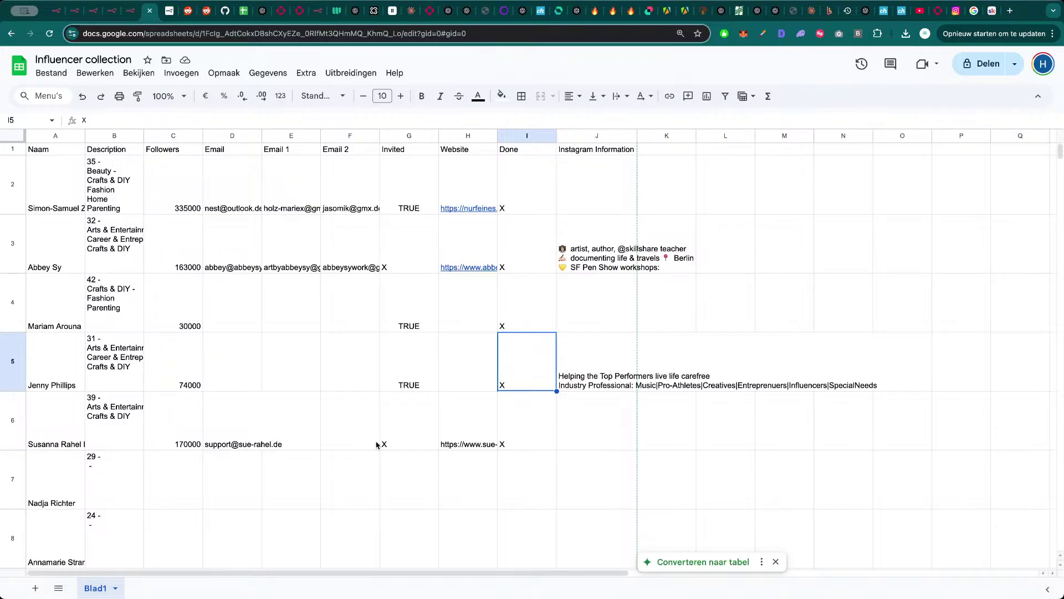
{"action": "left_click", "coordinate": [261, 428]}
{"action": "left_click", "coordinate": [291, 424]}
{"action": "left_click", "coordinate": [349, 423]}
{"action": "left_click", "coordinate": [407, 421]}
{"action": "left_click", "coordinate": [468, 423]}
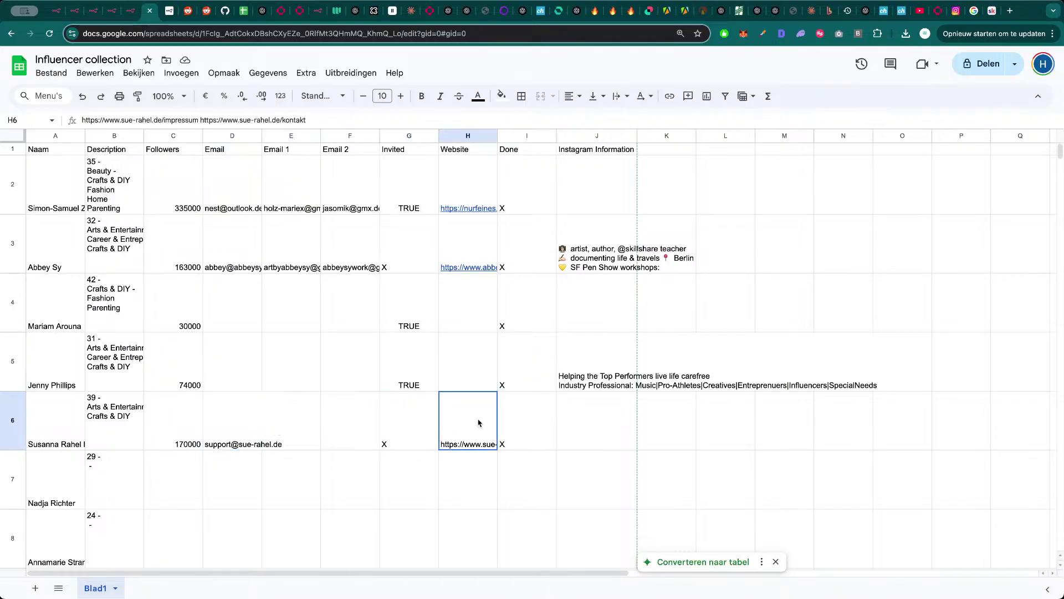
{"action": "left_click", "coordinate": [525, 423]}
{"action": "scroll", "coordinate": [519, 425], "scroll_direction": "down", "scroll_amount": 2}
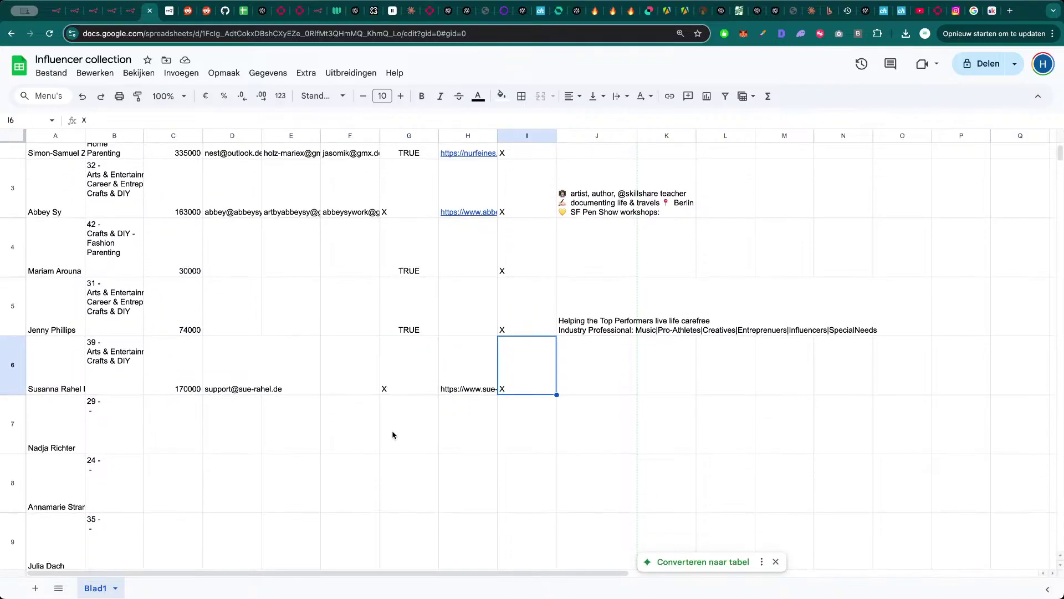
{"action": "key", "text": "super+3"}
{"action": "scroll", "coordinate": [458, 205], "scroll_direction": "up", "scroll_amount": 1}
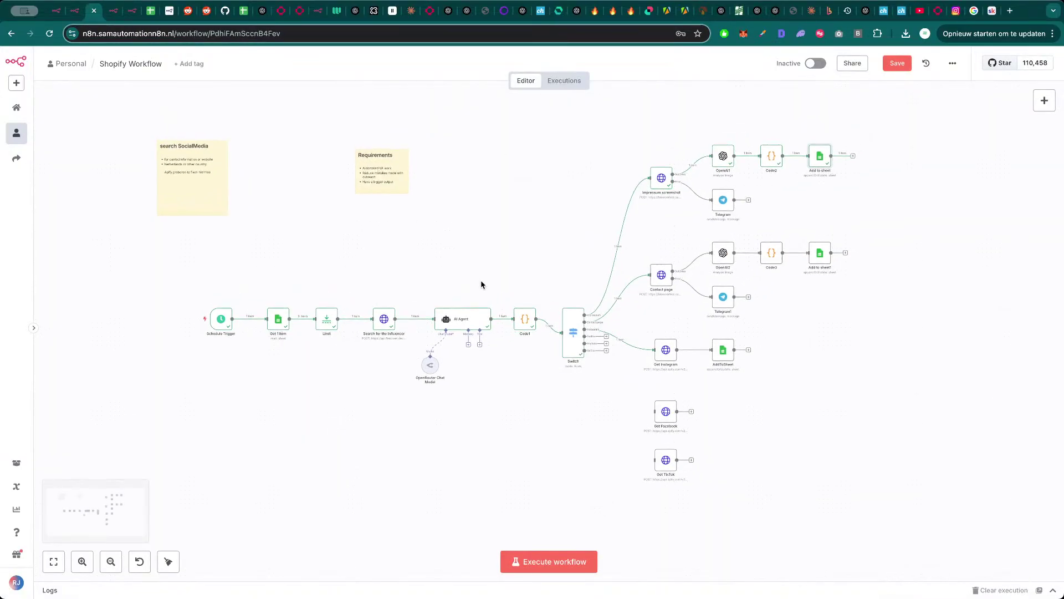
- Execute the workflow and check the Contact page and search outputs, which show only LinkedIn and Instagram
{"action": "left_click", "coordinate": [560, 570]}
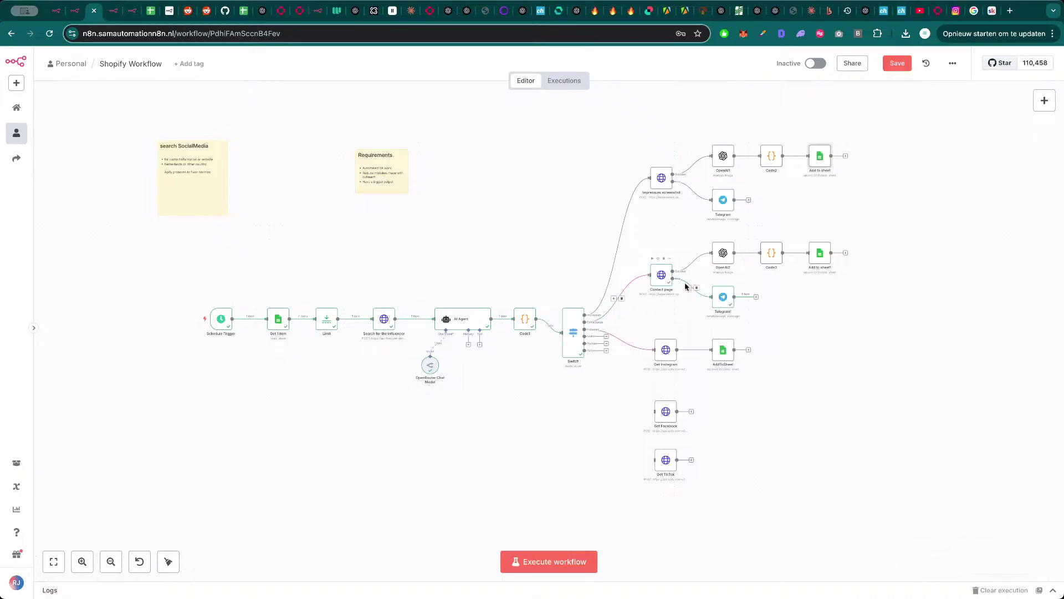
{"action": "double_click", "coordinate": [662, 275]}
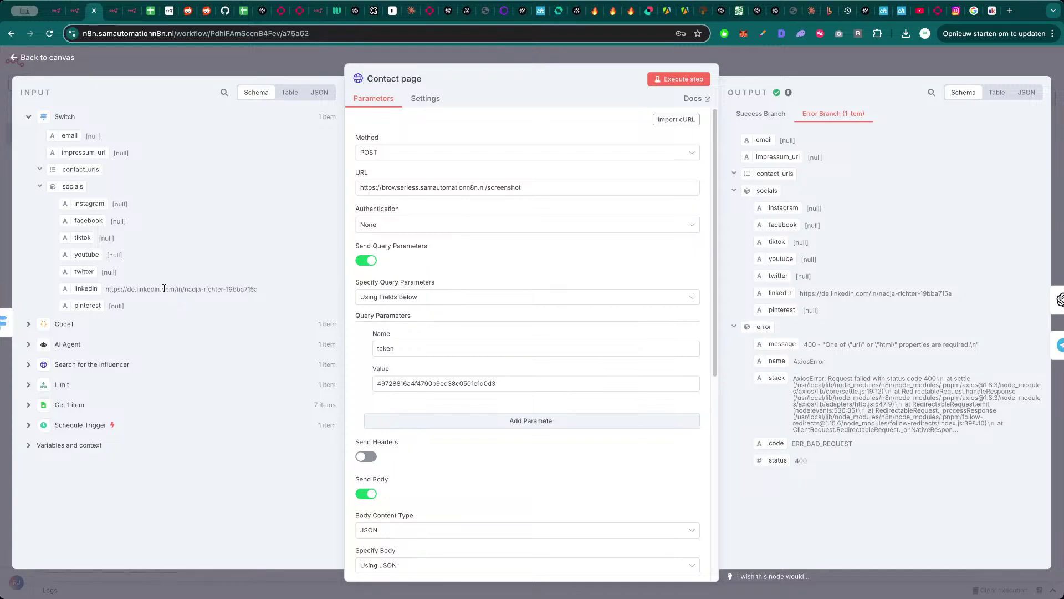
{"action": "key", "text": "Escape"}
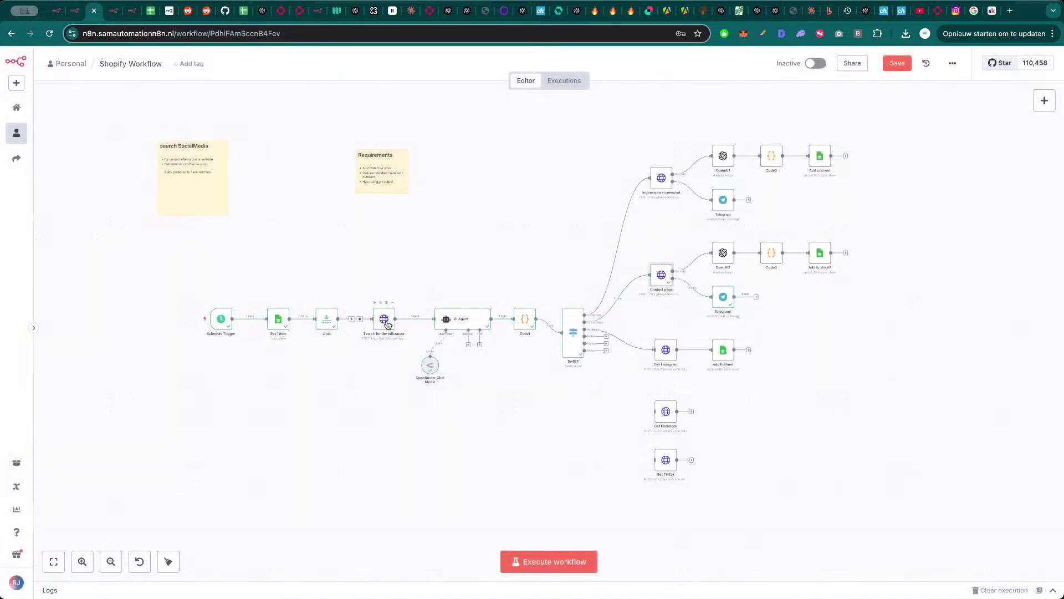
{"action": "double_click", "coordinate": [387, 321]}
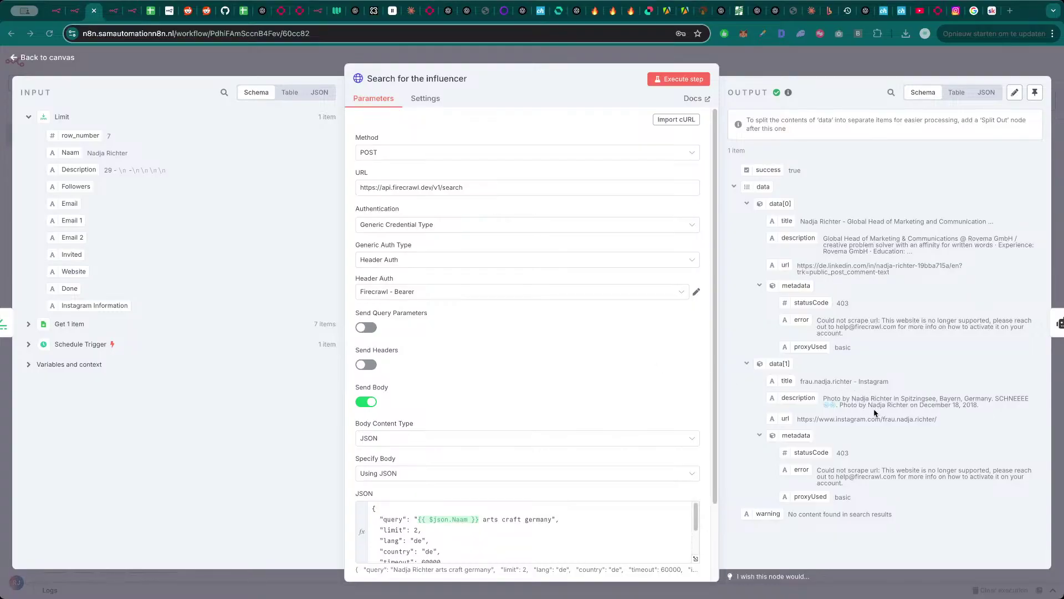
{"action": "key", "text": "Escape"}
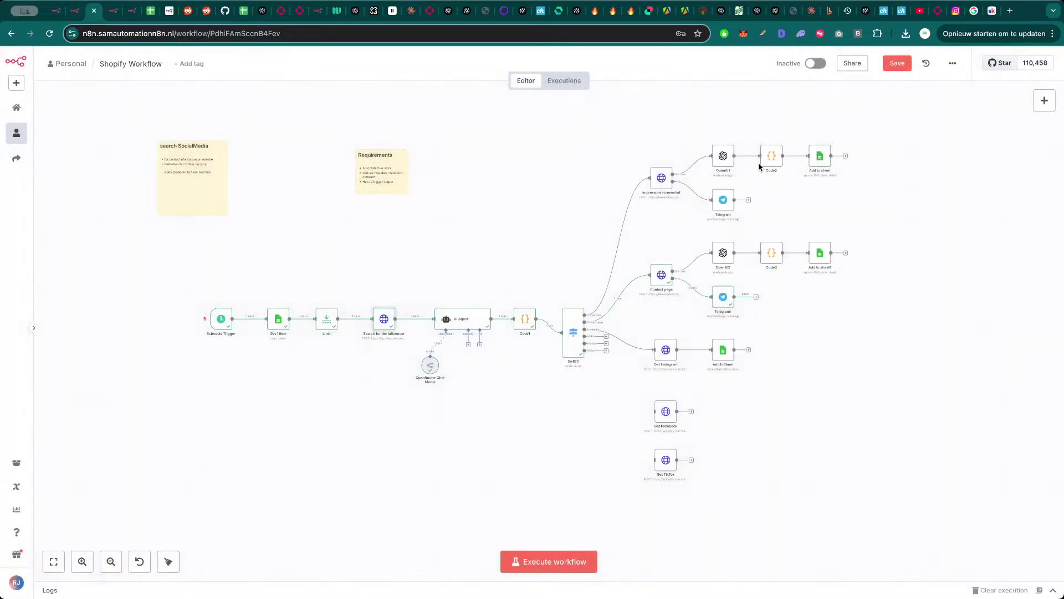
{"action": "left_click", "coordinate": [149, 12]}
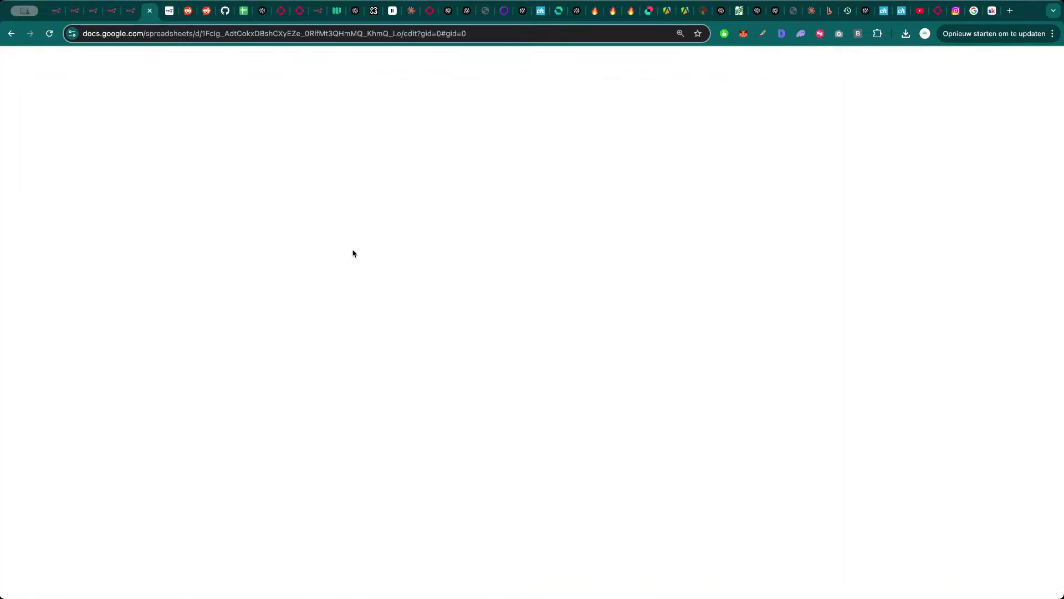
{"action": "left_click", "coordinate": [138, 438]}
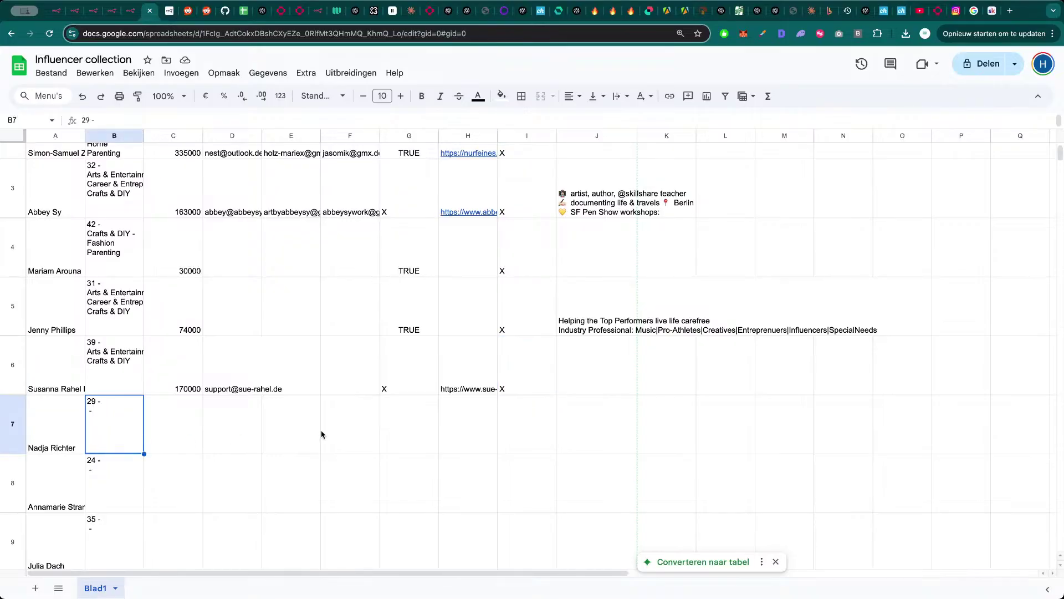
{"action": "left_click", "coordinate": [410, 429]}
{"action": "left_click", "coordinate": [507, 426]}
{"action": "left_click", "coordinate": [464, 434]}
{"action": "key", "text": "super+3"}
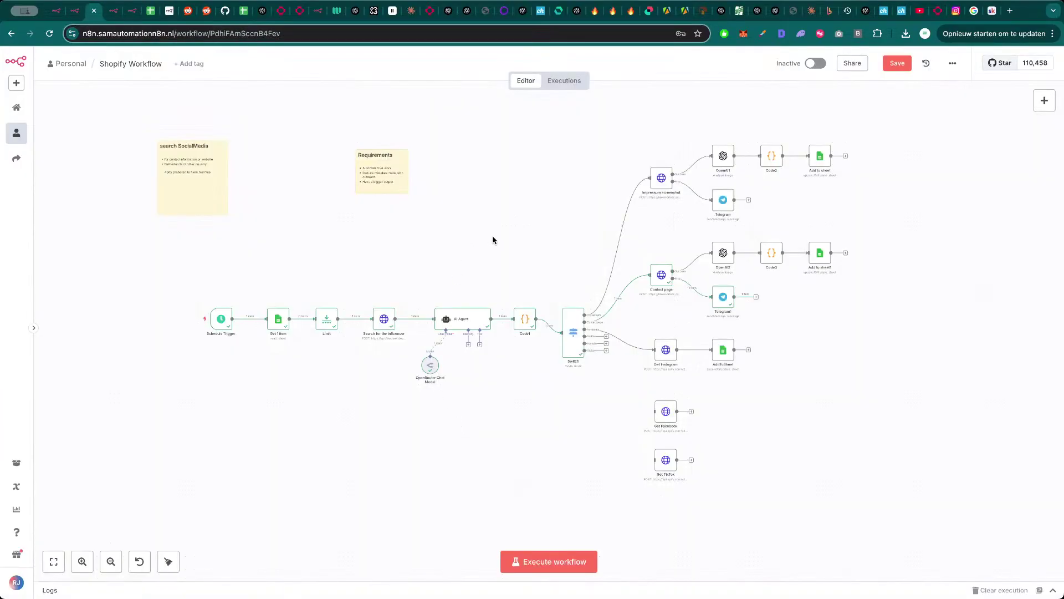
- Inspect the Code1 code, the AI Agent's raw JSON output and the Switch routing rules
{"action": "double_click", "coordinate": [524, 319]}
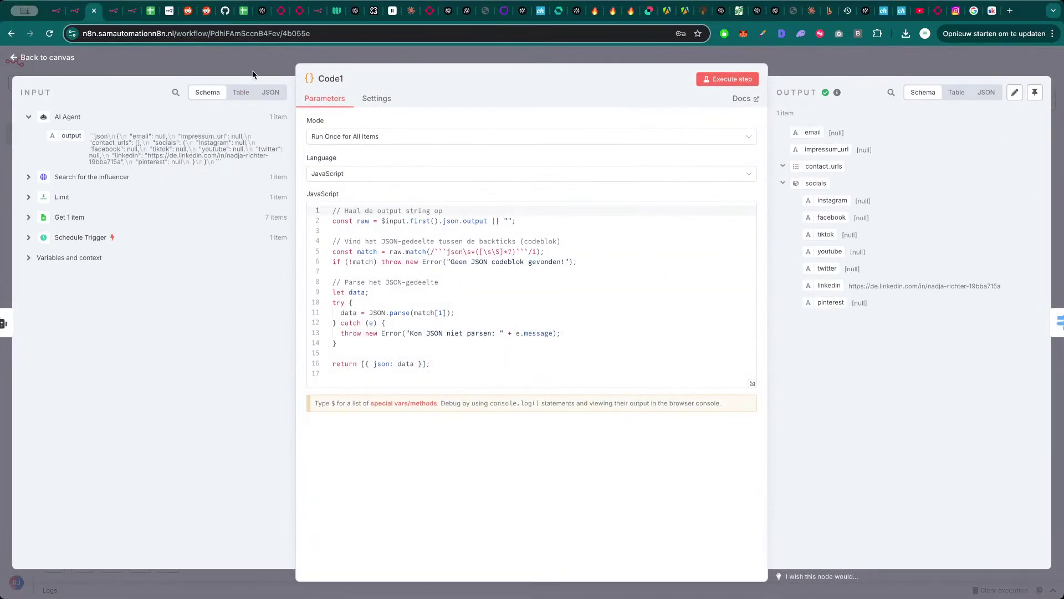
{"action": "key", "text": "Escape"}
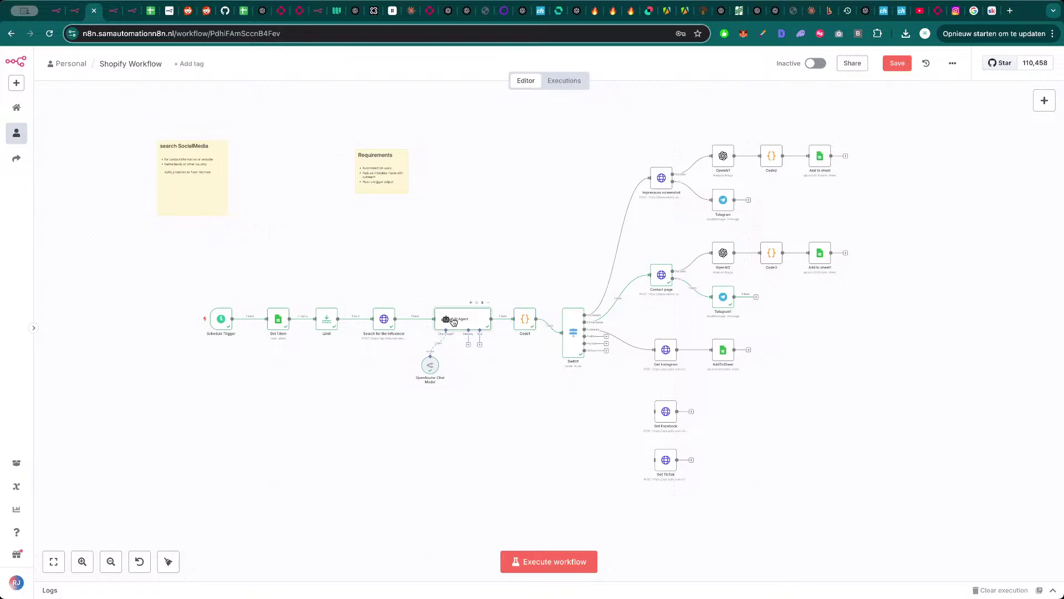
{"action": "double_click", "coordinate": [451, 322]}
{"action": "left_click", "coordinate": [986, 95]}
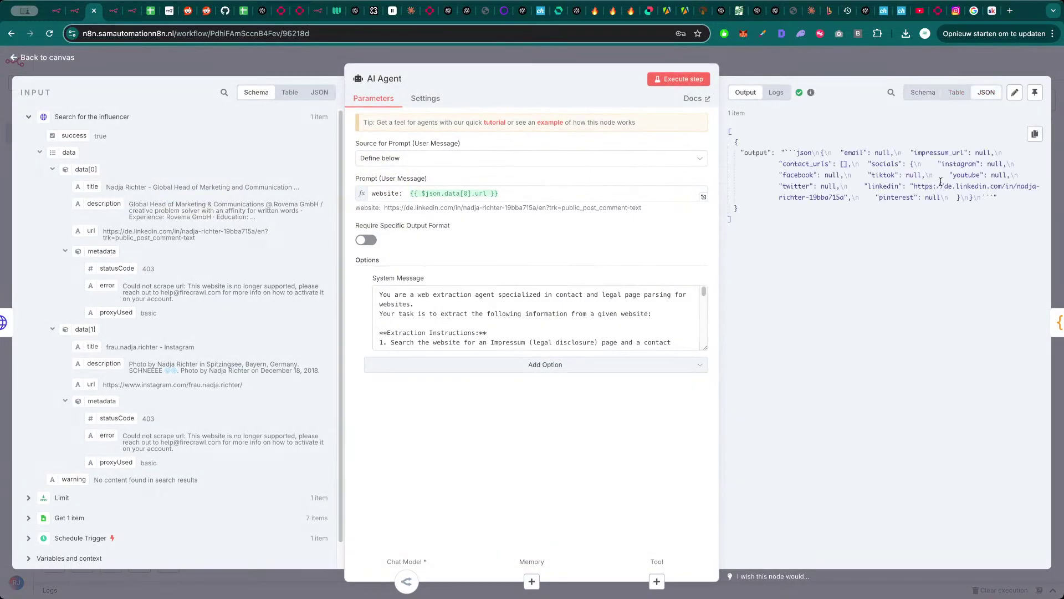
{"action": "key", "text": "Escape"}
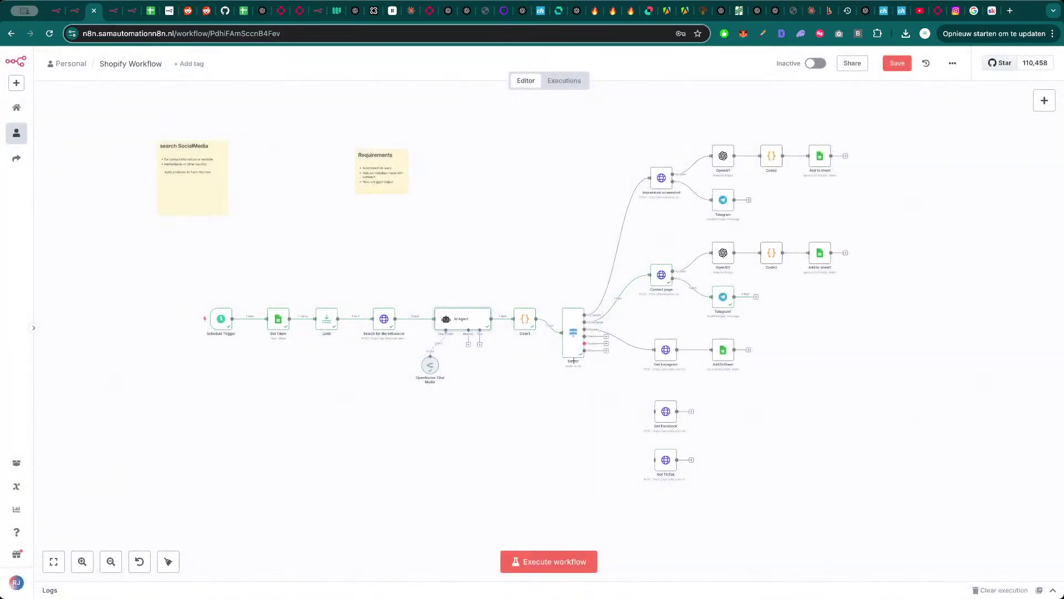
{"action": "double_click", "coordinate": [573, 358]}
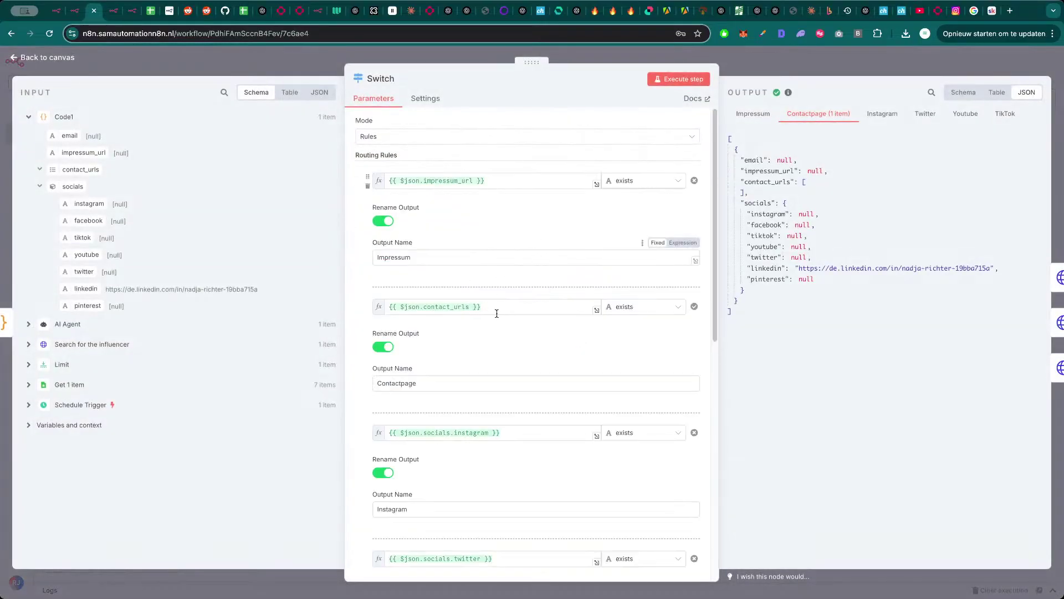
{"action": "scroll", "coordinate": [496, 314], "scroll_direction": "down", "scroll_amount": 9}
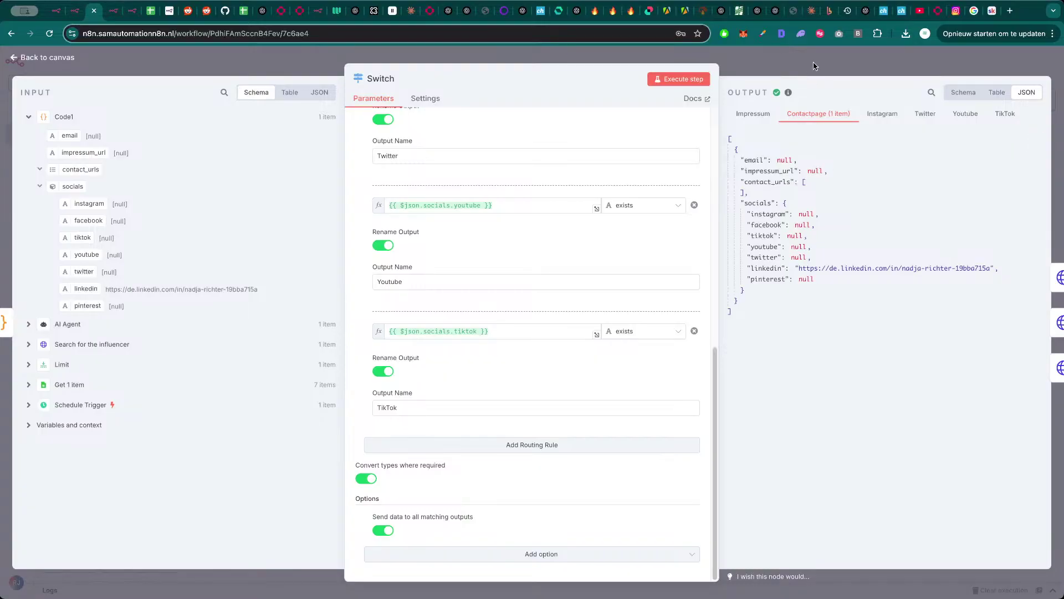
{"action": "key", "text": "Escape"}
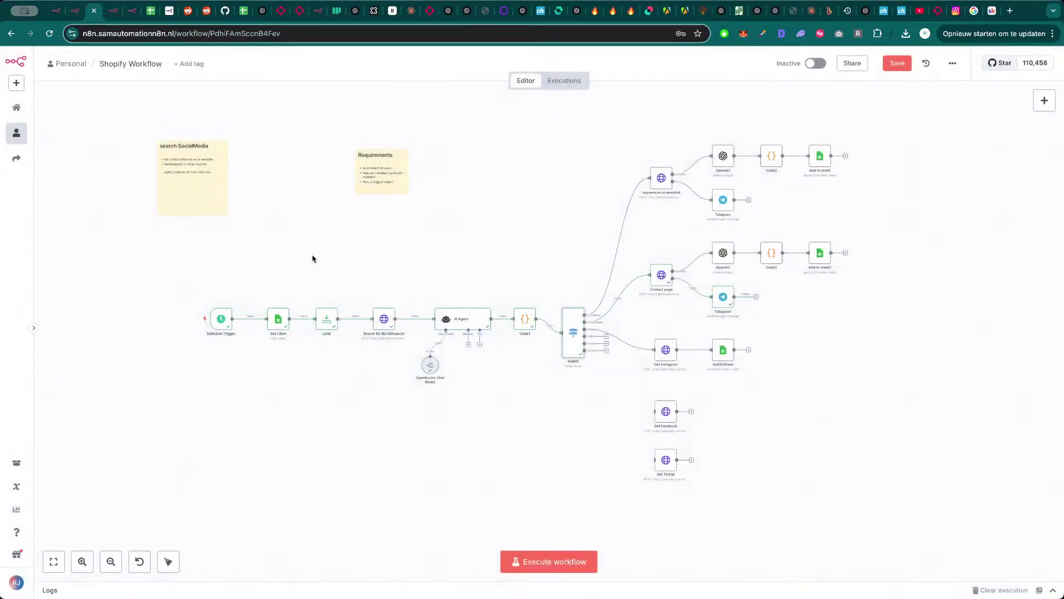
- Review the Search for the influencer step's results
{"action": "scroll", "coordinate": [313, 249], "scroll_direction": "down", "scroll_amount": 1}
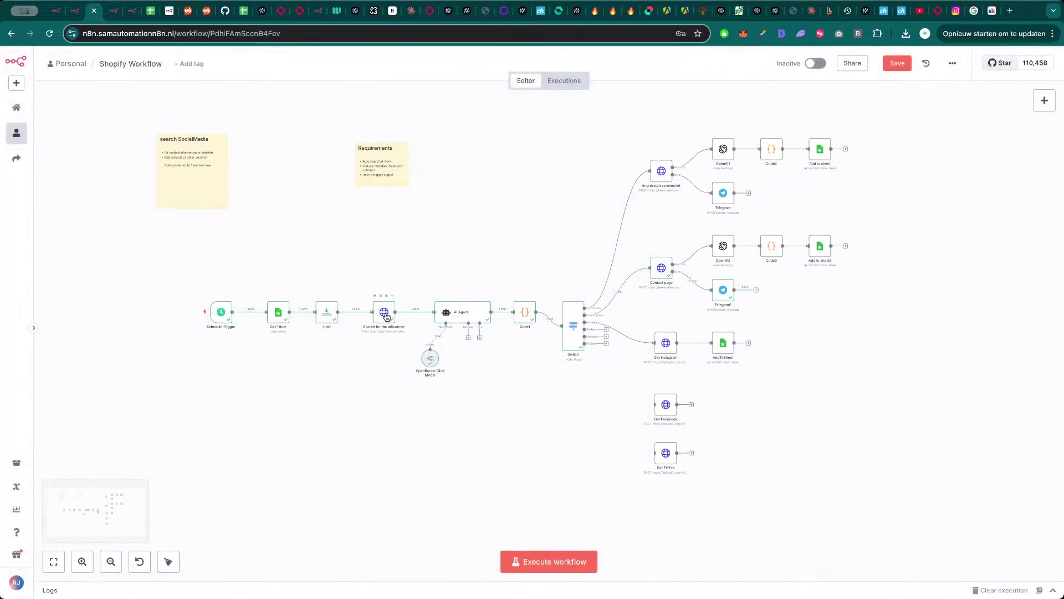
{"action": "mouse_move", "coordinate": [1034, 134]}
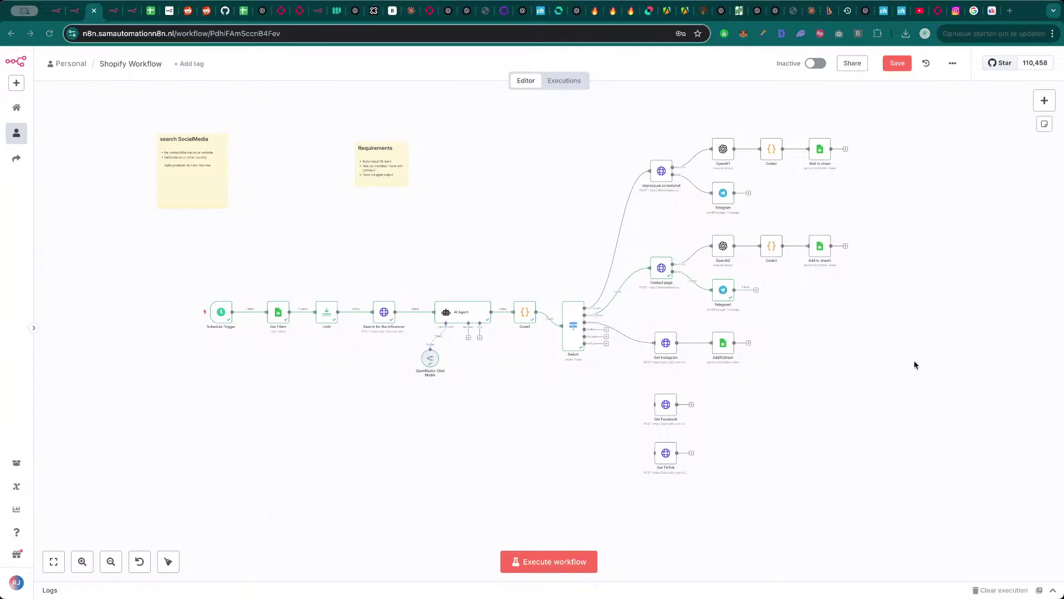
{"action": "left_click", "coordinate": [364, 269]}
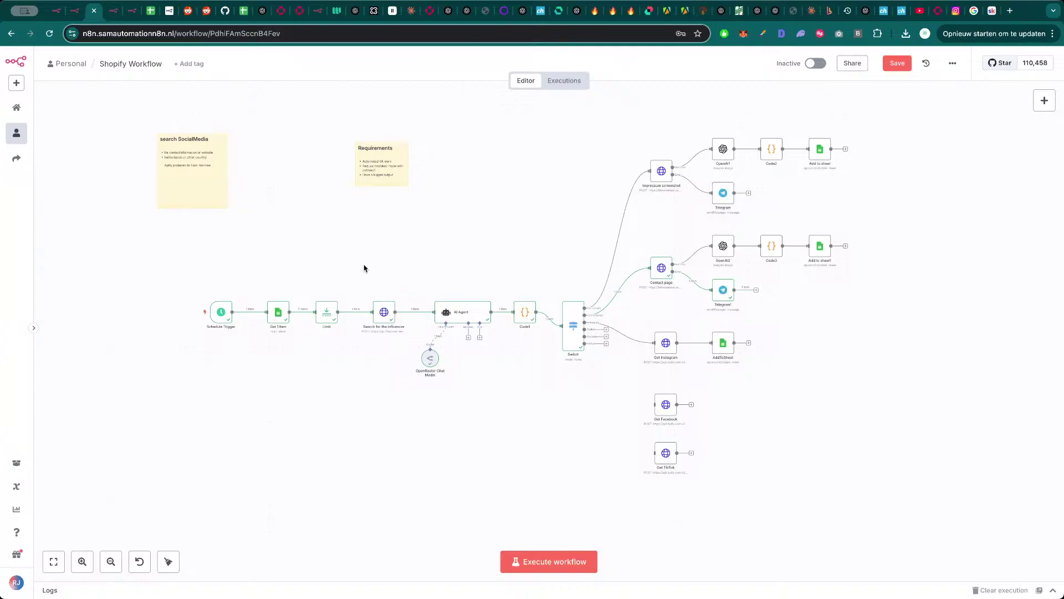
{"action": "double_click", "coordinate": [383, 312]}
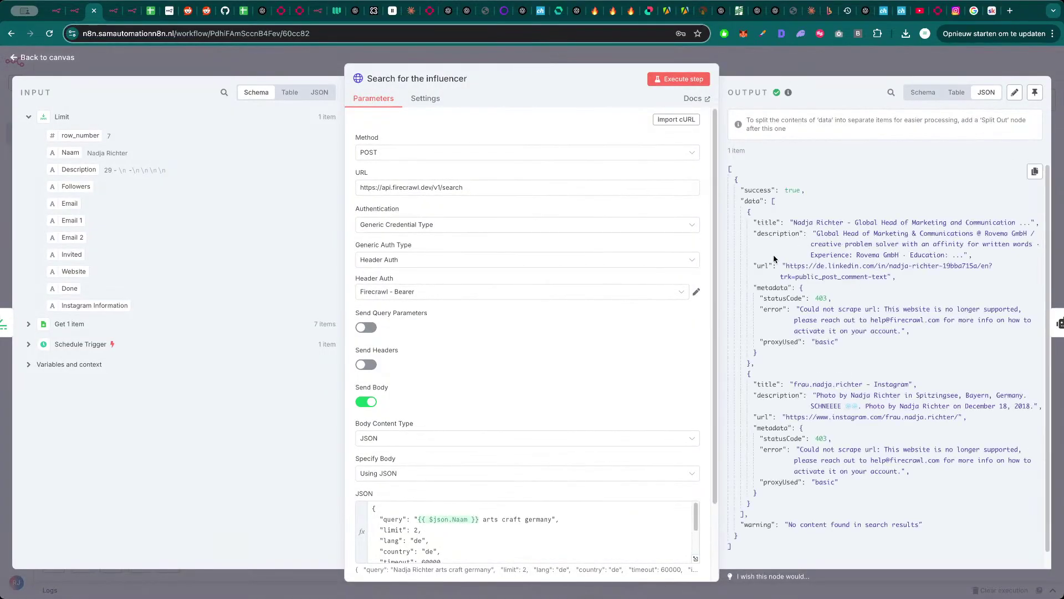
{"action": "left_click", "coordinate": [843, 58]}
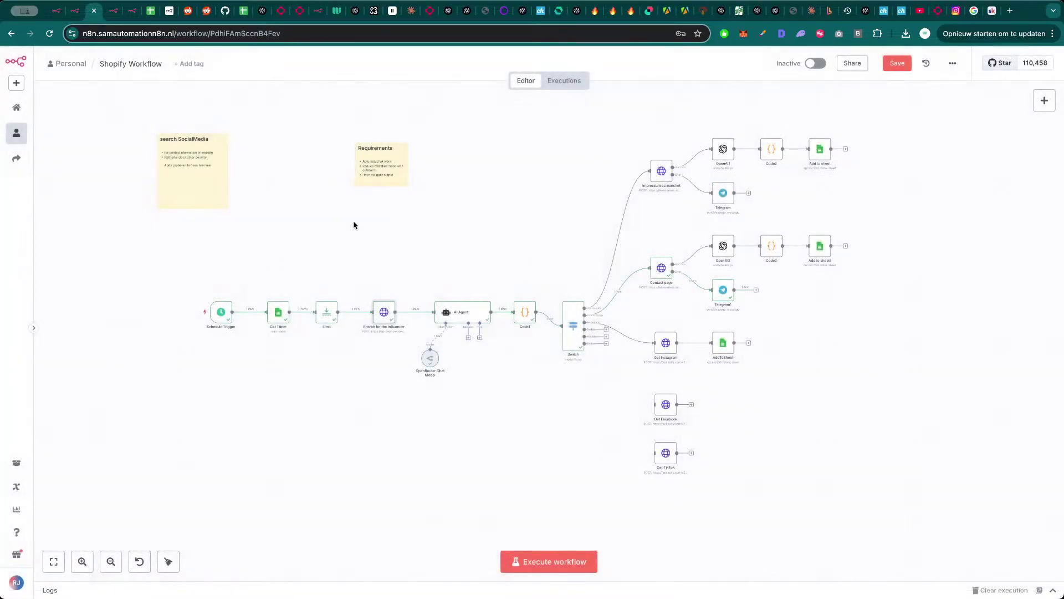
- Check the Influencer collection sheet and Analyze Collab Accounts workflow, then rerun the Shopify Workflow
{"action": "left_click", "coordinate": [152, 11]}
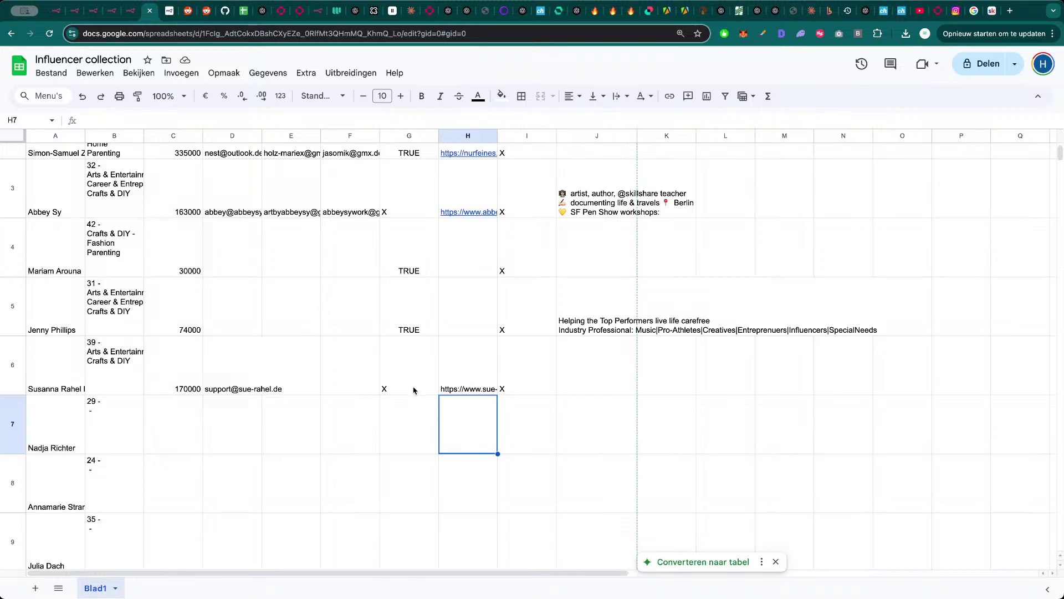
{"action": "left_click", "coordinate": [113, 10]}
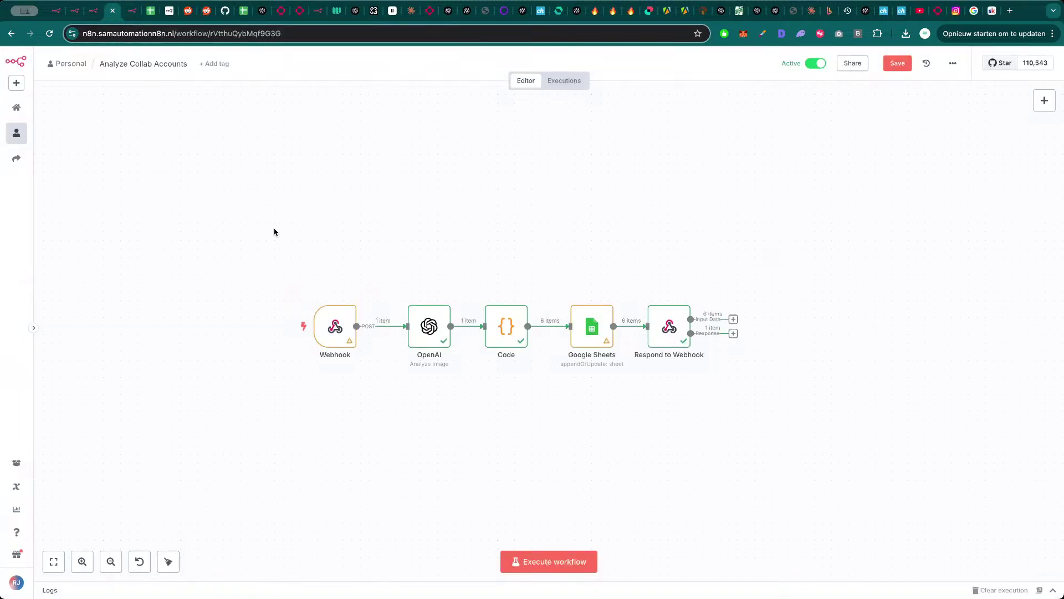
{"action": "key", "text": "ctrl+shift+Tab"}
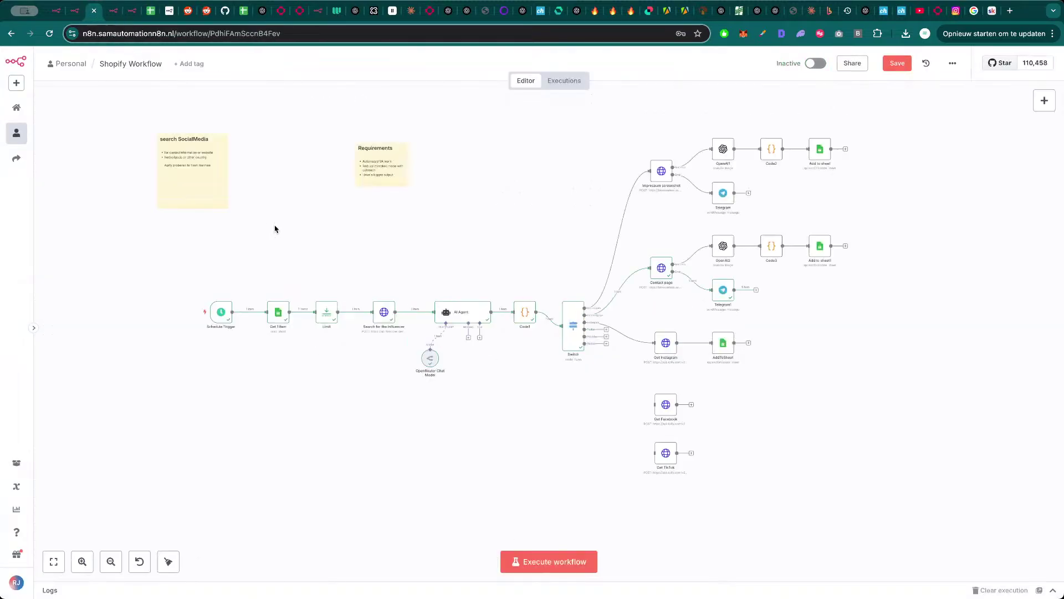
{"action": "left_click", "coordinate": [544, 561]}
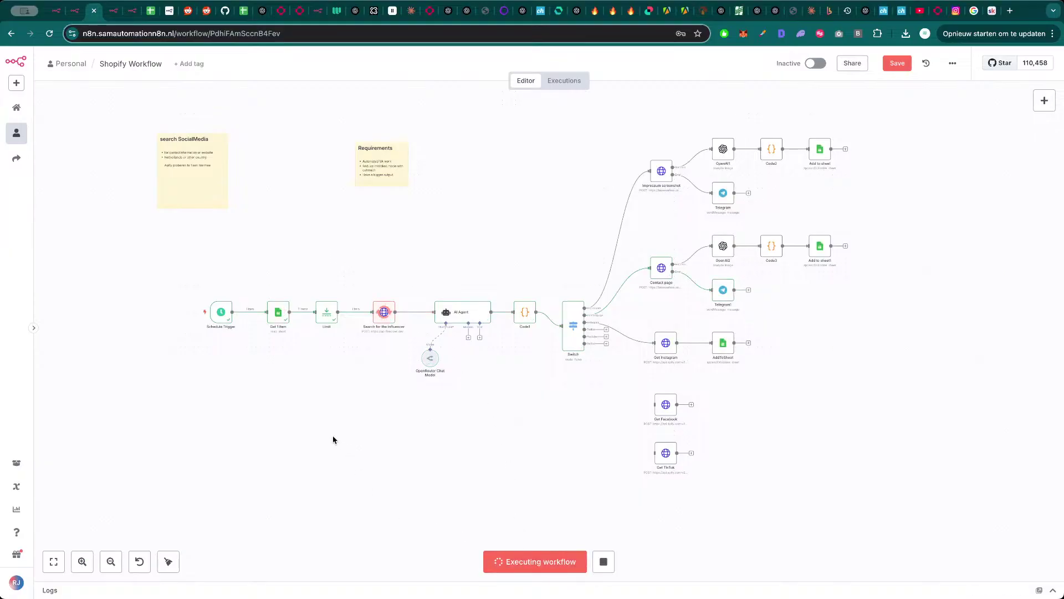
- Inspect the new influencer search results, the Telegram1 error alert and the Contact page node
{"action": "double_click", "coordinate": [388, 309]}
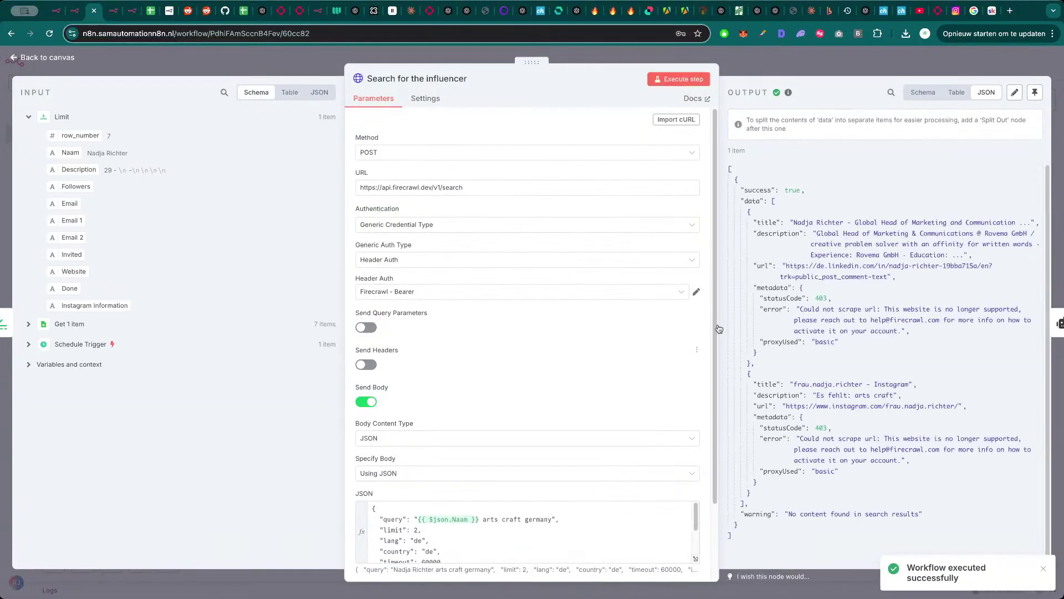
{"action": "left_click", "coordinate": [846, 61]}
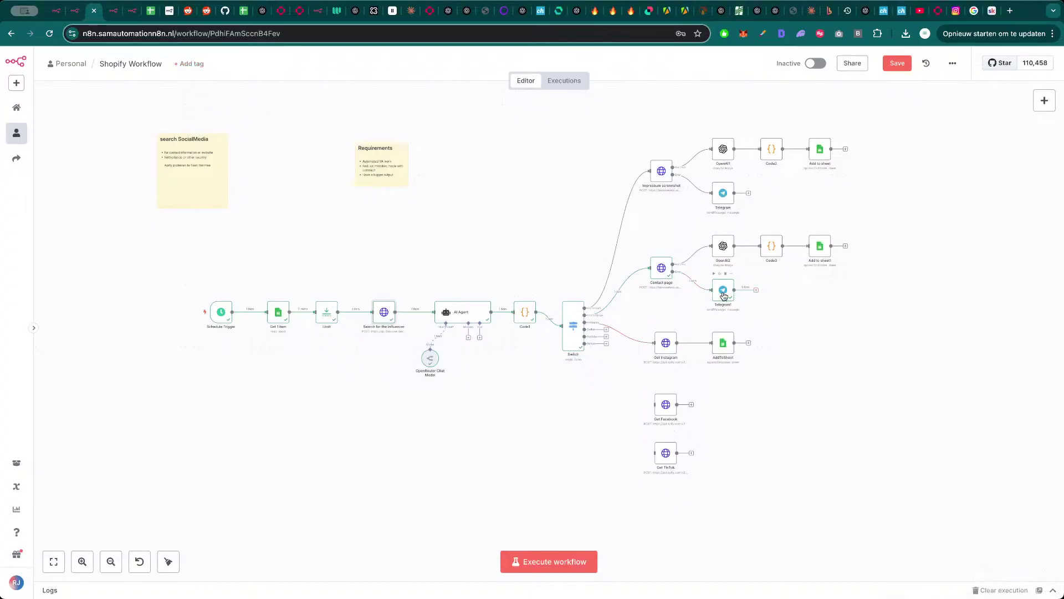
{"action": "double_click", "coordinate": [723, 291]}
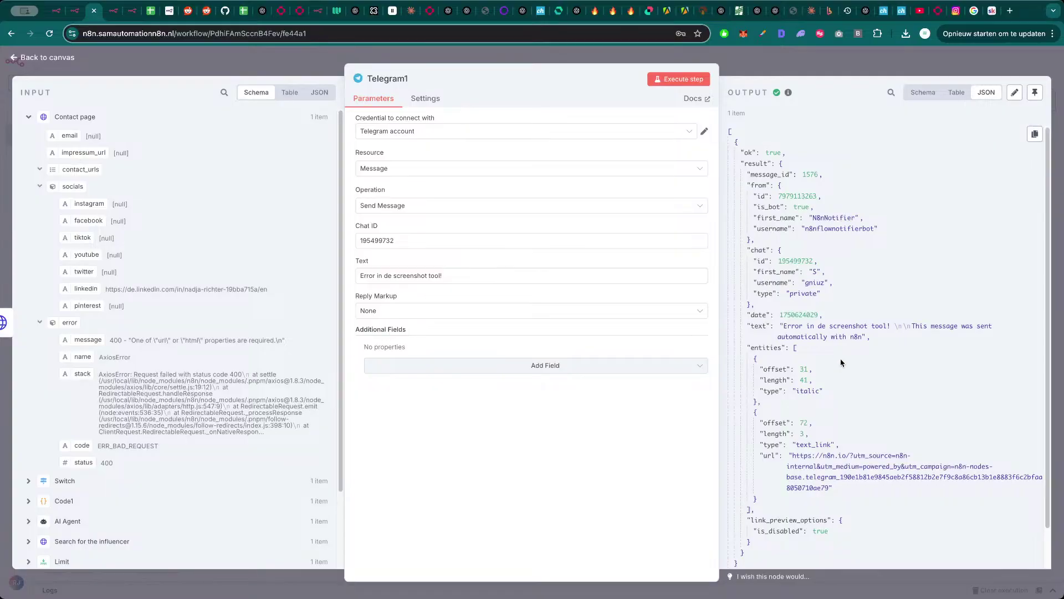
{"action": "left_click", "coordinate": [854, 72]}
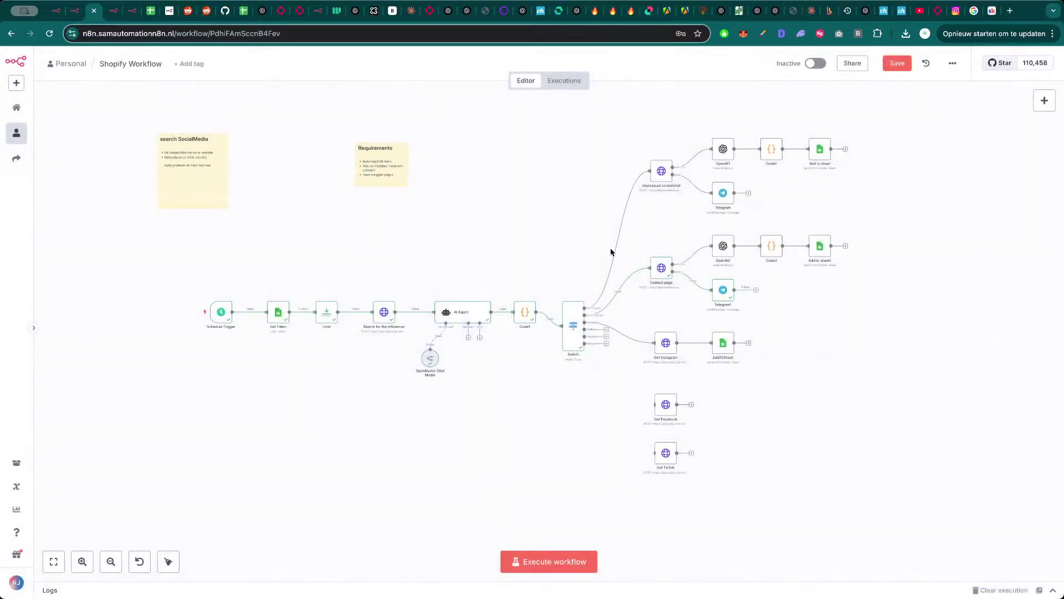
{"action": "double_click", "coordinate": [659, 277]}
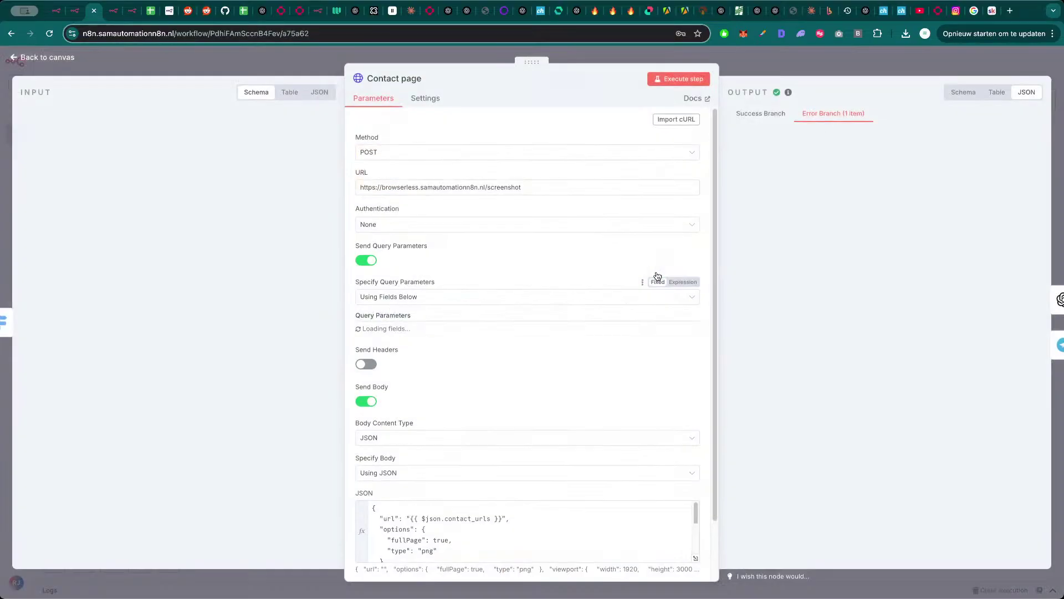
{"action": "left_click", "coordinate": [728, 281]}
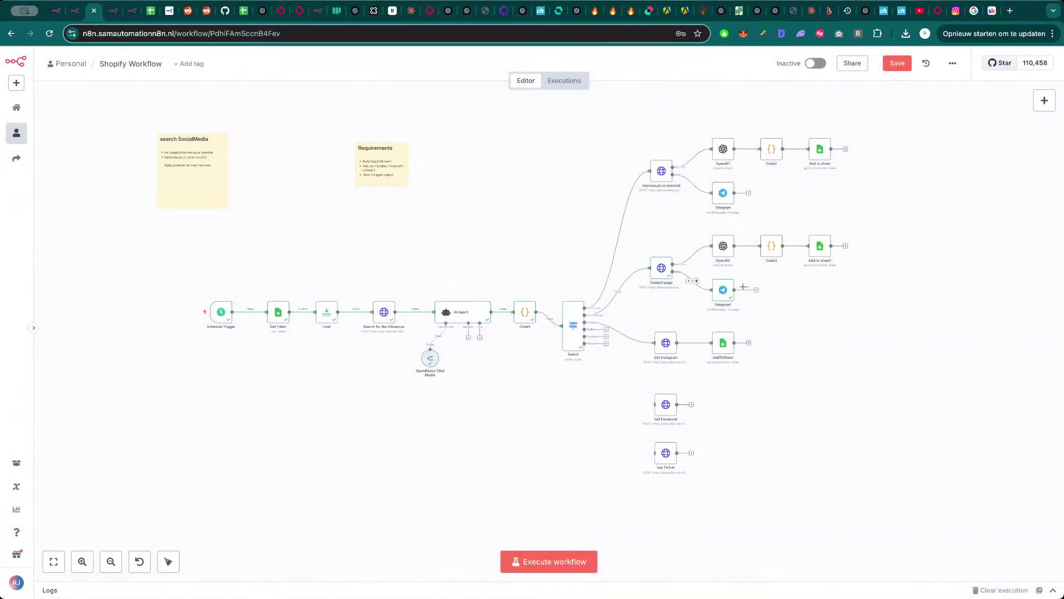
- Duplicate Add to sheet1 as Add to sheet2 and place it after Telegram1
{"action": "left_click", "coordinate": [819, 246]}
{"action": "key", "text": "ctrl+c"}
{"action": "key", "text": "ctrl+v"}
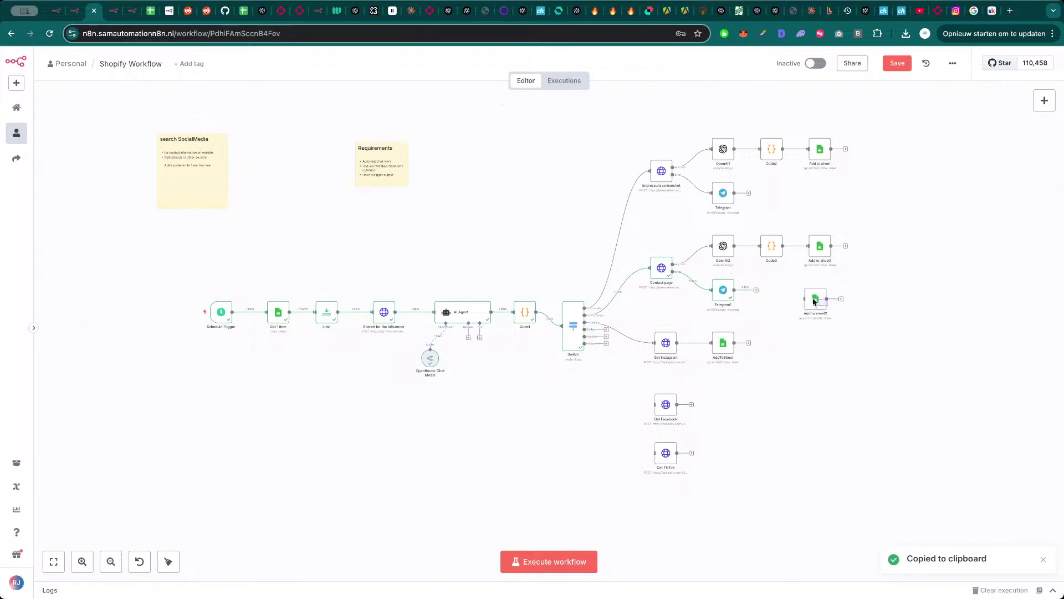
{"action": "left_click_drag", "start_coordinate": [814, 301], "coordinate": [790, 293]}
- Execute the Add to sheet2 node and check the Influencer collection spreadsheet
{"action": "double_click", "coordinate": [790, 293]}
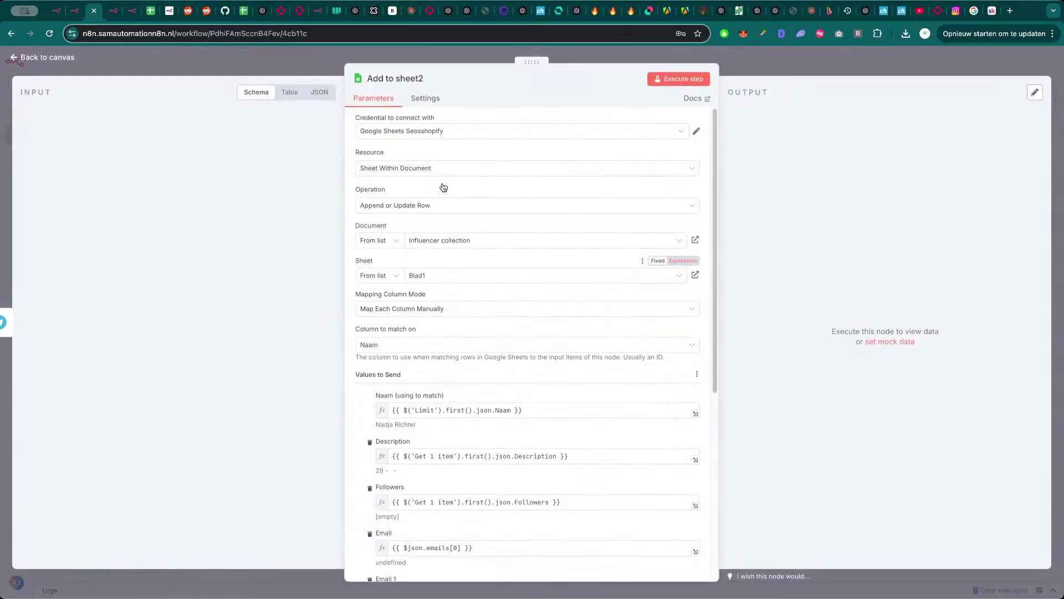
{"action": "scroll", "coordinate": [451, 379], "scroll_direction": "down", "scroll_amount": 2}
{"action": "scroll", "coordinate": [451, 379], "scroll_direction": "down", "scroll_amount": 3}
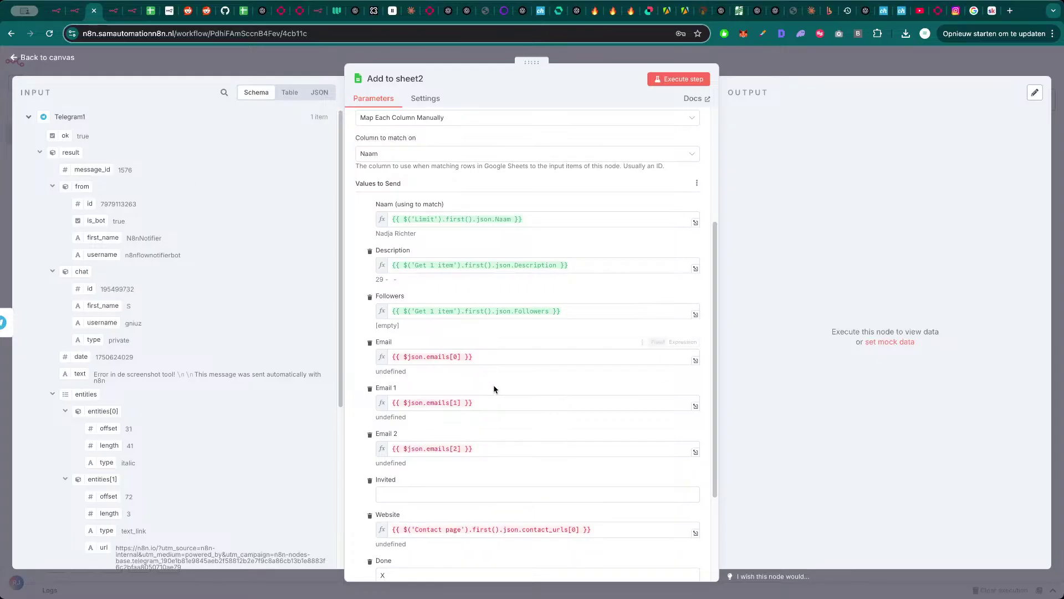
{"action": "scroll", "coordinate": [494, 387], "scroll_direction": "down", "scroll_amount": 3}
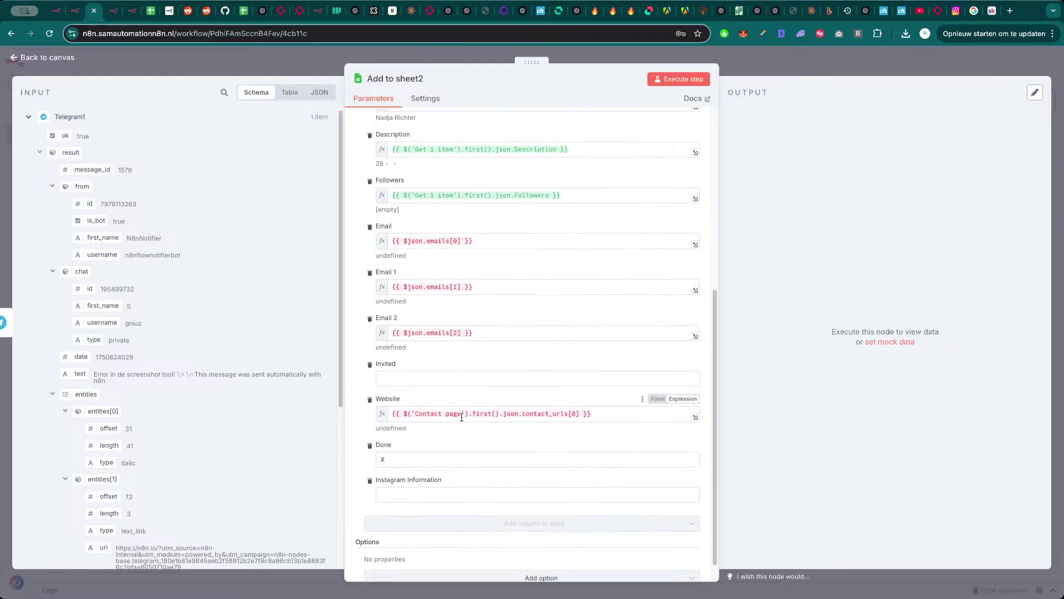
{"action": "left_click", "coordinate": [686, 82]}
{"action": "left_click", "coordinate": [773, 67]}
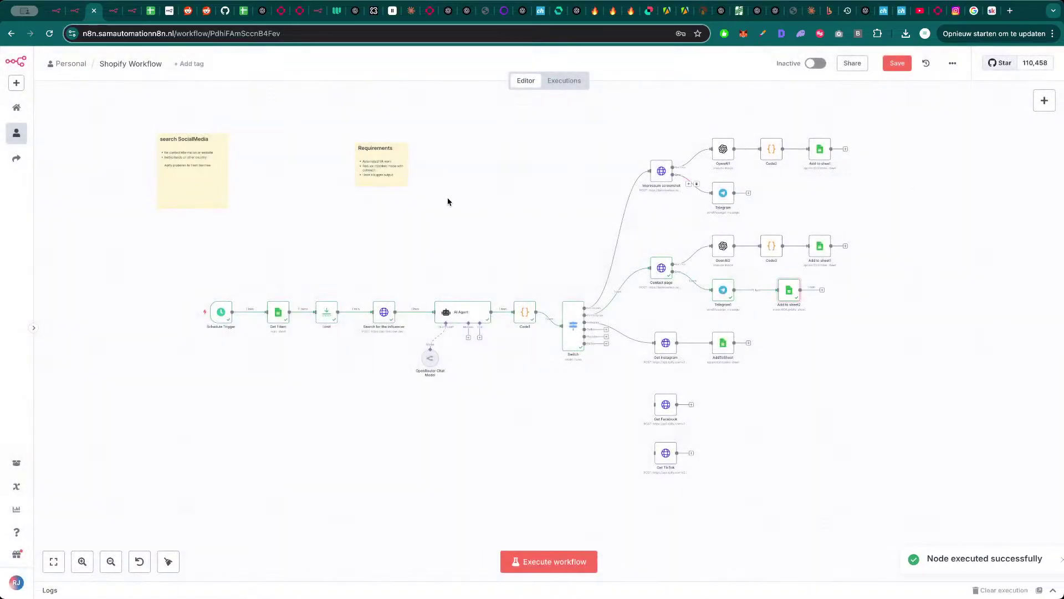
{"action": "left_click", "coordinate": [151, 12]}
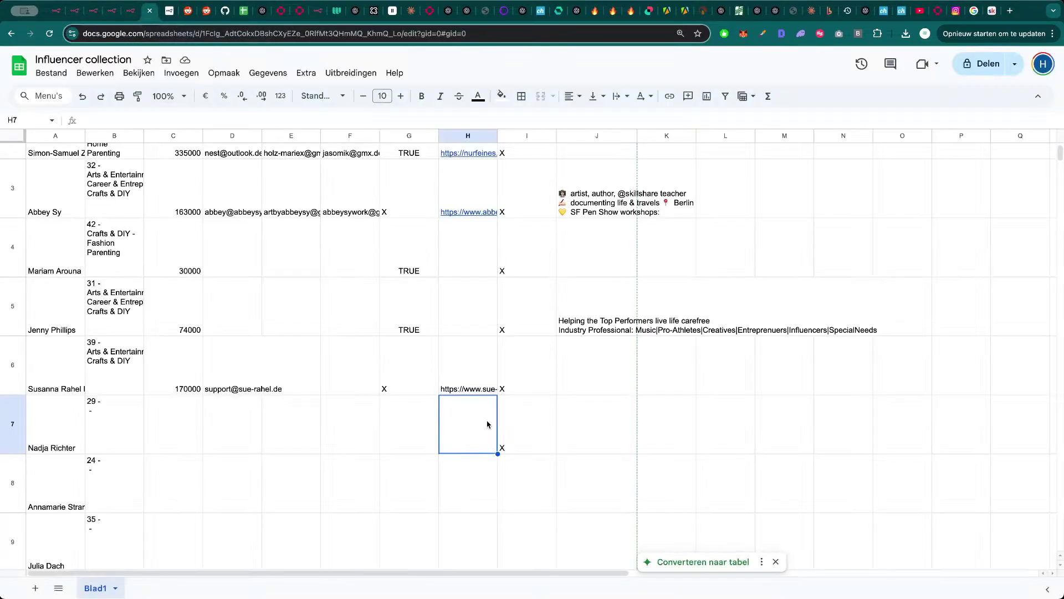
- Check row 7's Done and Instagram Information cells in the Influencer collection sheet
{"action": "left_click", "coordinate": [526, 440]}
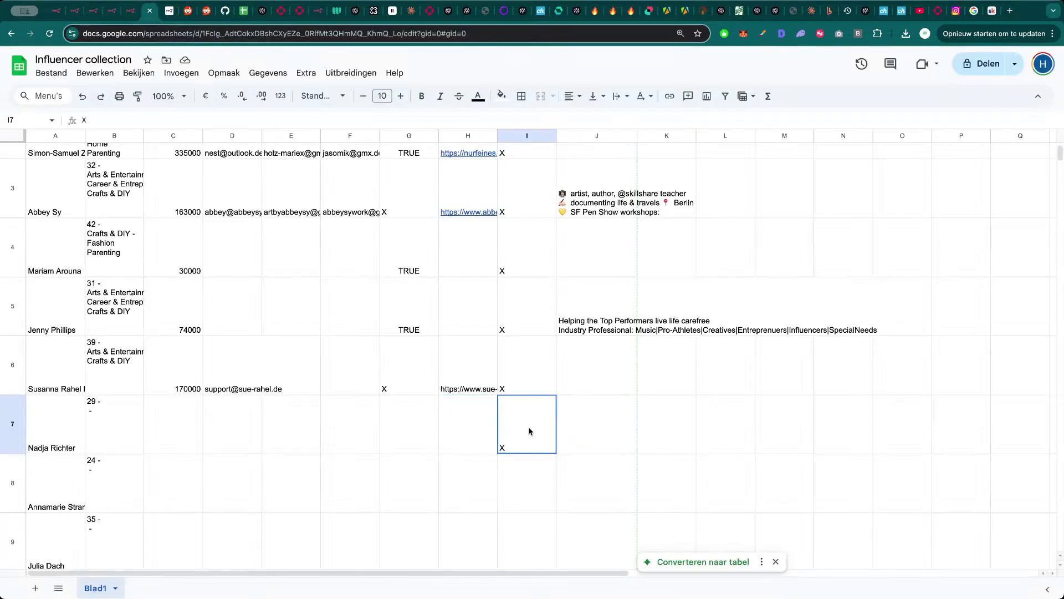
{"action": "left_click", "coordinate": [593, 426]}
{"action": "scroll", "coordinate": [592, 393], "scroll_direction": "up", "scroll_amount": 1}
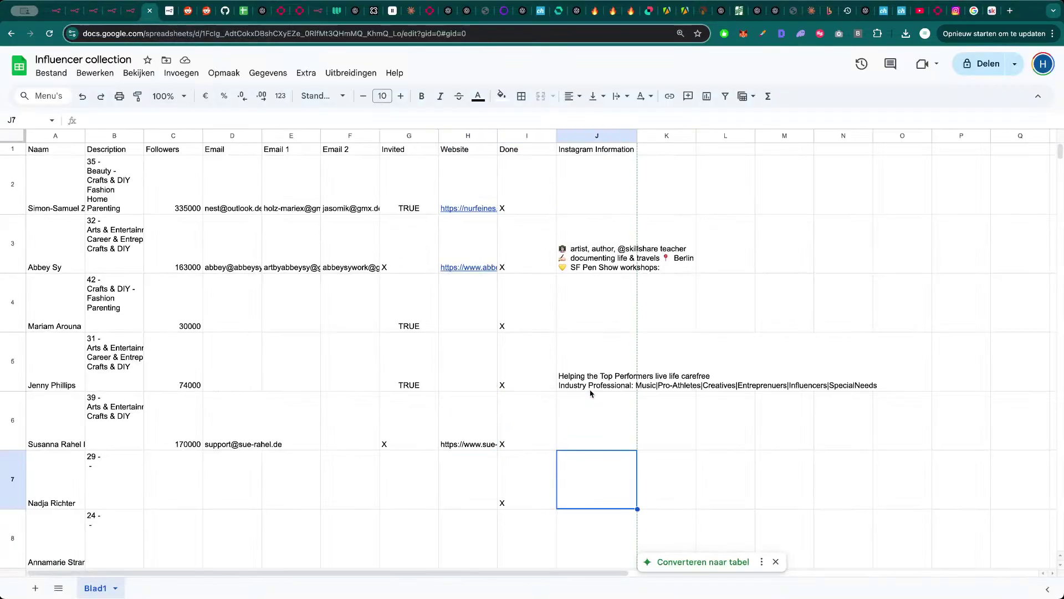
{"action": "left_click", "coordinate": [760, 265]}
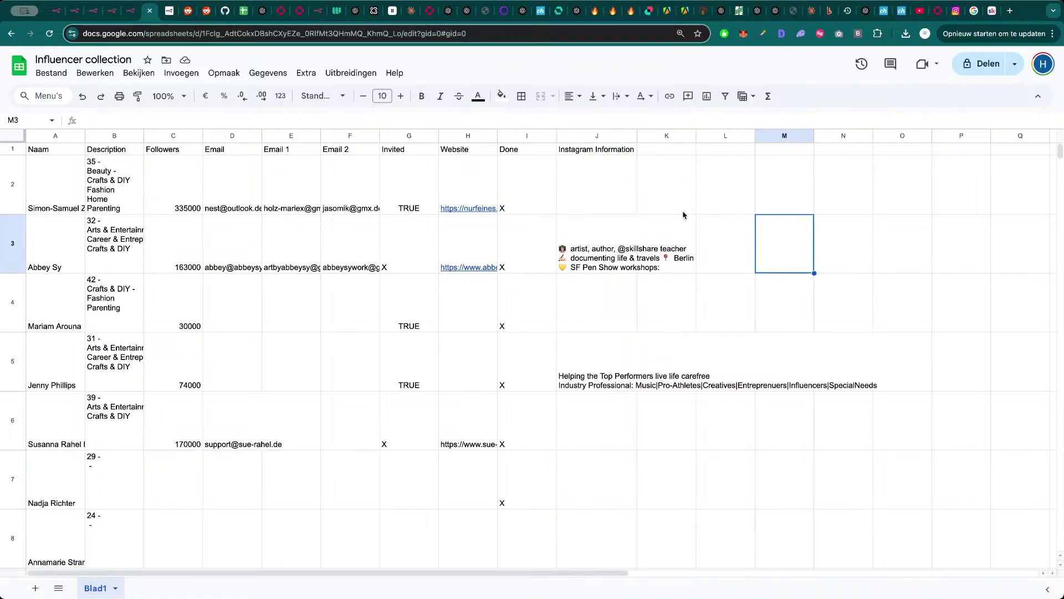
- Run the Shopify Workflow again from n8n's workflow list
{"action": "left_click", "coordinate": [132, 10]}
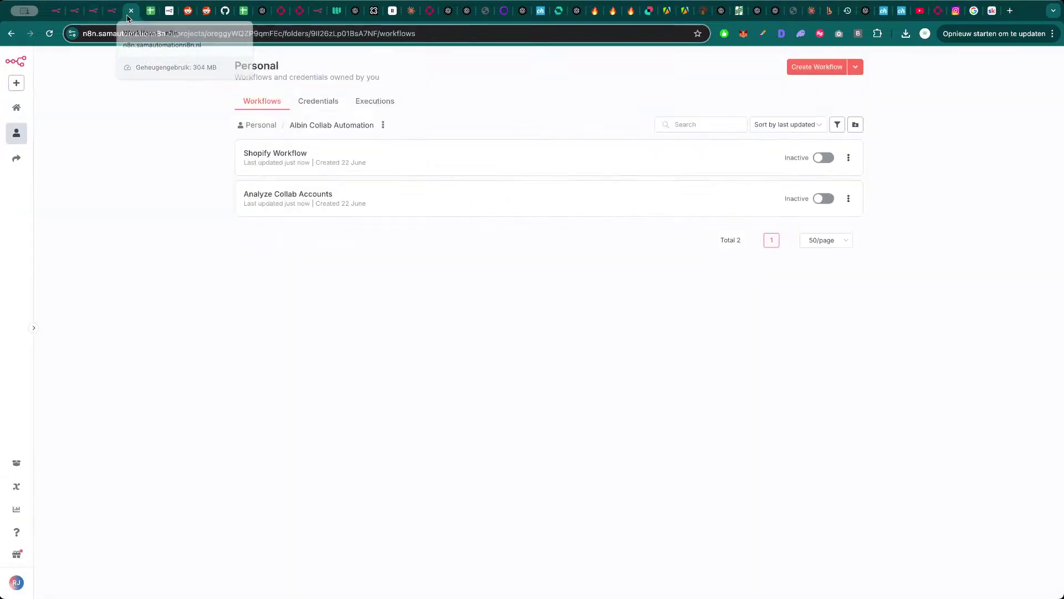
{"action": "left_click", "coordinate": [240, 145]}
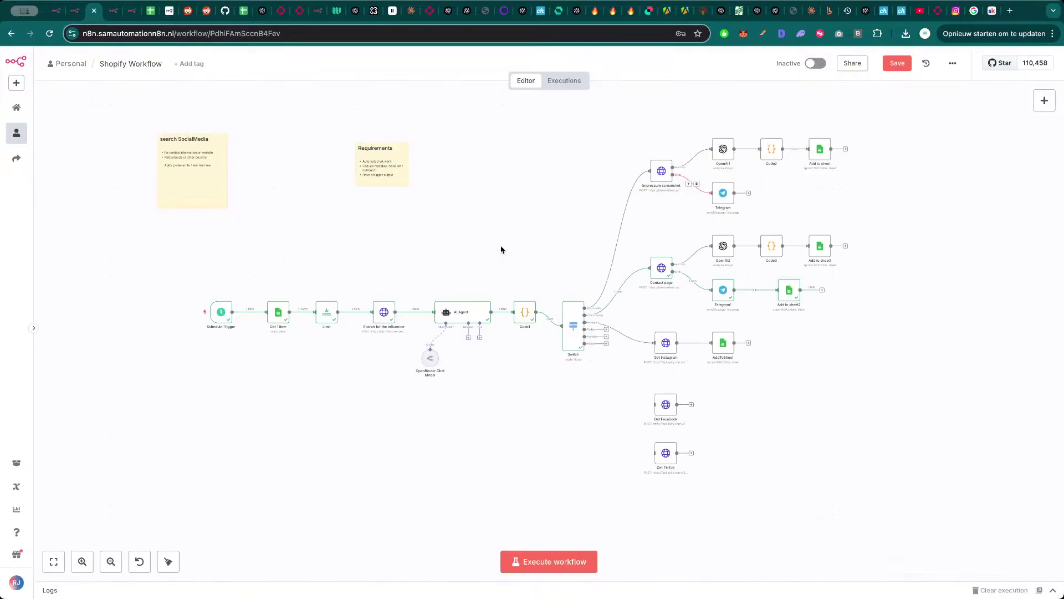
{"action": "left_click", "coordinate": [557, 562]}
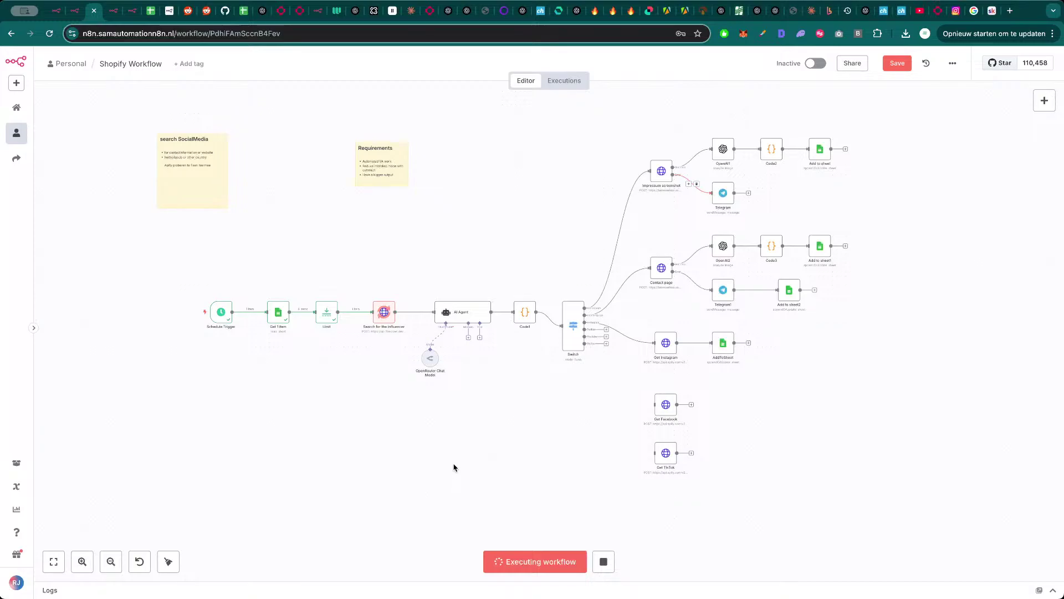
- Check the next influencer in Limit and select the Etsy contact URL from the AI Agent output
{"action": "double_click", "coordinate": [331, 319]}
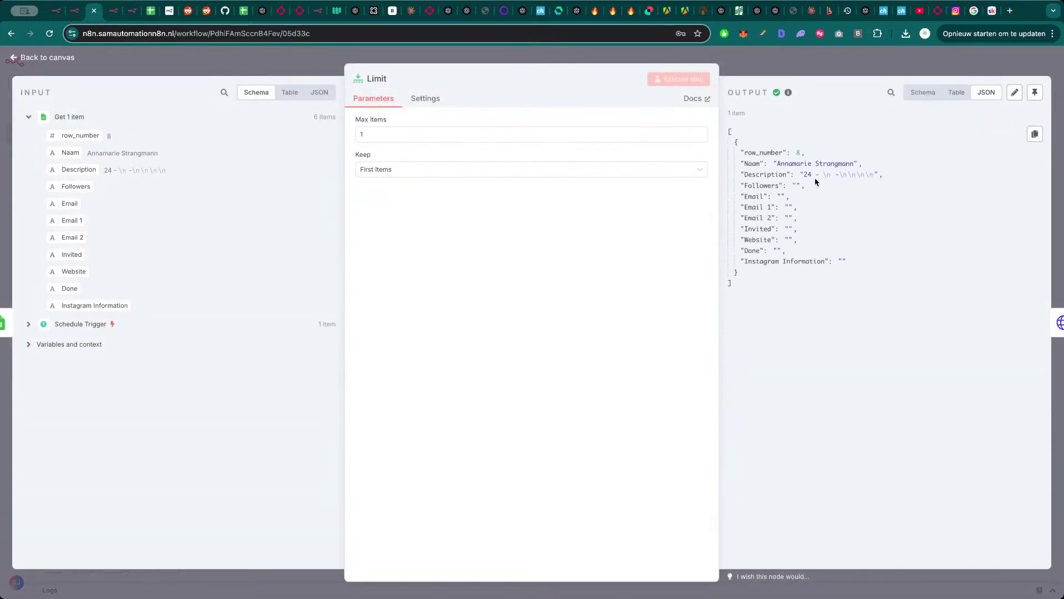
{"action": "left_click_drag", "start_coordinate": [779, 164], "coordinate": [852, 164]}
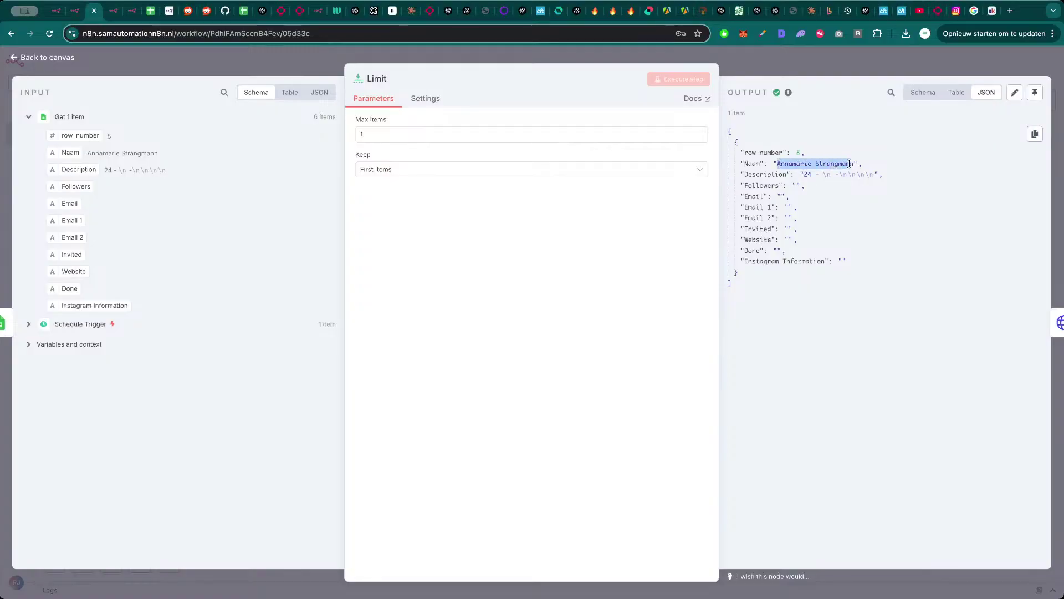
{"action": "left_click", "coordinate": [811, 175]}
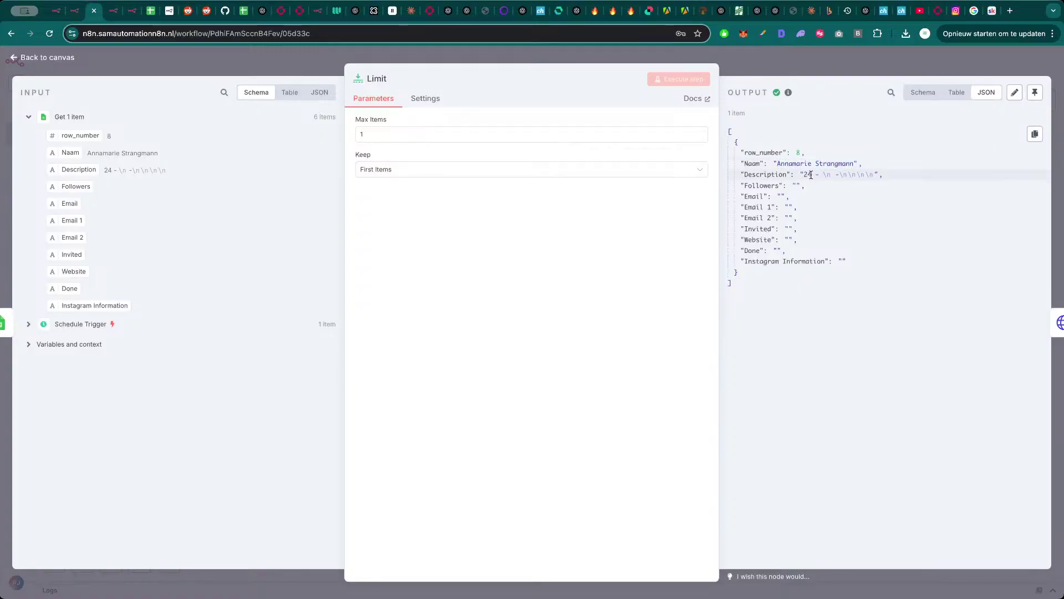
{"action": "key", "text": "Escape"}
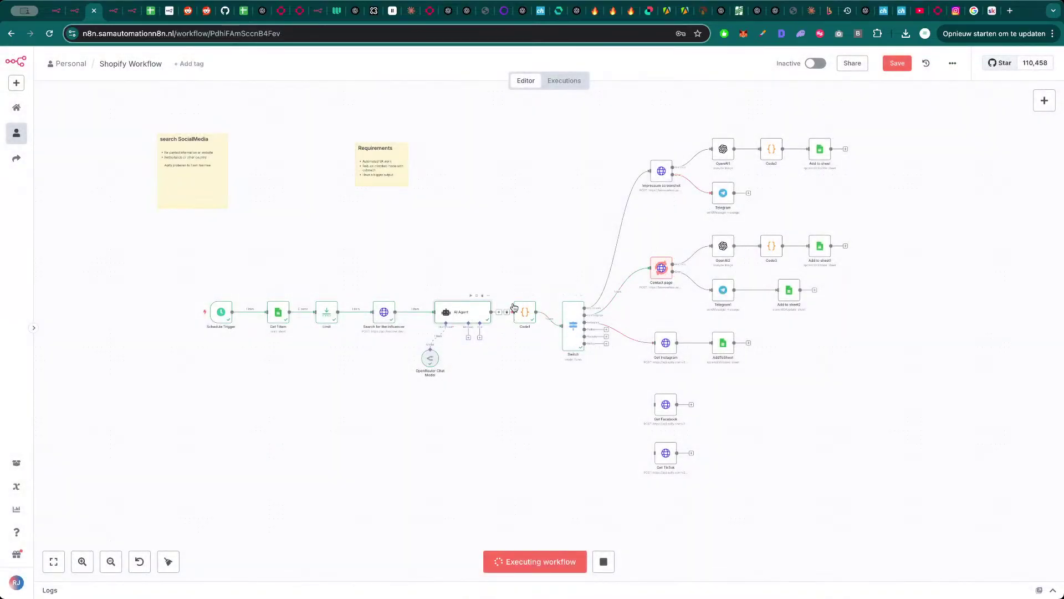
{"action": "double_click", "coordinate": [466, 313]}
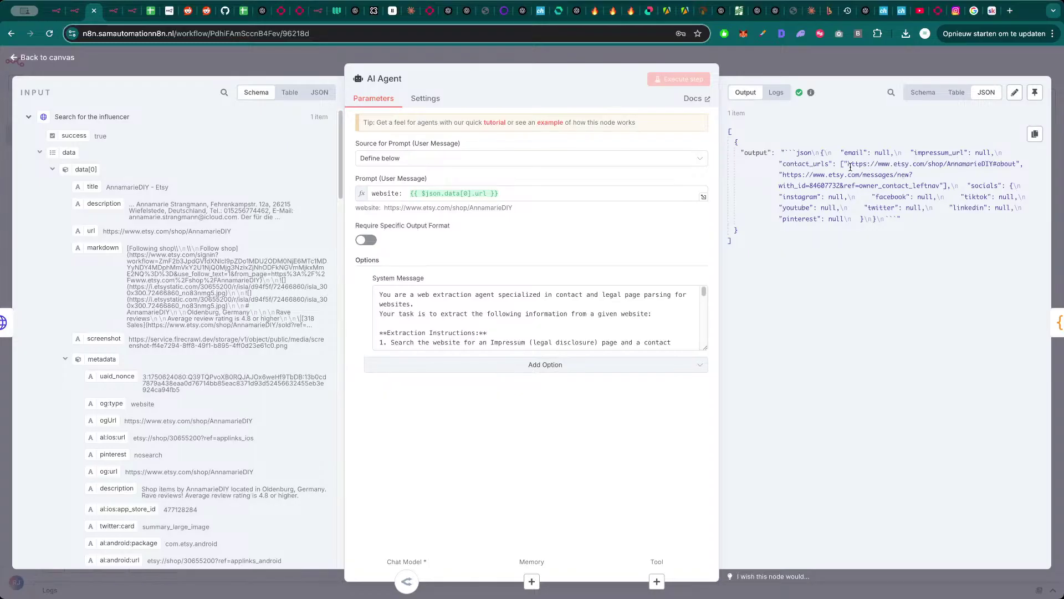
{"action": "left_click_drag", "start_coordinate": [847, 165], "coordinate": [1008, 162]}
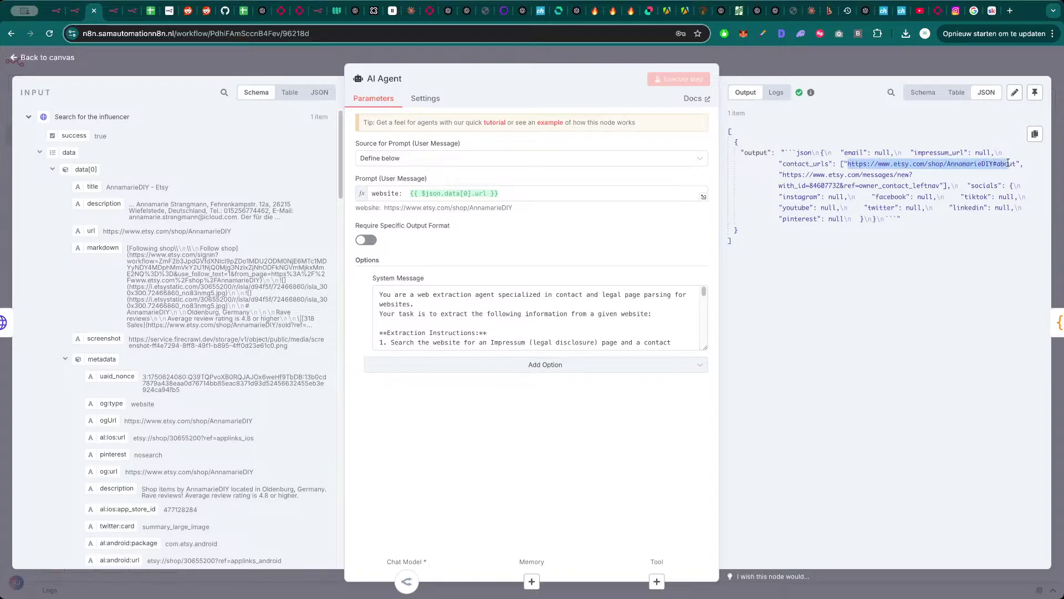
- Open the copied Etsy shop URL in a new browser tab
{"action": "key", "text": "ctrl+c"}
{"action": "key", "text": "ctrl+t"}
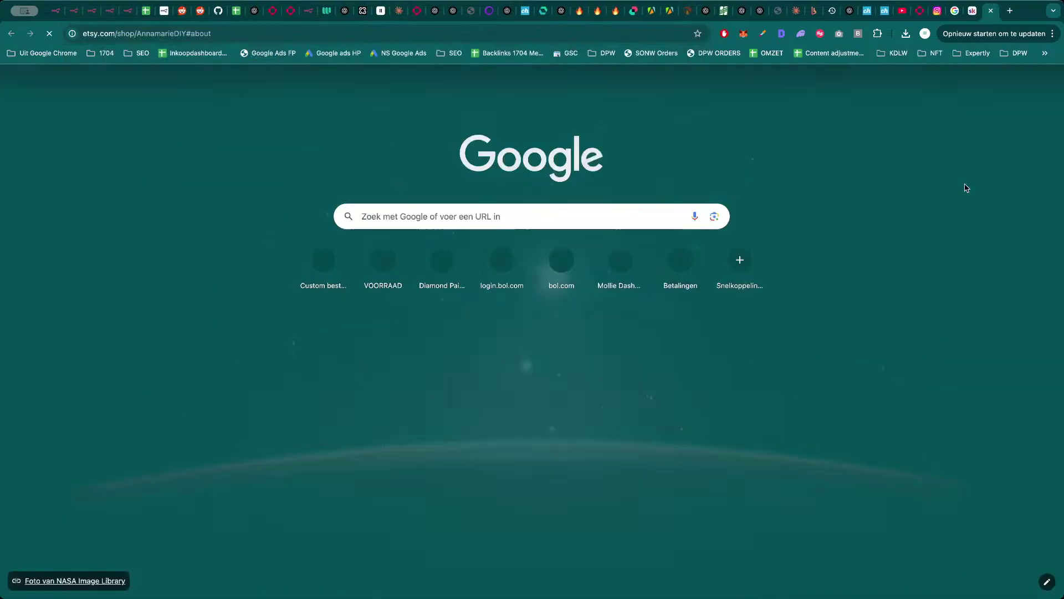
{"action": "key", "text": "ctrl+v"}
{"action": "key", "text": "Return"}
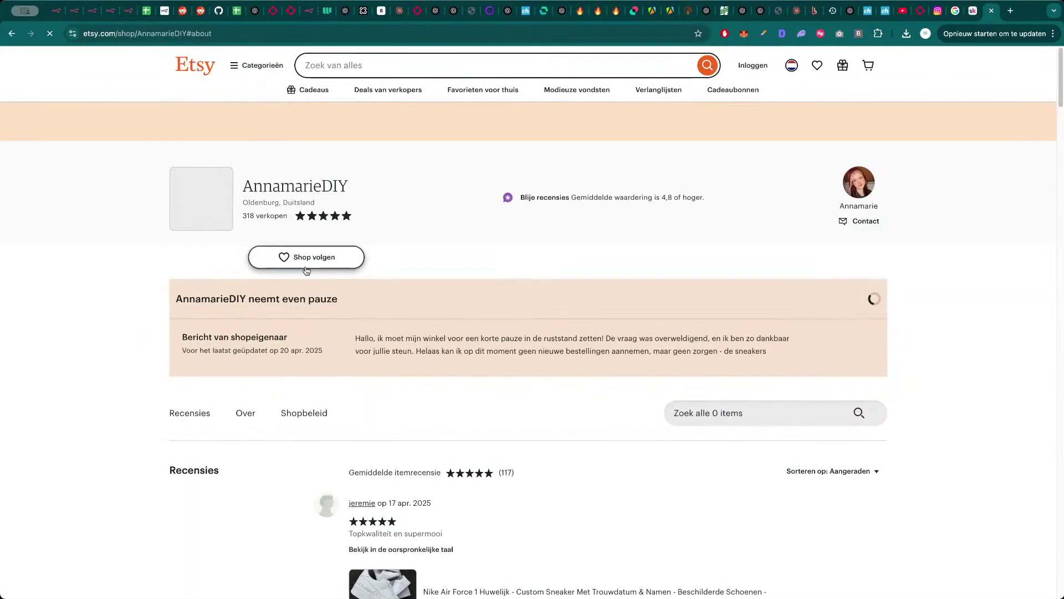
{"action": "scroll", "coordinate": [354, 266], "scroll_direction": "up", "scroll_amount": 20}
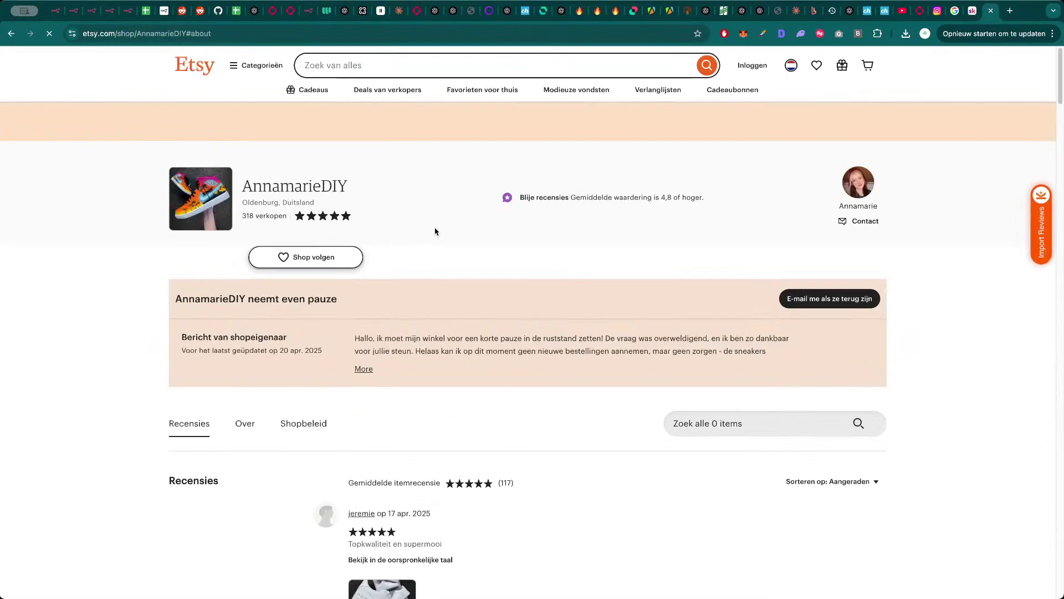
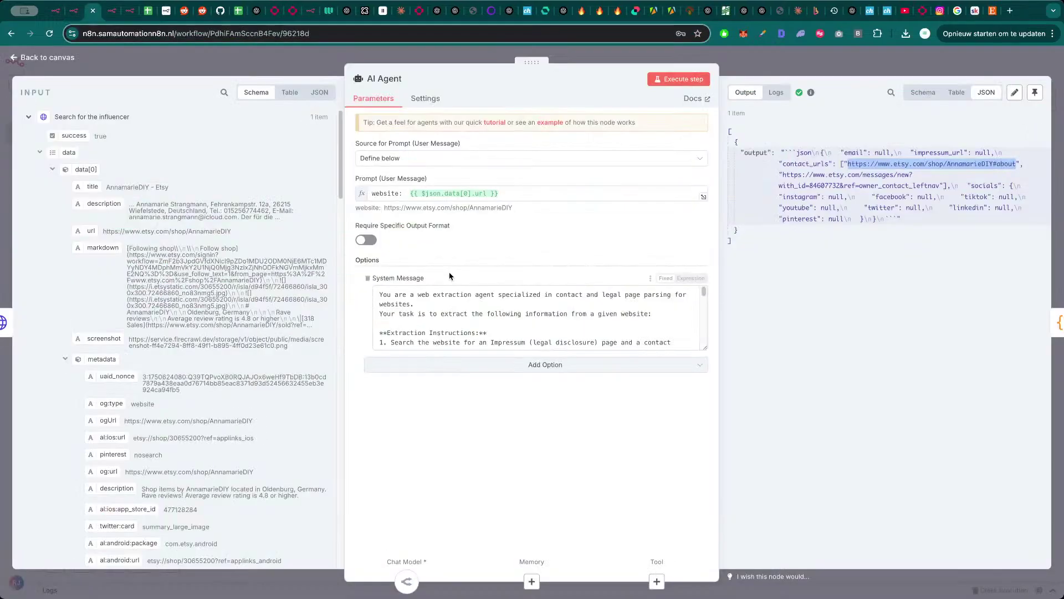
- Inspect the Limit node's output (Max Items 1) for the Naam value, then close it
{"action": "key", "text": "Escape"}
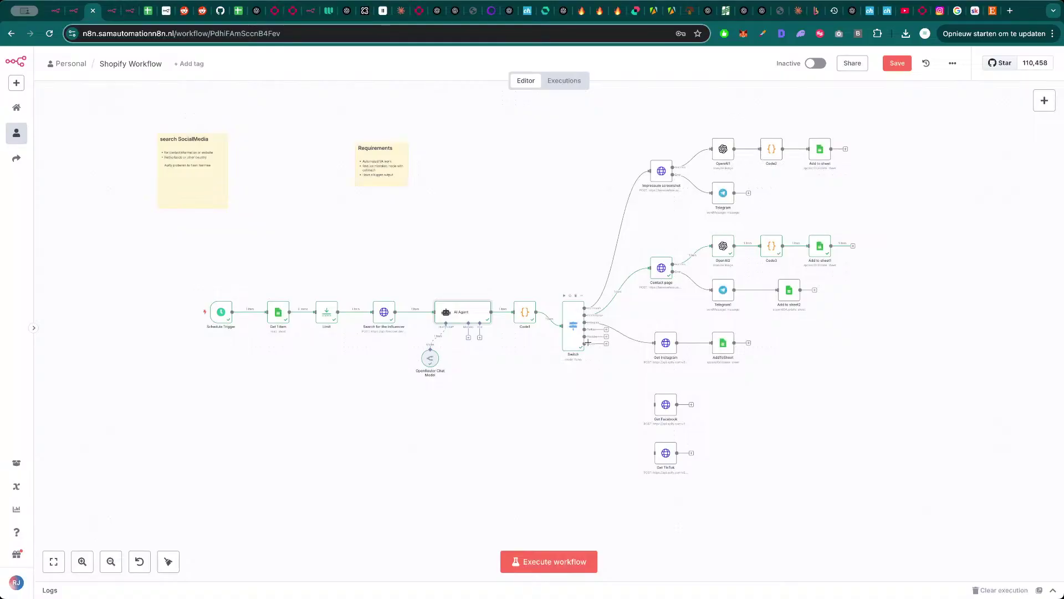
{"action": "double_click", "coordinate": [334, 316]}
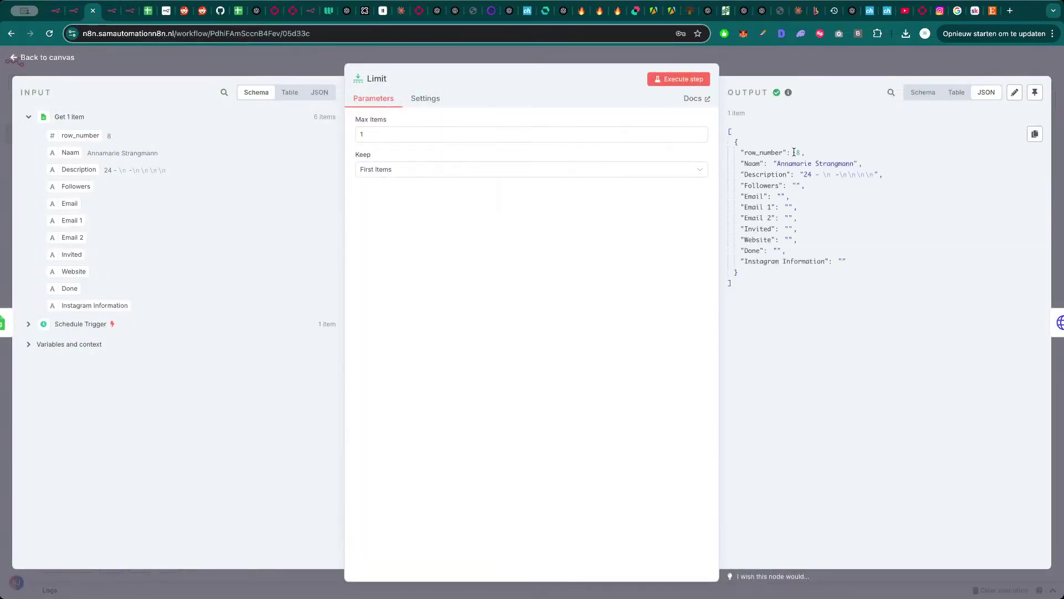
{"action": "mouse_move", "coordinate": [778, 161]}
{"action": "left_mouse_down"}
{"action": "mouse_move", "coordinate": [857, 165]}
{"action": "mouse_move", "coordinate": [776, 166]}
{"action": "left_mouse_up"}
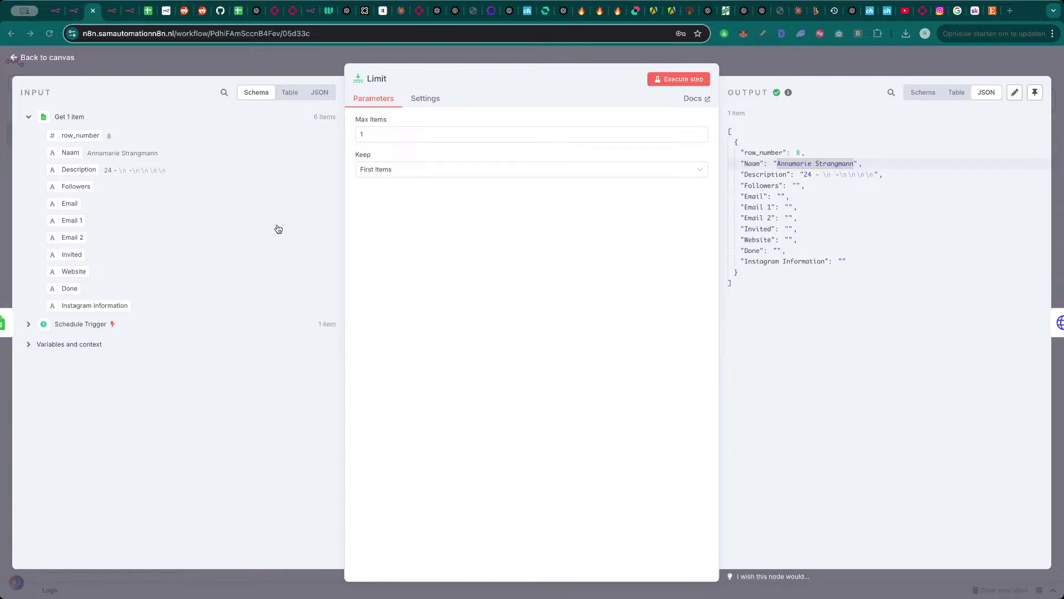
{"action": "left_click", "coordinate": [541, 289]}
{"action": "left_click", "coordinate": [784, 67]}
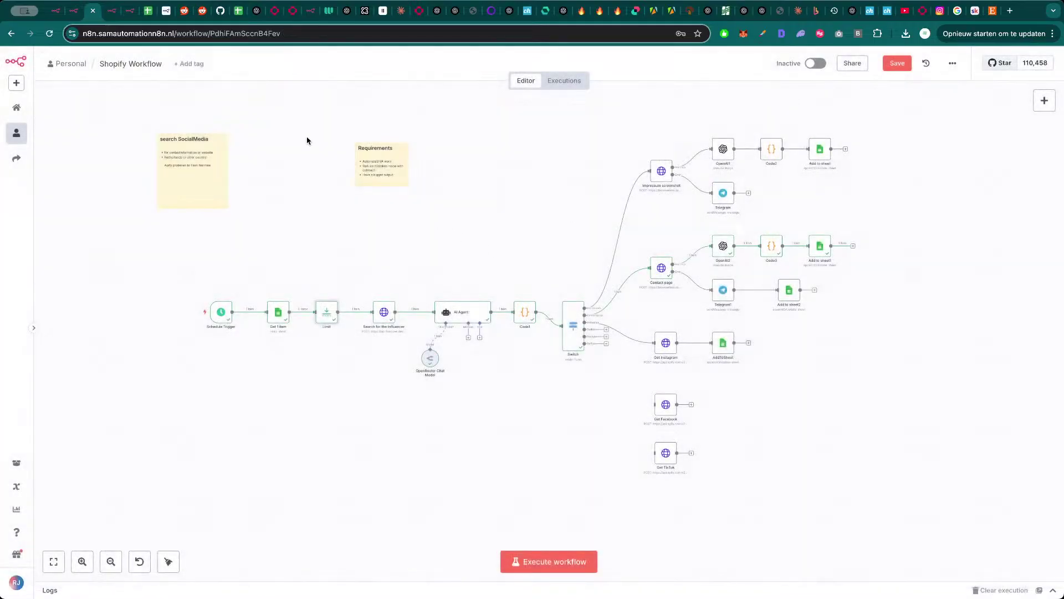
{"action": "left_click", "coordinate": [147, 12]}
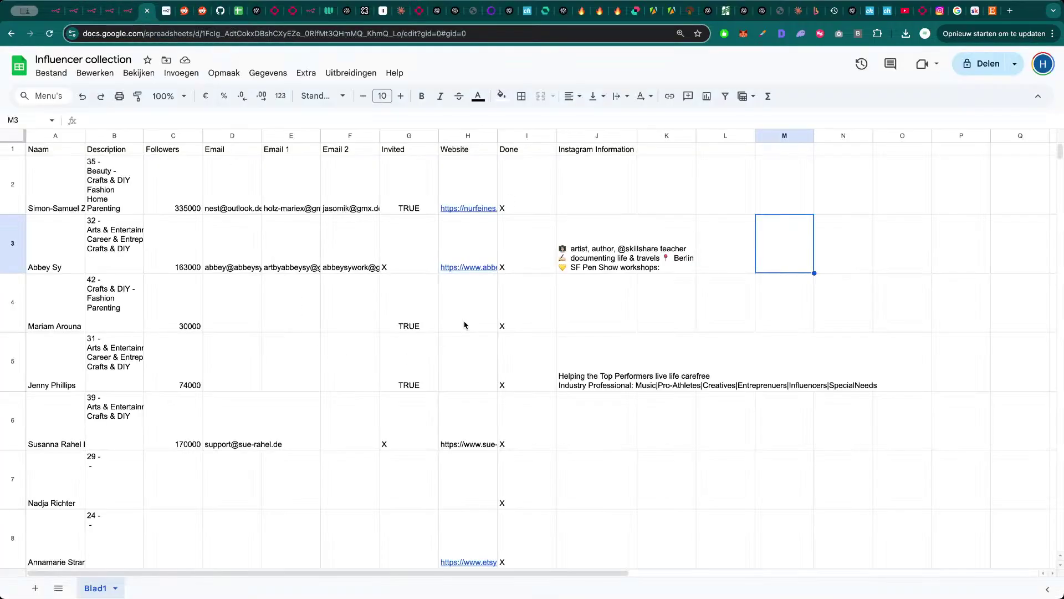
{"action": "scroll", "coordinate": [512, 436], "scroll_direction": "down", "scroll_amount": 2}
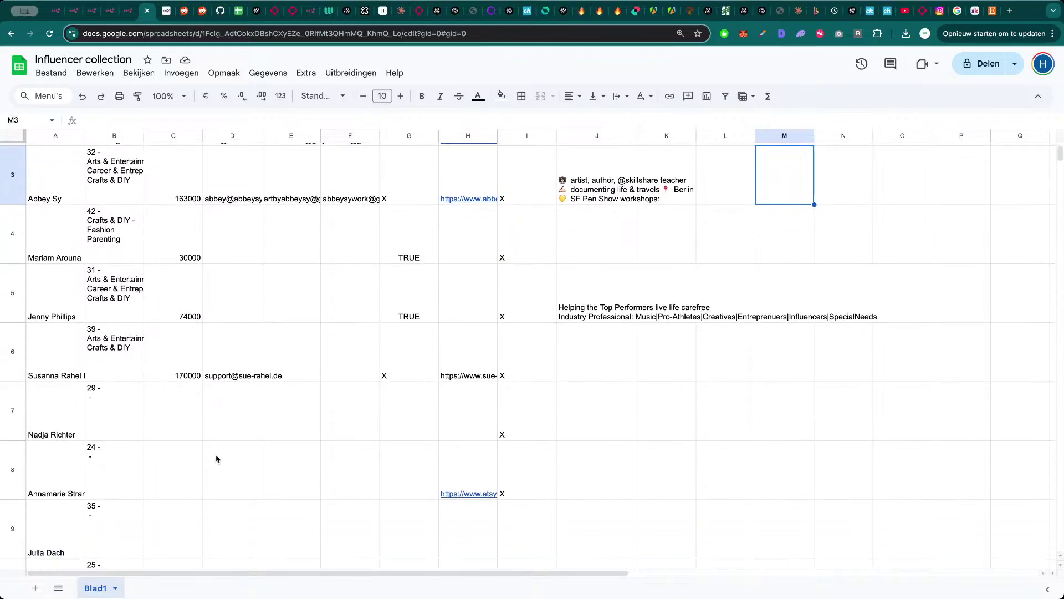
{"action": "left_click", "coordinate": [472, 482]}
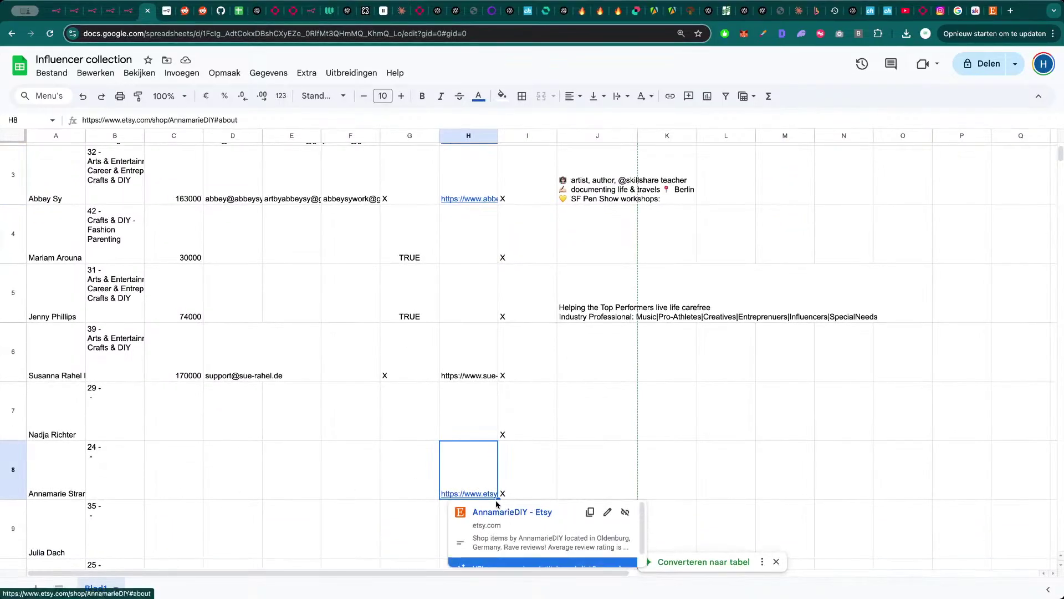
{"action": "scroll", "coordinate": [405, 477], "scroll_direction": "down", "scroll_amount": 1}
{"action": "left_click", "coordinate": [169, 467]}
{"action": "left_click", "coordinate": [297, 463]}
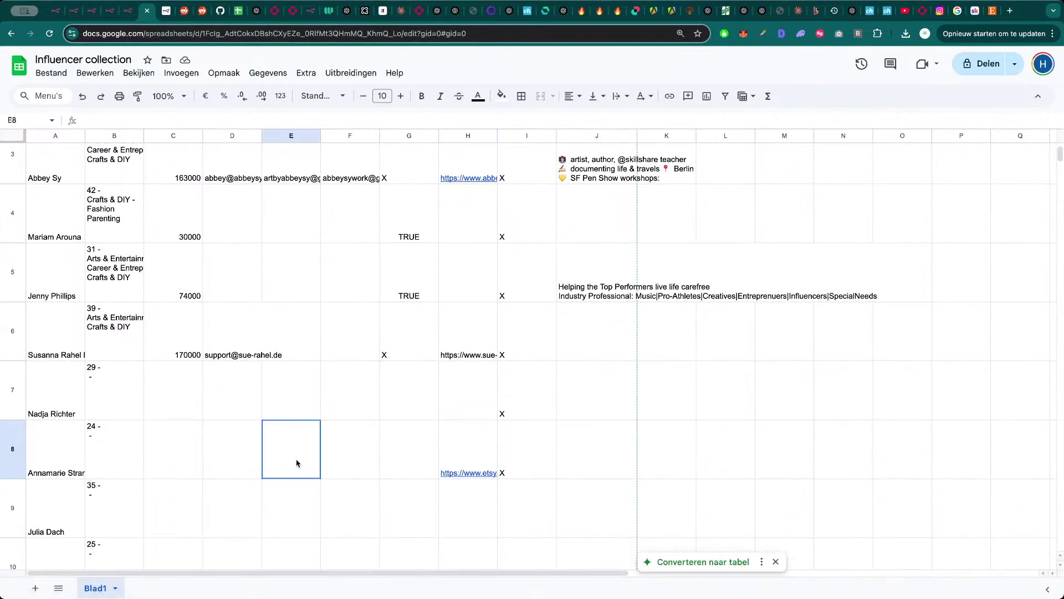
{"action": "left_click", "coordinate": [542, 454]}
{"action": "left_click", "coordinate": [342, 456]}
{"action": "key", "text": "ctrl+shift+Tab"}
{"action": "key", "text": "ctrl+shift+Tab"}
{"action": "key", "text": "ctrl+shift+Tab"}
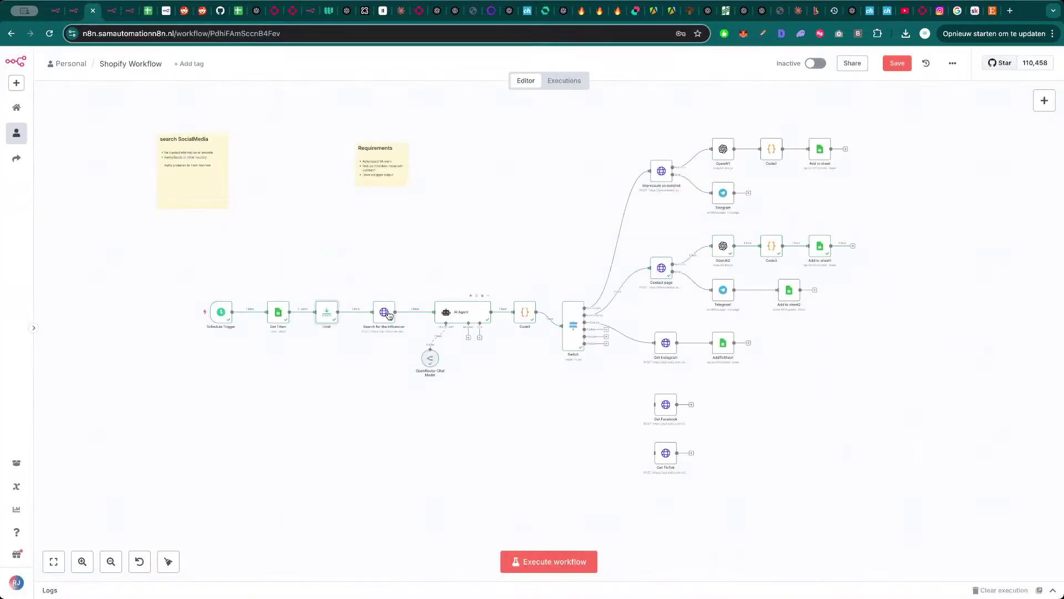
- Check the Limit output, then inspect the search query in the Search for the influencer node
{"action": "scroll", "coordinate": [481, 227], "scroll_direction": "down", "scroll_amount": 2}
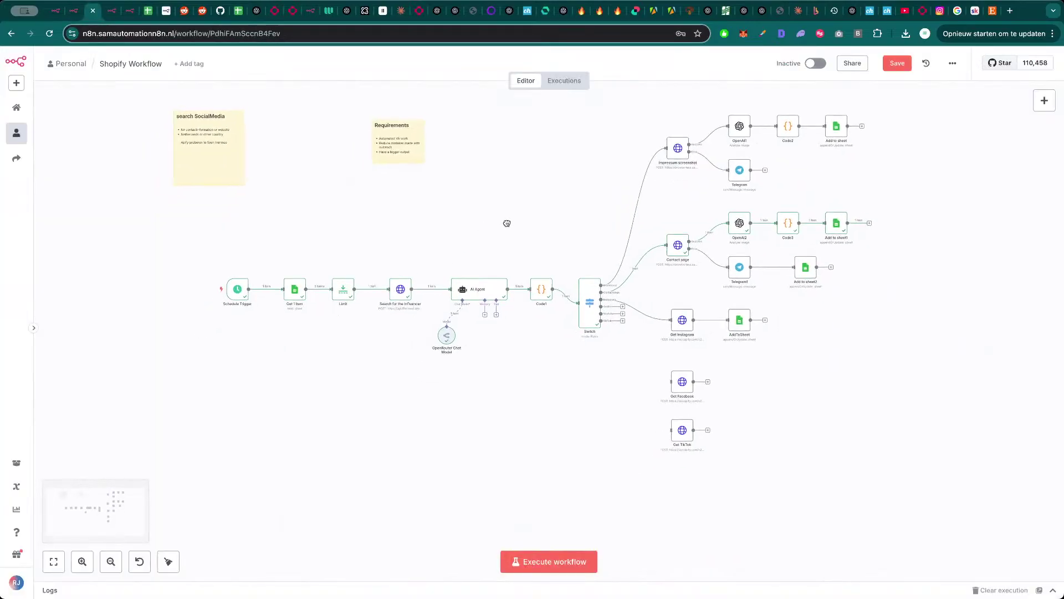
{"action": "double_click", "coordinate": [348, 286]}
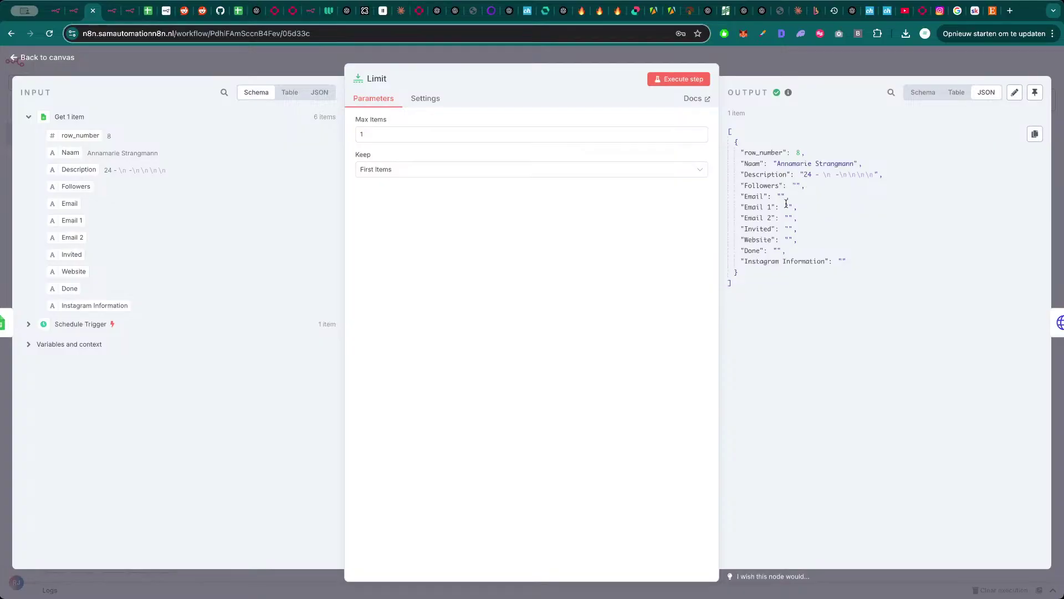
{"action": "key", "text": "Escape"}
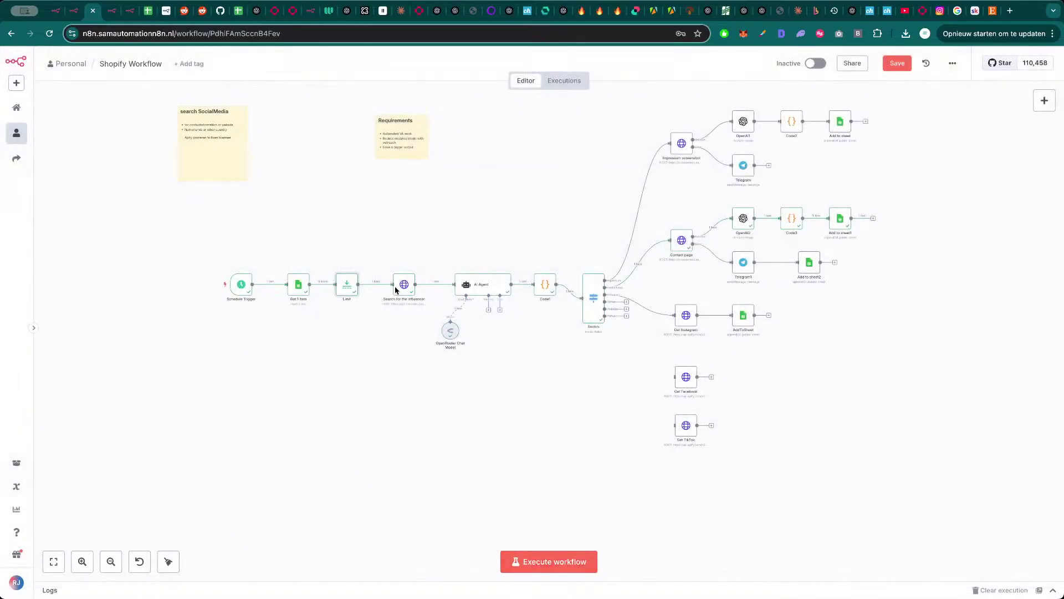
{"action": "left_click", "coordinate": [396, 288]}
{"action": "key", "text": "Return"}
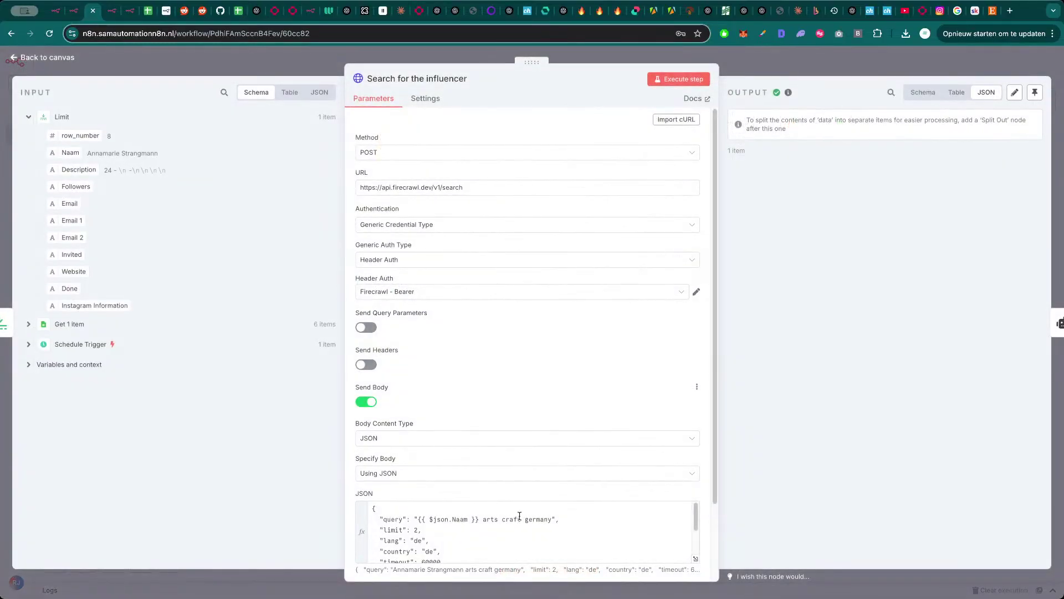
{"action": "scroll", "coordinate": [504, 519], "scroll_direction": "down", "scroll_amount": 1}
{"action": "scroll", "coordinate": [503, 524], "scroll_direction": "up", "scroll_amount": 1}
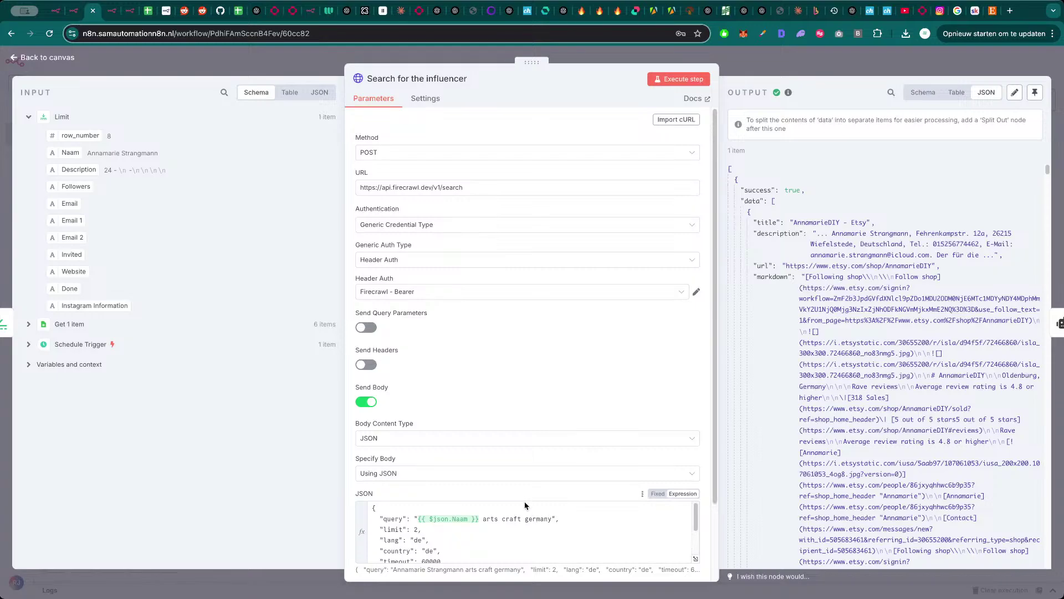
{"action": "left_click", "coordinate": [551, 519]}
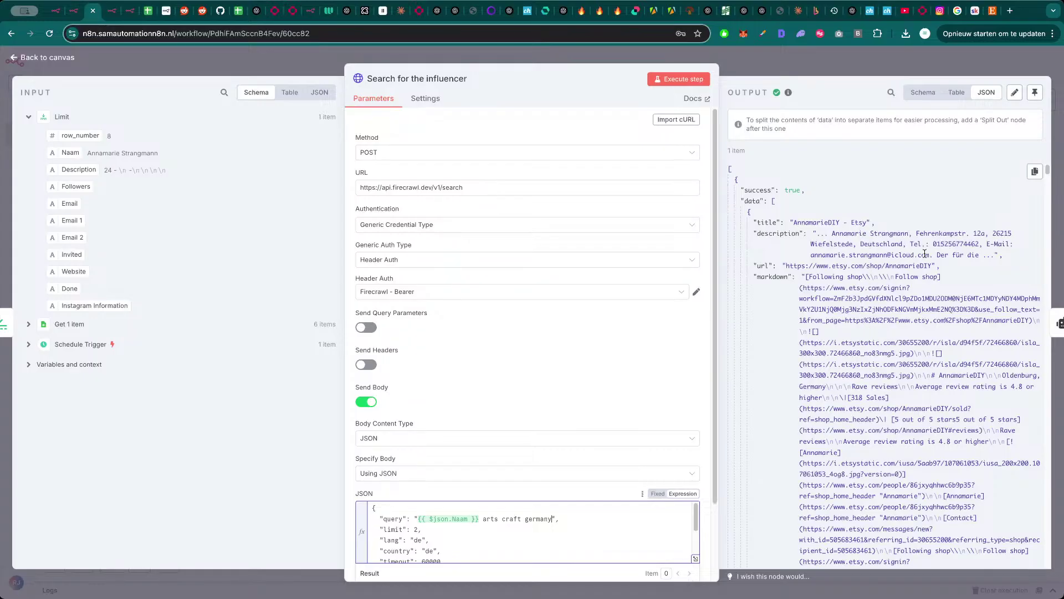
- Open the second Firecrawl result's linktr.ee URL in a new browser tab
{"action": "left_click_drag", "start_coordinate": [924, 253], "coordinate": [813, 255]}
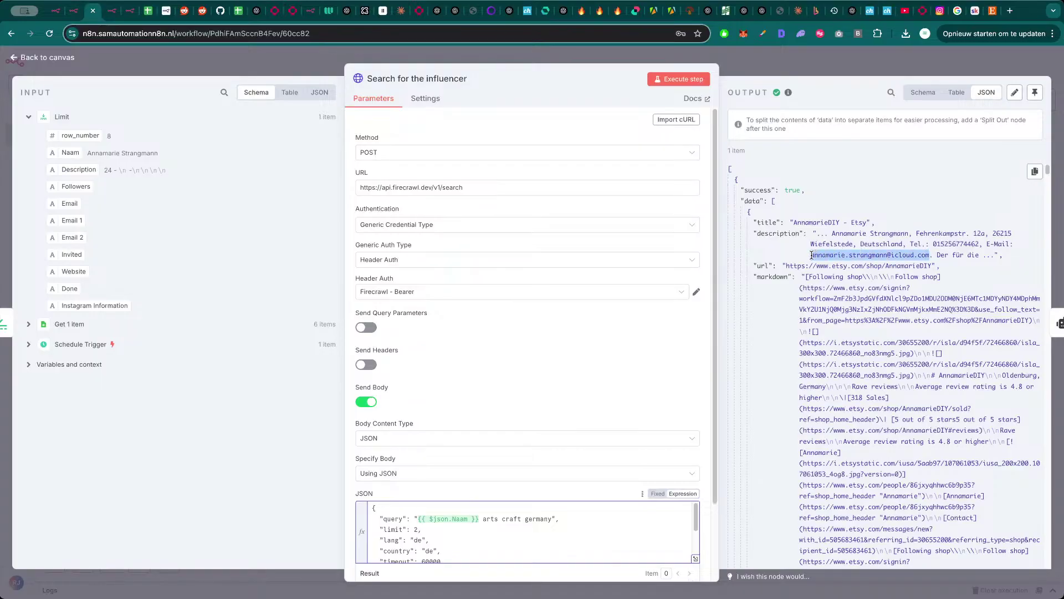
{"action": "scroll", "coordinate": [859, 315], "scroll_direction": "down", "scroll_amount": 10}
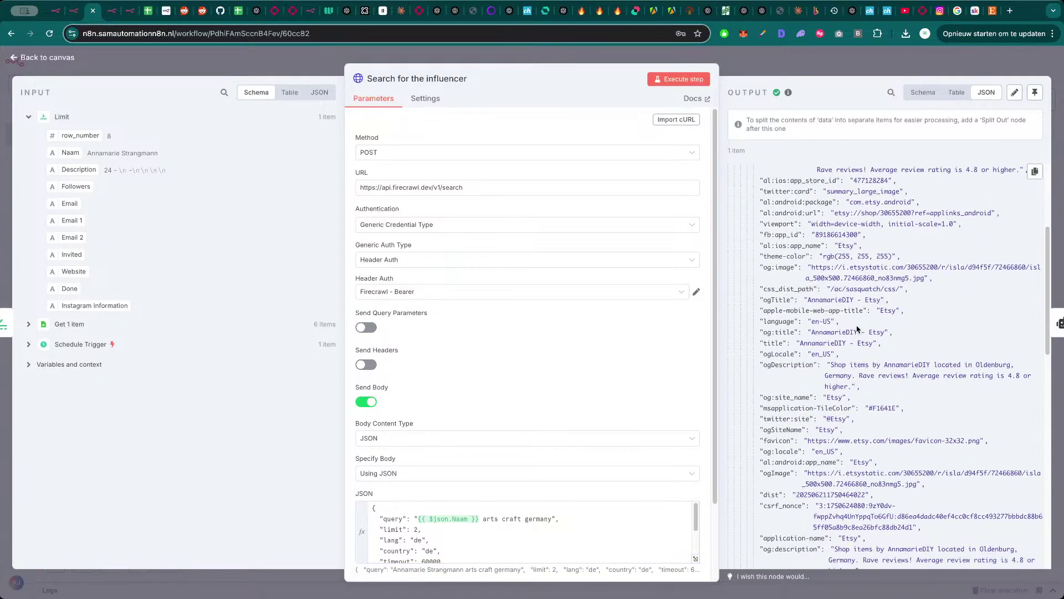
{"action": "scroll", "coordinate": [855, 331], "scroll_direction": "down", "scroll_amount": 8}
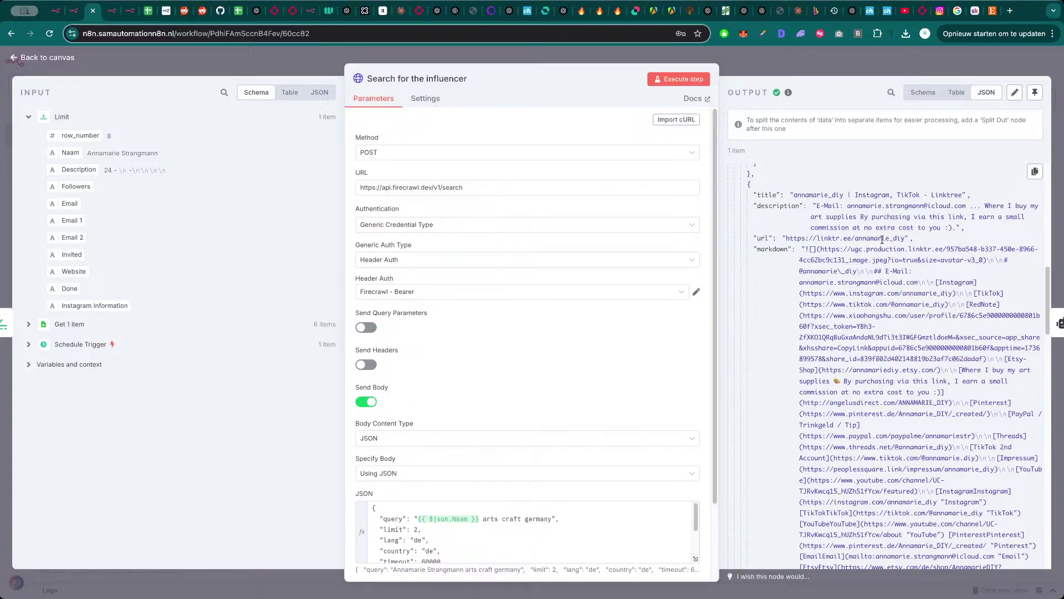
{"action": "left_click_drag", "start_coordinate": [905, 234], "coordinate": [787, 241]}
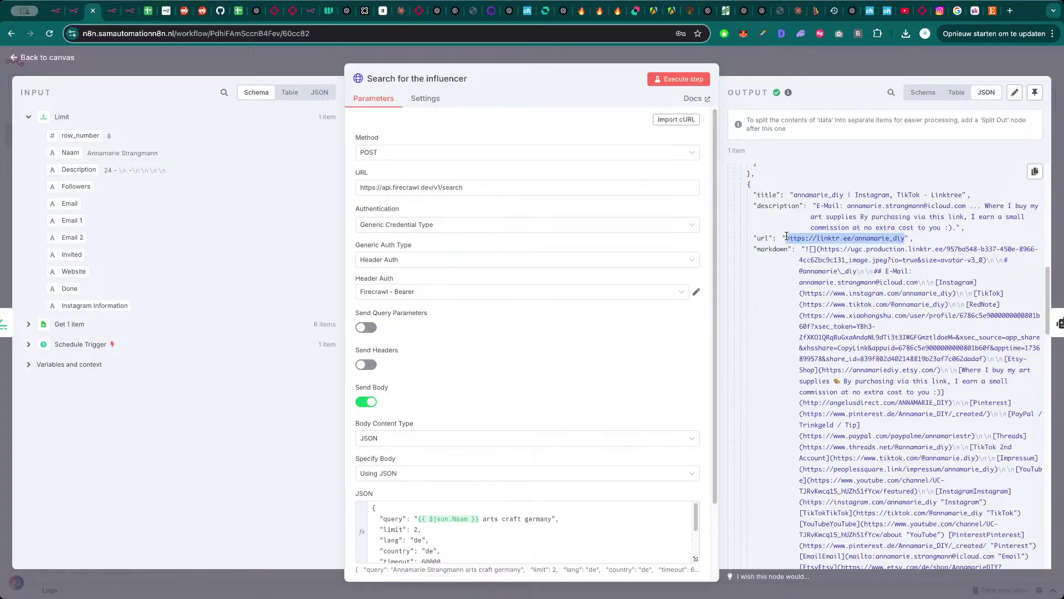
{"action": "key", "text": "super+c"}
{"action": "key", "text": "super+t"}
{"action": "key", "text": "super+v"}
{"action": "key", "text": "Return"}
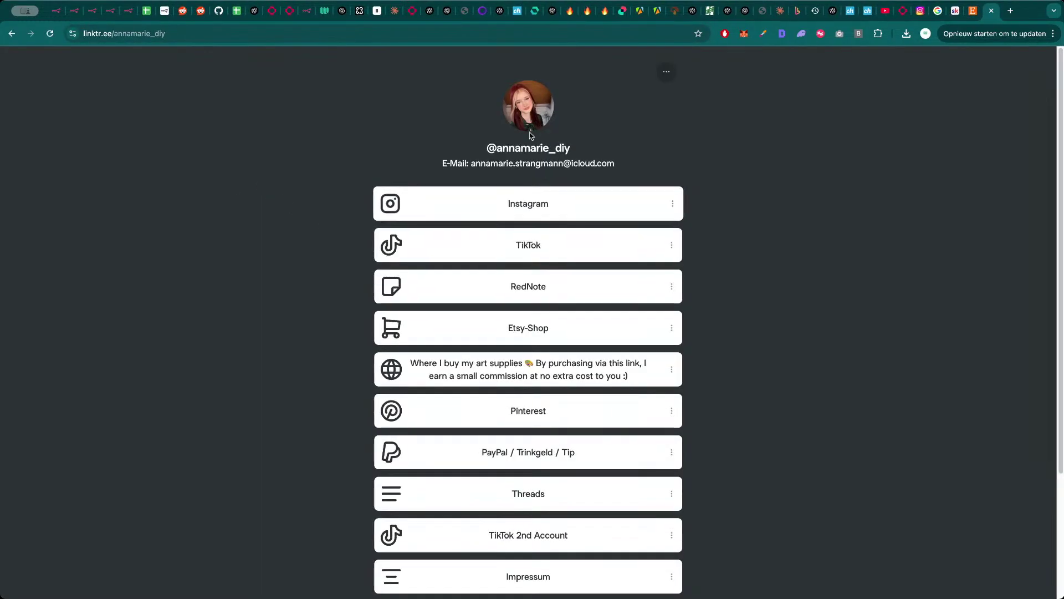
- Follow the Instagram link on the influencer's Linktree page
{"action": "left_click", "coordinate": [535, 209]}
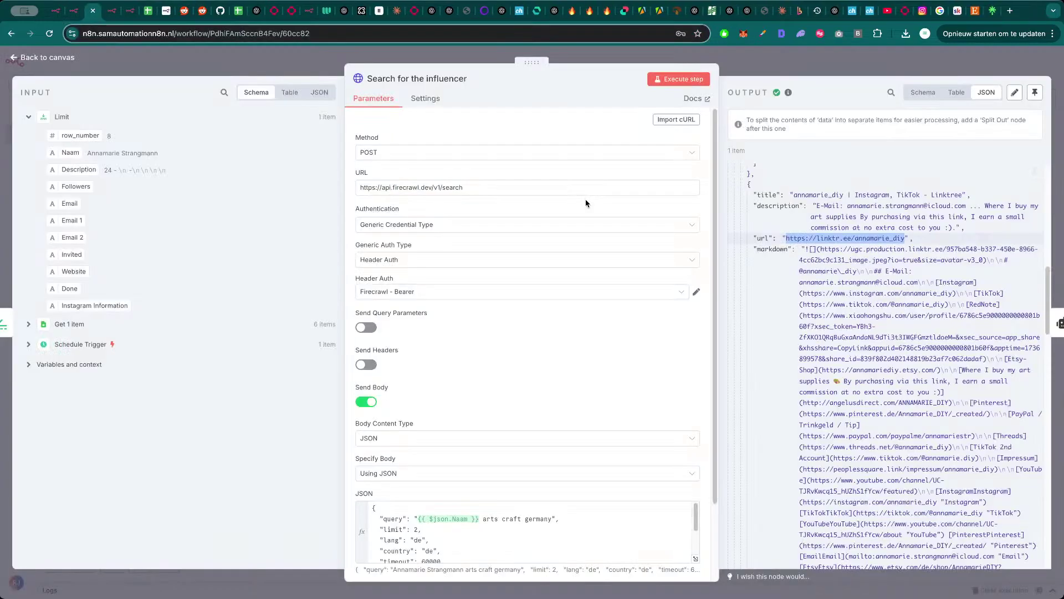
- Add a 'Search results' heading to the AI Agent prompt in the expression editor
{"action": "key", "text": "Escape"}
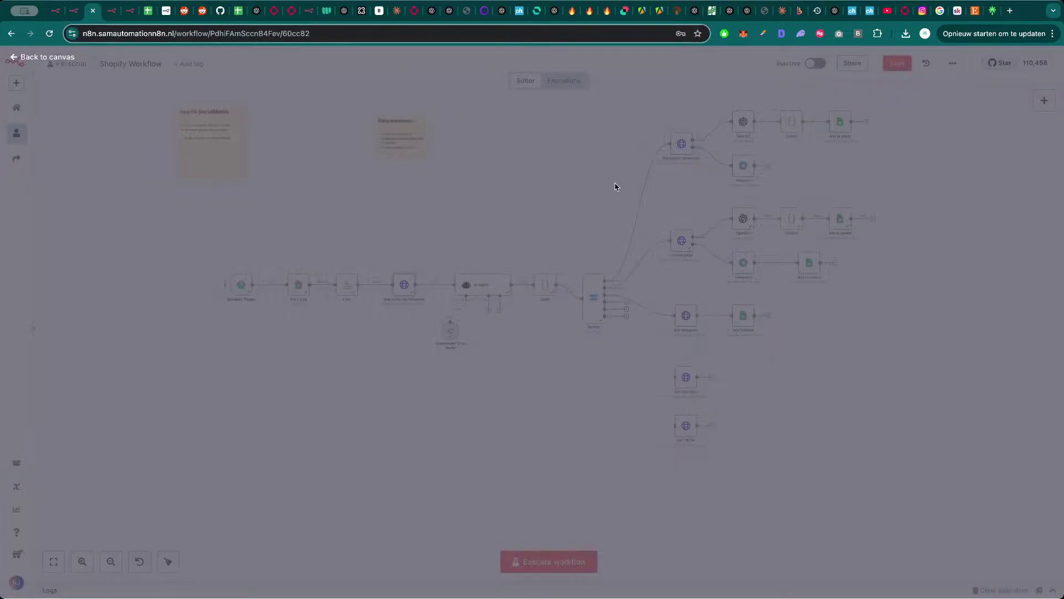
{"action": "double_click", "coordinate": [486, 283]}
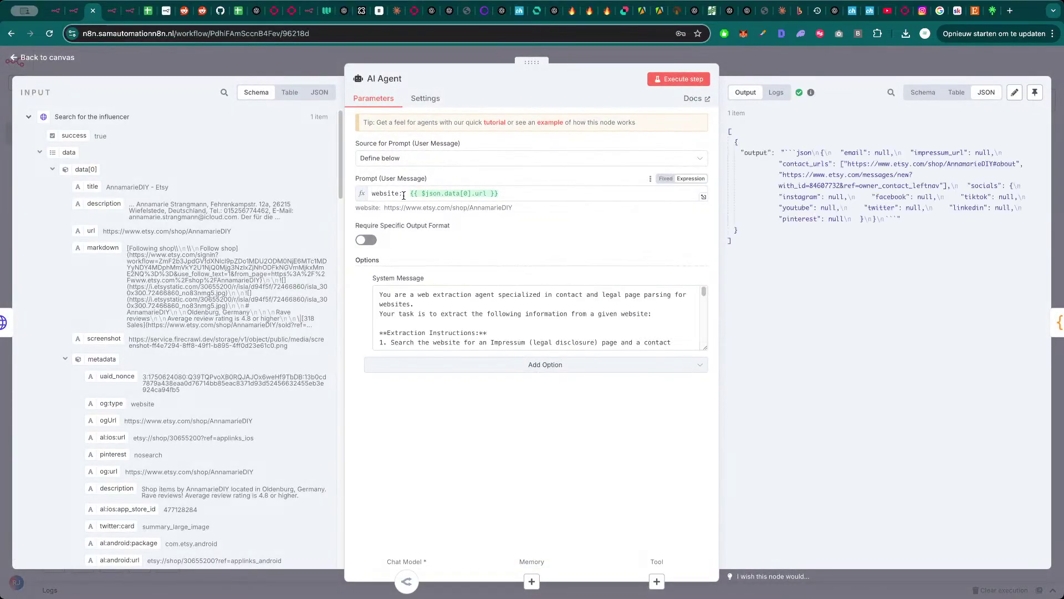
{"action": "left_click", "coordinate": [702, 197]}
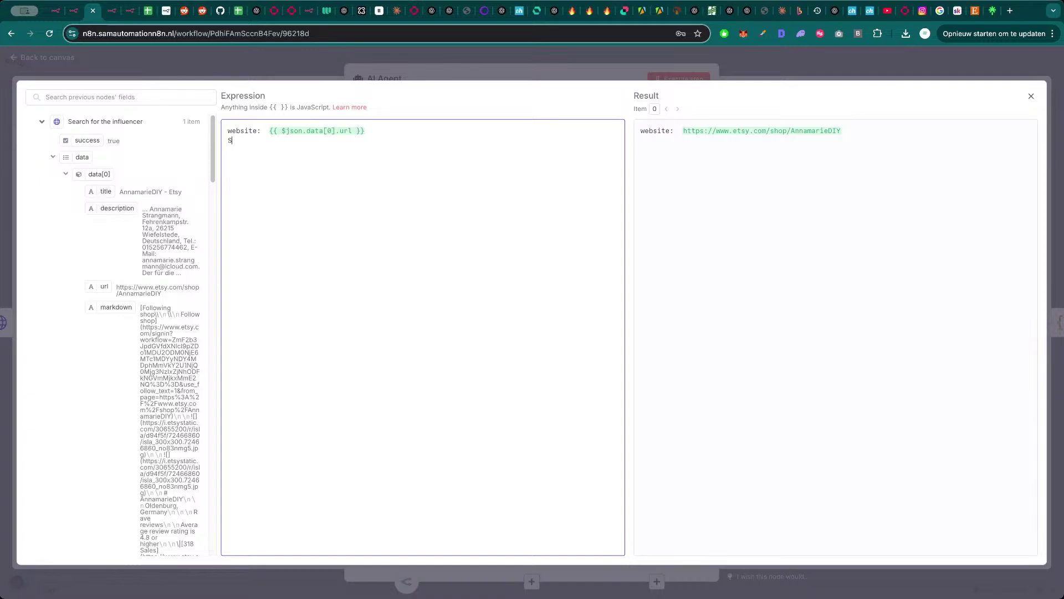
{"action": "type", "text": "earch results:"}
- Insert data[0].markdown and data[1].markdown into the prompt, labelled 'First 1' and 'First 2'
{"action": "scroll", "coordinate": [123, 307], "scroll_direction": "down", "scroll_amount": 12}
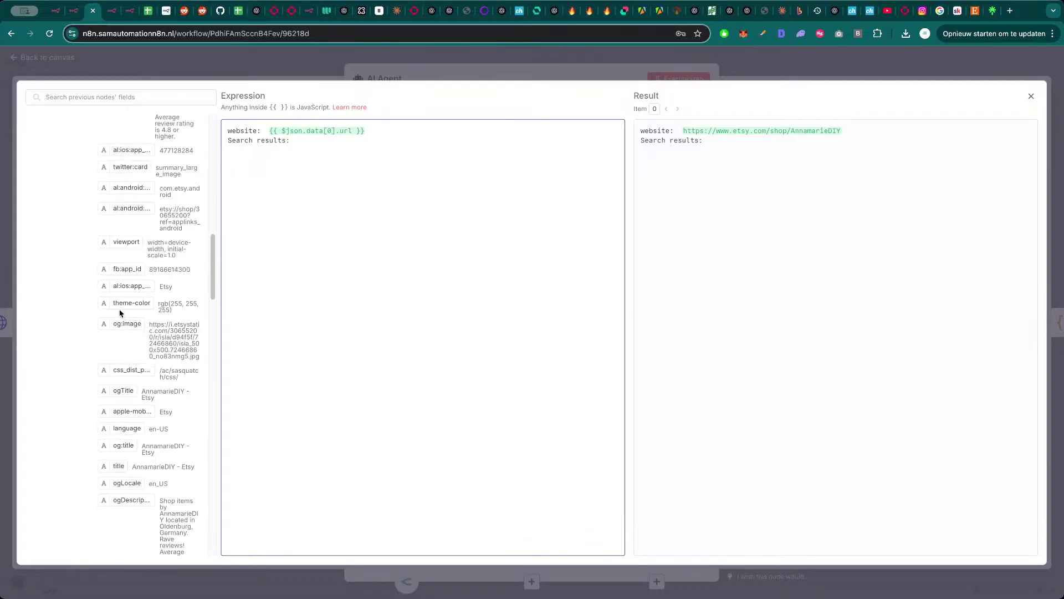
{"action": "scroll", "coordinate": [119, 303], "scroll_direction": "up", "scroll_amount": 8}
{"action": "scroll", "coordinate": [118, 288], "scroll_direction": "up", "scroll_amount": 5}
{"action": "left_click_drag", "start_coordinate": [118, 306], "coordinate": [289, 196]}
{"action": "scroll", "coordinate": [112, 352], "scroll_direction": "down", "scroll_amount": 10}
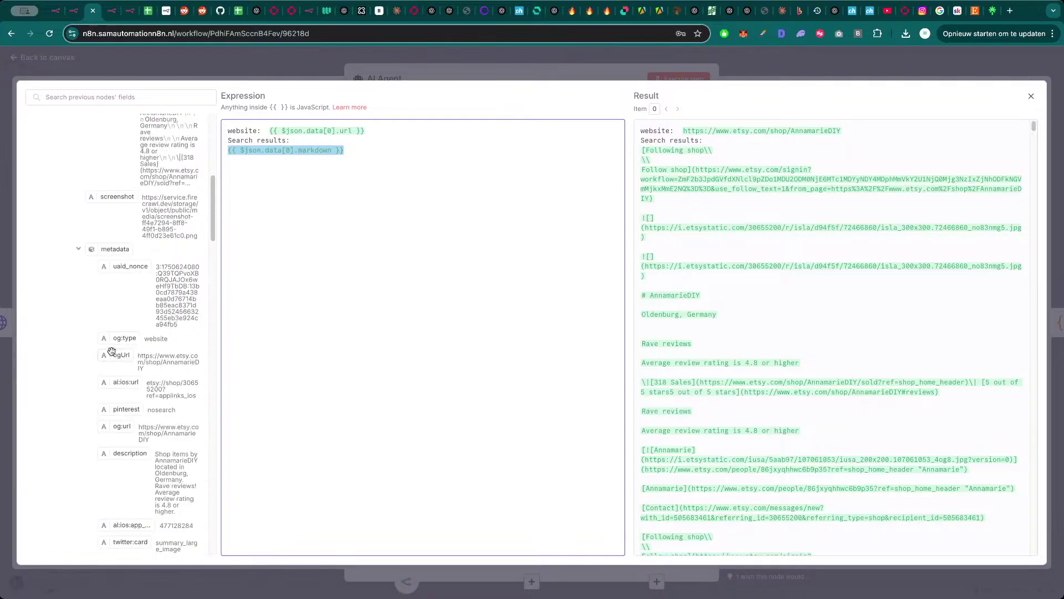
{"action": "scroll", "coordinate": [113, 360], "scroll_direction": "down", "scroll_amount": 10}
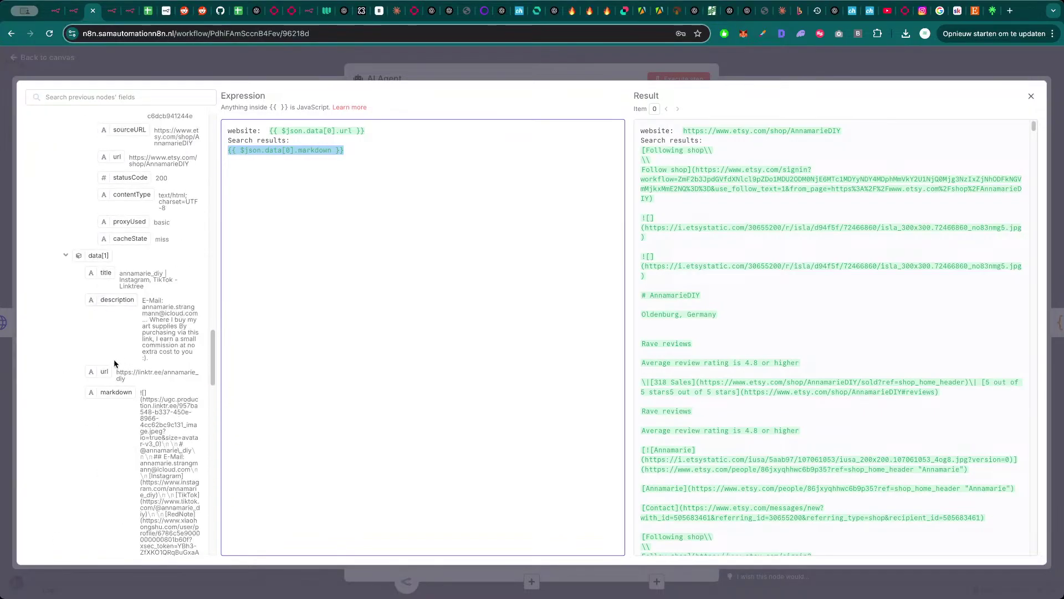
{"action": "left_click_drag", "start_coordinate": [113, 392], "coordinate": [344, 178]}
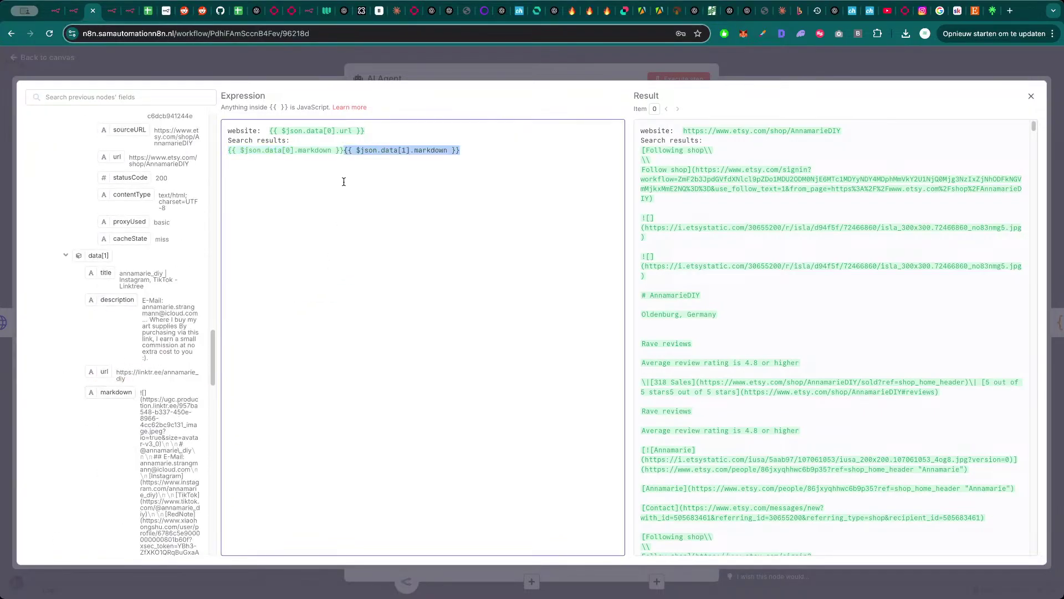
{"action": "left_click", "coordinate": [344, 151]}
{"action": "key", "text": "Return"}
{"action": "key", "text": "Return"}
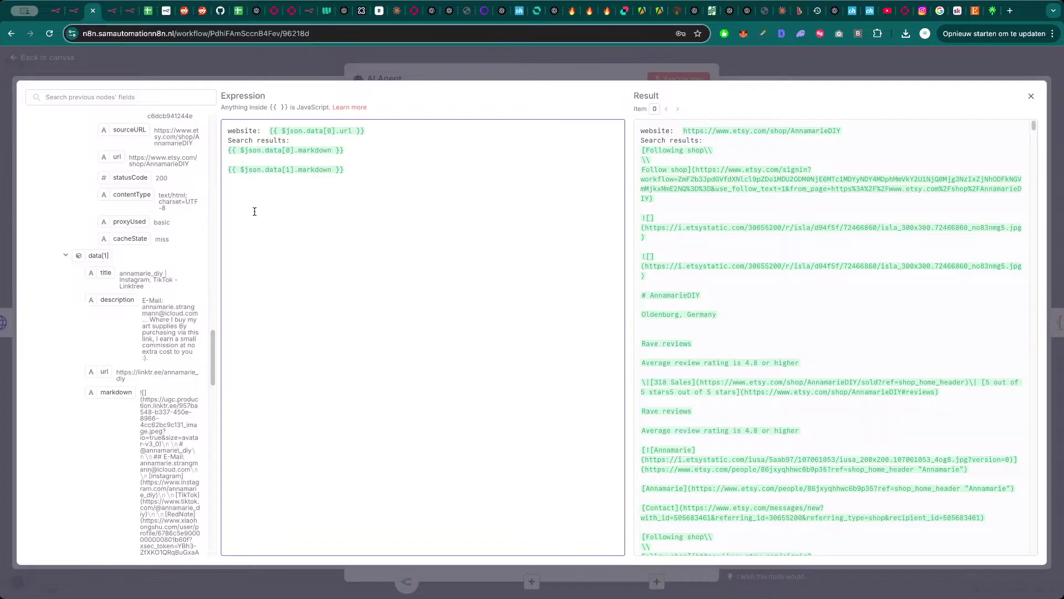
{"action": "type", "text": "First 1: "}
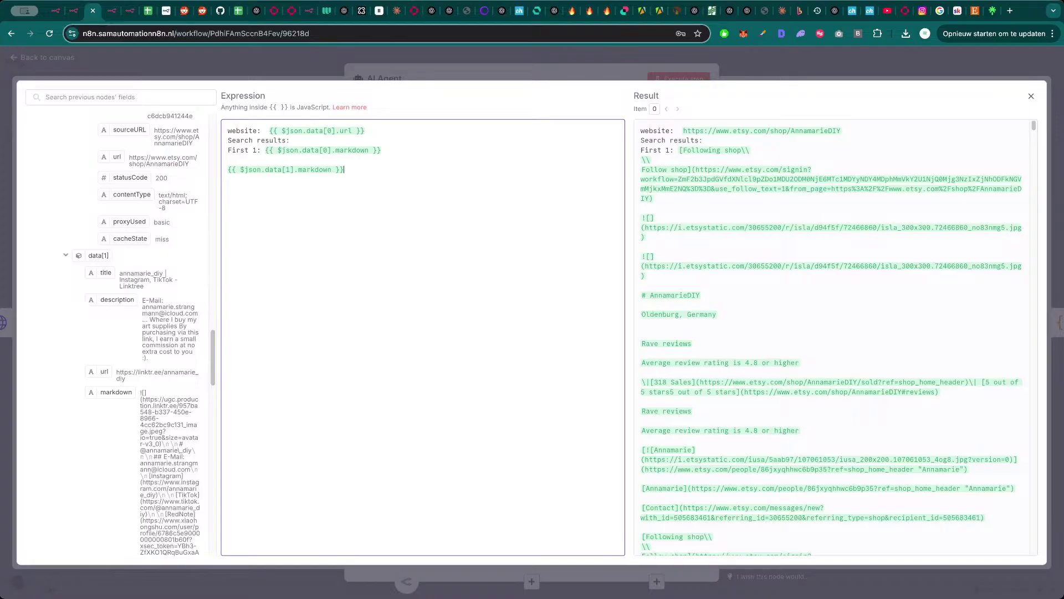
{"action": "type", "text": "First 2:"}
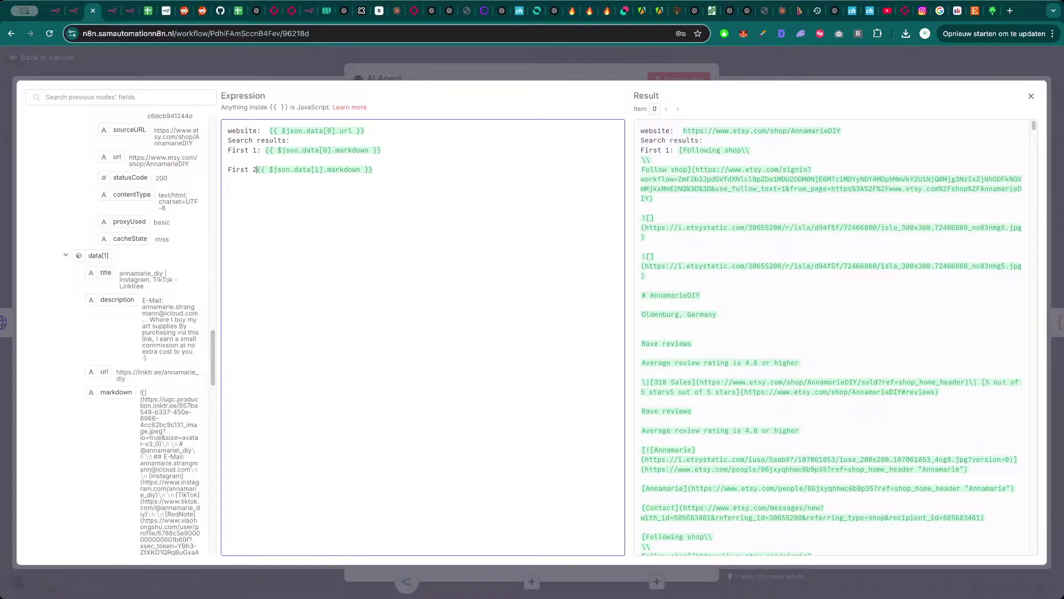
{"action": "left_click", "coordinate": [361, 57]}
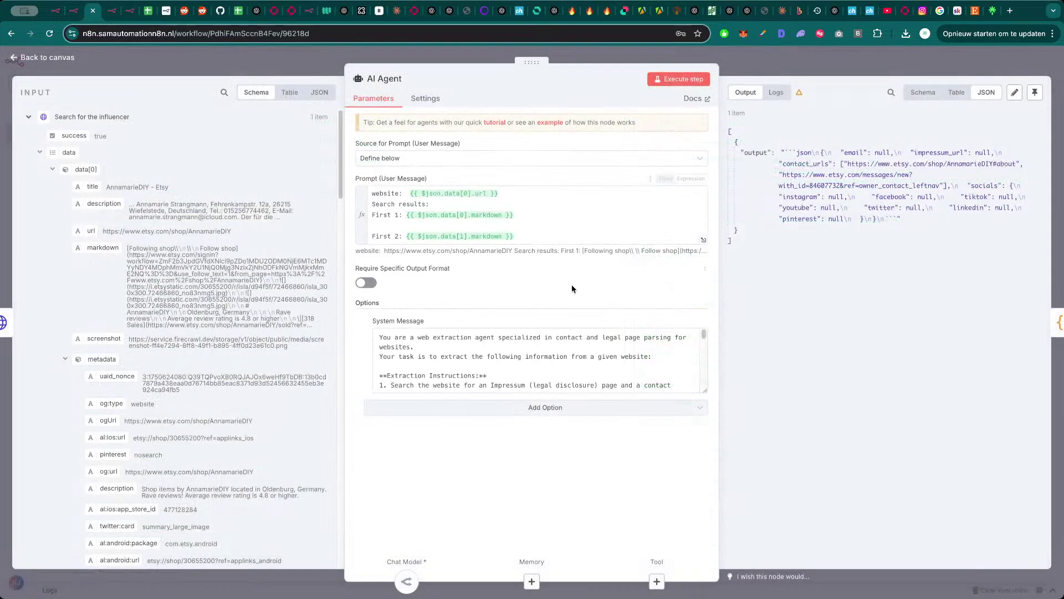
- Switch the AI Agent's system message to an expression and edit it in the full editor
{"action": "left_click", "coordinate": [575, 349]}
{"action": "key", "text": "ctrl+a"}
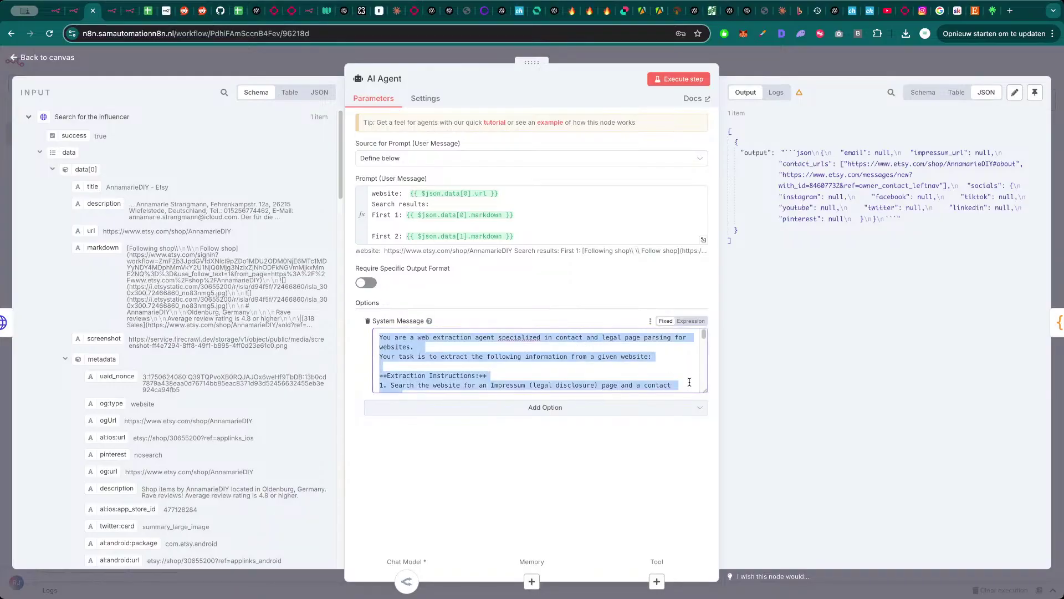
{"action": "left_click", "coordinate": [690, 321]}
{"action": "left_click", "coordinate": [703, 389]}
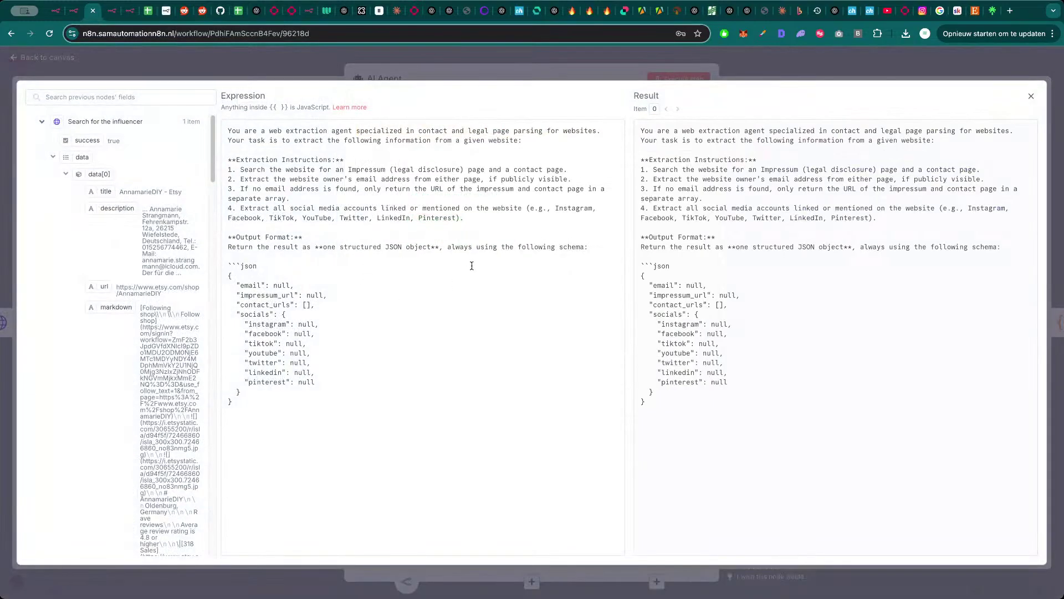
{"action": "left_click", "coordinate": [466, 407]}
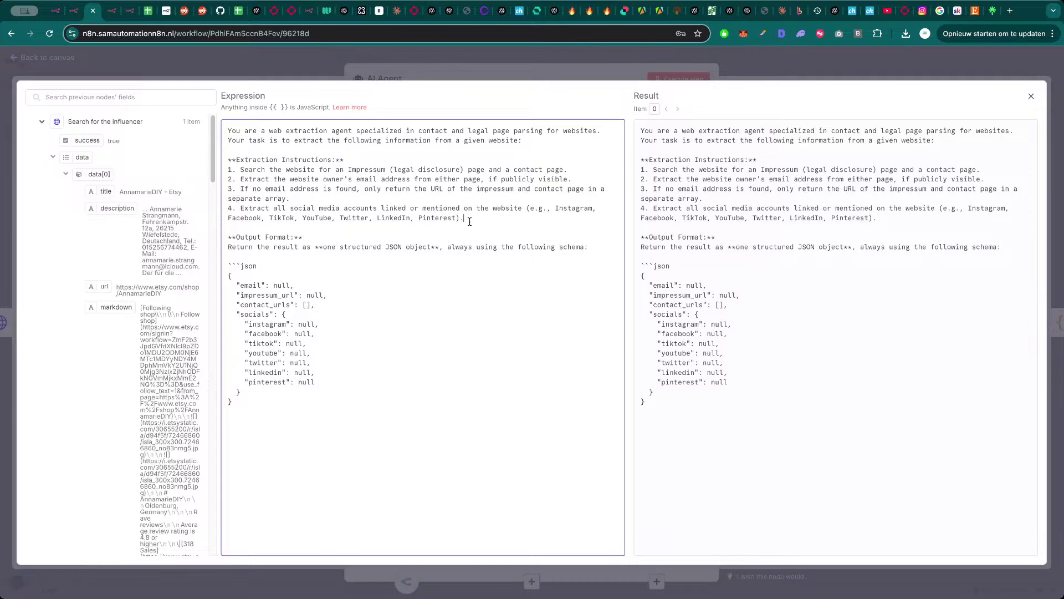
{"action": "key", "text": "Return"}
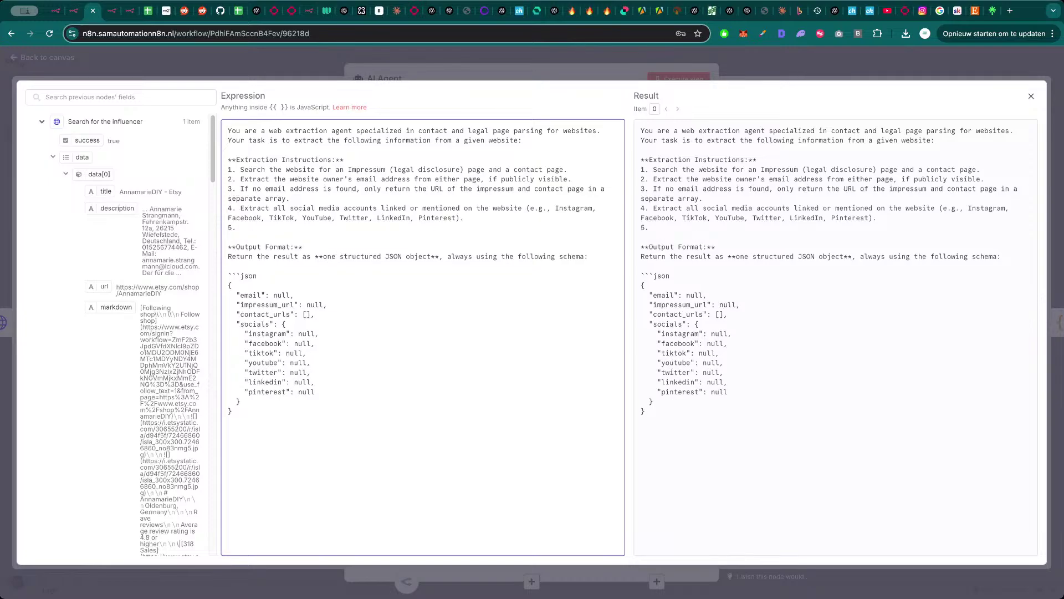
- Add instruction 5: verify the search results markdown matches the influencer, seeking colab partners for the shop
{"action": "type", "text": "5. Check the search results"}
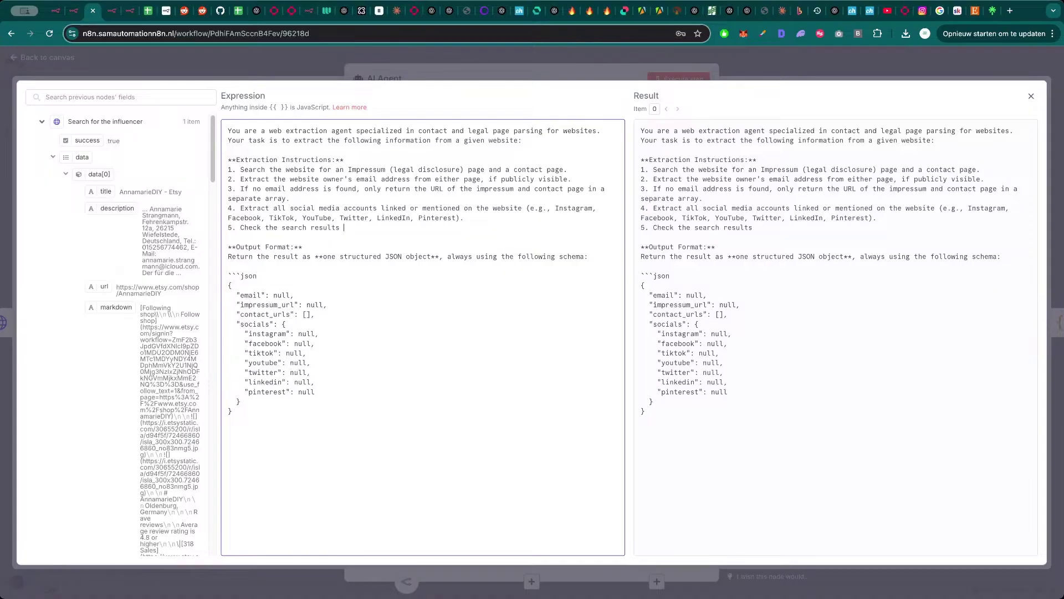
{"action": "type", "text": " mardkwoany information"}
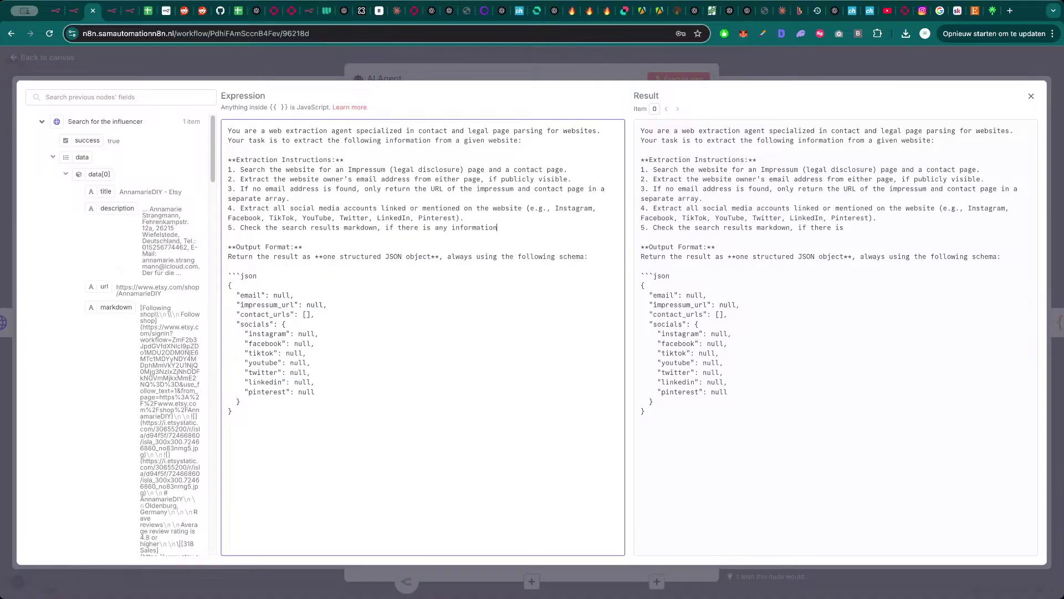
{"action": "type", "text": " about the inf"}
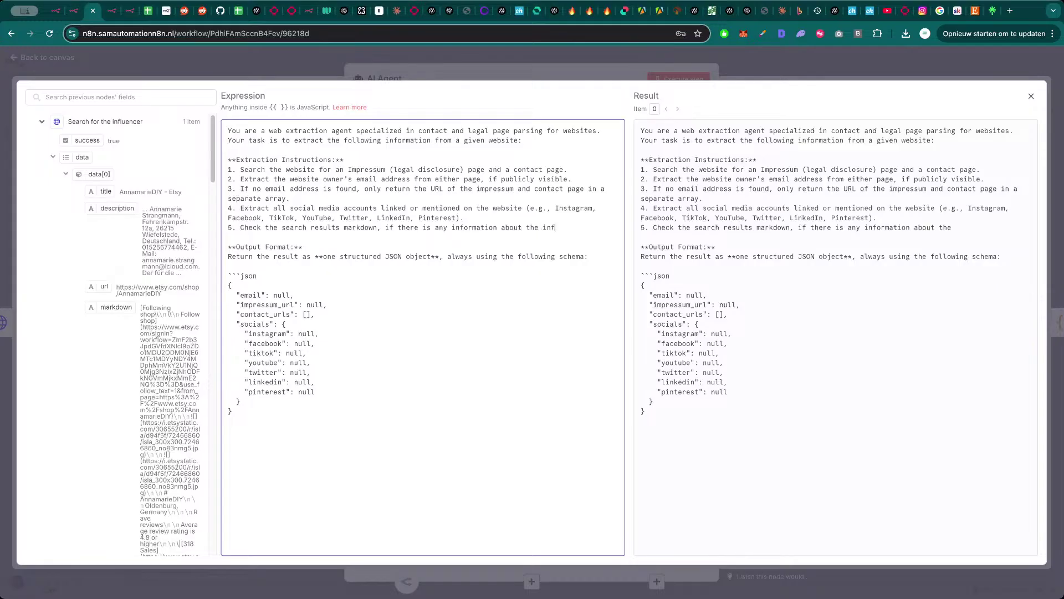
{"action": "type", "text": "leuncer we are searching f"}
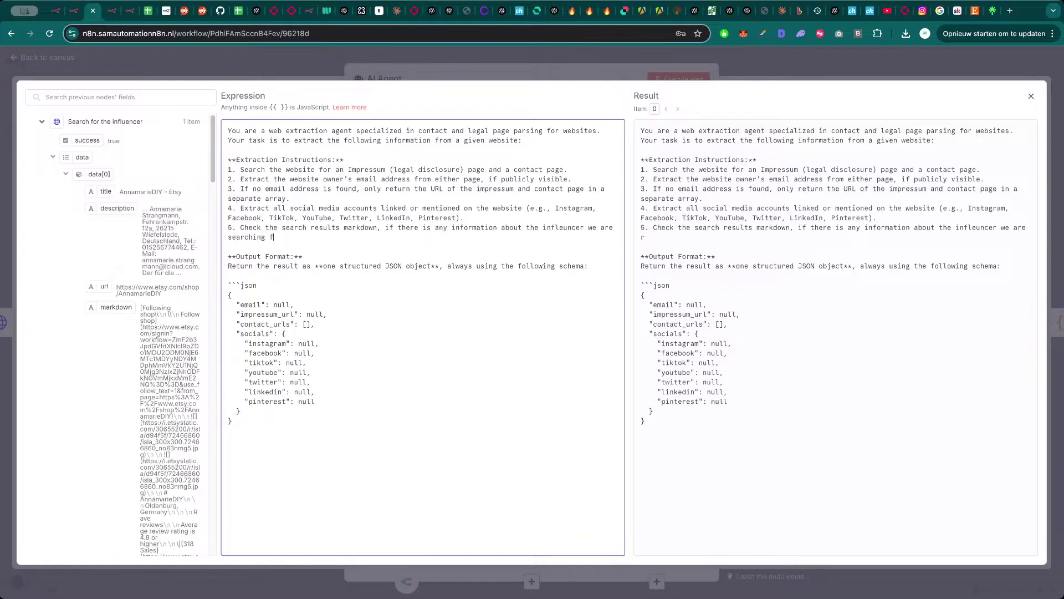
{"action": "type", "text": "or. You will have to be critical "}
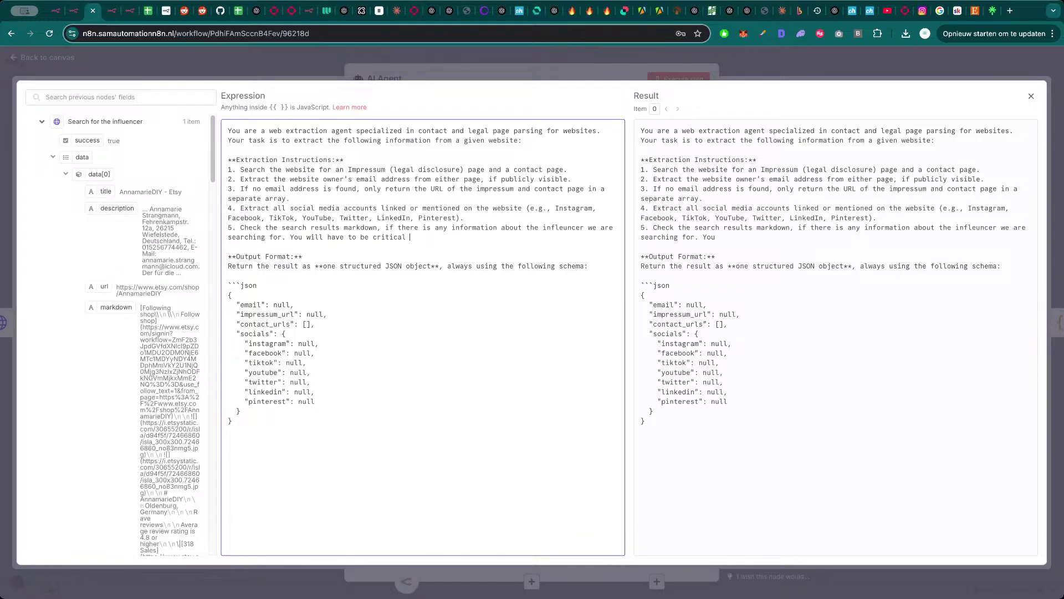
{"action": "type", "text": "and just le"}
{"action": "key", "text": "BackSpace"}
{"action": "type", "text": "t me kn"}
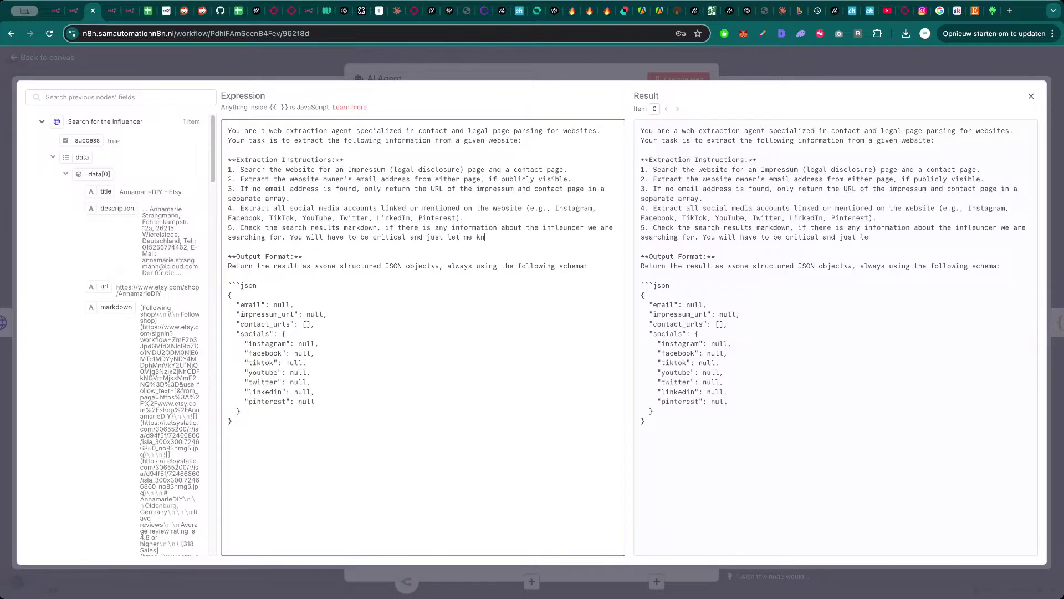
{"action": "key", "text": "BackSpace"}
{"action": "key", "text": "BackSpace"}
{"action": "key", "text": "BackSpace"}
{"action": "type", "text": "if"}
{"action": "type", "text": " the u"}
{"action": "key", "text": "BackSpace"}
{"action": "type", "text": "website we found "}
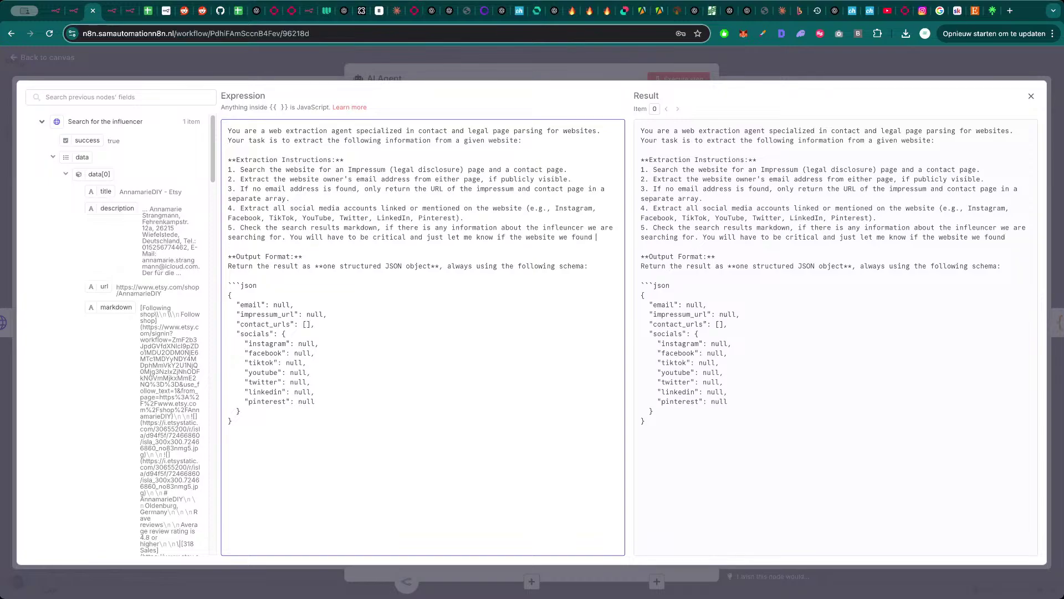
{"action": "type", "text": "is correct and "}
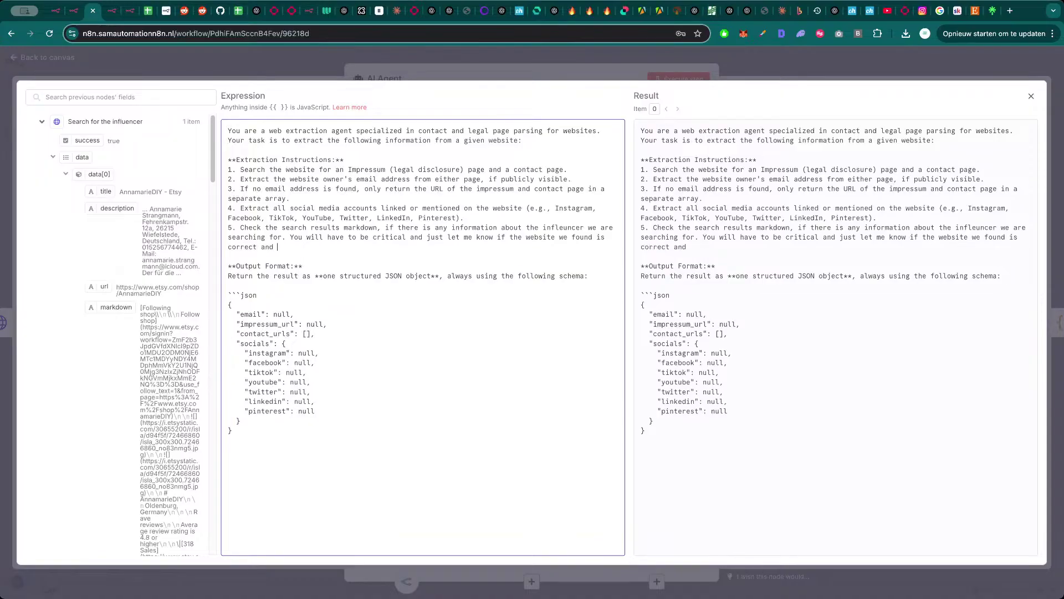
{"action": "type", "text": "corresponding with the m"}
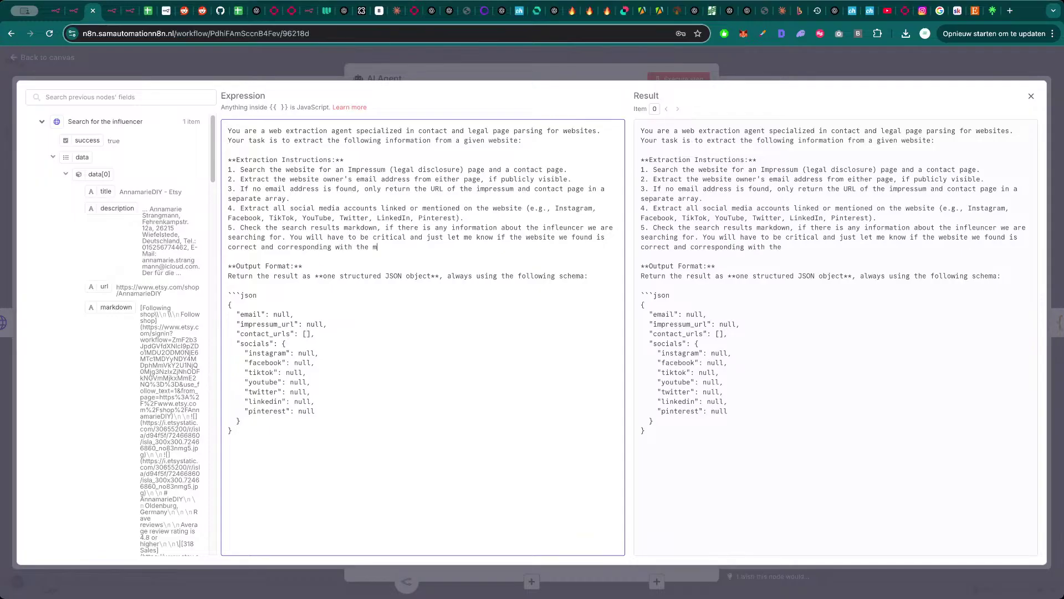
{"action": "type", "text": "ain object we have. We are looking for ger"}
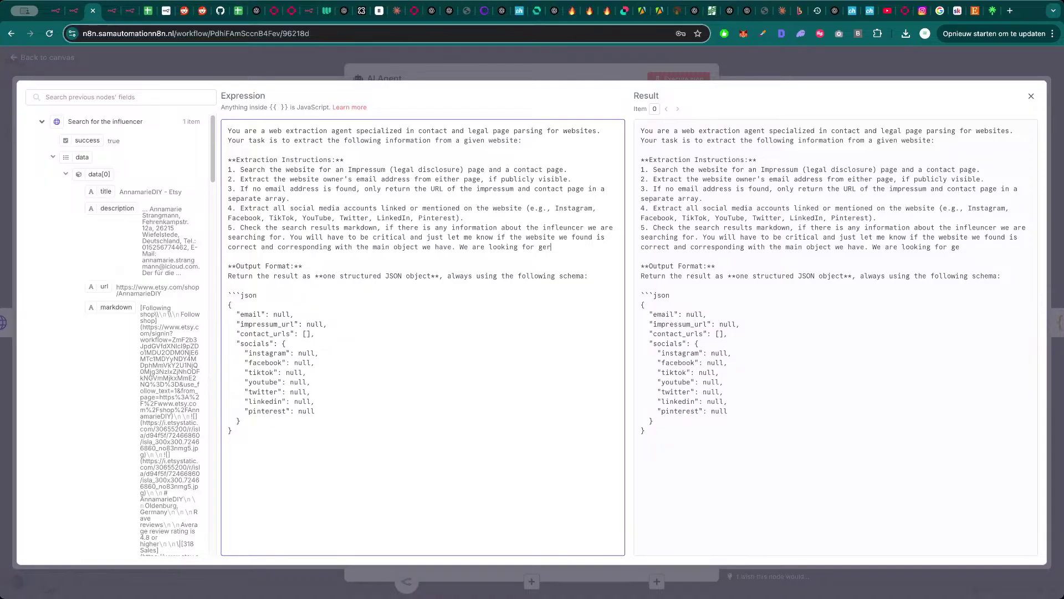
{"action": "type", "text": "many"}
{"action": "key", "text": "BackSpace"}
{"action": "type", "text": "s."}
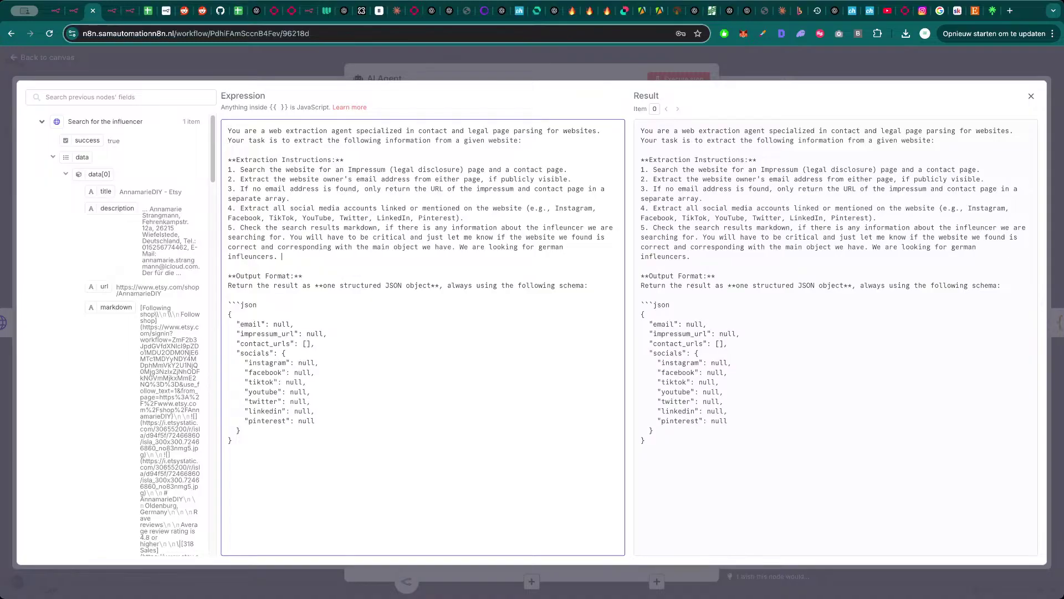
{"action": "key", "text": "BackSpace"}
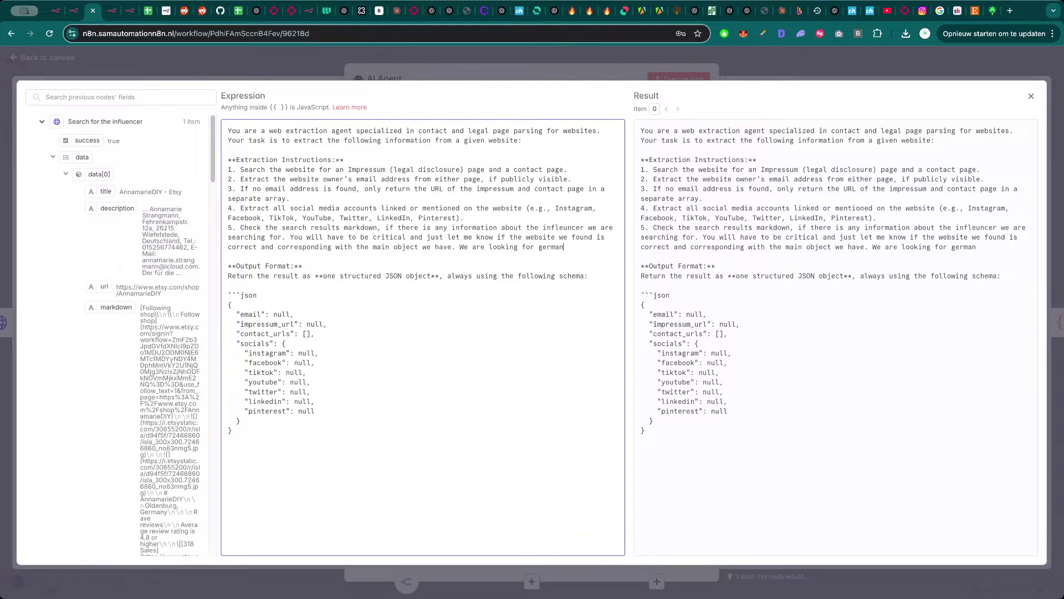
{"action": "key", "text": "BackSpace"}
{"action": "key", "text": "BackSpace"}
{"action": "key", "text": "BackSpace"}
{"action": "key", "text": "BackSpace"}
{"action": "key", "text": "BackSpace"}
{"action": "type", "text": "potential colab partner"}
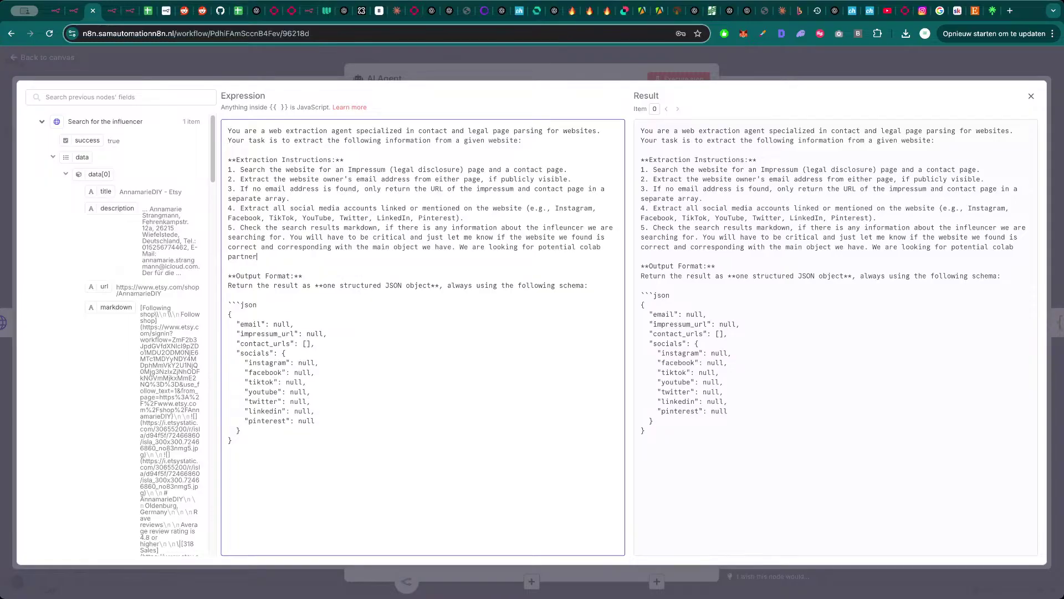
{"action": "type", "text": "s for y"}
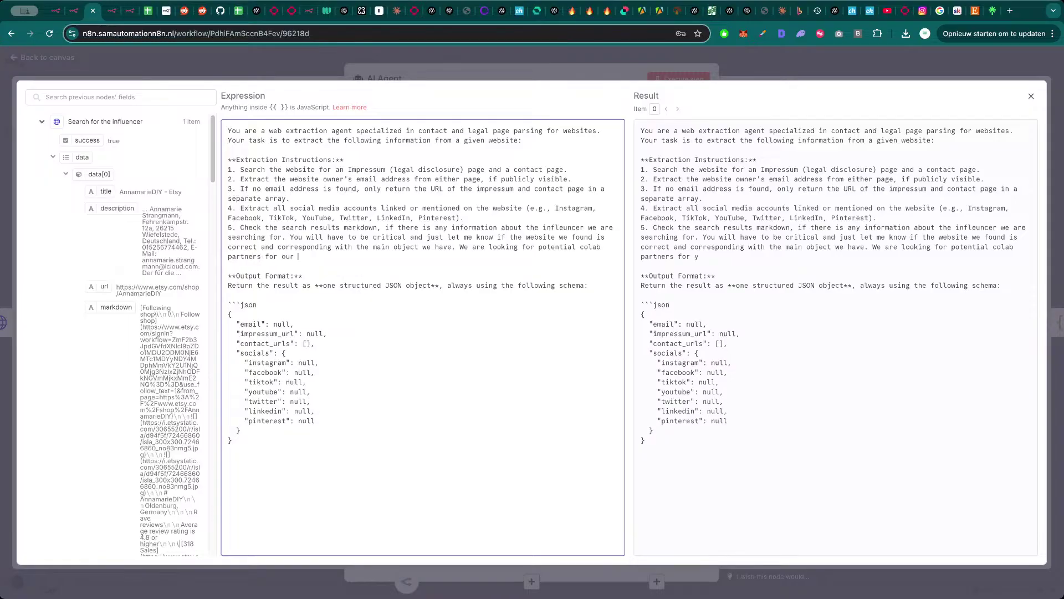
{"action": "type", "text": "shopify store."}
- Execute the AI Agent with the new instructions, then execute Code1 to parse its JSON
{"action": "left_click", "coordinate": [616, 61]}
{"action": "left_click", "coordinate": [705, 80]}
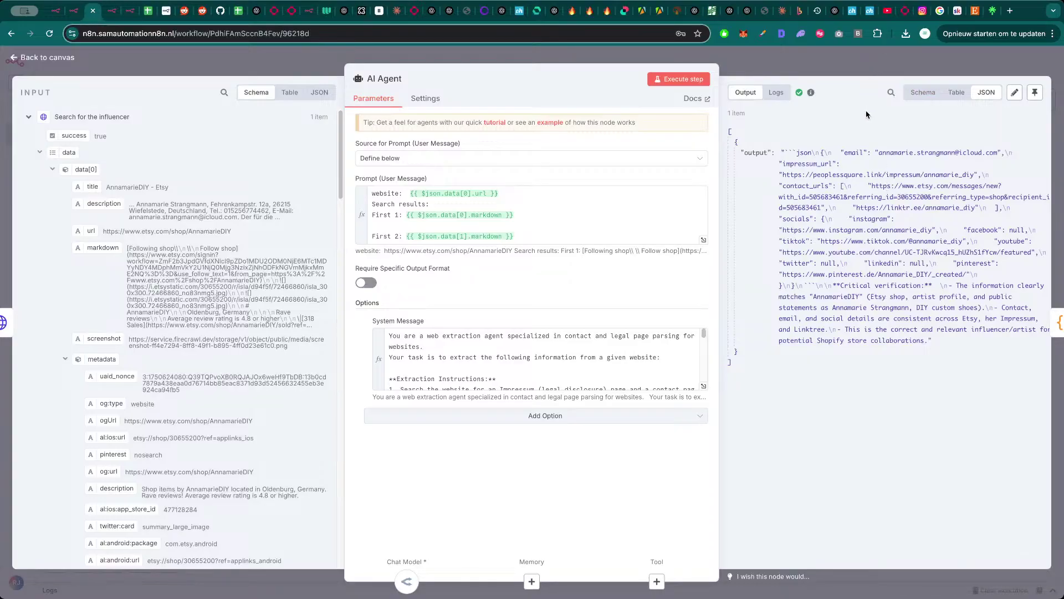
{"action": "left_click", "coordinate": [869, 75]}
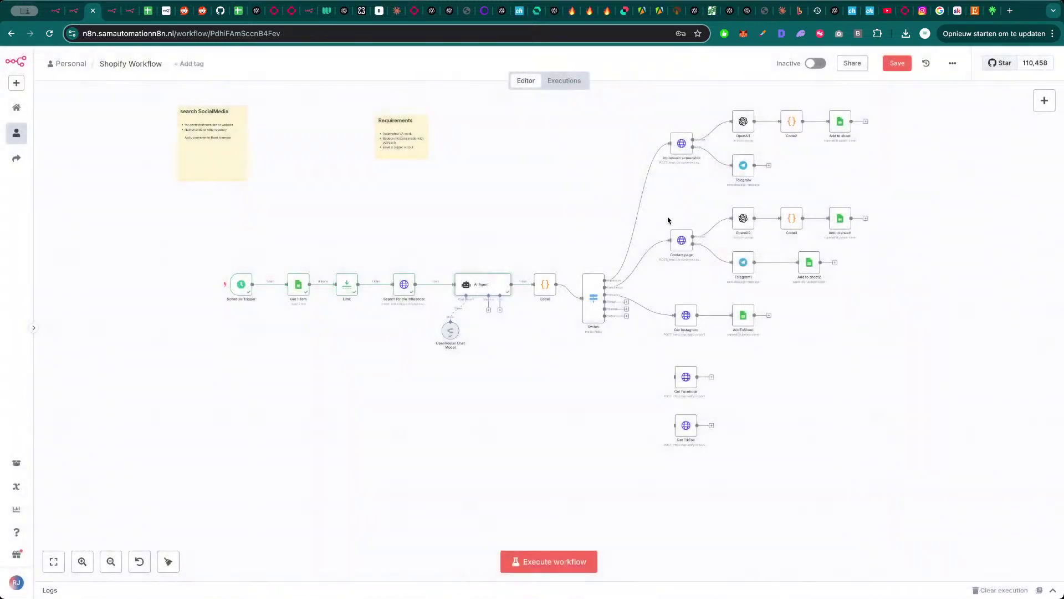
{"action": "double_click", "coordinate": [541, 285]}
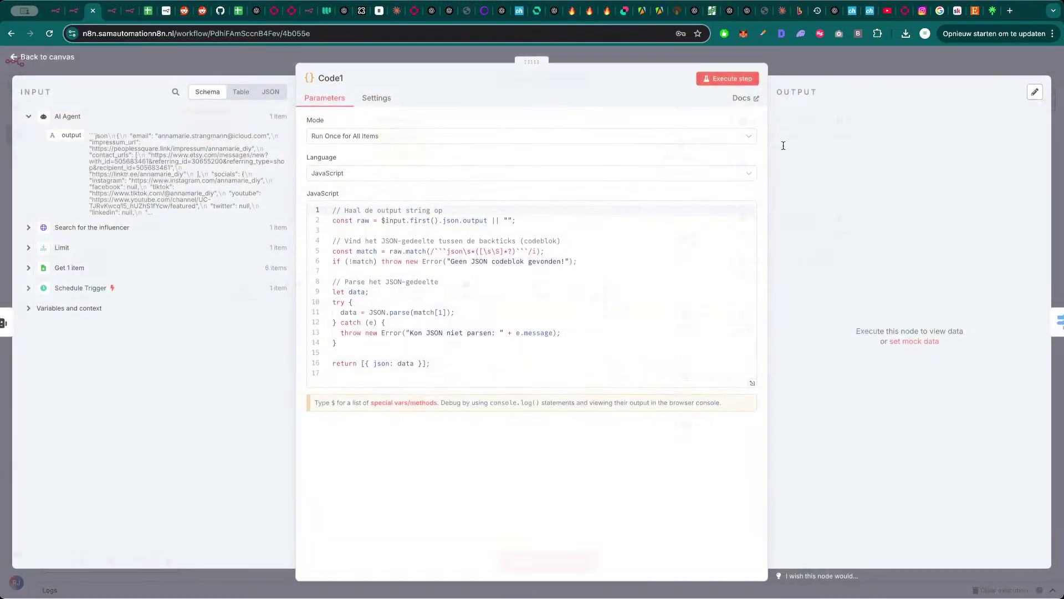
{"action": "left_click", "coordinate": [742, 79]}
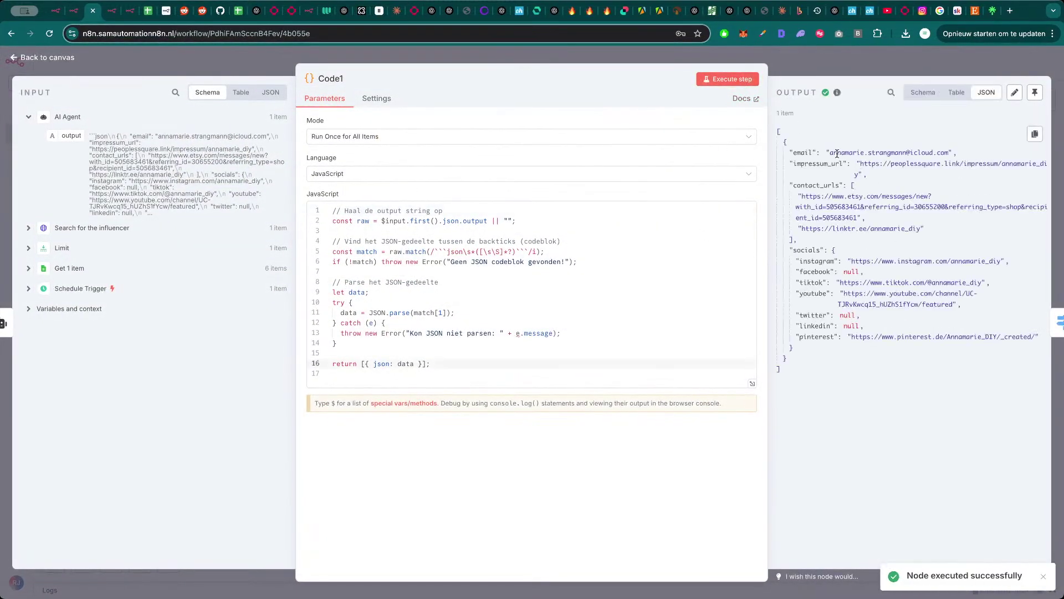
- Verify the impressum URL from Code1's output by loading it in a temporary tab
{"action": "left_click_drag", "start_coordinate": [829, 153], "coordinate": [943, 152]}
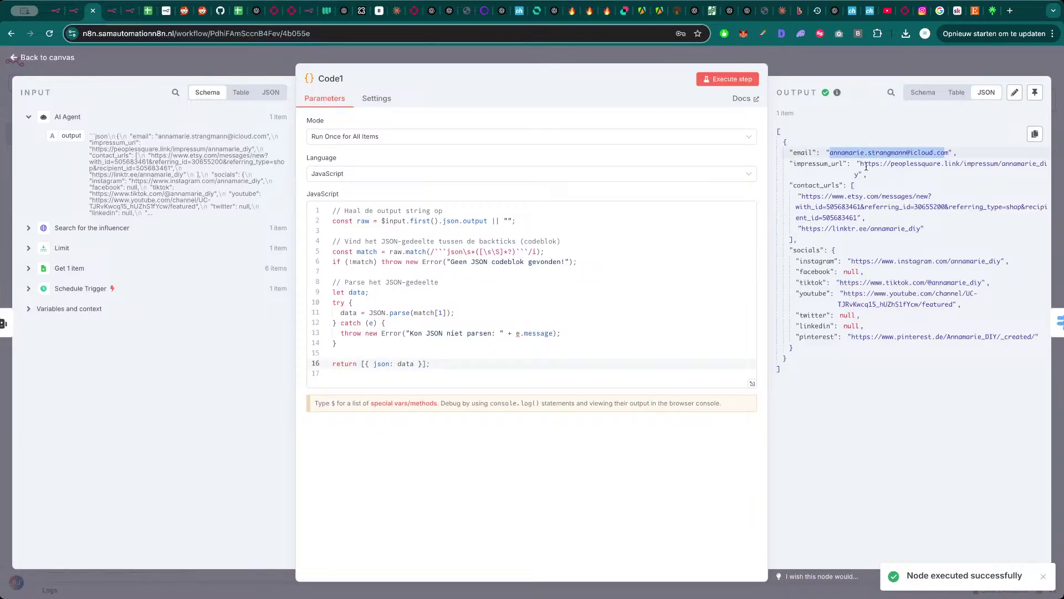
{"action": "left_click", "coordinate": [867, 165]}
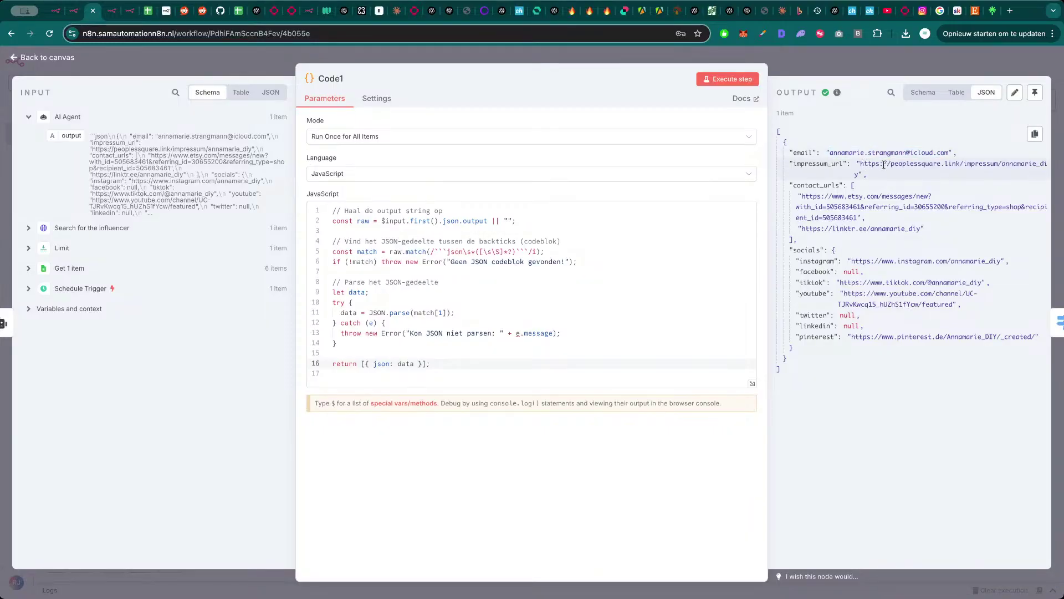
{"action": "left_click_drag", "start_coordinate": [858, 174], "coordinate": [861, 168]}
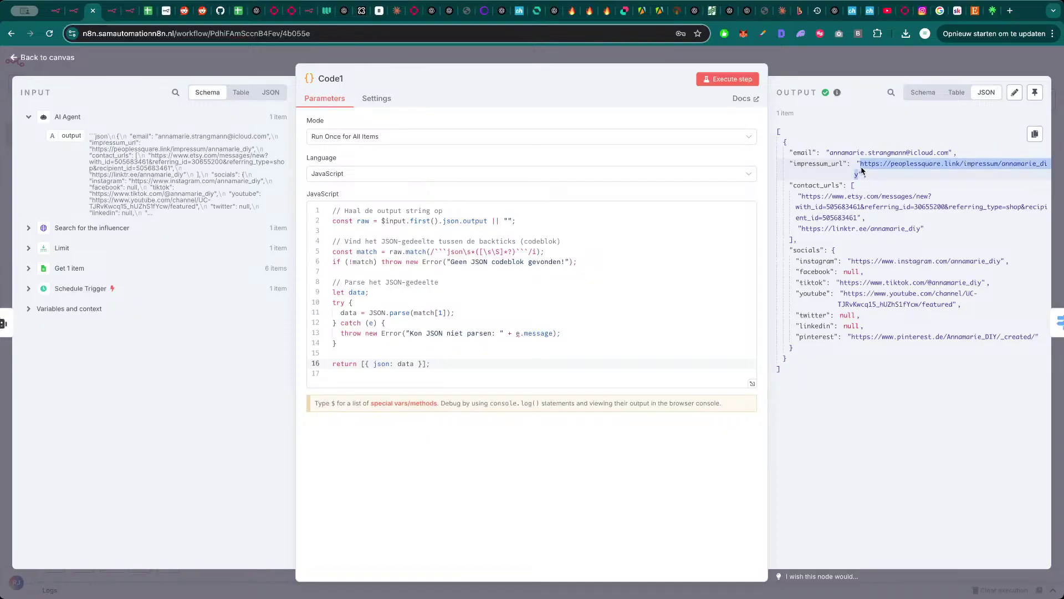
{"action": "key", "text": "super+c"}
{"action": "key", "text": "super+t"}
{"action": "key", "text": "super+v"}
{"action": "key", "text": "Return"}
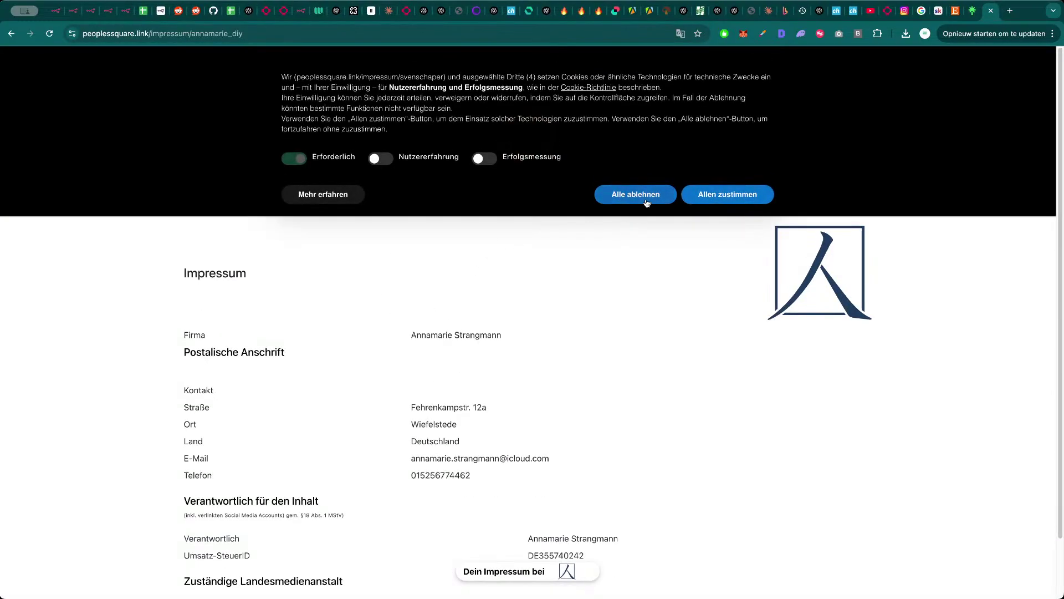
{"action": "left_click", "coordinate": [643, 194]}
{"action": "scroll", "coordinate": [563, 330], "scroll_direction": "down", "scroll_amount": 3}
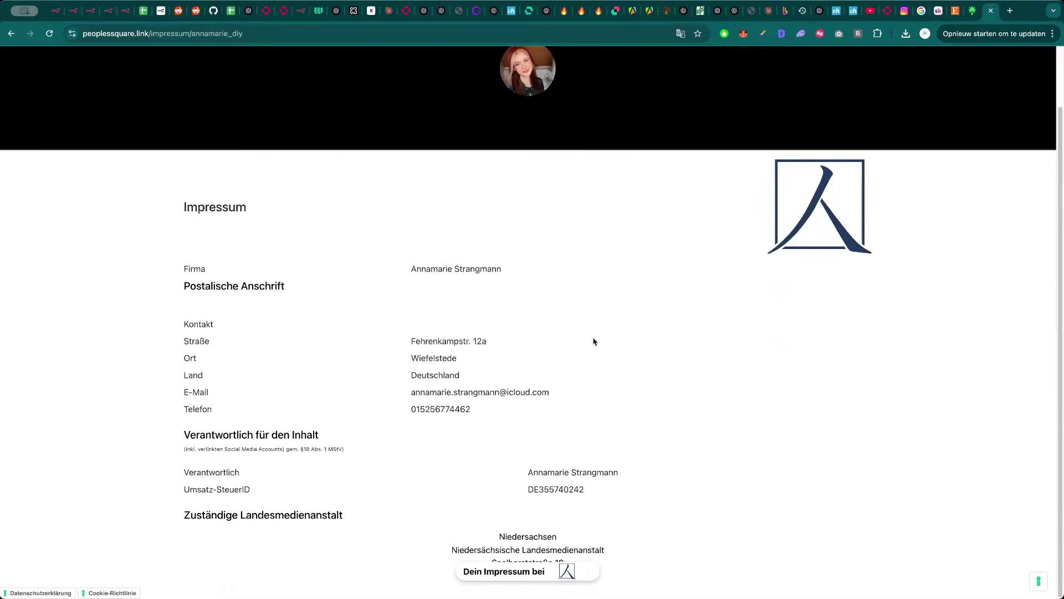
{"action": "key", "text": "super+w"}
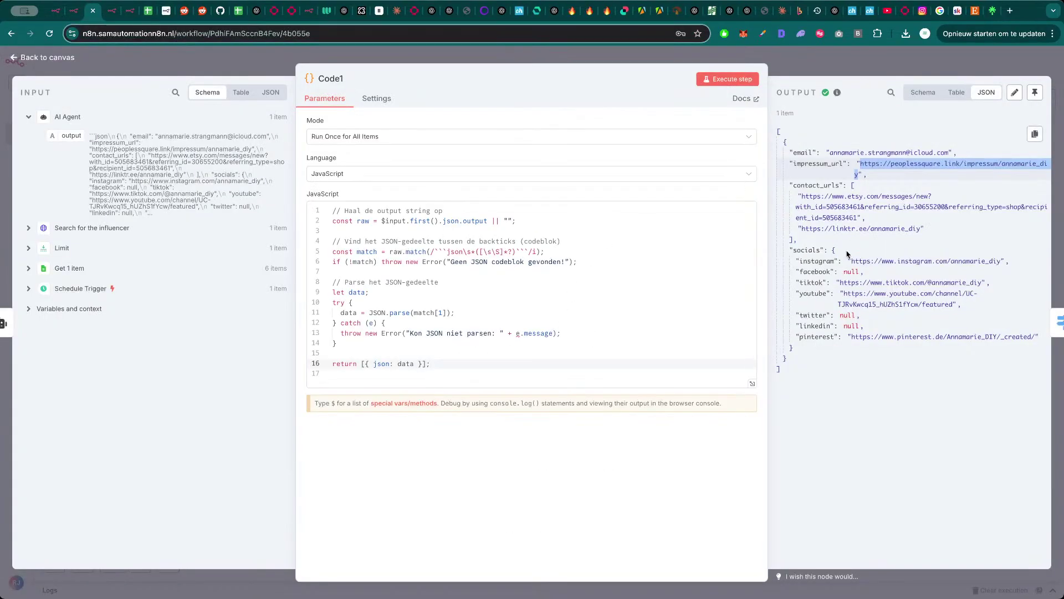
- Review the Switch node's Contactpage, Instagram and Youtube outputs, one item each
{"action": "left_click", "coordinate": [859, 74]}
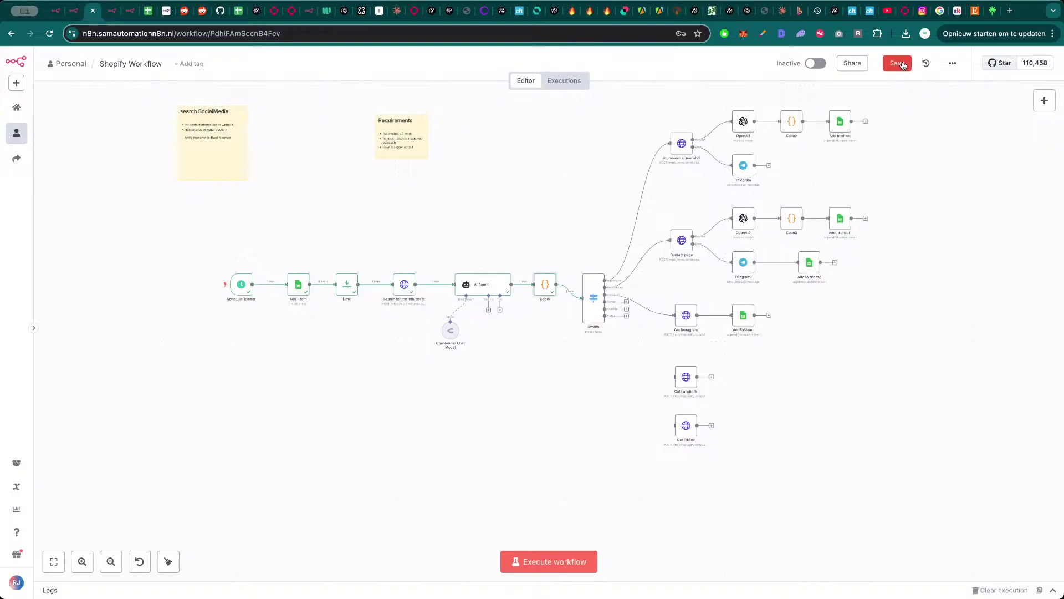
{"action": "double_click", "coordinate": [594, 296]}
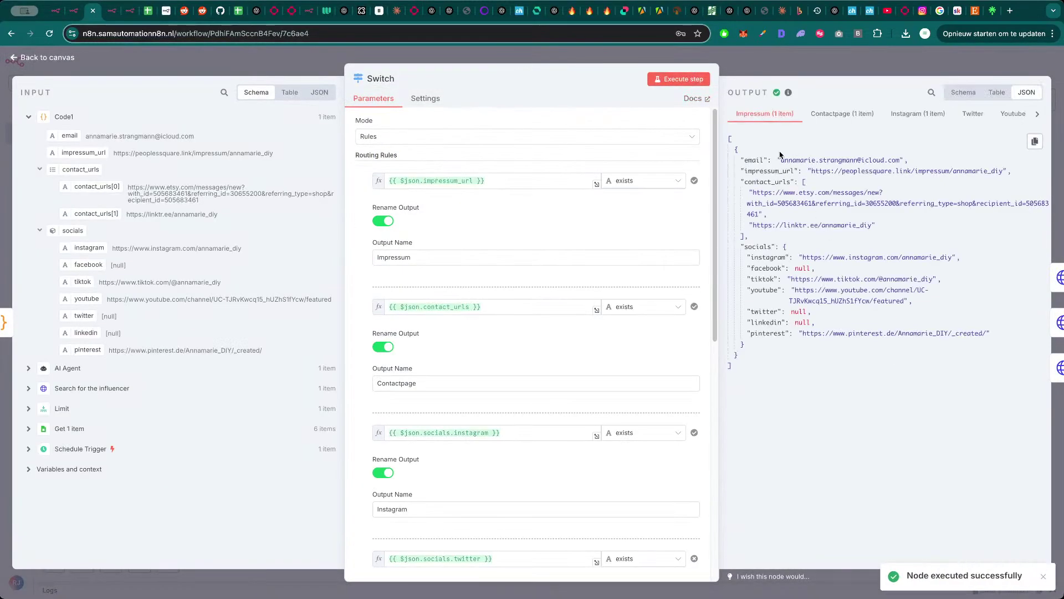
{"action": "left_click", "coordinate": [845, 115]}
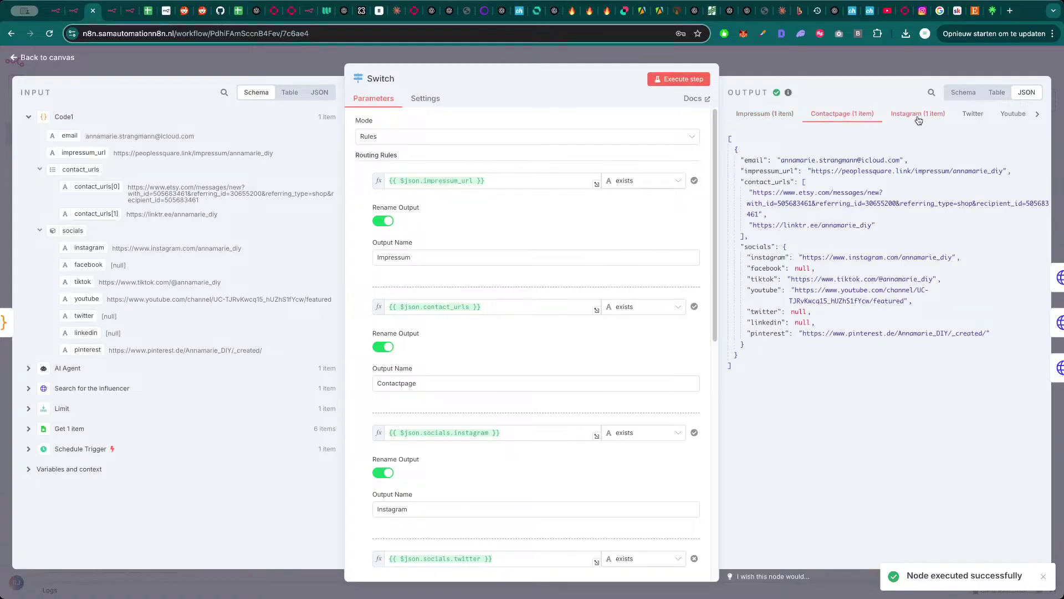
{"action": "left_click", "coordinate": [918, 116]}
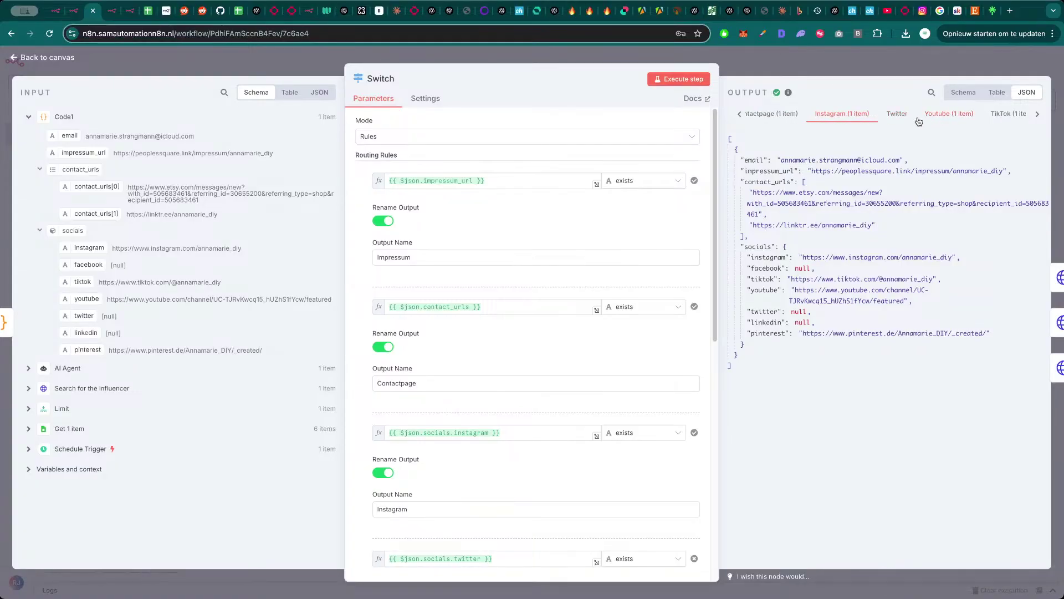
{"action": "left_click", "coordinate": [920, 120]}
{"action": "key", "text": "Escape"}
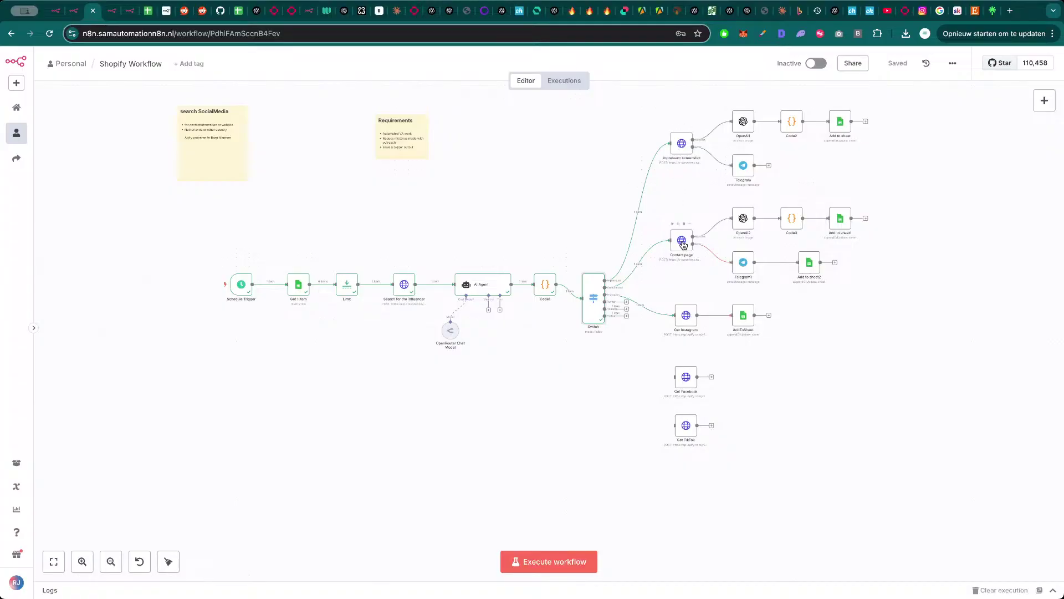
- Run the whole workflow and check the D8 email cell in the Influencer collection sheet
{"action": "key", "text": "super+Return"}
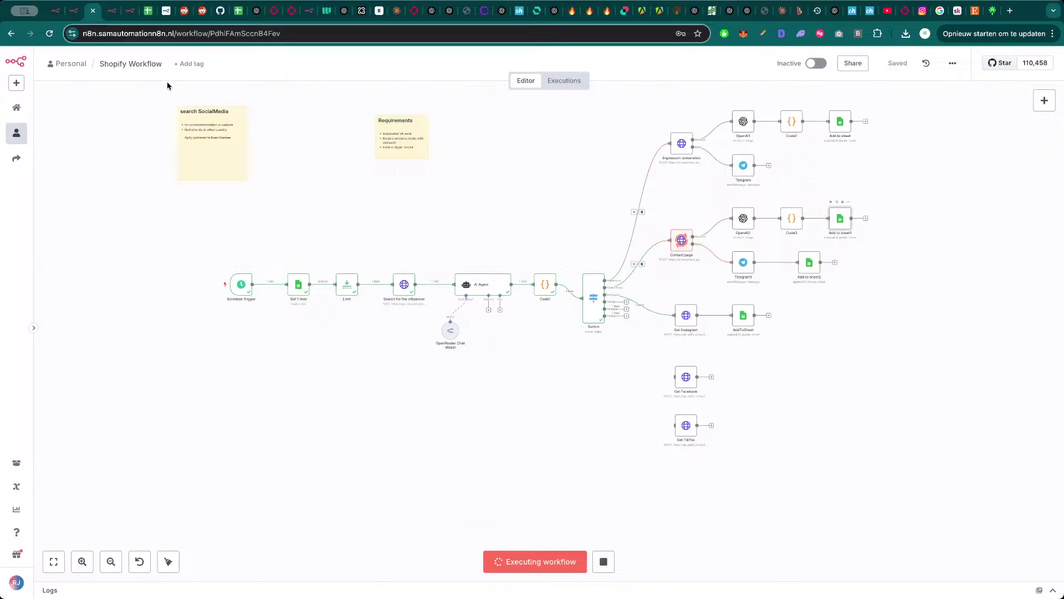
{"action": "left_click", "coordinate": [148, 10]}
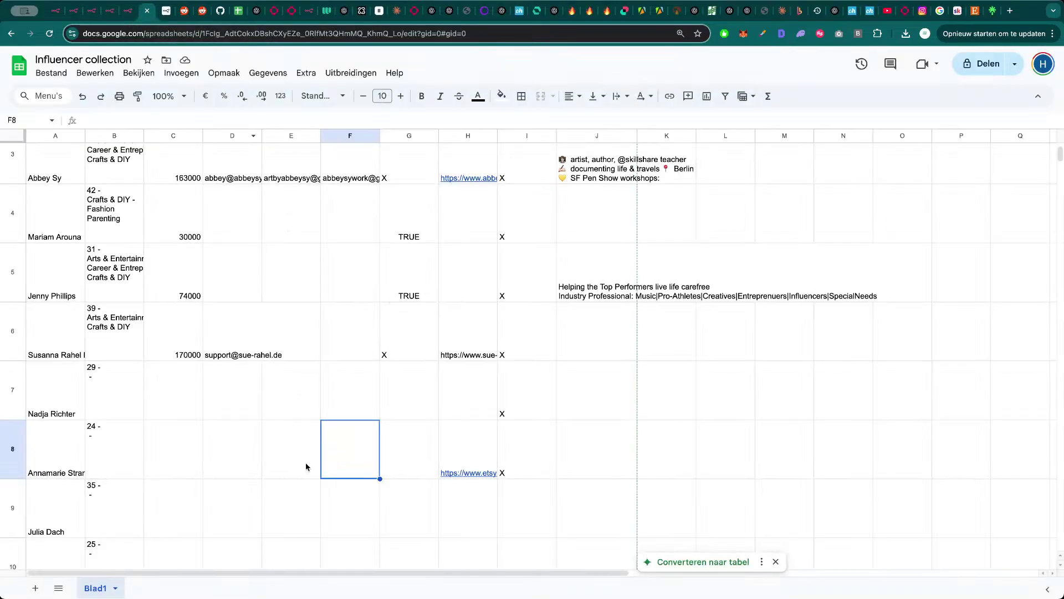
{"action": "scroll", "coordinate": [289, 449], "scroll_direction": "up", "scroll_amount": 2}
{"action": "scroll", "coordinate": [277, 452], "scroll_direction": "down", "scroll_amount": 4}
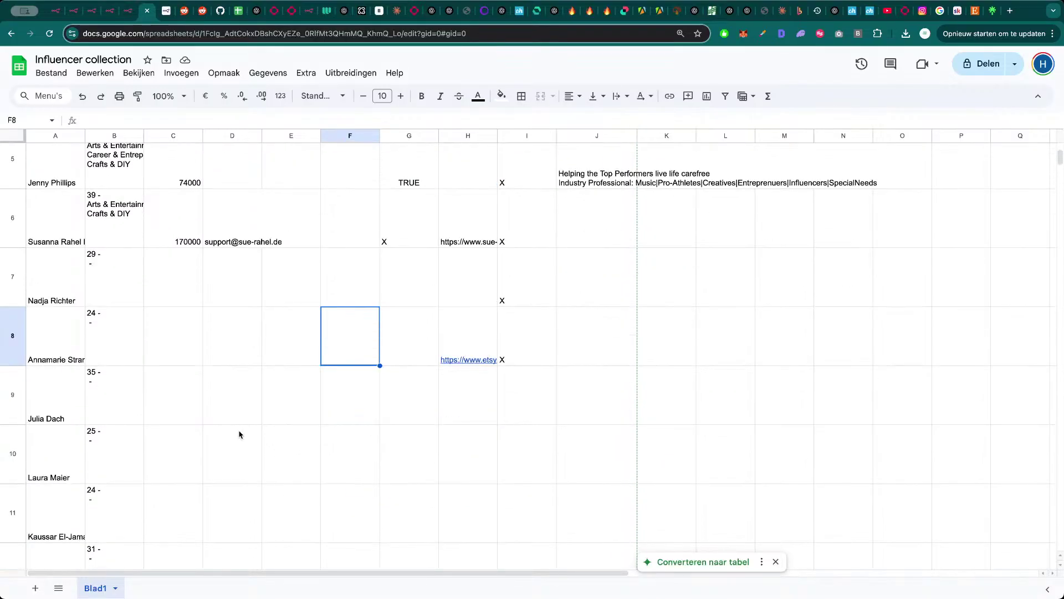
{"action": "left_click", "coordinate": [228, 335]}
{"action": "key", "text": "super+3"}
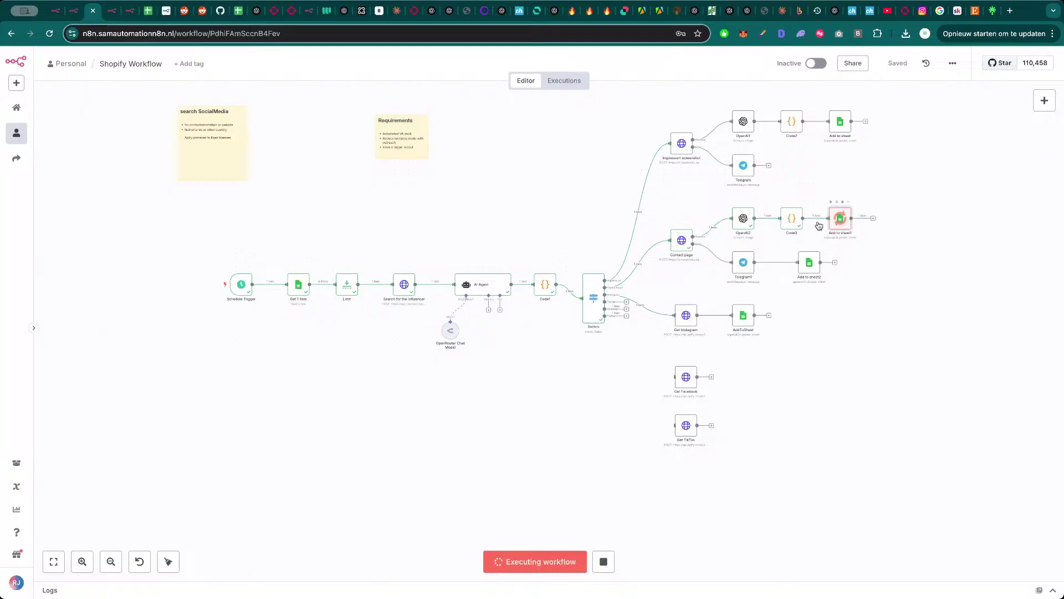
- Check the E8 email cell, then open the Add to sheet1 node in n8n
{"action": "left_click", "coordinate": [149, 12]}
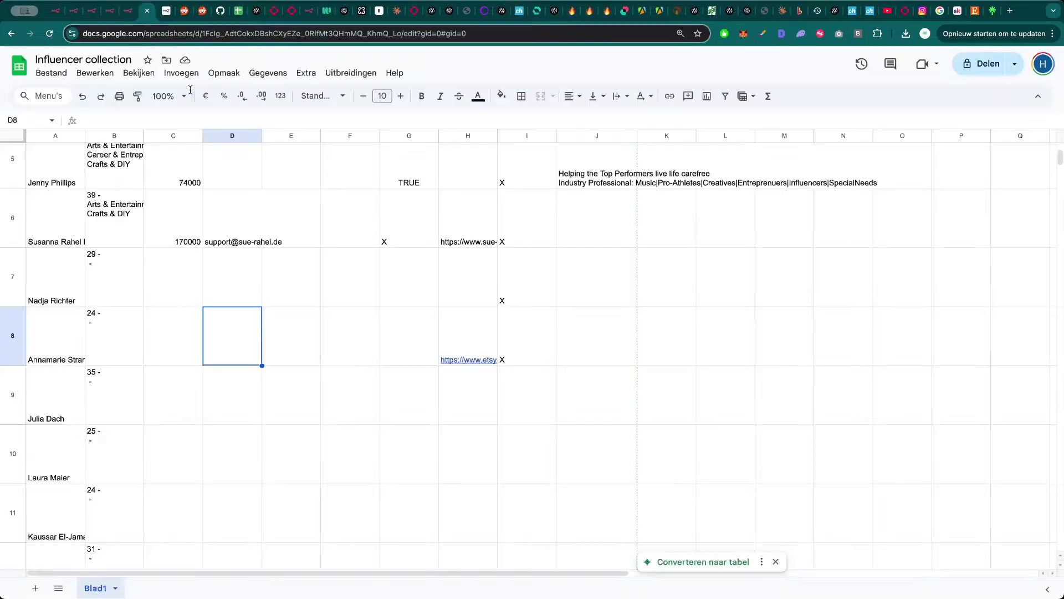
{"action": "left_click", "coordinate": [289, 352]}
{"action": "scroll", "coordinate": [249, 360], "scroll_direction": "up", "scroll_amount": 2}
{"action": "scroll", "coordinate": [242, 360], "scroll_direction": "down", "scroll_amount": 5}
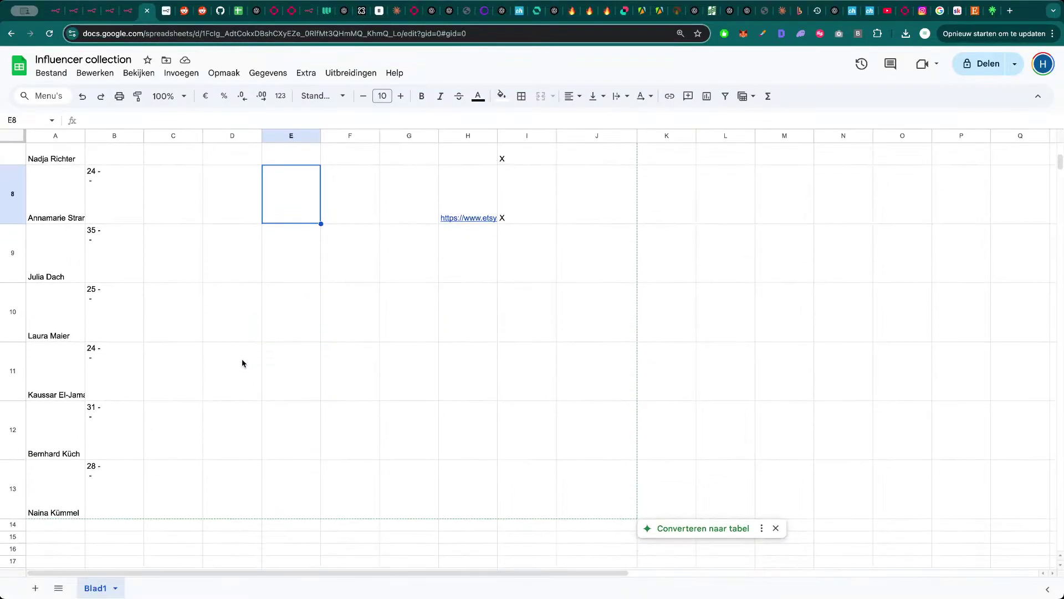
{"action": "scroll", "coordinate": [241, 363], "scroll_direction": "up", "scroll_amount": 3}
{"action": "key", "text": "super+3"}
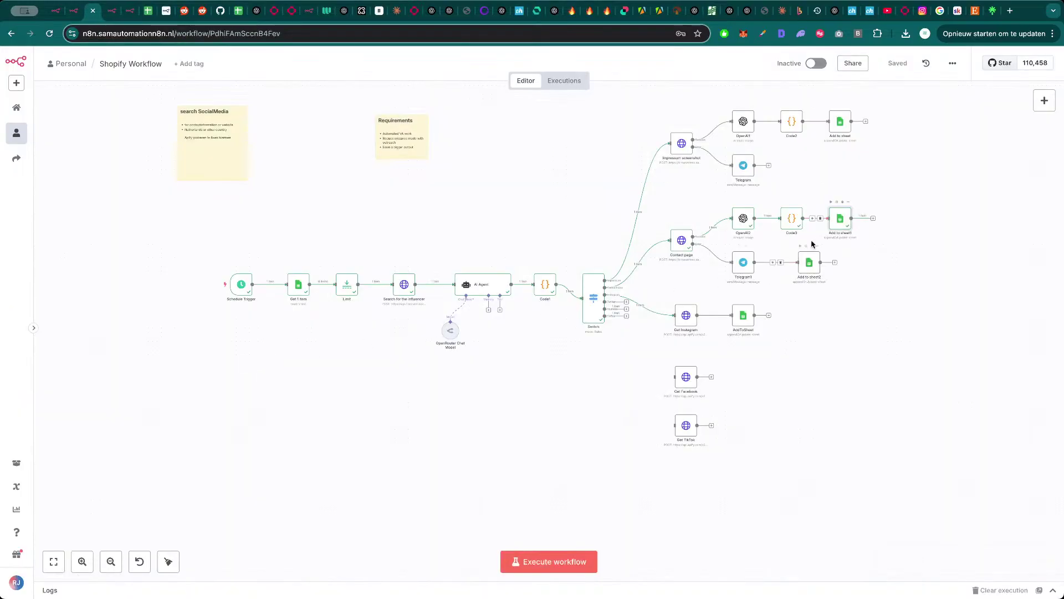
{"action": "double_click", "coordinate": [839, 220]}
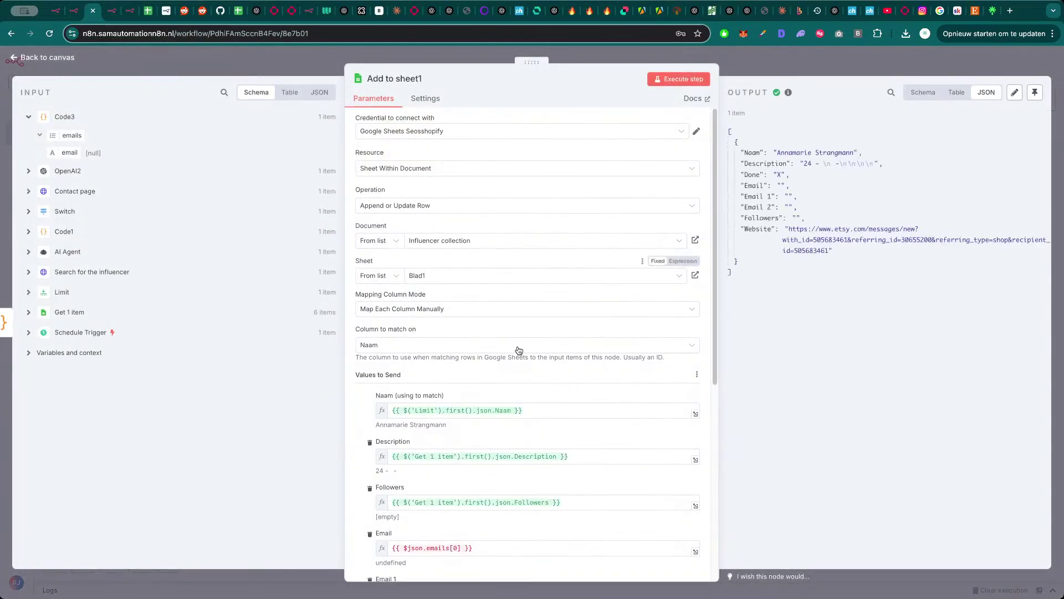
- Preview the captured Impressum screenshot in the OpenAI2 node
{"action": "scroll", "coordinate": [460, 470], "scroll_direction": "down", "scroll_amount": 2}
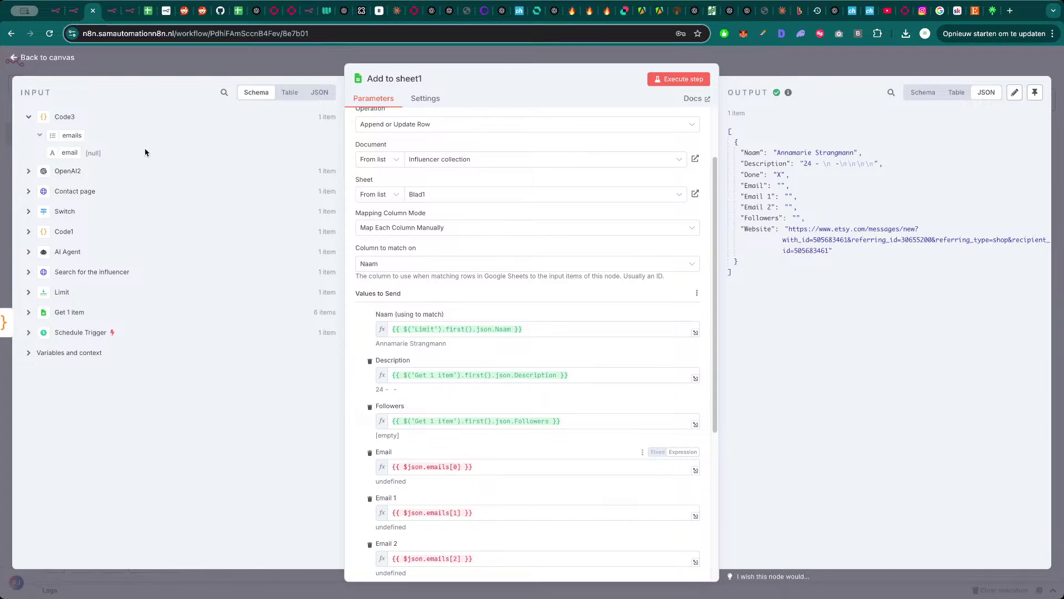
{"action": "left_click", "coordinate": [251, 64]}
{"action": "double_click", "coordinate": [744, 220]}
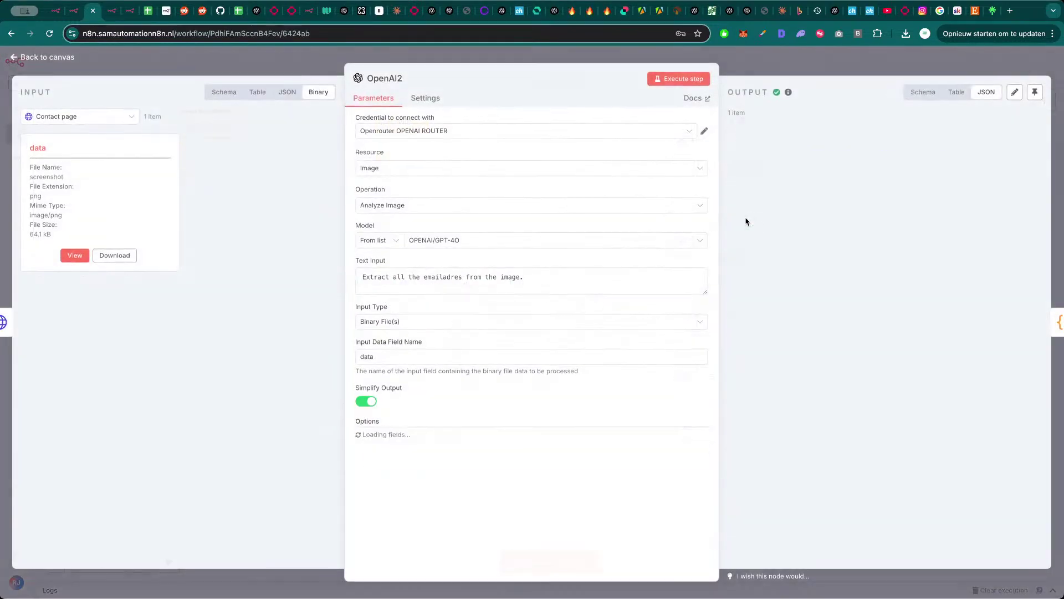
{"action": "left_click", "coordinate": [75, 255]}
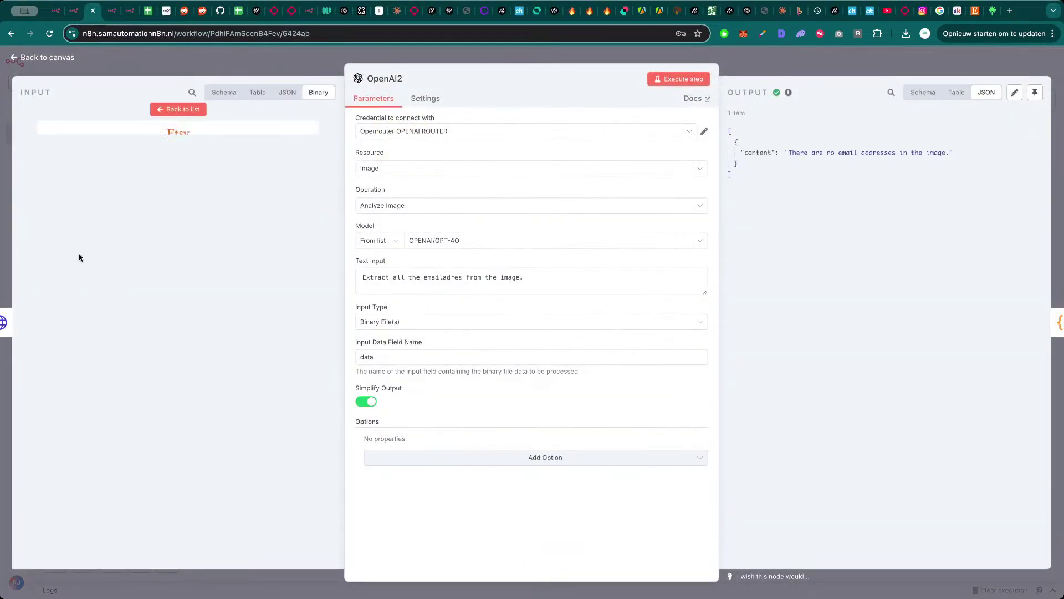
{"action": "key", "text": "Escape"}
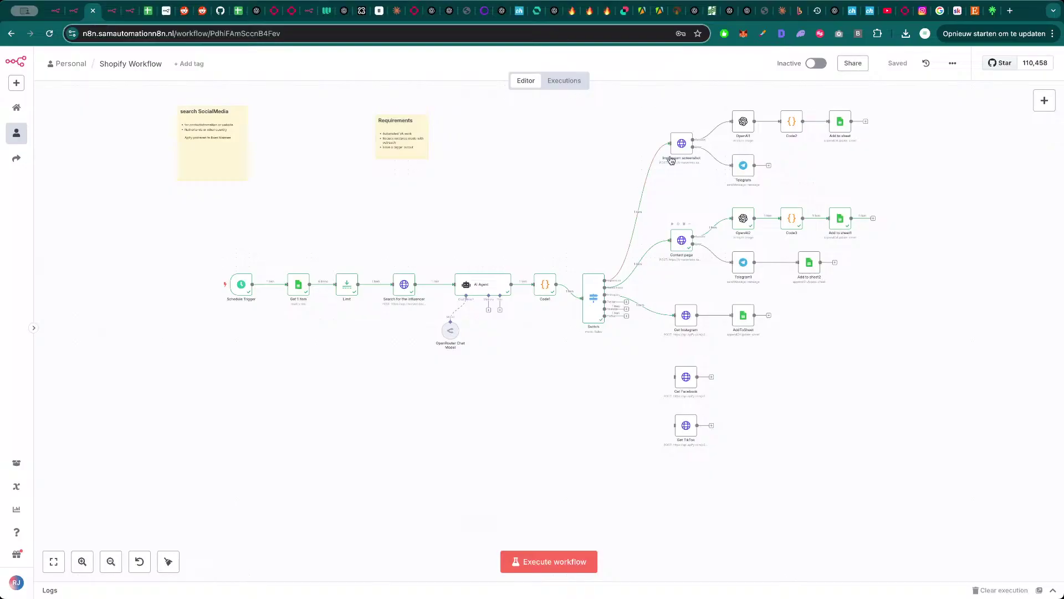
- Execute the Impressum branch nodes and open Code2 to see the extracted email
{"action": "left_click", "coordinate": [672, 128]}
{"action": "left_click", "coordinate": [831, 105]}
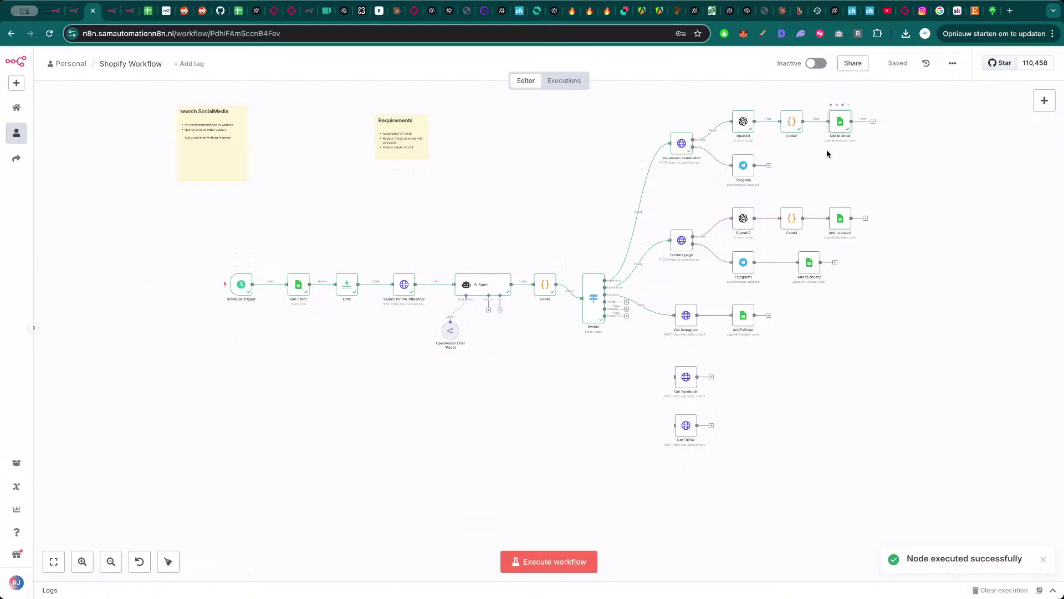
{"action": "double_click", "coordinate": [791, 122]}
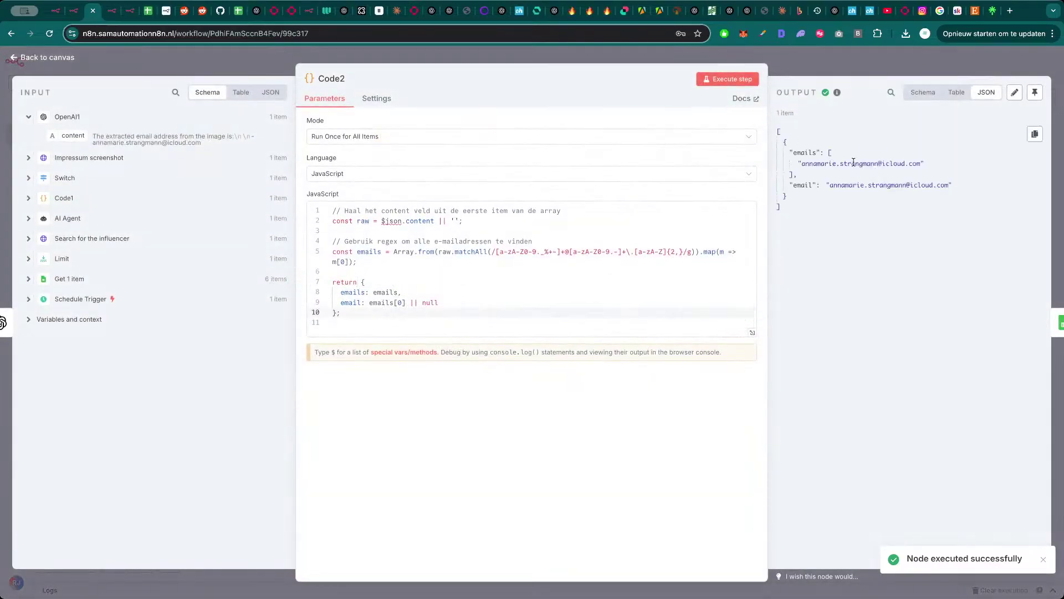
- Review the Switch node's Contactpage and Instagram outputs and its routing rules
{"action": "key", "text": "Escape"}
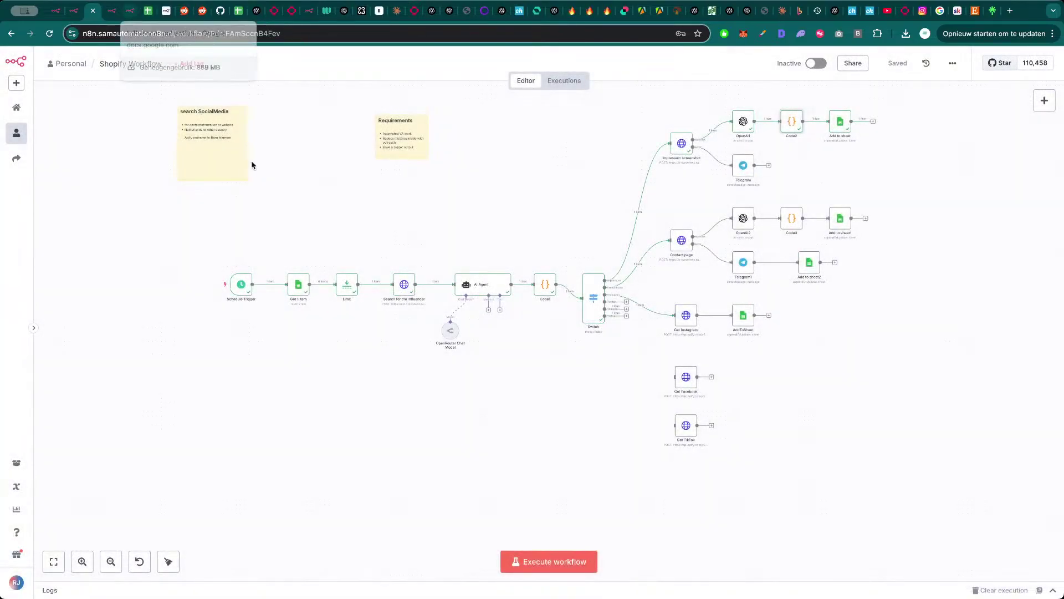
{"action": "double_click", "coordinate": [594, 303]}
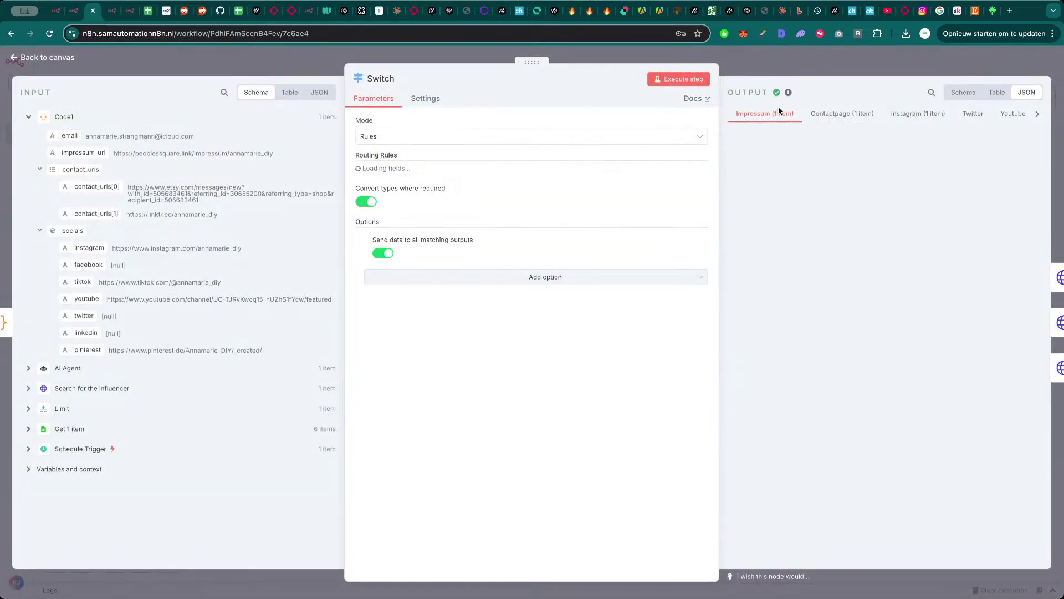
{"action": "left_click", "coordinate": [853, 119]}
{"action": "left_click", "coordinate": [911, 119]}
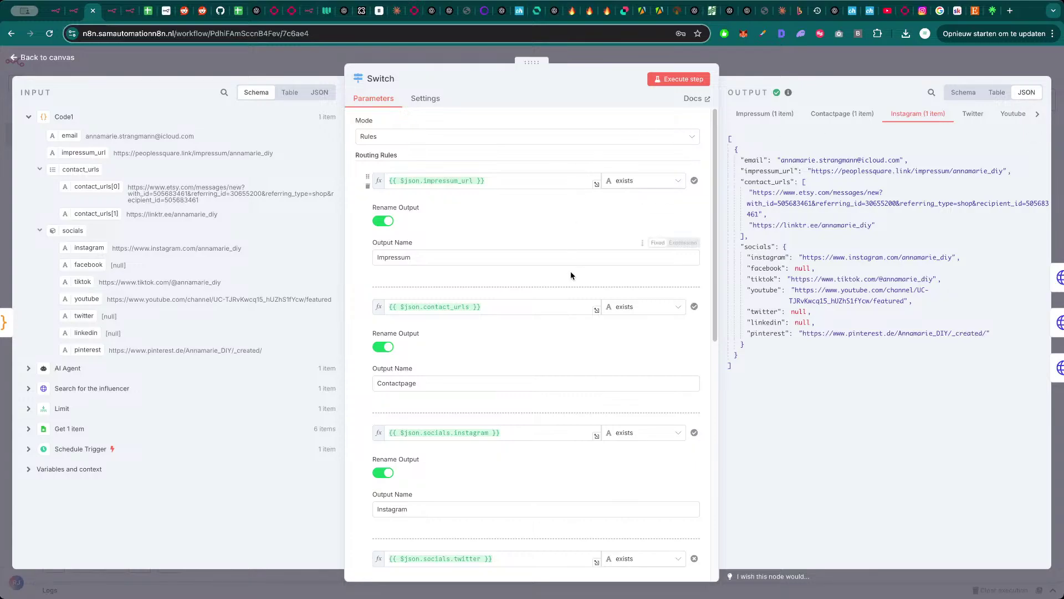
{"action": "scroll", "coordinate": [570, 274], "scroll_direction": "down", "scroll_amount": 7}
{"action": "scroll", "coordinate": [472, 447], "scroll_direction": "down", "scroll_amount": 3}
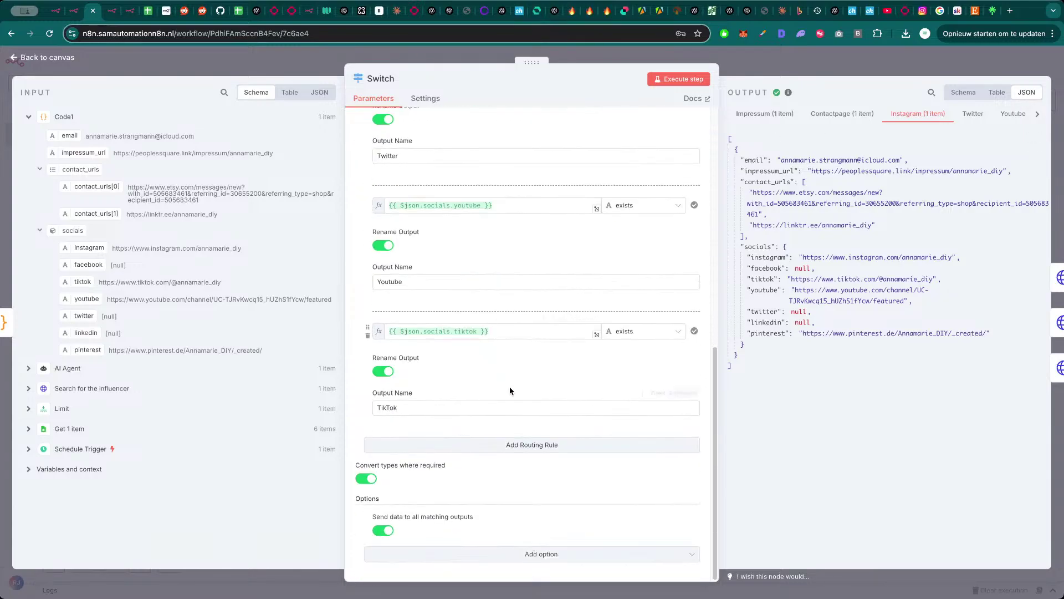
{"action": "key", "text": "Escape"}
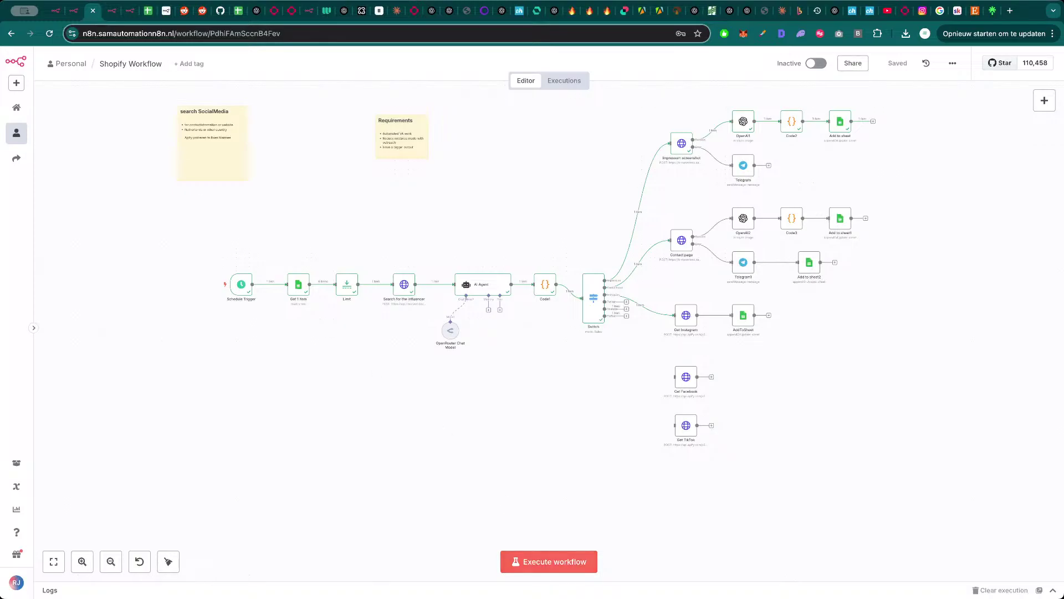
- Confirm row 8 of the influencer sheet shows the extracted email in D8 and website links in H8
{"action": "left_click", "coordinate": [148, 11]}
{"action": "left_click", "coordinate": [246, 358]}
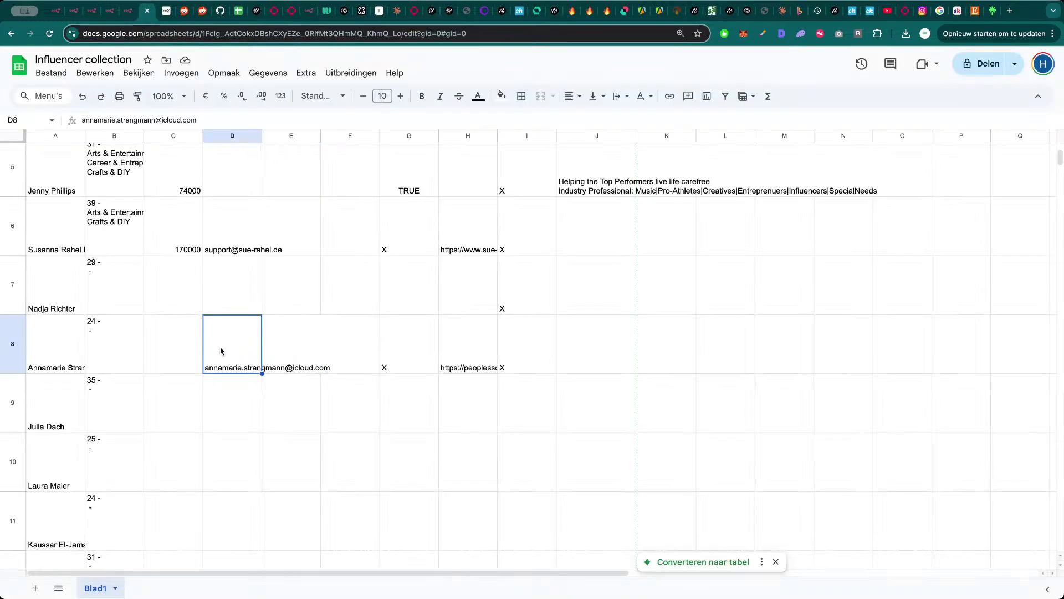
{"action": "left_click", "coordinate": [453, 361]}
{"action": "scroll", "coordinate": [453, 361], "scroll_direction": "up", "scroll_amount": 5}
{"action": "scroll", "coordinate": [463, 361], "scroll_direction": "down", "scroll_amount": 5}
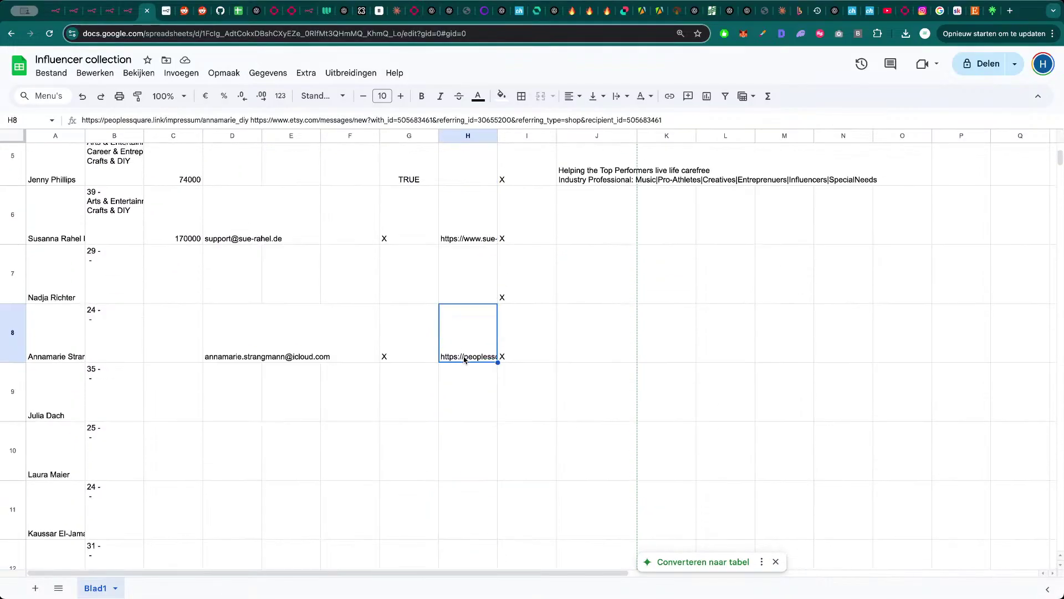
- Cycle through the browser tabs and land back on the influencer spreadsheet
{"action": "key", "text": "super+3"}
{"action": "key", "text": "super+4"}
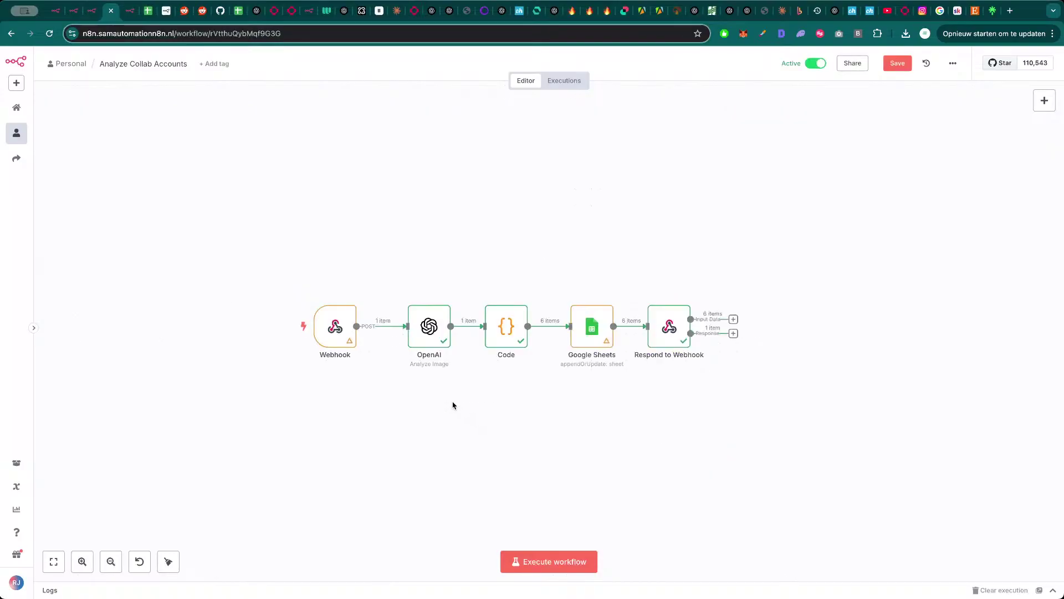
{"action": "key", "text": "super+5"}
{"action": "key", "text": "super+6"}
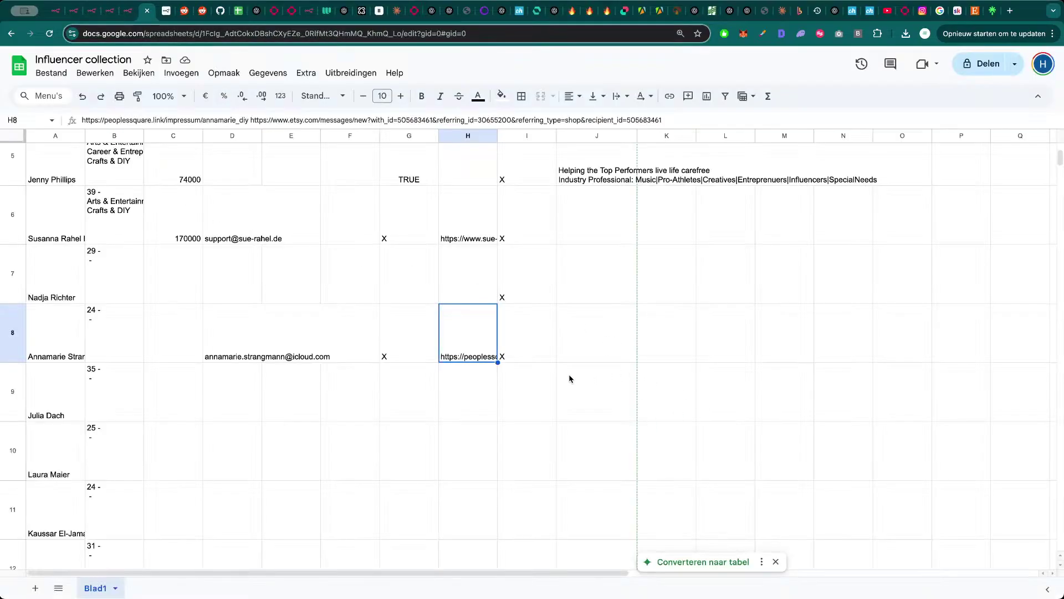
- Return to the Shopify Workflow in n8n and execute the whole workflow again
{"action": "key", "text": "super+3"}
{"action": "left_click", "coordinate": [563, 564]}
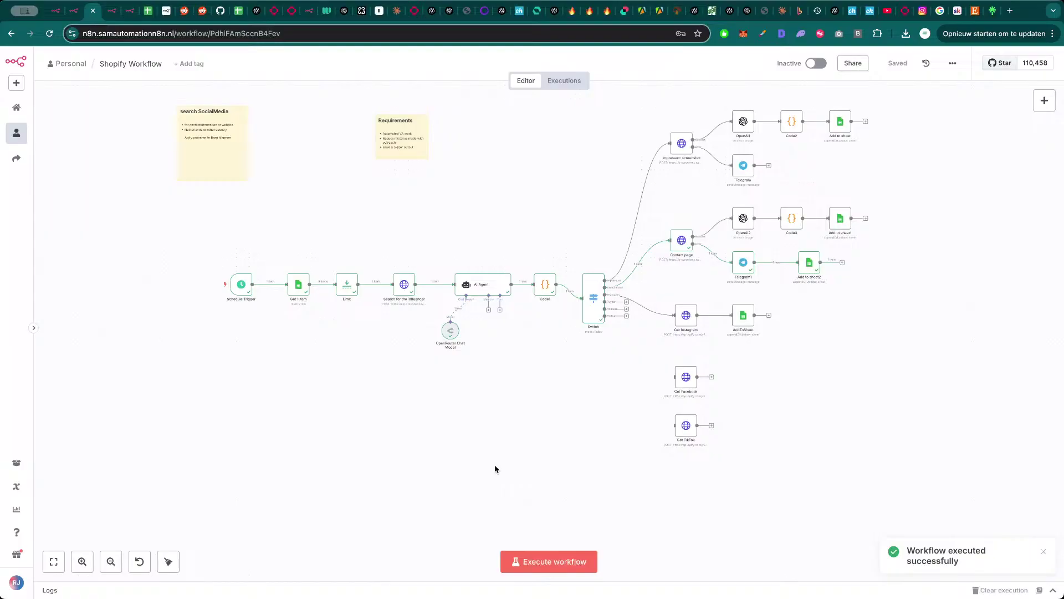
{"action": "double_click", "coordinate": [487, 288]}
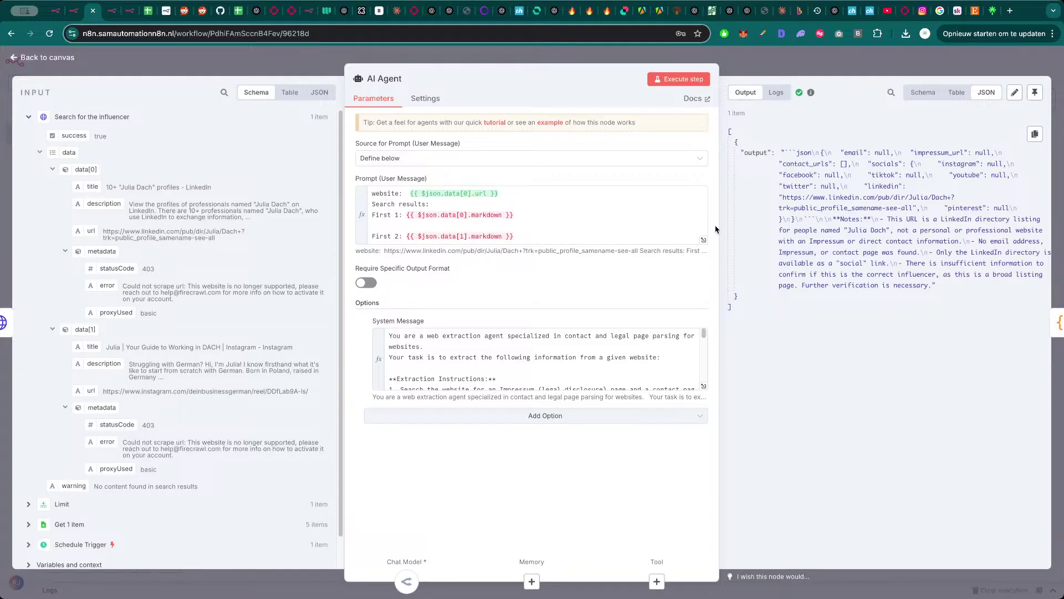
{"action": "left_click", "coordinate": [237, 64]}
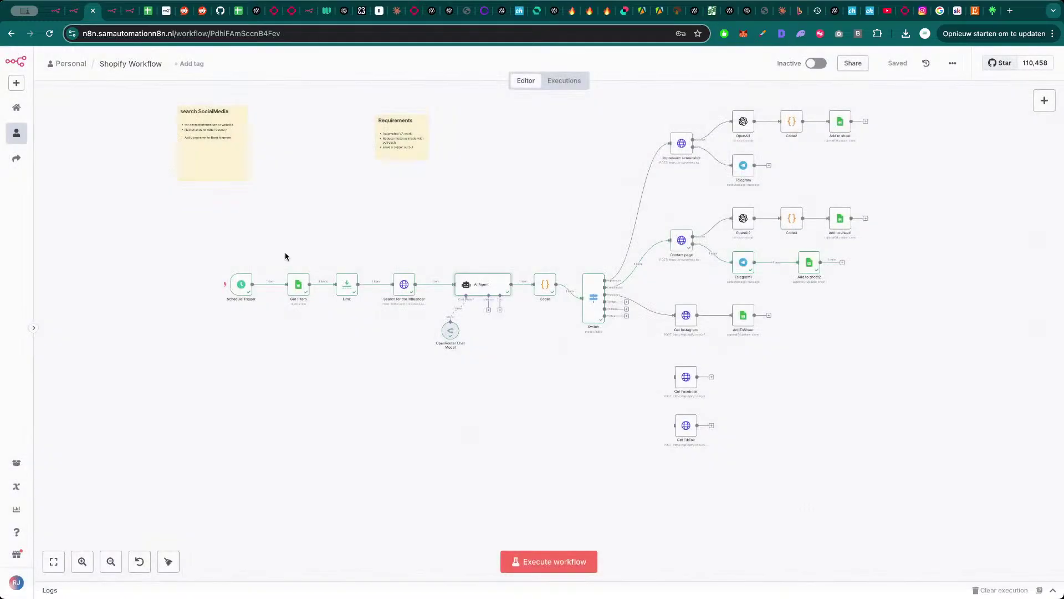
{"action": "double_click", "coordinate": [403, 286]}
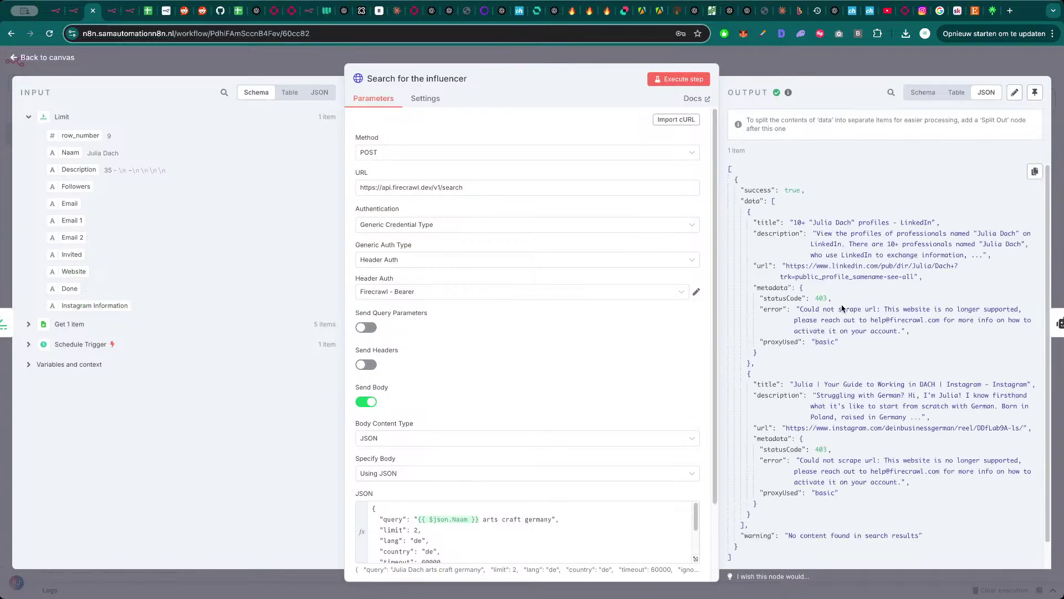
{"action": "left_click_drag", "start_coordinate": [840, 309], "coordinate": [945, 309]}
{"action": "left_click", "coordinate": [945, 308]}
{"action": "left_click_drag", "start_coordinate": [862, 427], "coordinate": [918, 424]}
{"action": "left_click", "coordinate": [917, 424]}
{"action": "scroll", "coordinate": [905, 396], "scroll_direction": "down", "scroll_amount": 1}
{"action": "scroll", "coordinate": [858, 444], "scroll_direction": "up", "scroll_amount": 1}
{"action": "scroll", "coordinate": [518, 541], "scroll_direction": "down", "scroll_amount": 2}
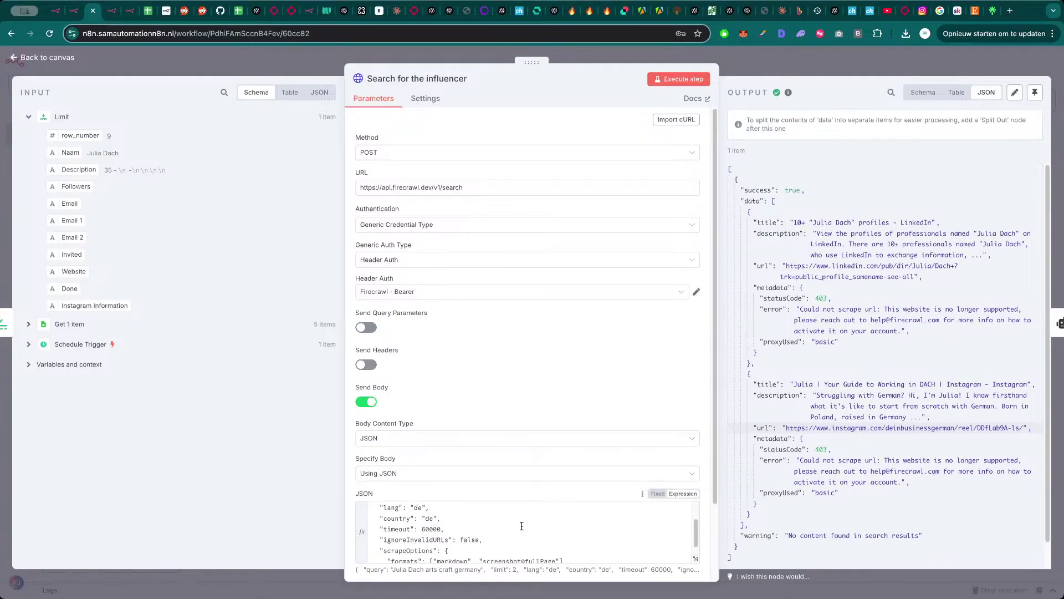
{"action": "scroll", "coordinate": [494, 548], "scroll_direction": "up", "scroll_amount": 2}
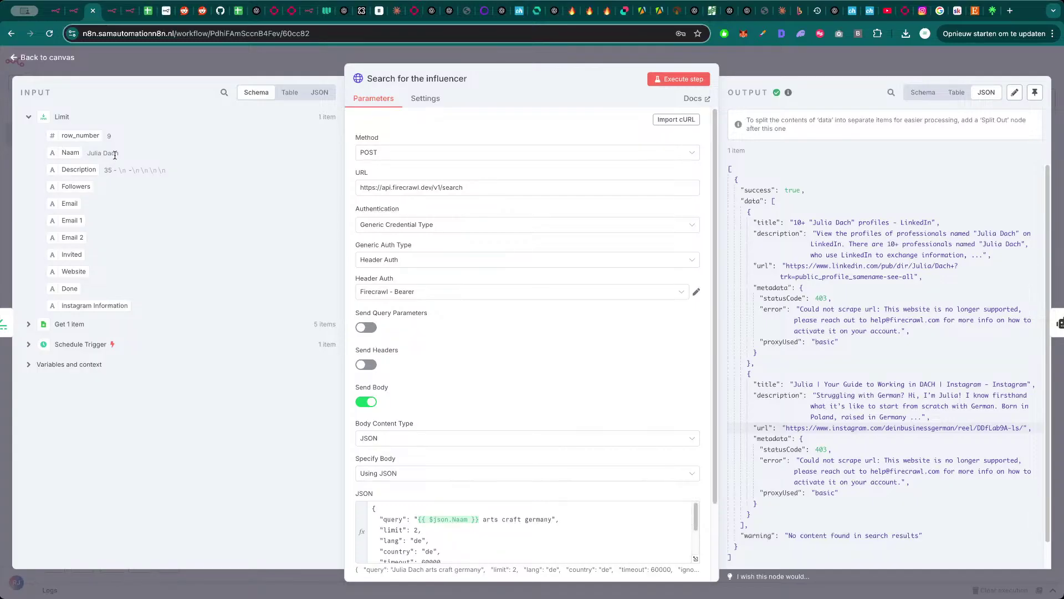
{"action": "left_click_drag", "start_coordinate": [121, 158], "coordinate": [78, 155]}
{"action": "left_click", "coordinate": [108, 155]}
{"action": "left_click", "coordinate": [224, 59]}
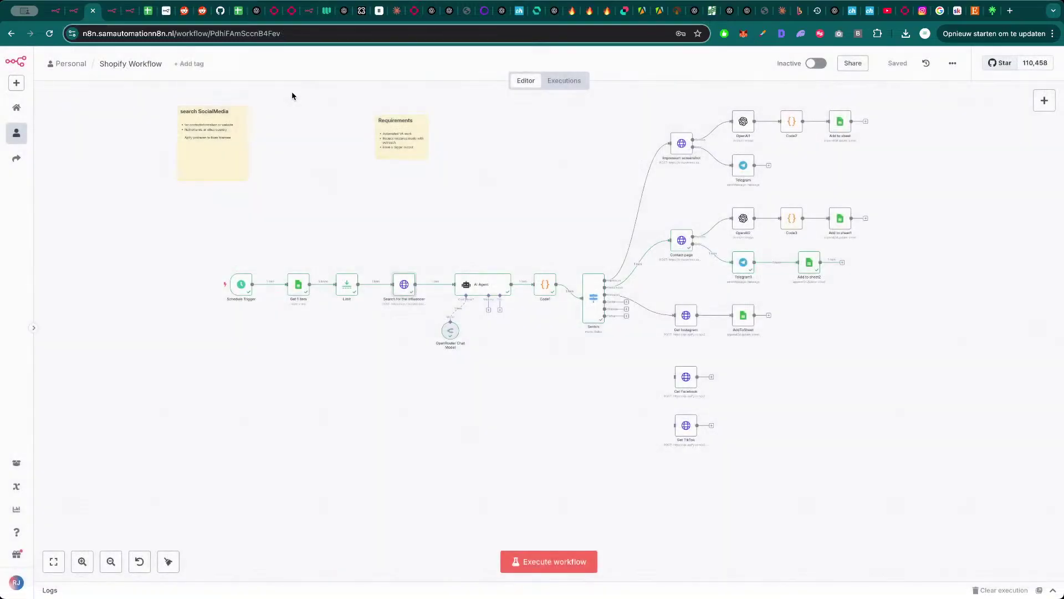
- Run the workflow and inspect the AI Agent output and the search's Instagram profile address
{"action": "left_click", "coordinate": [572, 560]}
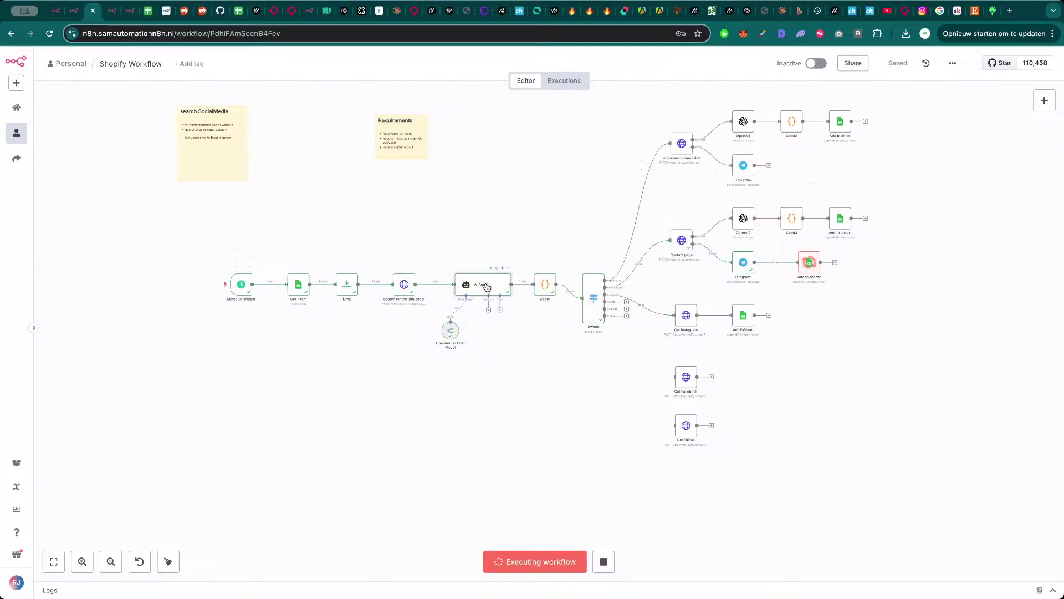
{"action": "double_click", "coordinate": [486, 286]}
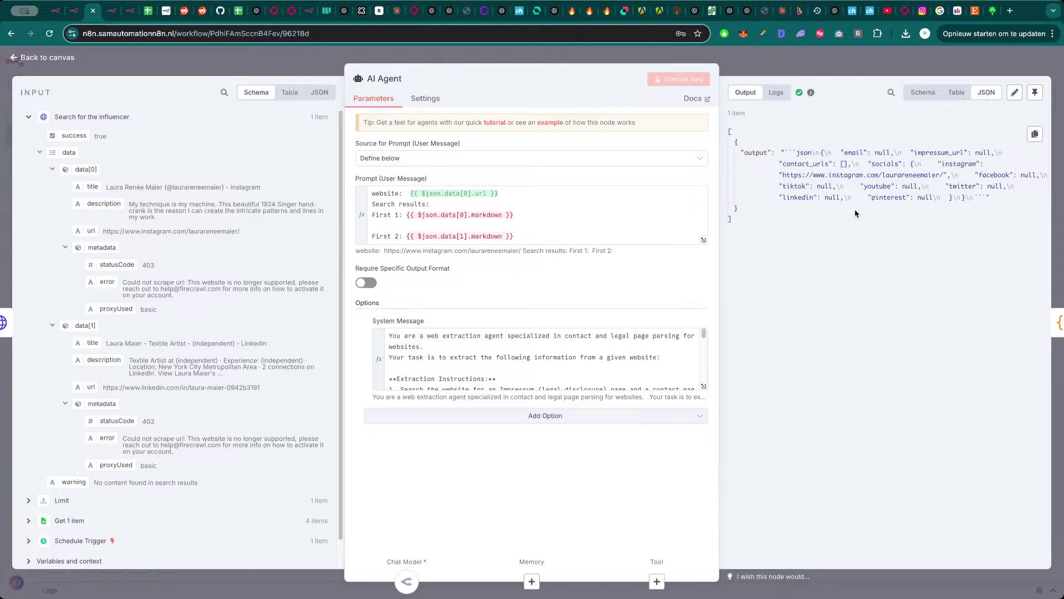
{"action": "key", "text": "Escape"}
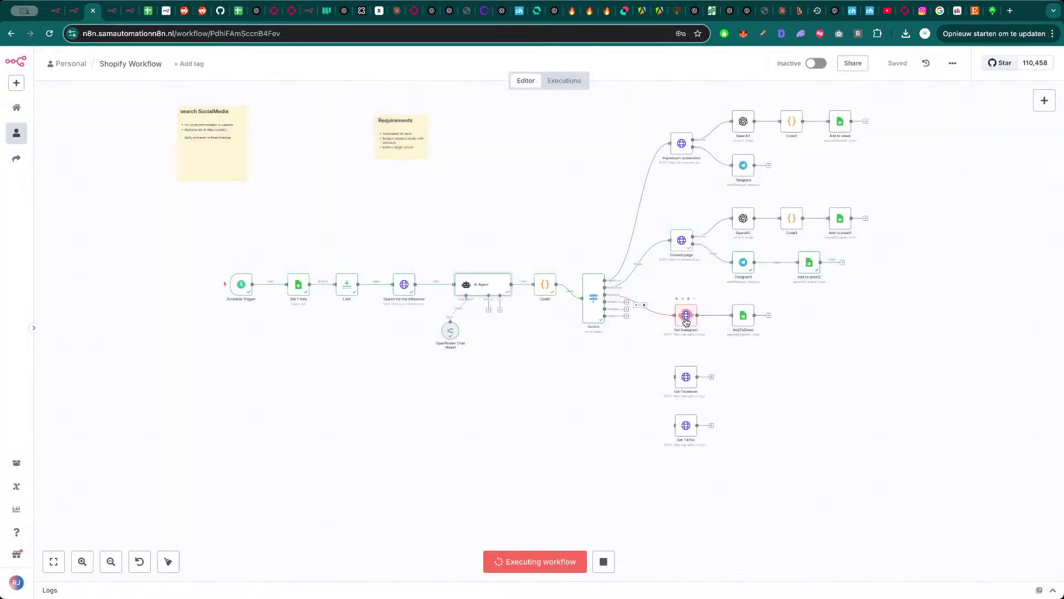
{"action": "double_click", "coordinate": [404, 285]}
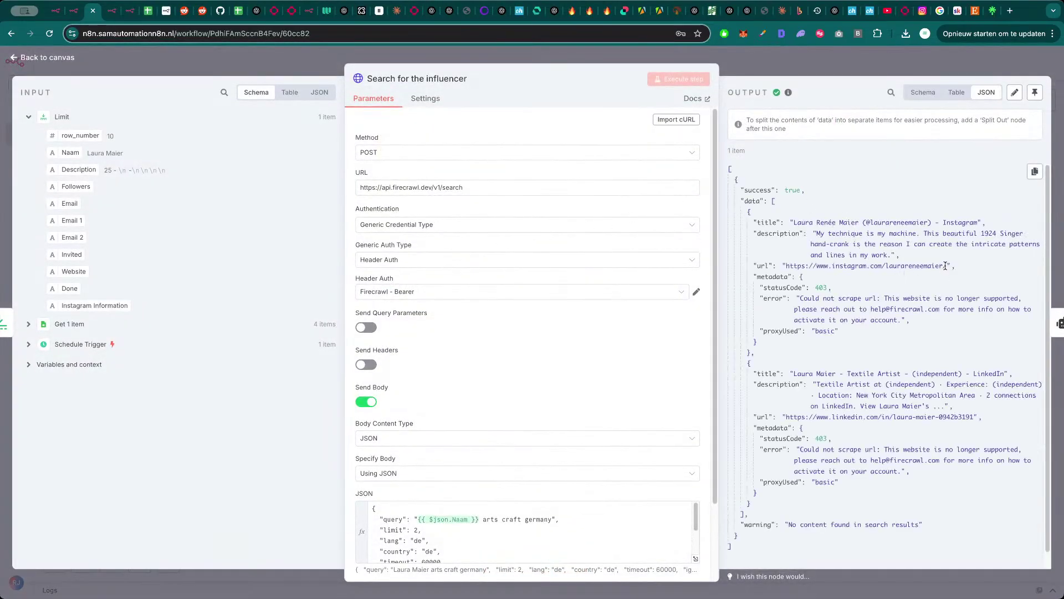
{"action": "left_click_drag", "start_coordinate": [946, 266], "coordinate": [863, 267]}
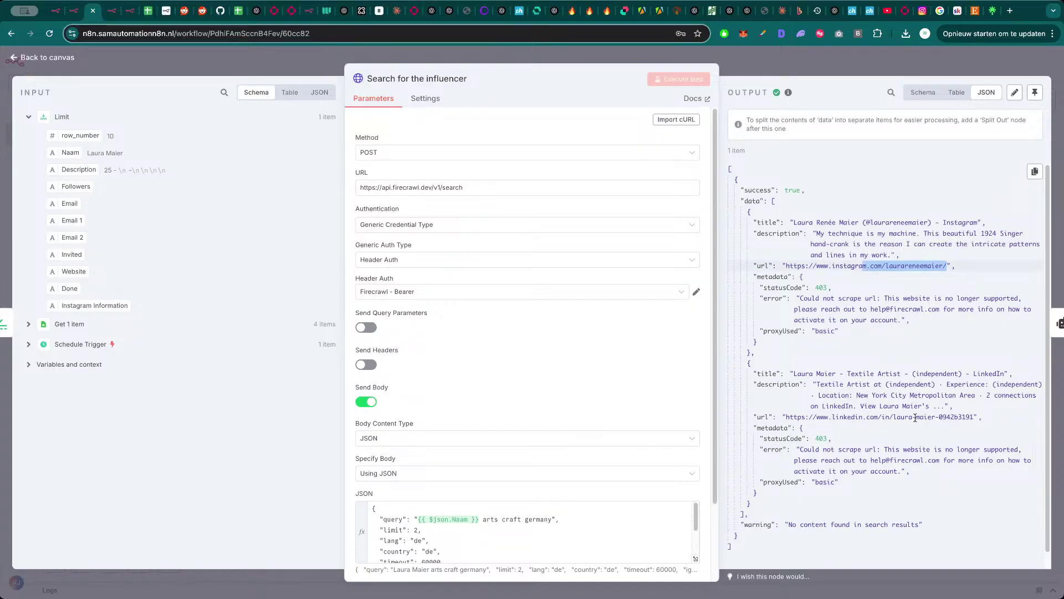
{"action": "key", "text": "Escape"}
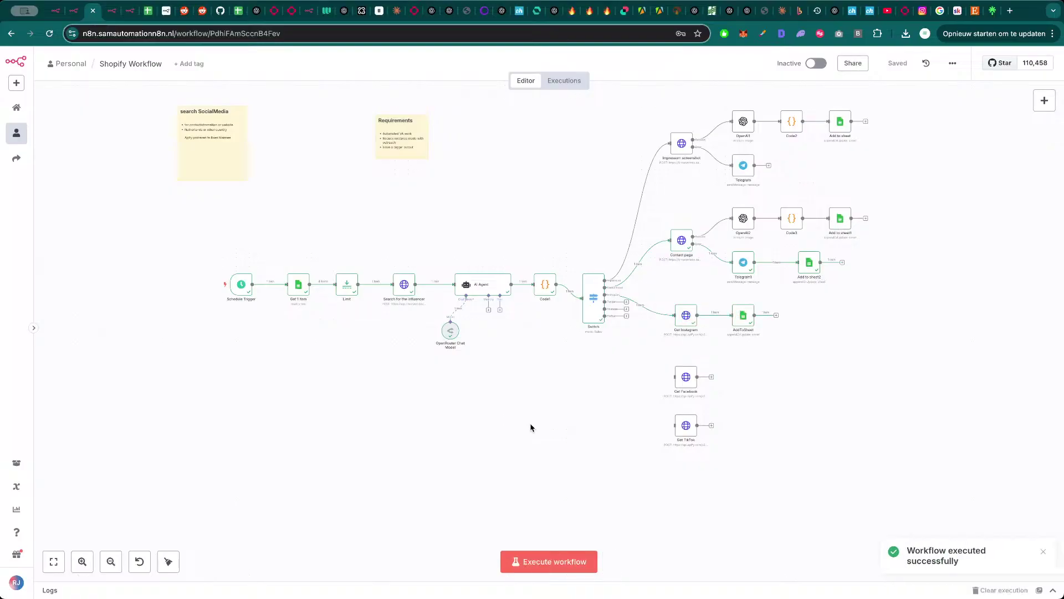
- Check the AddToSheet node and the Influencer collection sheet, then rerun the workflow for the next influencer
{"action": "double_click", "coordinate": [744, 315]}
{"action": "key", "text": "Escape"}
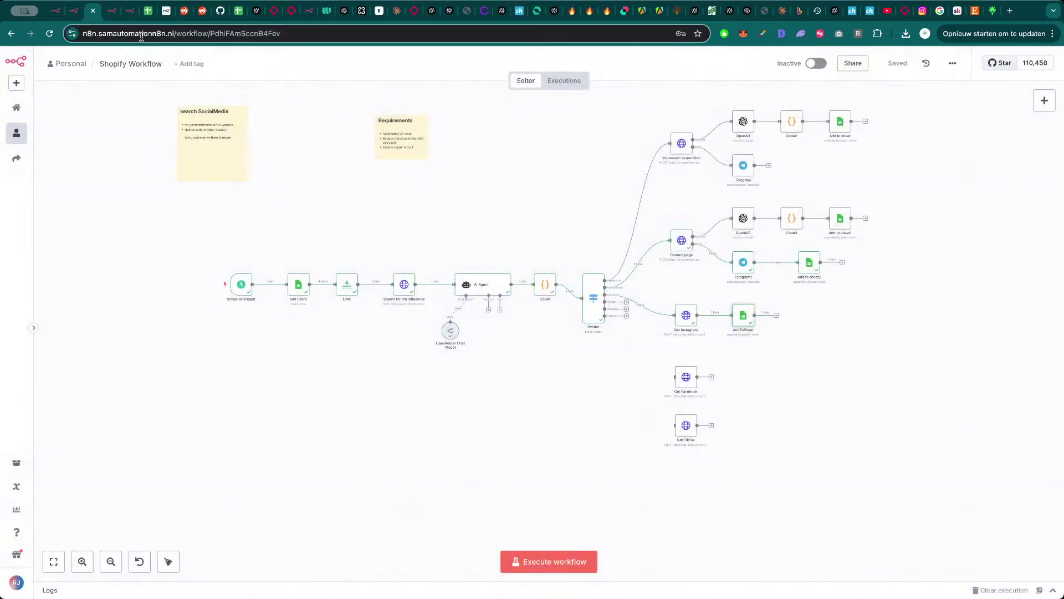
{"action": "left_click", "coordinate": [148, 10]}
{"action": "scroll", "coordinate": [314, 434], "scroll_direction": "down", "scroll_amount": 1}
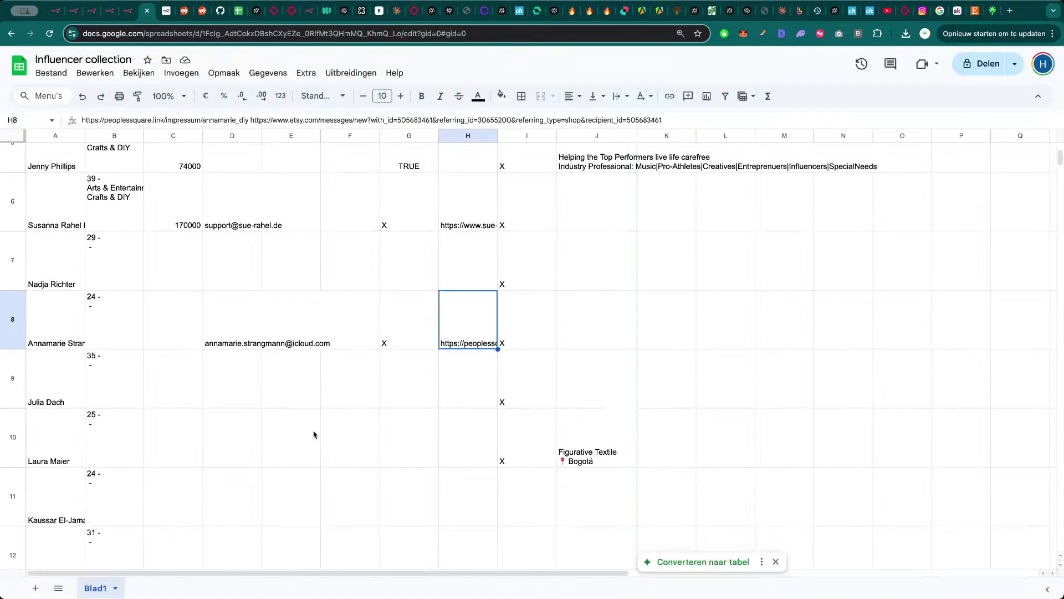
{"action": "scroll", "coordinate": [235, 464], "scroll_direction": "down", "scroll_amount": 3}
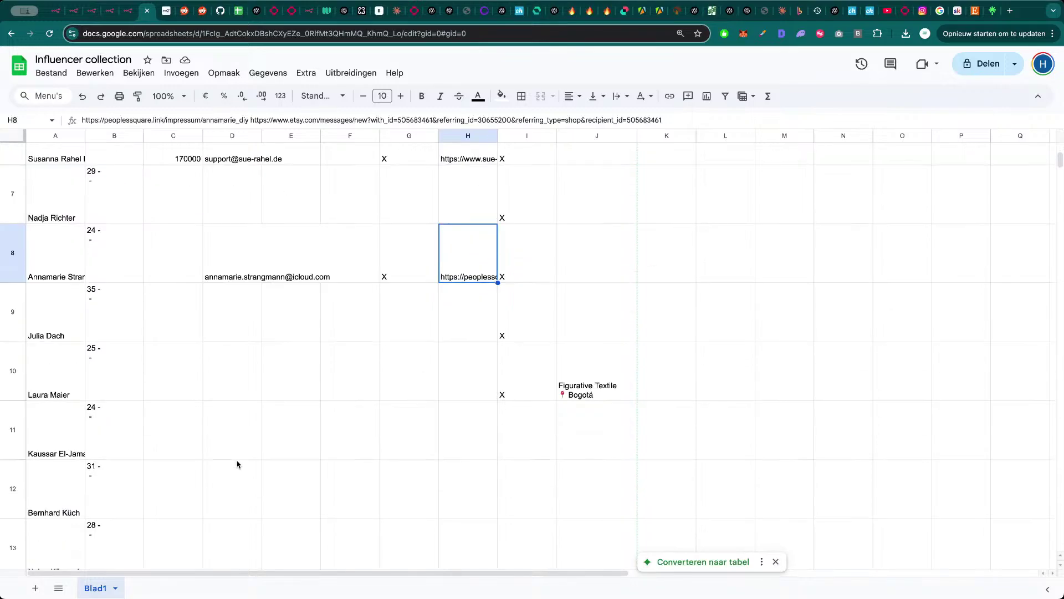
{"action": "key", "text": "ctrl+shift+Tab"}
{"action": "key", "text": "ctrl+shift+Tab"}
{"action": "key", "text": "ctrl+shift+Tab"}
{"action": "left_click", "coordinate": [556, 562]}
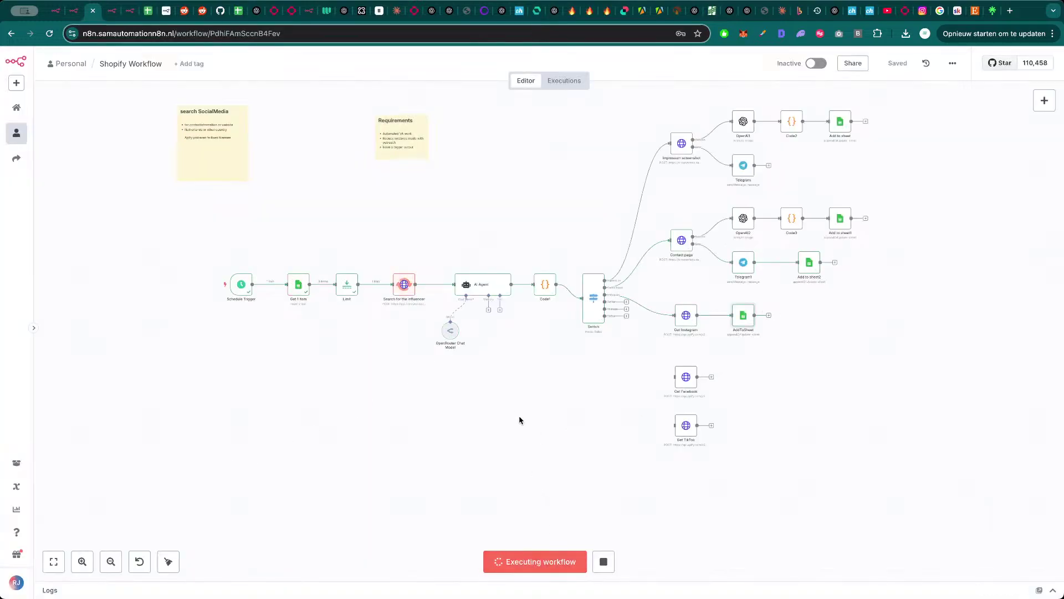
- Confirm the Limit node passes only influencer row 11 while the run finishes
{"action": "scroll", "coordinate": [564, 399], "scroll_direction": "down", "scroll_amount": 2}
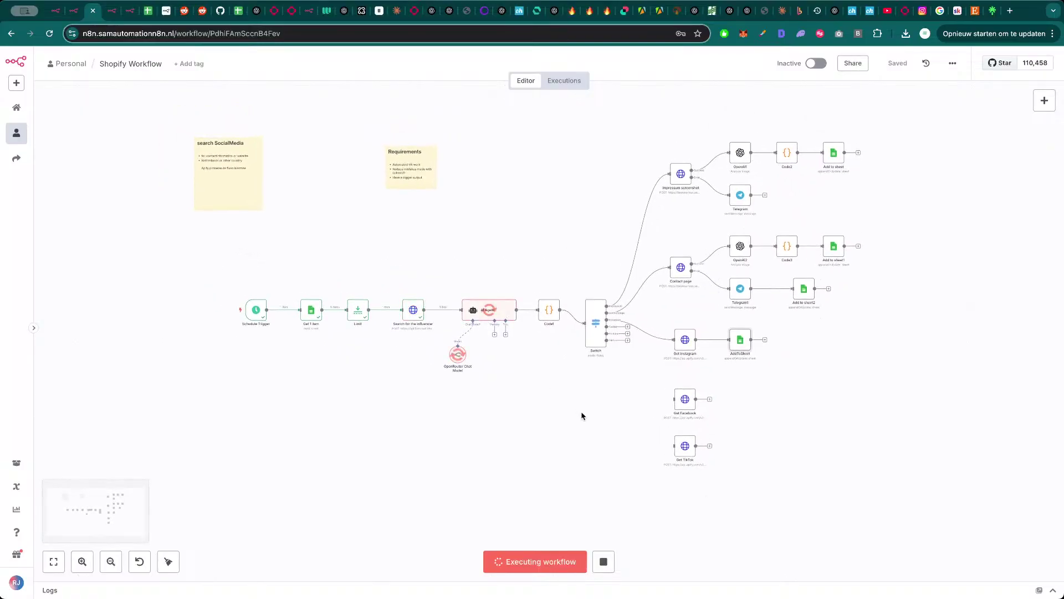
{"action": "double_click", "coordinate": [364, 307]}
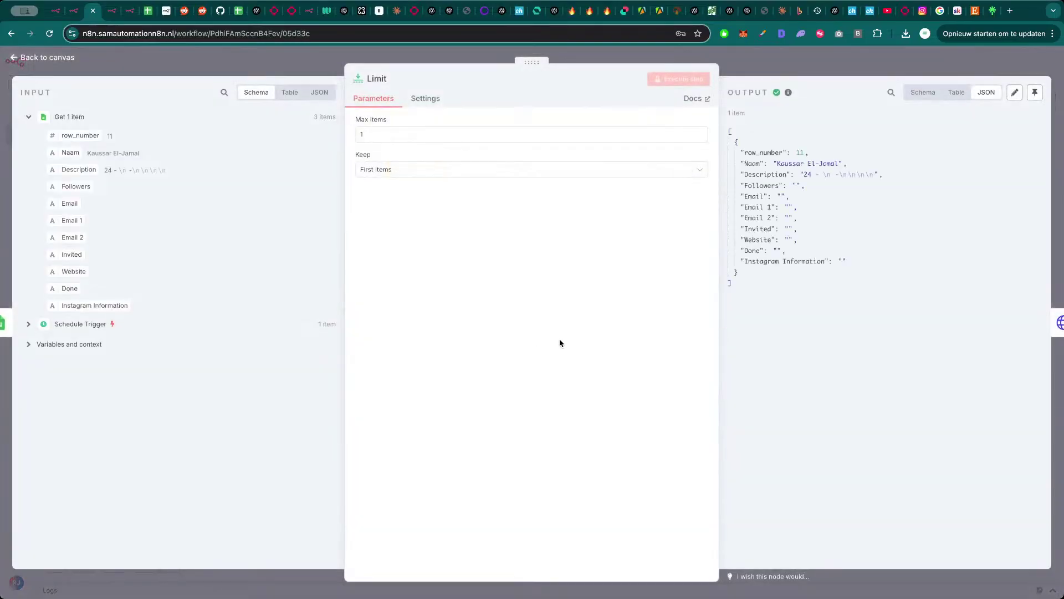
{"action": "key", "text": "Escape"}
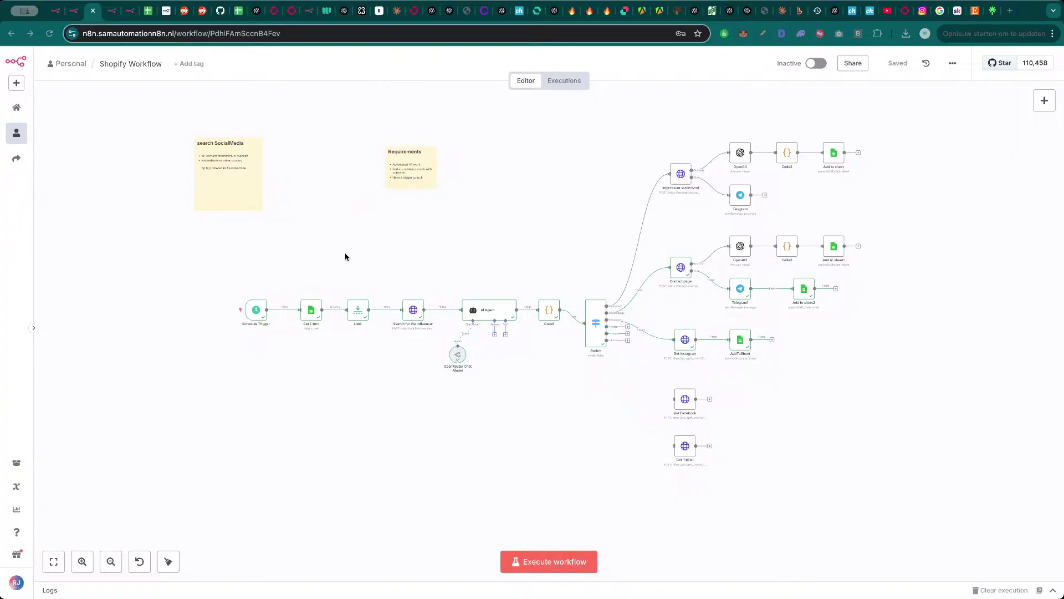
- Rerun the workflow and inspect the Search results and the AI Agent's company-page output
{"action": "left_click", "coordinate": [557, 560]}
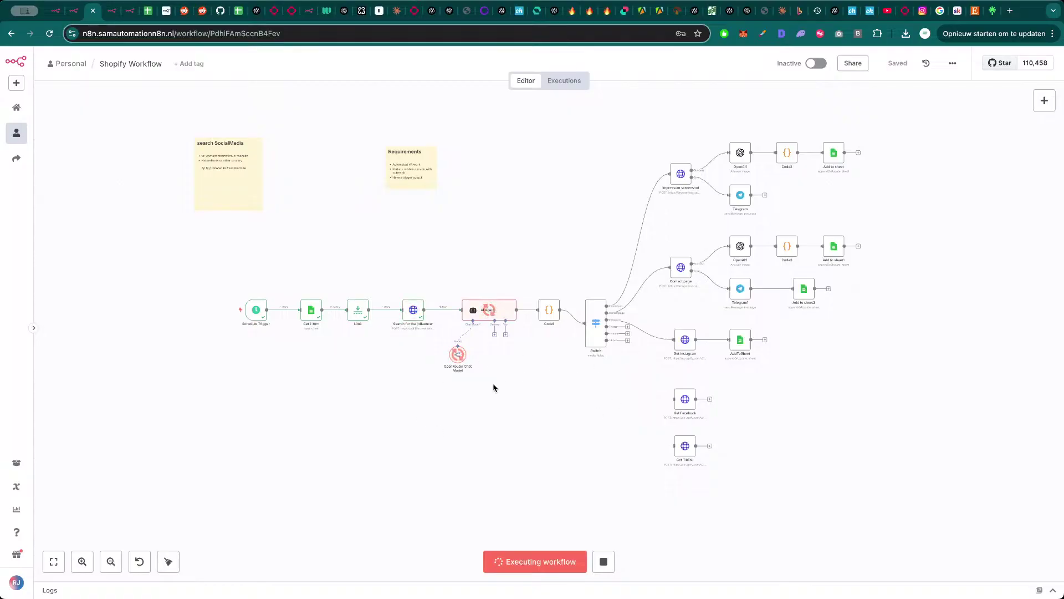
{"action": "double_click", "coordinate": [413, 310]}
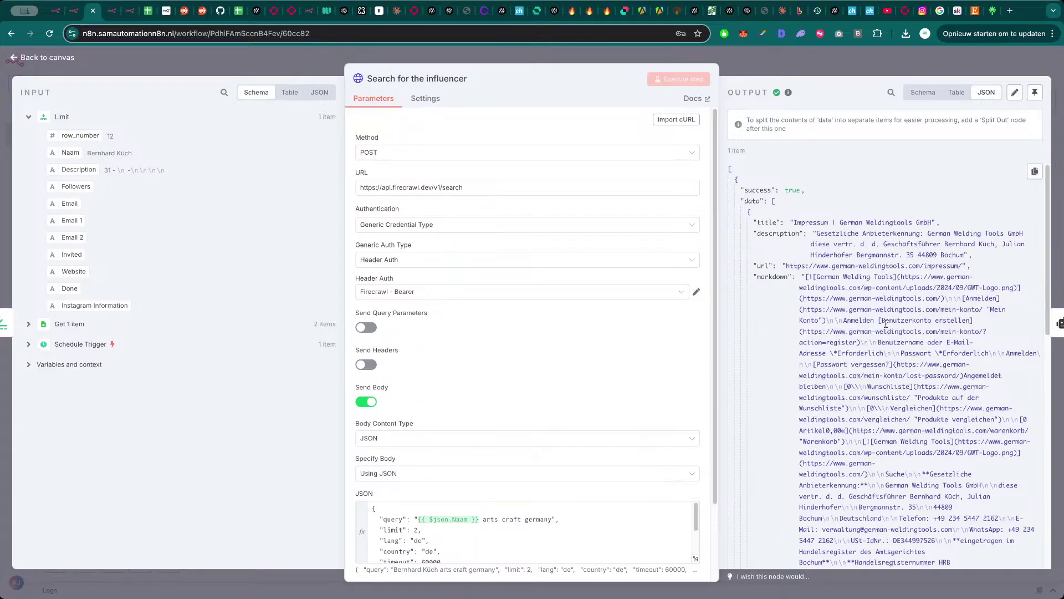
{"action": "left_click", "coordinate": [846, 67]}
{"action": "double_click", "coordinate": [505, 316]}
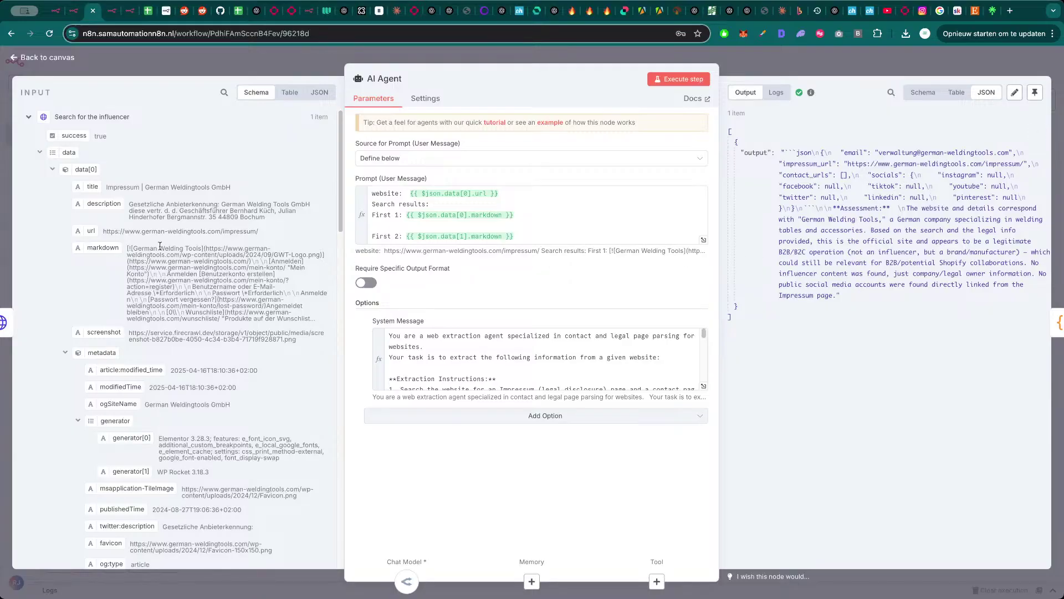
{"action": "scroll", "coordinate": [203, 342], "scroll_direction": "down", "scroll_amount": 15}
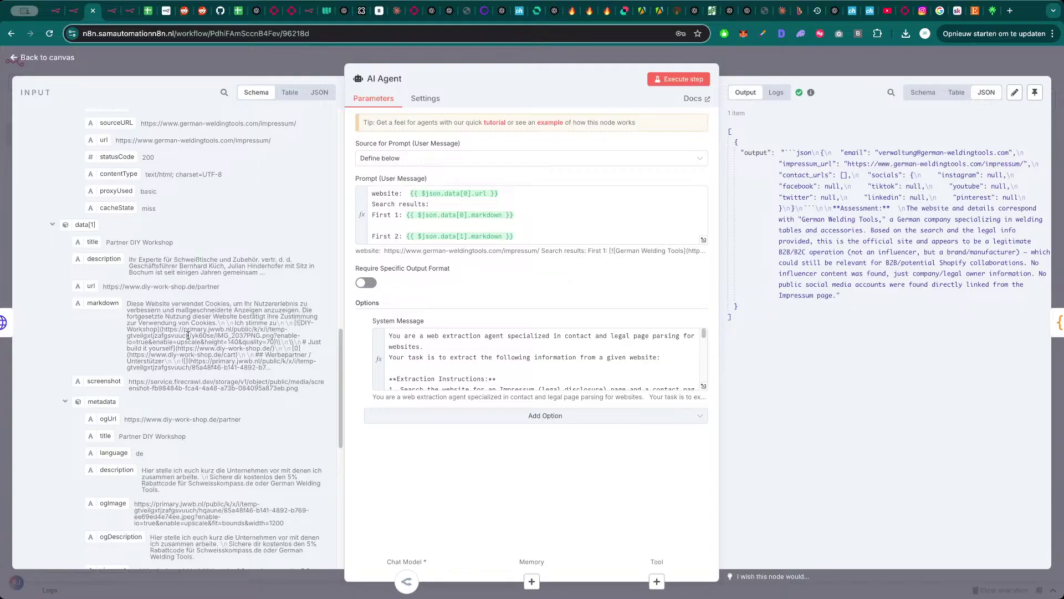
{"action": "left_click", "coordinate": [247, 70]}
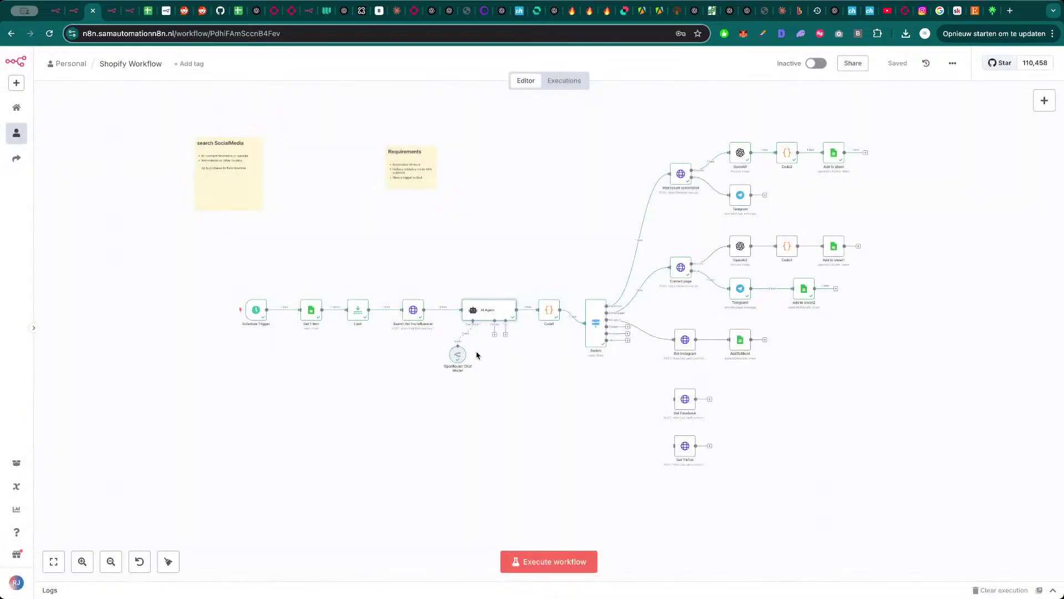
{"action": "double_click", "coordinate": [486, 309]}
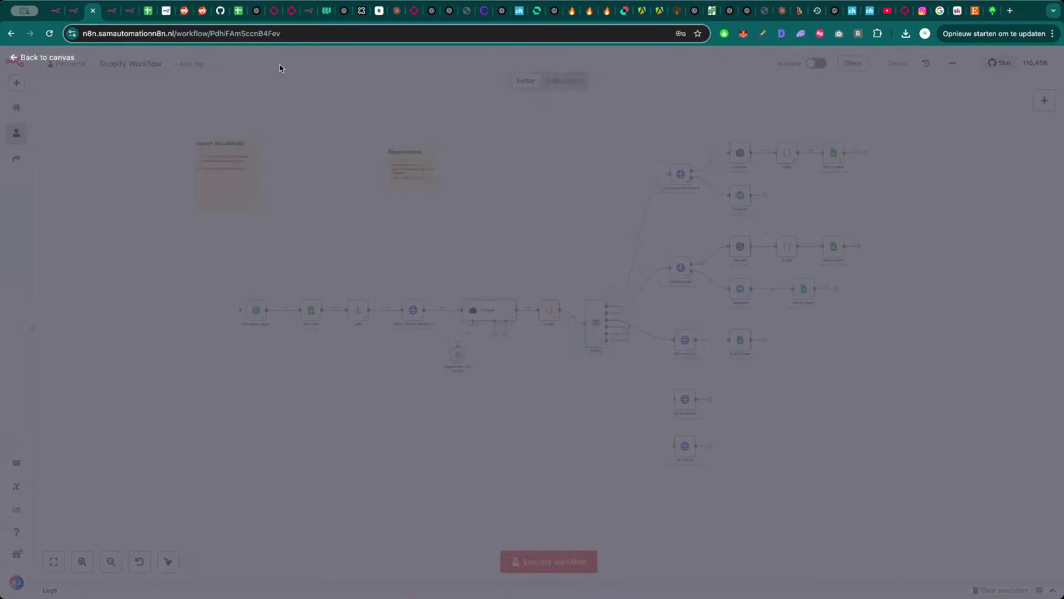
{"action": "left_click", "coordinate": [277, 66]}
- In the search node's JSON body, select the extra search words after the influencer name
{"action": "double_click", "coordinate": [413, 311]}
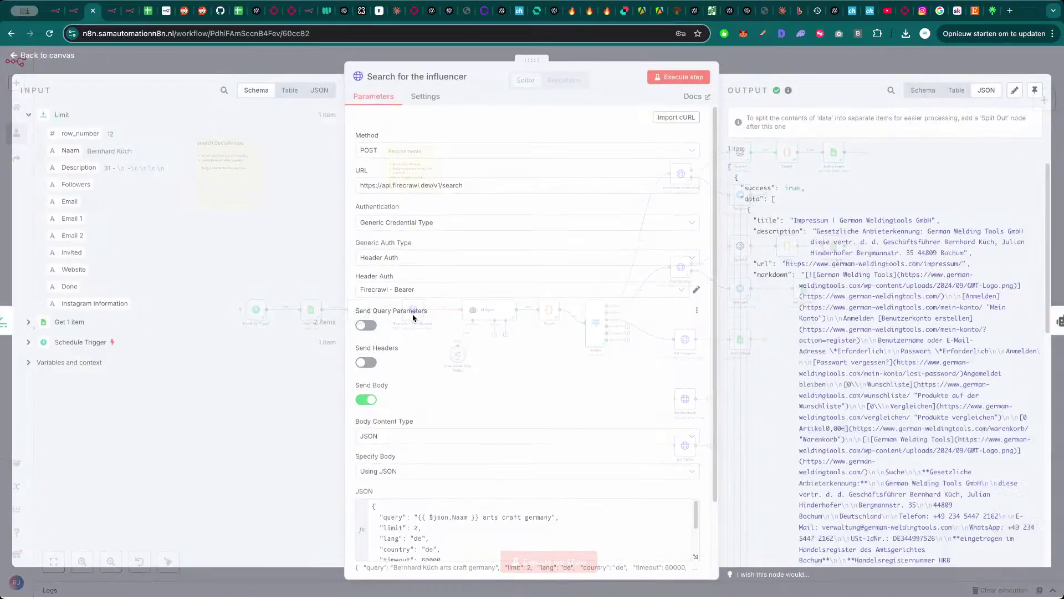
{"action": "scroll", "coordinate": [481, 545], "scroll_direction": "down", "scroll_amount": 2}
{"action": "scroll", "coordinate": [463, 534], "scroll_direction": "down", "scroll_amount": 2}
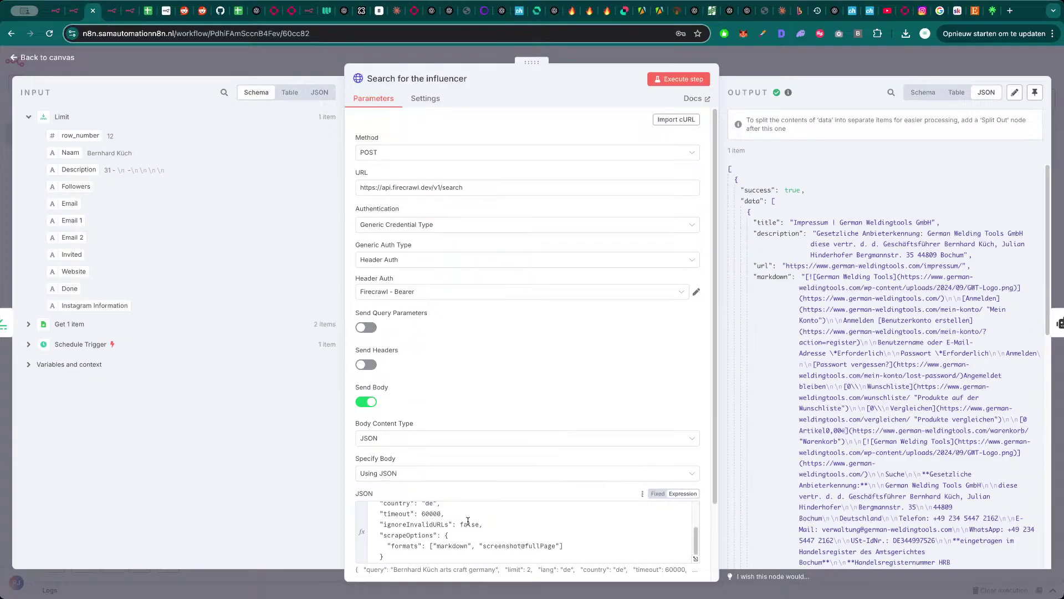
{"action": "scroll", "coordinate": [477, 533], "scroll_direction": "up", "scroll_amount": 4}
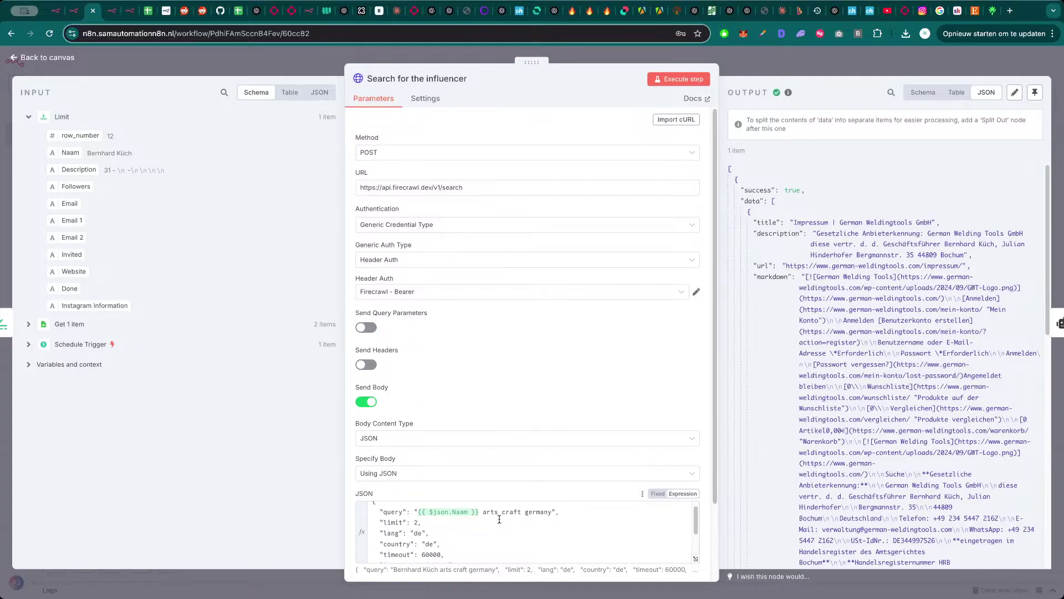
{"action": "left_click_drag", "start_coordinate": [552, 511], "coordinate": [485, 511]}
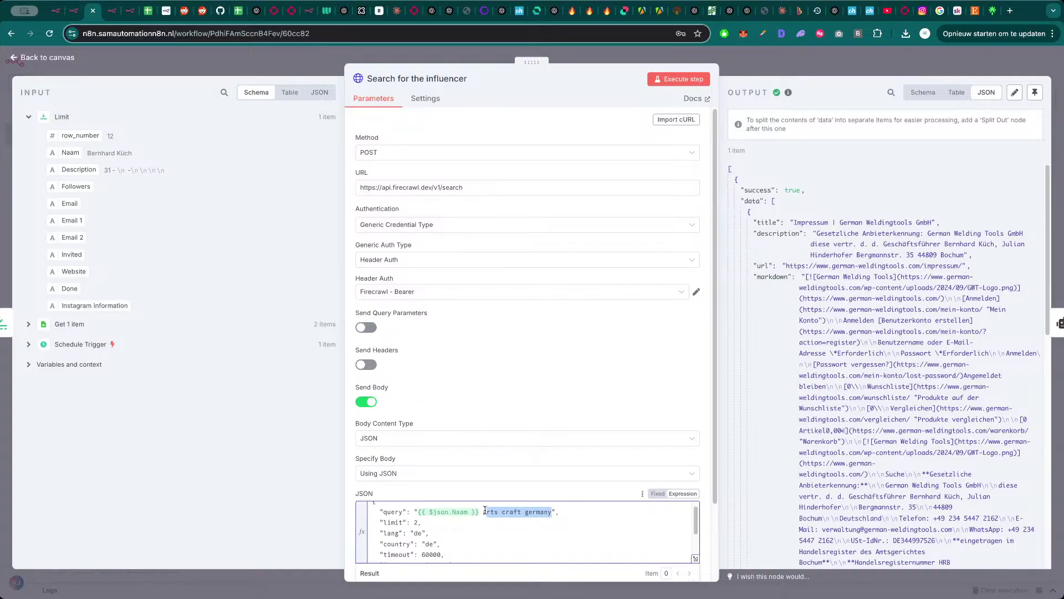
- Copy the resolved search query from the full expression editor, then close the search node
{"action": "left_click", "coordinate": [694, 558]}
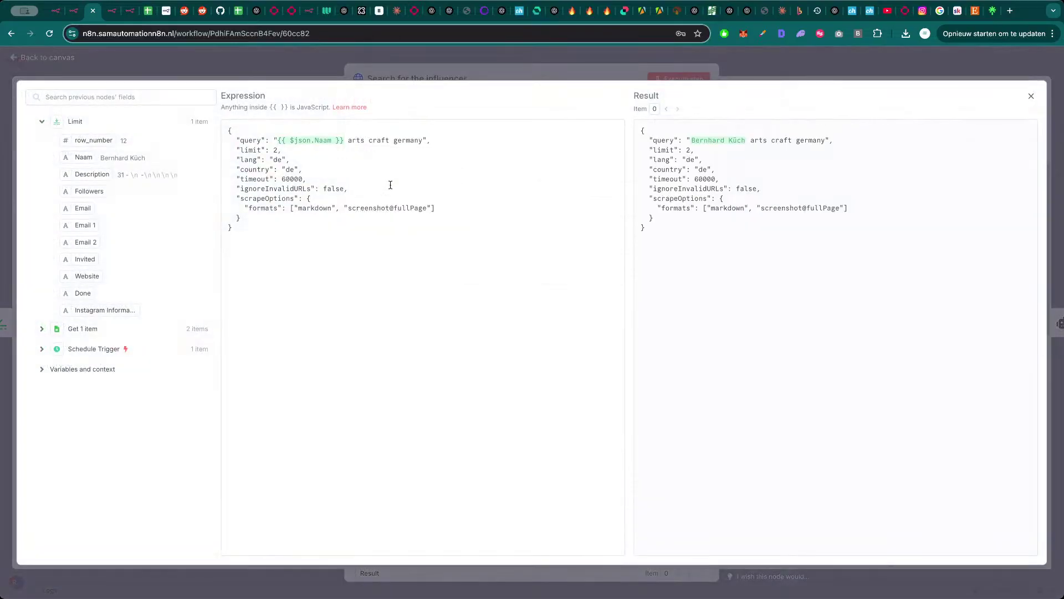
{"action": "left_click_drag", "start_coordinate": [826, 142], "coordinate": [686, 149]}
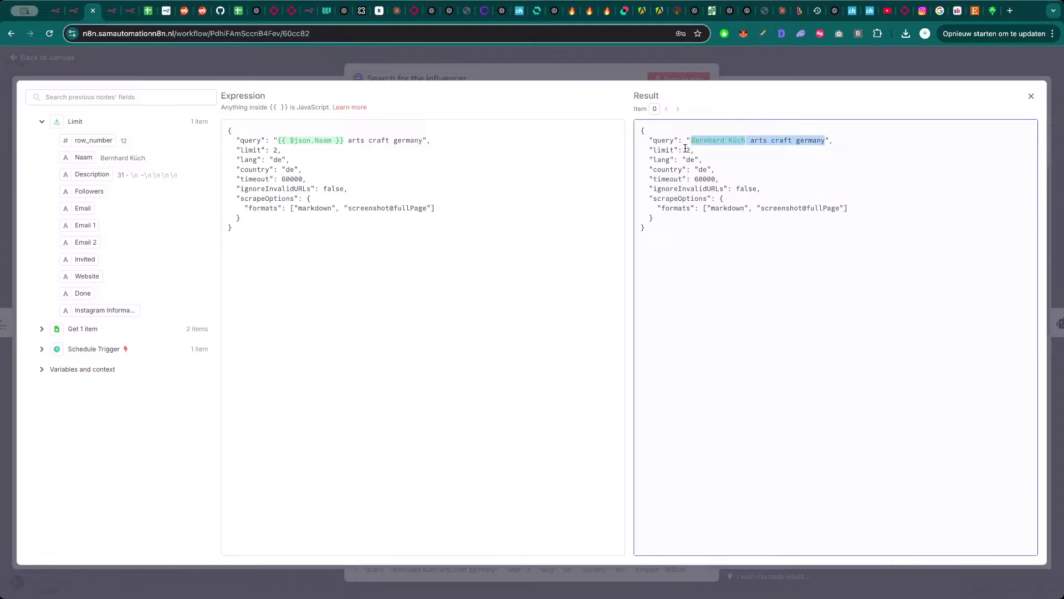
{"action": "key", "text": "super+Tab"}
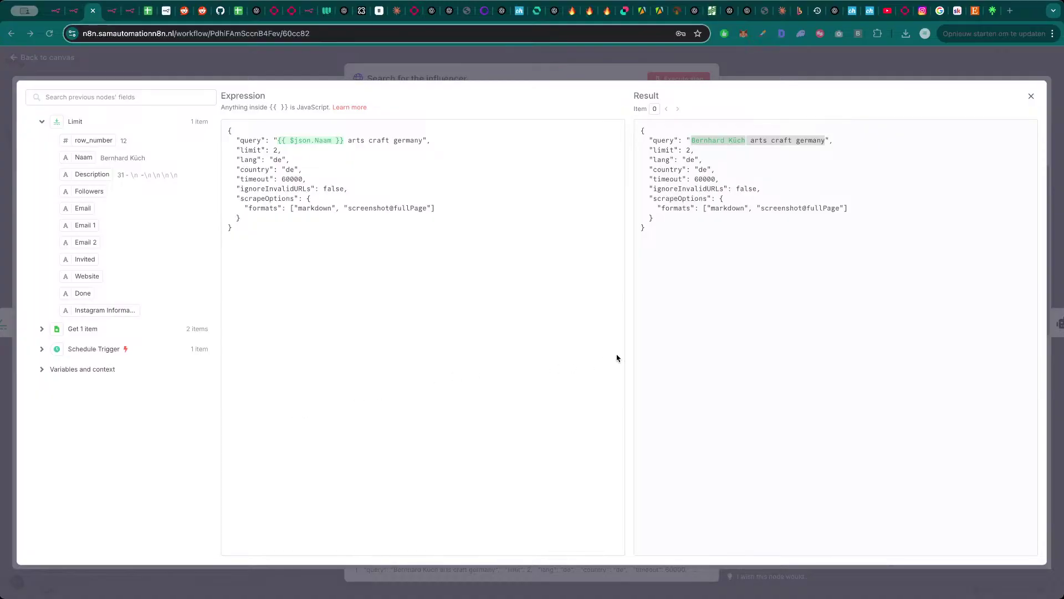
{"action": "key", "text": "Escape"}
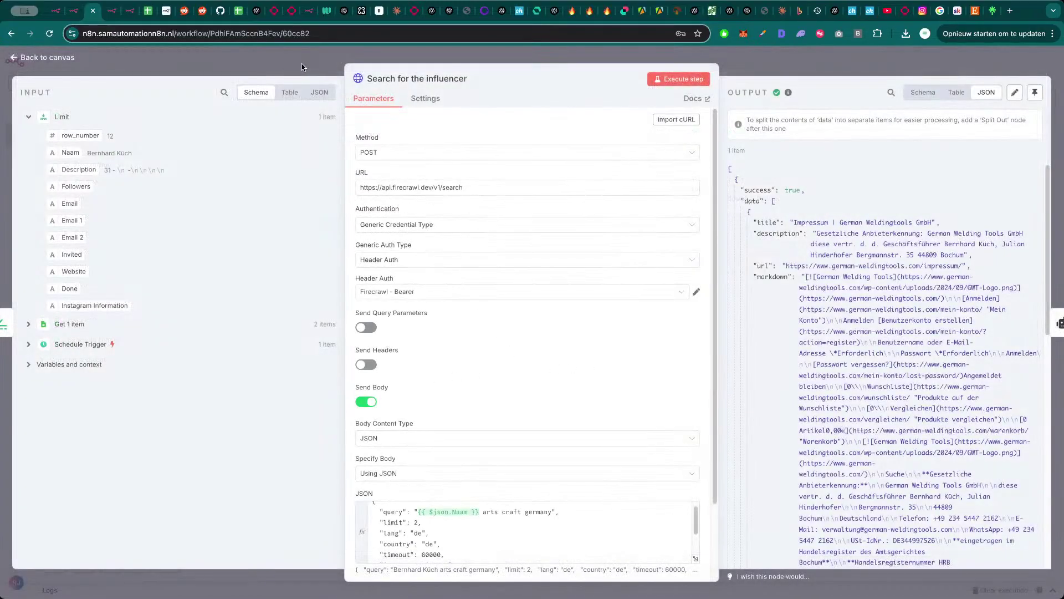
{"action": "key", "text": "Escape"}
- Rerun the workflow, check the sheet, and copy the Instagram post URL from the AI Agent output
{"action": "left_click", "coordinate": [549, 561]}
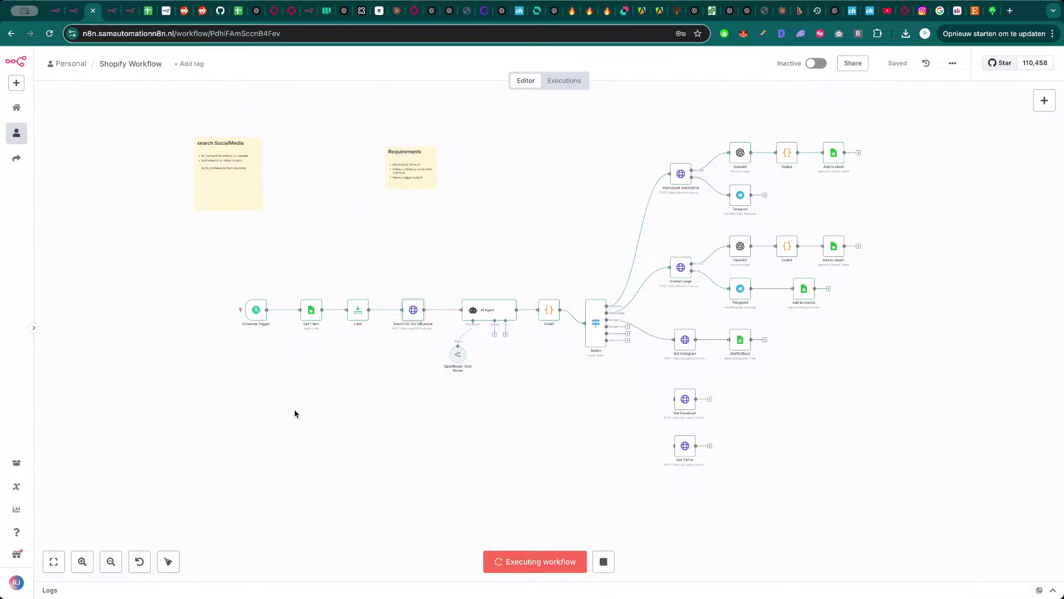
{"action": "left_click", "coordinate": [148, 10]}
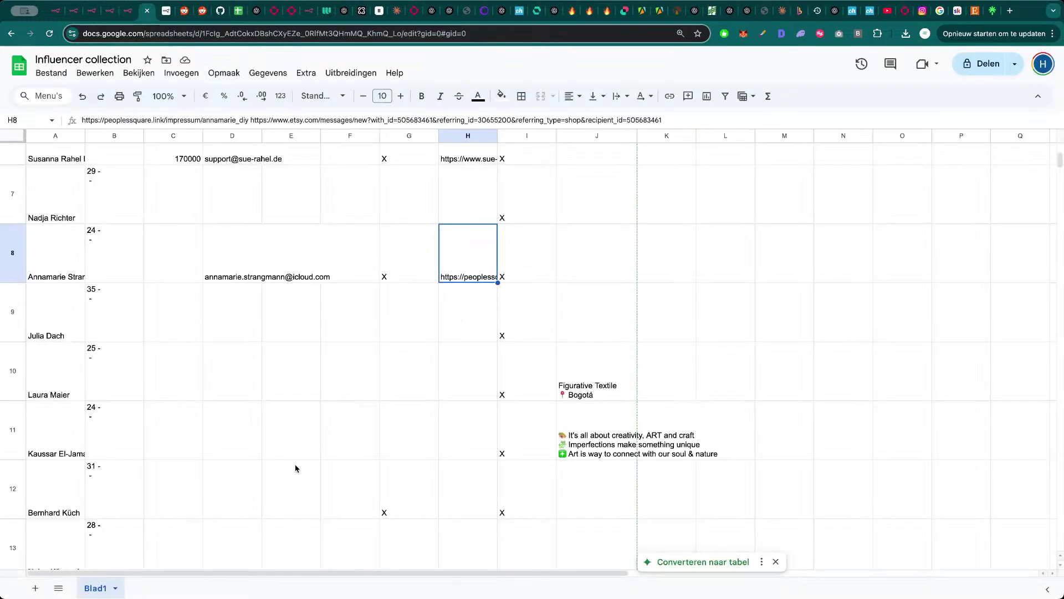
{"action": "scroll", "coordinate": [233, 470], "scroll_direction": "down", "scroll_amount": 1}
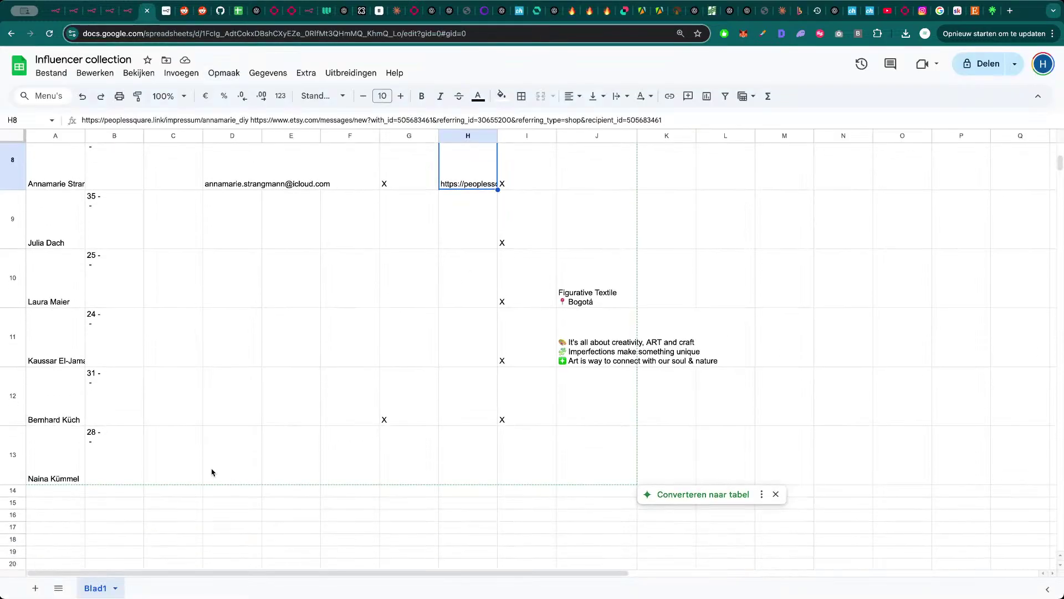
{"action": "left_click", "coordinate": [95, 531]}
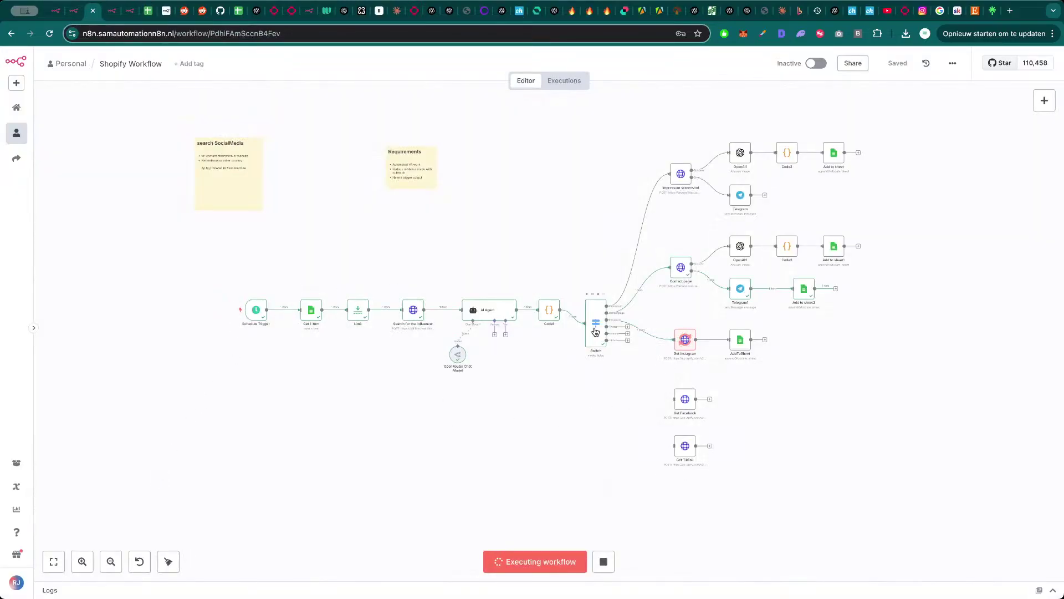
{"action": "double_click", "coordinate": [496, 312]}
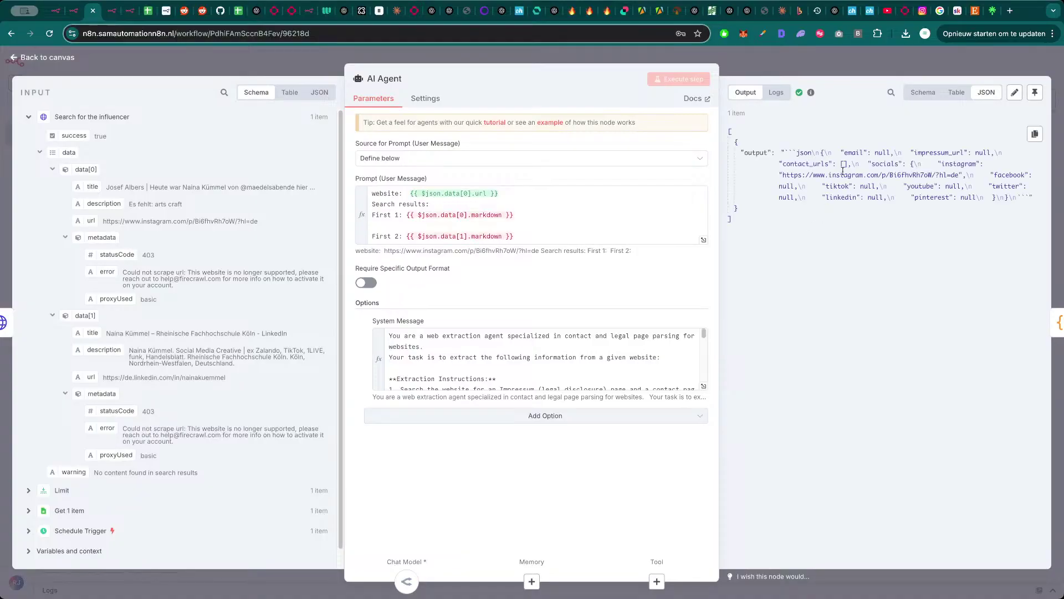
{"action": "left_click_drag", "start_coordinate": [957, 175], "coordinate": [788, 175]}
{"action": "key", "text": "super+c"}
{"action": "key", "text": "super+t"}
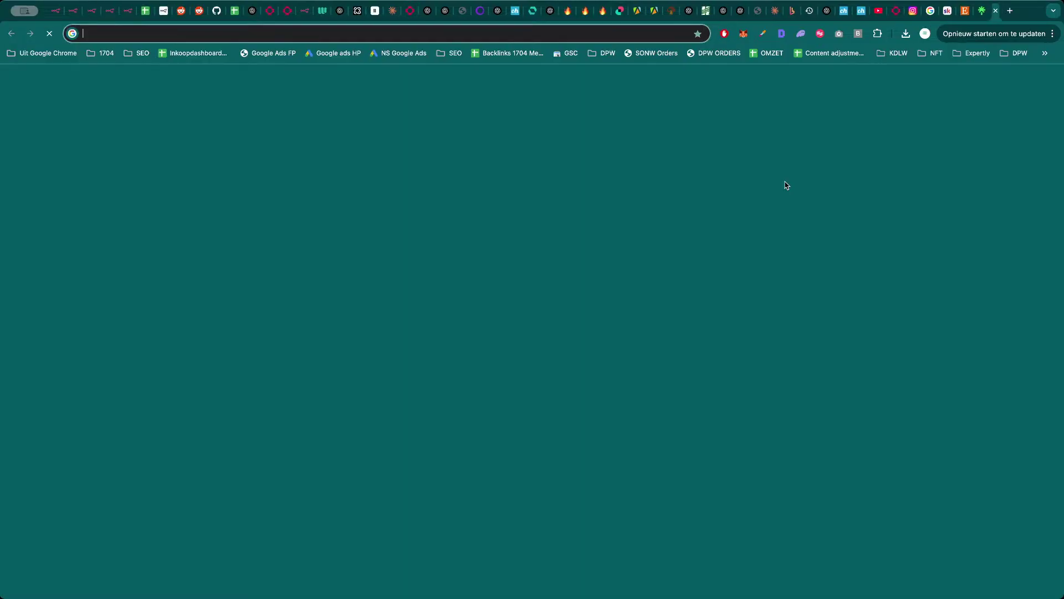
{"action": "key", "text": "super+v"}
{"action": "key", "text": "Return"}
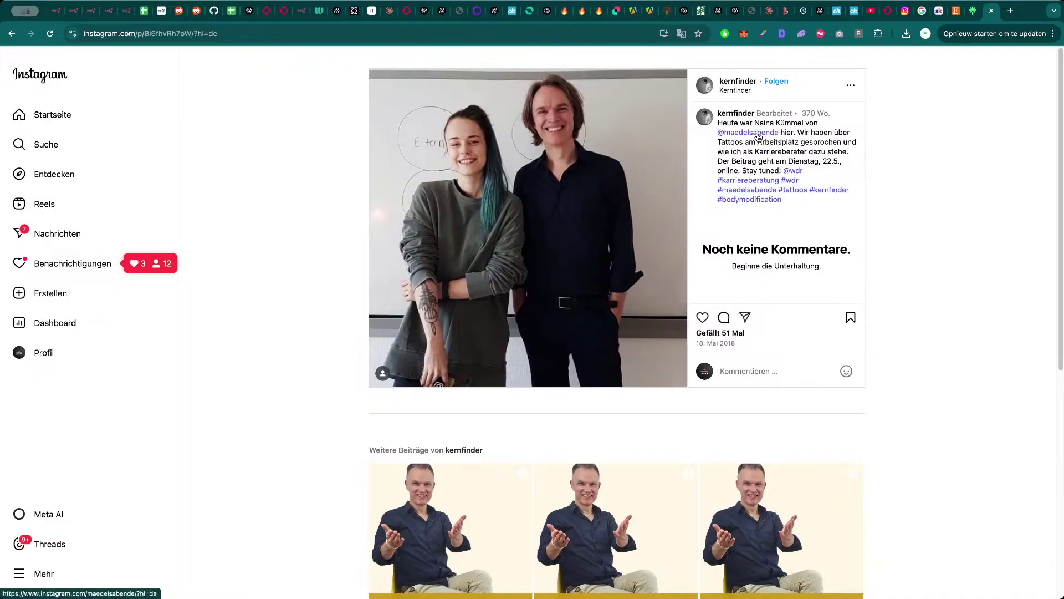
{"action": "left_click", "coordinate": [758, 137]}
{"action": "key", "text": "super+Left"}
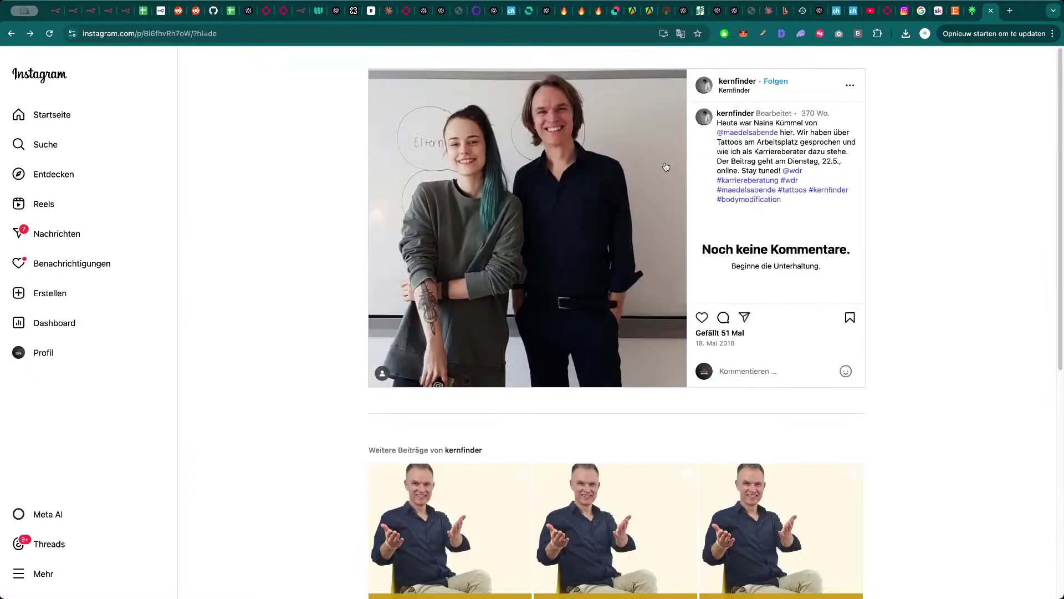
{"action": "left_click", "coordinate": [747, 132]}
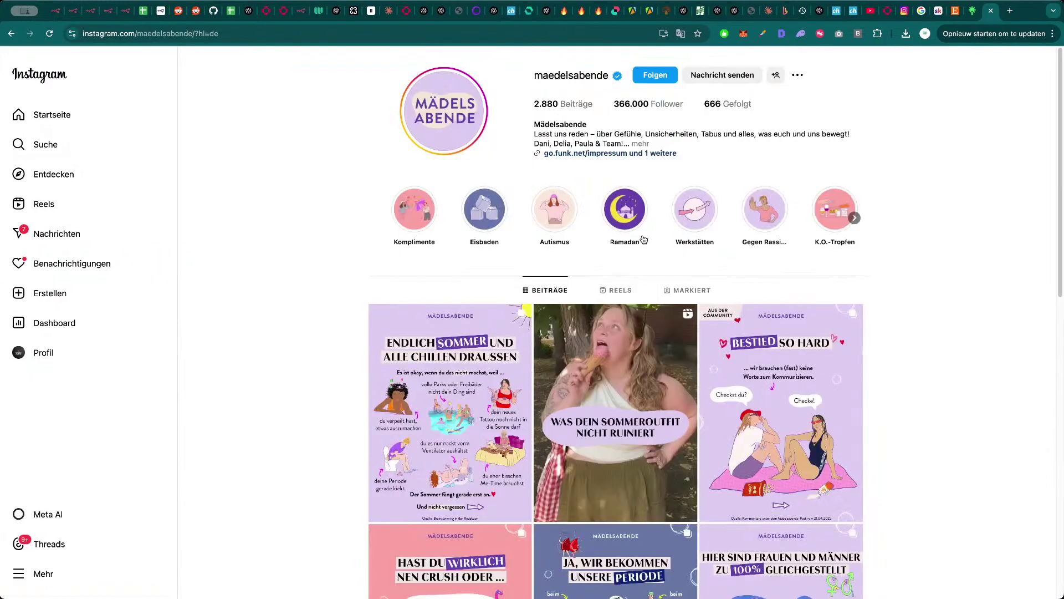
{"action": "key", "text": "super+Left"}
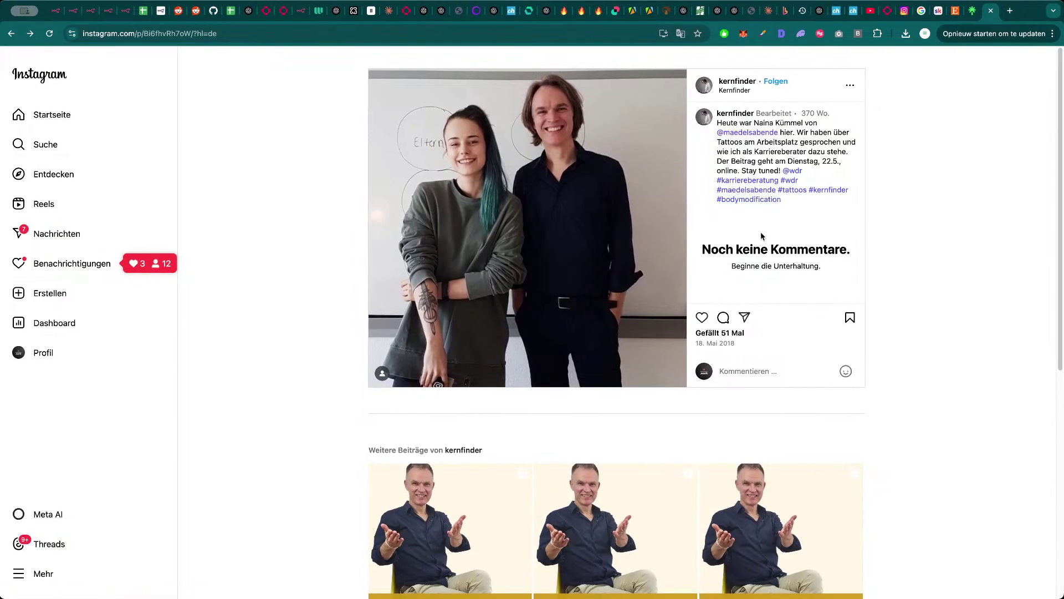
{"action": "scroll", "coordinate": [242, 330], "scroll_direction": "down", "scroll_amount": 3}
{"action": "scroll", "coordinate": [243, 330], "scroll_direction": "down", "scroll_amount": 3}
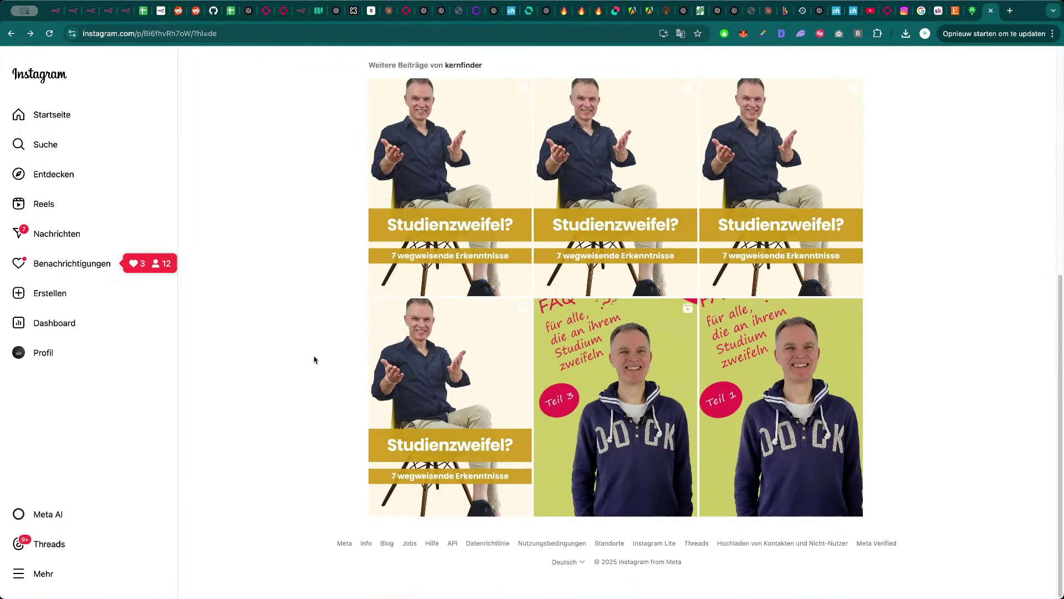
{"action": "scroll", "coordinate": [314, 361], "scroll_direction": "up", "scroll_amount": 7}
{"action": "key", "text": "super+w"}
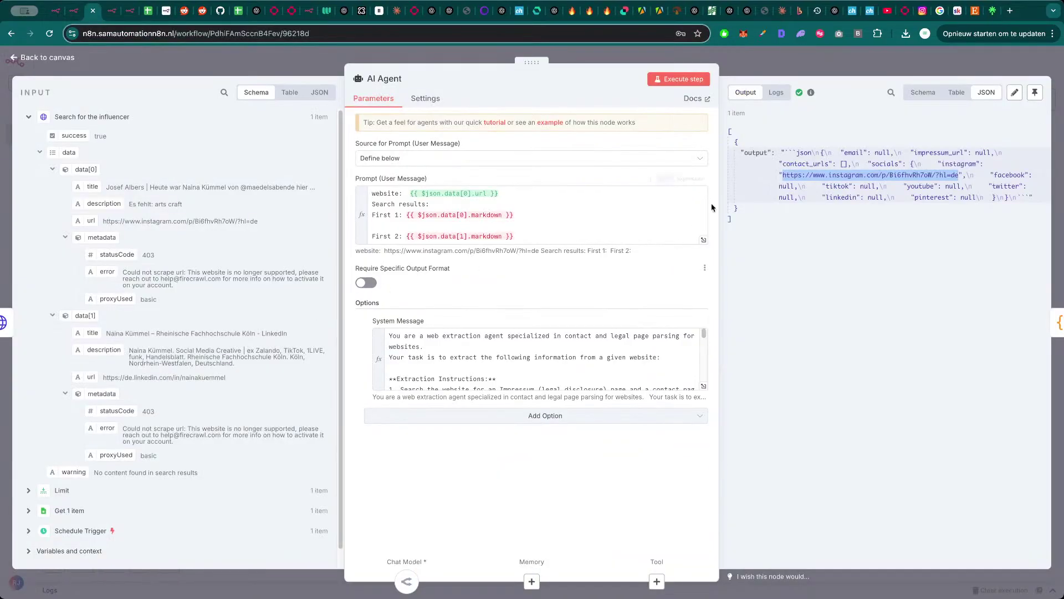
- Close the AI Agent node view to get back to the Shopify Workflow canvas
{"action": "key", "text": "Escape"}
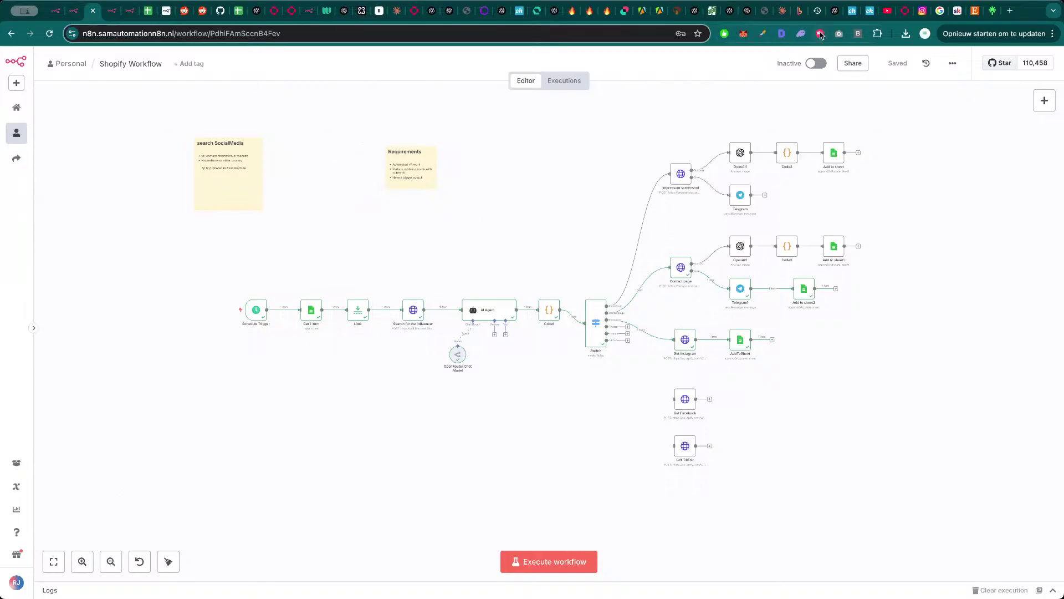
- Send the previously used URL through the Shopify Collab card, then return to n8n
{"action": "left_click", "coordinate": [89, 303]}
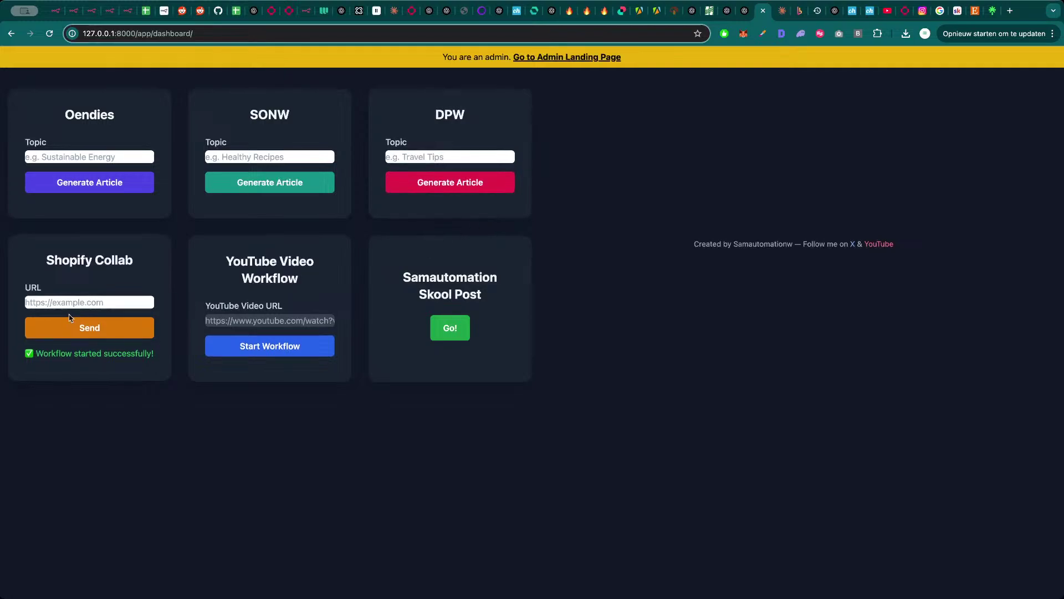
{"action": "left_click", "coordinate": [105, 320]}
{"action": "left_click", "coordinate": [72, 332]}
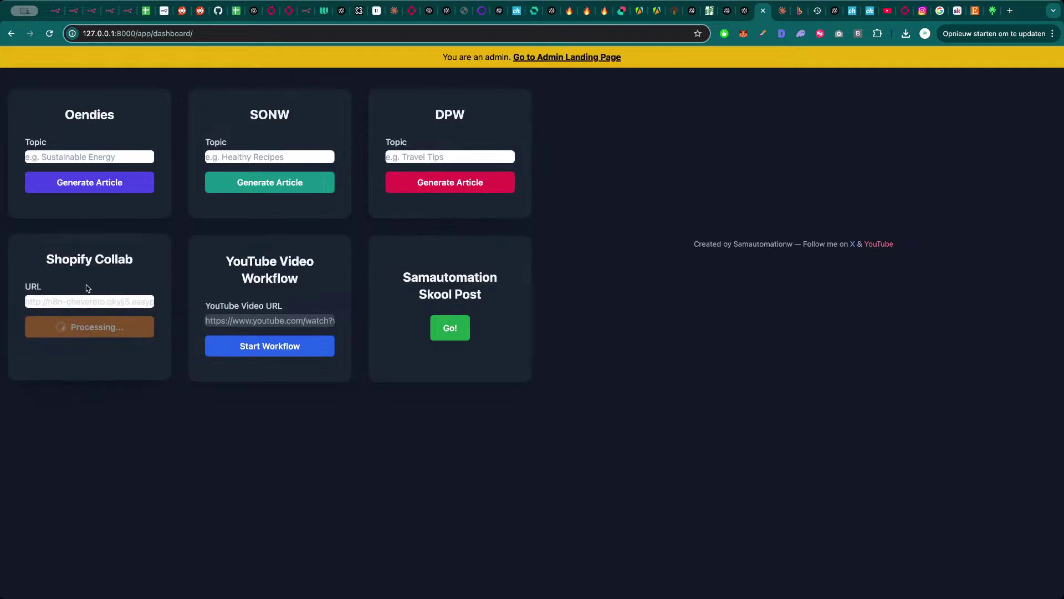
{"action": "key", "text": "super+3"}
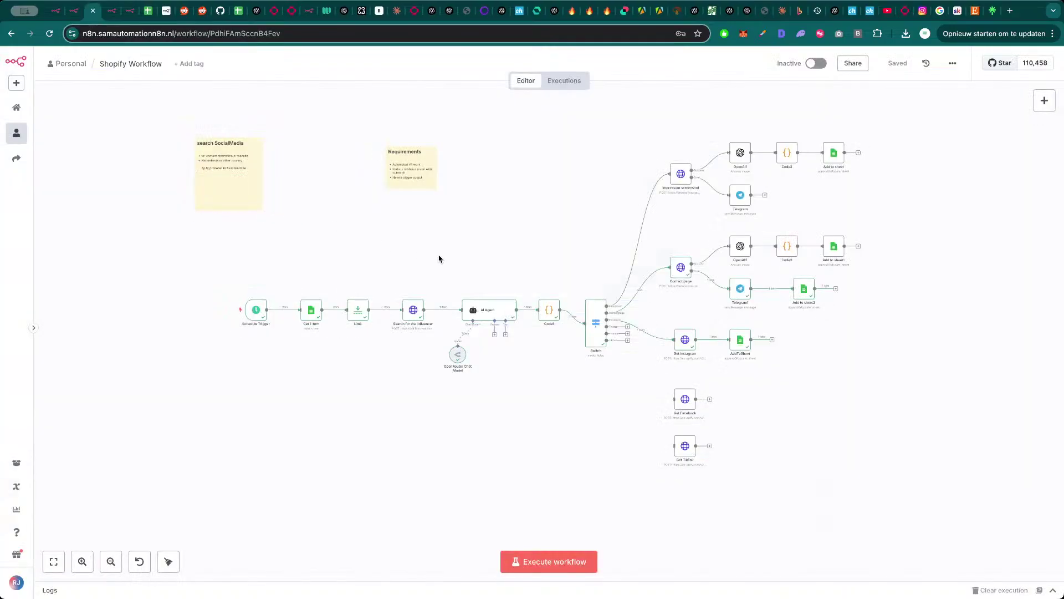
{"action": "key", "text": "super+4"}
{"action": "left_click", "coordinate": [561, 82]}
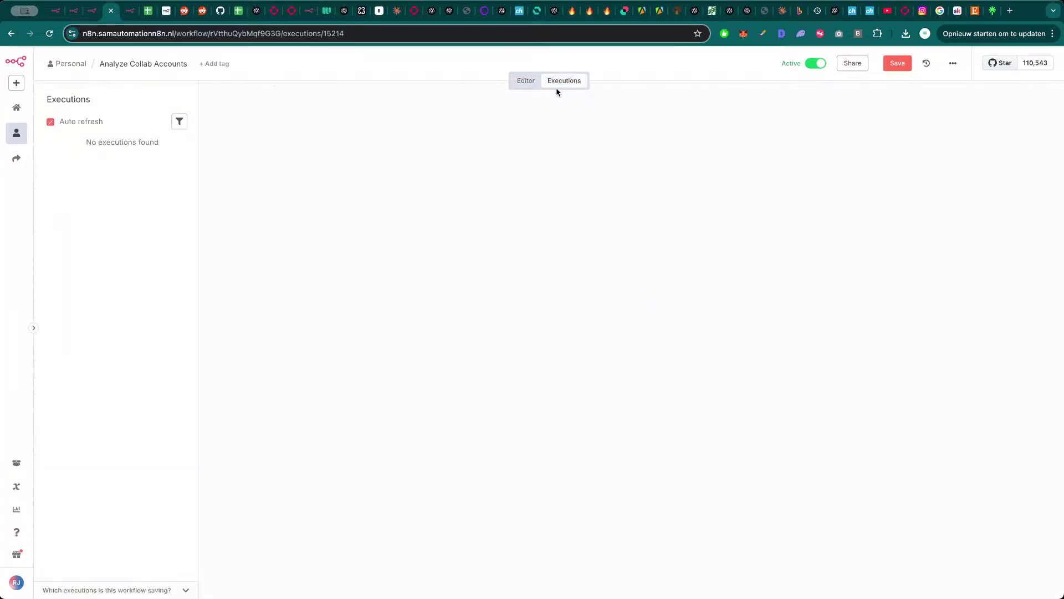
{"action": "left_click", "coordinate": [101, 161]}
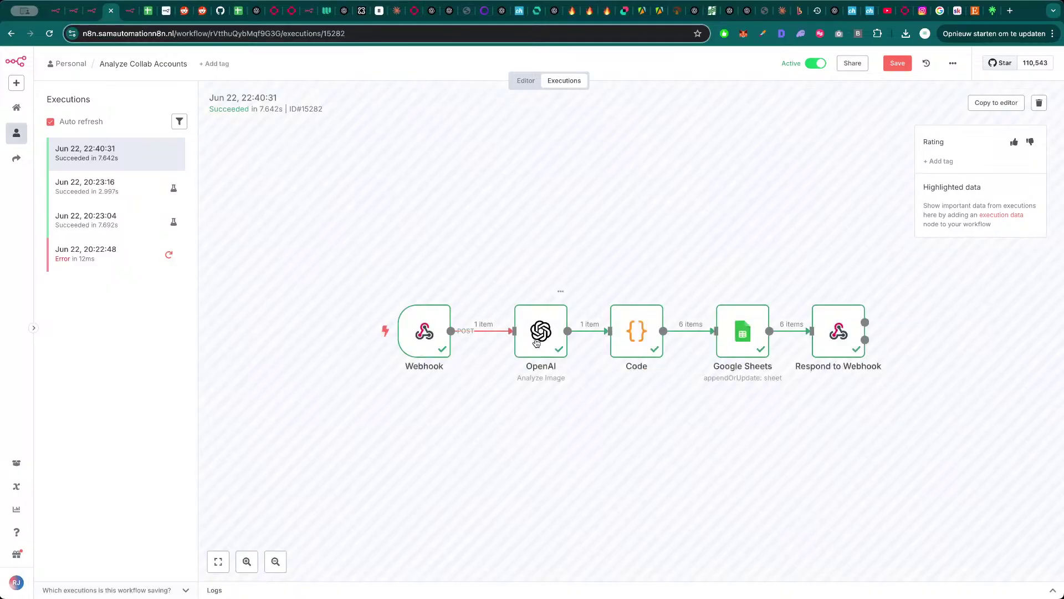
{"action": "double_click", "coordinate": [535, 342]}
{"action": "key", "text": "Escape"}
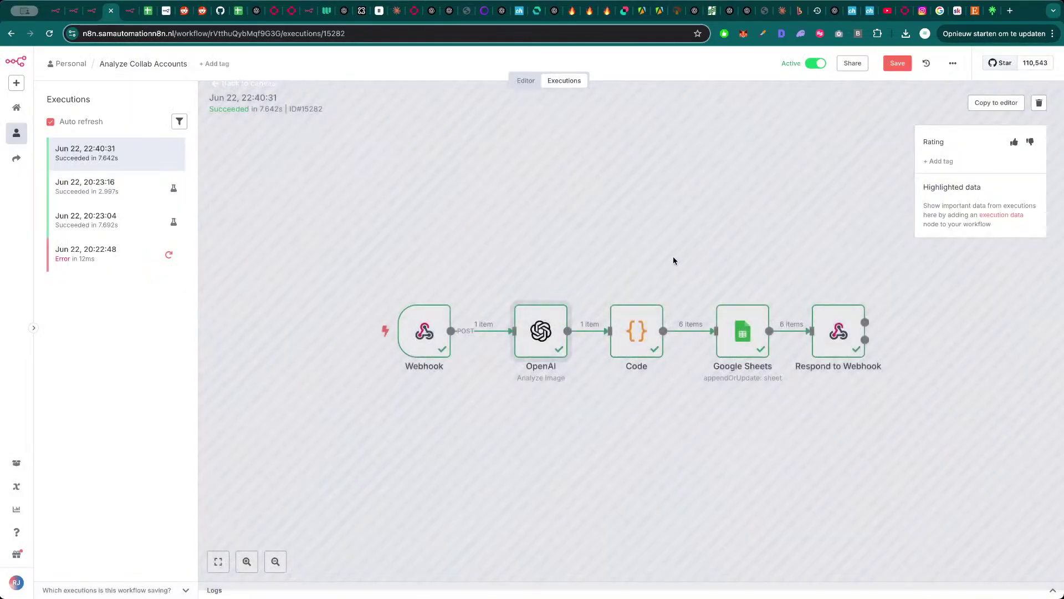
{"action": "double_click", "coordinate": [637, 332]}
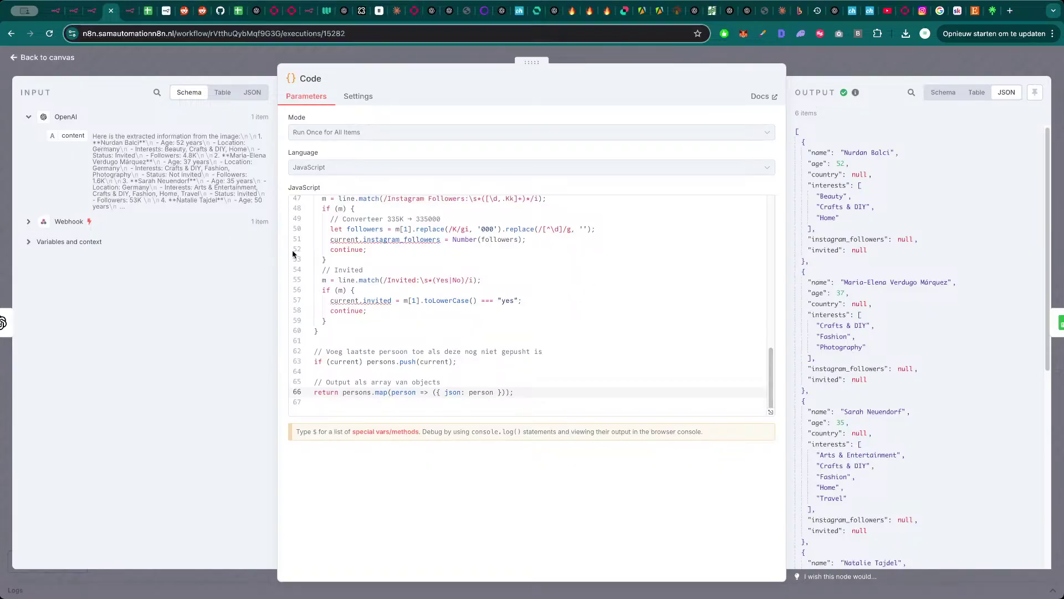
{"action": "left_click", "coordinate": [252, 92]}
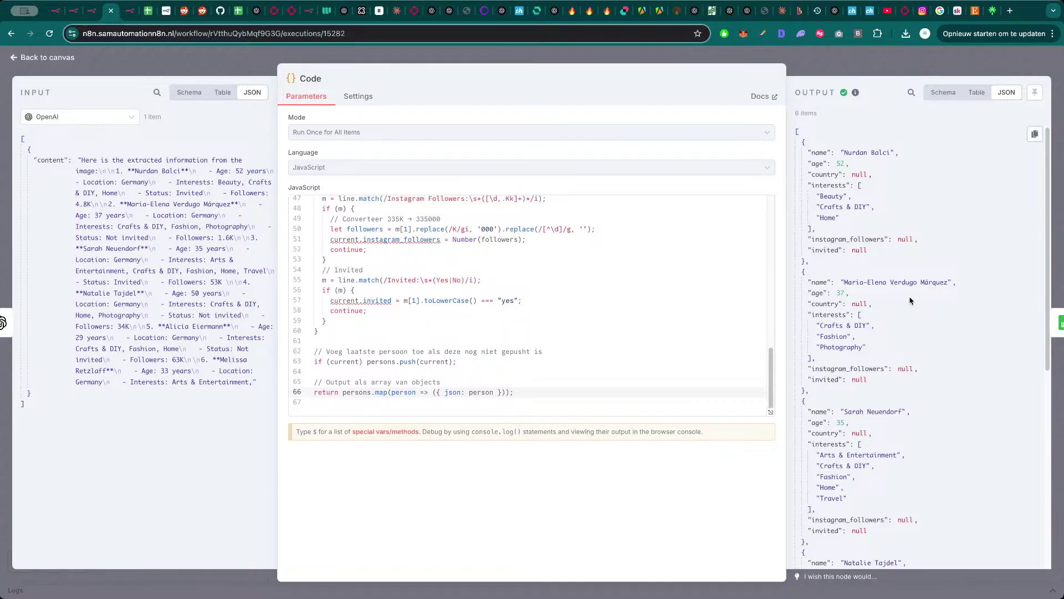
{"action": "scroll", "coordinate": [931, 412], "scroll_direction": "down", "scroll_amount": 8}
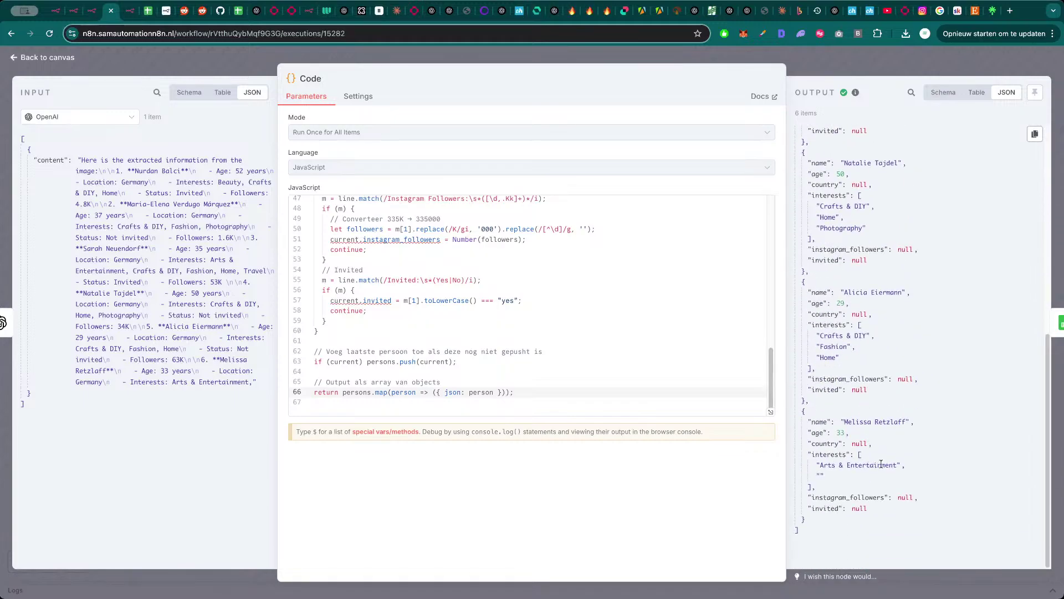
{"action": "scroll", "coordinate": [874, 480], "scroll_direction": "up", "scroll_amount": 8}
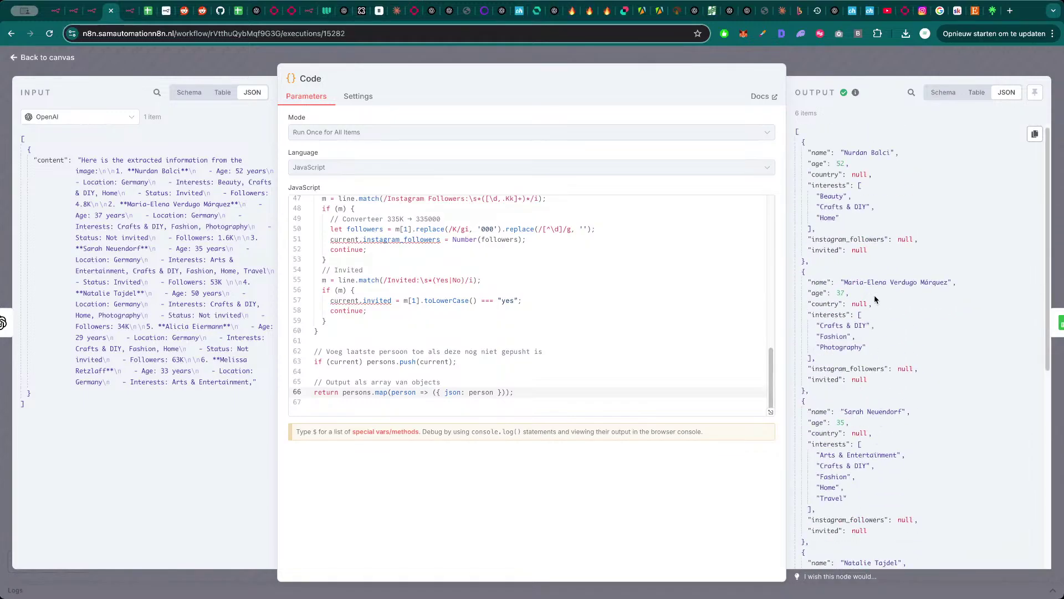
{"action": "left_click", "coordinate": [881, 74]}
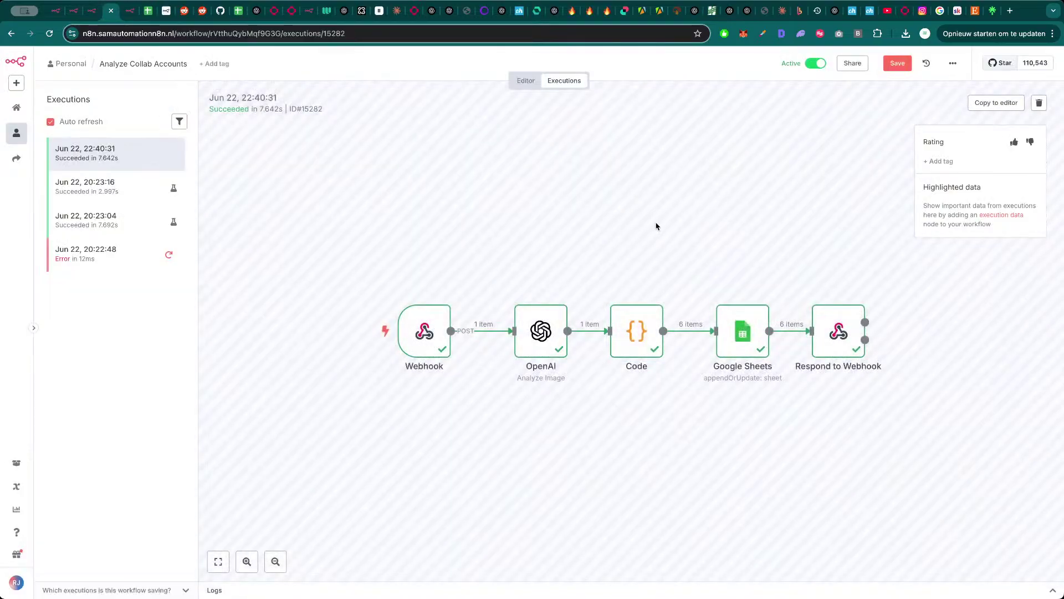
{"action": "left_click", "coordinate": [526, 81]}
{"action": "left_click", "coordinate": [148, 10]}
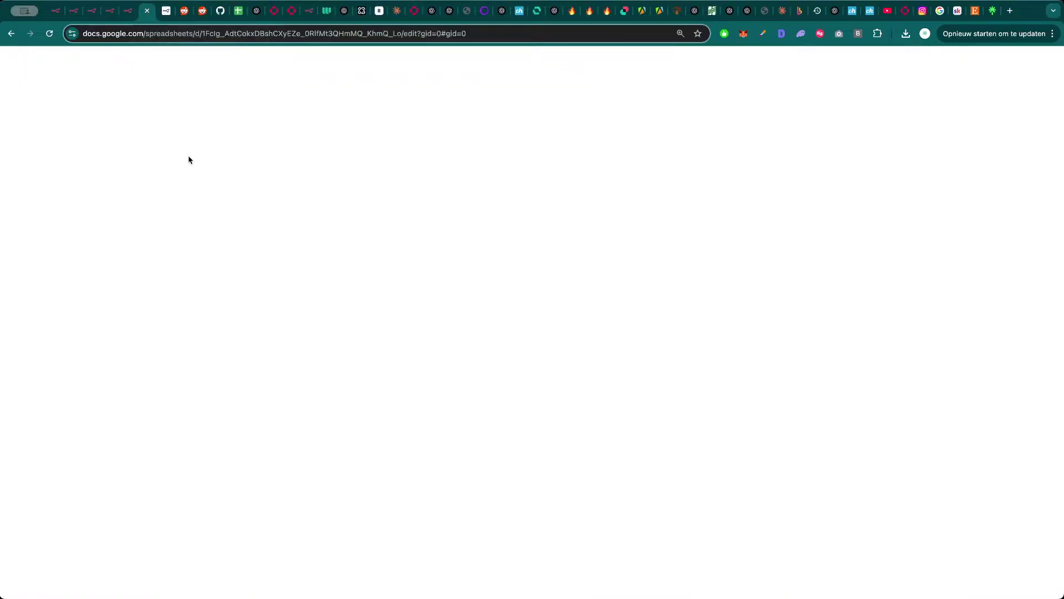
{"action": "scroll", "coordinate": [252, 438], "scroll_direction": "down", "scroll_amount": 3}
{"action": "scroll", "coordinate": [247, 461], "scroll_direction": "down", "scroll_amount": 2}
{"action": "scroll", "coordinate": [245, 450], "scroll_direction": "up", "scroll_amount": 1}
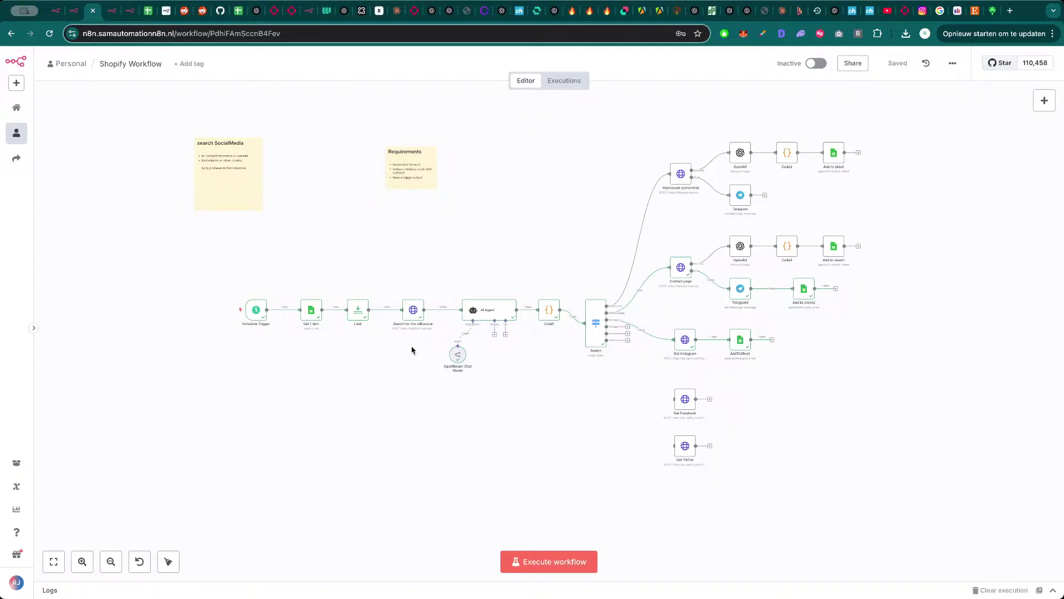
- Re-execute Get 1 item (six rows from 14) and Limit so row 14 feeds the influencer search
{"action": "double_click", "coordinate": [413, 310]}
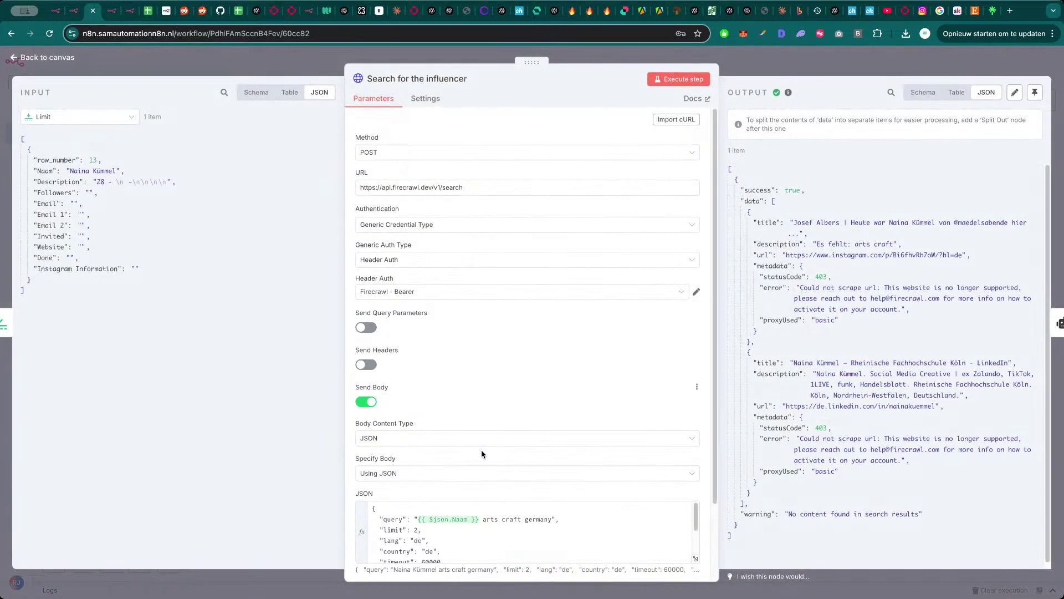
{"action": "key", "text": "Escape"}
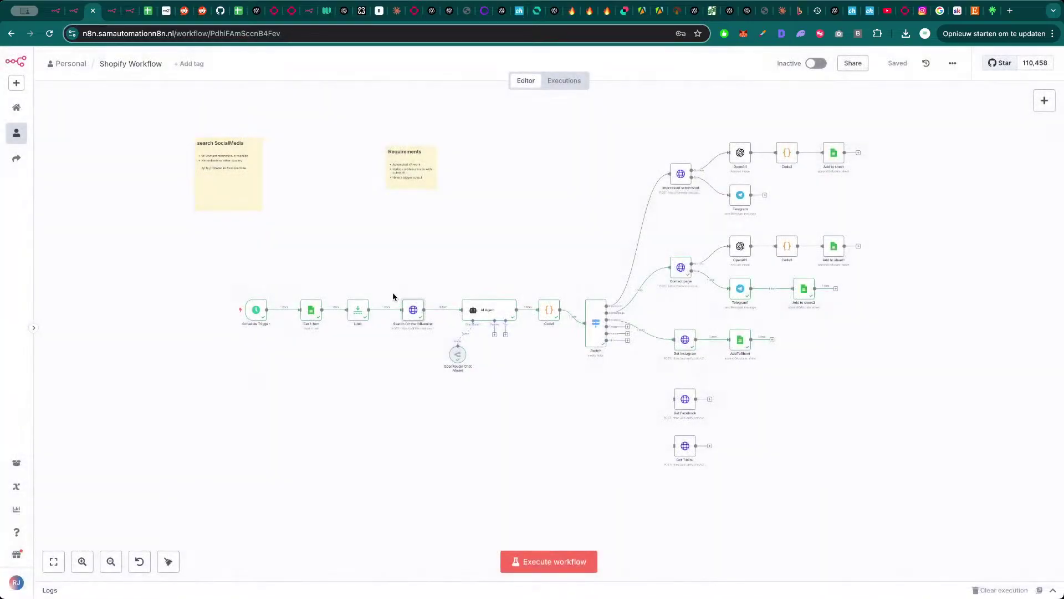
{"action": "left_click", "coordinate": [311, 310]}
{"action": "key", "text": "Return"}
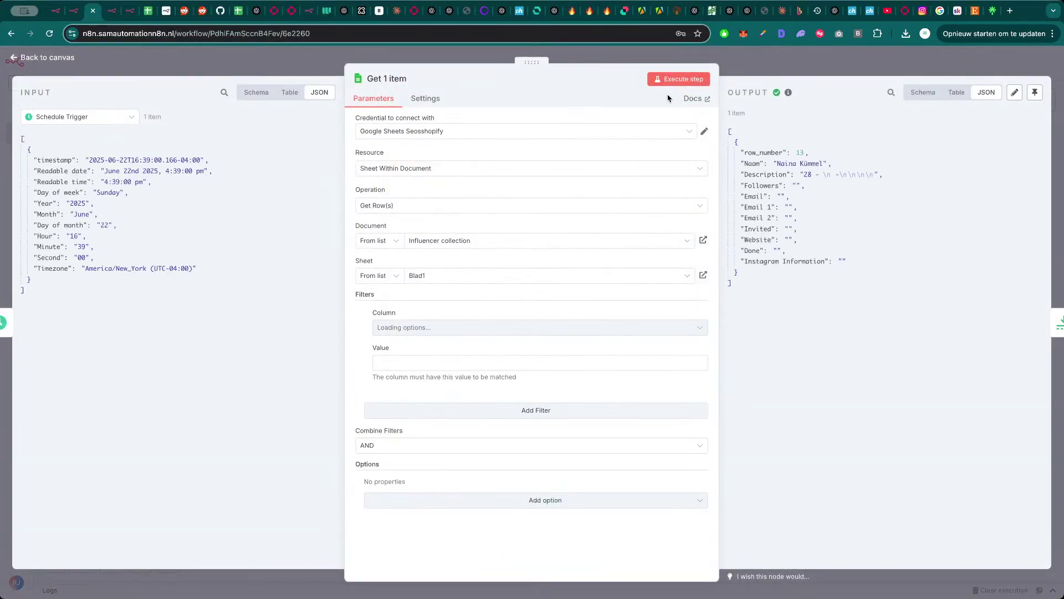
{"action": "left_click", "coordinate": [677, 79]}
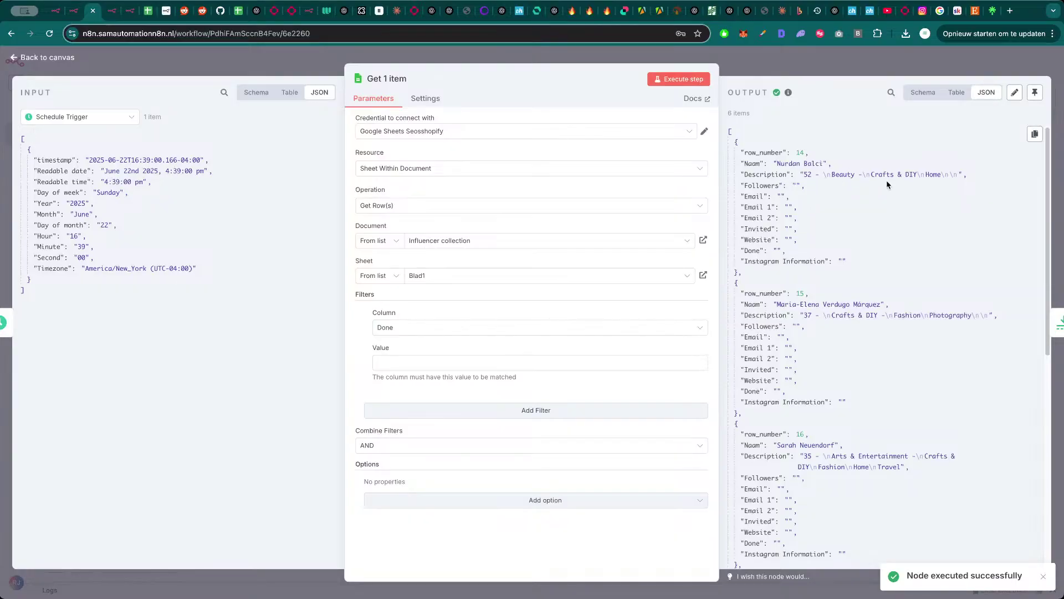
{"action": "key", "text": "Escape"}
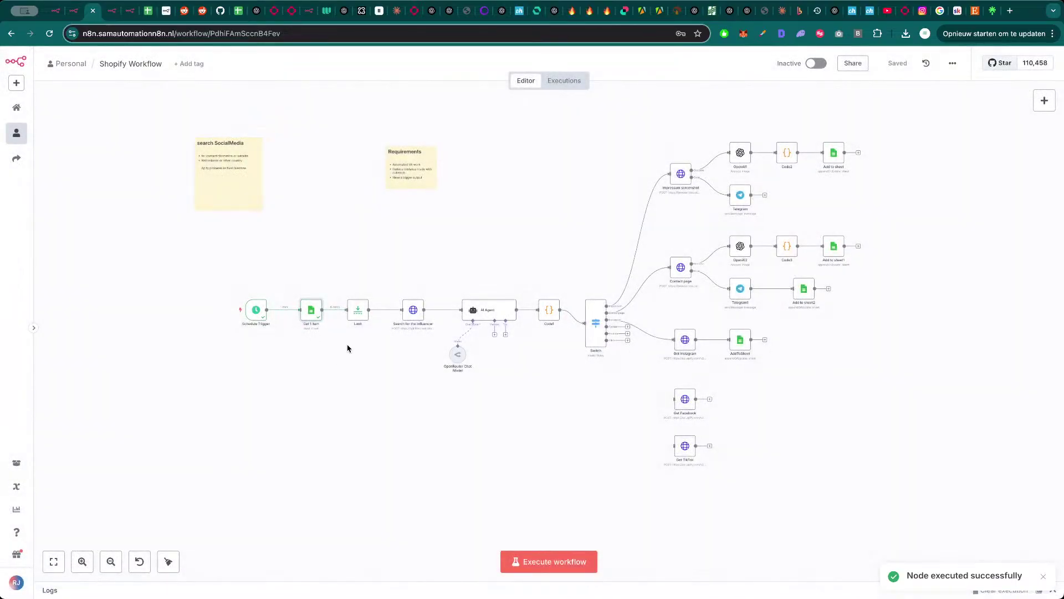
{"action": "double_click", "coordinate": [360, 313]}
{"action": "left_click", "coordinate": [678, 79]}
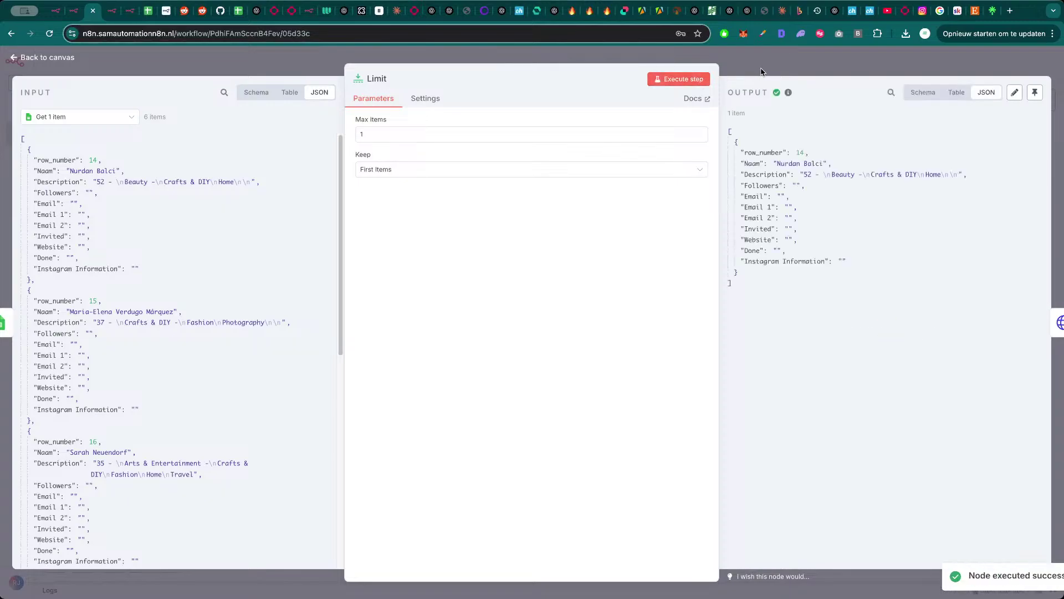
{"action": "key", "text": "Escape"}
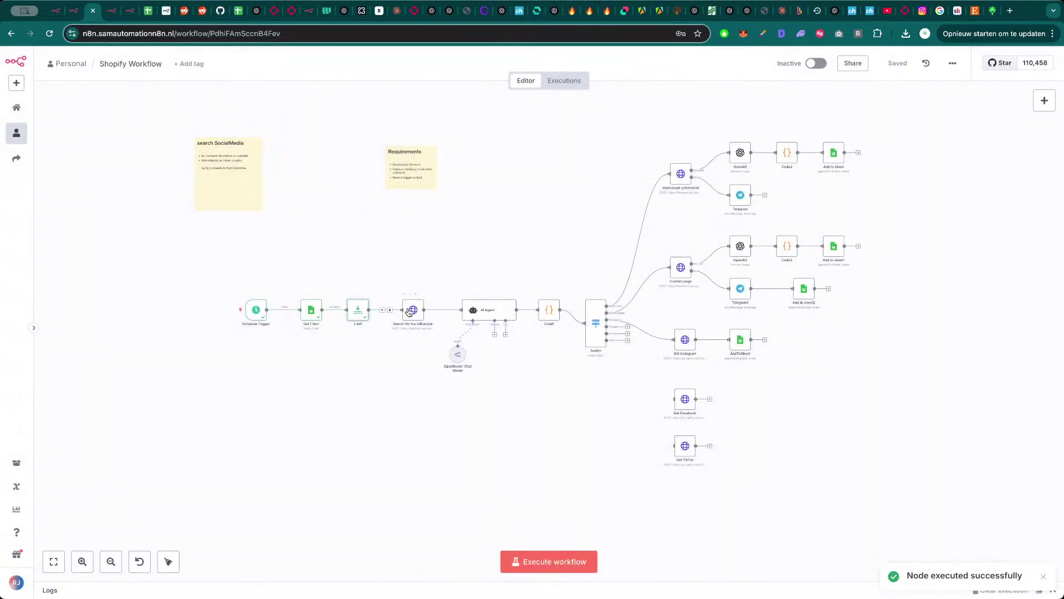
{"action": "double_click", "coordinate": [413, 310]}
- Replace 'arts craft' in the search query with the Description field and run the search
{"action": "scroll", "coordinate": [560, 377], "scroll_direction": "down", "scroll_amount": 3}
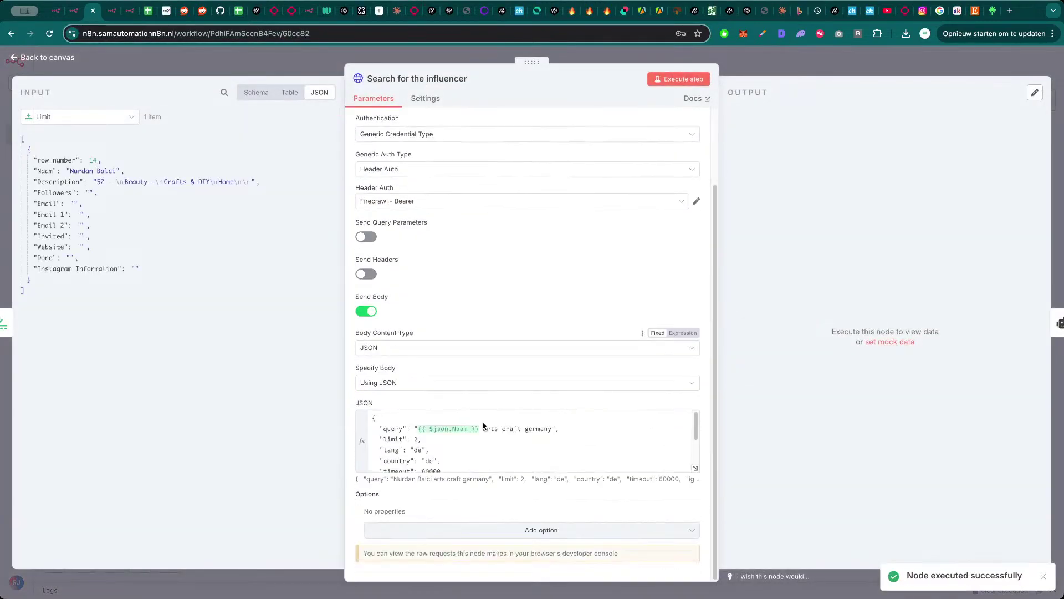
{"action": "left_click_drag", "start_coordinate": [520, 428], "coordinate": [485, 428]}
{"action": "key", "text": "BackSpace"}
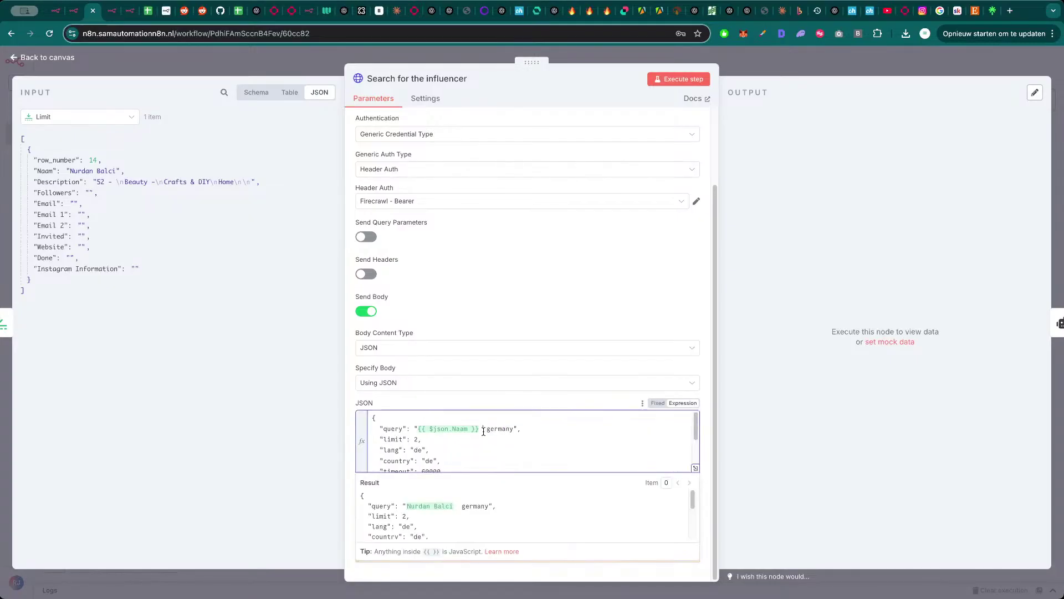
{"action": "left_click_drag", "start_coordinate": [70, 183], "coordinate": [481, 431]}
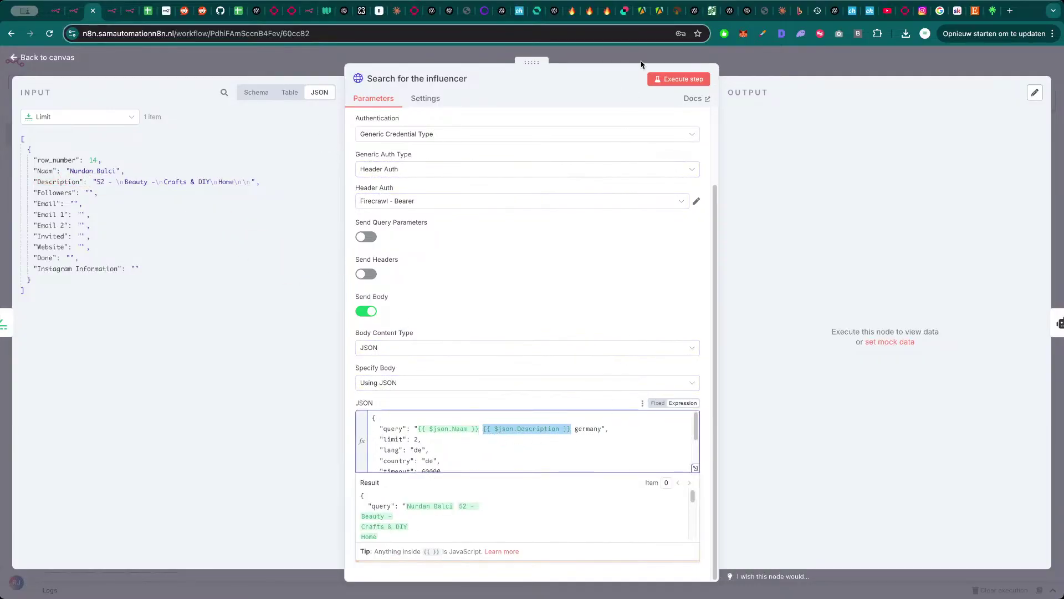
{"action": "left_click", "coordinate": [690, 79]}
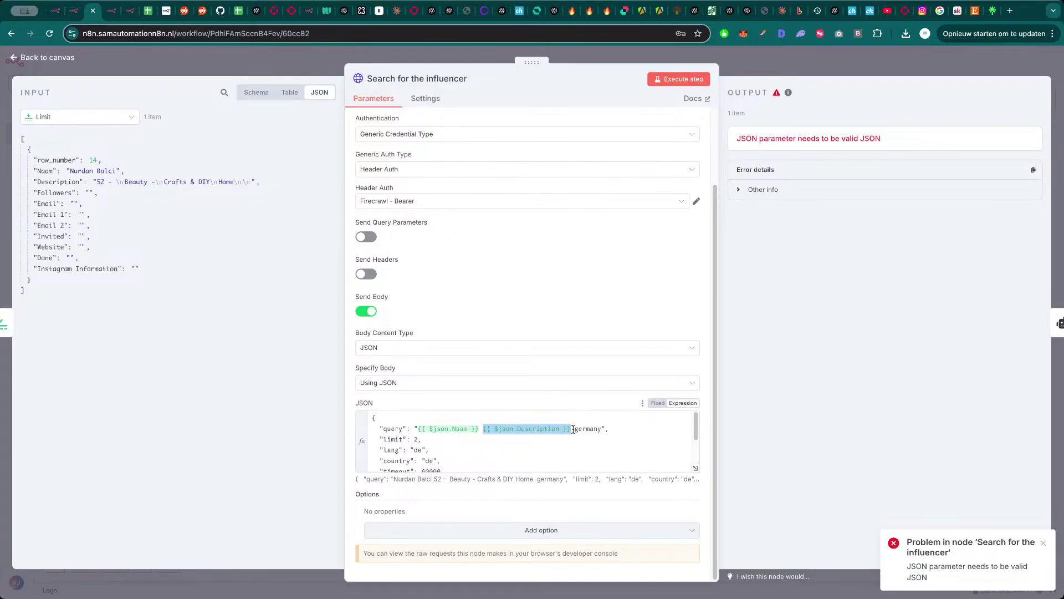
- Review the request body in the full expression editor, close the node, and nudge it right
{"action": "left_click", "coordinate": [573, 430]}
{"action": "left_click", "coordinate": [696, 468]}
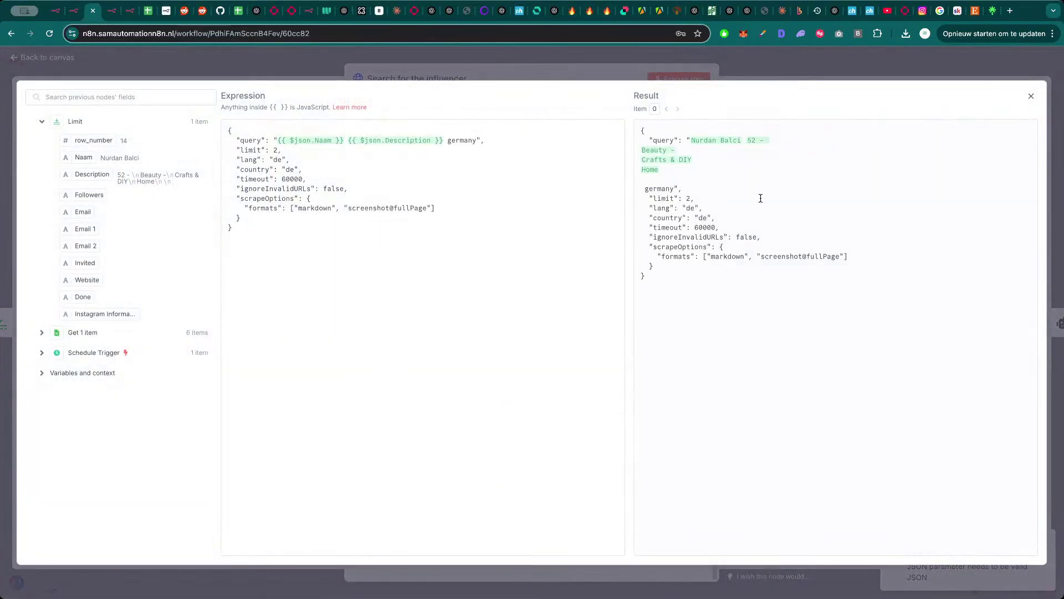
{"action": "left_click", "coordinate": [405, 65]}
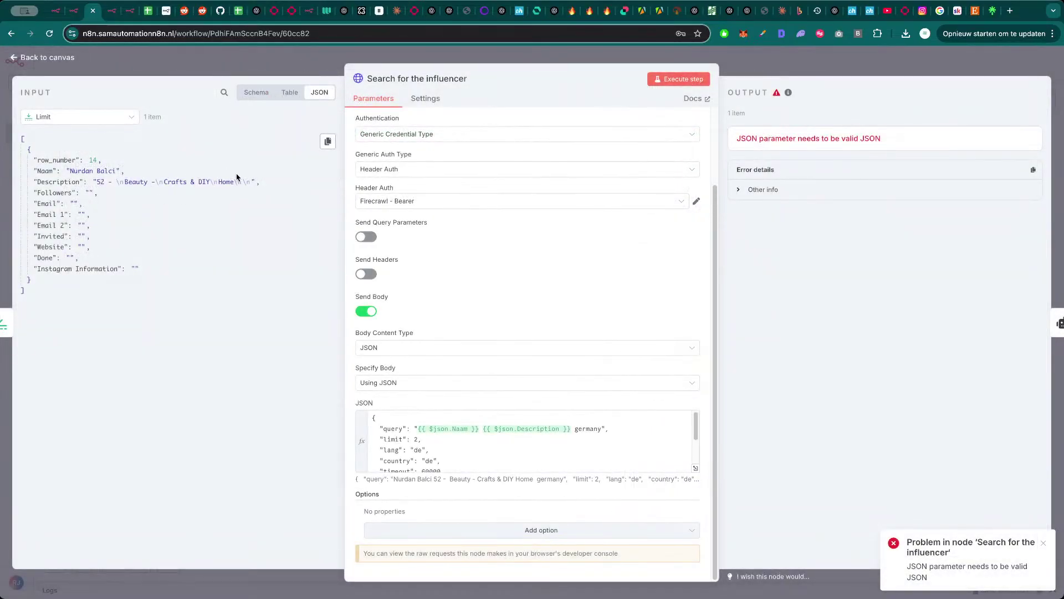
{"action": "left_click", "coordinate": [304, 69]}
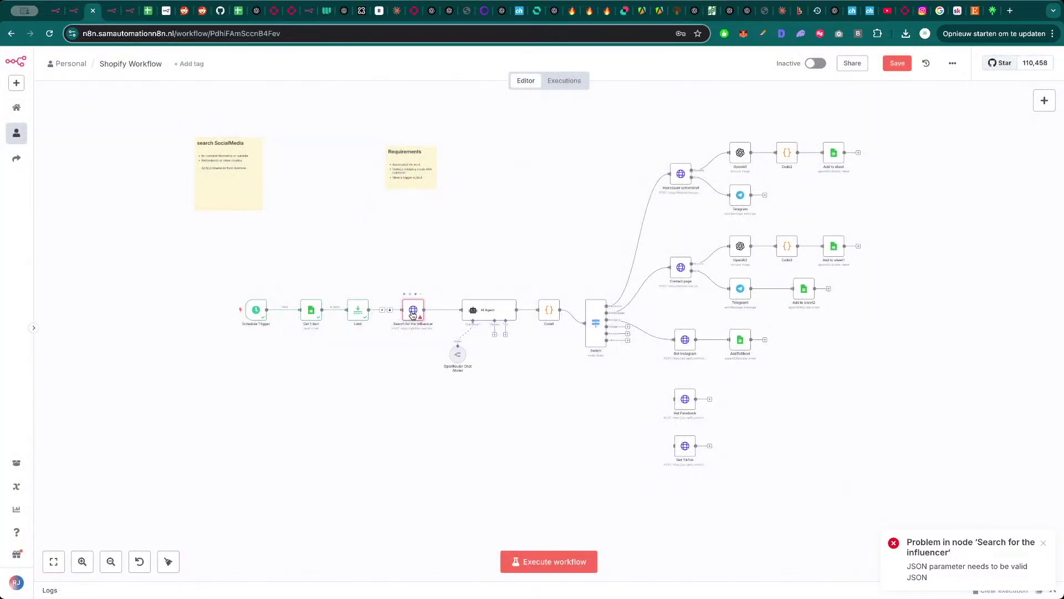
{"action": "left_click_drag", "start_coordinate": [413, 314], "coordinate": [430, 314]}
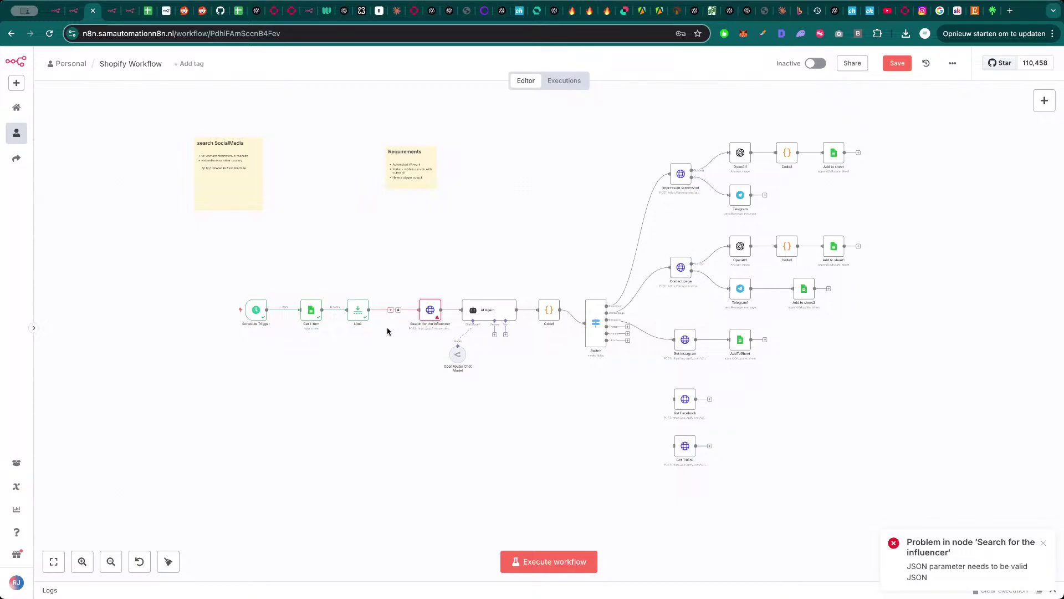
- On chatgpt.com, draft a request for an n8n function node that removes linebreaks, then return to n8n
{"action": "key", "text": "ctrl+t"}
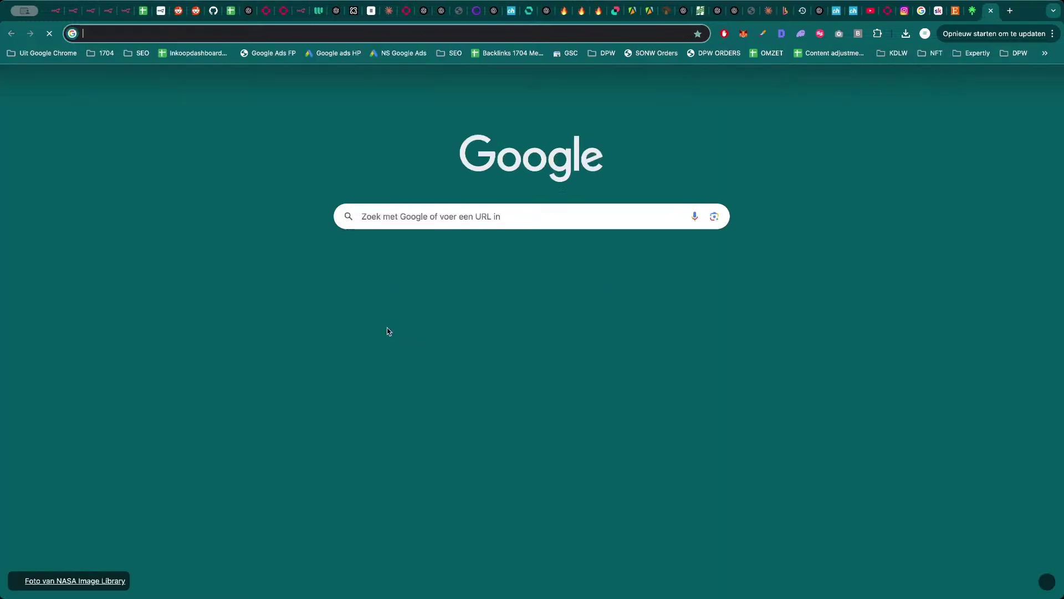
{"action": "type", "text": "chatgpt.com"}
{"action": "key", "text": "Return"}
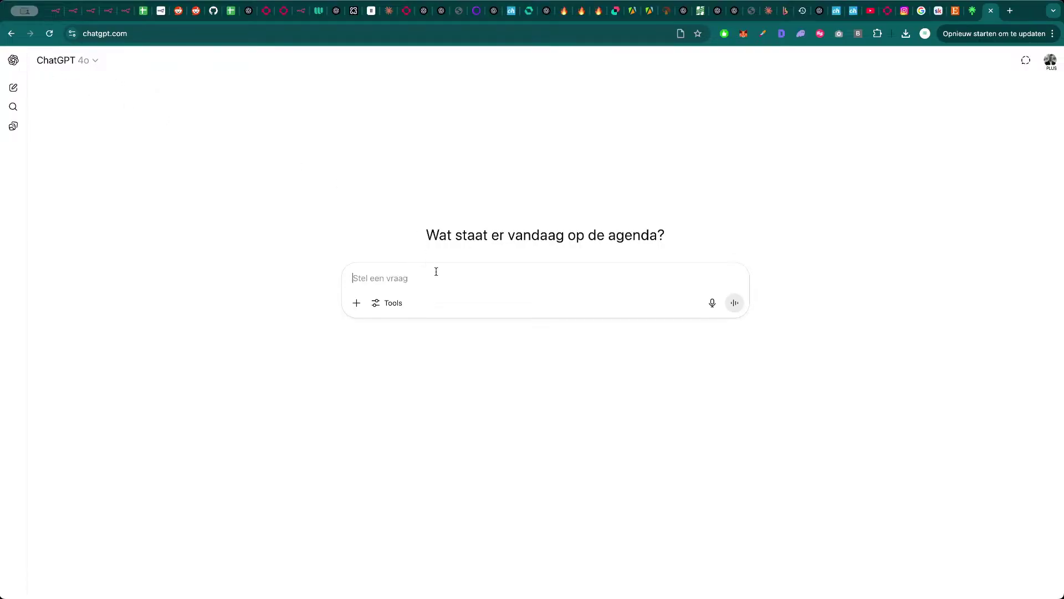
{"action": "type", "text": "make a function node in n8n to clean this output and re"}
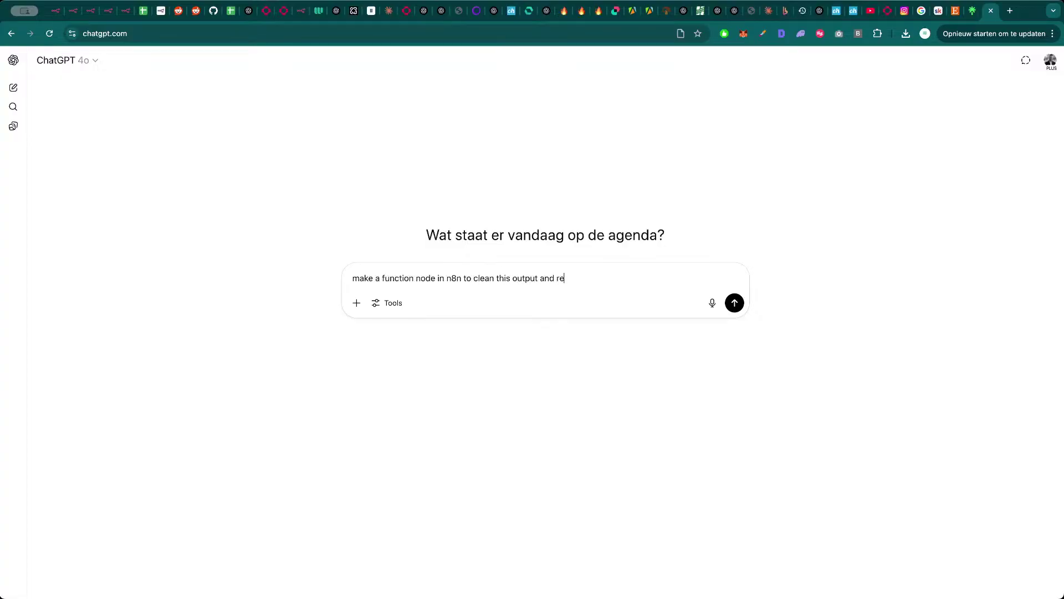
{"action": "type", "text": "move linebreaks"}
{"action": "key", "text": "shift+Return"}
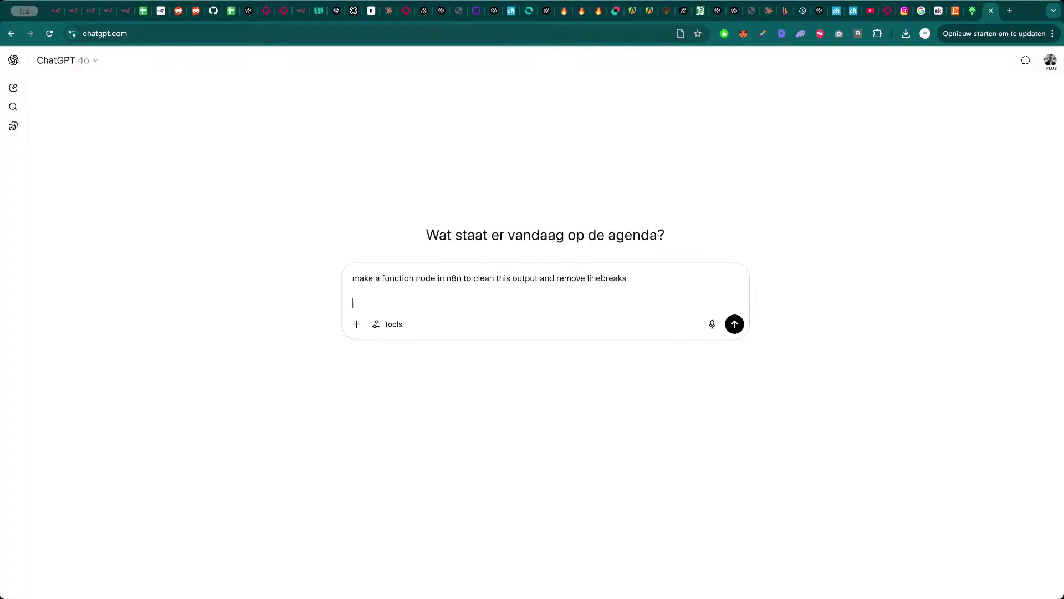
{"action": "key", "text": "super+3"}
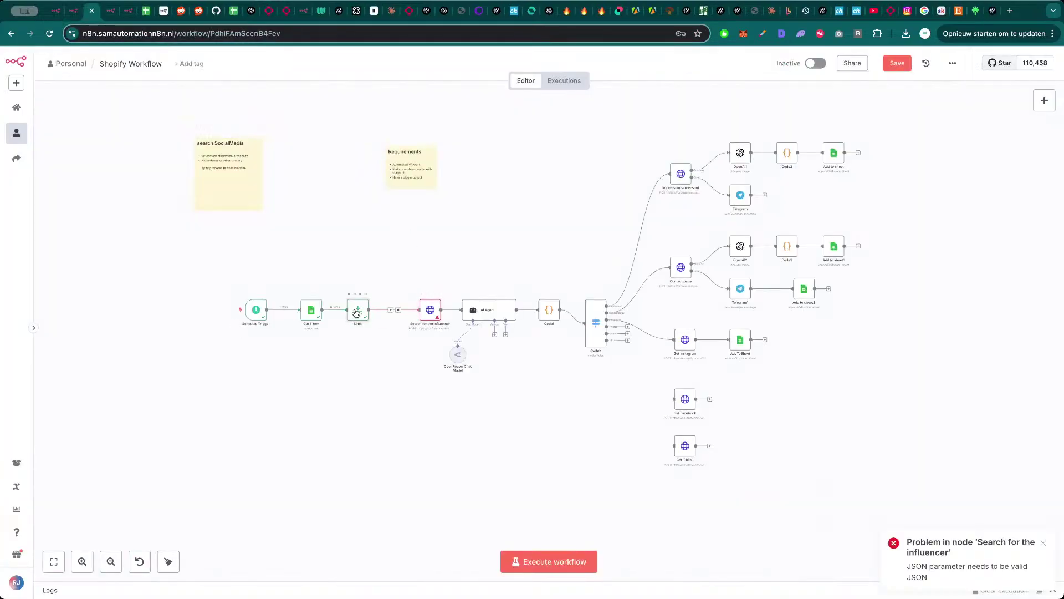
- Paste the Limit node's input JSON into the ChatGPT prompt
{"action": "double_click", "coordinate": [354, 313]}
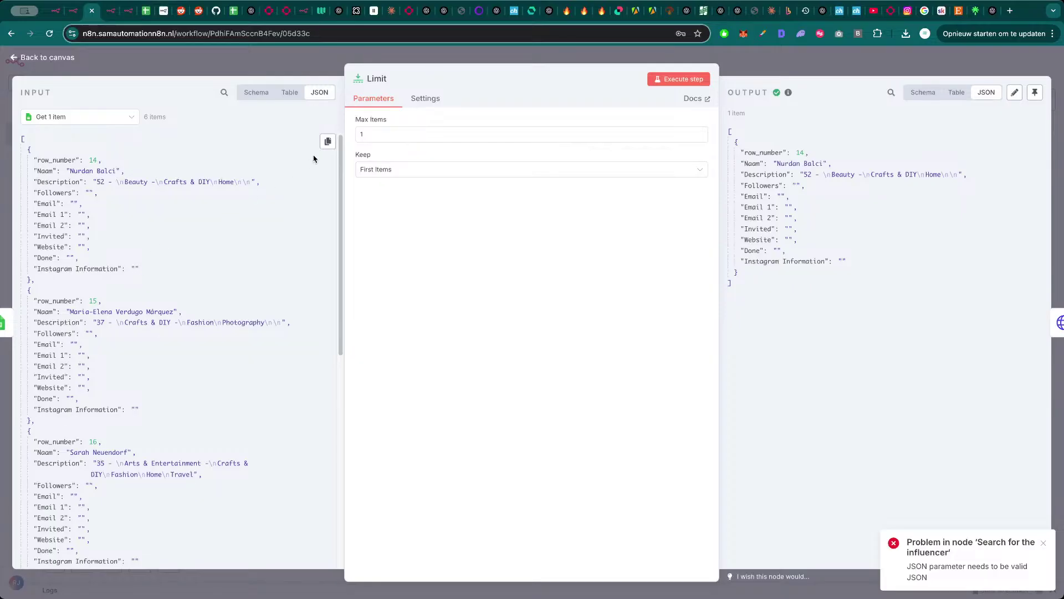
{"action": "left_click", "coordinate": [328, 142]}
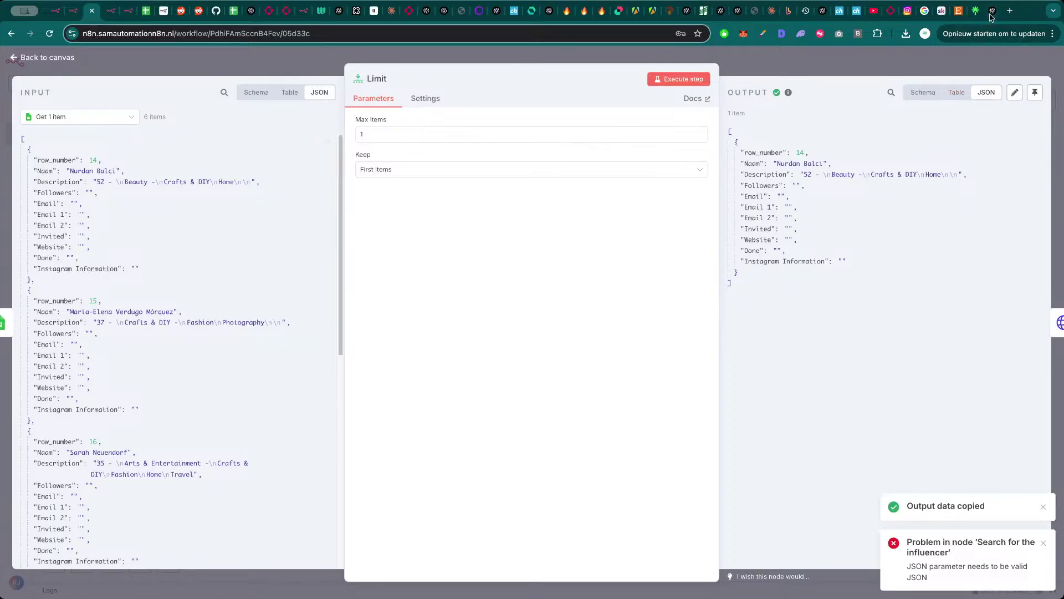
{"action": "left_click", "coordinate": [992, 10]}
{"action": "key", "text": "super+v"}
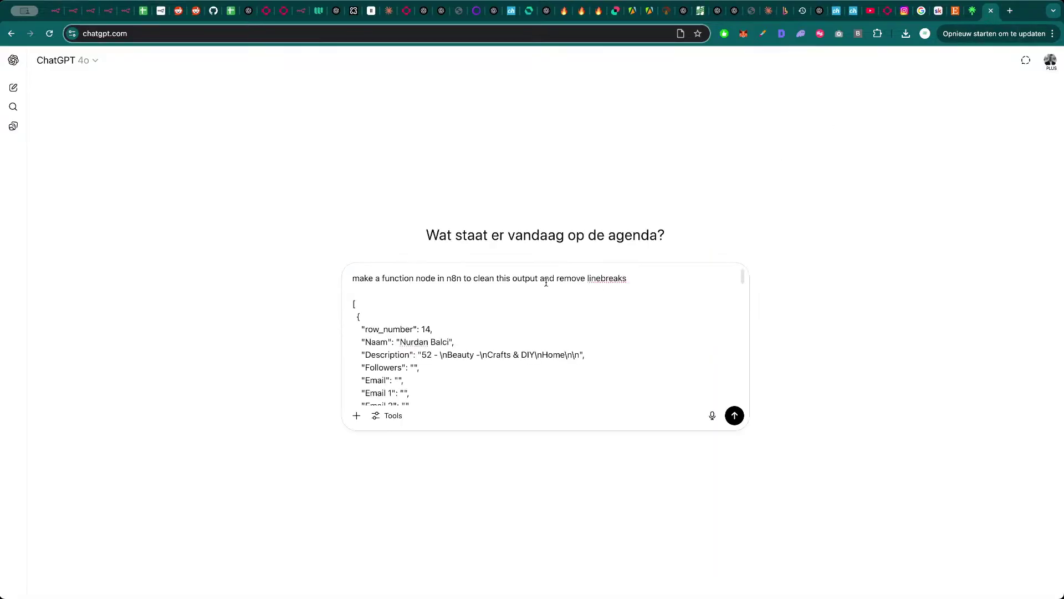
- Add the Description field expression to the prompt, send it, and open Analyze Collab Accounts
{"action": "left_click", "coordinate": [91, 10]}
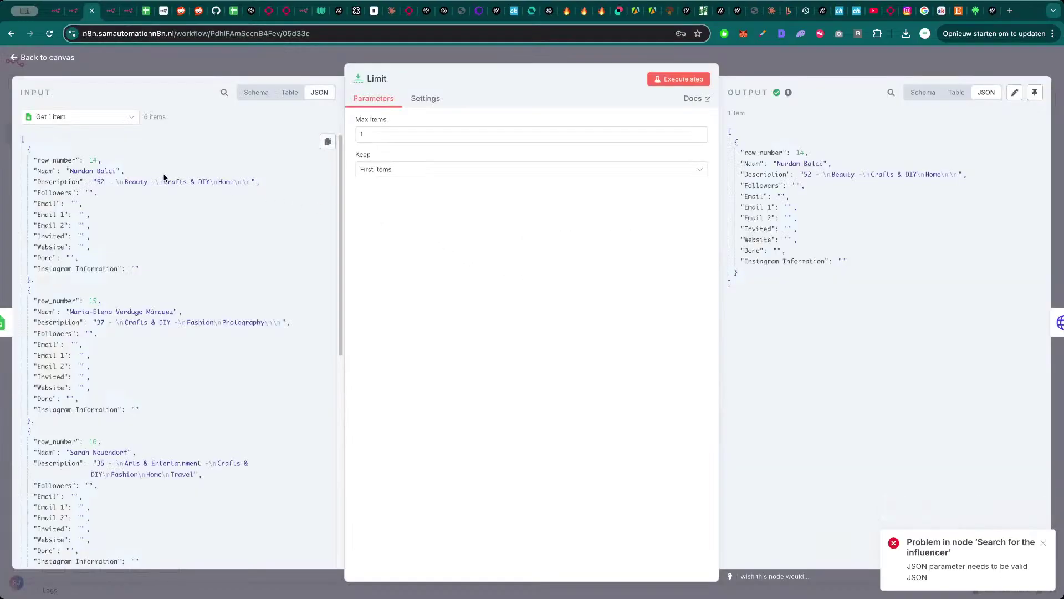
{"action": "left_click_drag", "start_coordinate": [61, 181], "coordinate": [341, 172]}
{"action": "left_click", "coordinate": [469, 327]}
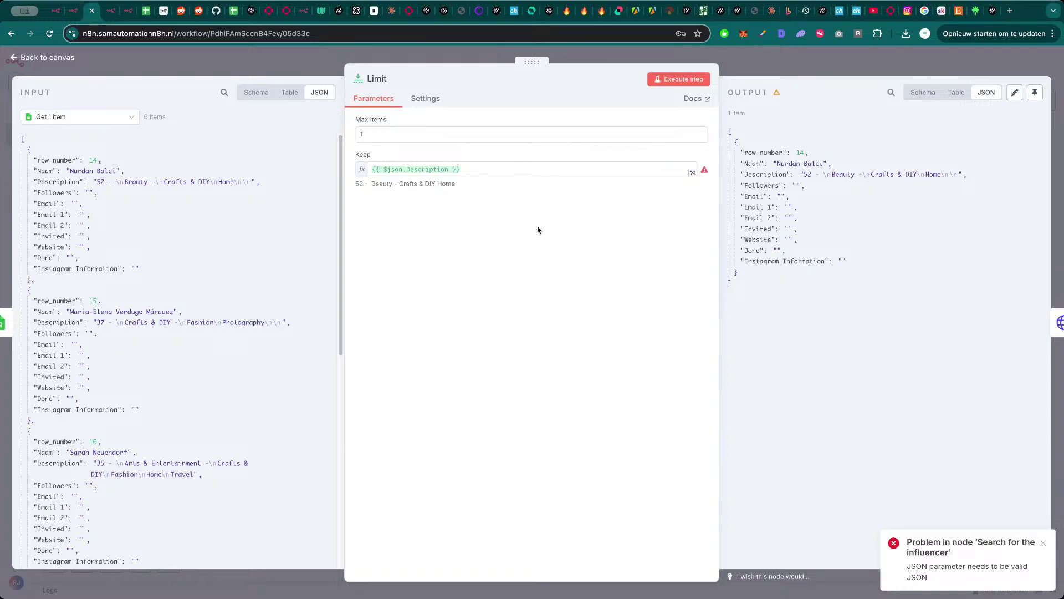
{"action": "left_click", "coordinate": [986, 12]}
{"action": "key", "text": "super+v"}
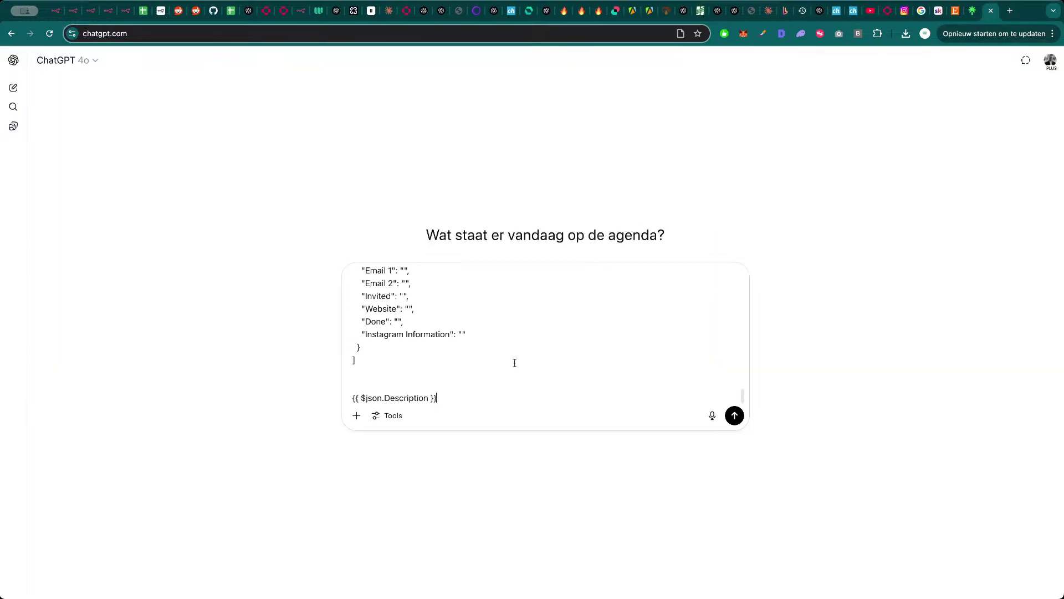
{"action": "key", "text": "Return"}
{"action": "left_click", "coordinate": [127, 13]}
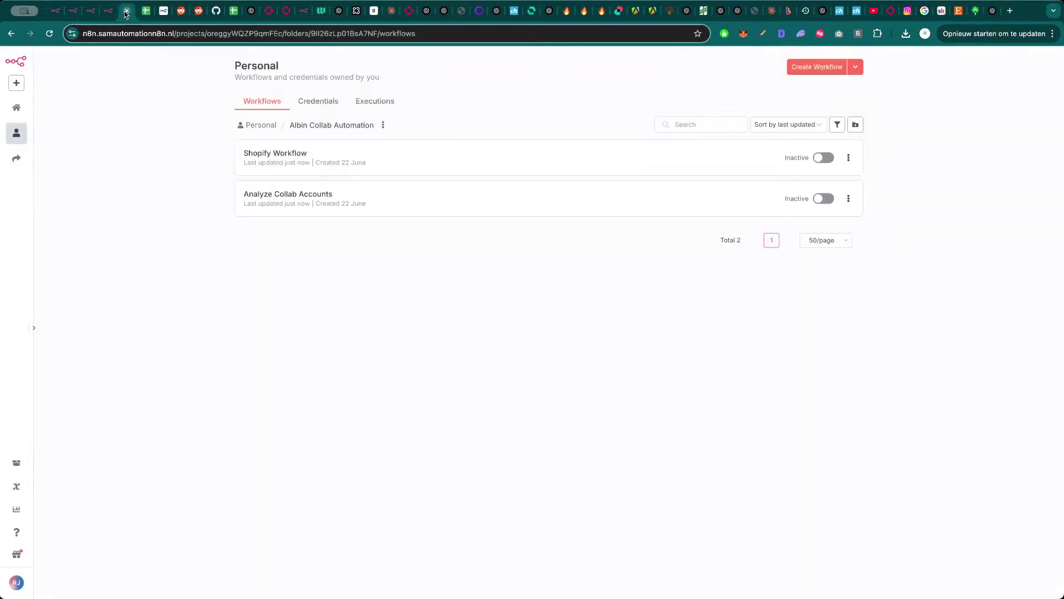
{"action": "left_click", "coordinate": [238, 194]}
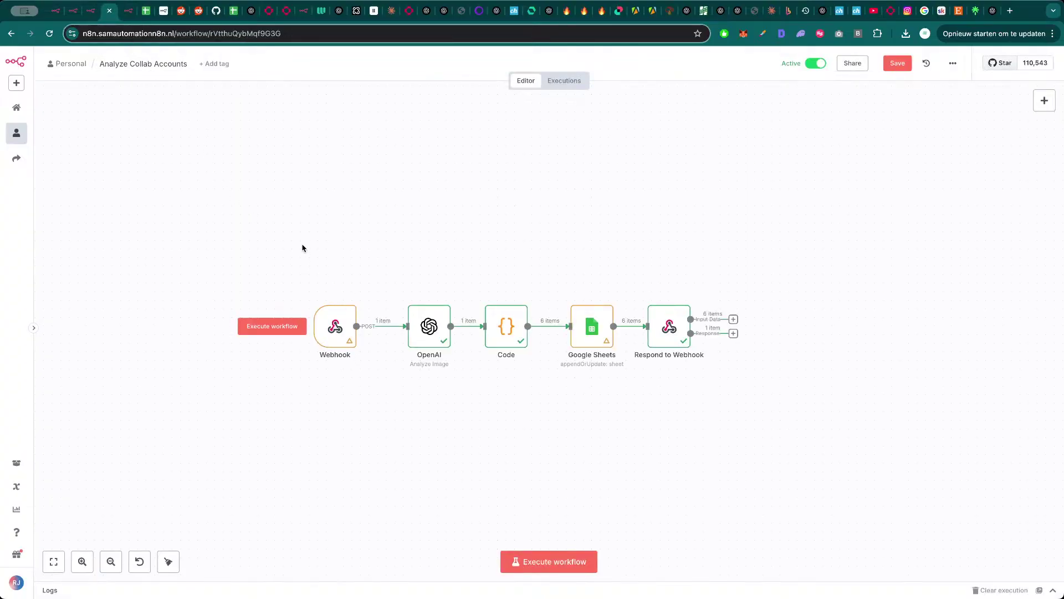
- Set the Limit node's Keep option back to First Items
{"action": "key", "text": "ctrl+shift+Tab"}
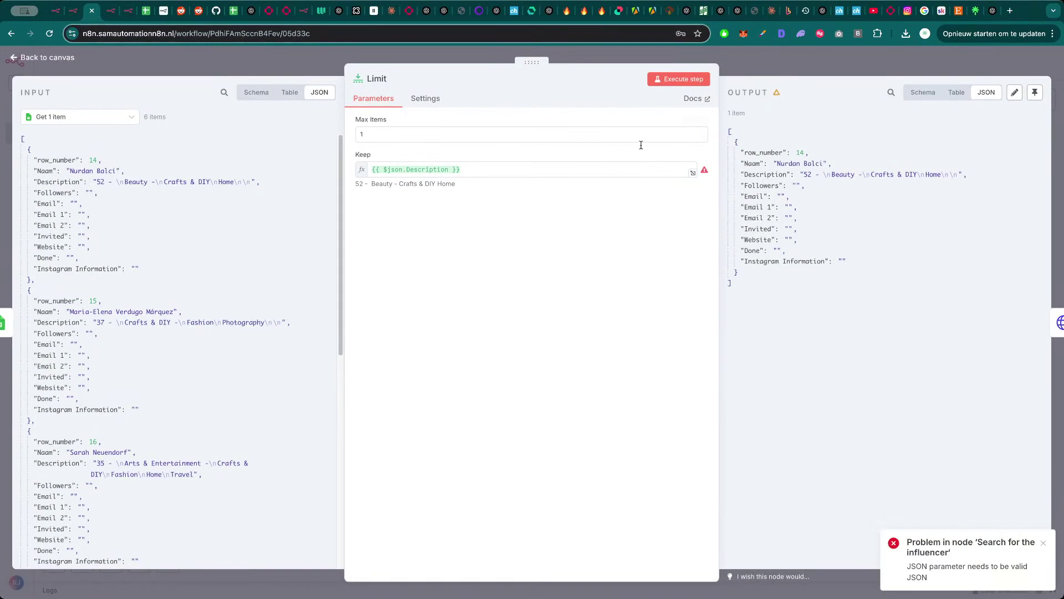
{"action": "left_click", "coordinate": [665, 155]}
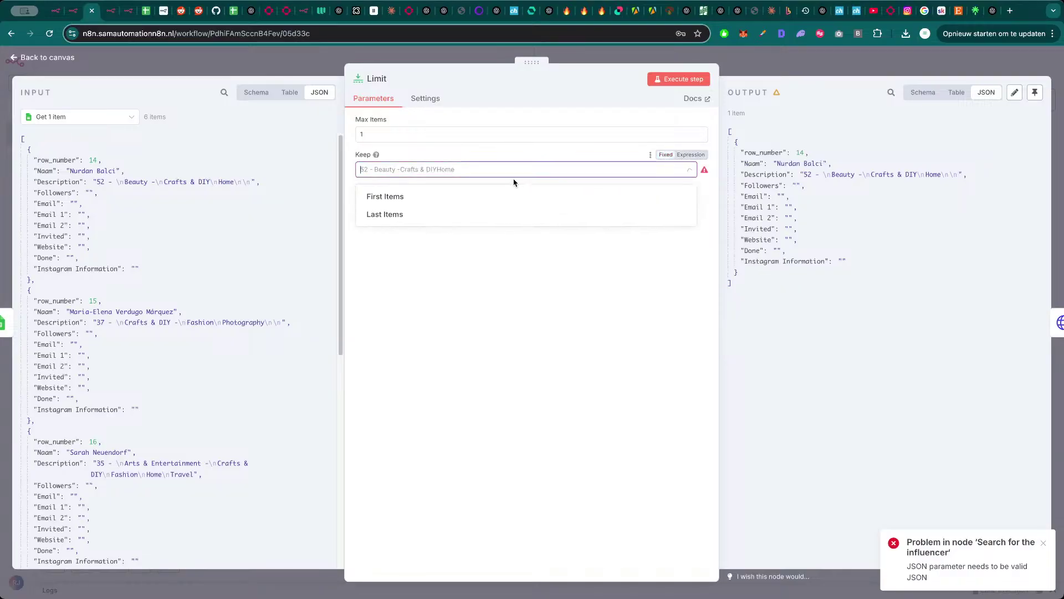
{"action": "left_click", "coordinate": [427, 197]}
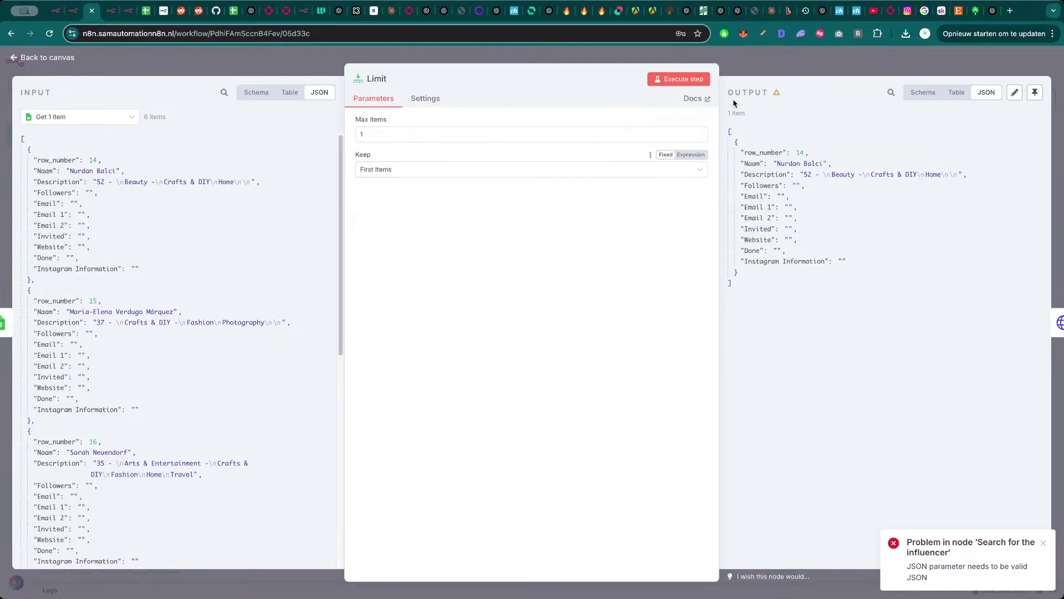
{"action": "key", "text": "Escape"}
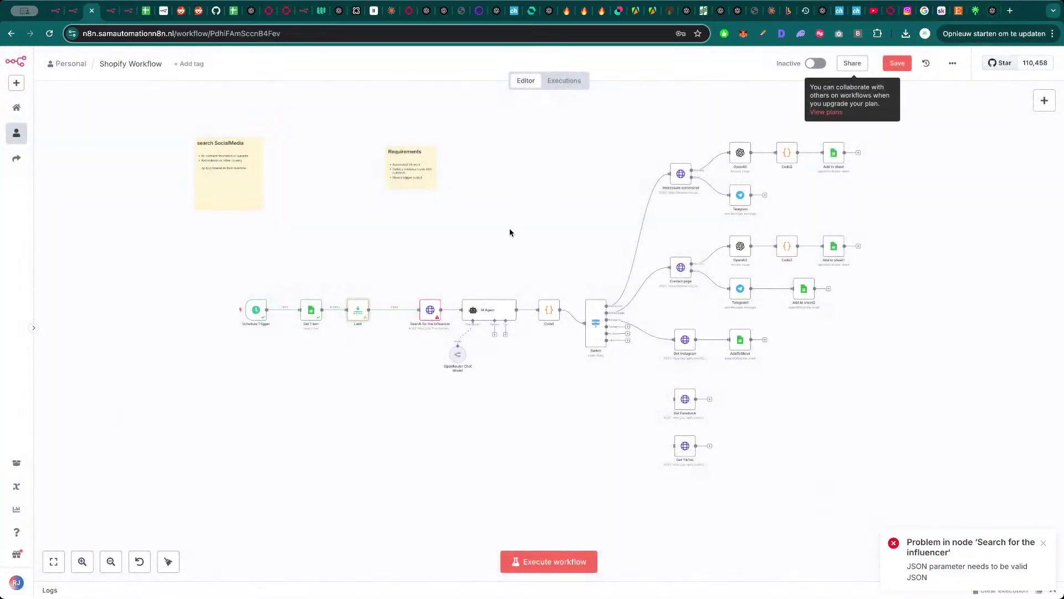
- Insert a Code node between Limit and the search, and copy ChatGPT's cleanup code
{"action": "left_click", "coordinate": [390, 309]}
{"action": "type", "text": "f"}
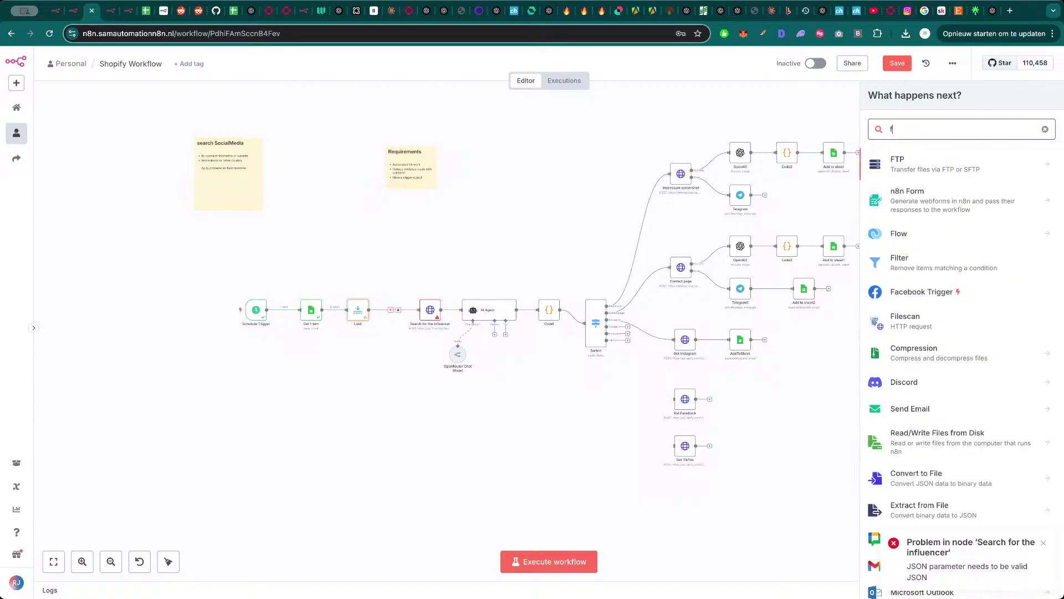
{"action": "type", "text": "unct"}
{"action": "key", "text": "Return"}
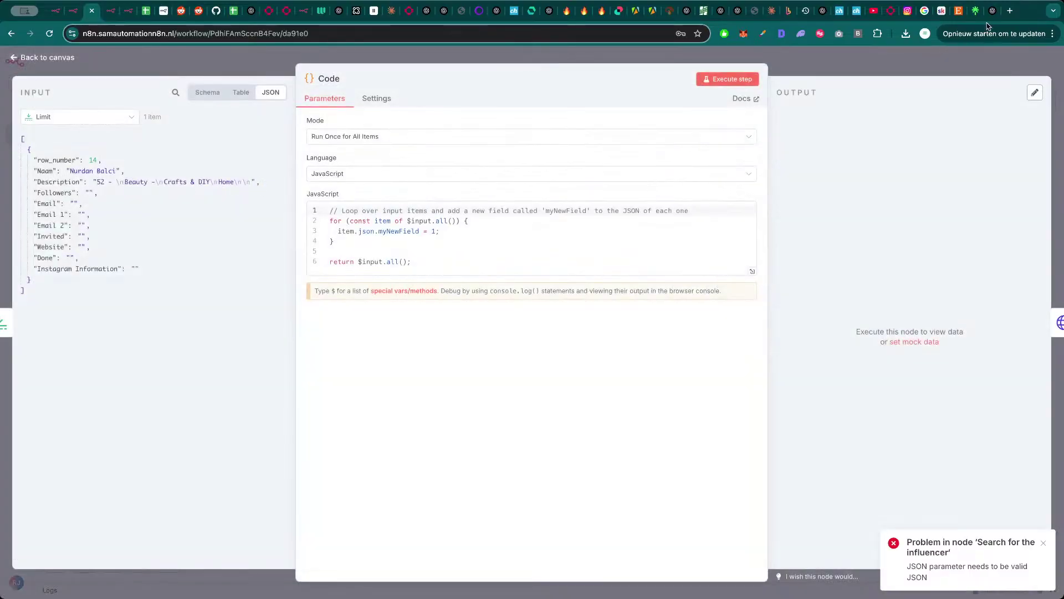
{"action": "left_click", "coordinate": [992, 11]}
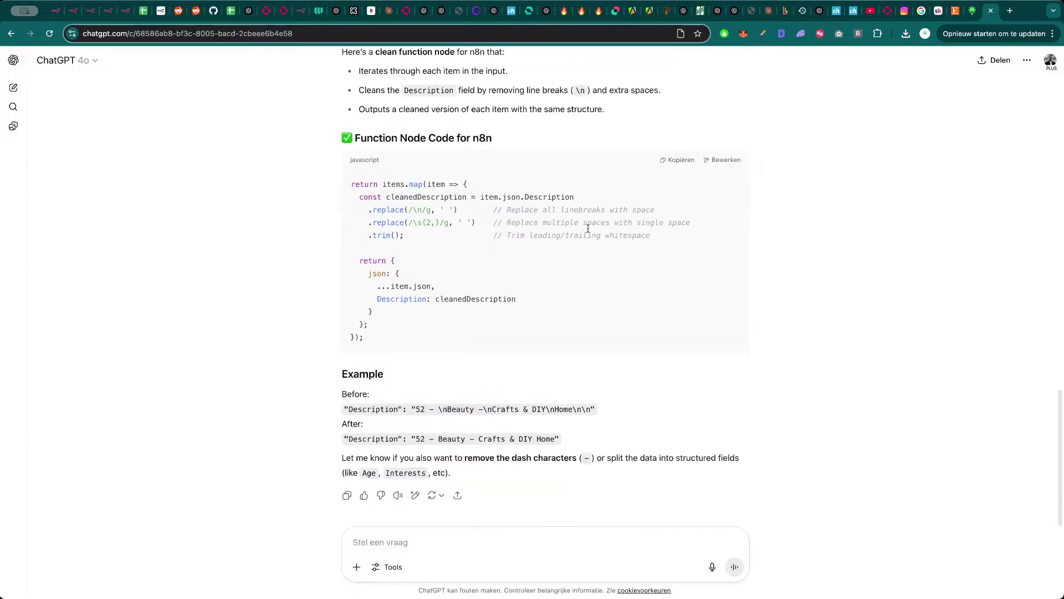
{"action": "scroll", "coordinate": [588, 228], "scroll_direction": "up", "scroll_amount": 1}
{"action": "left_click", "coordinate": [681, 187]}
{"action": "key", "text": "super+3"}
- Replace the Code node's placeholder with the linebreak-cleanup code and run it
{"action": "left_click", "coordinate": [553, 243]}
{"action": "key", "text": "super+a"}
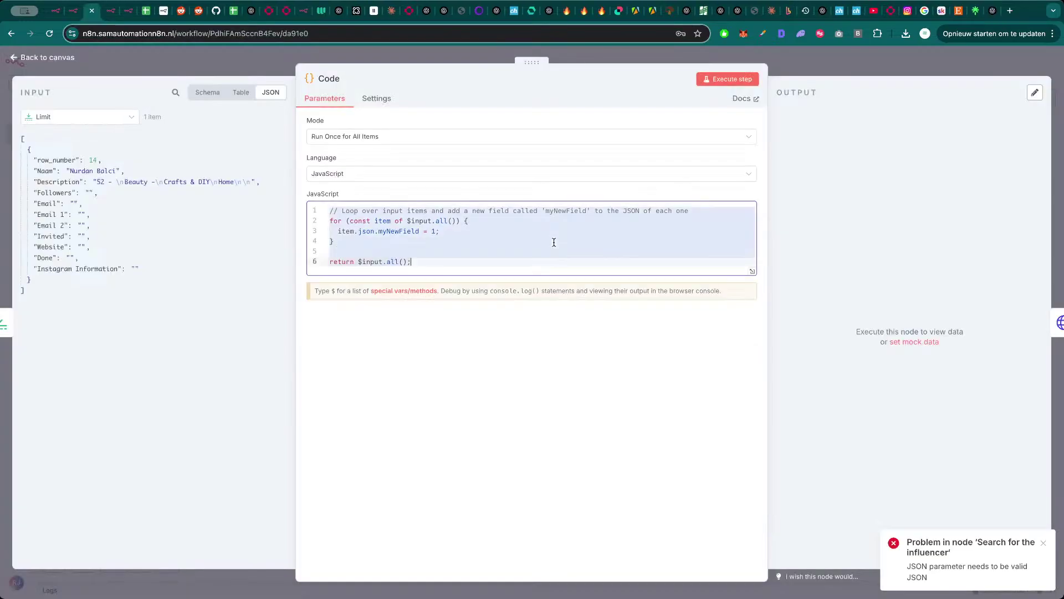
{"action": "key", "text": "super+v"}
{"action": "left_click", "coordinate": [727, 78]}
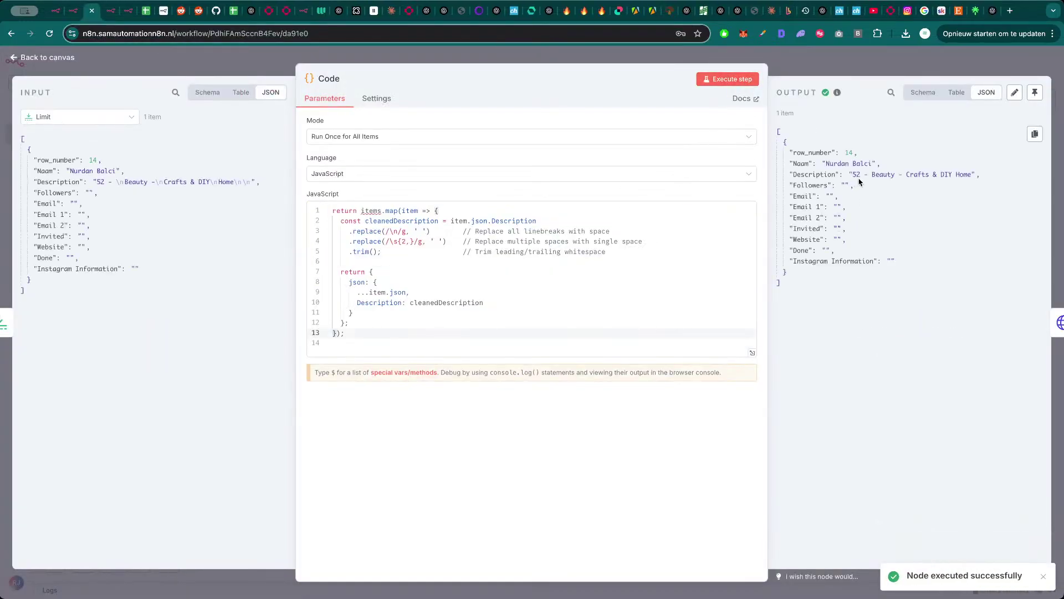
{"action": "left_click", "coordinate": [846, 69]}
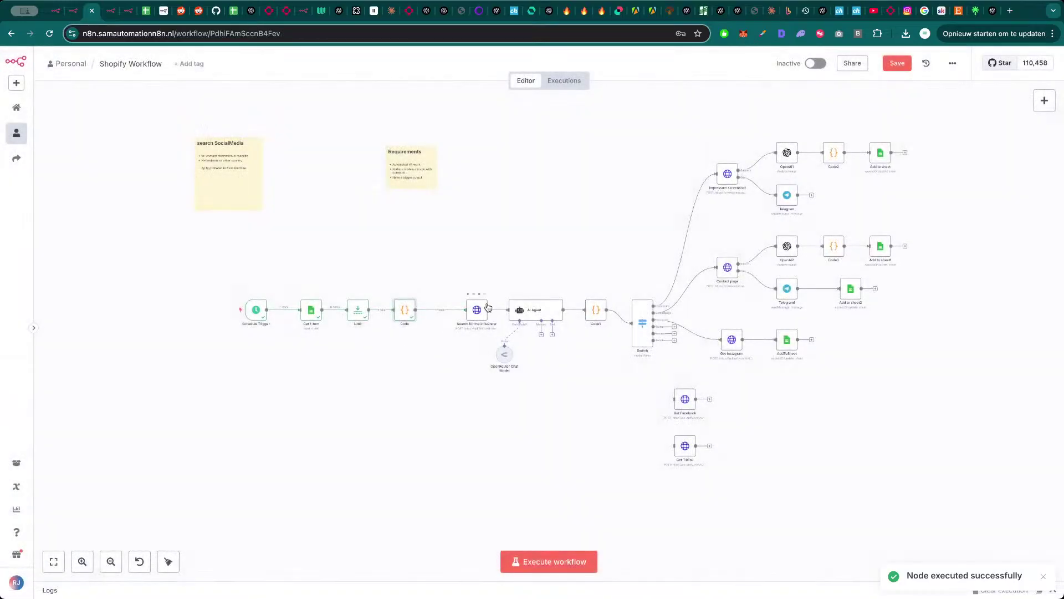
{"action": "left_click_drag", "start_coordinate": [477, 311], "coordinate": [460, 313]}
- Run the Search for the influencer node on the cleaned input
{"action": "double_click", "coordinate": [460, 313]}
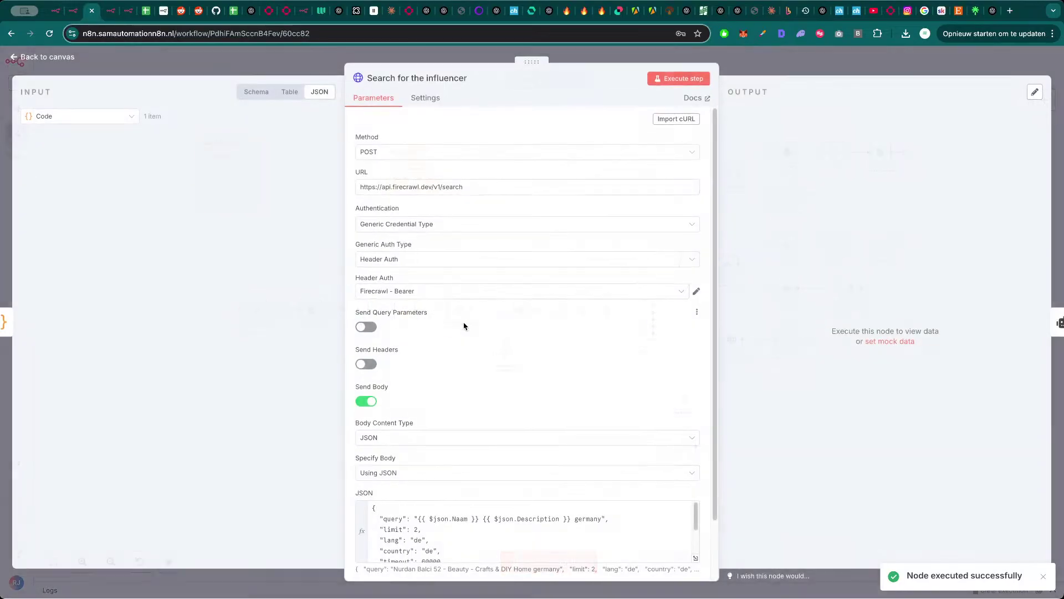
{"action": "scroll", "coordinate": [499, 455], "scroll_direction": "down", "scroll_amount": 2}
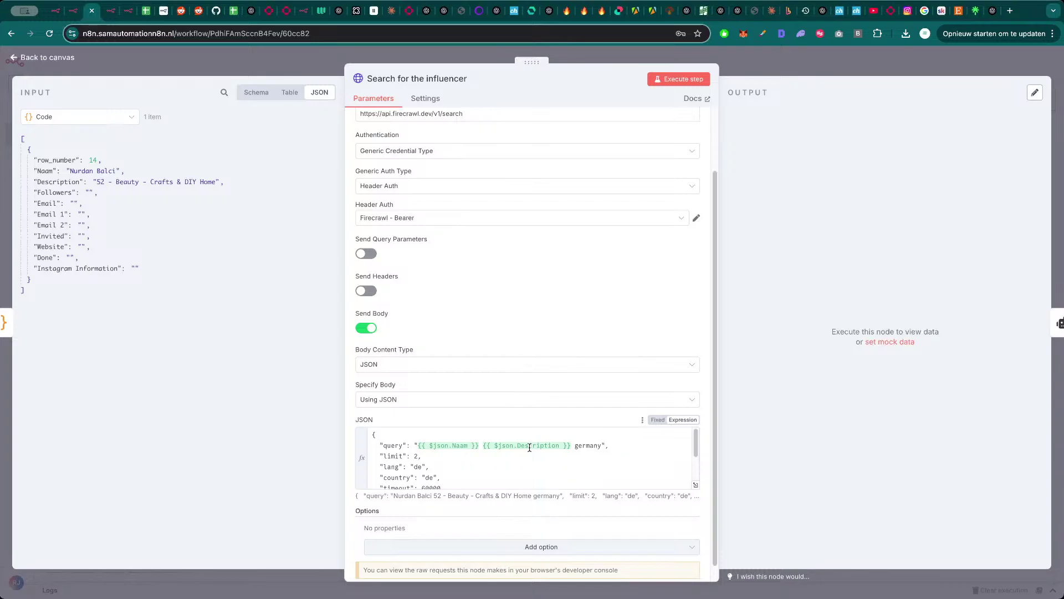
{"action": "left_click", "coordinate": [693, 79]}
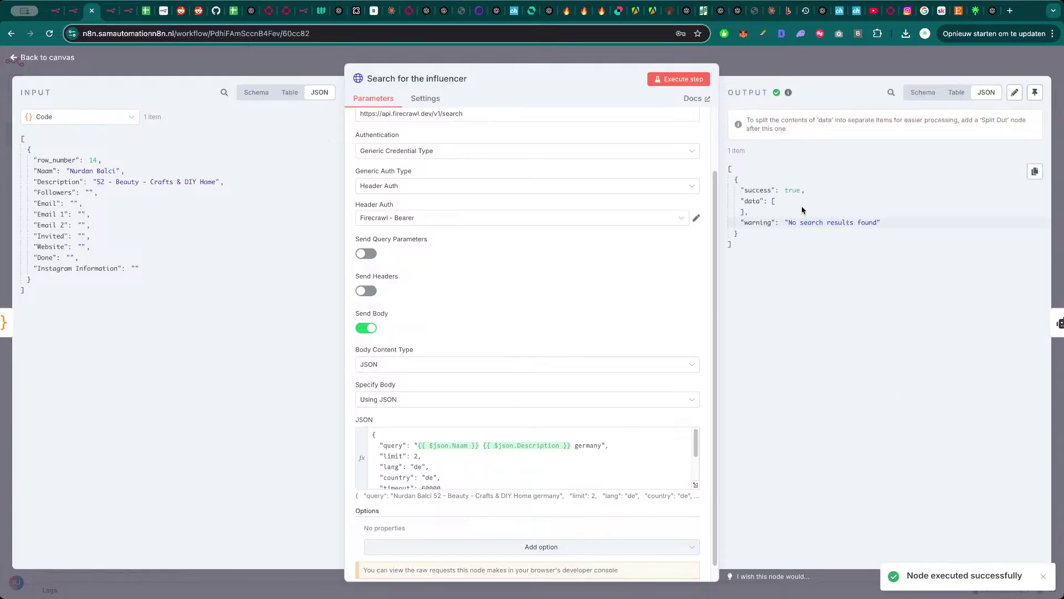
- Replace {{ $json.Description }} in the search query with 'Crafts & DIY' and rerun the search
{"action": "left_click", "coordinate": [696, 487]}
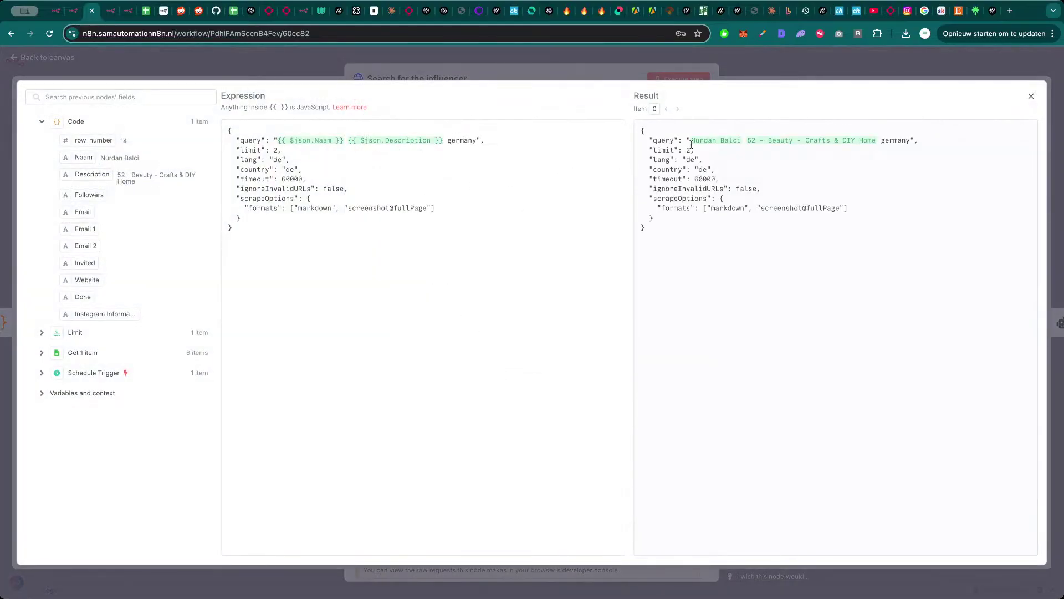
{"action": "left_click_drag", "start_coordinate": [692, 140], "coordinate": [908, 142]}
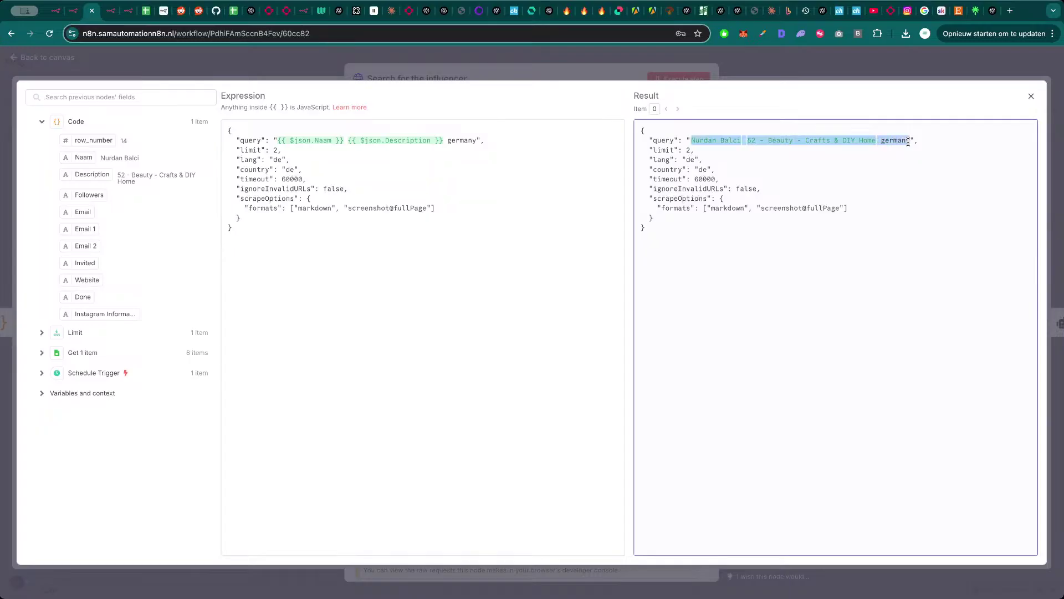
{"action": "key", "text": "super+Tab"}
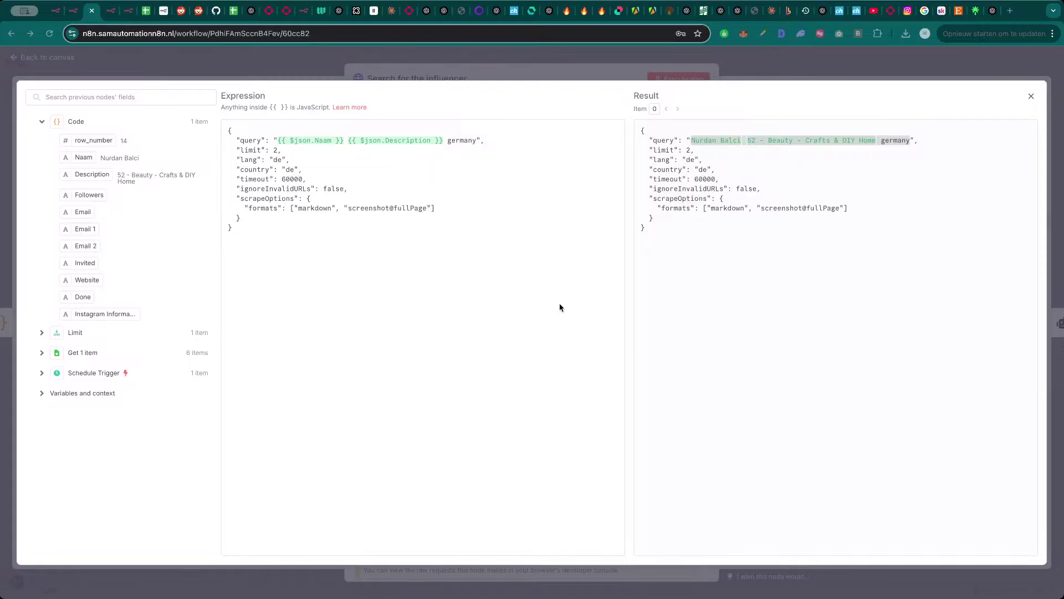
{"action": "key", "text": "super+Tab"}
{"action": "left_click", "coordinate": [507, 226]}
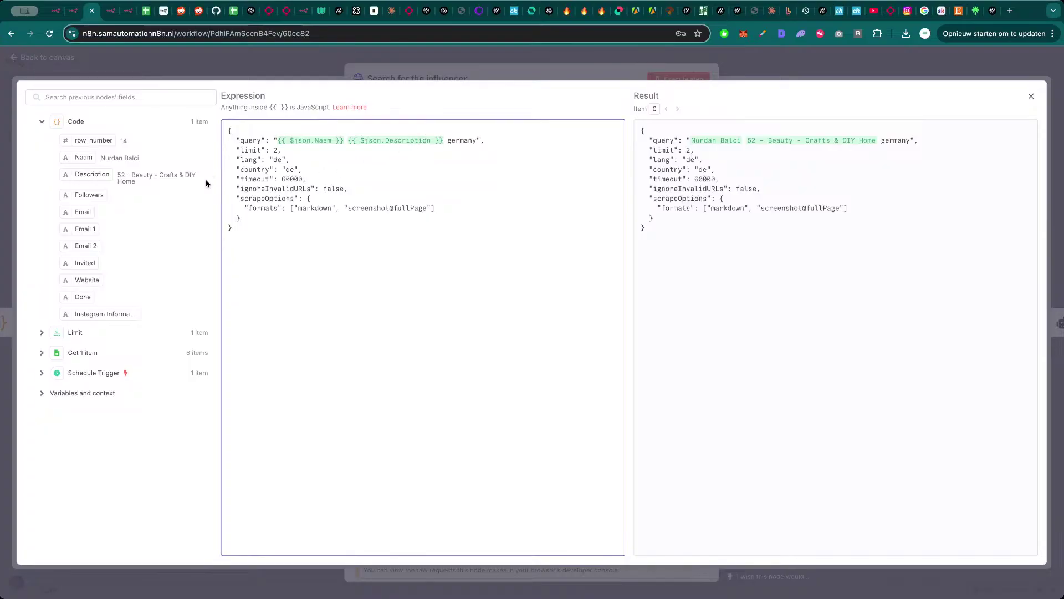
{"action": "left_click_drag", "start_coordinate": [196, 179], "coordinate": [171, 175]}
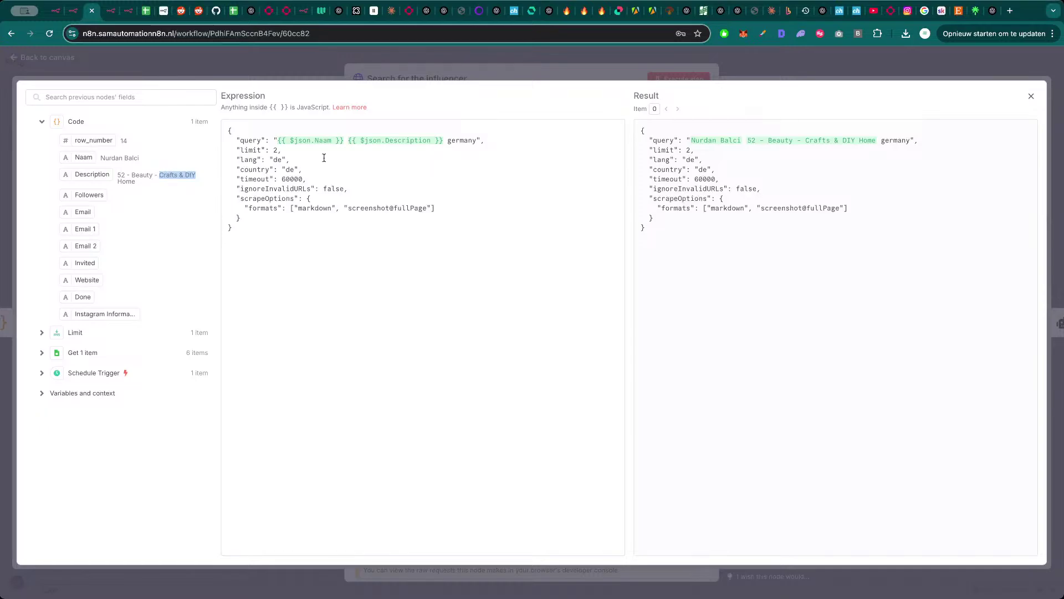
{"action": "left_click_drag", "start_coordinate": [442, 143], "coordinate": [352, 145]}
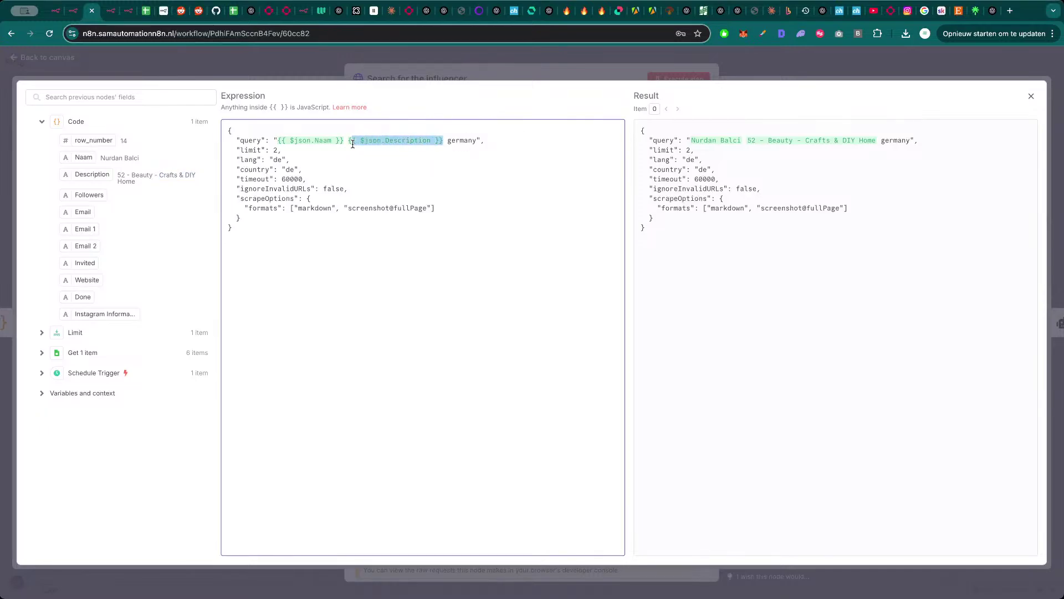
{"action": "key", "text": "BackSpace"}
{"action": "key", "text": "BackSpace"}
{"action": "type", "text": "Crafts & DIY"}
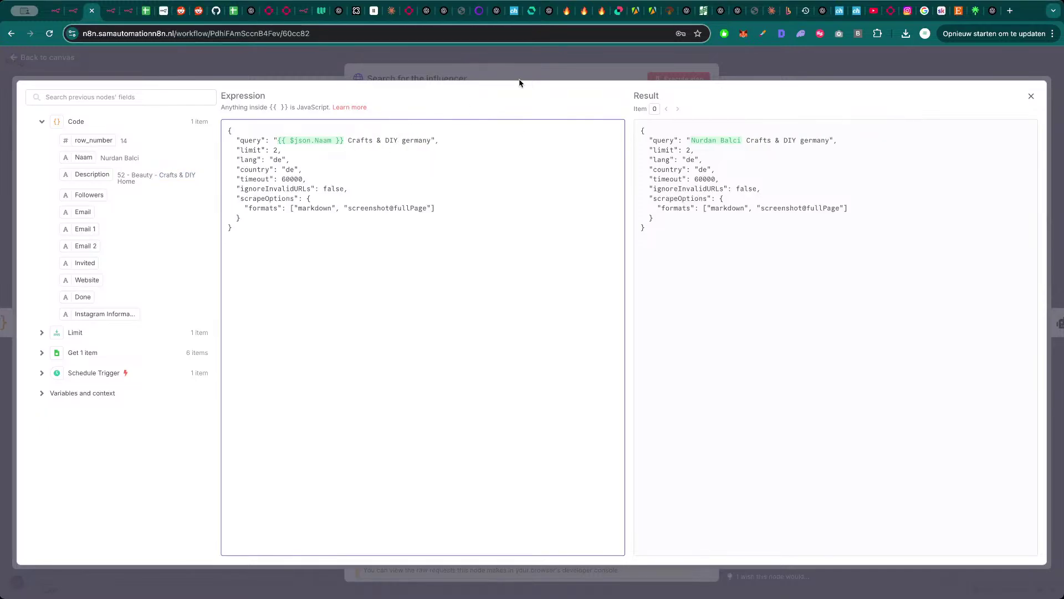
{"action": "left_click", "coordinate": [520, 79]}
{"action": "left_click", "coordinate": [678, 79]}
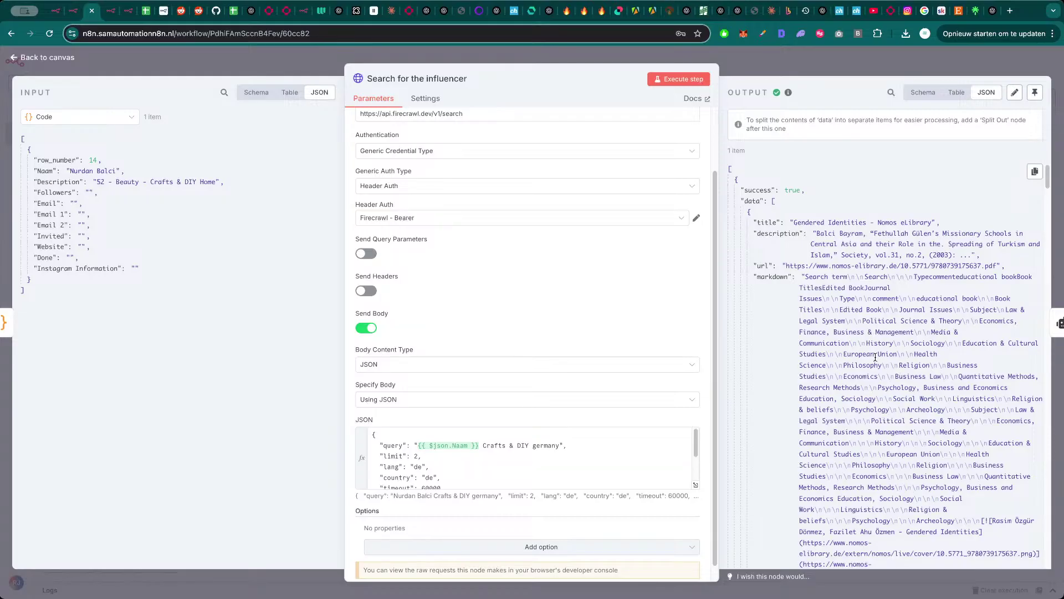
- Scroll through the Nomos eLibrary search output, then select 'Crafts & DIY' in the input Description
{"action": "scroll", "coordinate": [870, 391], "scroll_direction": "down", "scroll_amount": 20}
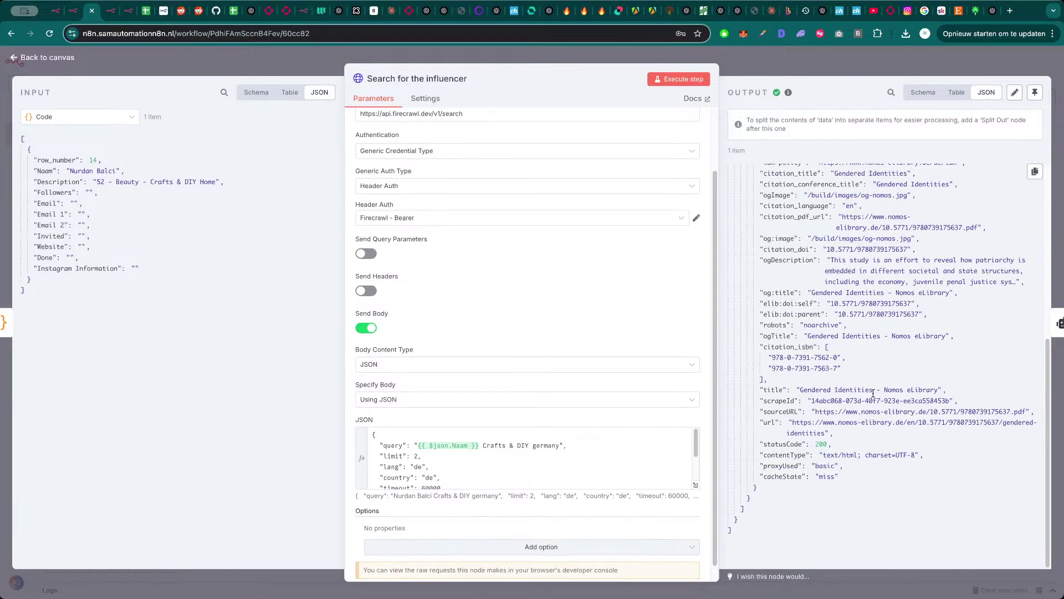
{"action": "scroll", "coordinate": [848, 409], "scroll_direction": "up", "scroll_amount": 20}
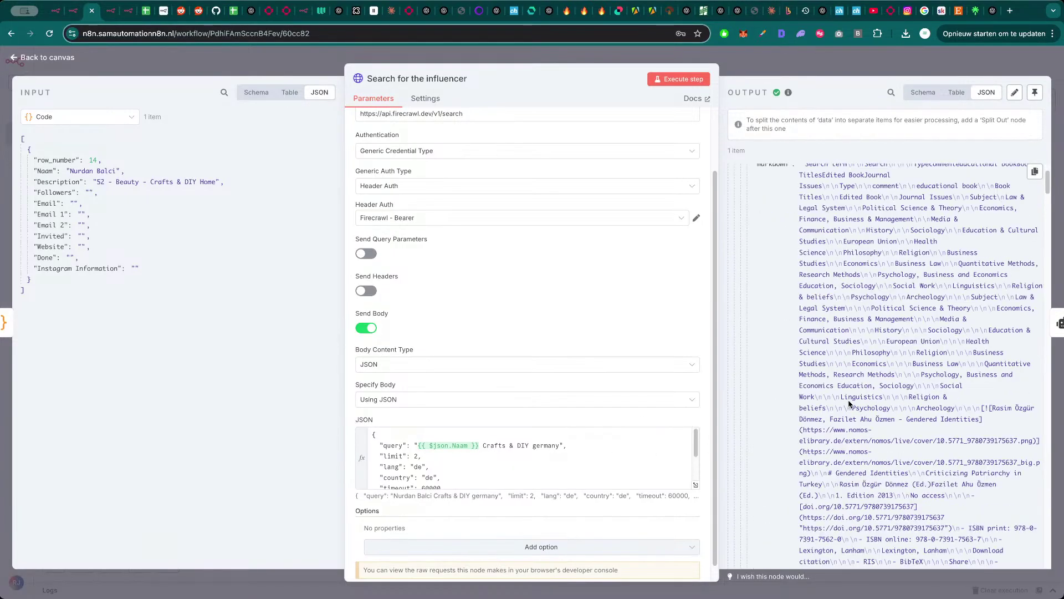
{"action": "scroll", "coordinate": [848, 400], "scroll_direction": "up", "scroll_amount": 3}
{"action": "scroll", "coordinate": [850, 382], "scroll_direction": "down", "scroll_amount": 15}
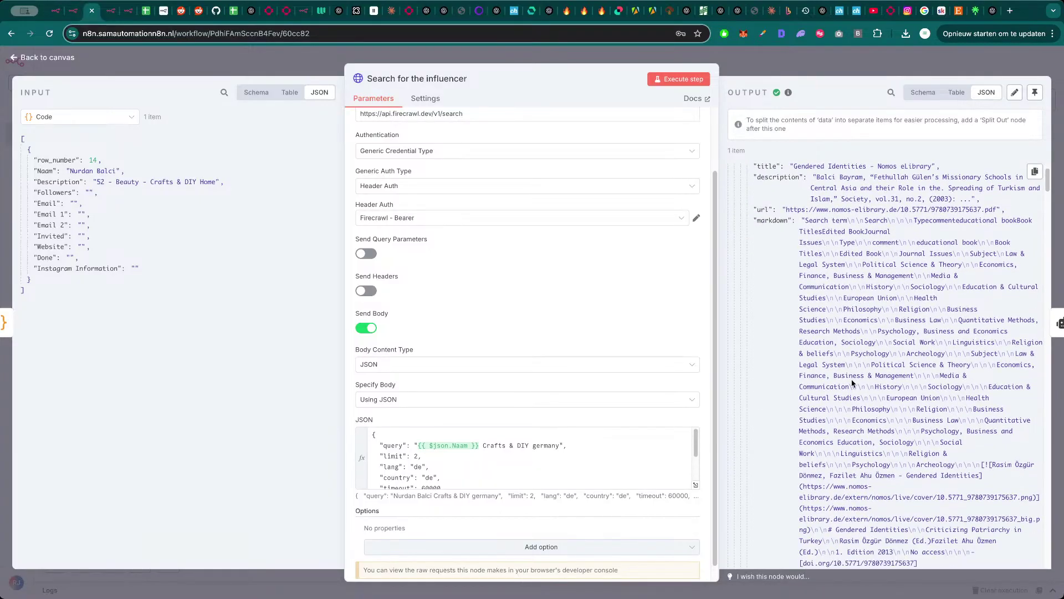
{"action": "scroll", "coordinate": [855, 385], "scroll_direction": "down", "scroll_amount": 5}
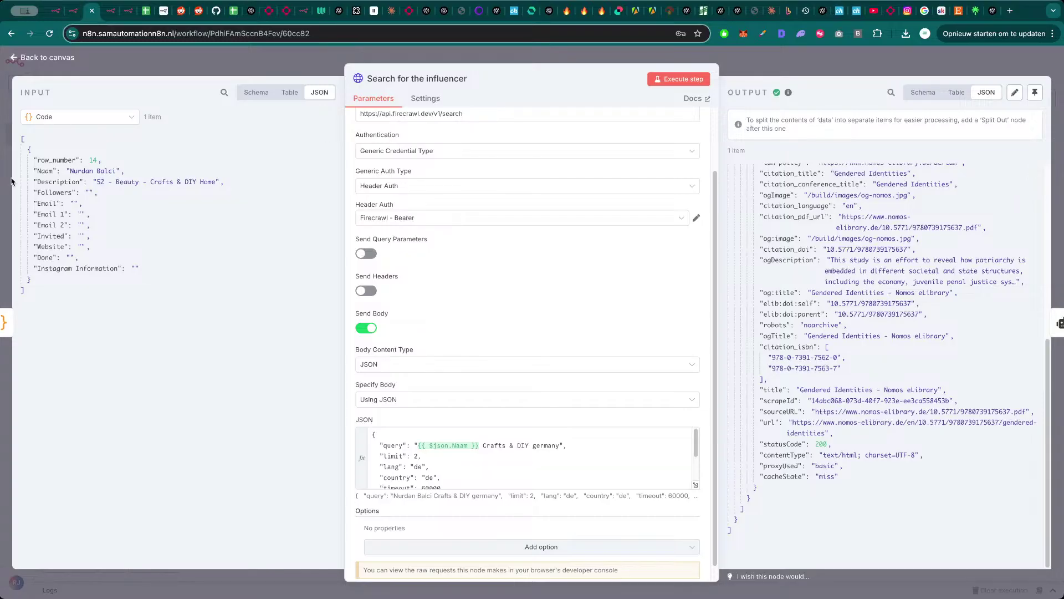
{"action": "left_click_drag", "start_coordinate": [196, 182], "coordinate": [150, 182]}
{"action": "key", "text": "super+c"}
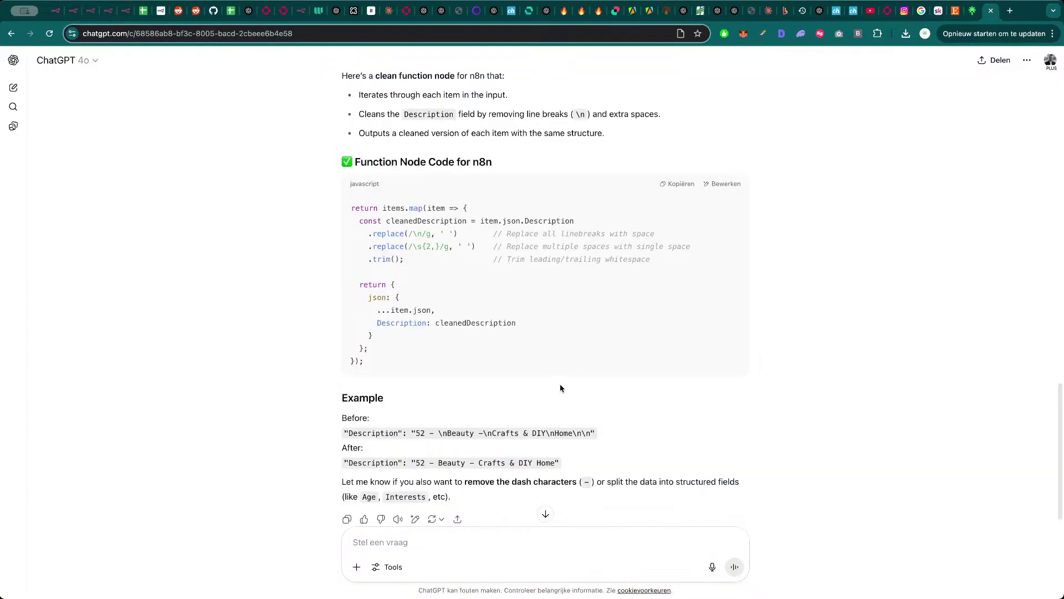
- Have ChatGPT translate 'Crafts & DIY' to German and copy 'Handwerk & Heimwerken'
{"action": "left_click", "coordinate": [993, 11]}
{"action": "type", "text": "tran"}
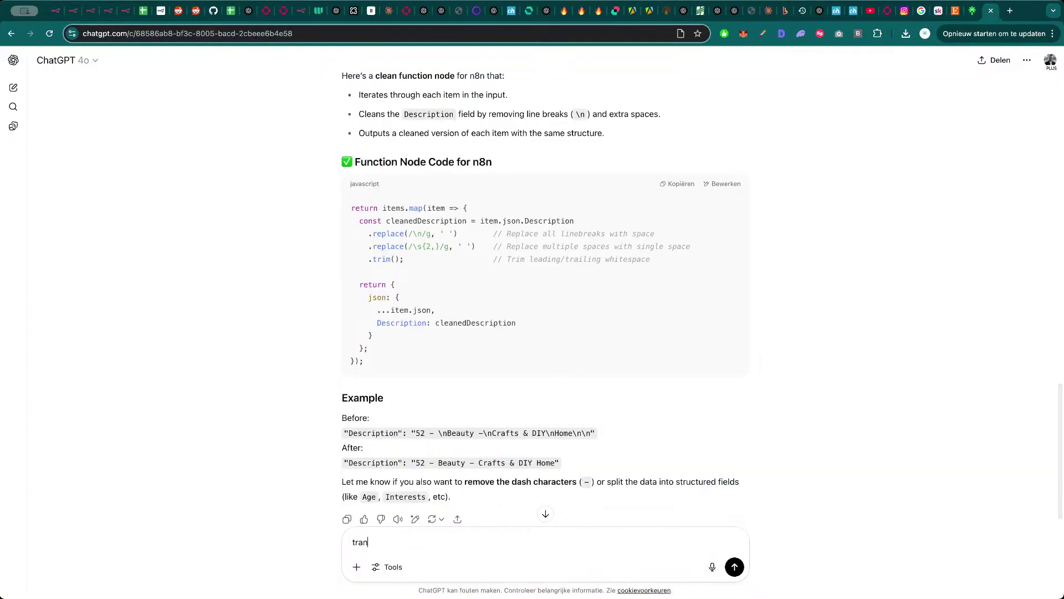
{"action": "type", "text": "slate this ot german"}
{"action": "key", "text": "shift+Return"}
{"action": "key", "text": "shift+Return"}
{"action": "key", "text": "super+v"}
{"action": "key", "text": "Return"}
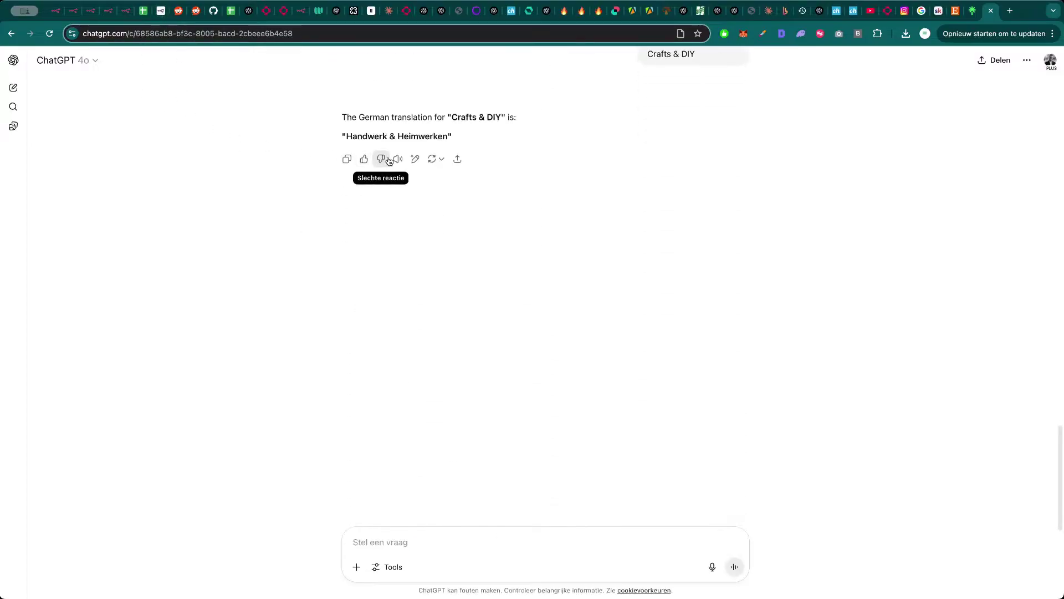
{"action": "left_click_drag", "start_coordinate": [448, 137], "coordinate": [347, 136]}
{"action": "key", "text": "ctrl+c"}
{"action": "key", "text": "super+3"}
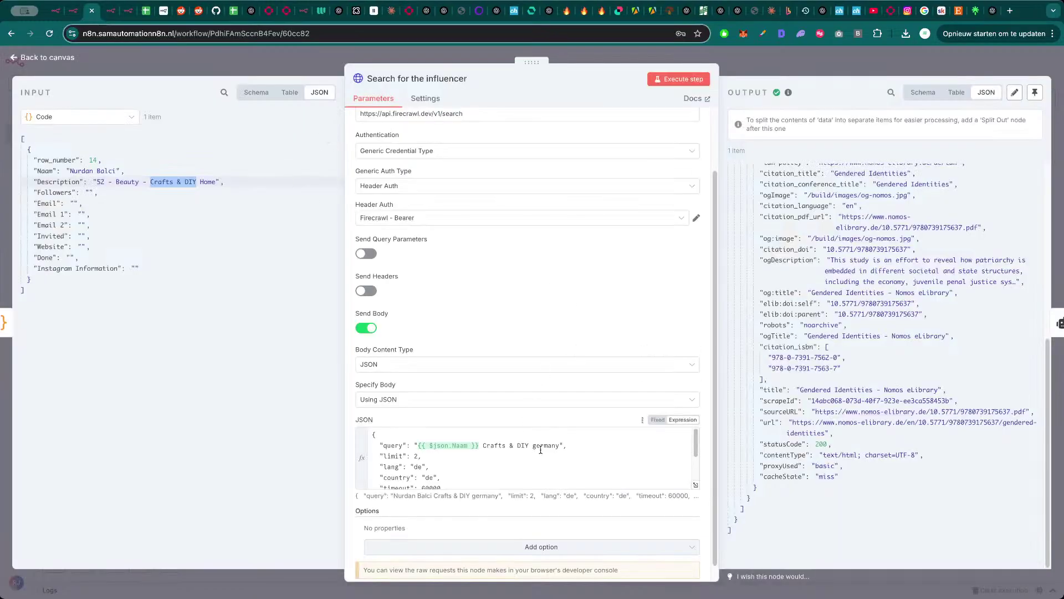
- Change the query from 'Crafts & DIY germany' to 'Handwerk & Heimwerken' and rerun the search
{"action": "left_click_drag", "start_coordinate": [527, 445], "coordinate": [481, 445]}
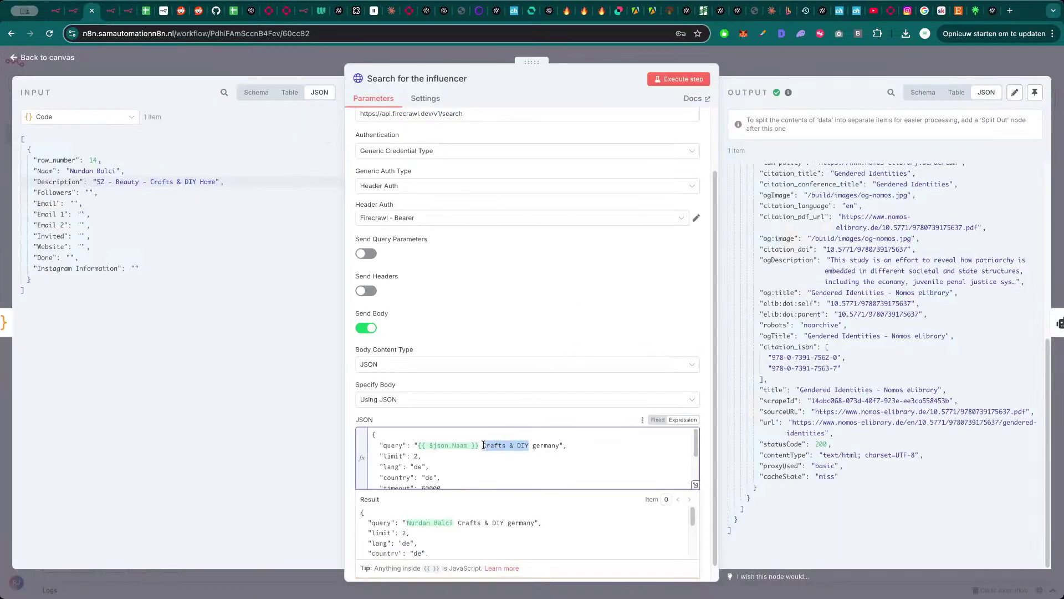
{"action": "key", "text": "ctrl+v"}
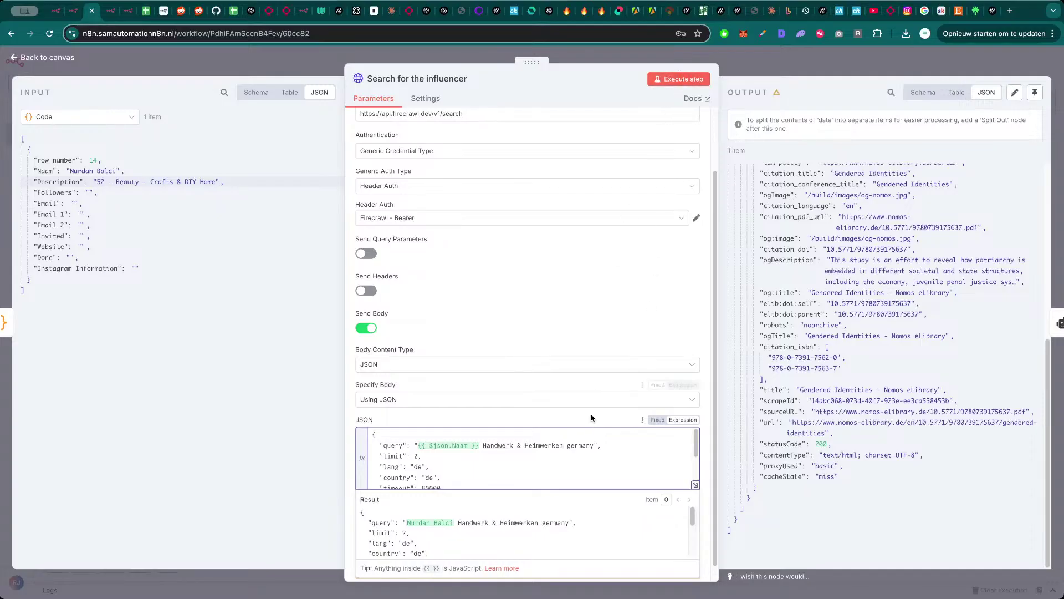
{"action": "double_click", "coordinate": [580, 444]}
{"action": "key", "text": "BackSpace"}
{"action": "key", "text": "BackSpace"}
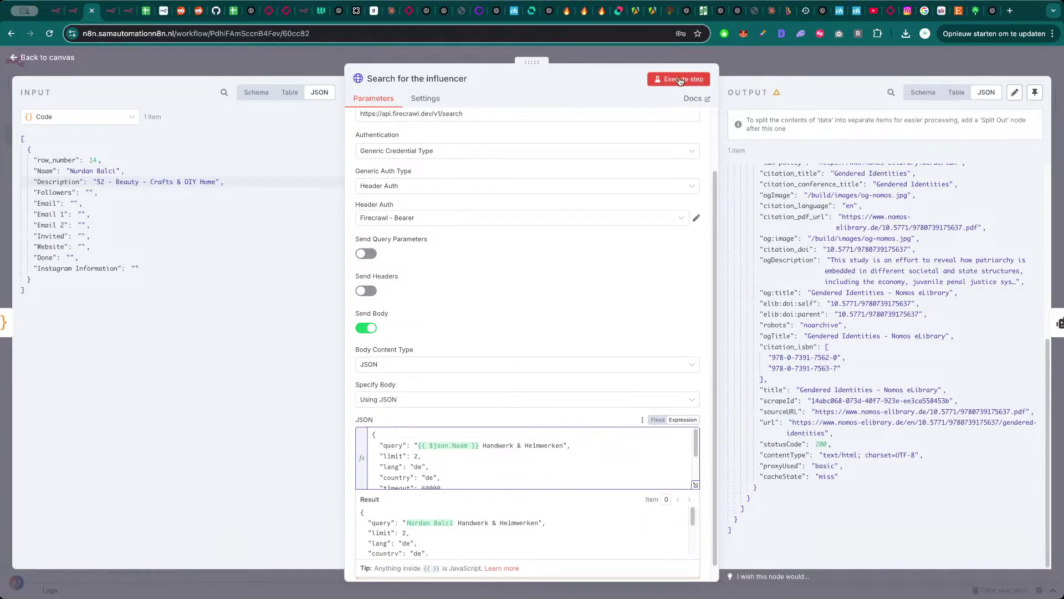
{"action": "left_click", "coordinate": [681, 79]}
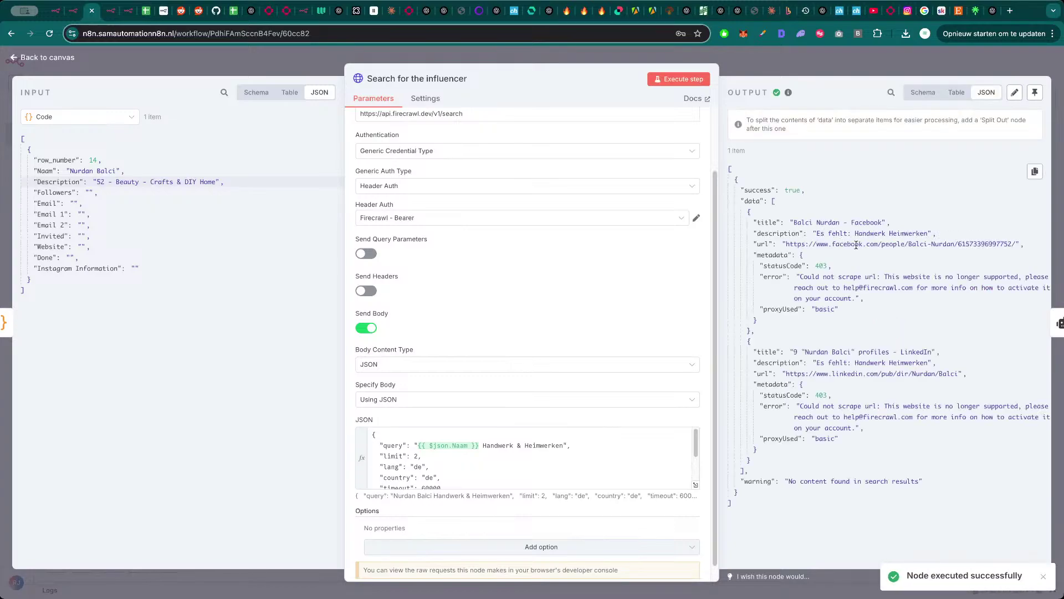
{"action": "left_click_drag", "start_coordinate": [1017, 245], "coordinate": [788, 247]}
- Open the returned Facebook profile URL in a new tab, view it, and close it
{"action": "key", "text": "ctrl+c"}
{"action": "key", "text": "ctrl+t"}
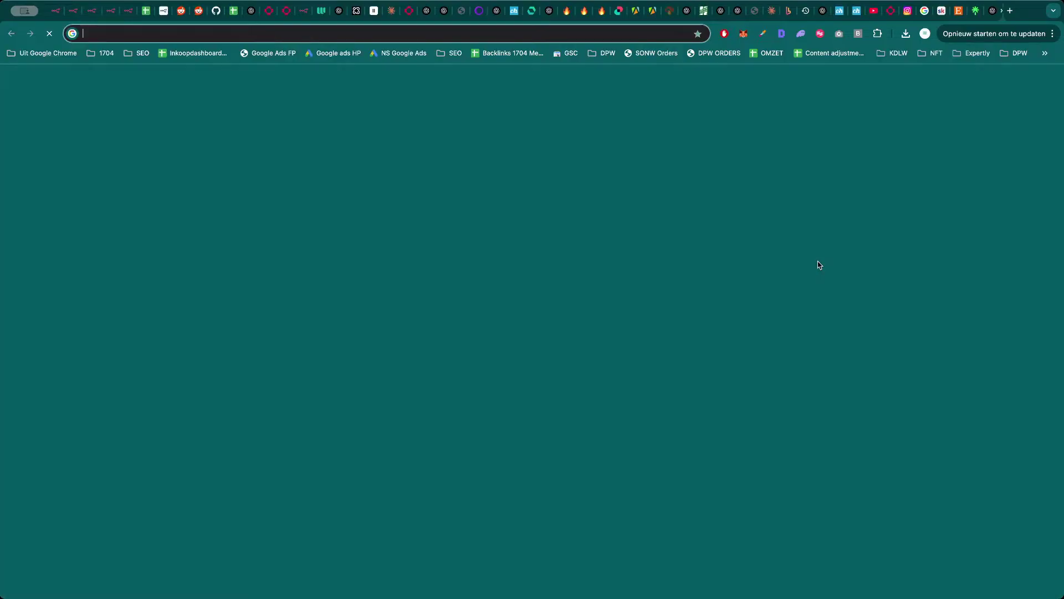
{"action": "key", "text": "ctrl+v"}
{"action": "key", "text": "Return"}
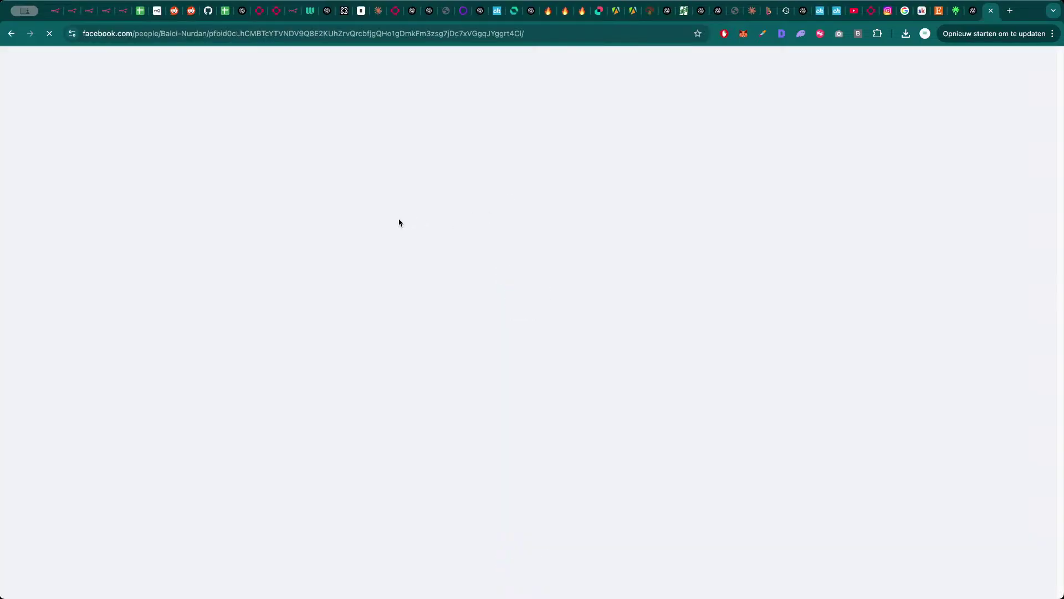
{"action": "left_click", "coordinate": [636, 218]}
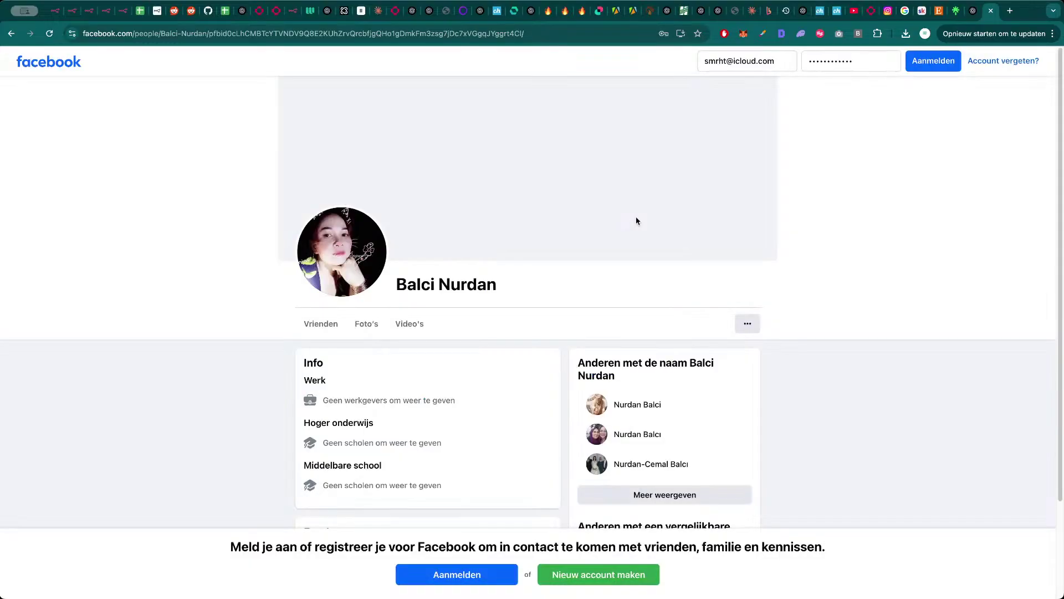
{"action": "scroll", "coordinate": [200, 336], "scroll_direction": "down", "scroll_amount": 2}
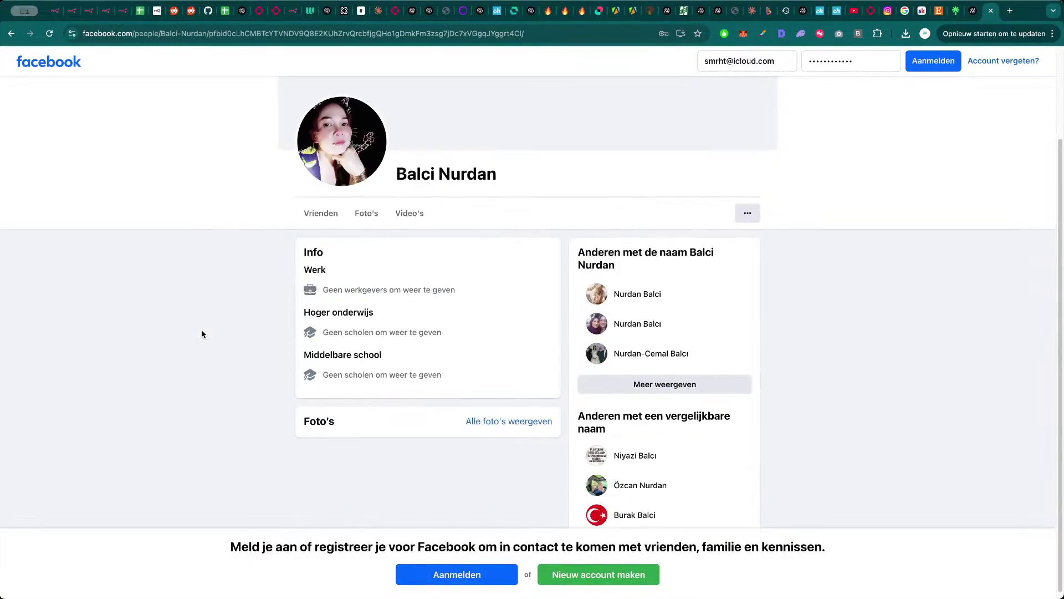
{"action": "key", "text": "super+w"}
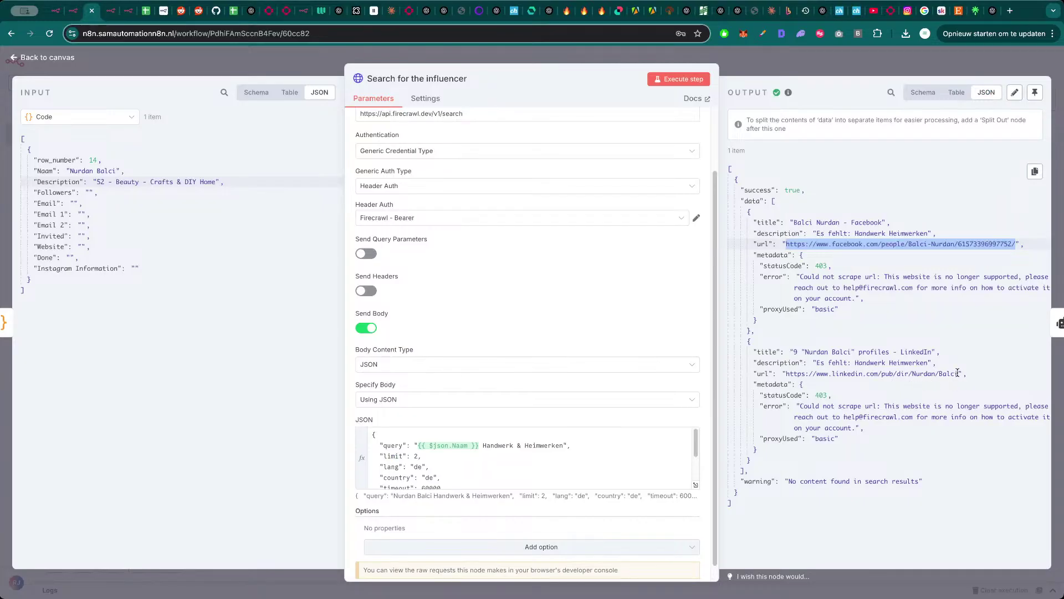
- Open the returned LinkedIn profile URL in a new tab, then close it
{"action": "left_click_drag", "start_coordinate": [958, 373], "coordinate": [783, 373]}
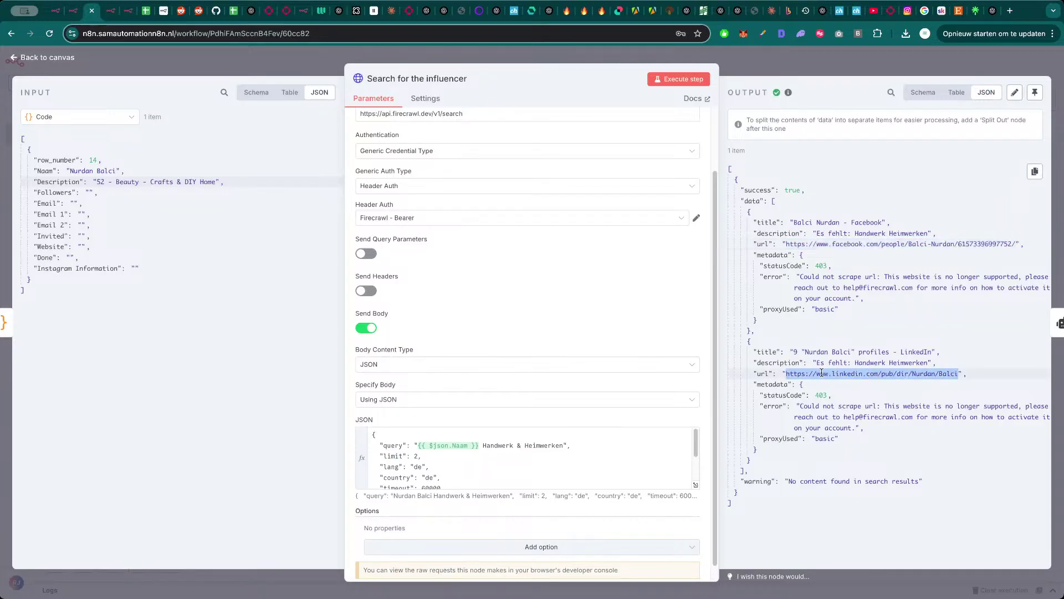
{"action": "key", "text": "super+c"}
{"action": "key", "text": "super+t"}
{"action": "key", "text": "super+v"}
{"action": "key", "text": "Return"}
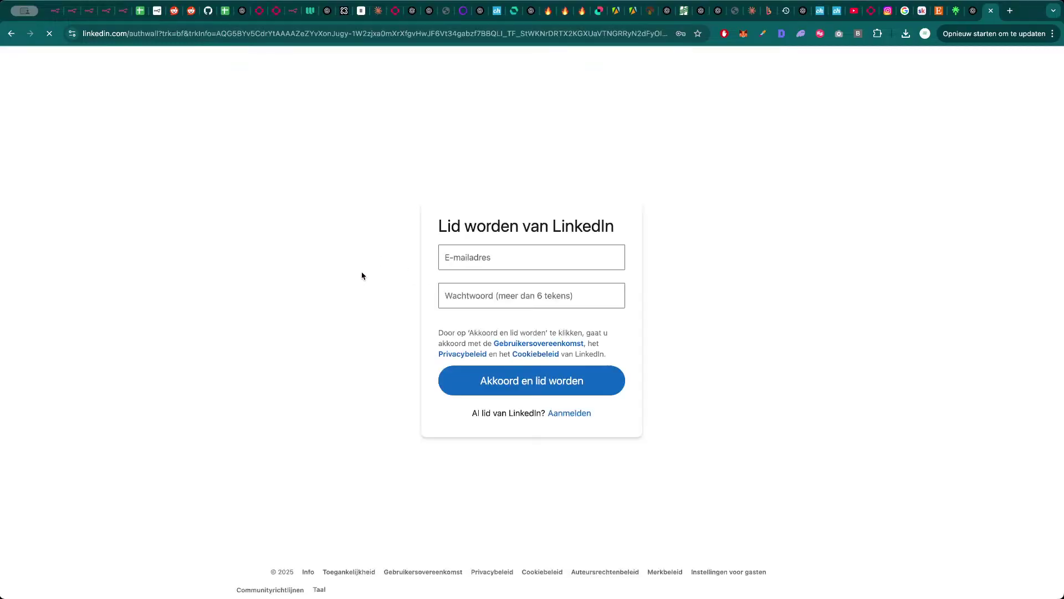
{"action": "key", "text": "super+w"}
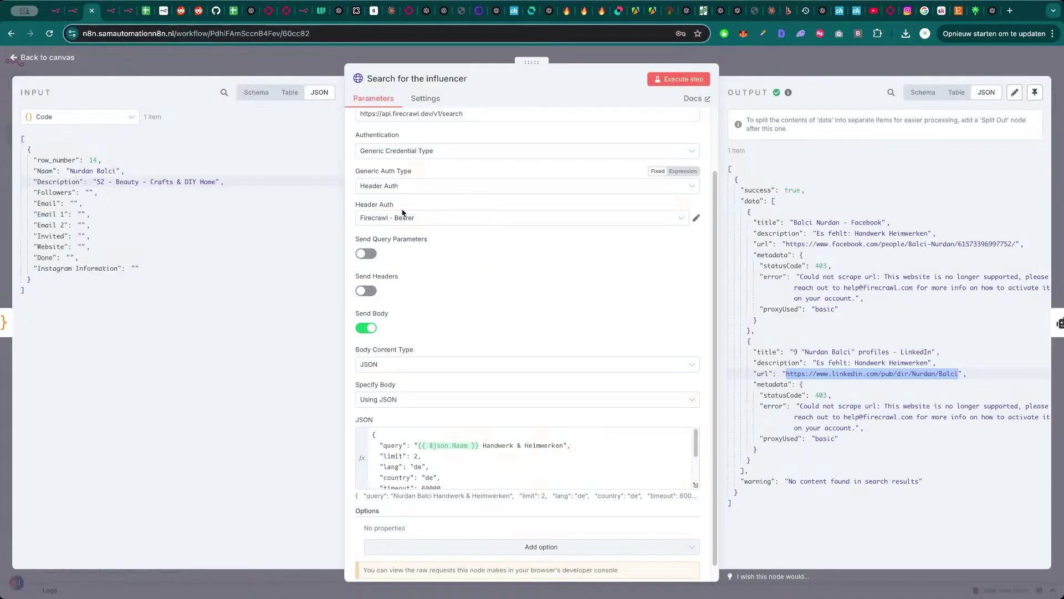
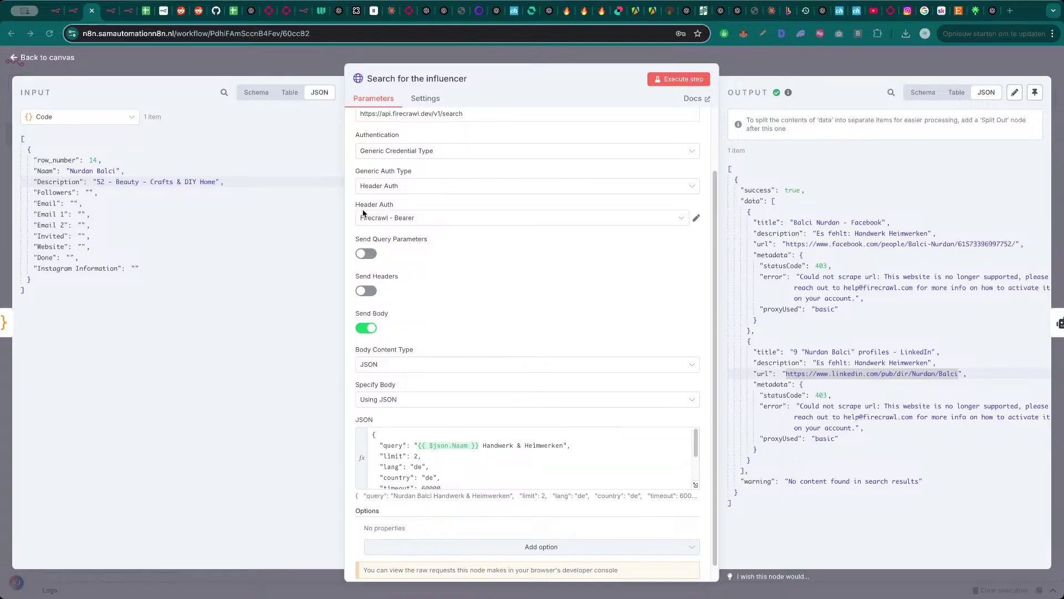
- Change the search query keywords to 'instagram or website' and rerun the search step
{"action": "left_click", "coordinate": [591, 295]}
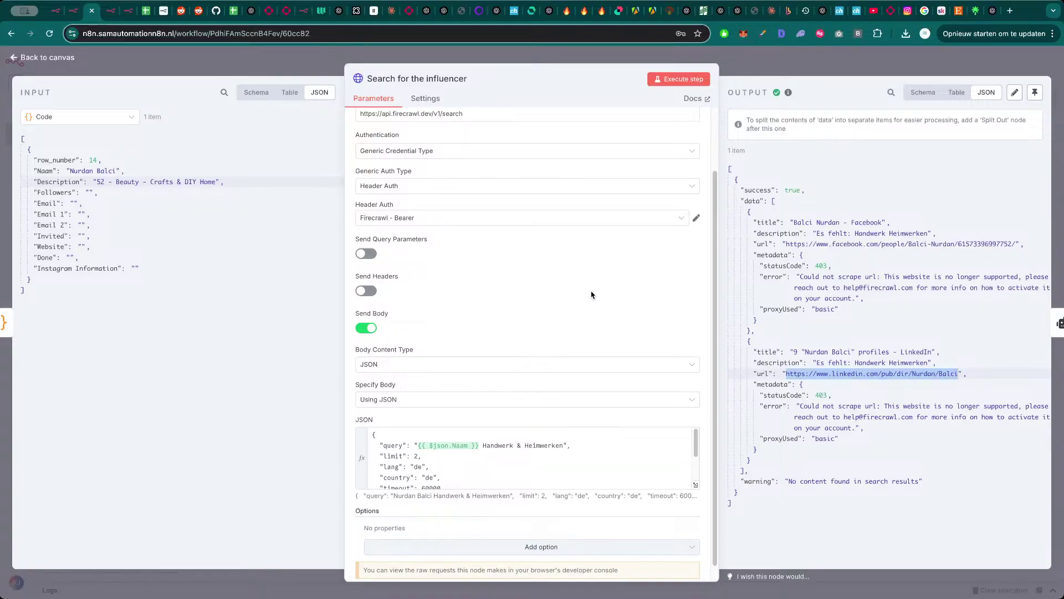
{"action": "left_click_drag", "start_coordinate": [483, 446], "coordinate": [560, 447]}
{"action": "type", "text": "instsa"}
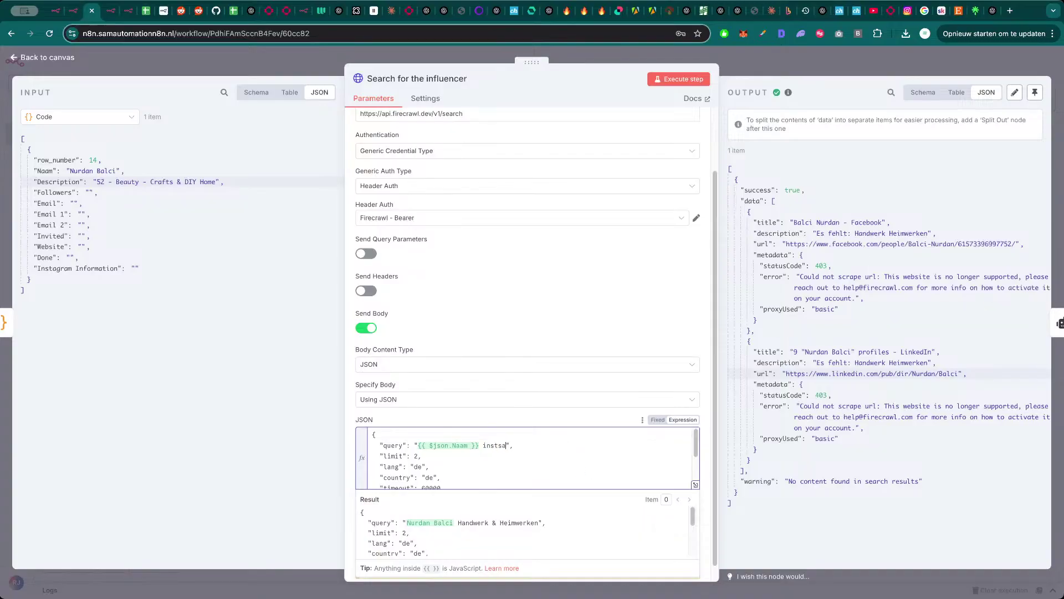
{"action": "key", "text": "BackSpace"}
{"action": "key", "text": "BackSpace"}
{"action": "key", "text": "BackSpace"}
{"action": "key", "text": "BackSpace"}
{"action": "key", "text": "BackSpace"}
{"action": "type", "text": "agram or website"}
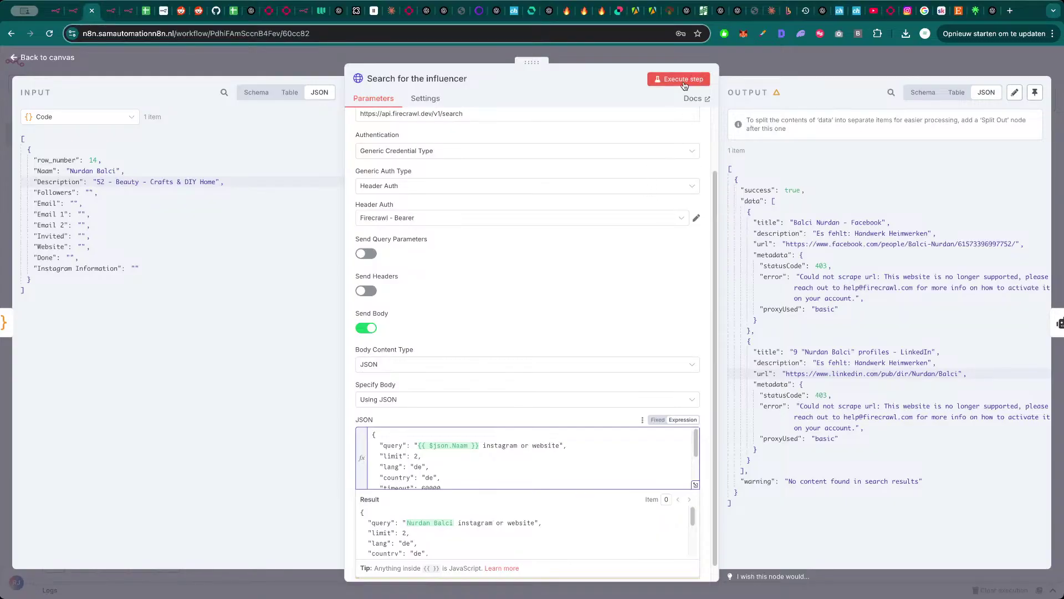
{"action": "left_click", "coordinate": [684, 81]}
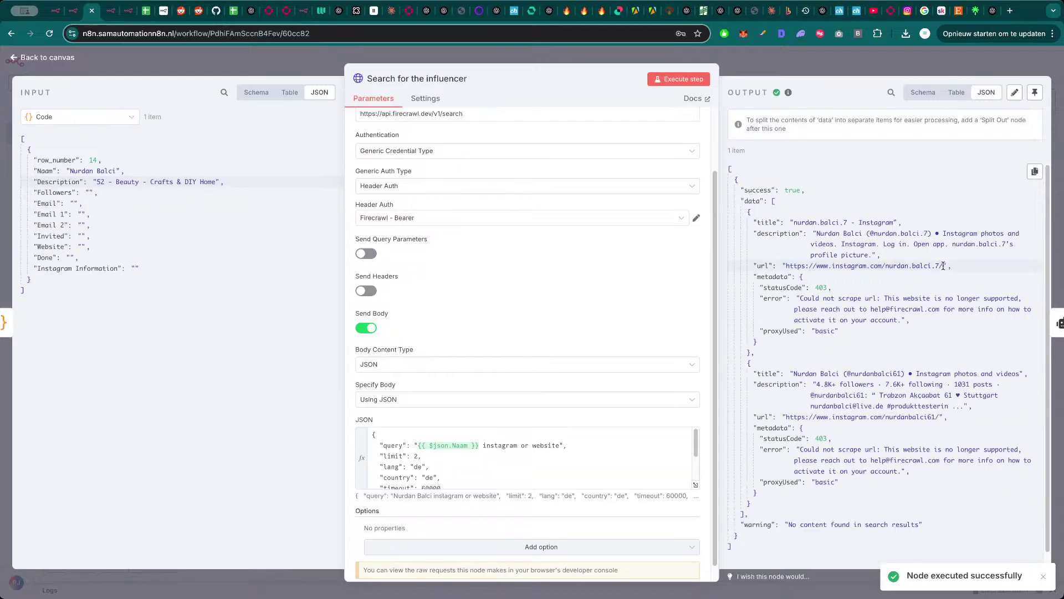
- Open the first result's Instagram profile URL in a new tab
{"action": "left_click_drag", "start_coordinate": [943, 266], "coordinate": [790, 268]}
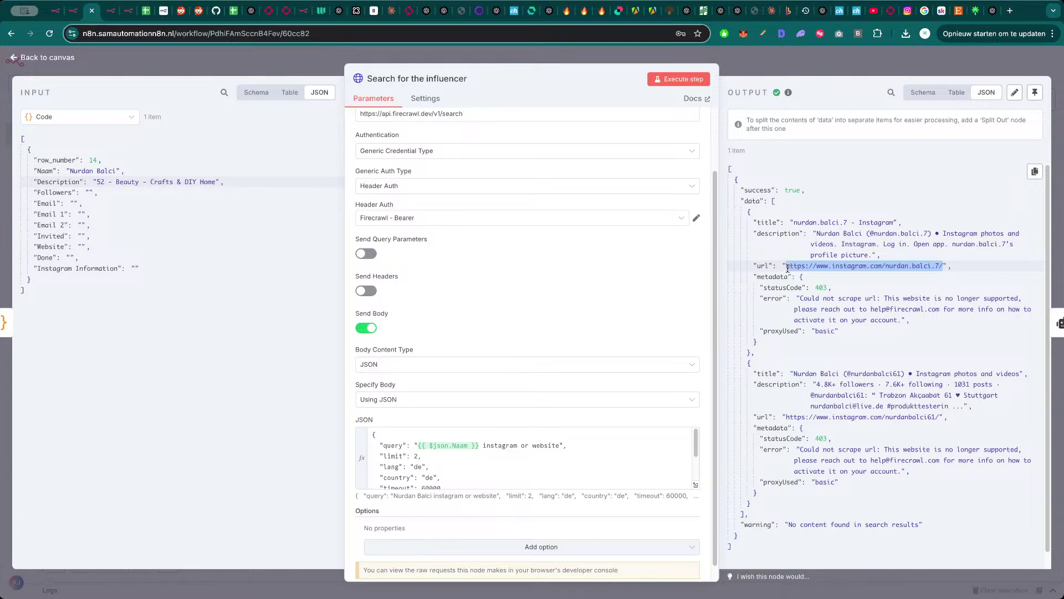
{"action": "key", "text": "ctrl+c"}
{"action": "key", "text": "ctrl+t"}
{"action": "key", "text": "ctrl+v"}
{"action": "key", "text": "Return"}
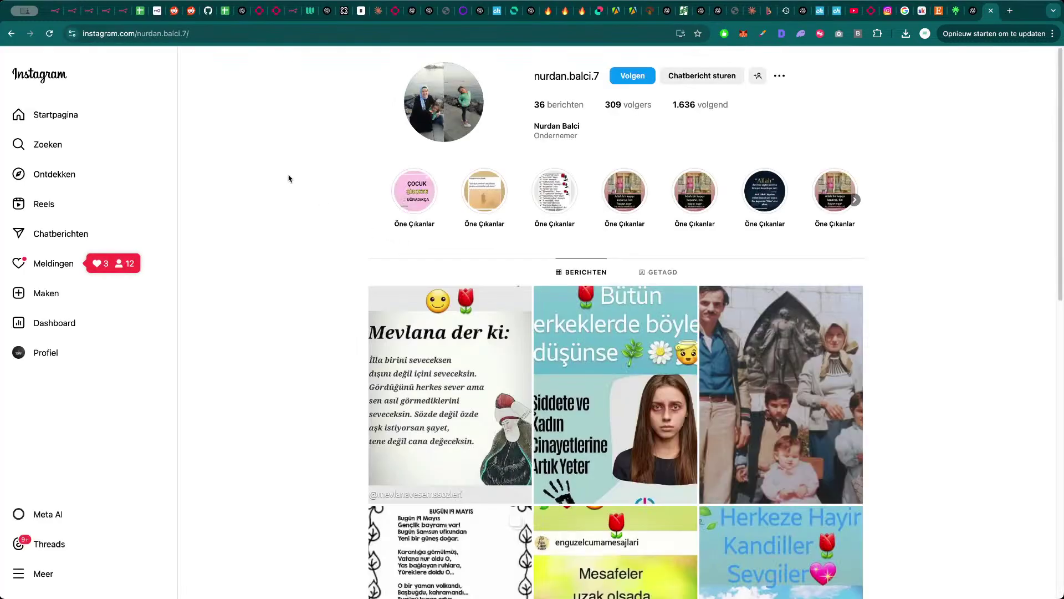
- Close the first profile, then view the second result's Instagram profile in a new tab and close it
{"action": "key", "text": "ctrl+w"}
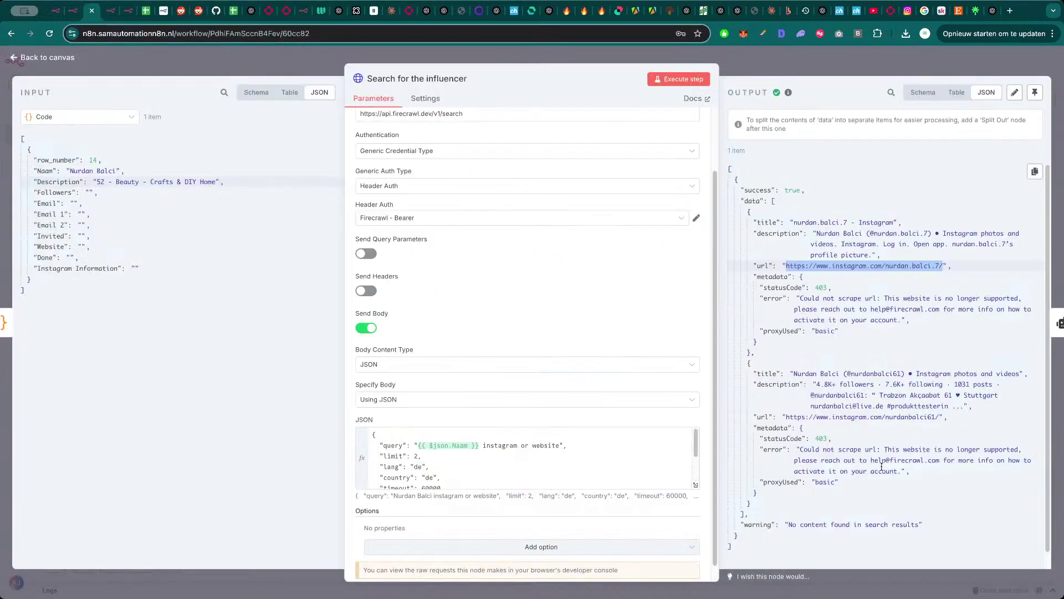
{"action": "left_click_drag", "start_coordinate": [938, 415], "coordinate": [788, 419]}
{"action": "key", "text": "ctrl+c"}
{"action": "key", "text": "ctrl+t"}
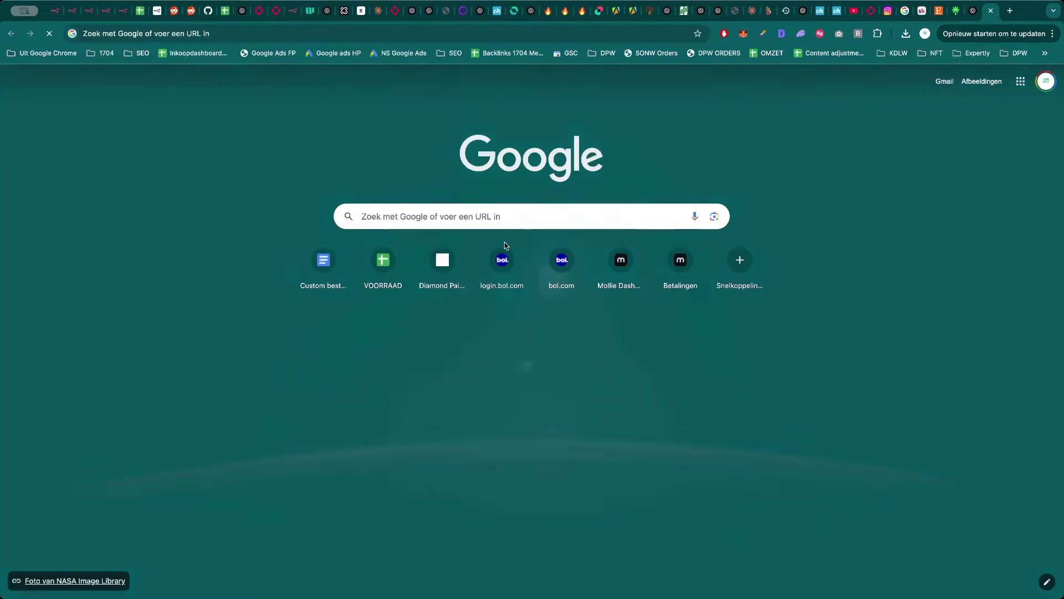
{"action": "key", "text": "ctrl+v"}
{"action": "key", "text": "Return"}
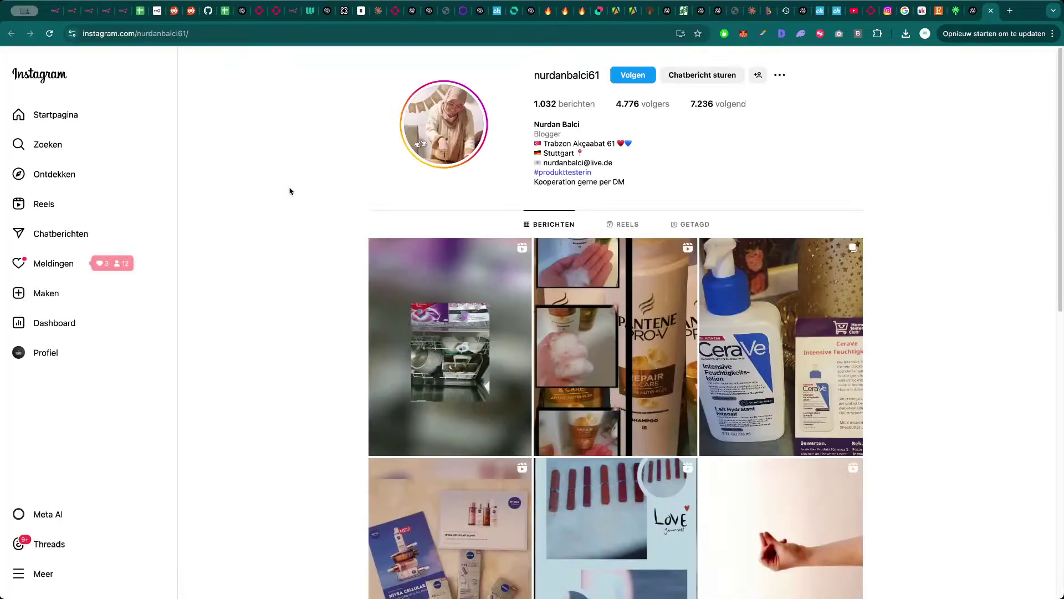
{"action": "key", "text": "ctrl+w"}
- Close the chat tab and go back to the n8n workflow canvas
{"action": "left_click", "coordinate": [430, 230]}
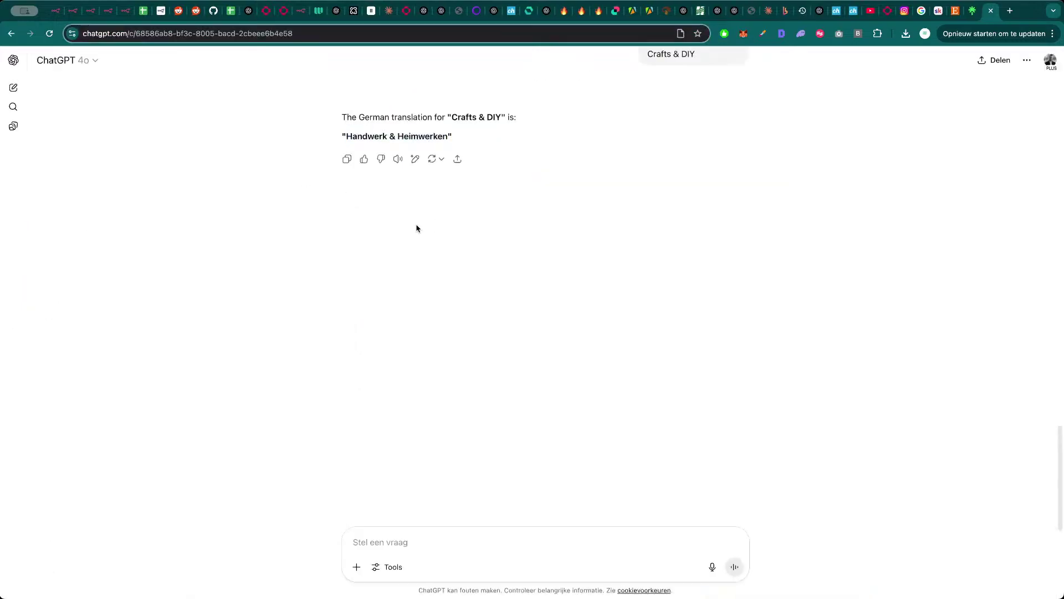
{"action": "key", "text": "ctrl+w"}
{"action": "key", "text": "ctrl+Tab"}
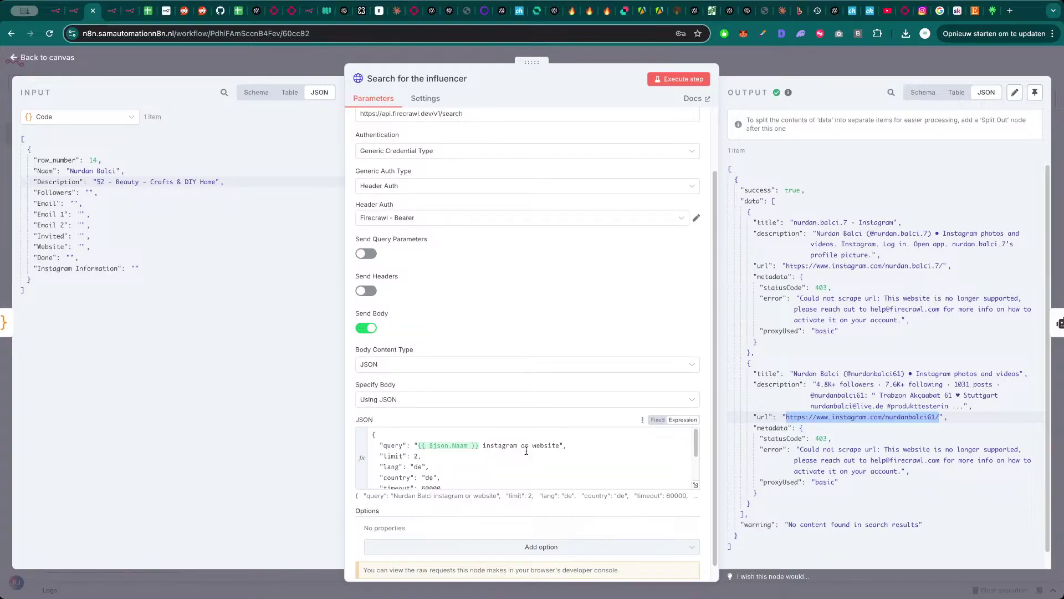
{"action": "key", "text": "Escape"}
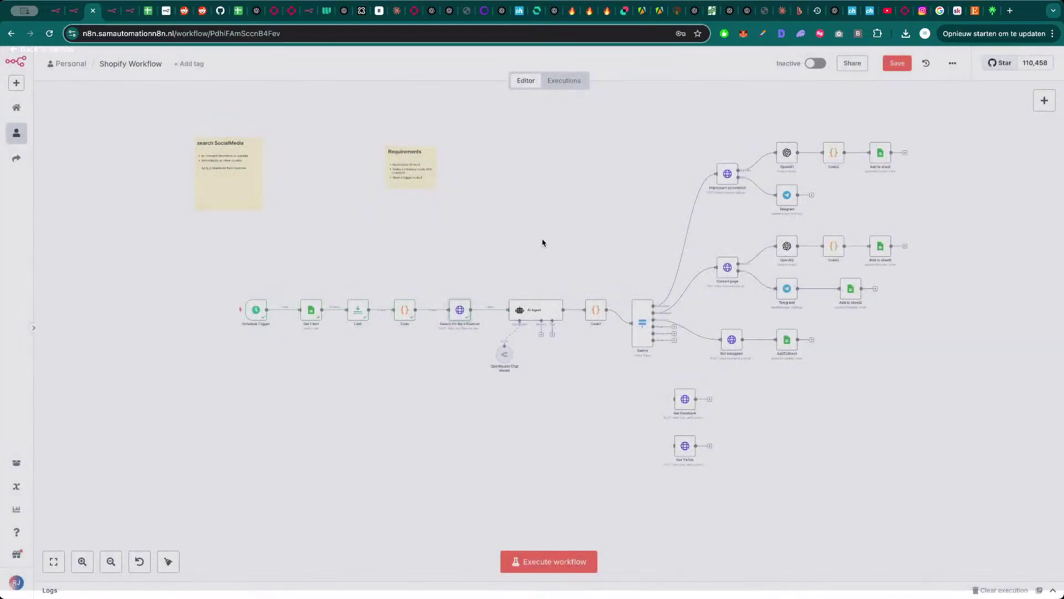
- In the AI Agent prompt, rename 'website:' to 'website 1:' and start a second website line
{"action": "double_click", "coordinate": [536, 309]}
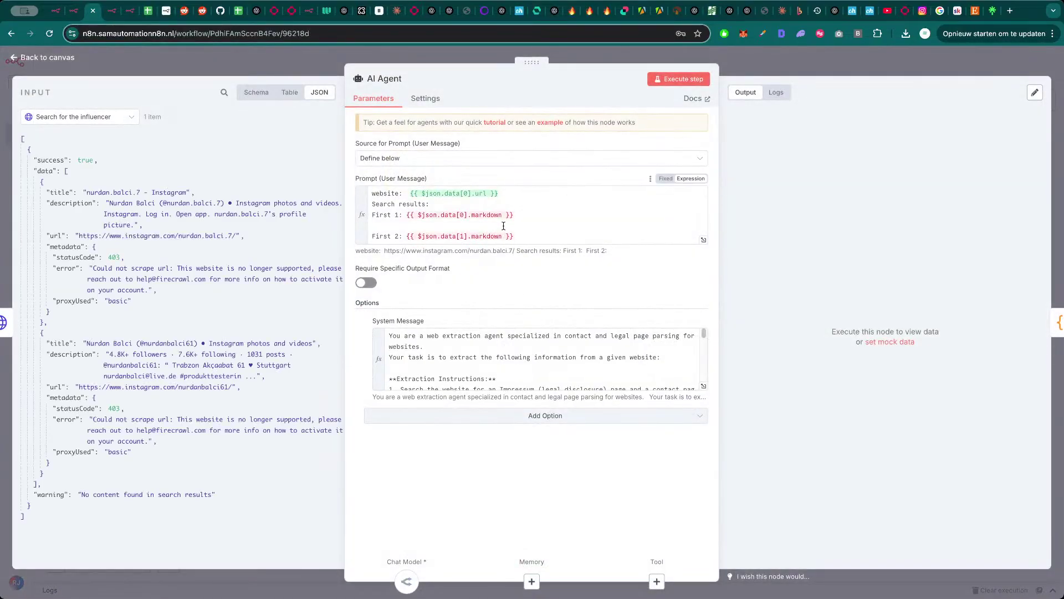
{"action": "left_click", "coordinate": [508, 198]}
{"action": "key", "text": "Return"}
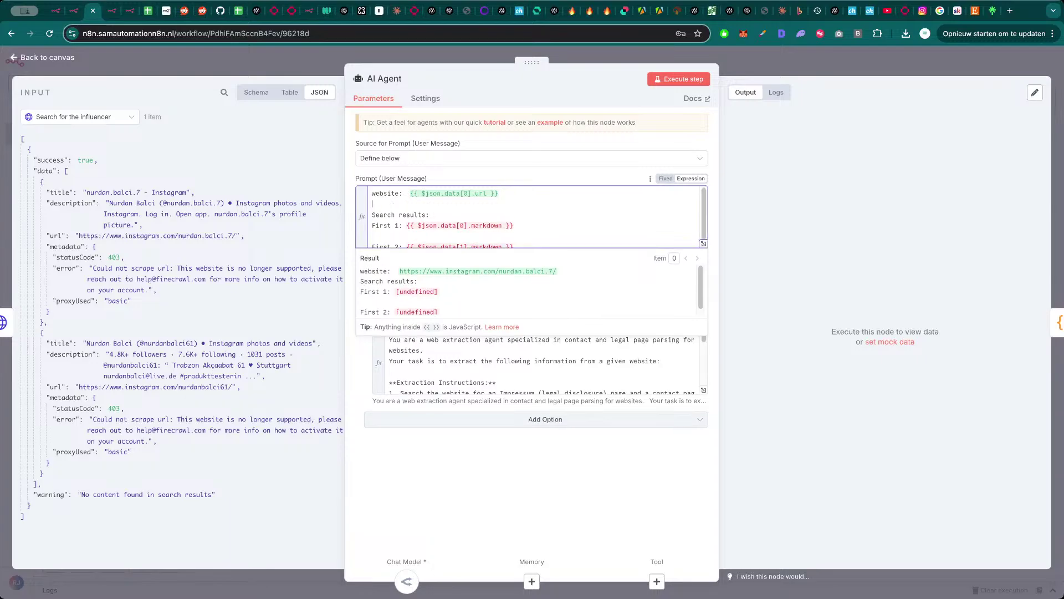
{"action": "left_click", "coordinate": [400, 193]}
{"action": "type", "text": "1"}
{"action": "left_click", "coordinate": [418, 205]}
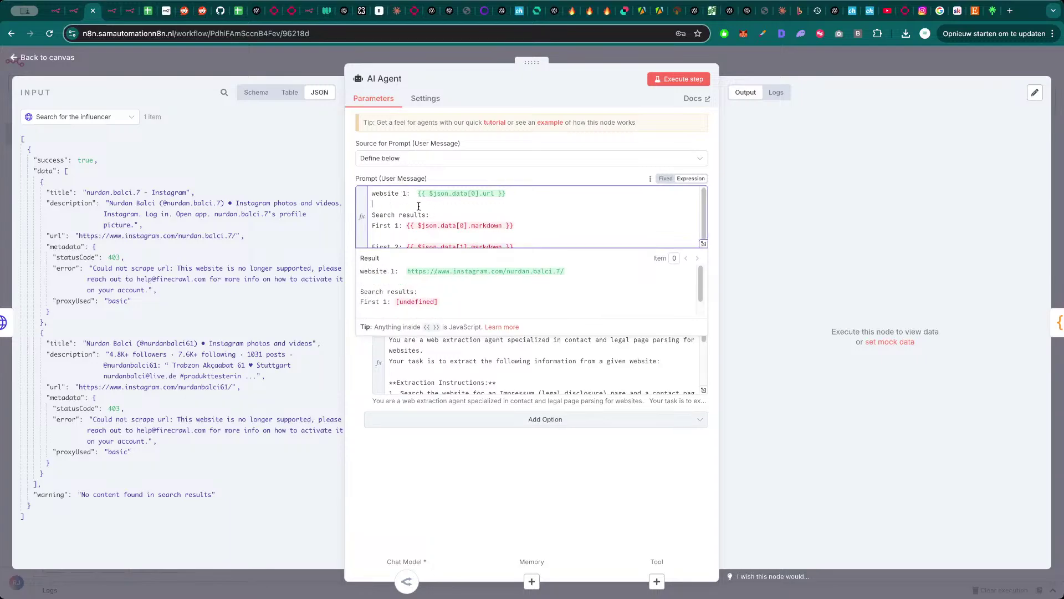
{"action": "type", "text": "website 2:"}
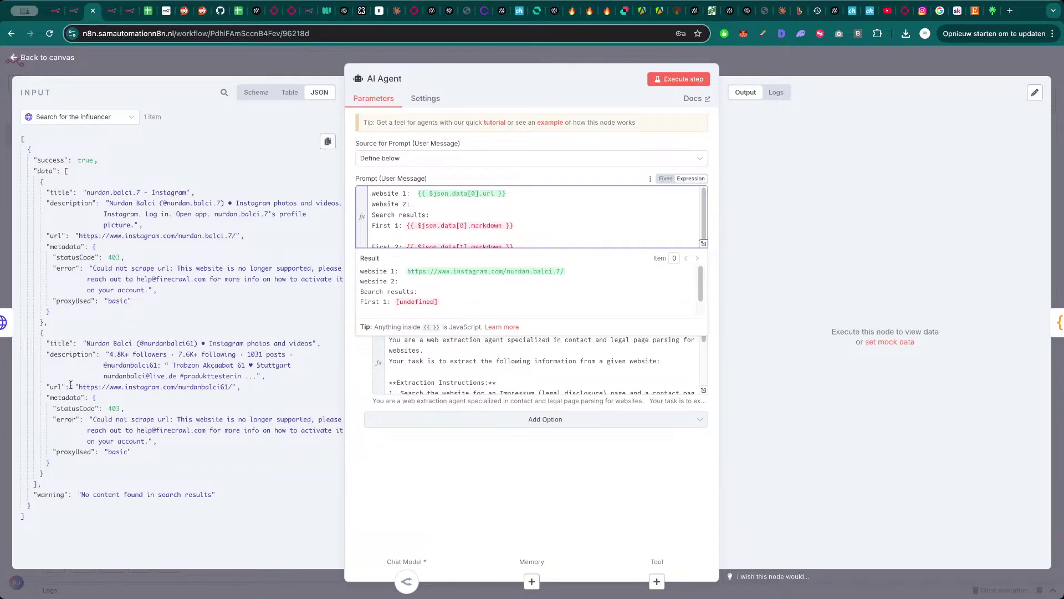
- Map data[1].url in as website 2 and run the AI Agent
{"action": "left_click_drag", "start_coordinate": [59, 387], "coordinate": [472, 204]}
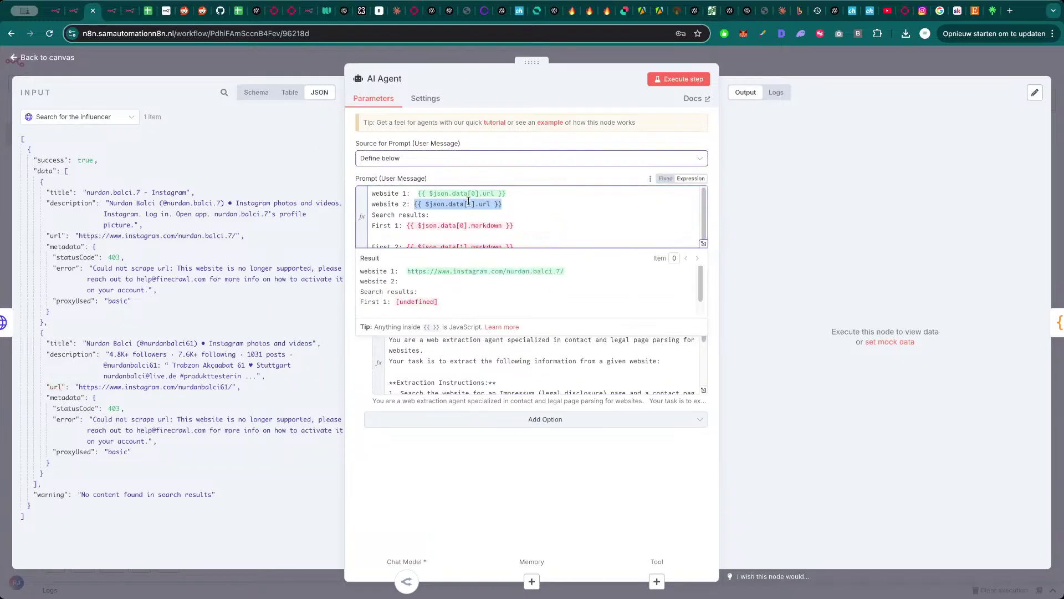
{"action": "scroll", "coordinate": [554, 222], "scroll_direction": "down", "scroll_amount": 1}
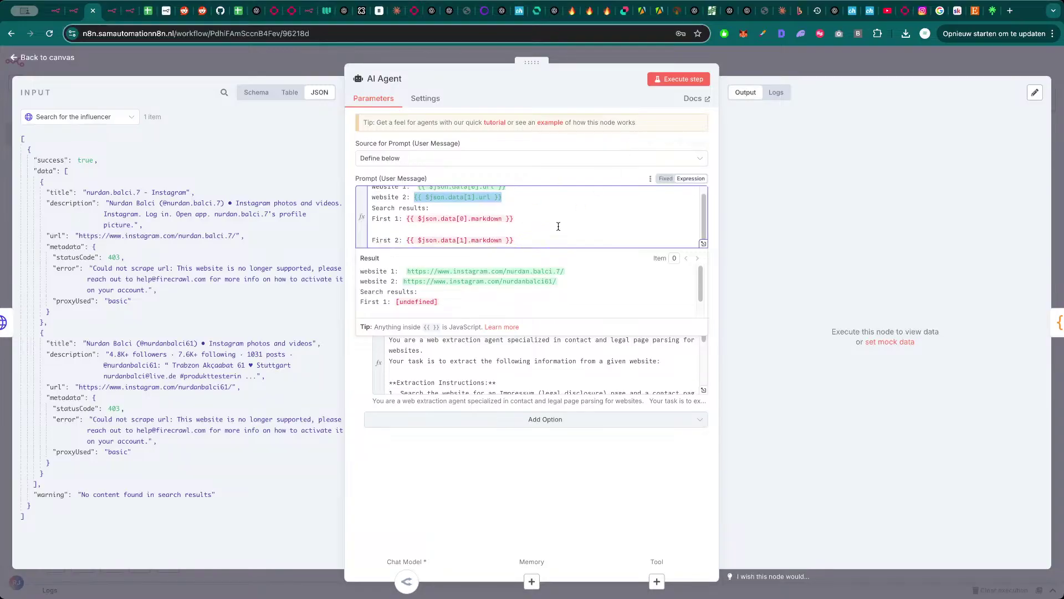
{"action": "left_click", "coordinate": [542, 384]}
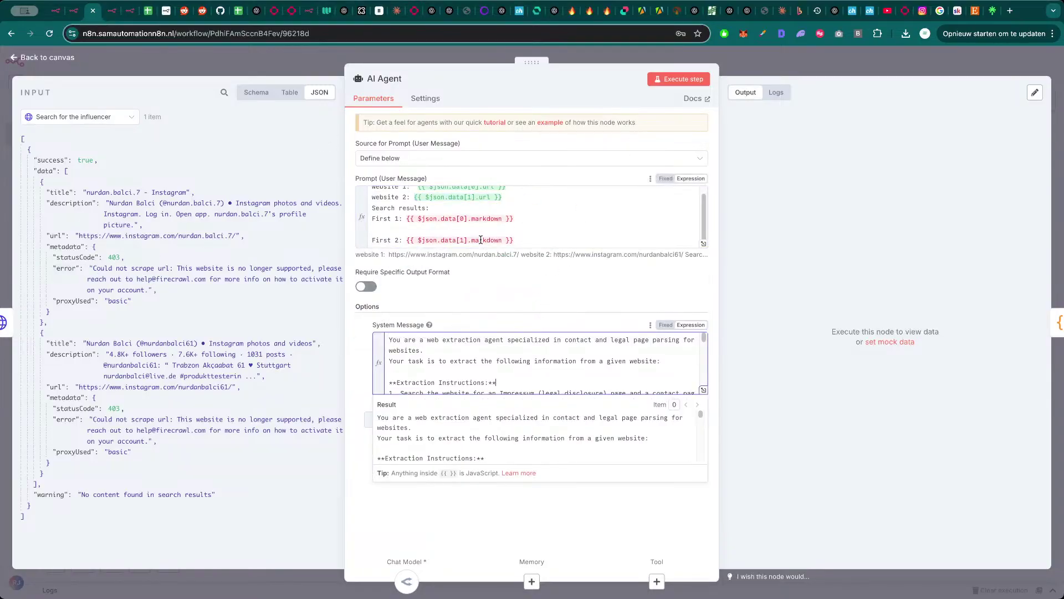
{"action": "left_click", "coordinate": [679, 79]}
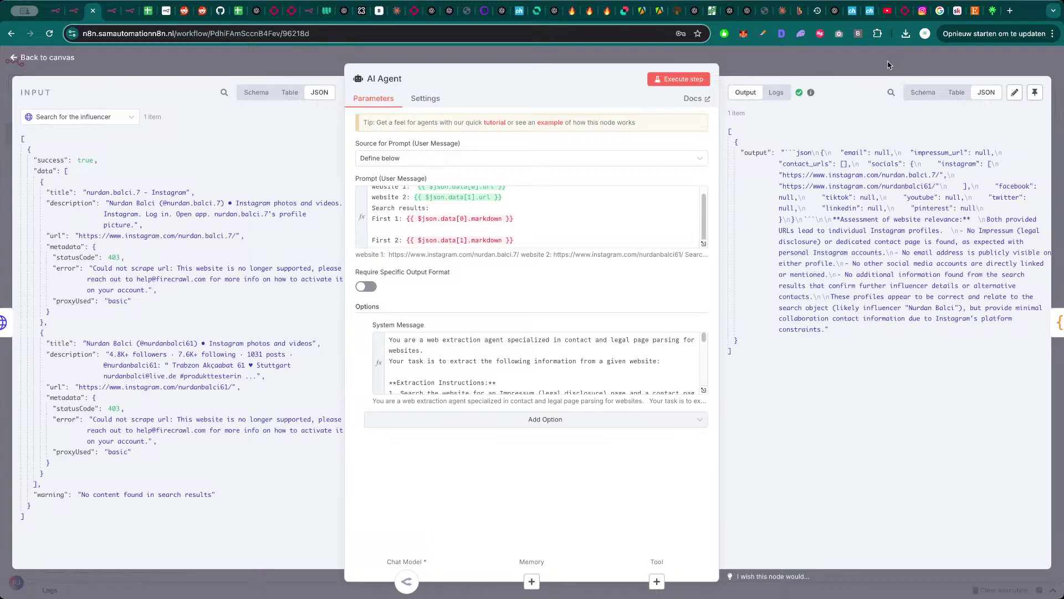
{"action": "key", "text": "Escape"}
- Run the Code1 and Switch nodes, checking the Contactpage and Instagram branch outputs
{"action": "double_click", "coordinate": [594, 310]}
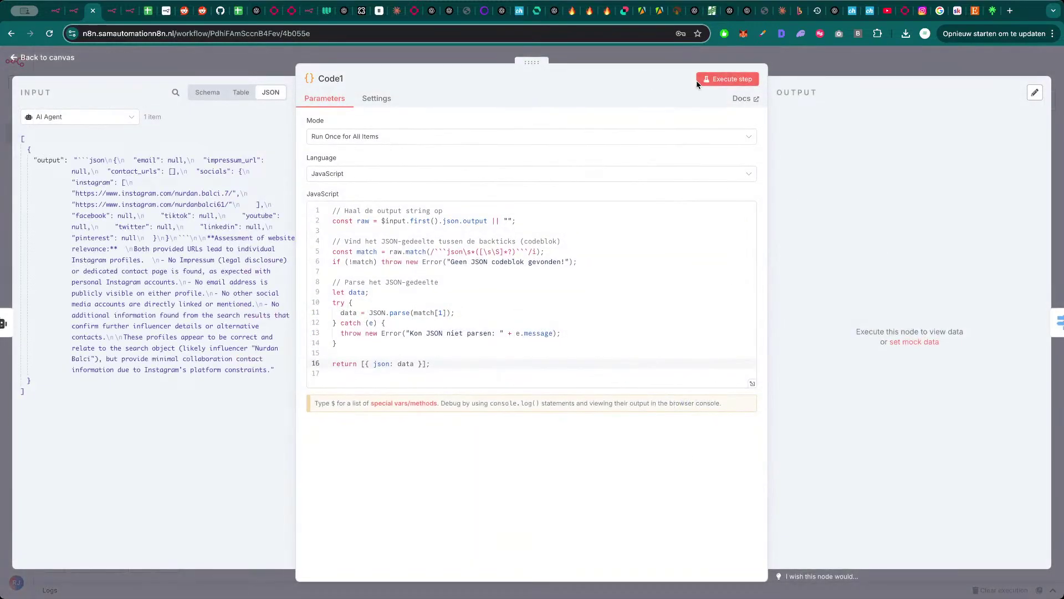
{"action": "left_click", "coordinate": [700, 80]}
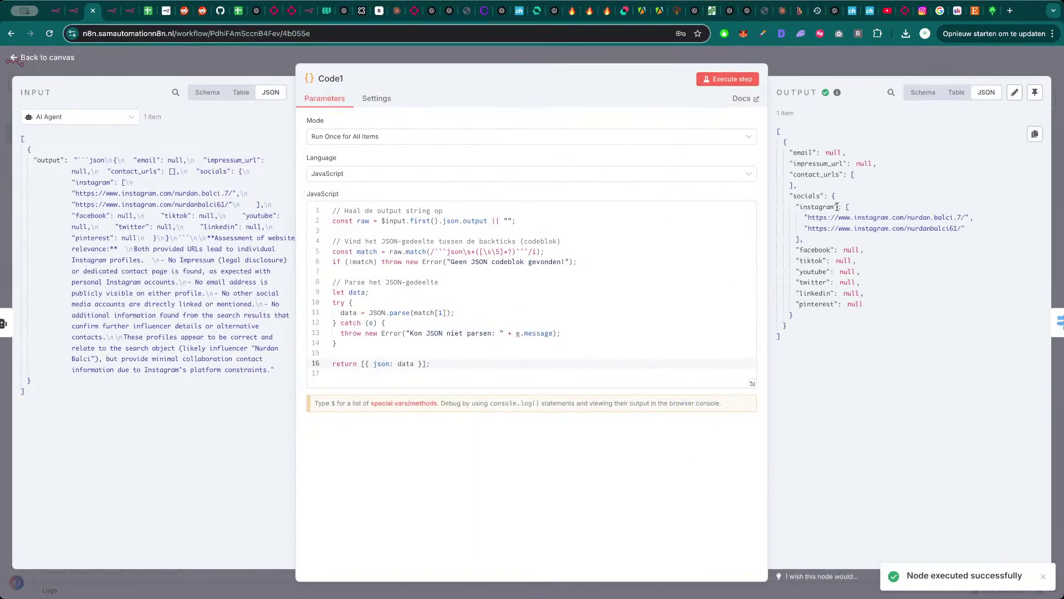
{"action": "left_click", "coordinate": [878, 66]}
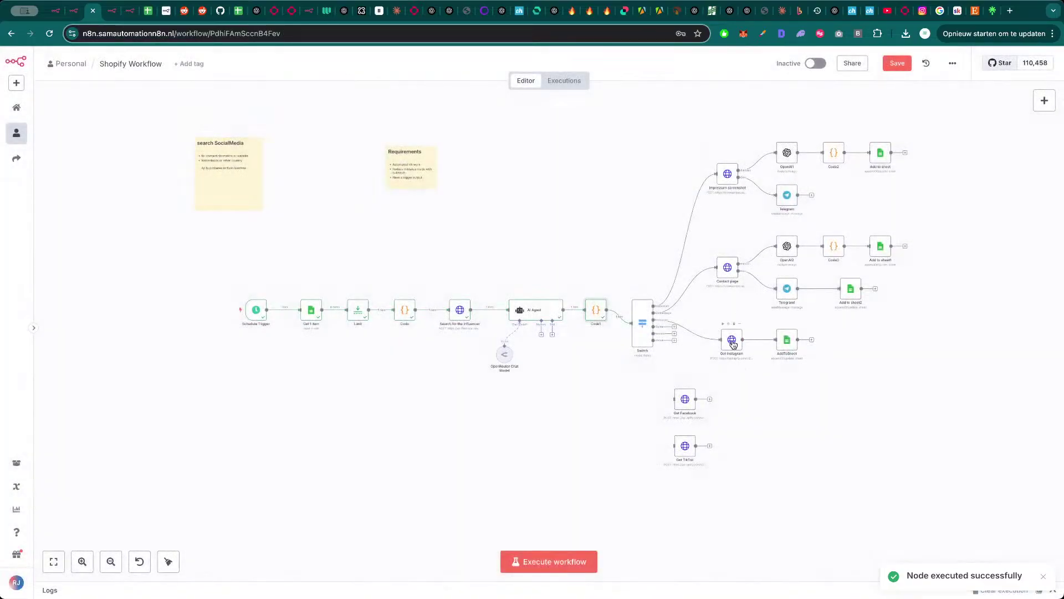
{"action": "double_click", "coordinate": [643, 327]}
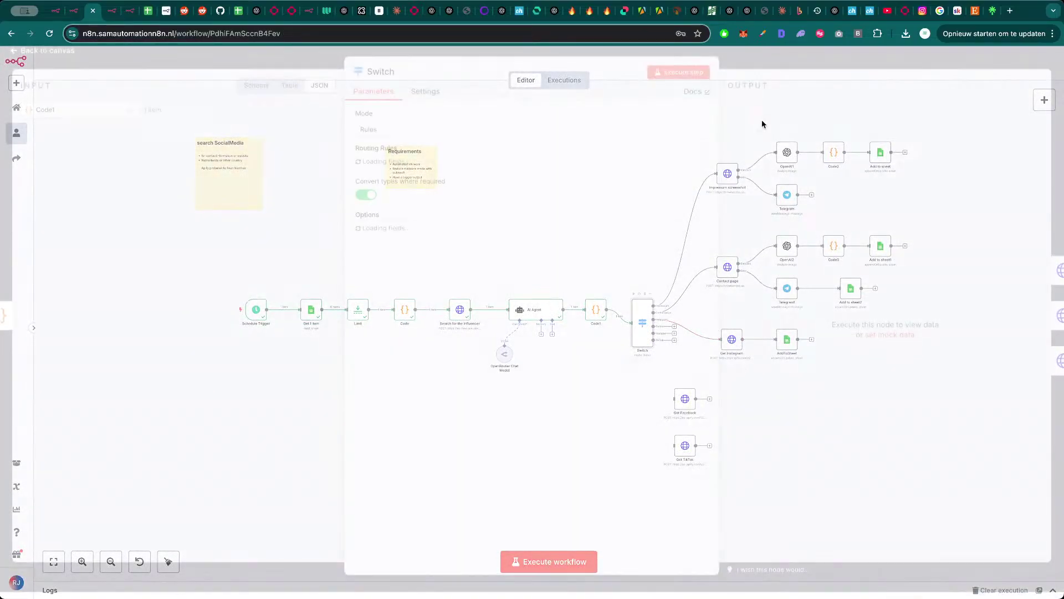
{"action": "left_click", "coordinate": [693, 81]}
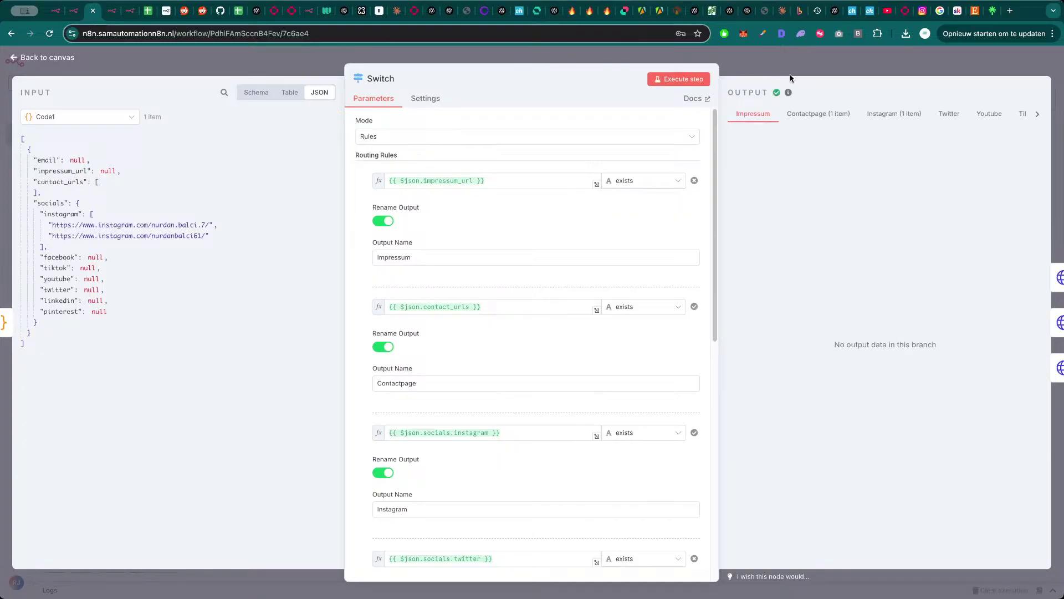
{"action": "left_click", "coordinate": [824, 114]}
{"action": "left_click", "coordinate": [889, 115]}
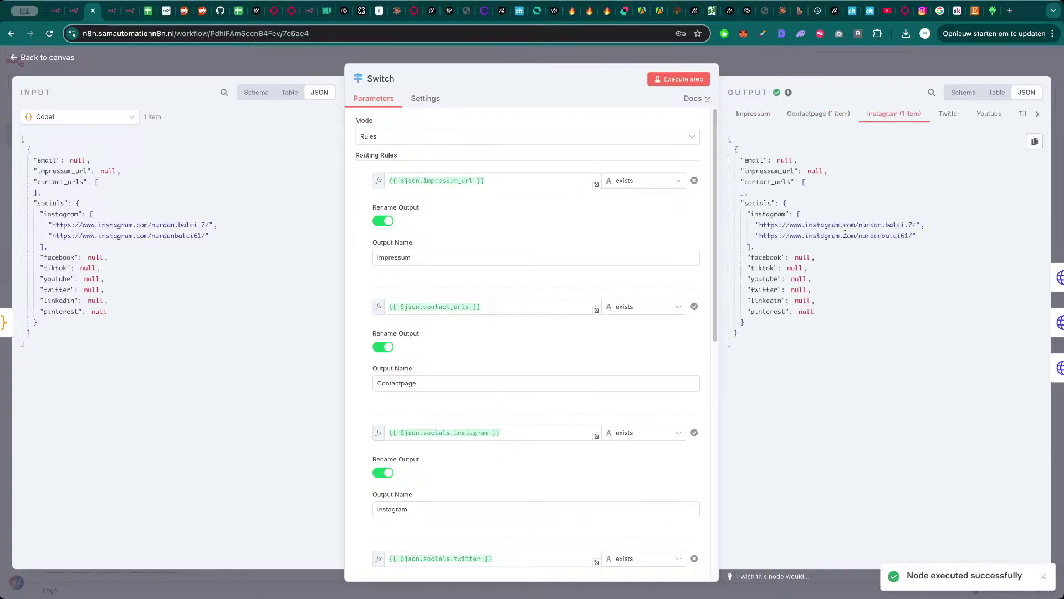
{"action": "left_click", "coordinate": [871, 55]}
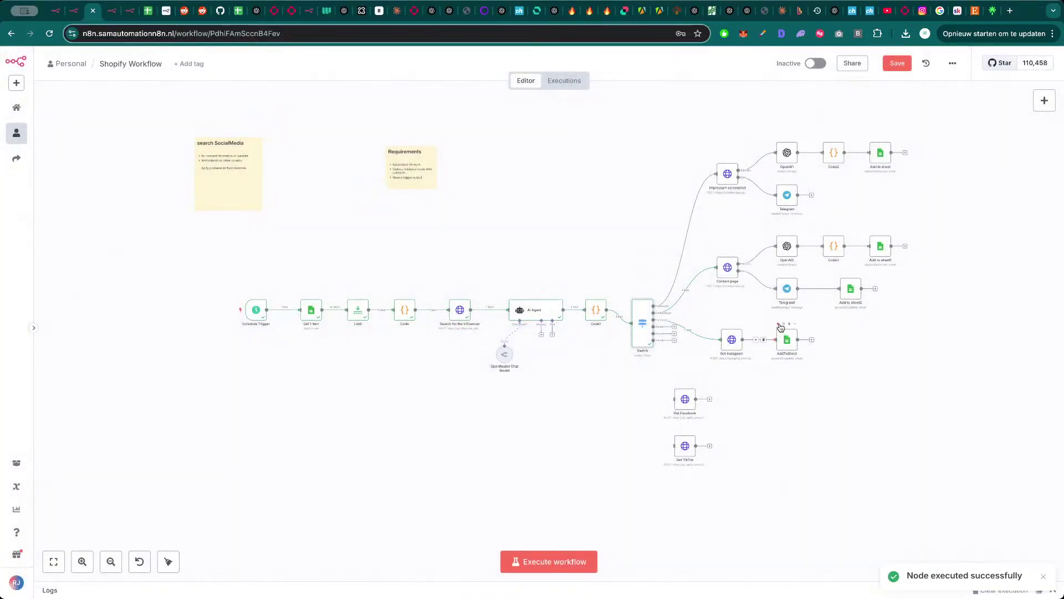
- Run up to AddToSheet, then inspect Get Instagram's JSON body expression
{"action": "left_click", "coordinate": [779, 323]}
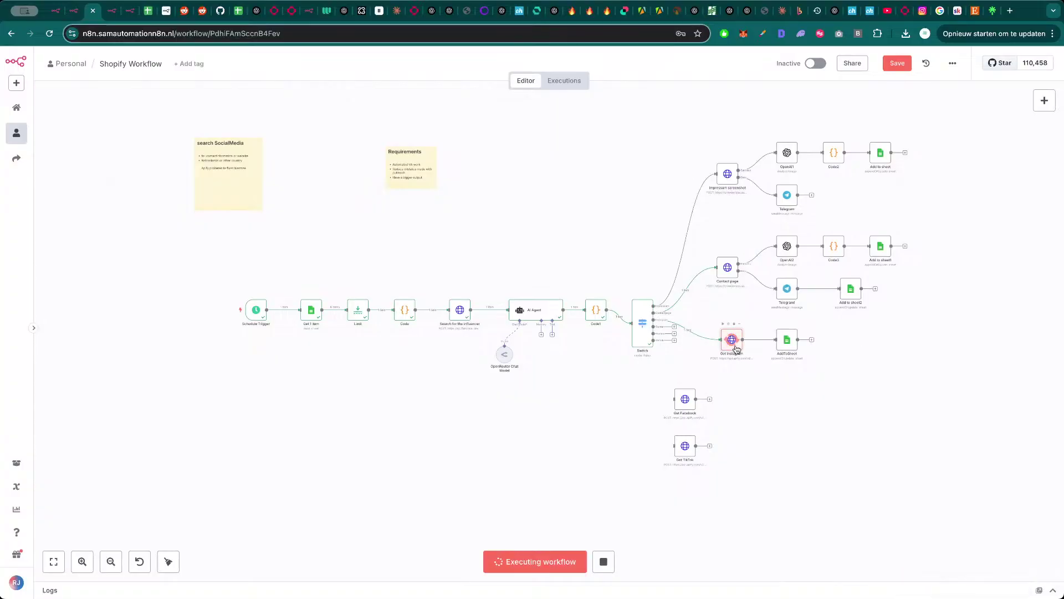
{"action": "double_click", "coordinate": [736, 348]}
{"action": "scroll", "coordinate": [433, 432], "scroll_direction": "down", "scroll_amount": 2}
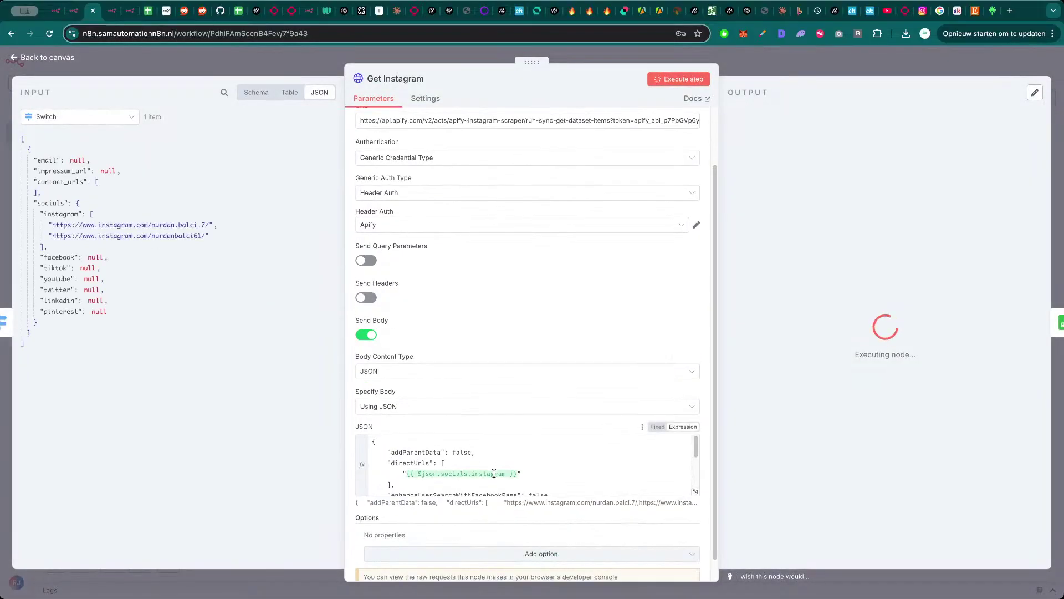
{"action": "left_click", "coordinate": [696, 494]}
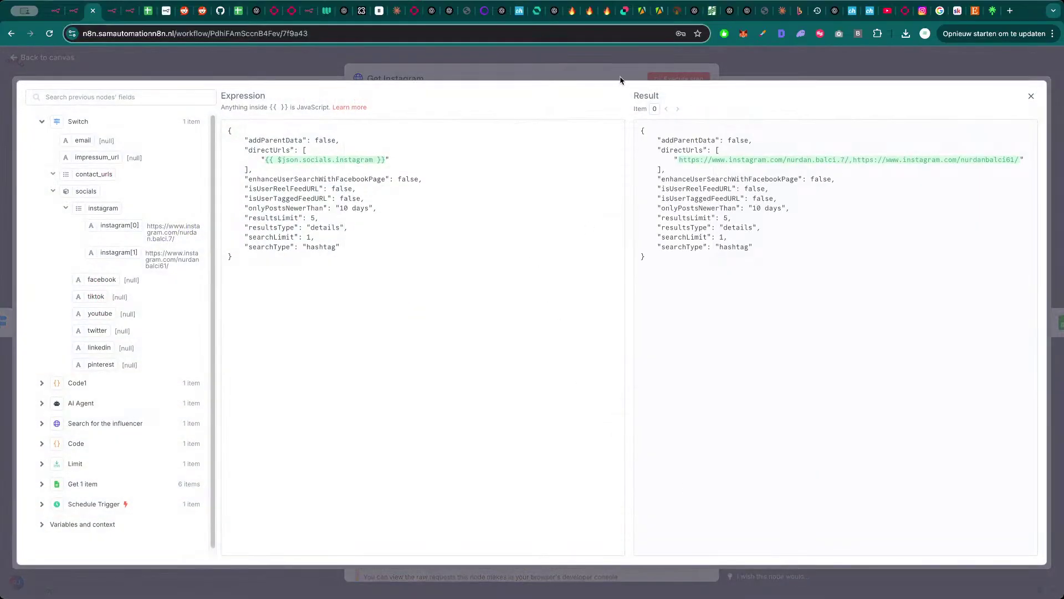
{"action": "left_click", "coordinate": [620, 76]}
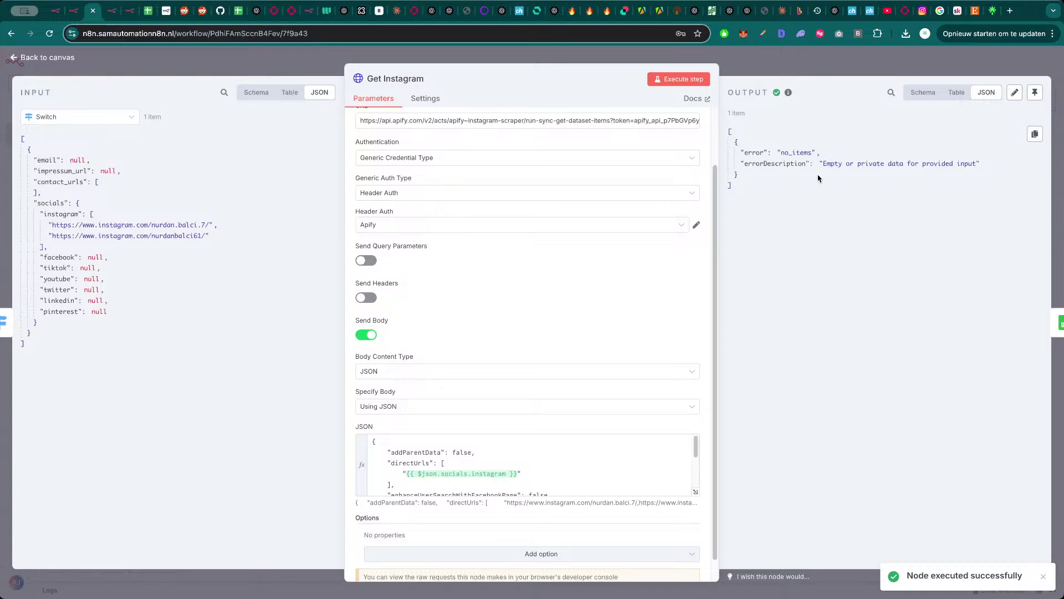
- Add system-message rule 6: with two Instagram accounts, pick the one with the most followers
{"action": "left_click", "coordinate": [820, 61]}
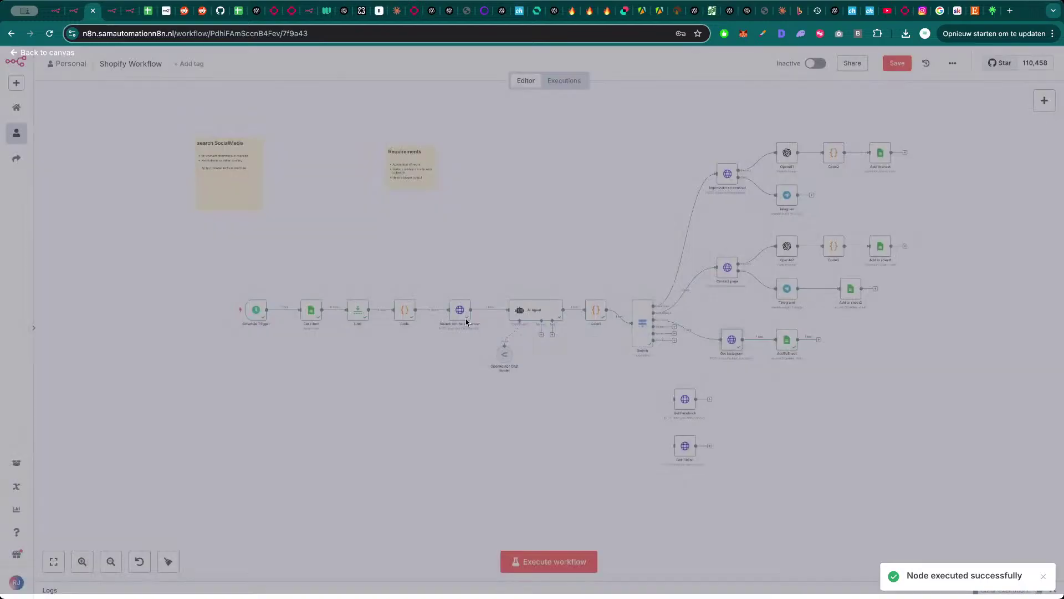
{"action": "double_click", "coordinate": [545, 311]}
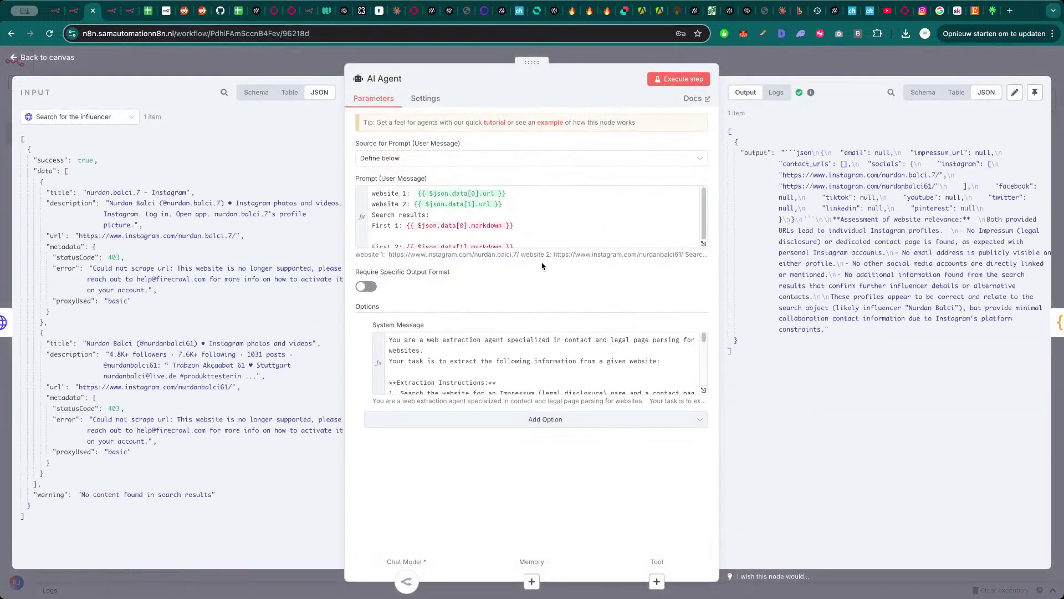
{"action": "left_click", "coordinate": [703, 390]}
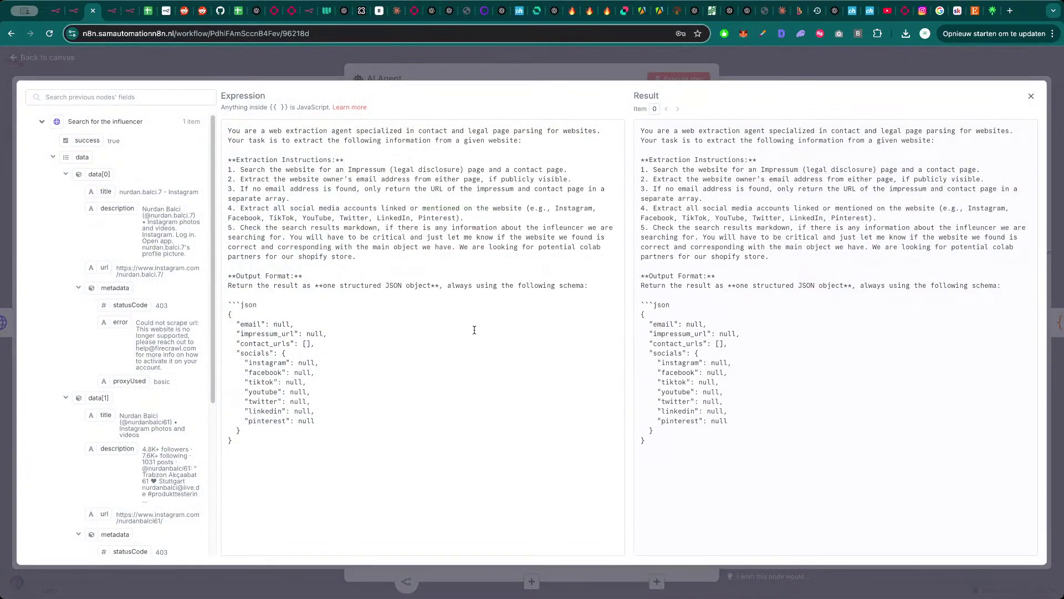
{"action": "left_click", "coordinate": [396, 260]}
{"action": "key", "text": "Return"}
{"action": "type", "text": "6. If"}
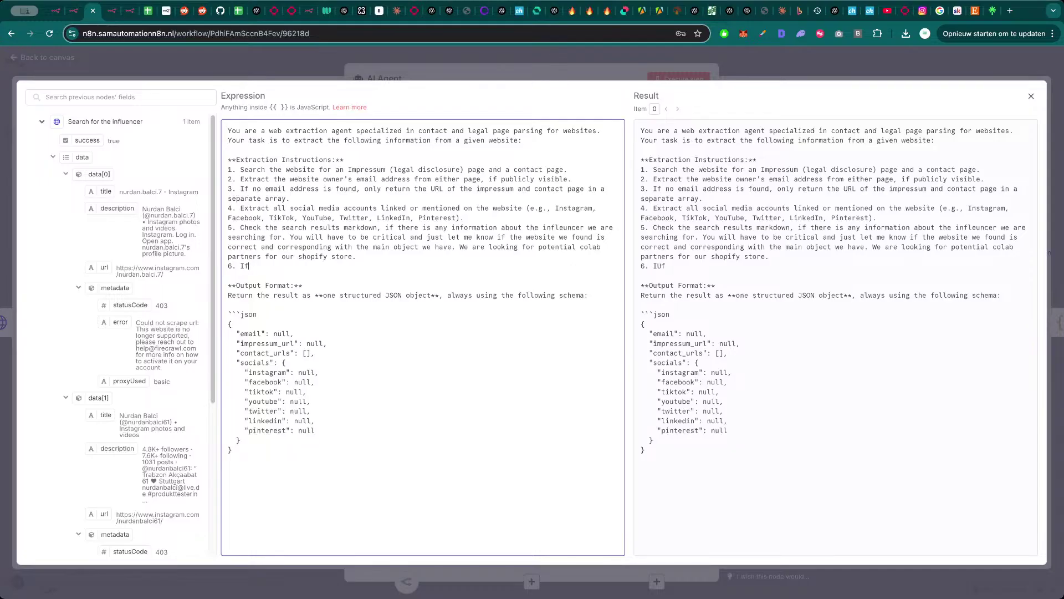
{"action": "type", "text": "re 2 urls to instagram a"}
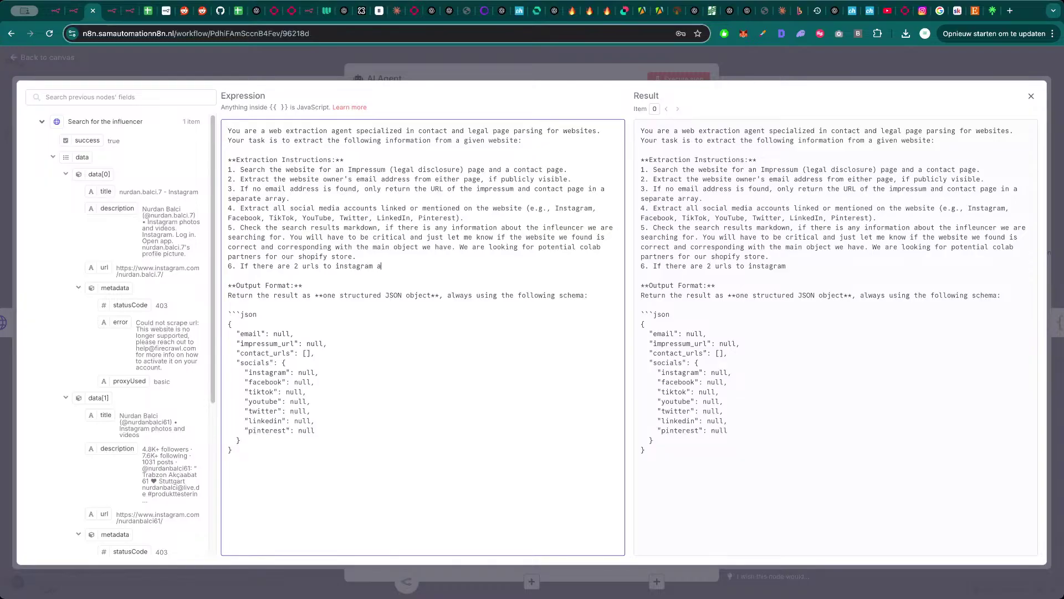
{"action": "type", "text": "ccounts pick the one with the "}
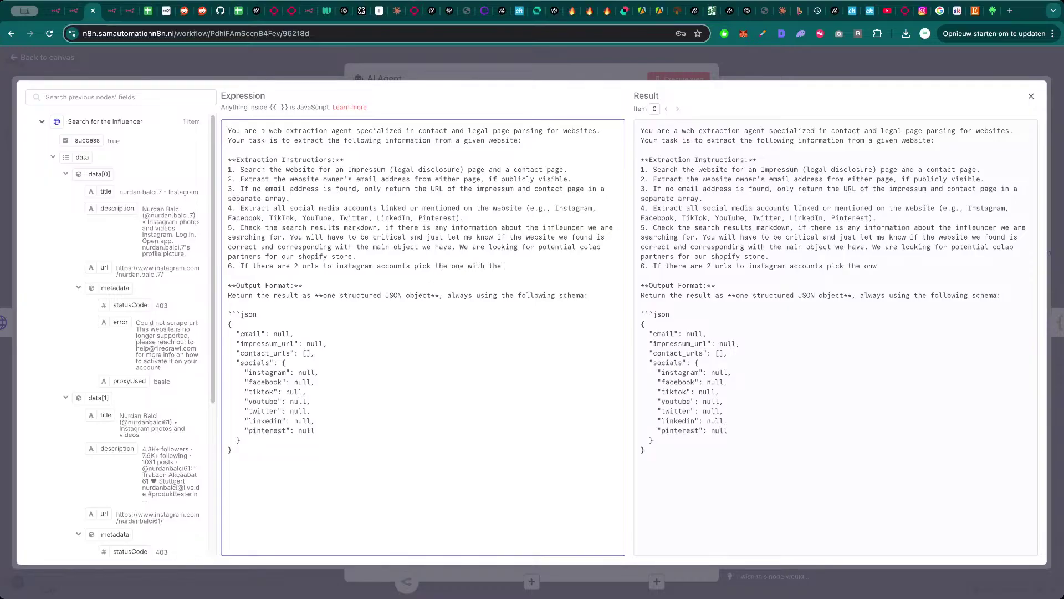
{"action": "type", "text": "most followers."}
{"action": "left_click", "coordinate": [353, 70]}
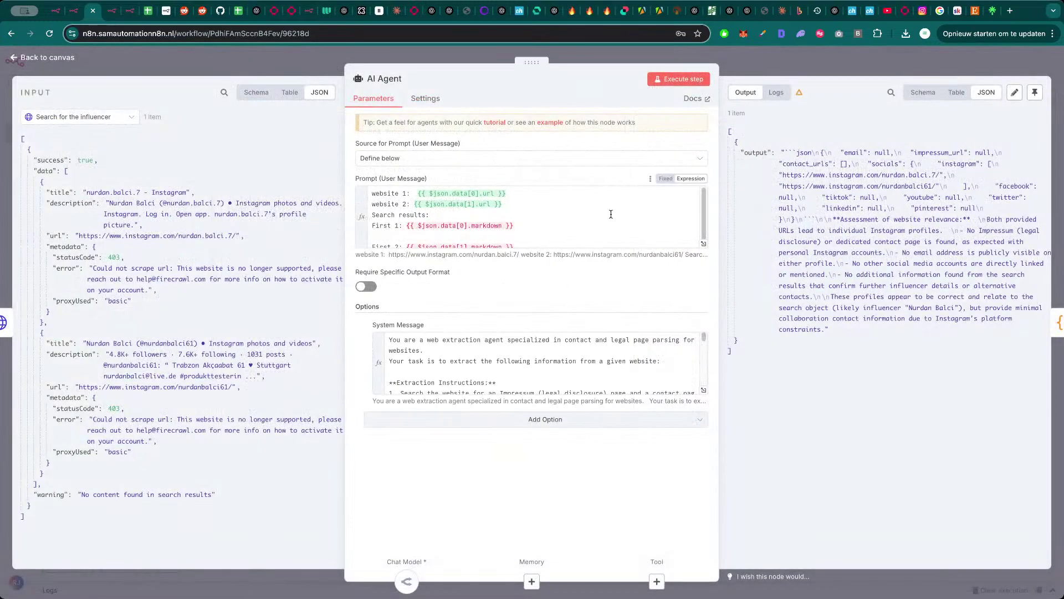
- Add a description line for website 1 with data[0].description to the AI Agent prompt
{"action": "left_click", "coordinate": [704, 244]}
{"action": "key", "text": "Escape"}
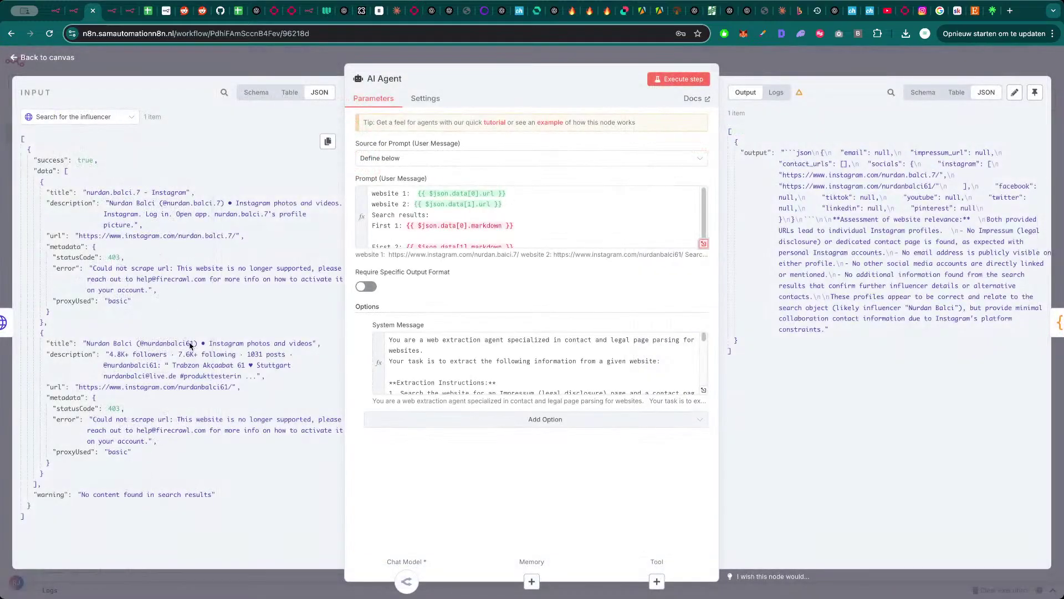
{"action": "left_click", "coordinate": [523, 204]}
{"action": "key", "text": "Return"}
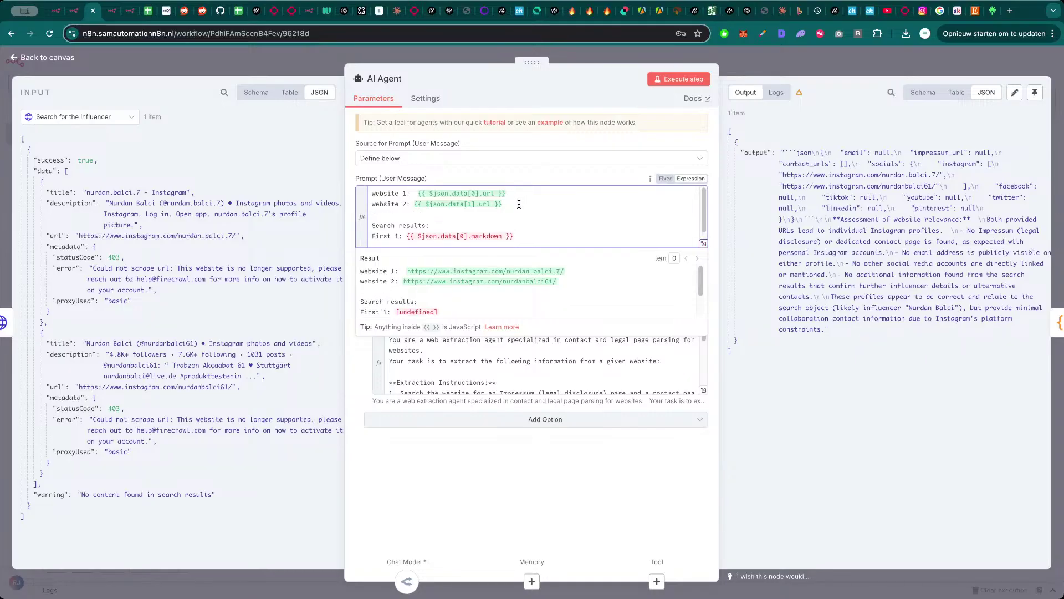
{"action": "key", "text": "Return"}
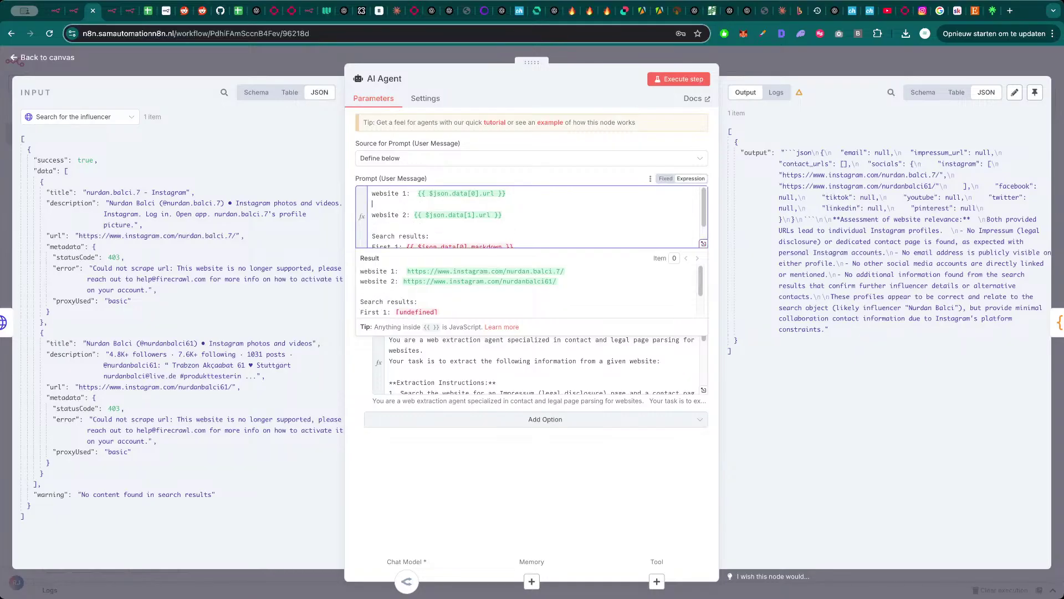
{"action": "type", "text": "descripto"}
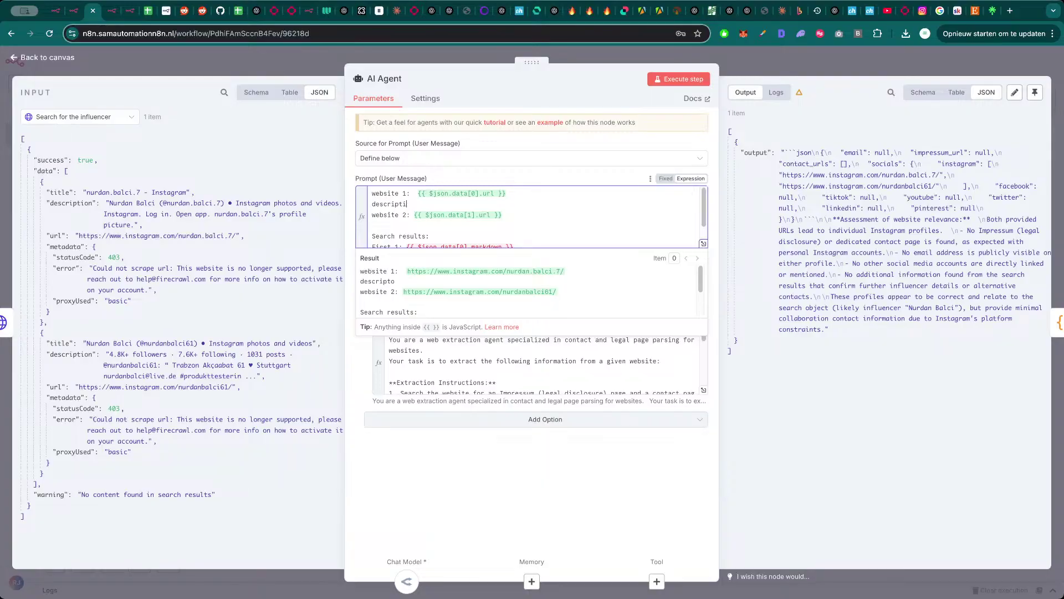
{"action": "type", "text": ":"}
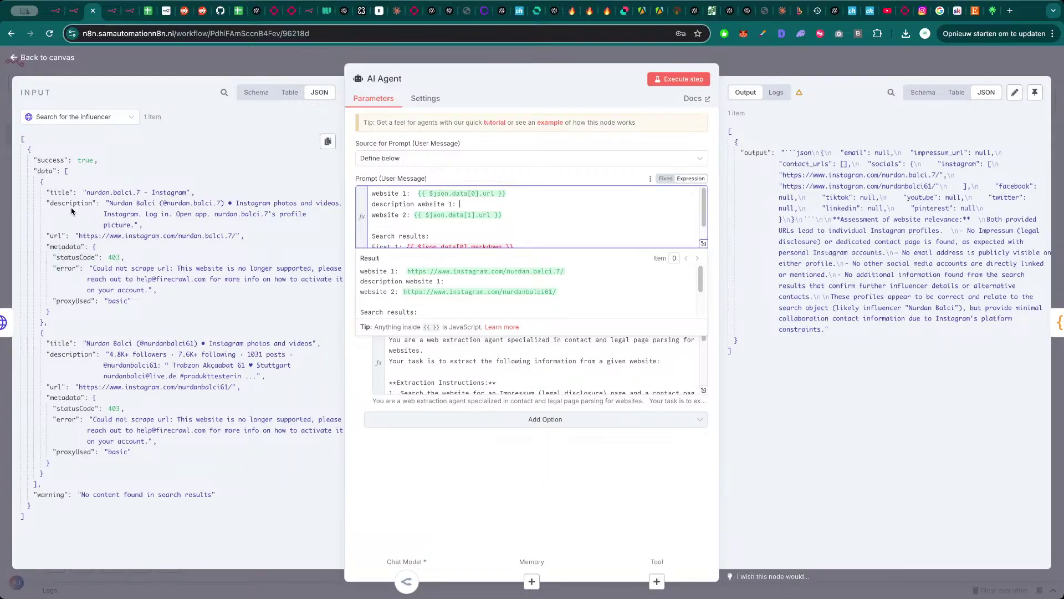
{"action": "left_click_drag", "start_coordinate": [71, 203], "coordinate": [480, 206]}
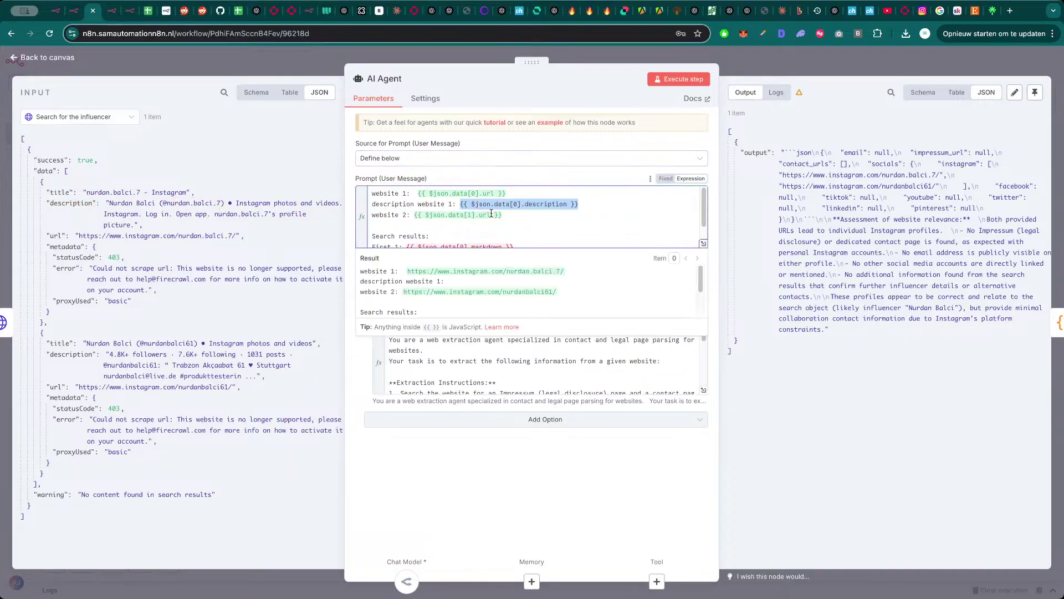
- Add 'description website 2:' with data[1].description, separate the blocks, and rerun the AI Agent
{"action": "left_click", "coordinate": [514, 220]}
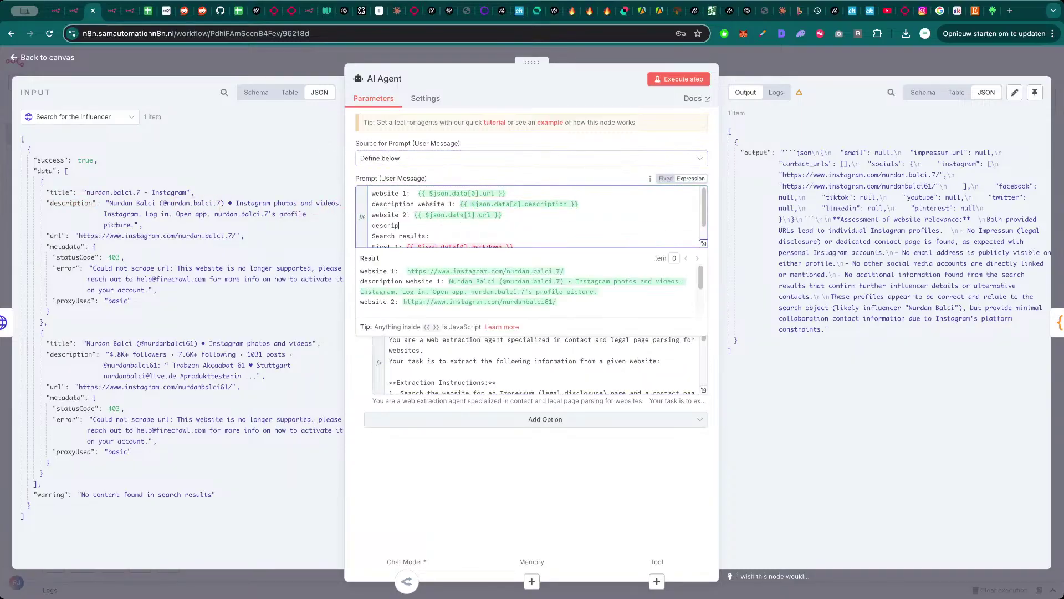
{"action": "type", "text": "description website 2:"}
{"action": "left_click_drag", "start_coordinate": [70, 354], "coordinate": [515, 219]}
{"action": "left_click_drag", "start_coordinate": [71, 355], "coordinate": [486, 228]}
{"action": "left_click", "coordinate": [600, 225]}
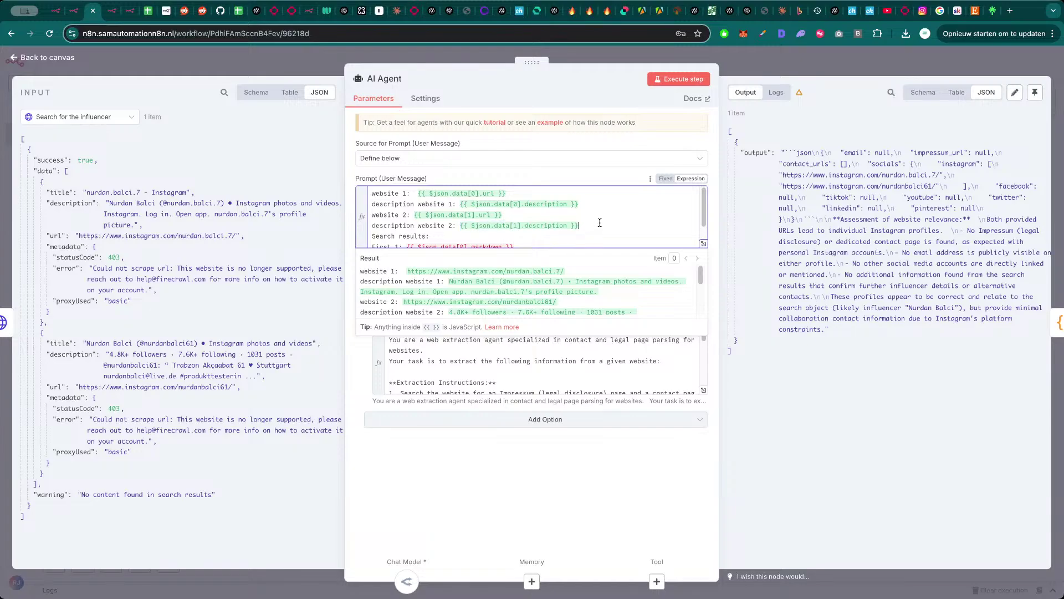
{"action": "key", "text": "Return"}
{"action": "left_click", "coordinate": [594, 206]}
{"action": "key", "text": "Return"}
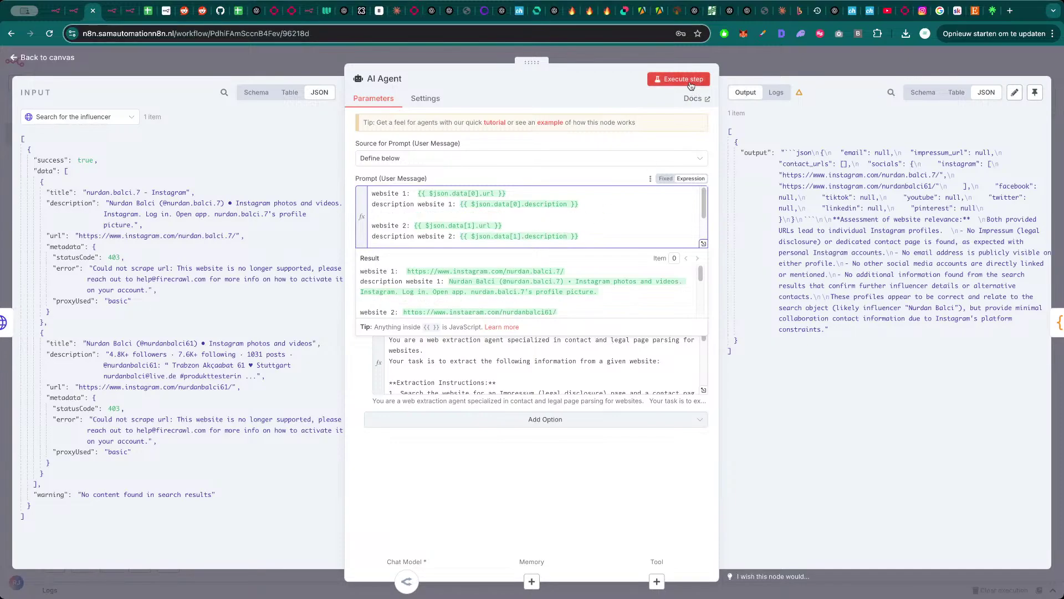
{"action": "left_click", "coordinate": [678, 79]}
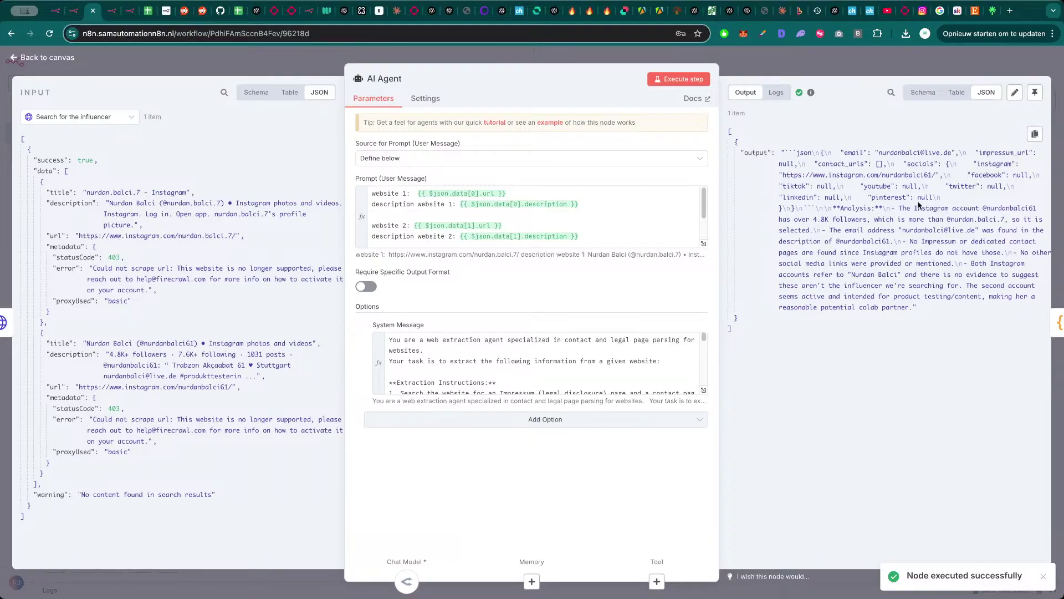
{"action": "left_click", "coordinate": [866, 65]}
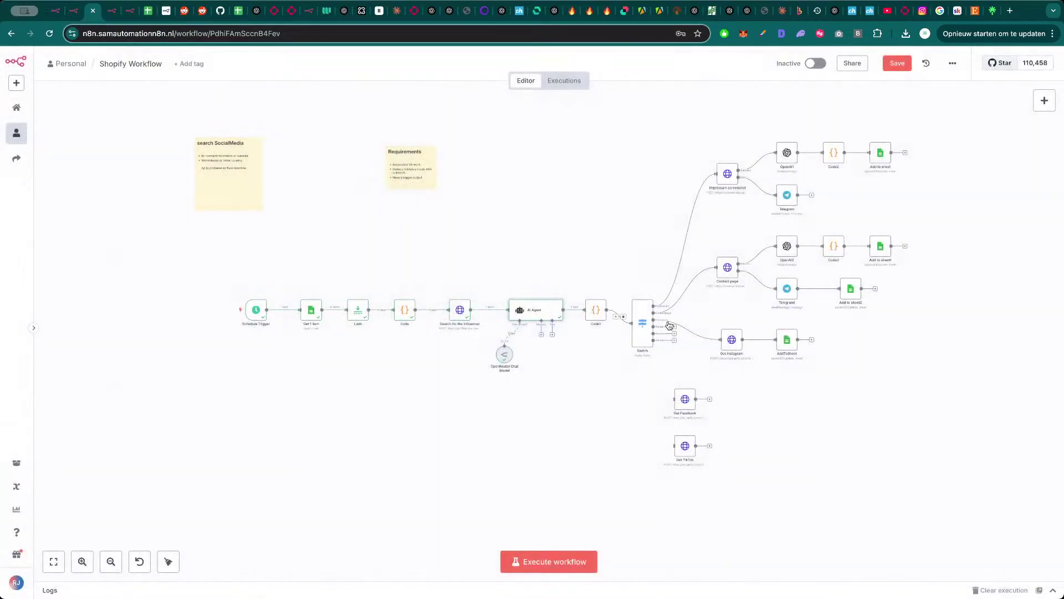
- Run the whole workflow and inspect the new Instagram bio in cells J14 and I14
{"action": "key", "text": "ctrl+Return"}
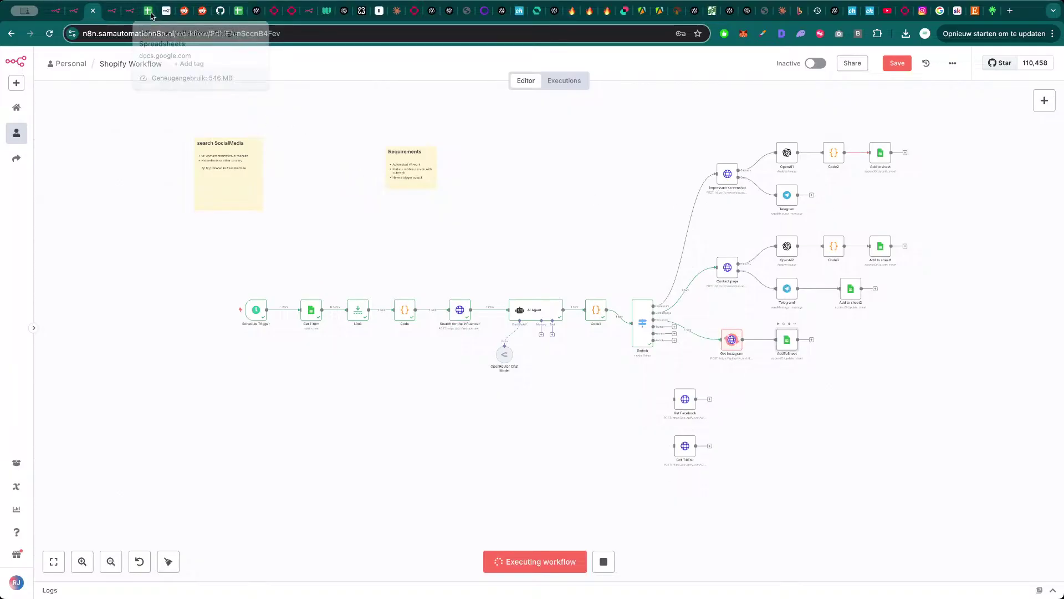
{"action": "left_click", "coordinate": [148, 10]}
{"action": "scroll", "coordinate": [264, 375], "scroll_direction": "up", "scroll_amount": 4}
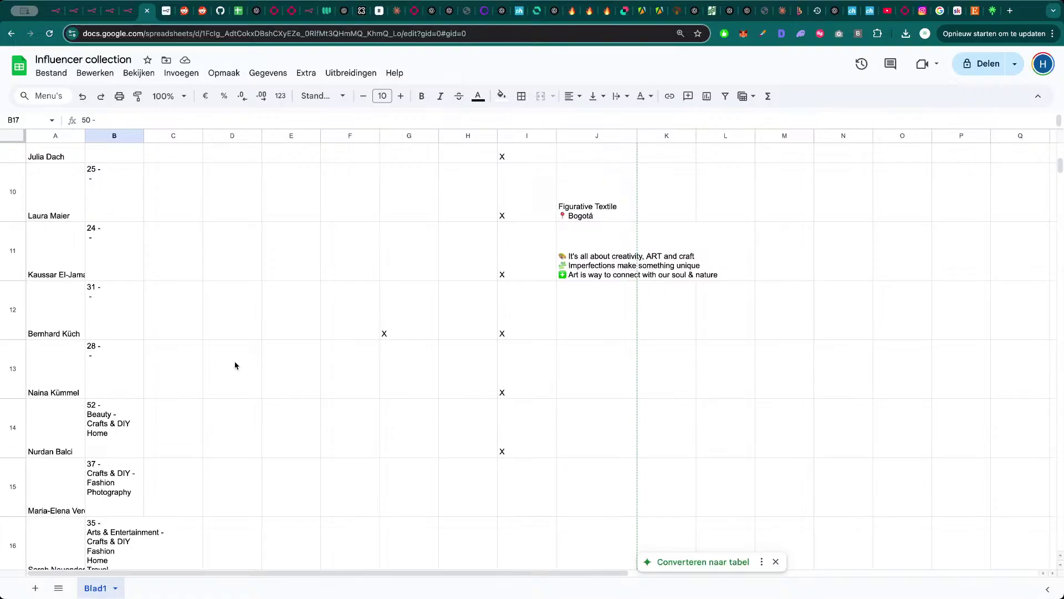
{"action": "scroll", "coordinate": [208, 399], "scroll_direction": "down", "scroll_amount": 1}
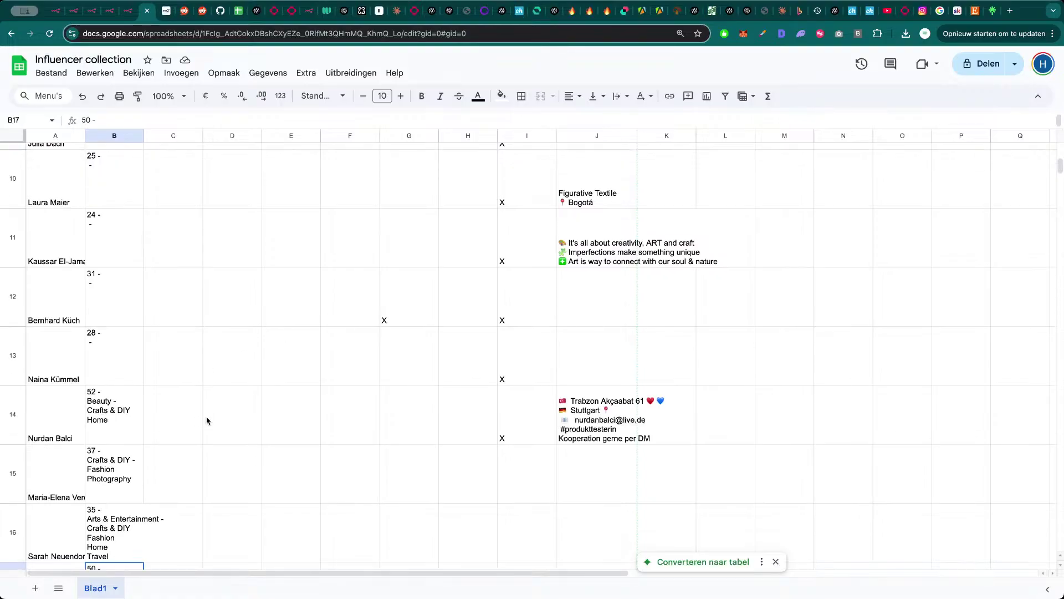
{"action": "left_click", "coordinate": [579, 424]}
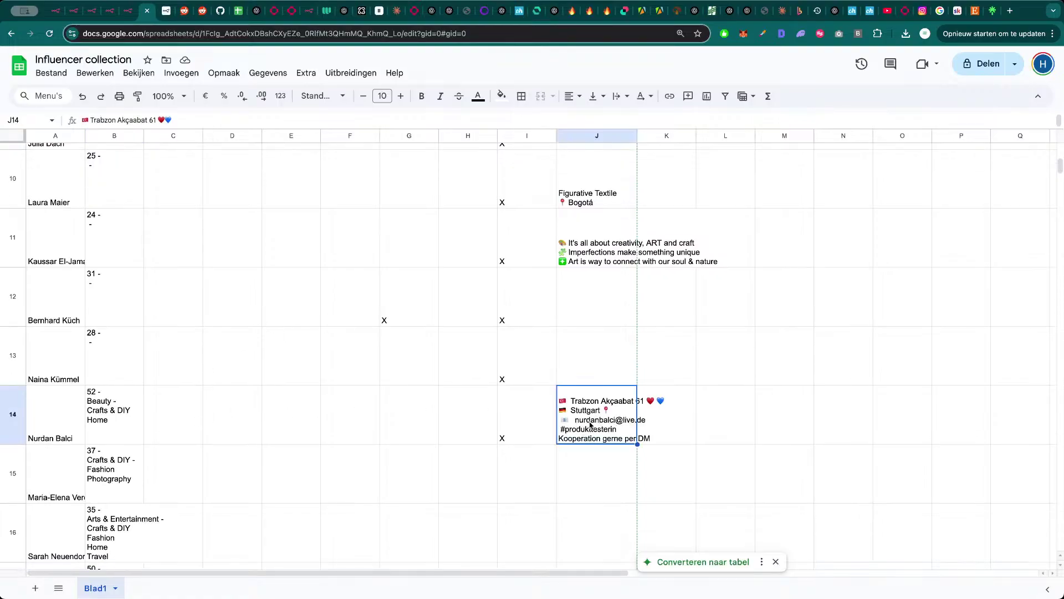
{"action": "left_click", "coordinate": [507, 434]}
{"action": "left_click", "coordinate": [604, 423]}
- Return to the n8n Shopify Workflow editor
{"action": "left_click", "coordinate": [124, 13]}
{"action": "left_click", "coordinate": [111, 11]}
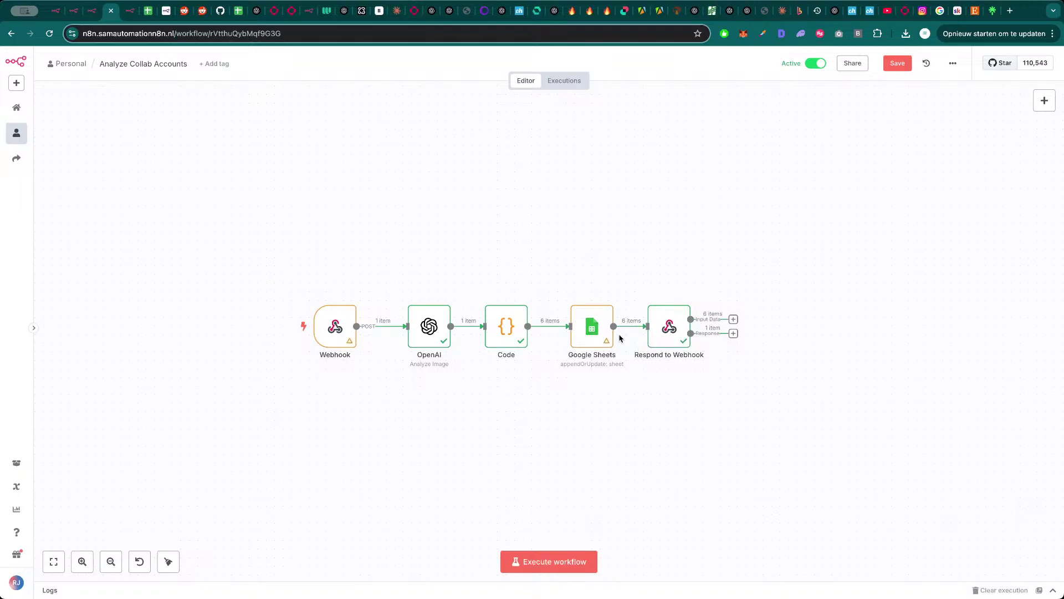
{"action": "key", "text": "ctrl+shift+Tab"}
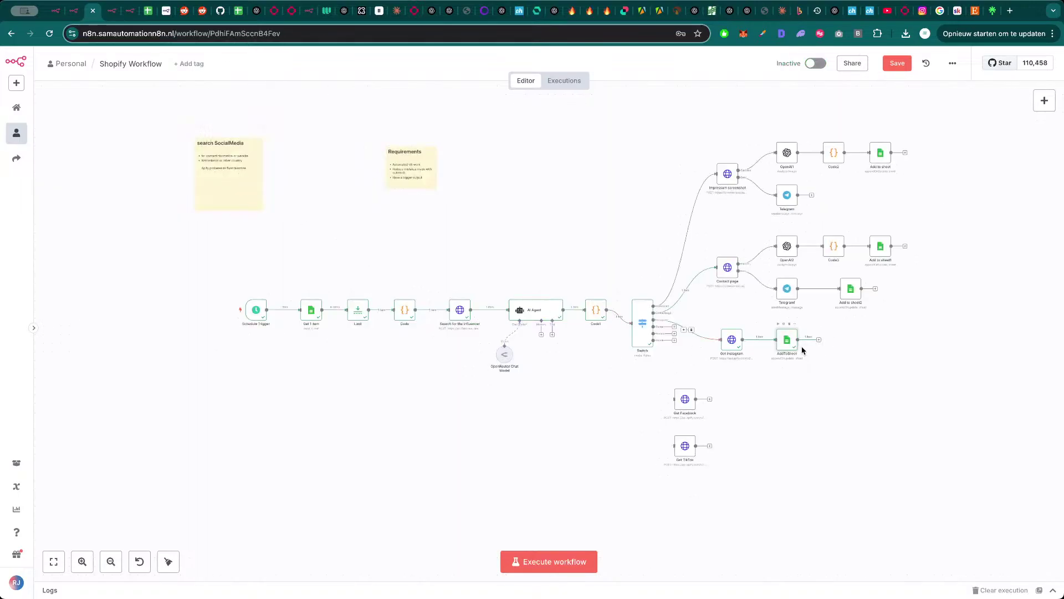
- Map the biography and profile url into AddToSheet's Instagram Information on separate lines
{"action": "double_click", "coordinate": [788, 346]}
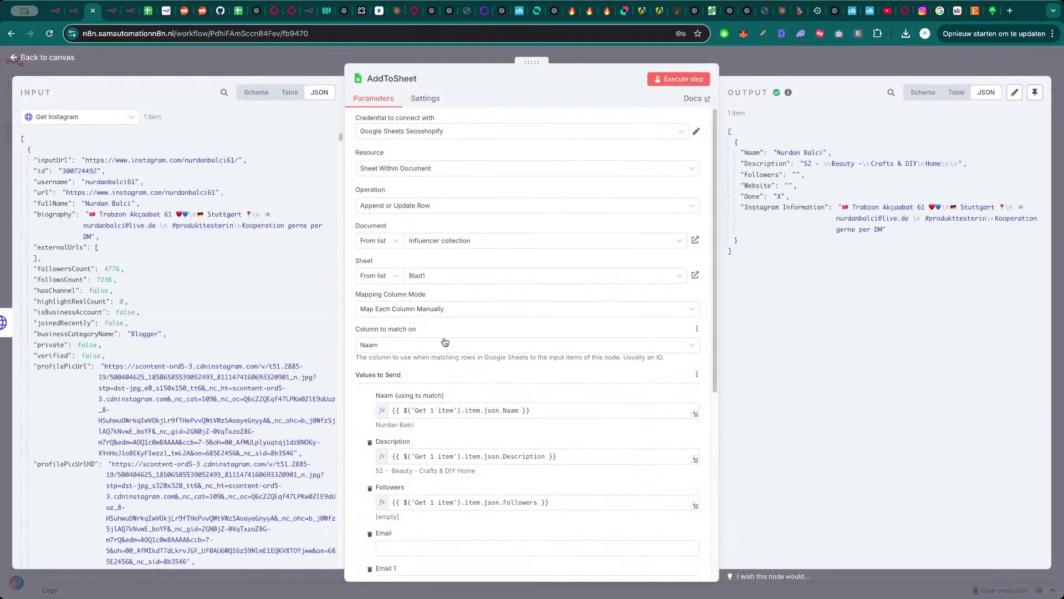
{"action": "scroll", "coordinate": [437, 417], "scroll_direction": "down", "scroll_amount": 5}
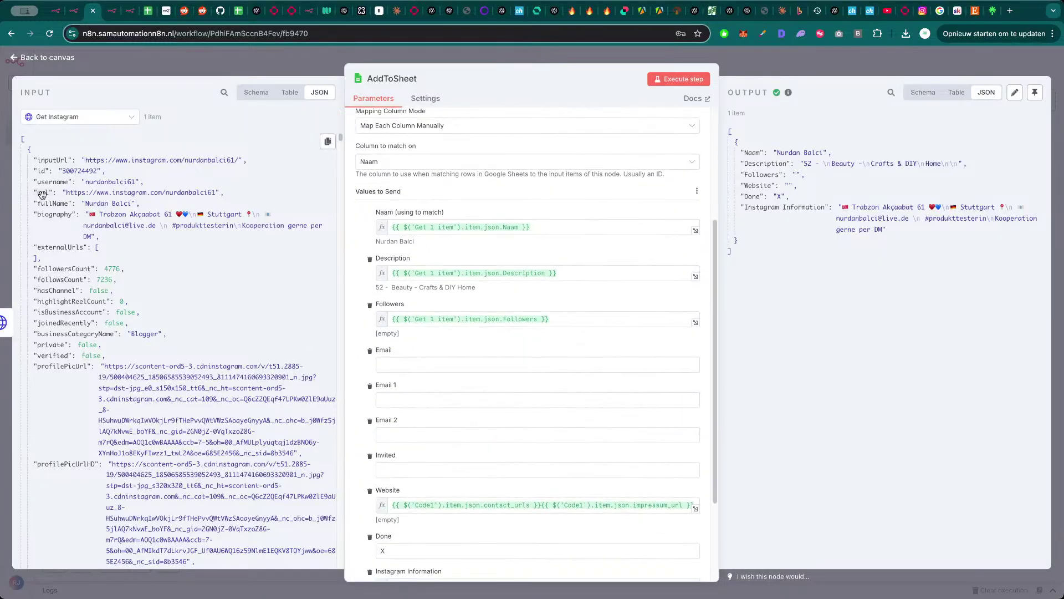
{"action": "left_click_drag", "start_coordinate": [53, 214], "coordinate": [425, 477]}
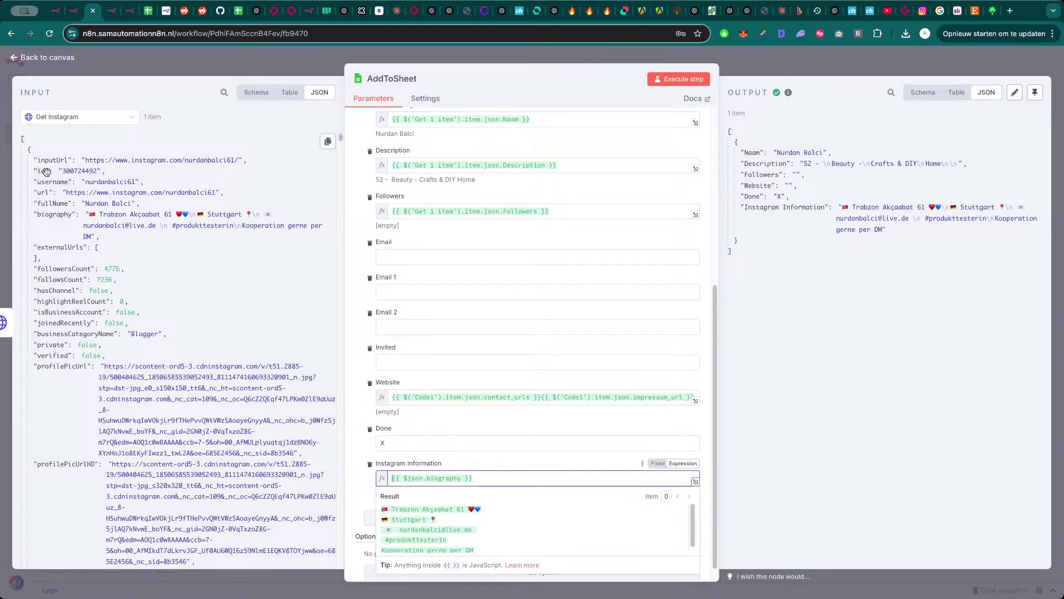
{"action": "left_click_drag", "start_coordinate": [44, 192], "coordinate": [392, 480]}
{"action": "left_click", "coordinate": [450, 481]}
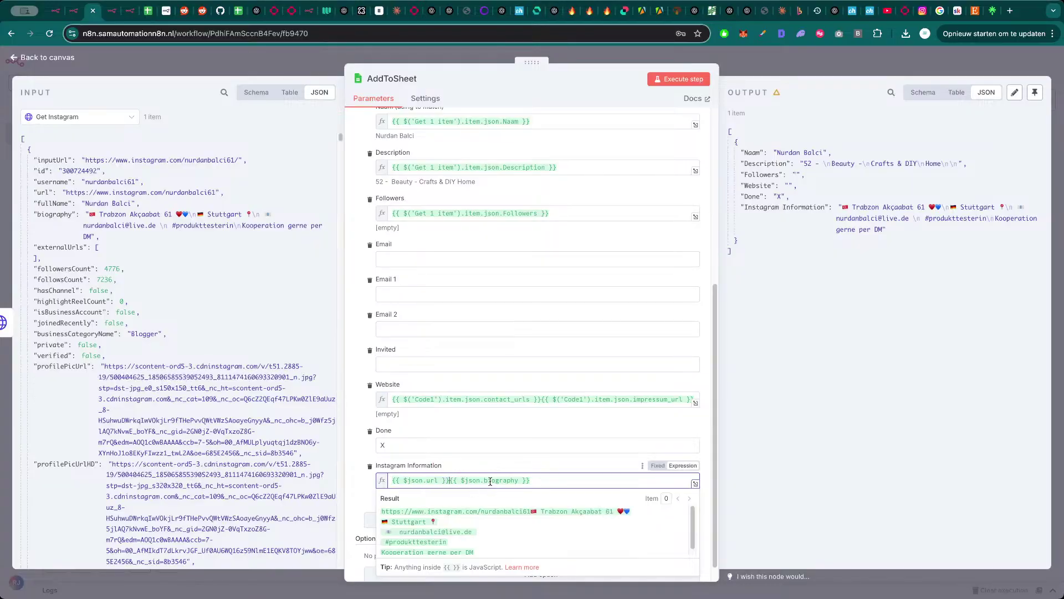
{"action": "key", "text": "Return"}
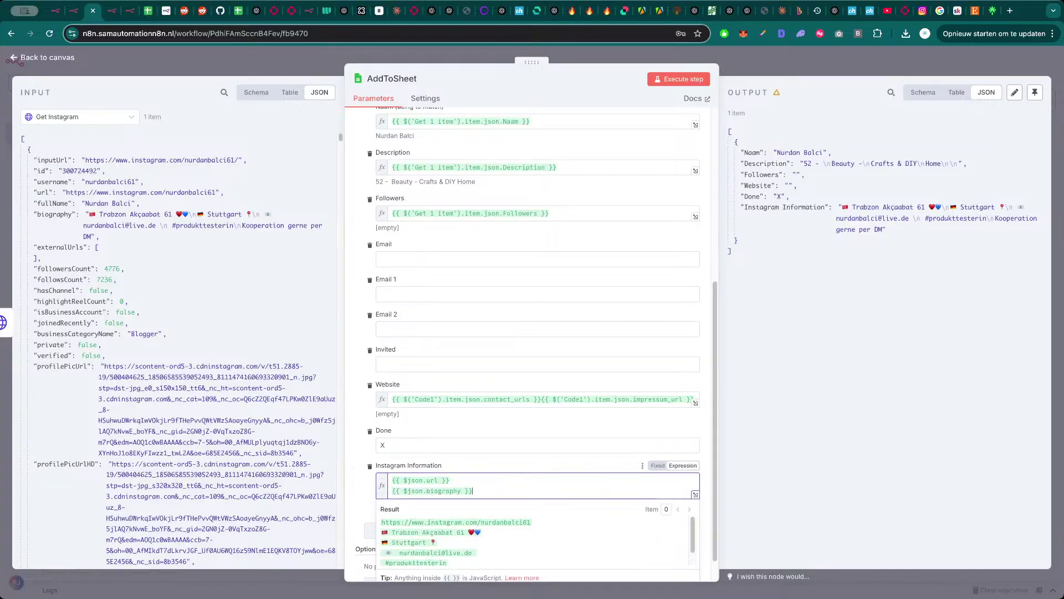
{"action": "key", "text": "Return"}
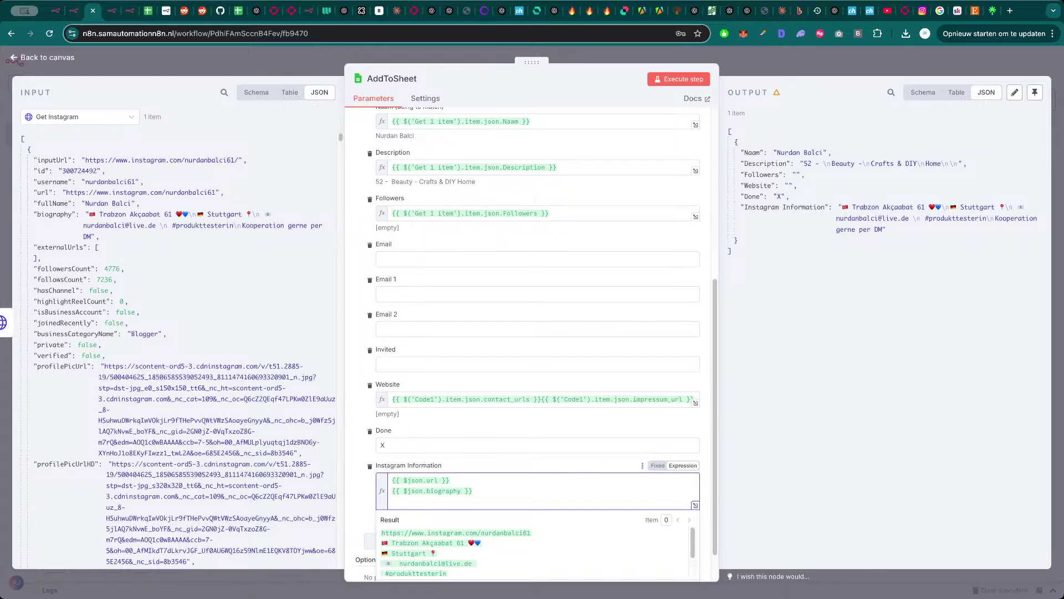
- Label the lines 'info:' and 'url:', add the username as 'Username', and run AddToSheet
{"action": "left_click", "coordinate": [392, 491]}
{"action": "type", "text": "info:"}
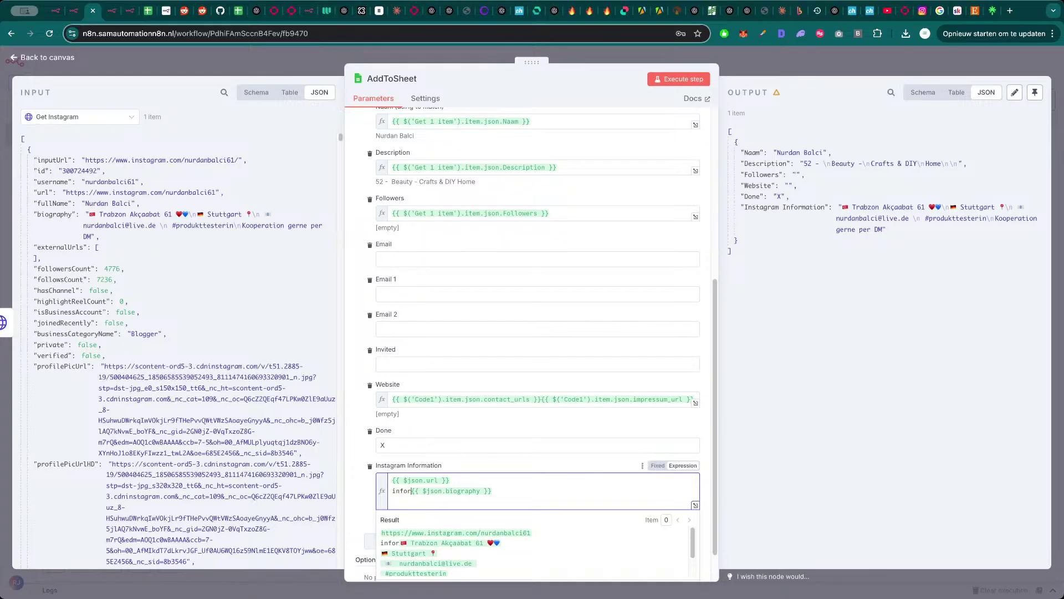
{"action": "key", "text": "Up"}
{"action": "type", "text": "url"}
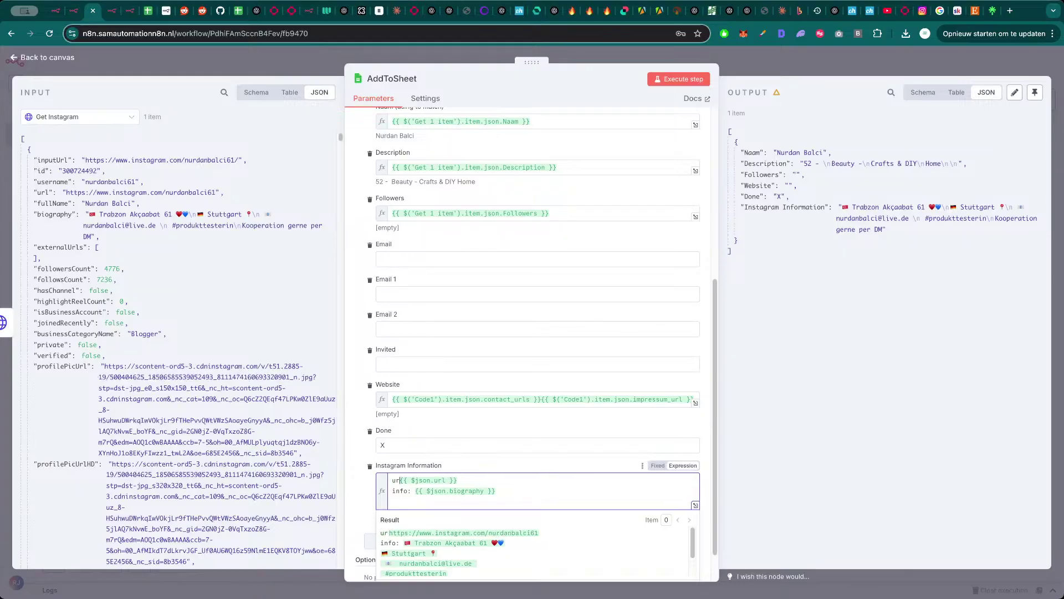
{"action": "type", "text": ": "}
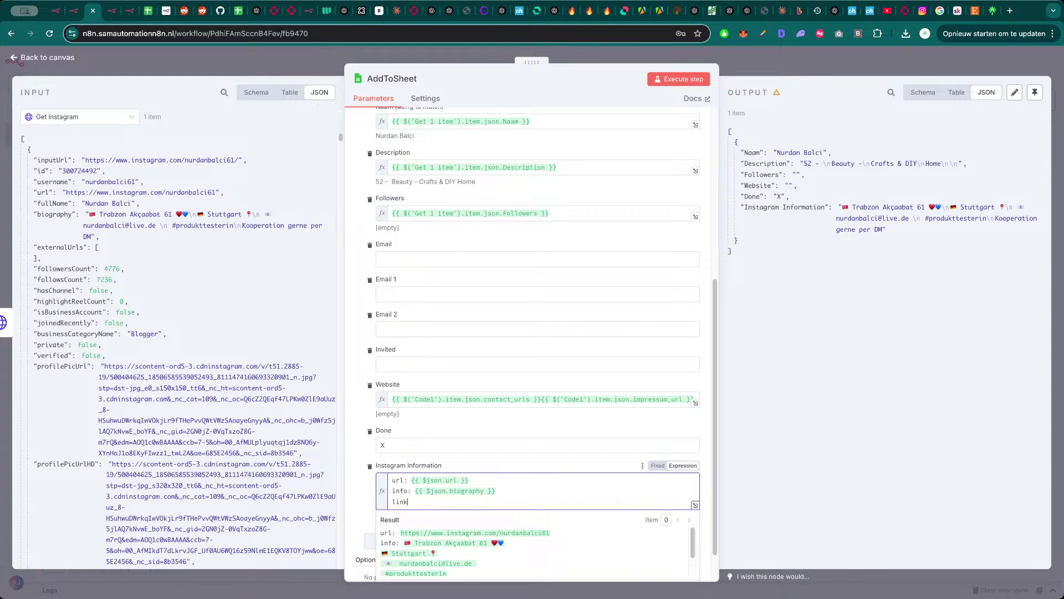
{"action": "type", "text": ":"}
{"action": "left_click_drag", "start_coordinate": [49, 182], "coordinate": [416, 505]}
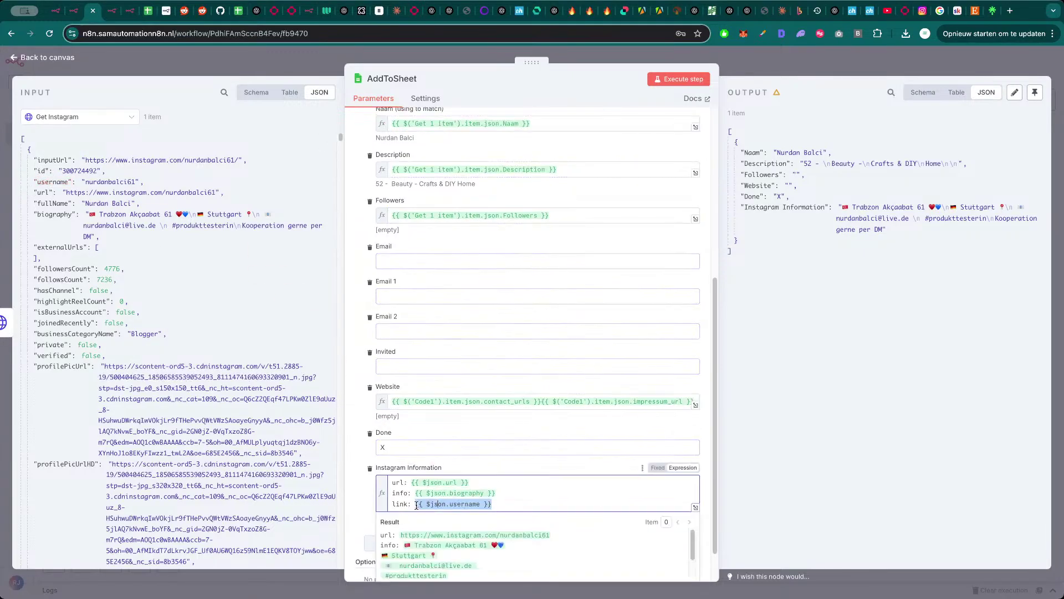
{"action": "double_click", "coordinate": [405, 502]}
{"action": "type", "text": "Username"}
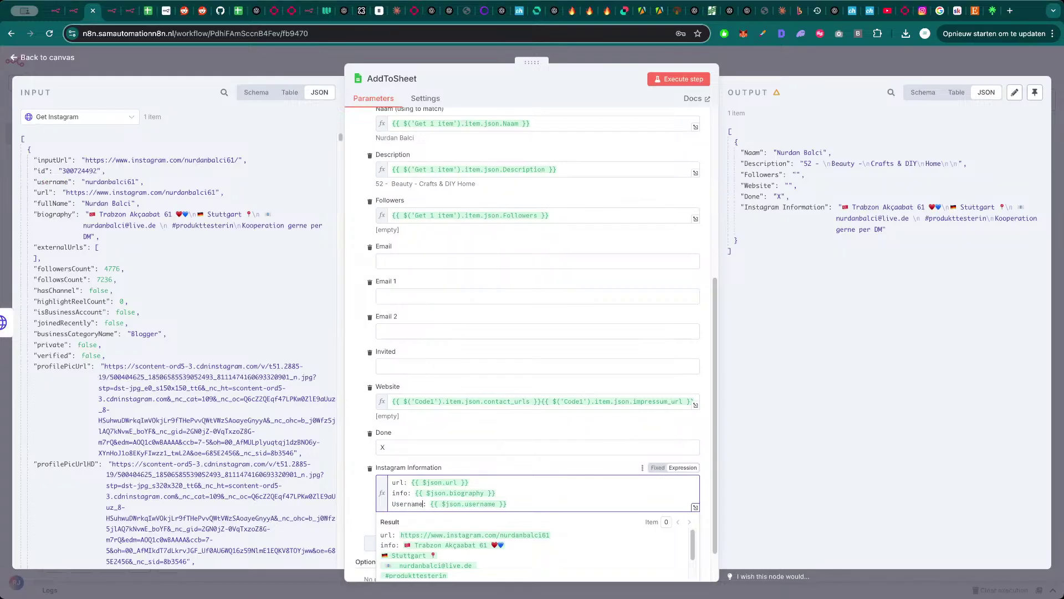
{"action": "left_click", "coordinate": [371, 500]}
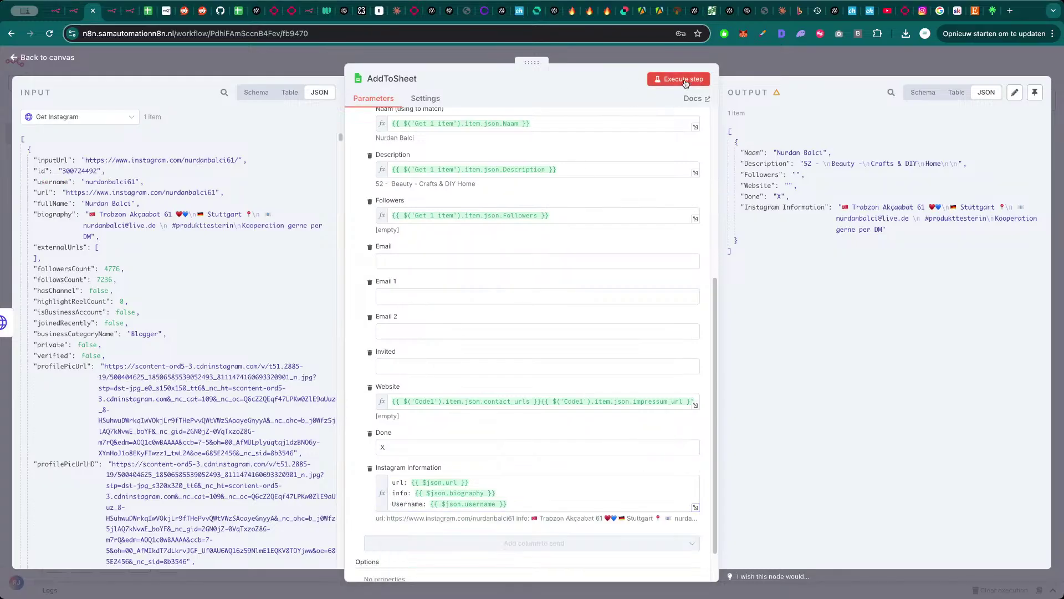
{"action": "left_click", "coordinate": [678, 79]}
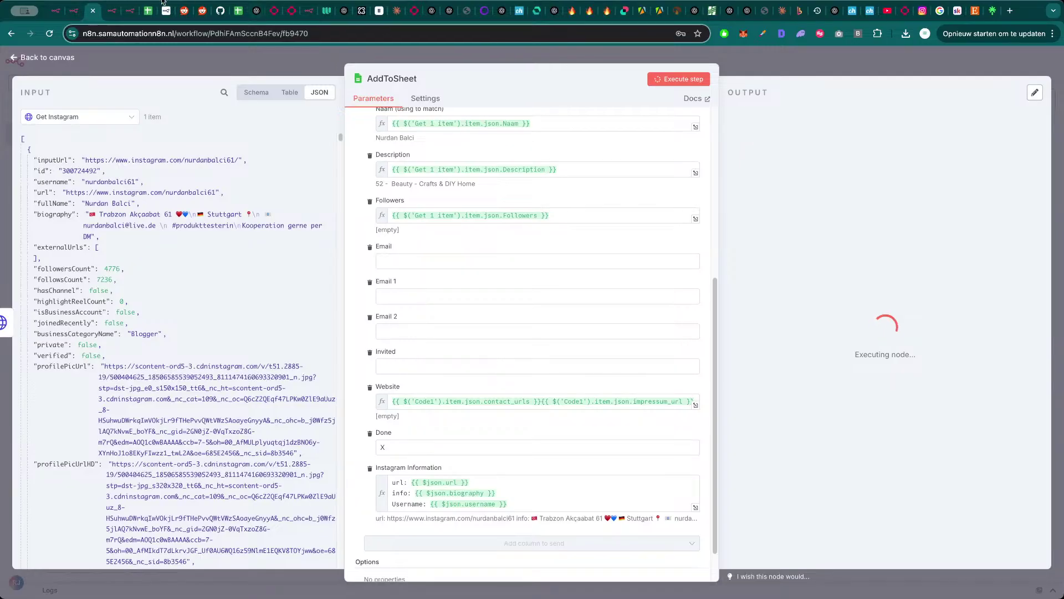
- Check row 14's new J14 details and other columns, then return to the n8n canvas
{"action": "left_click", "coordinate": [147, 14]}
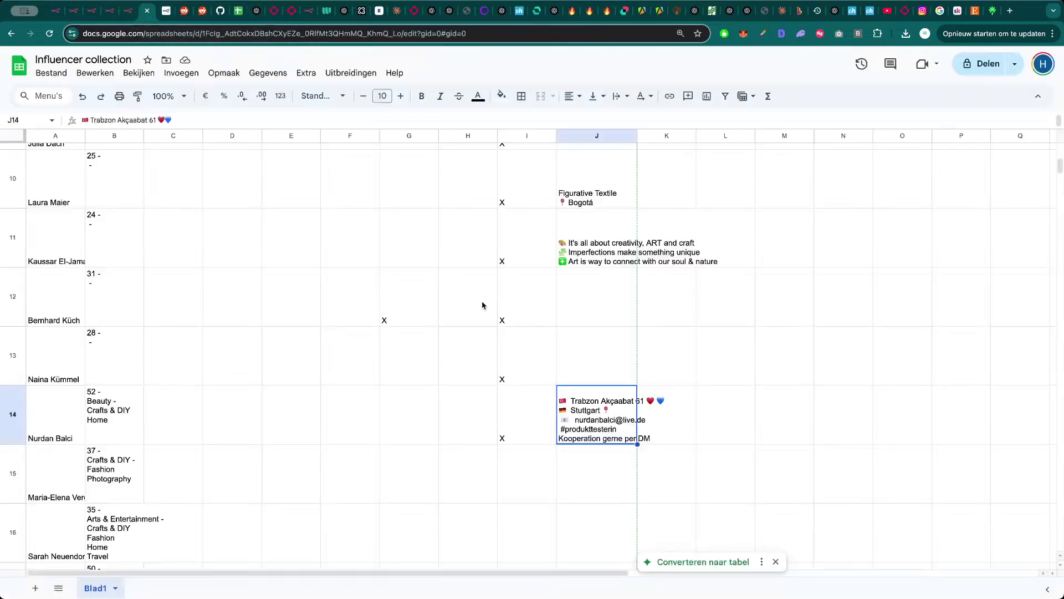
{"action": "left_click", "coordinate": [534, 422]}
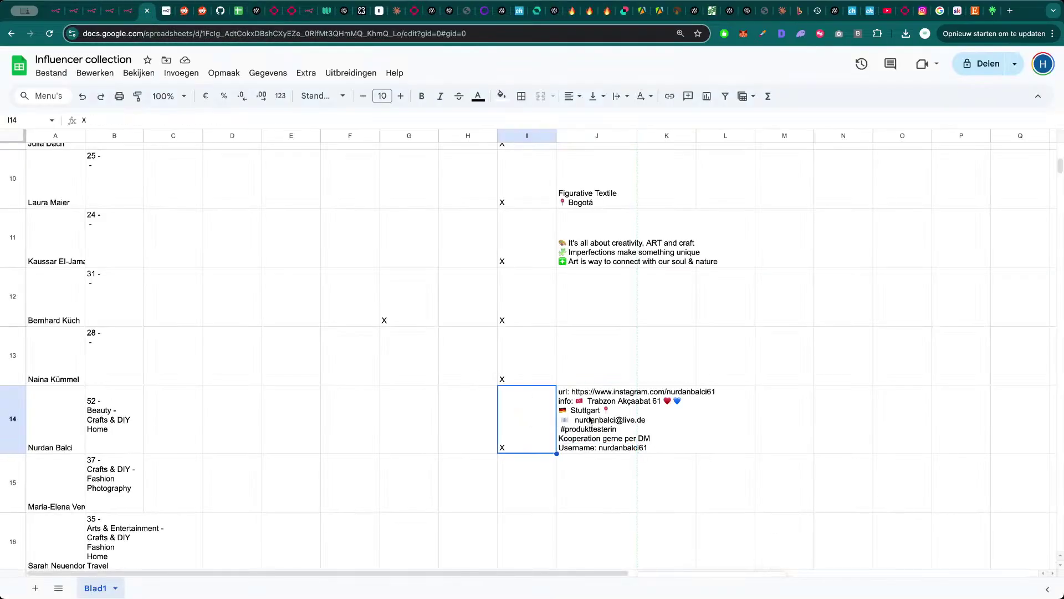
{"action": "left_click", "coordinate": [594, 420]}
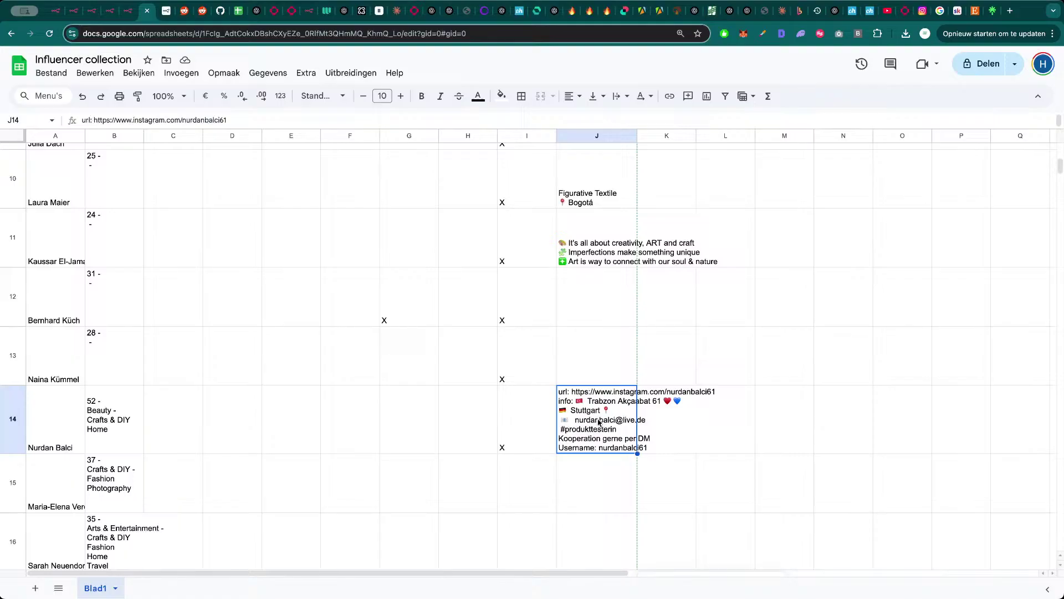
{"action": "left_click", "coordinate": [532, 432]}
{"action": "left_click", "coordinate": [345, 417]}
{"action": "left_click", "coordinate": [221, 422]}
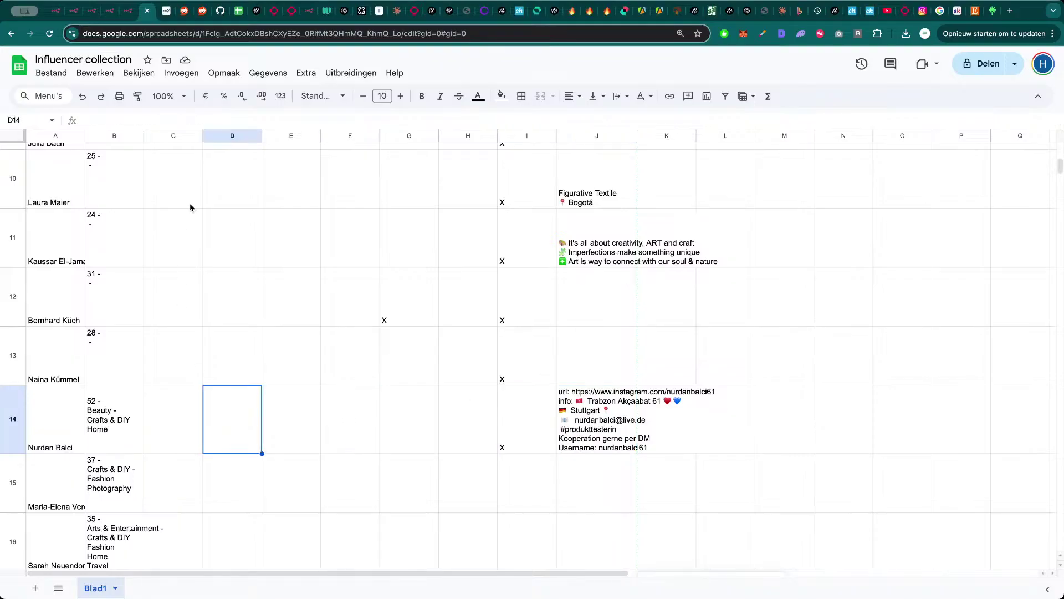
{"action": "key", "text": "ctrl+shift+Tab"}
{"action": "key", "text": "ctrl+shift+Tab"}
{"action": "key", "text": "ctrl+shift+Tab"}
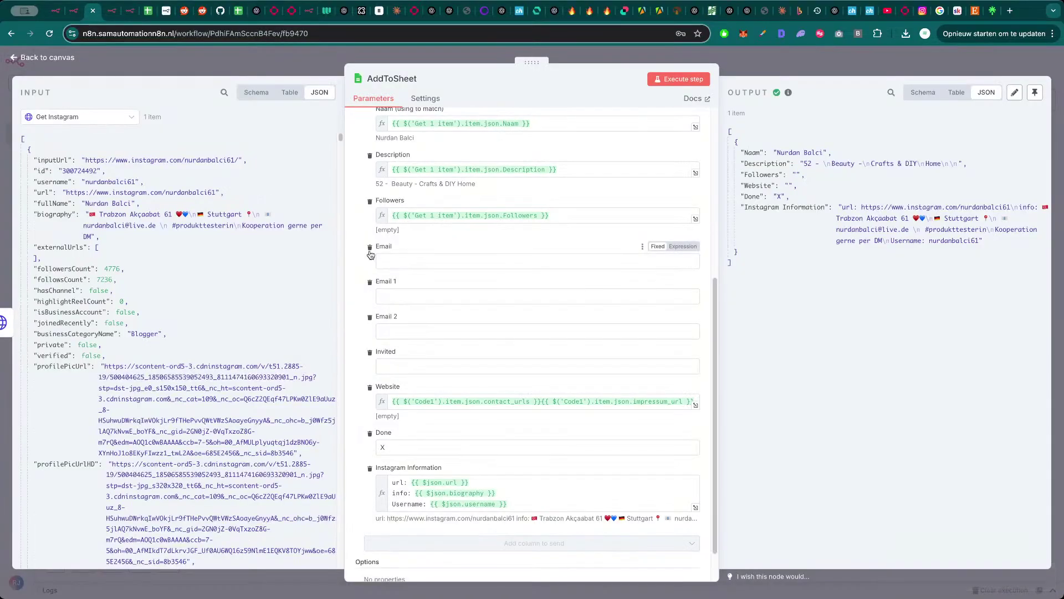
{"action": "left_click", "coordinate": [753, 69]}
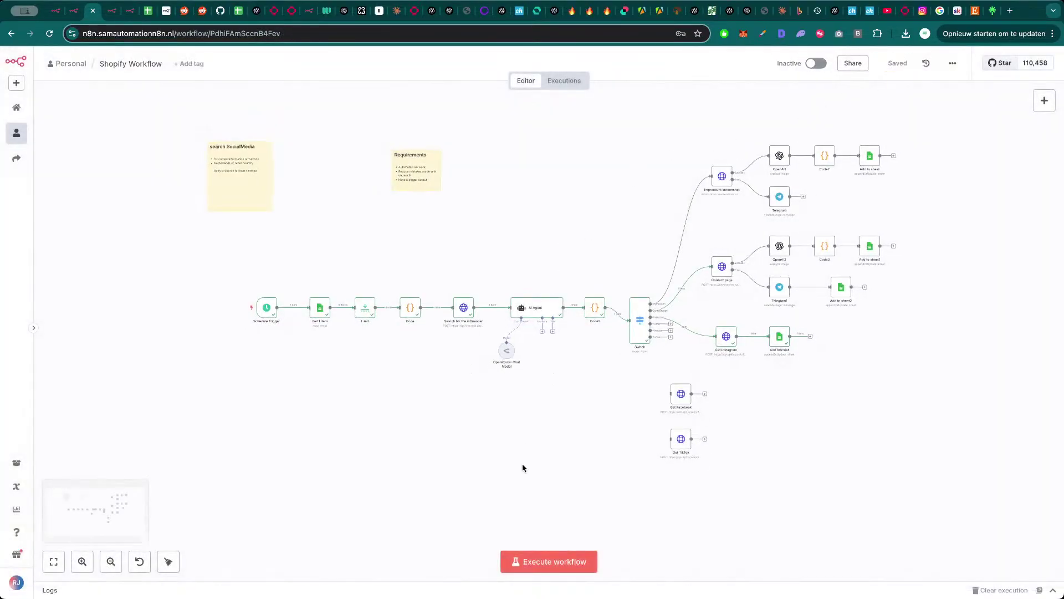
- Execute the full workflow, review the AI Agent node's output, then switch toward the sheet
{"action": "left_click", "coordinate": [571, 560]}
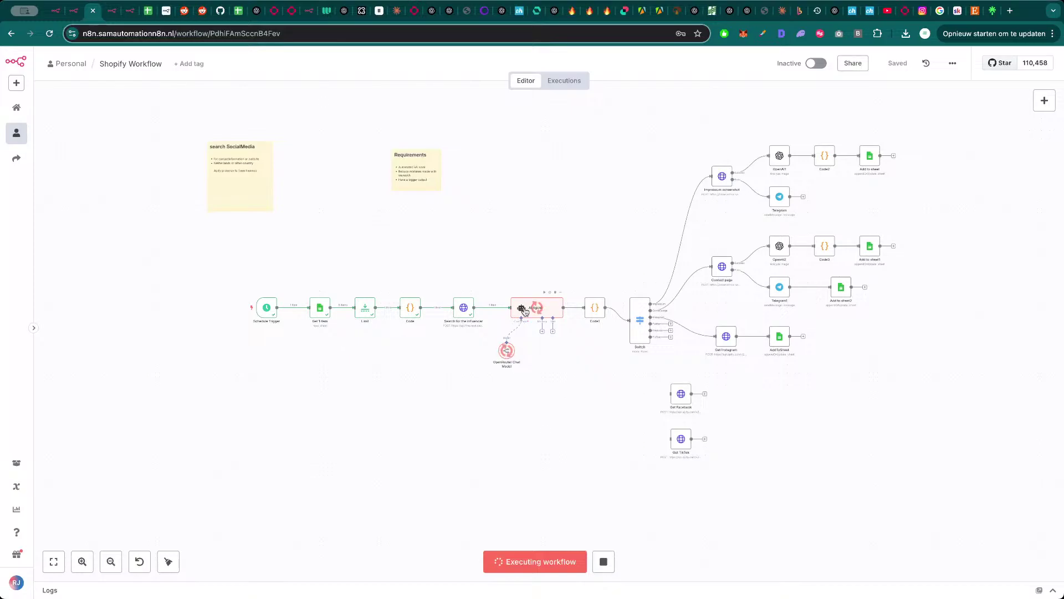
{"action": "double_click", "coordinate": [537, 311]}
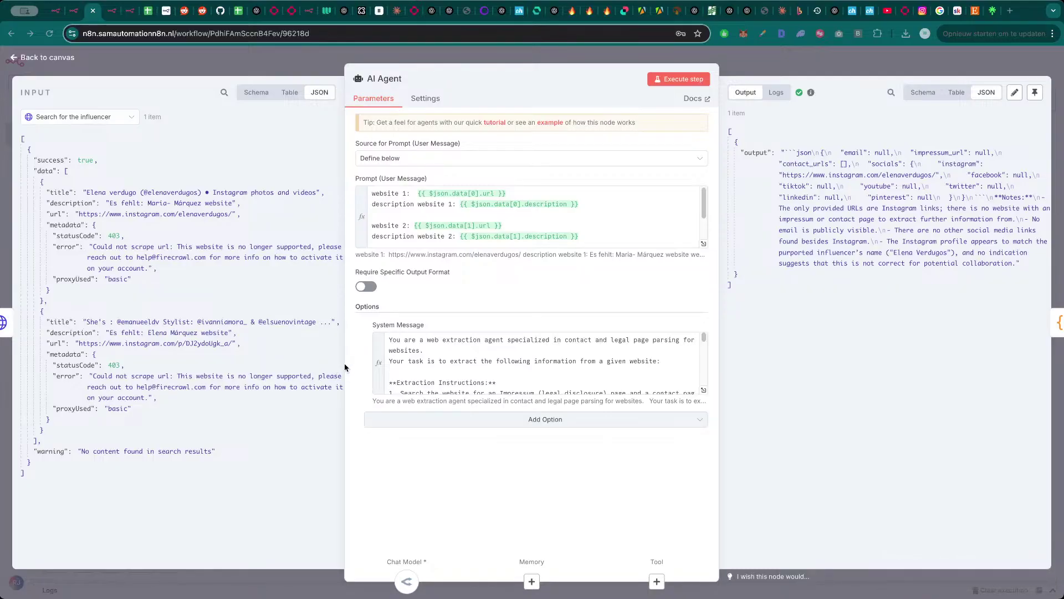
{"action": "left_click", "coordinate": [857, 73]}
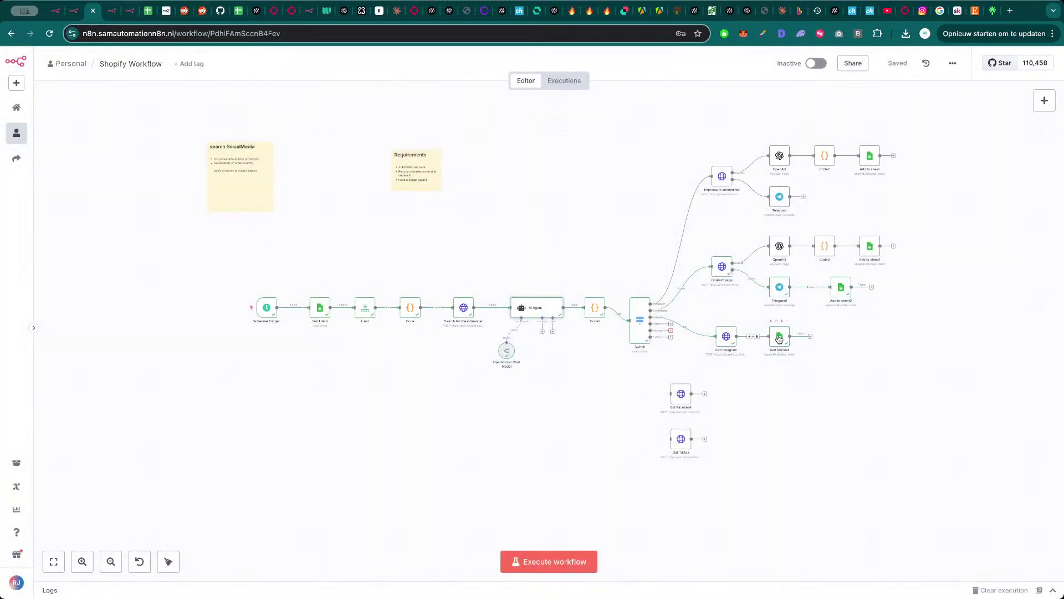
{"action": "key", "text": "ctrl+Tab"}
{"action": "key", "text": "ctrl+Tab"}
{"action": "key", "text": "ctrl+Tab"}
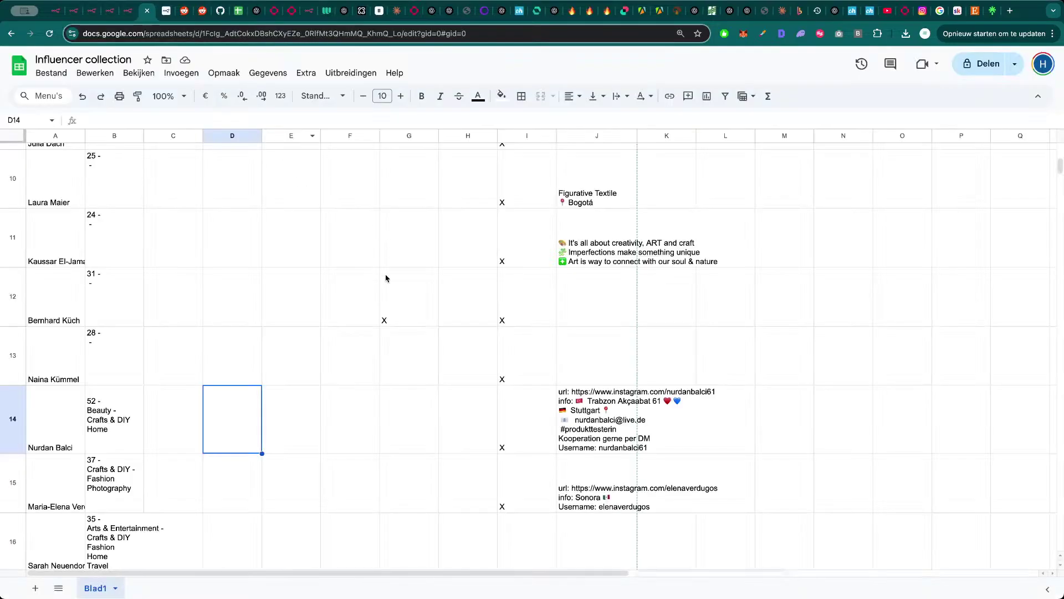
- Check row 15's new entry, from the Instagram cell J15 back to the name in A15
{"action": "scroll", "coordinate": [370, 436], "scroll_direction": "down", "scroll_amount": 1}
{"action": "left_click", "coordinate": [594, 413]}
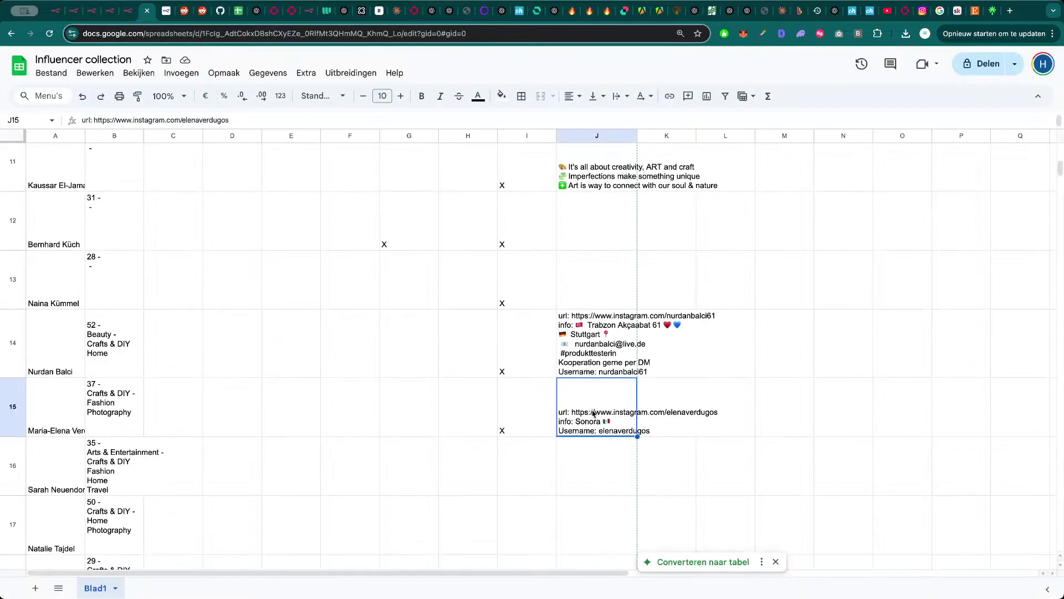
{"action": "left_click", "coordinate": [232, 417]}
{"action": "left_click", "coordinate": [71, 417]}
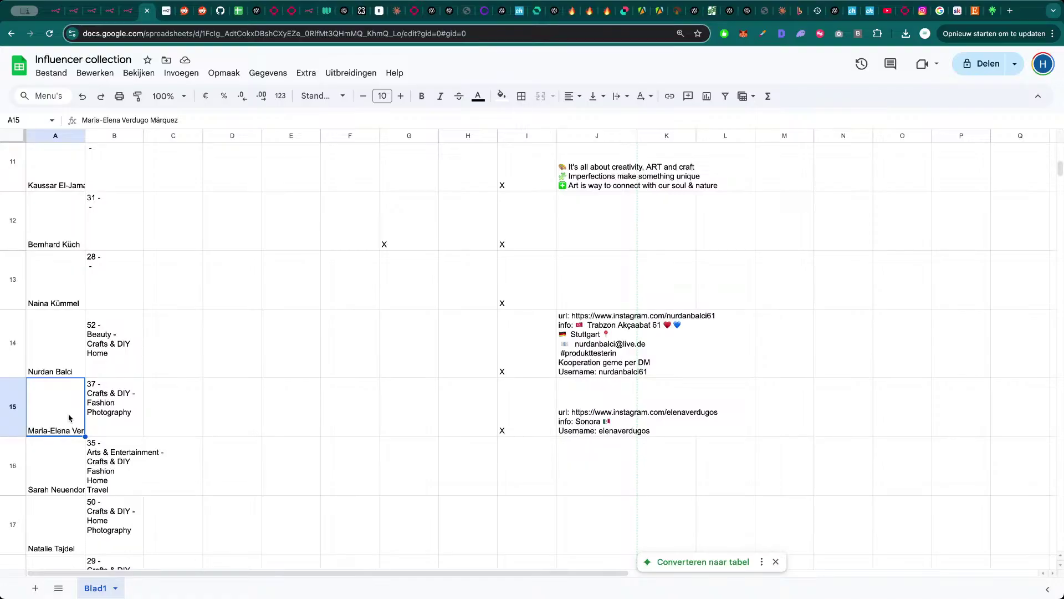
- Open J15's Instagram profile URL in a new browser tab to verify it, then close it
{"action": "left_click", "coordinate": [595, 422]}
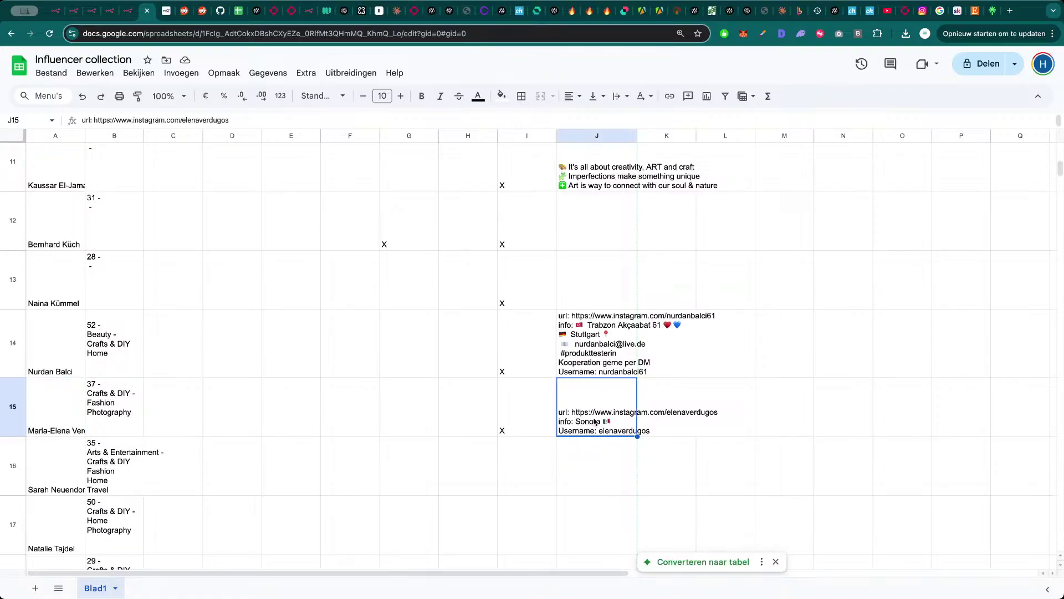
{"action": "double_click", "coordinate": [594, 422]}
{"action": "left_click_drag", "start_coordinate": [571, 383], "coordinate": [719, 383]}
{"action": "key", "text": "super+c"}
{"action": "key", "text": "super+t"}
{"action": "key", "text": "super+v"}
{"action": "key", "text": "Return"}
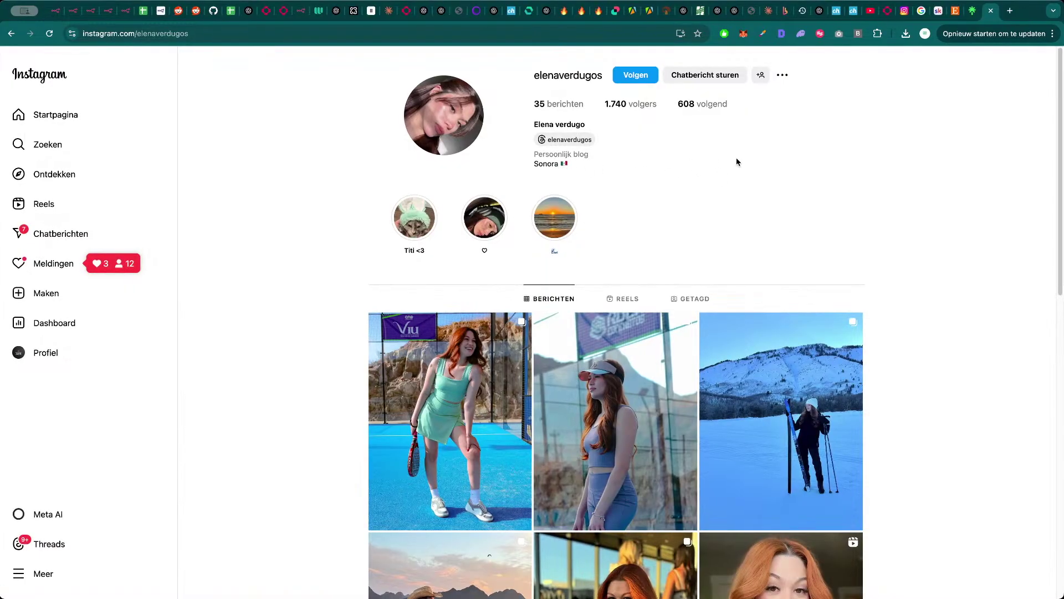
{"action": "key", "text": "super+w"}
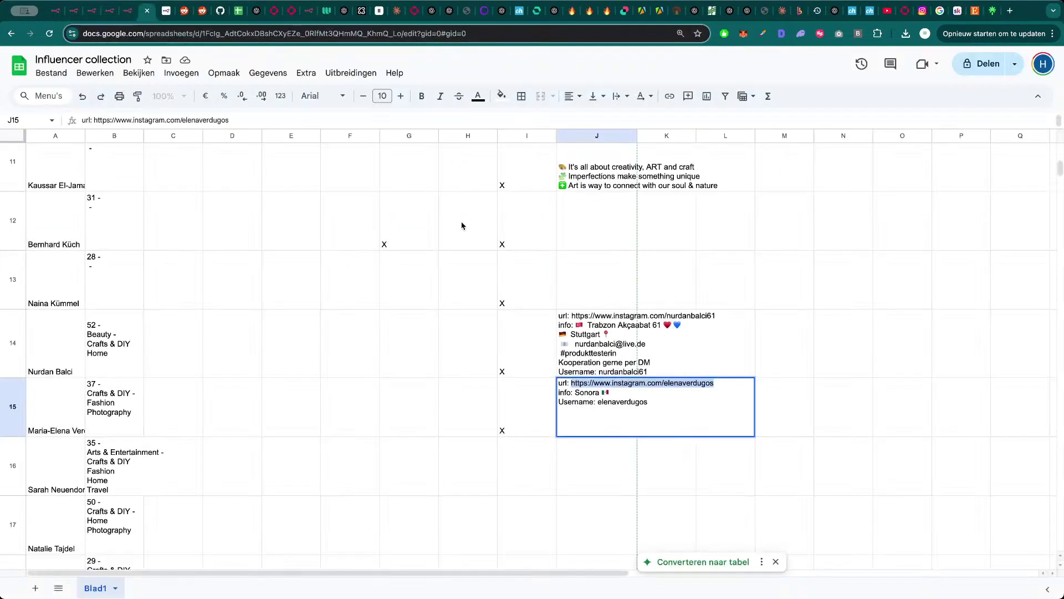
- Leave cell J15, scroll the sheet, and return to the n8n workflow
{"action": "key", "text": "Left"}
{"action": "key", "text": "Left"}
{"action": "key", "text": "Left"}
{"action": "key", "text": "Left"}
{"action": "key", "text": "Left"}
{"action": "key", "text": "Left"}
{"action": "key", "text": "Right"}
{"action": "key", "text": "Right"}
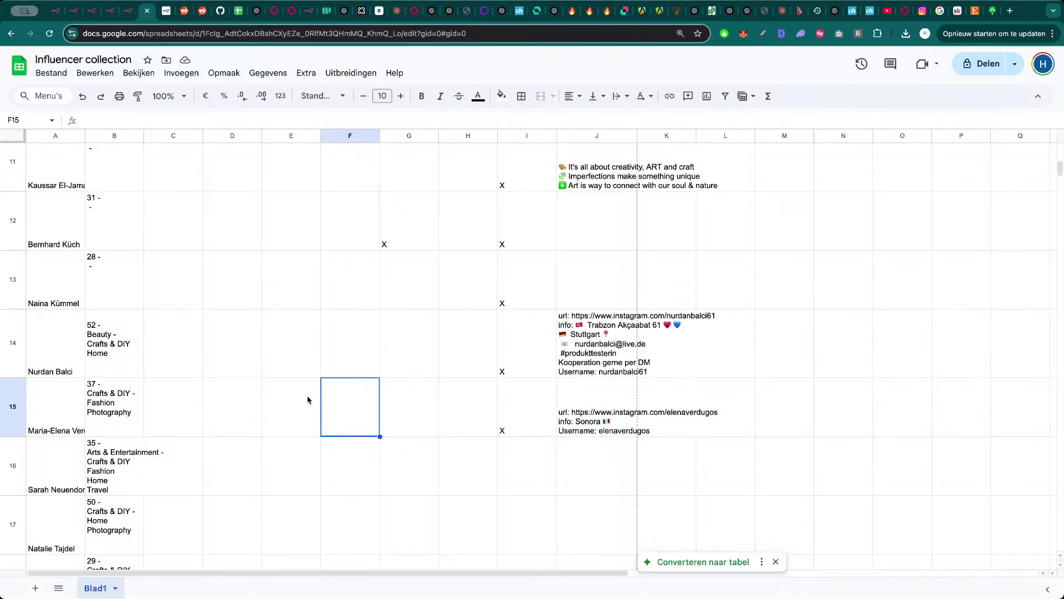
{"action": "scroll", "coordinate": [323, 405], "scroll_direction": "up", "scroll_amount": 8}
{"action": "scroll", "coordinate": [193, 284], "scroll_direction": "up", "scroll_amount": 3}
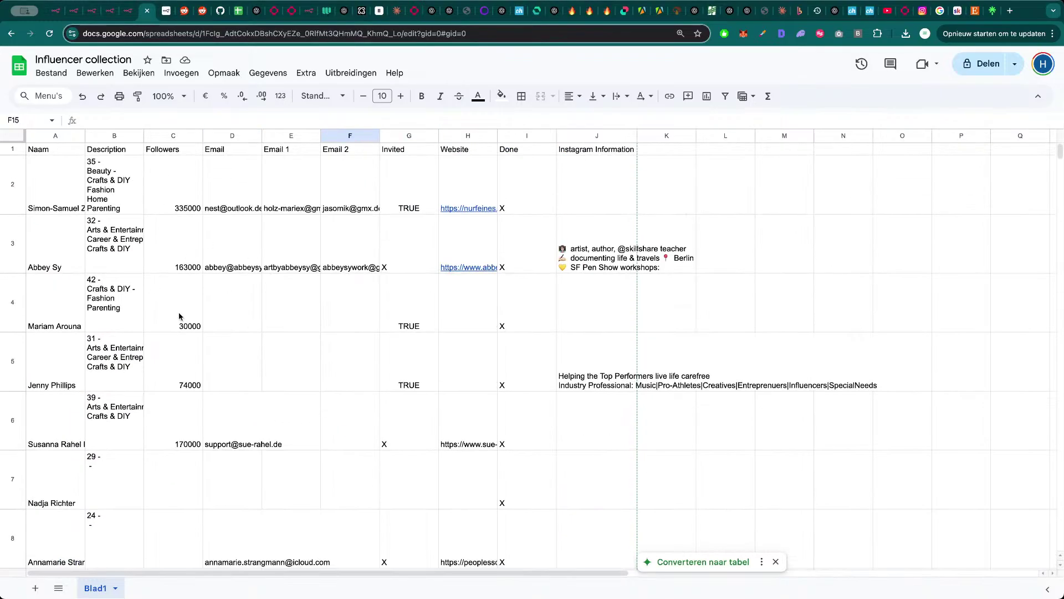
{"action": "scroll", "coordinate": [237, 315], "scroll_direction": "down", "scroll_amount": 6}
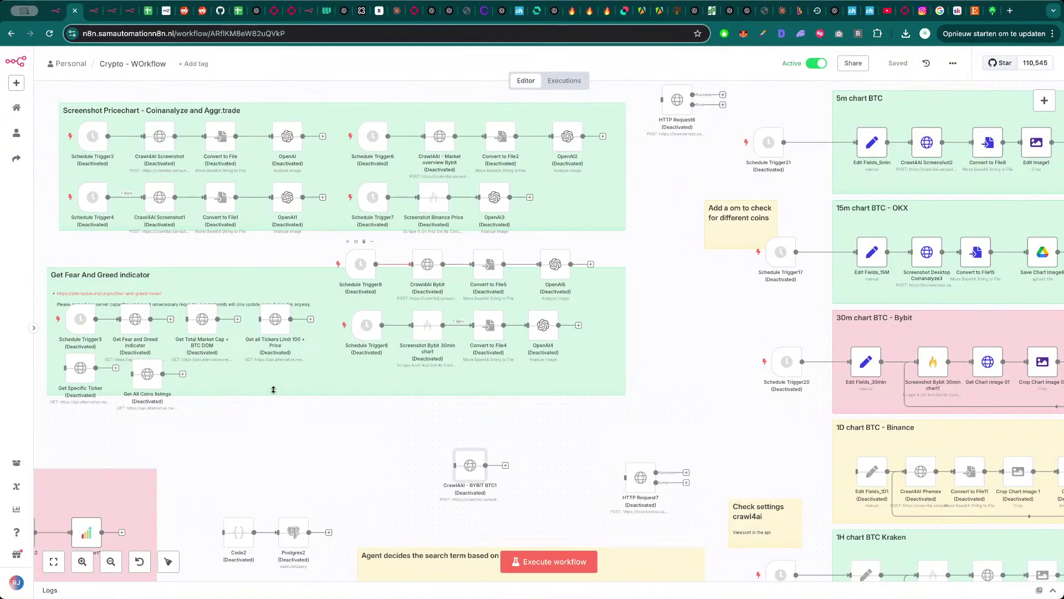
{"action": "key", "text": "ctrl+Tab"}
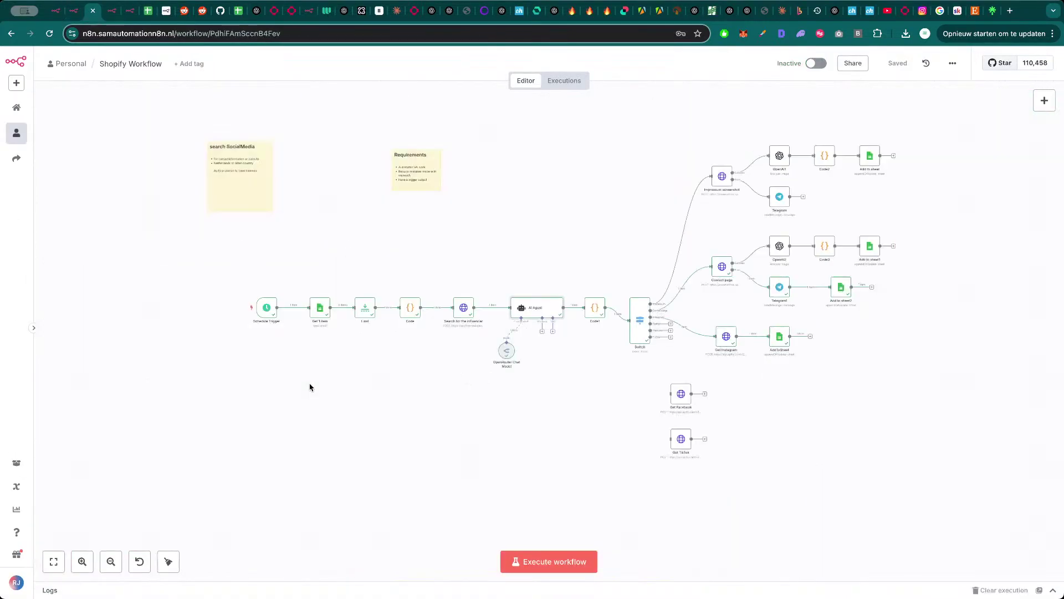
- Rerun the whole workflow, then scroll down the Influencer collection sheet to the newest rows
{"action": "left_click", "coordinate": [561, 566]}
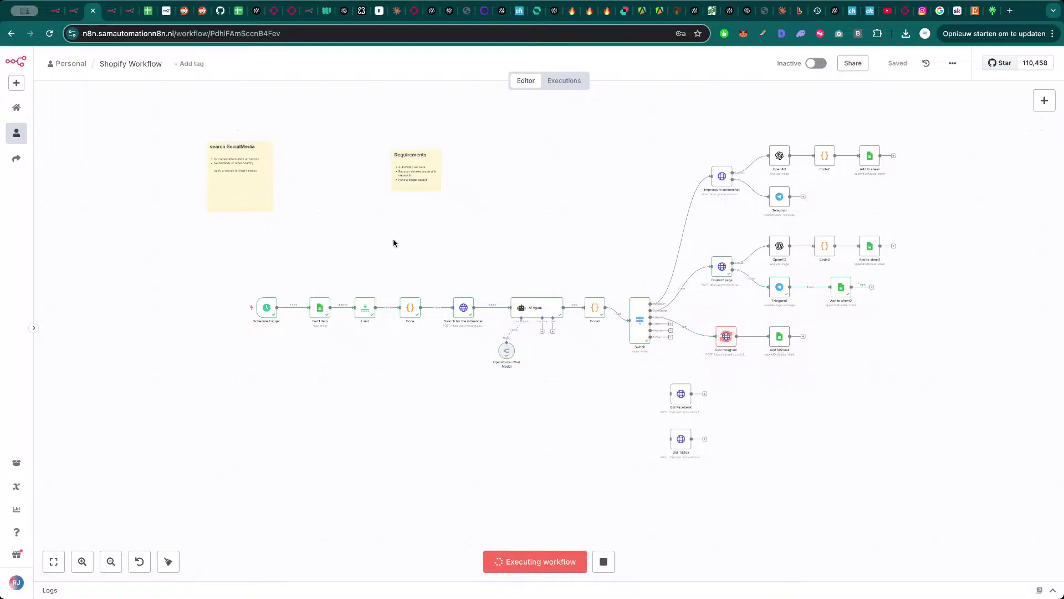
{"action": "left_click", "coordinate": [148, 12]}
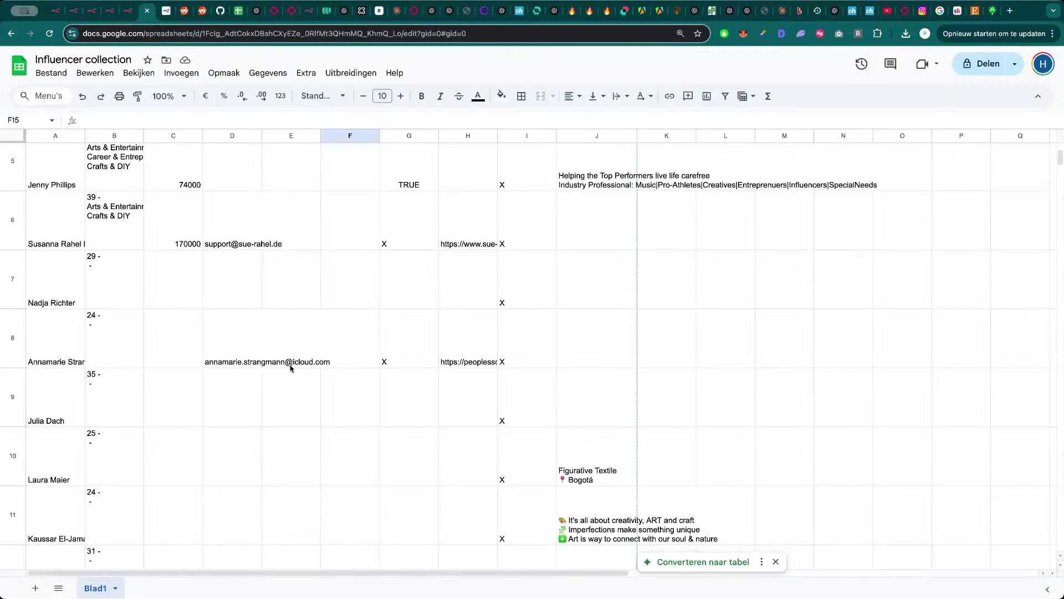
{"action": "scroll", "coordinate": [254, 403], "scroll_direction": "down", "scroll_amount": 5}
{"action": "scroll", "coordinate": [253, 403], "scroll_direction": "down", "scroll_amount": 5}
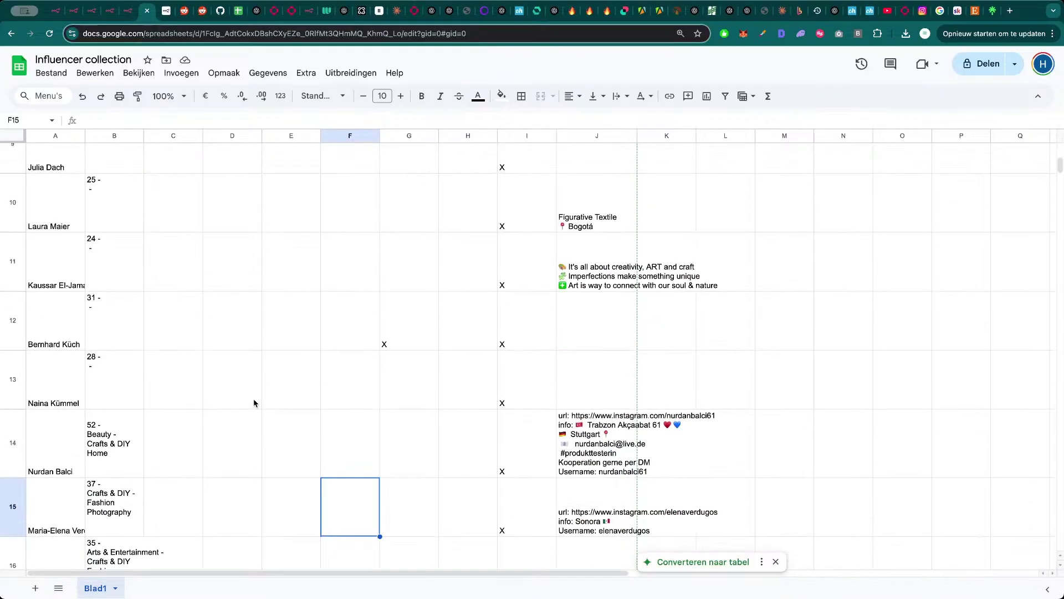
{"action": "scroll", "coordinate": [248, 449], "scroll_direction": "down", "scroll_amount": 1}
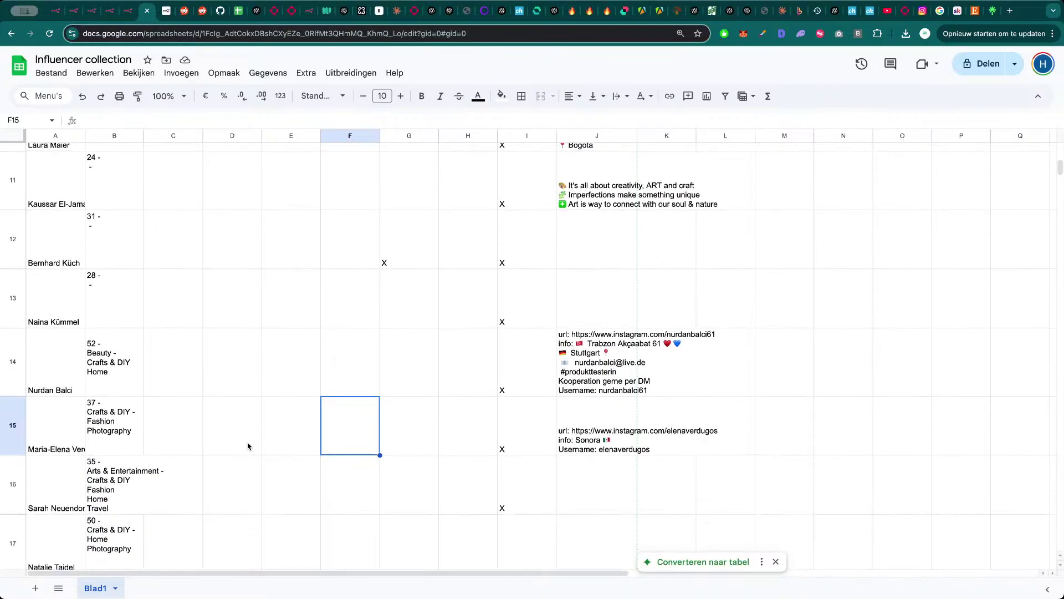
- Check row 16's name and Instagram fields, then go back to n8n
{"action": "left_click", "coordinate": [74, 492]}
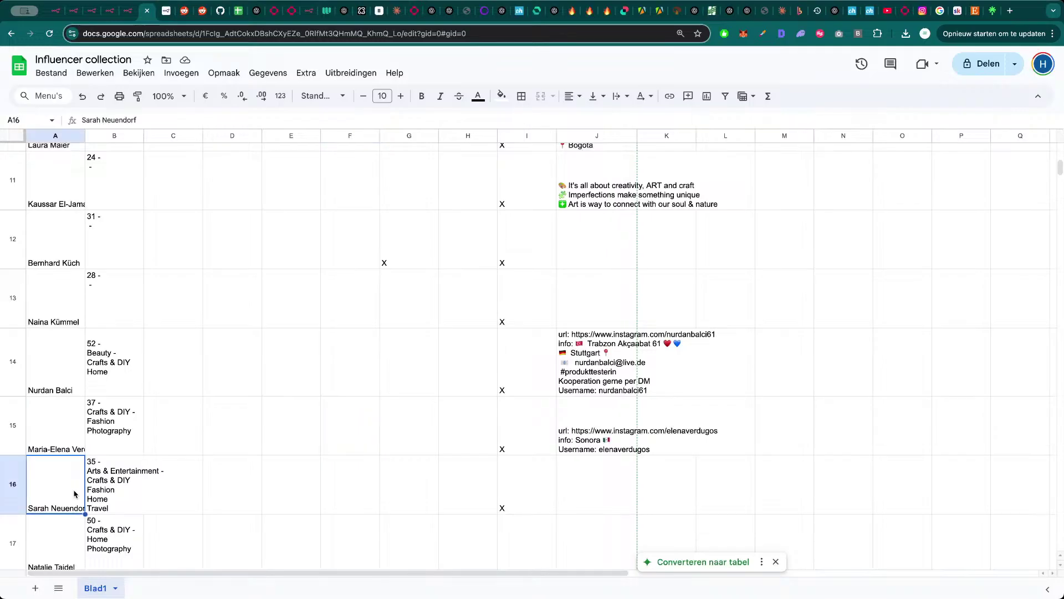
{"action": "left_click", "coordinate": [277, 497]}
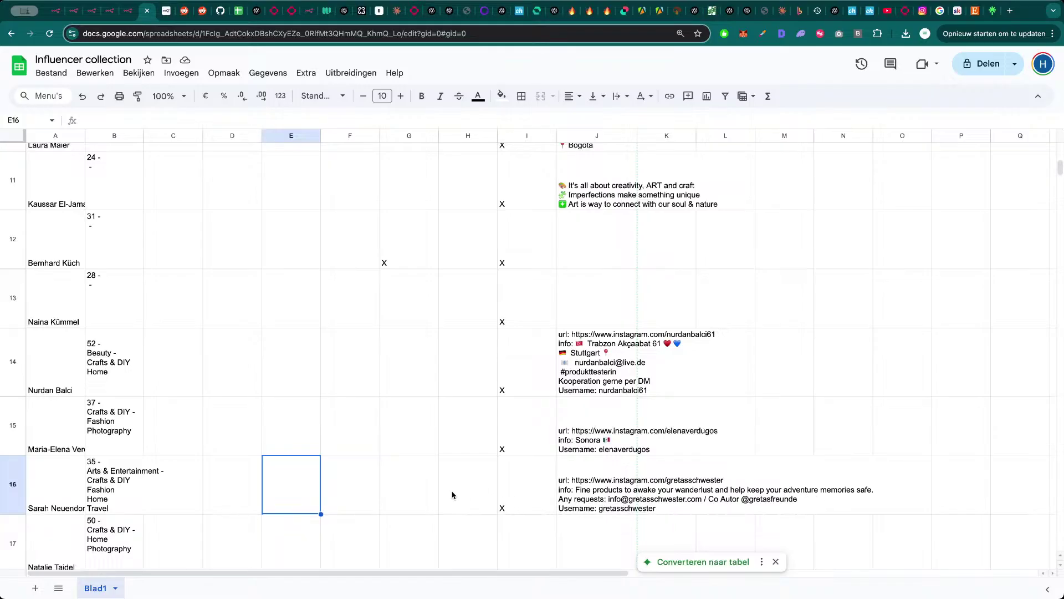
{"action": "key", "text": "super+3"}
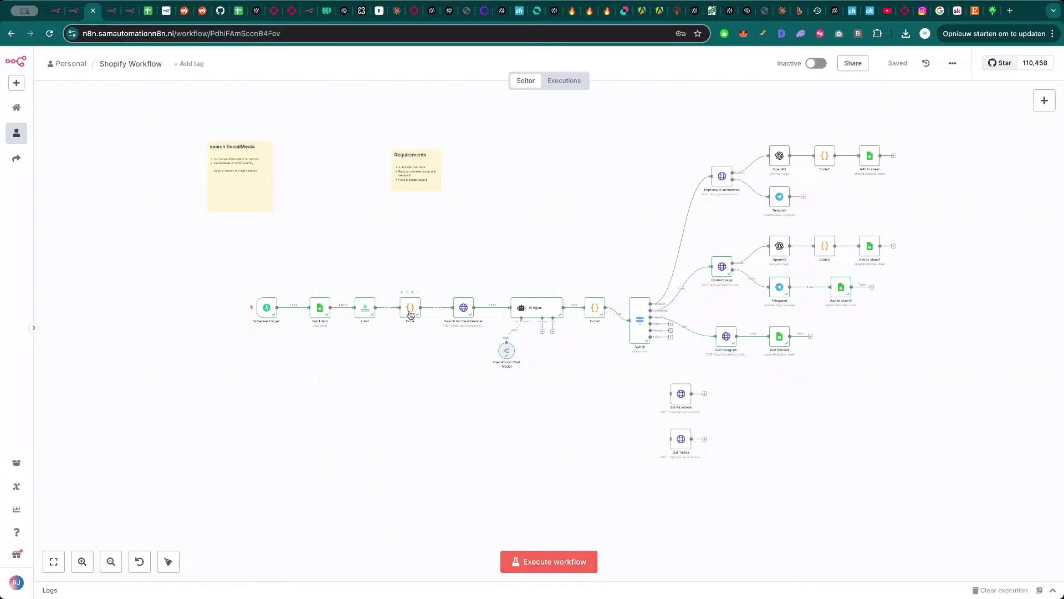
{"action": "double_click", "coordinate": [371, 314]}
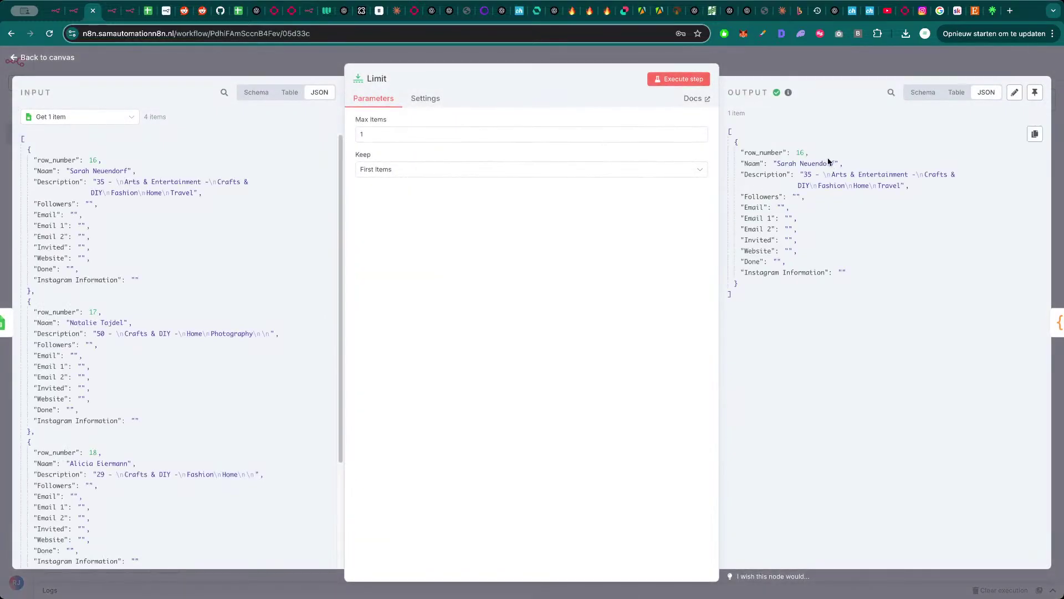
{"action": "left_click_drag", "start_coordinate": [834, 162], "coordinate": [777, 163]}
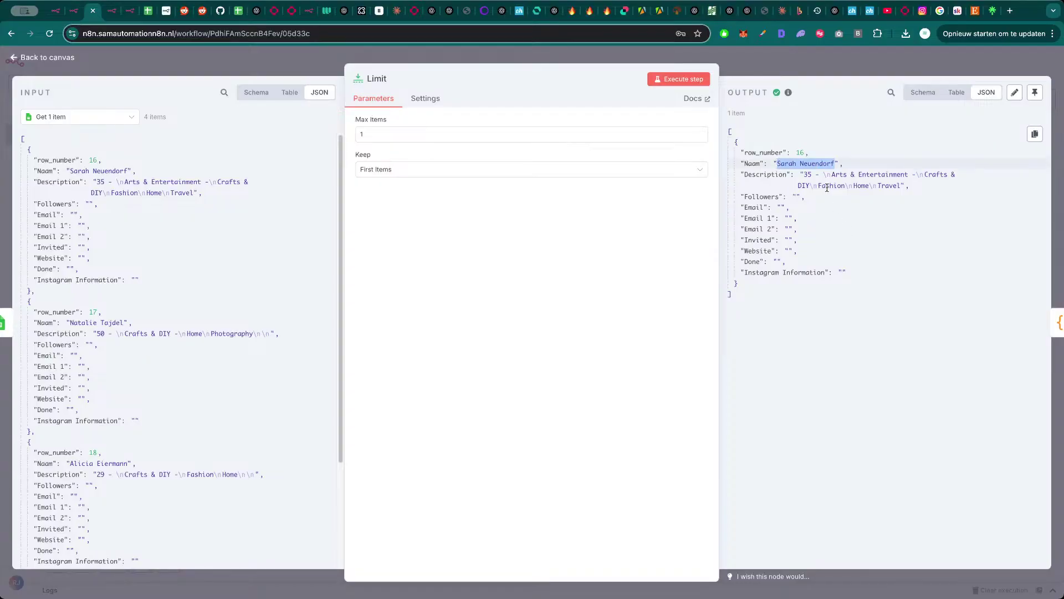
{"action": "key", "text": "super+Tab"}
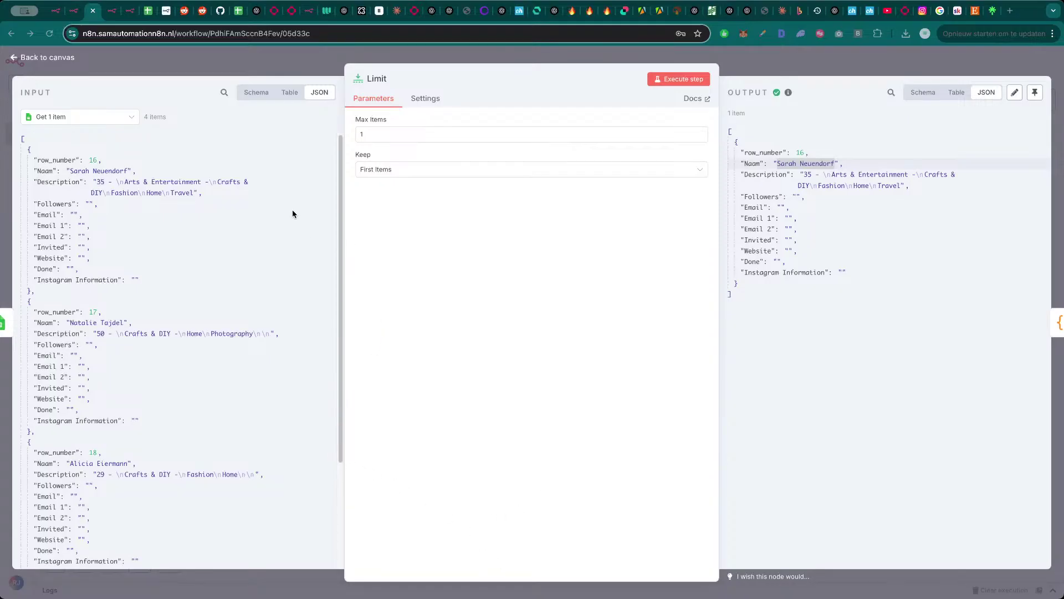
{"action": "left_click", "coordinate": [267, 208]}
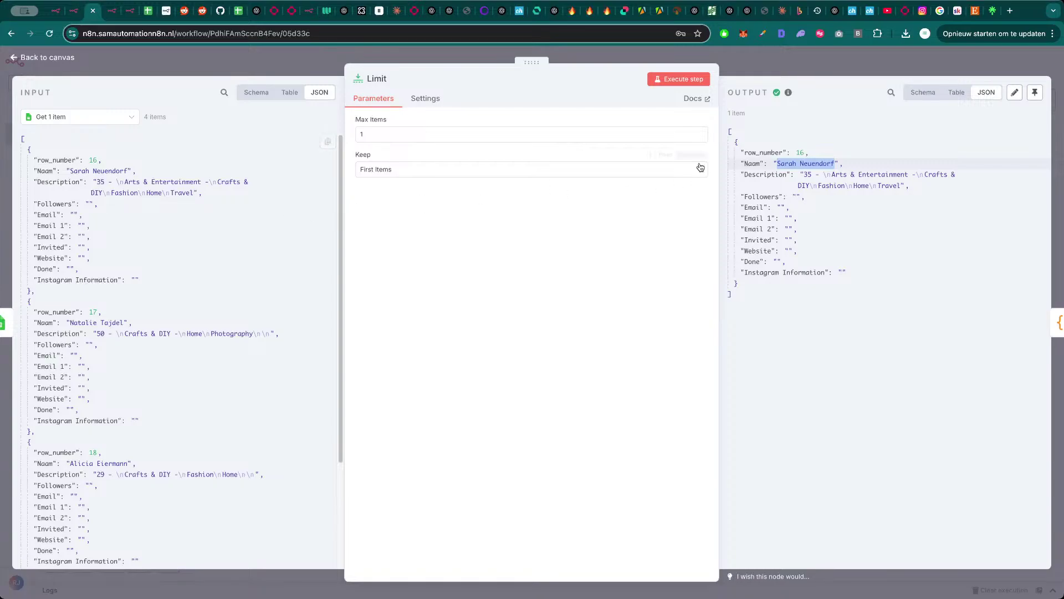
{"action": "left_click", "coordinate": [806, 75]}
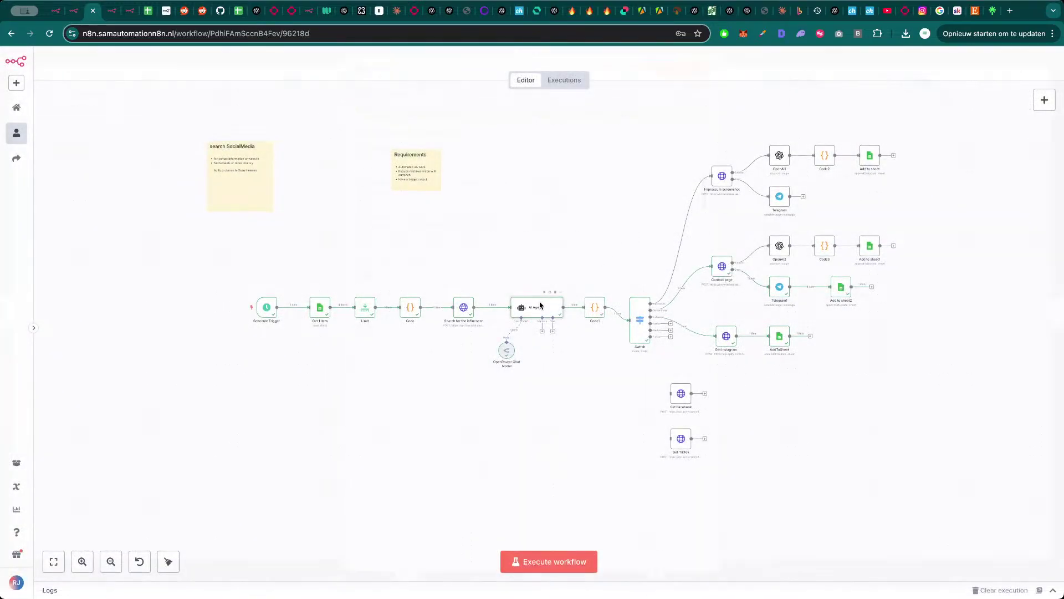
- Review the AI Agent's full prompt expression and its result
{"action": "double_click", "coordinate": [540, 302]}
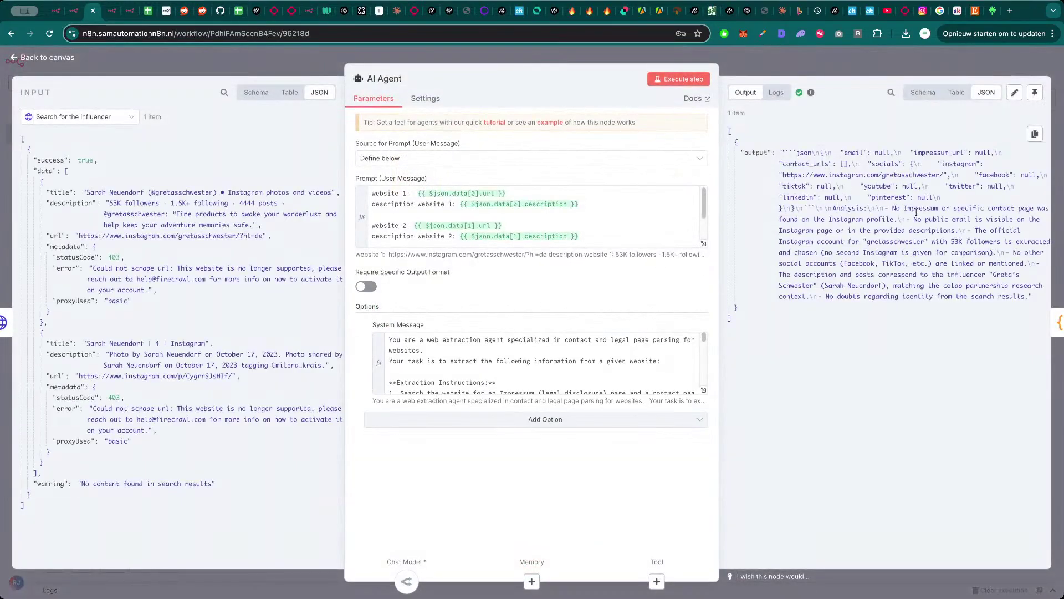
{"action": "left_click", "coordinate": [702, 245]}
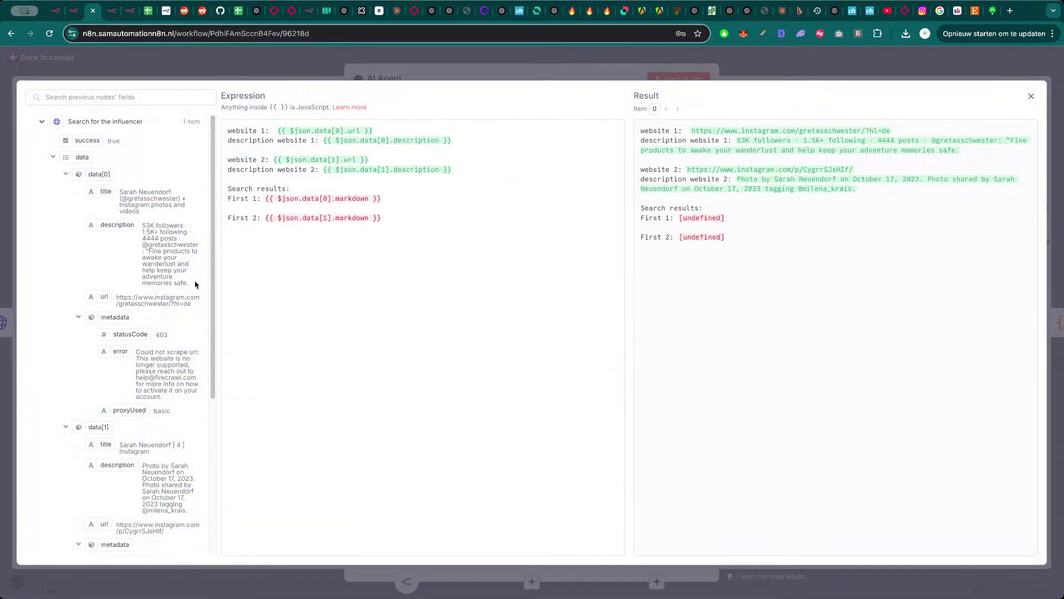
{"action": "scroll", "coordinate": [195, 285], "scroll_direction": "down", "scroll_amount": 3}
{"action": "key", "text": "Escape"}
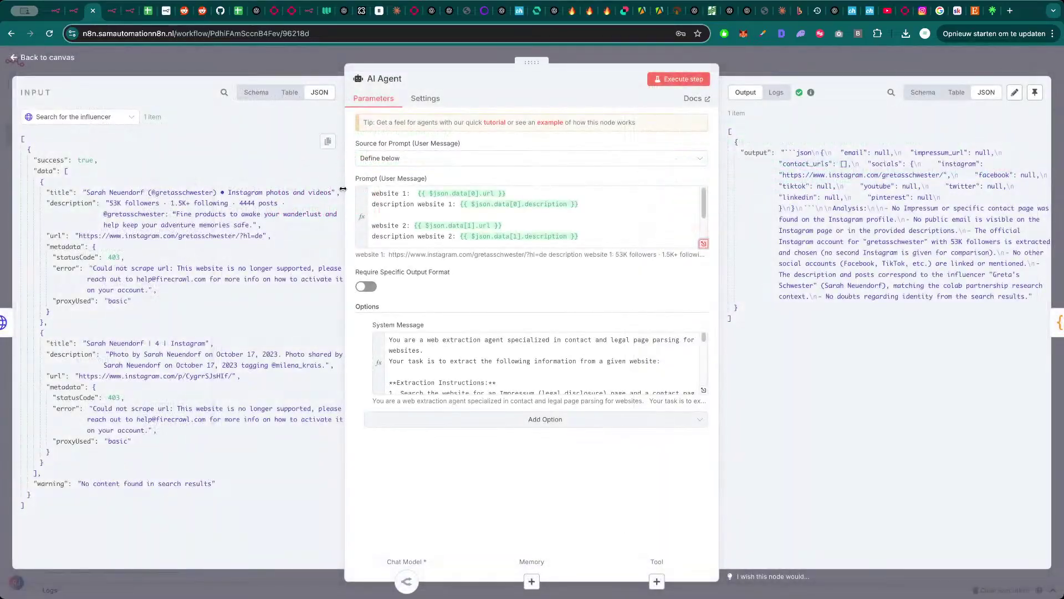
{"action": "left_click", "coordinate": [331, 63]}
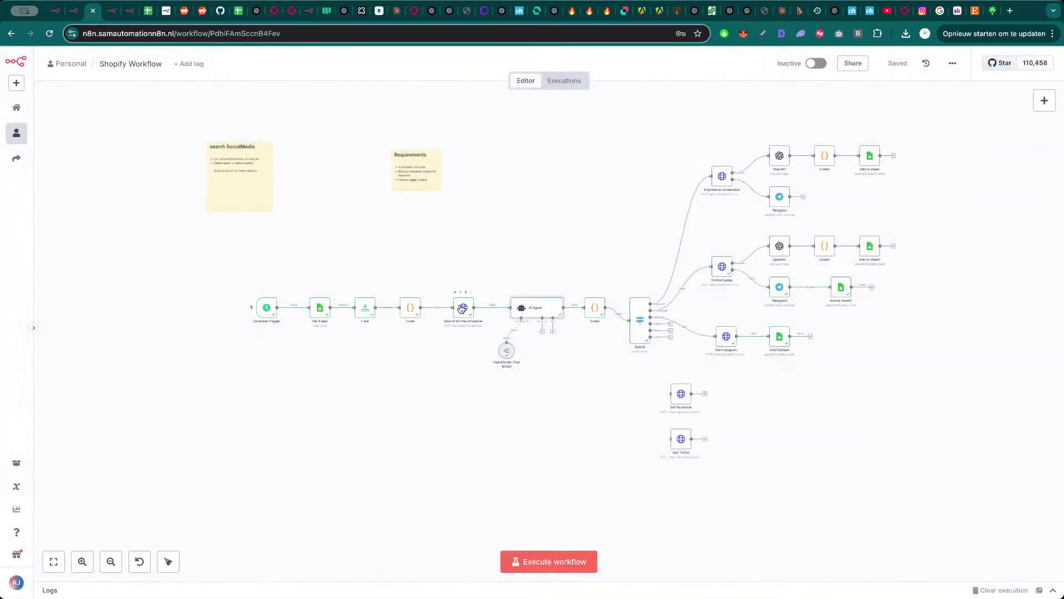
- Check the Search for the influencer results, then execute the whole workflow again
{"action": "double_click", "coordinate": [462, 308]}
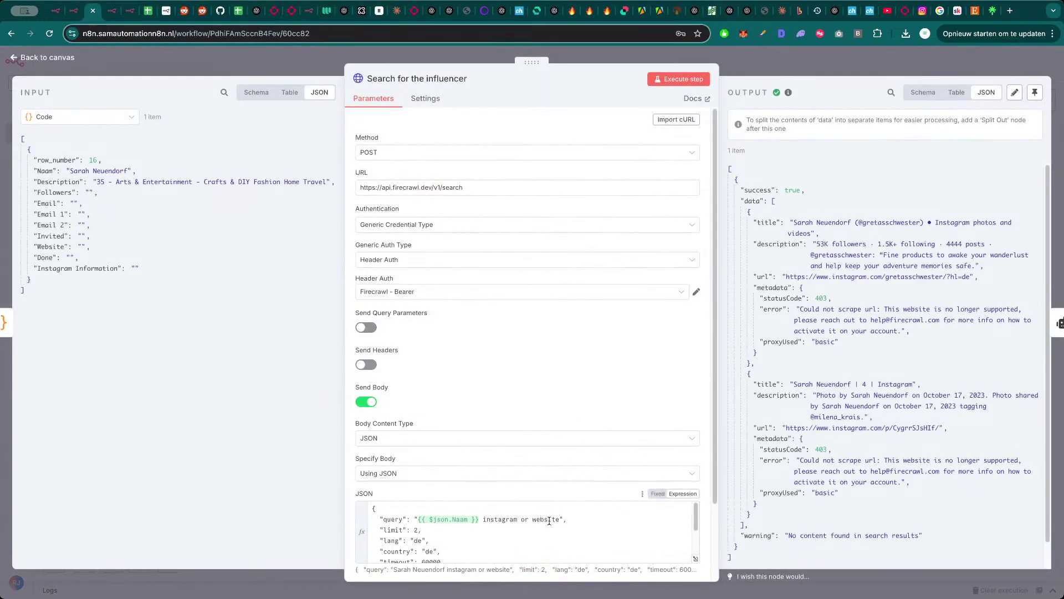
{"action": "scroll", "coordinate": [861, 438], "scroll_direction": "down", "scroll_amount": 1}
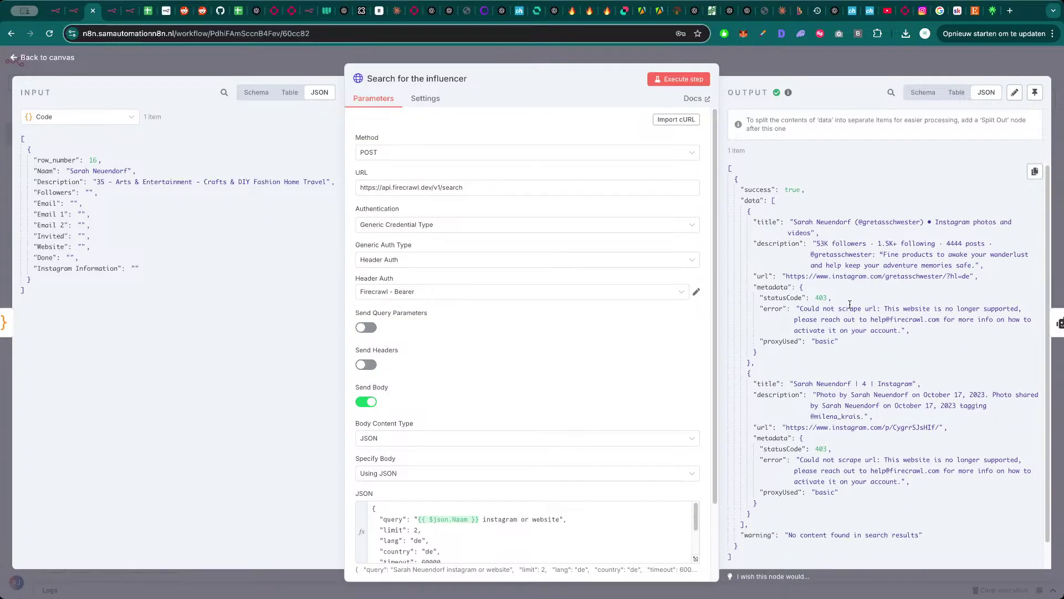
{"action": "left_click", "coordinate": [846, 69]}
{"action": "left_click", "coordinate": [561, 560]}
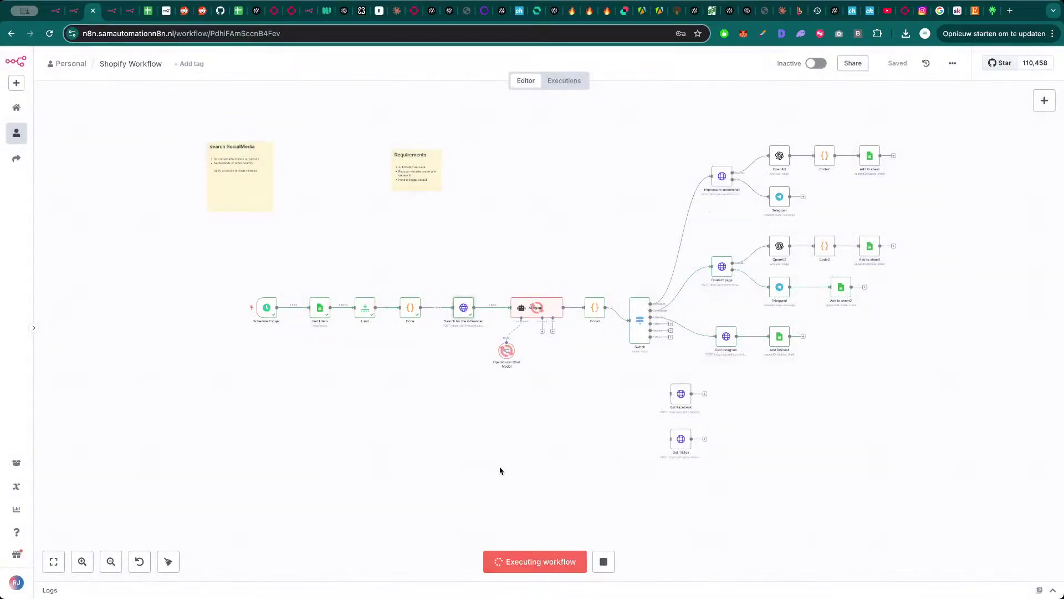
- Copy the second search result's Instagram profile link and load it in a new tab
{"action": "double_click", "coordinate": [467, 316]}
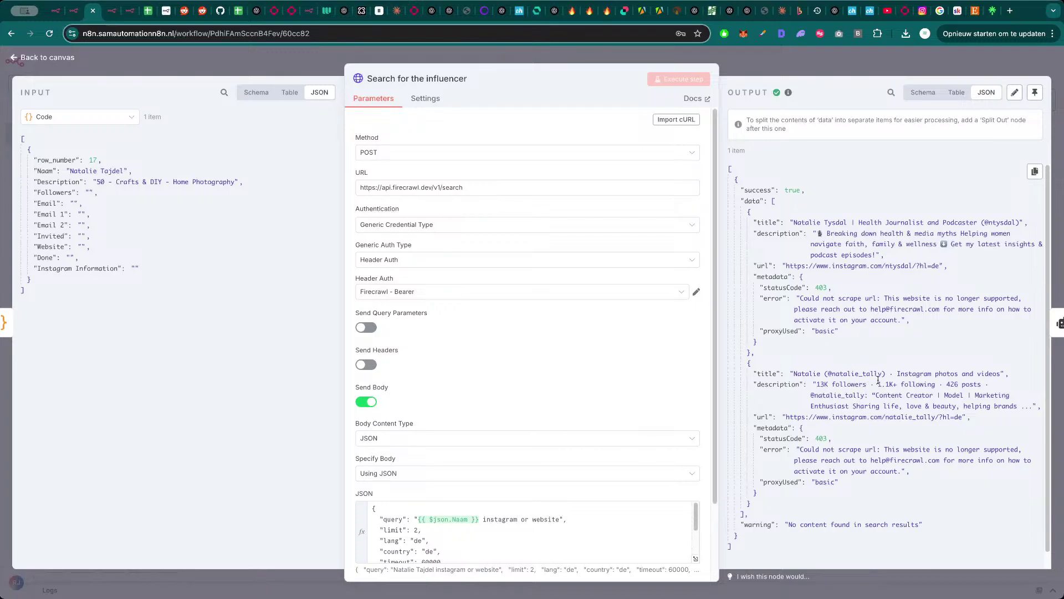
{"action": "left_click_drag", "start_coordinate": [882, 375], "coordinate": [859, 375]}
{"action": "left_click_drag", "start_coordinate": [963, 417], "coordinate": [782, 418]}
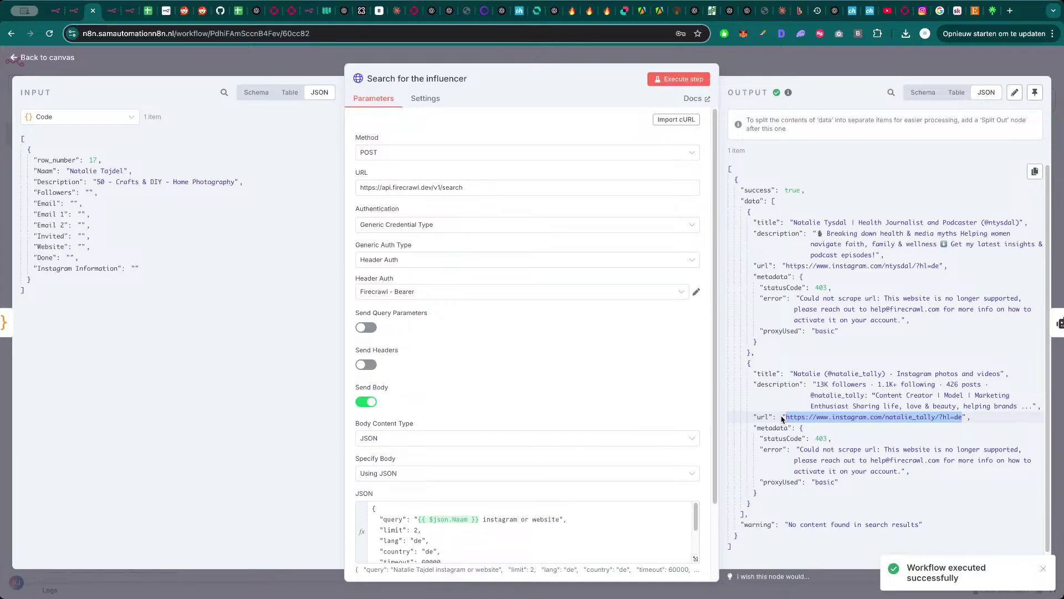
{"action": "key", "text": "ctrl+c"}
{"action": "key", "text": "ctrl+t"}
{"action": "key", "text": "ctrl+v"}
{"action": "key", "text": "Return"}
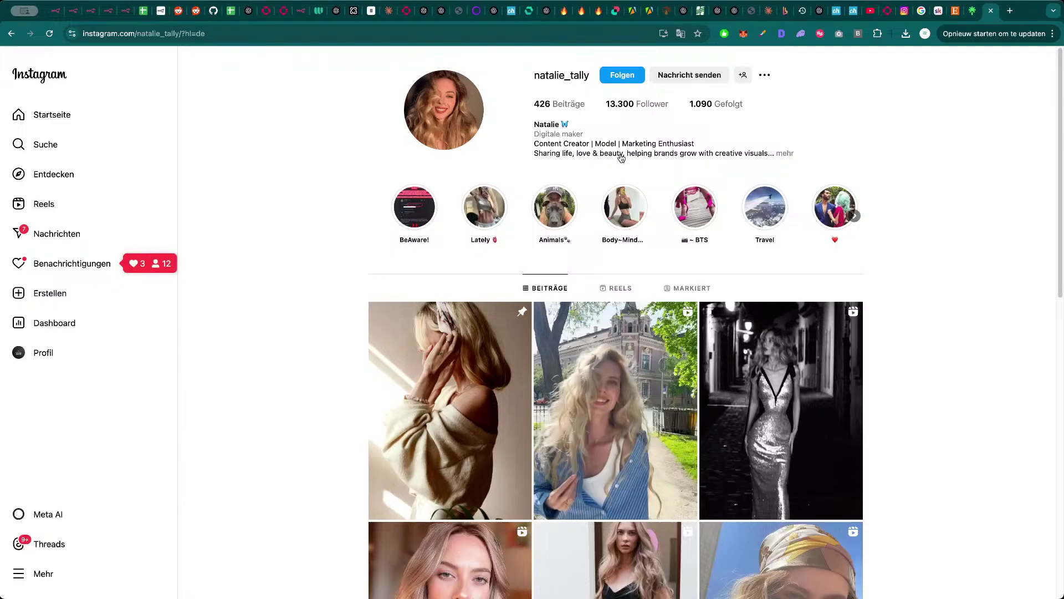
- Expand the Instagram bio to read its contact line, then return to n8n
{"action": "left_click", "coordinate": [783, 154]}
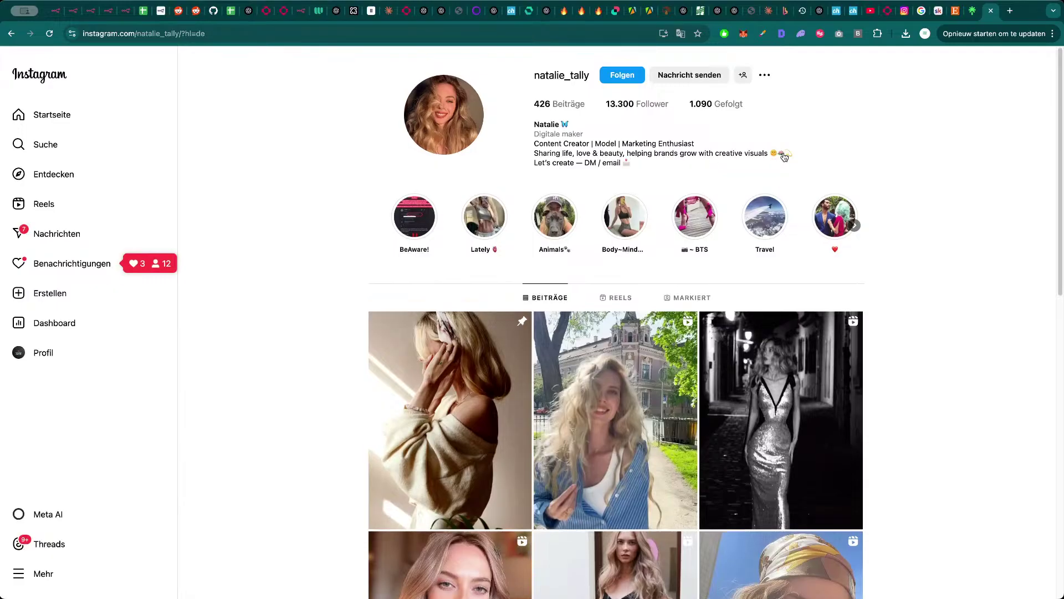
{"action": "left_click", "coordinate": [613, 164]}
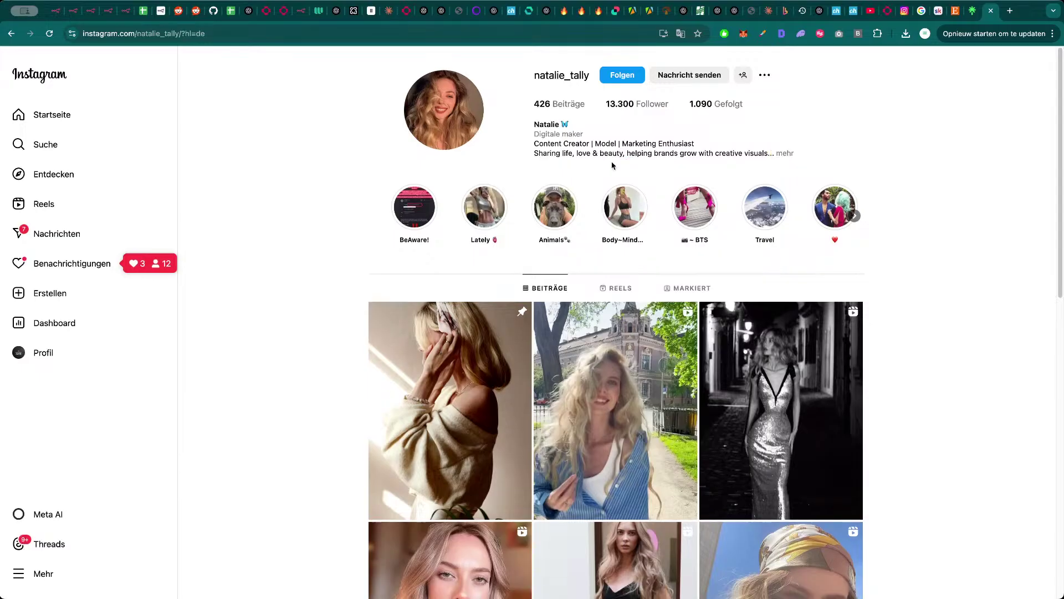
{"action": "left_click", "coordinate": [791, 155]}
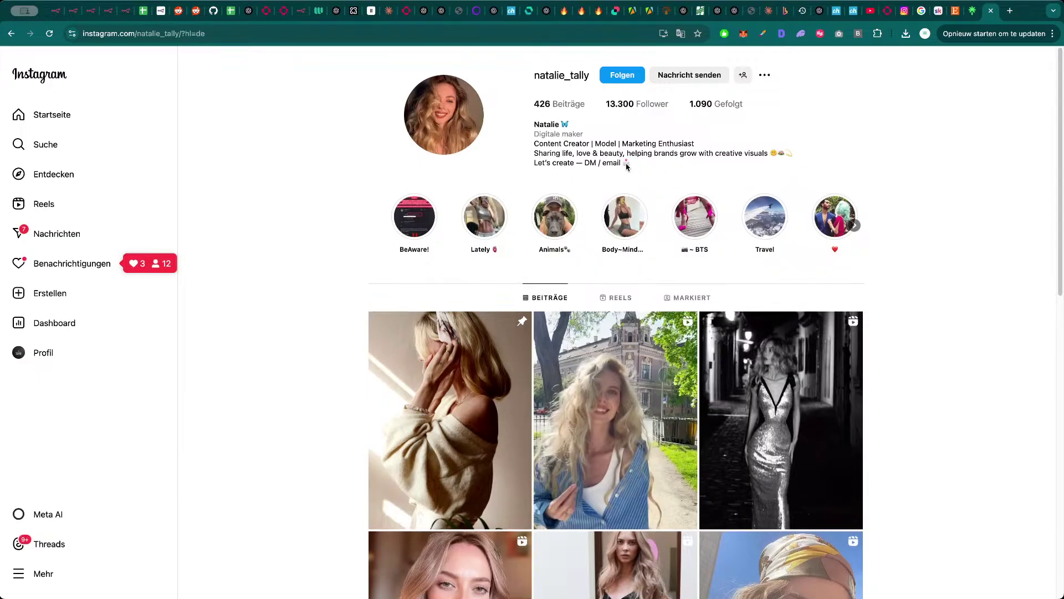
{"action": "left_click", "coordinate": [627, 166]}
{"action": "left_click", "coordinate": [791, 156]}
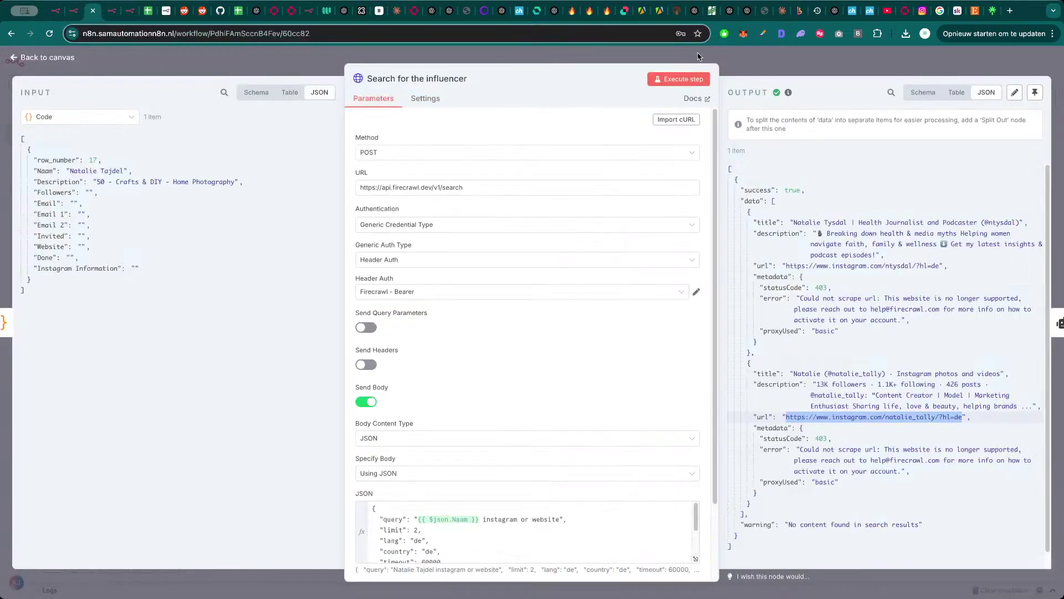
{"action": "key", "text": "Escape"}
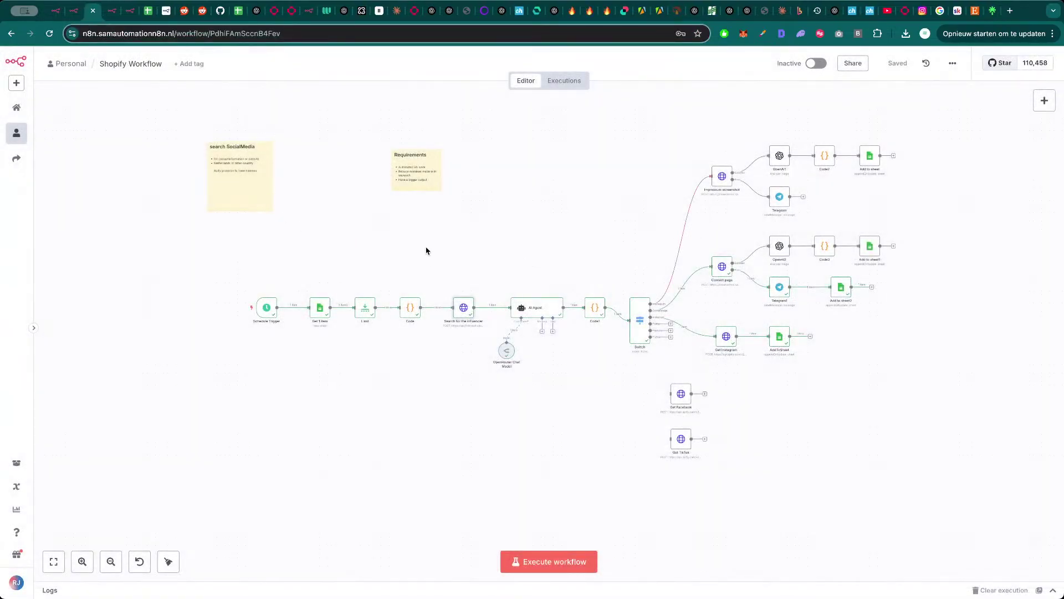
- Execute the workflow and confirm the search found two Instagram links for the row 18 influencer
{"action": "key", "text": "super+Return"}
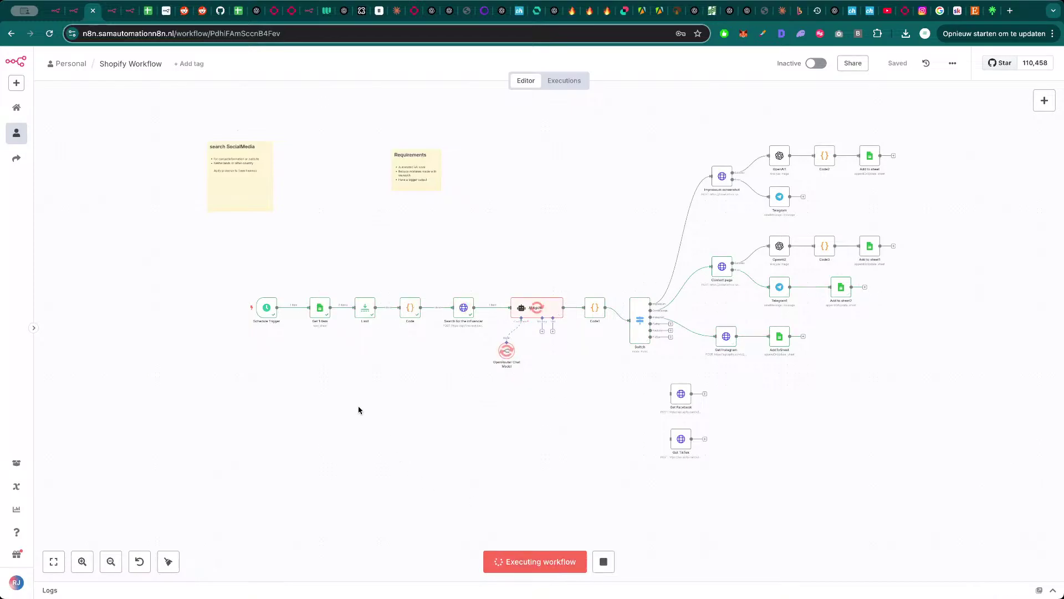
{"action": "double_click", "coordinate": [464, 307]}
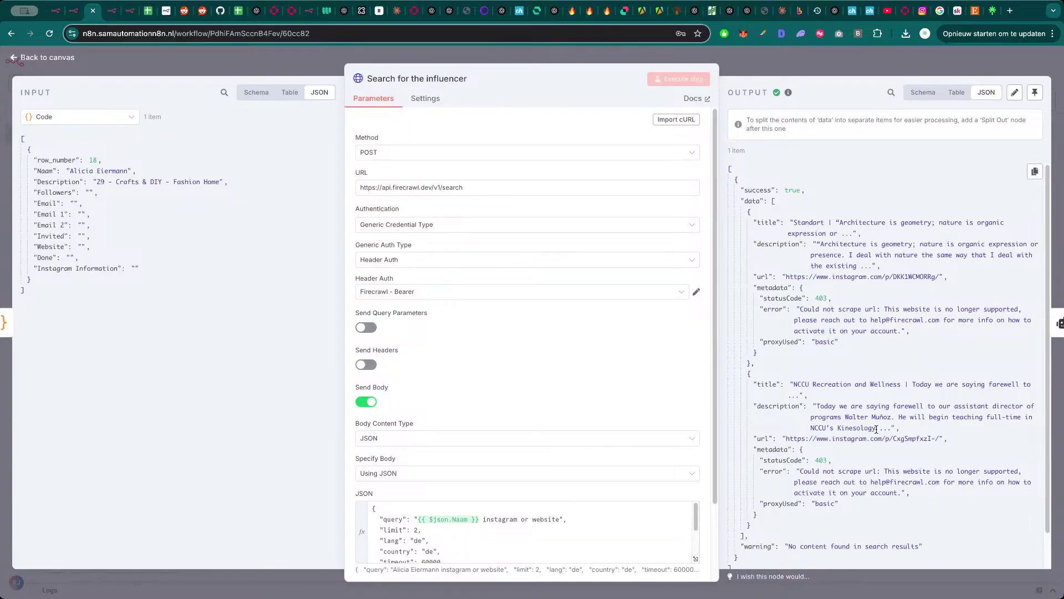
{"action": "key", "text": "Escape"}
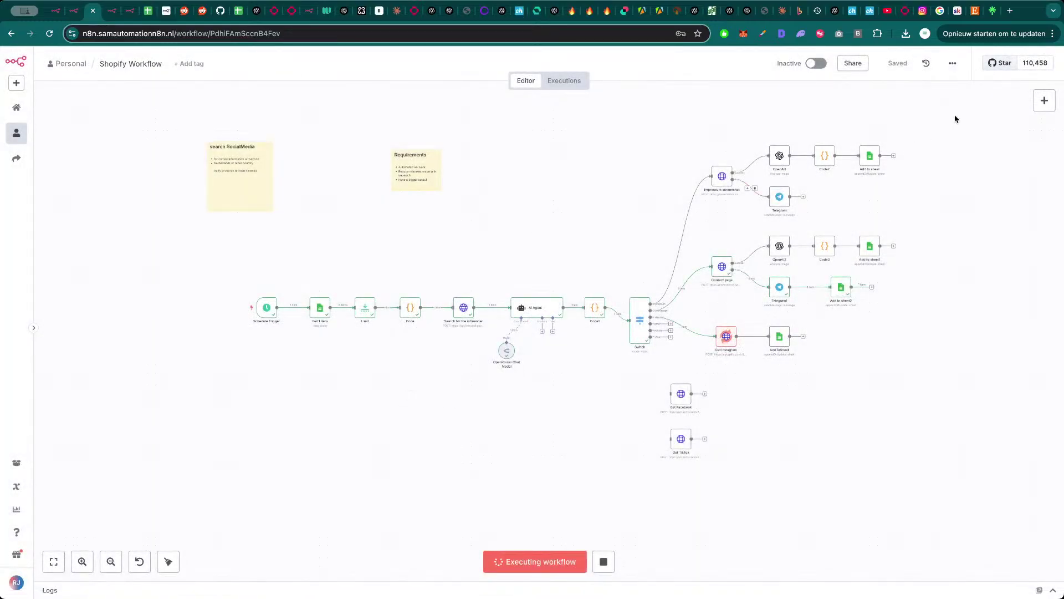
{"action": "left_click_drag", "start_coordinate": [956, 114], "coordinate": [209, 503]}
- After the run finishes, check Get Instagram's single item, which is a post rather than a profile
{"action": "left_click", "coordinate": [448, 463]}
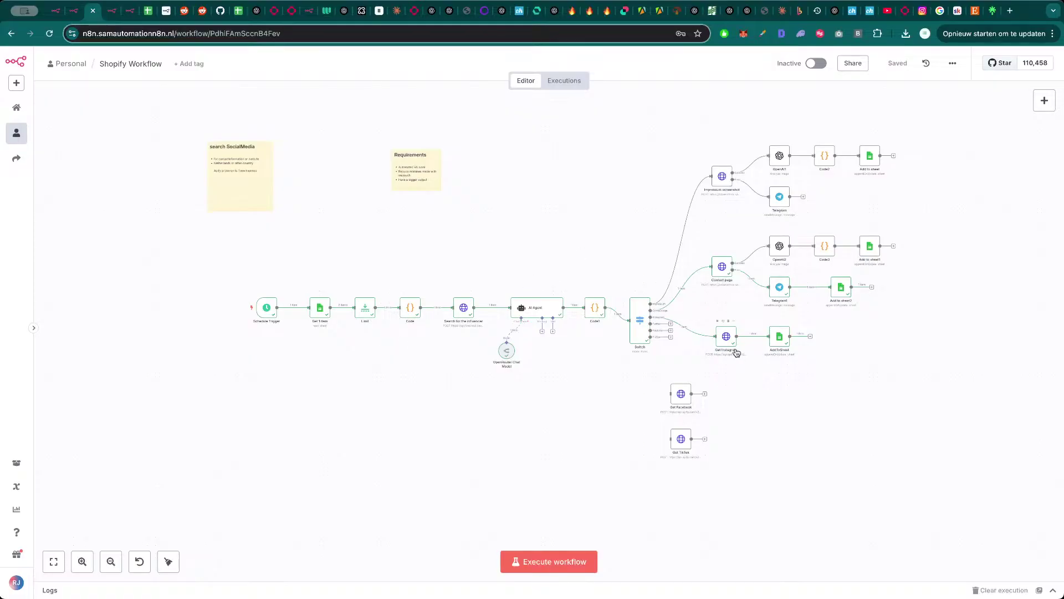
{"action": "double_click", "coordinate": [725, 334]}
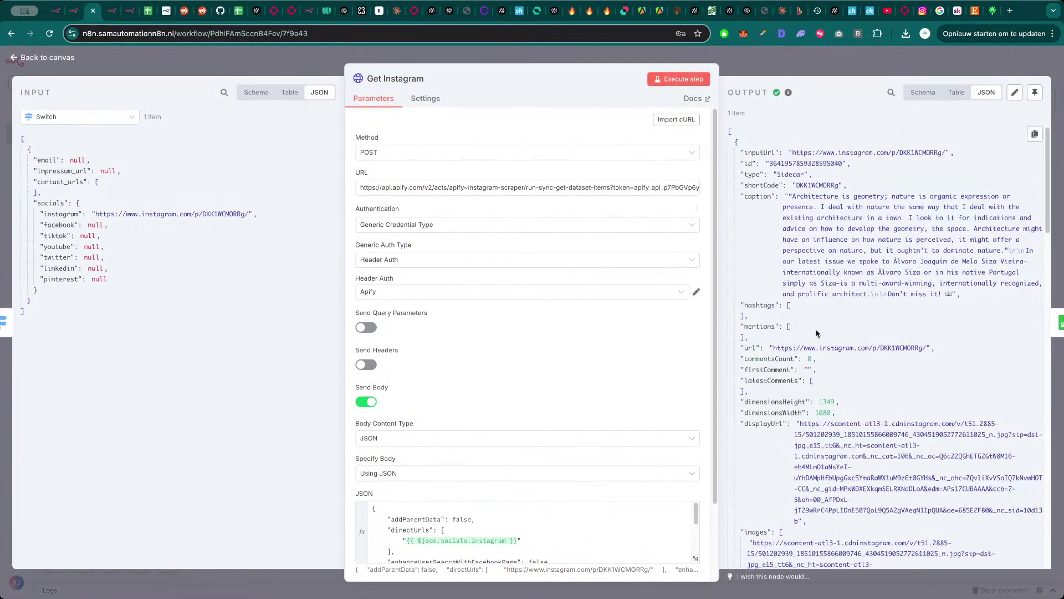
{"action": "key", "text": "Escape"}
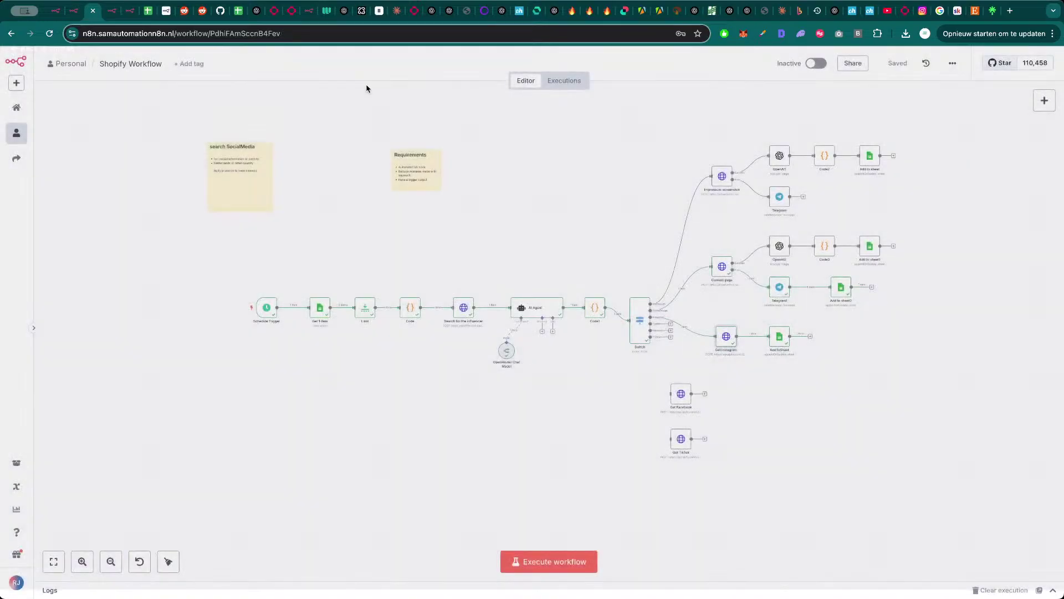
{"action": "left_click", "coordinate": [148, 12]}
{"action": "scroll", "coordinate": [604, 481], "scroll_direction": "down", "scroll_amount": 3}
{"action": "left_click", "coordinate": [601, 415]}
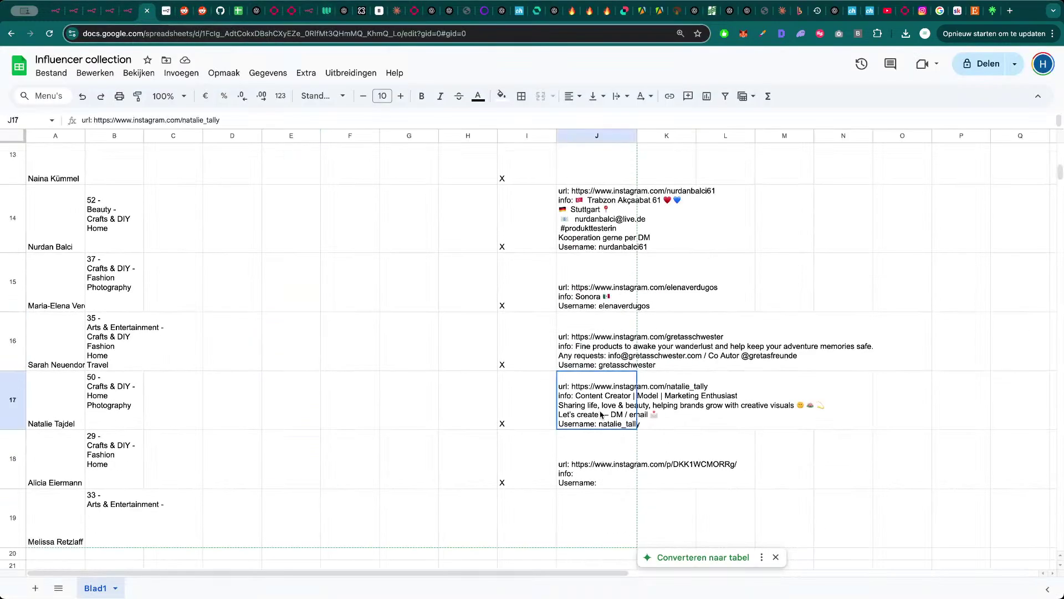
{"action": "left_click", "coordinate": [607, 352]}
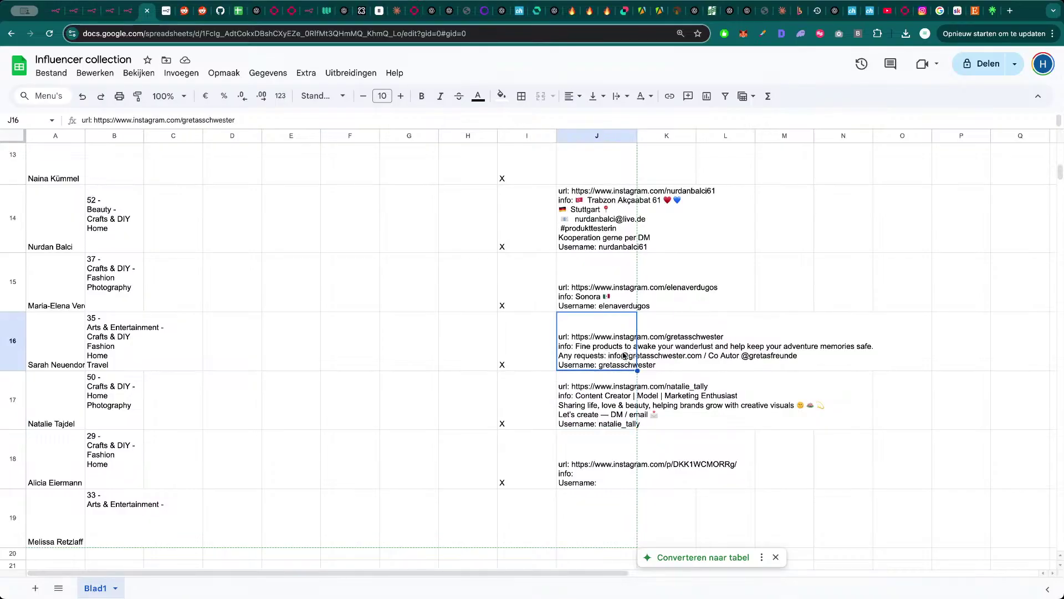
{"action": "left_click", "coordinate": [586, 473]}
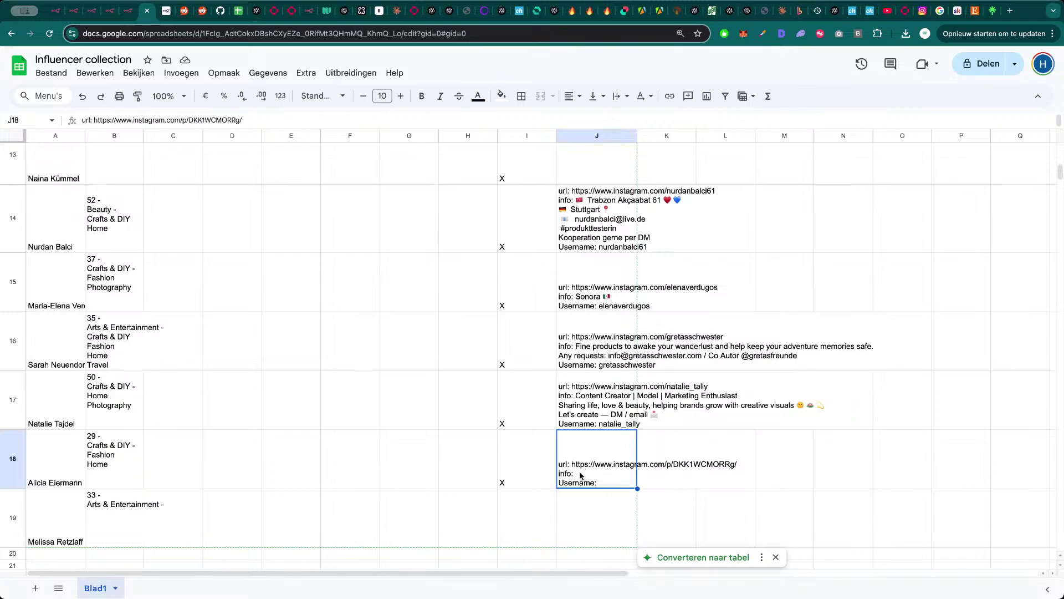
{"action": "key", "text": "ctrl+shift+Tab"}
{"action": "key", "text": "ctrl+shift+Tab"}
{"action": "key", "text": "ctrl+shift+Tab"}
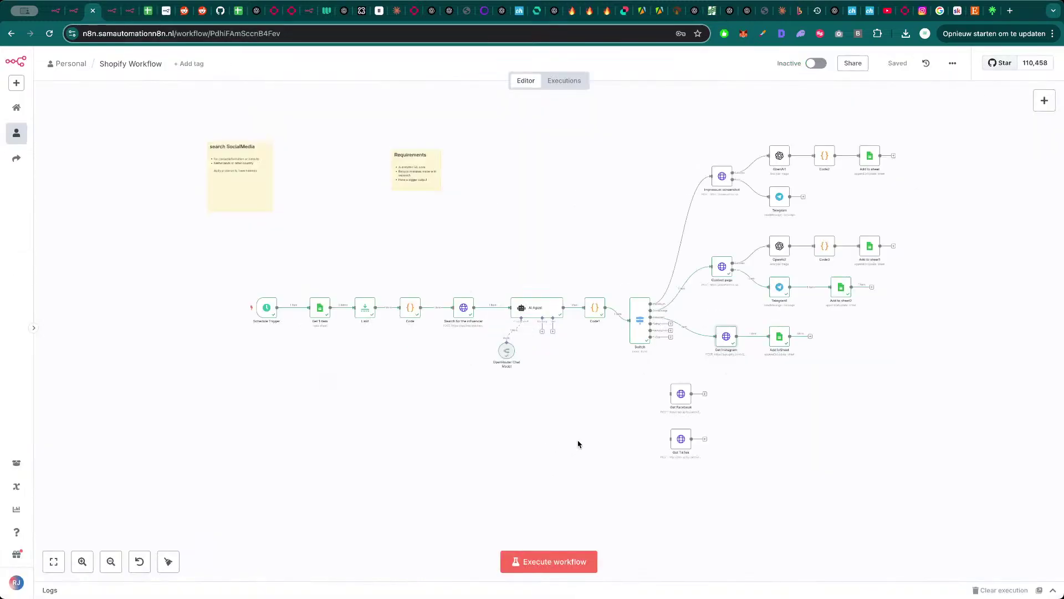
- Run the workflow and check the Limit node's output
{"action": "left_click", "coordinate": [552, 557]}
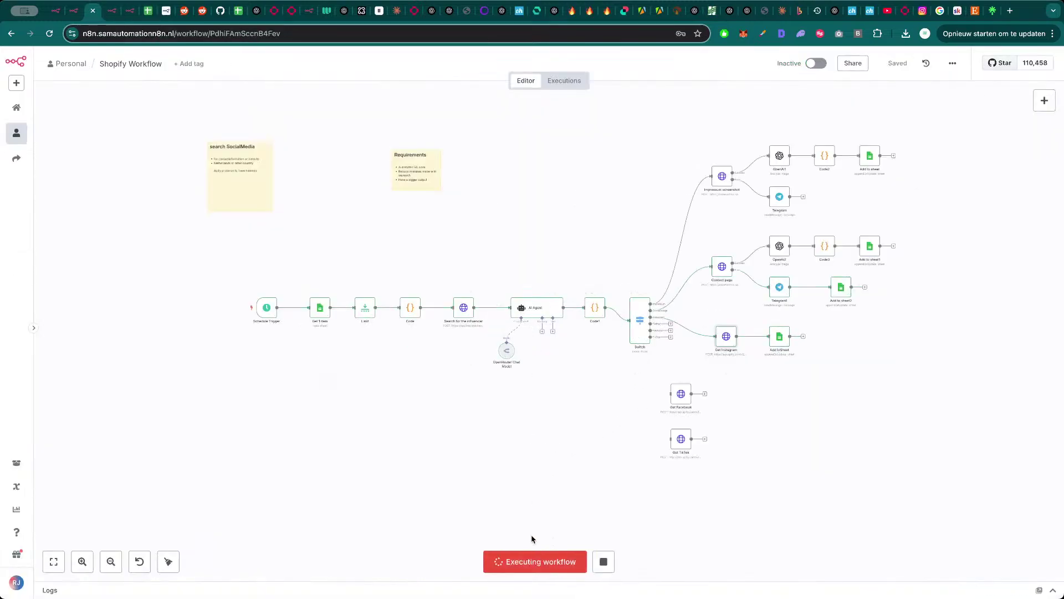
{"action": "double_click", "coordinate": [365, 308]}
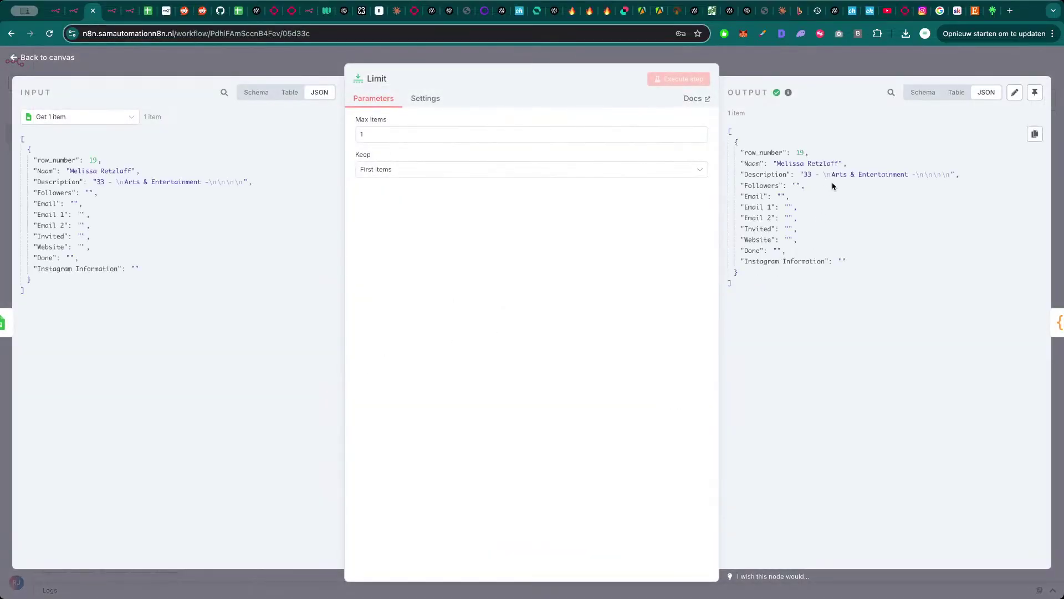
{"action": "key", "text": "Escape"}
- Open the AI Agent's chosen Instagram URL in a new tab to verify it, then go to the workflow list
{"action": "double_click", "coordinate": [540, 306]}
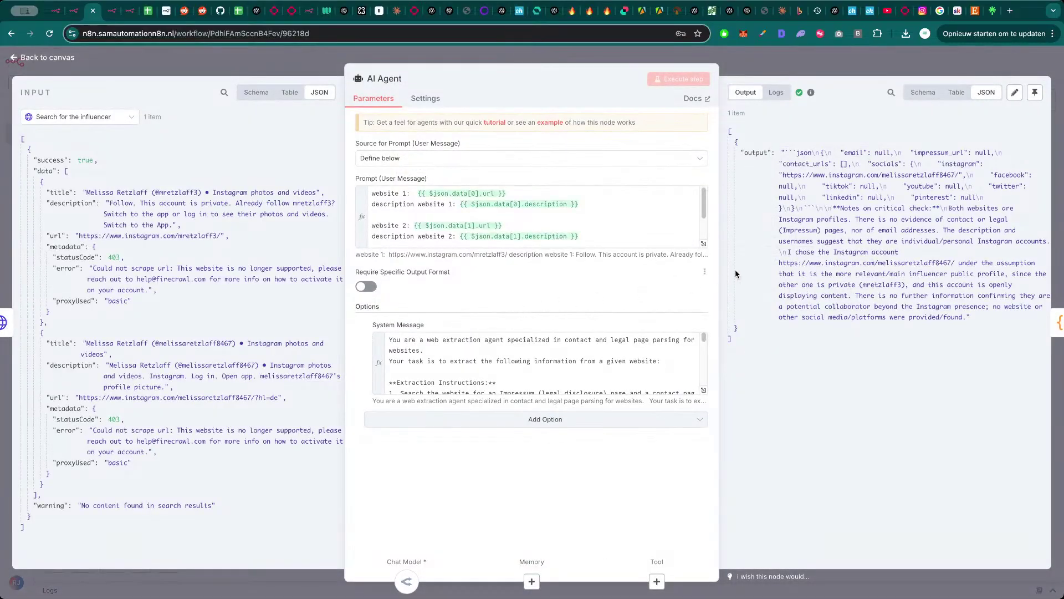
{"action": "left_click_drag", "start_coordinate": [954, 175], "coordinate": [782, 175]}
{"action": "key", "text": "super+c"}
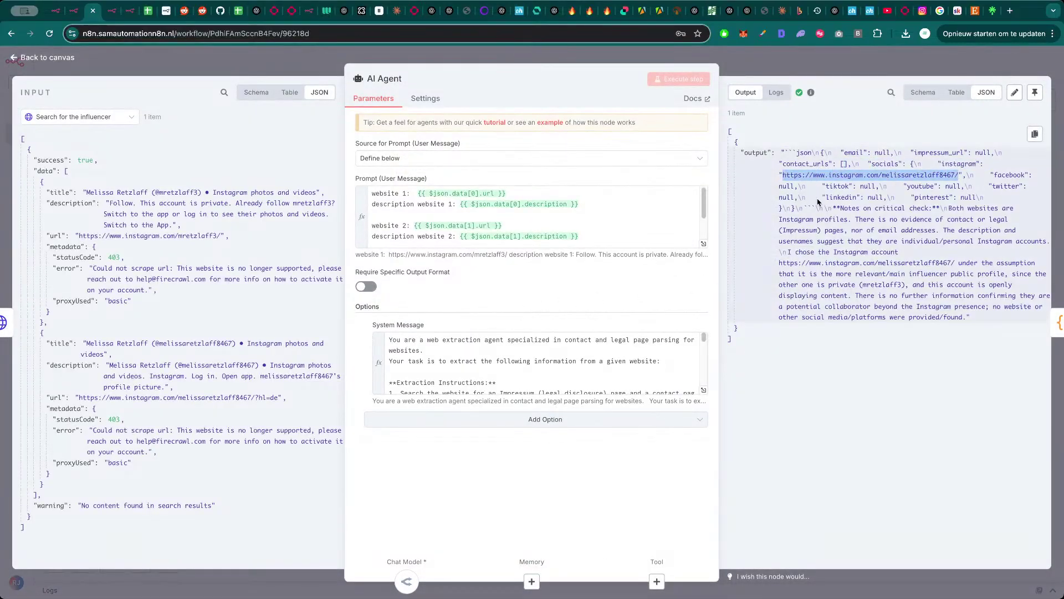
{"action": "key", "text": "super+t"}
{"action": "key", "text": "super+v"}
{"action": "key", "text": "Return"}
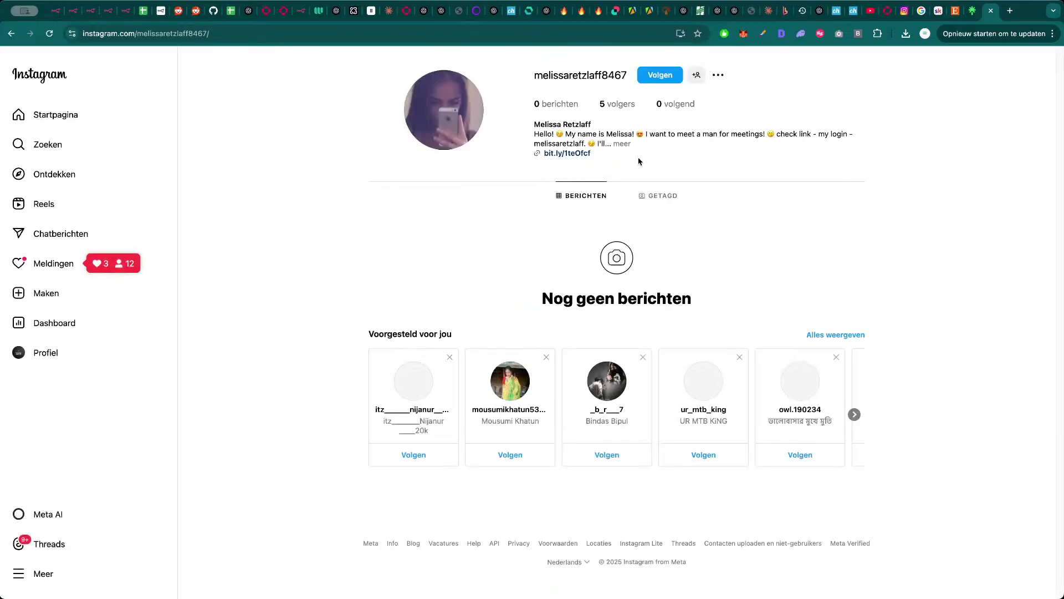
{"action": "key", "text": "super+w"}
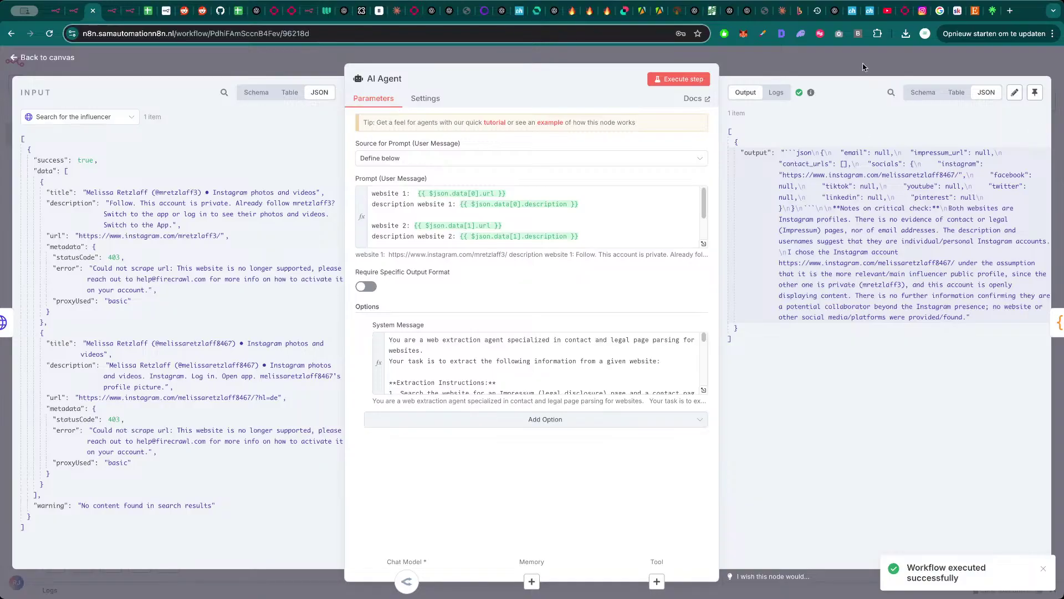
{"action": "key", "text": "Escape"}
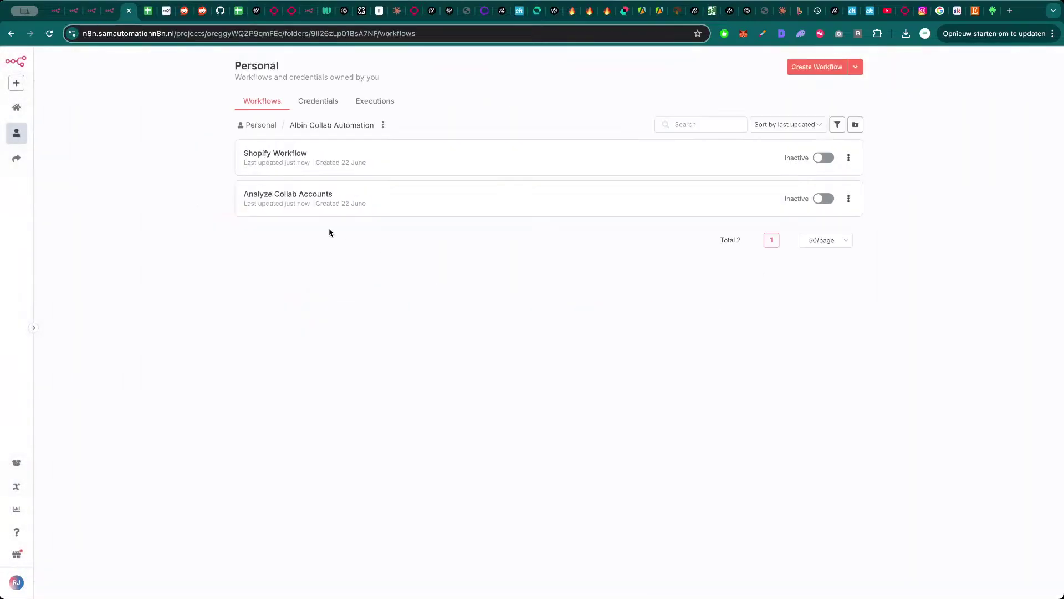
- Check that row 19 of Influencer collection holds the Instagram url, info and username
{"action": "key", "text": "ctrl+Tab"}
{"action": "scroll", "coordinate": [382, 390], "scroll_direction": "down", "scroll_amount": 5}
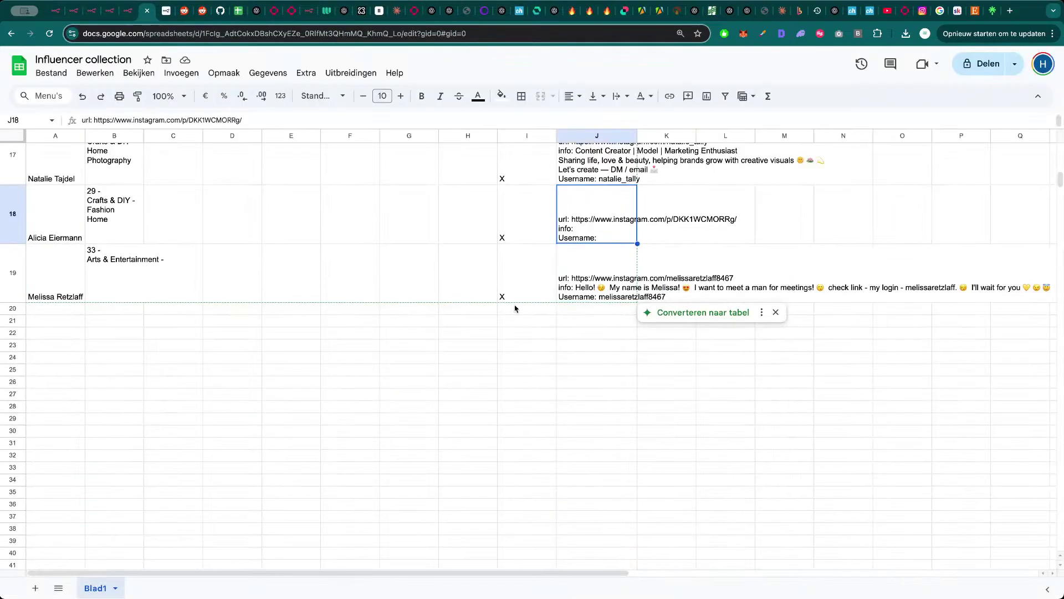
{"action": "left_click", "coordinate": [606, 360]}
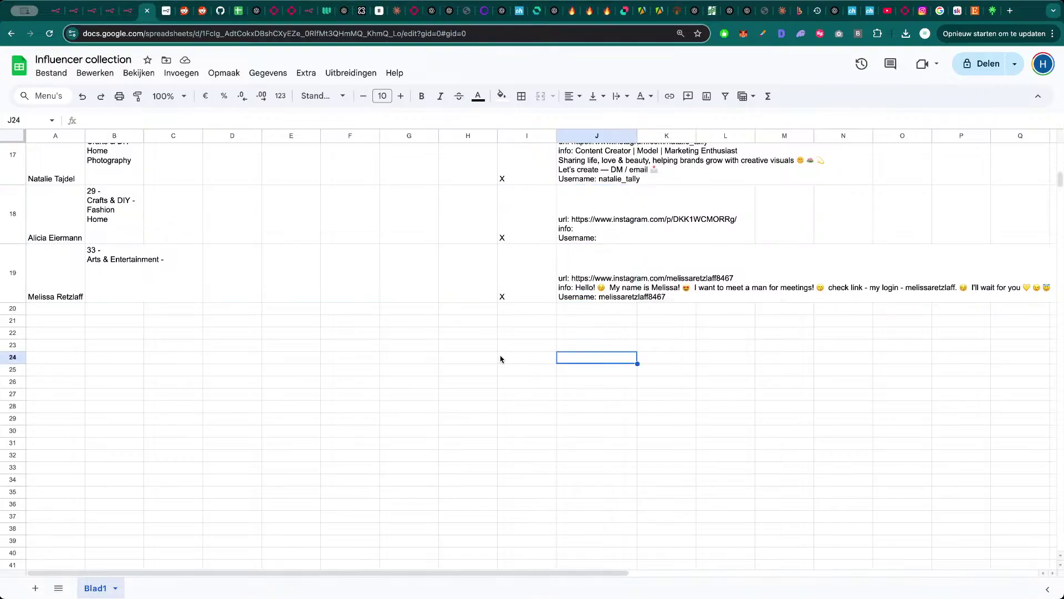
{"action": "left_click", "coordinate": [436, 358]}
{"action": "scroll", "coordinate": [437, 352], "scroll_direction": "up", "scroll_amount": 2}
{"action": "scroll", "coordinate": [403, 371], "scroll_direction": "up", "scroll_amount": 1}
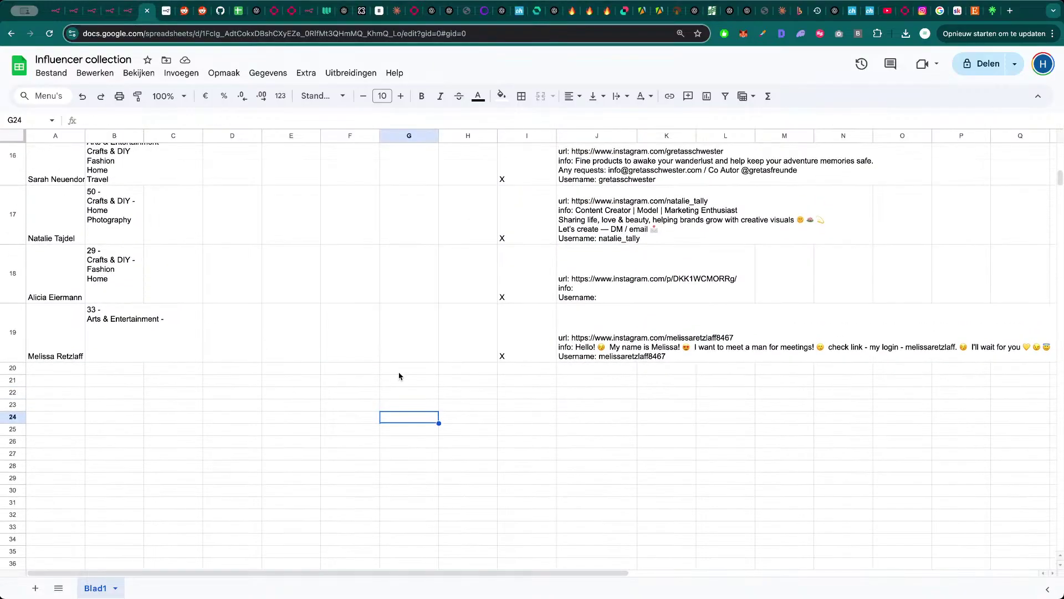
{"action": "scroll", "coordinate": [222, 426], "scroll_direction": "up", "scroll_amount": 1}
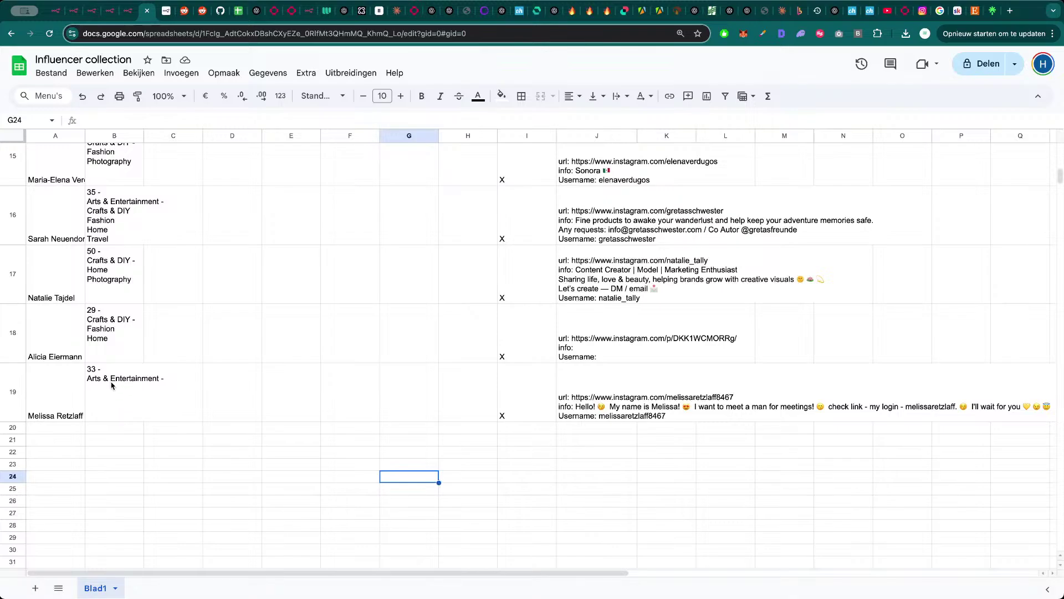
- Look over the Analyze Collab Accounts and Shopify workflows, briefly selecting all Shopify nodes
{"action": "left_click", "coordinate": [111, 8]}
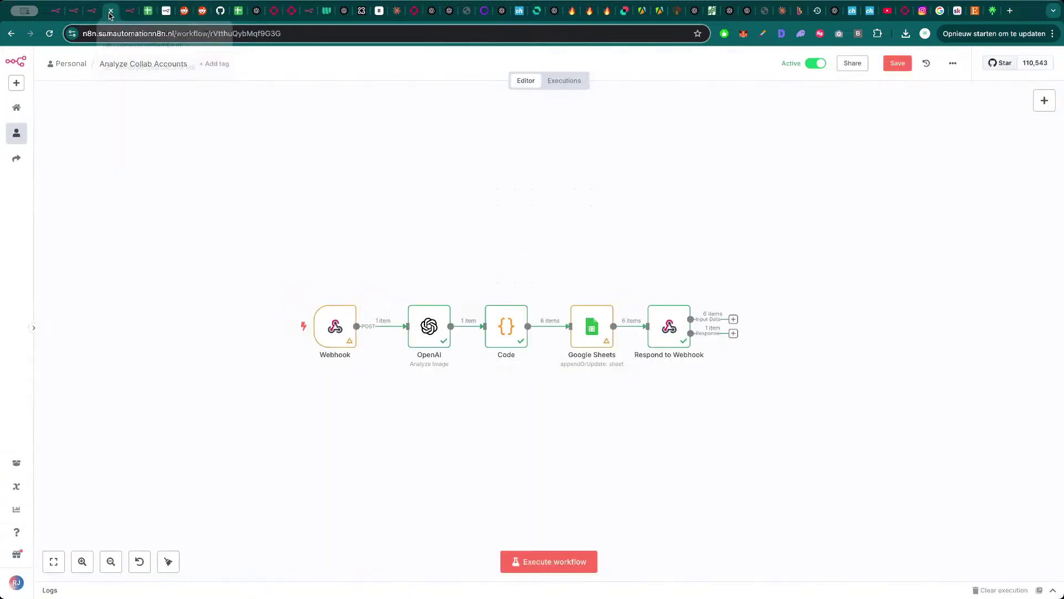
{"action": "key", "text": "ctrl+Tab"}
{"action": "key", "text": "ctrl+shift+Tab"}
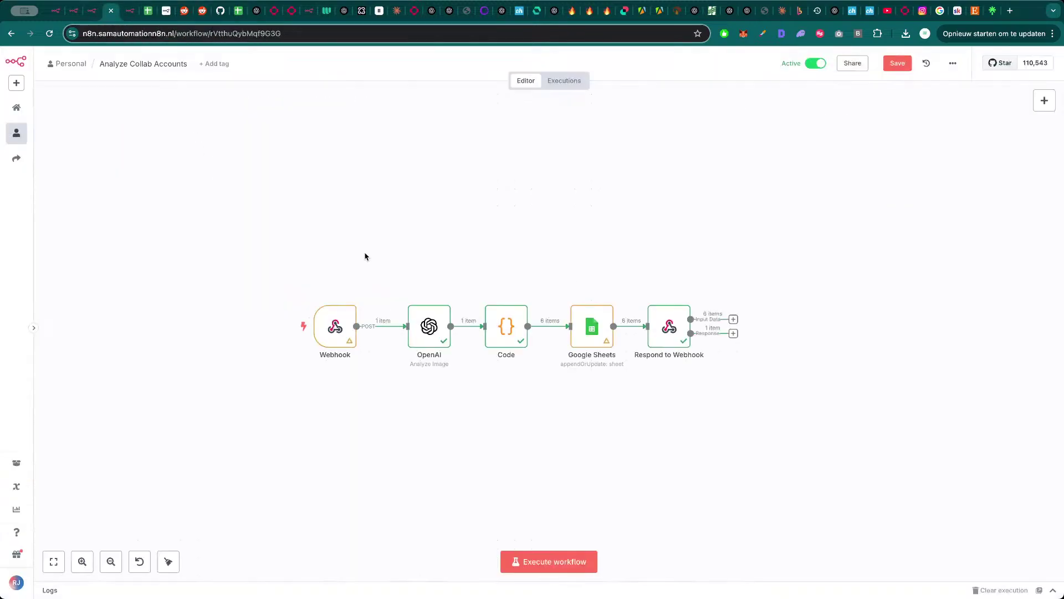
{"action": "key", "text": "ctrl+shift+Tab"}
{"action": "scroll", "coordinate": [443, 263], "scroll_direction": "down", "scroll_amount": 1}
{"action": "left_click_drag", "start_coordinate": [506, 247], "coordinate": [461, 262]}
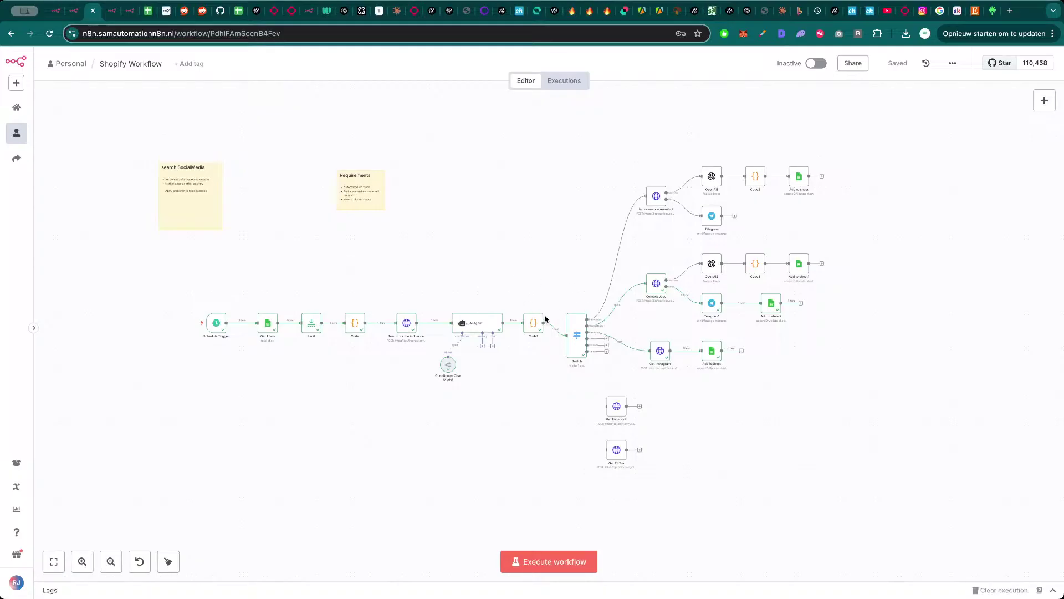
{"action": "left_click_drag", "start_coordinate": [893, 134], "coordinate": [85, 552]}
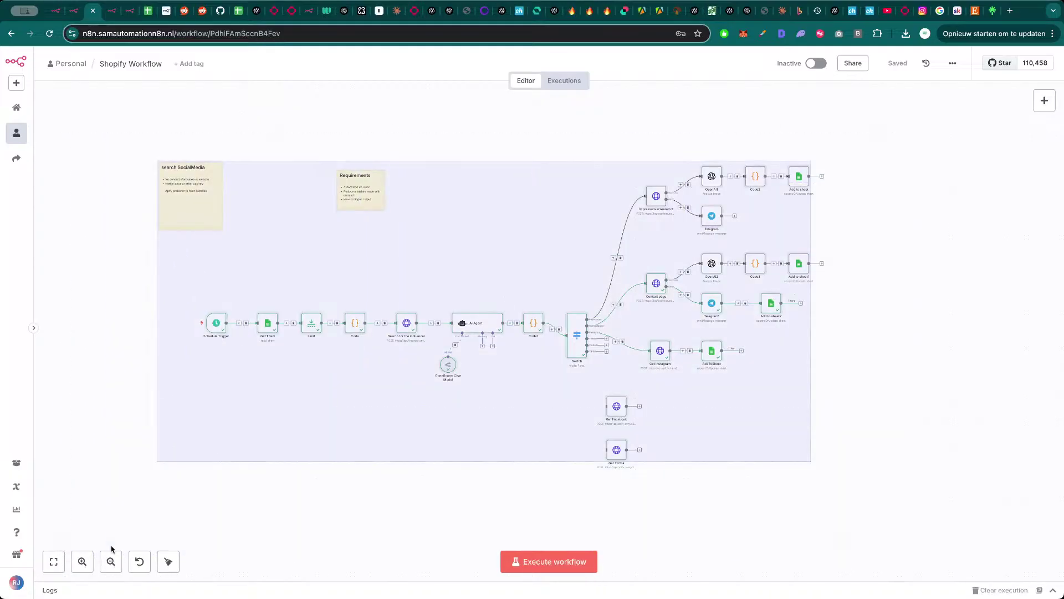
{"action": "left_click", "coordinate": [140, 499]}
{"action": "left_click_drag", "start_coordinate": [392, 481], "coordinate": [384, 420]}
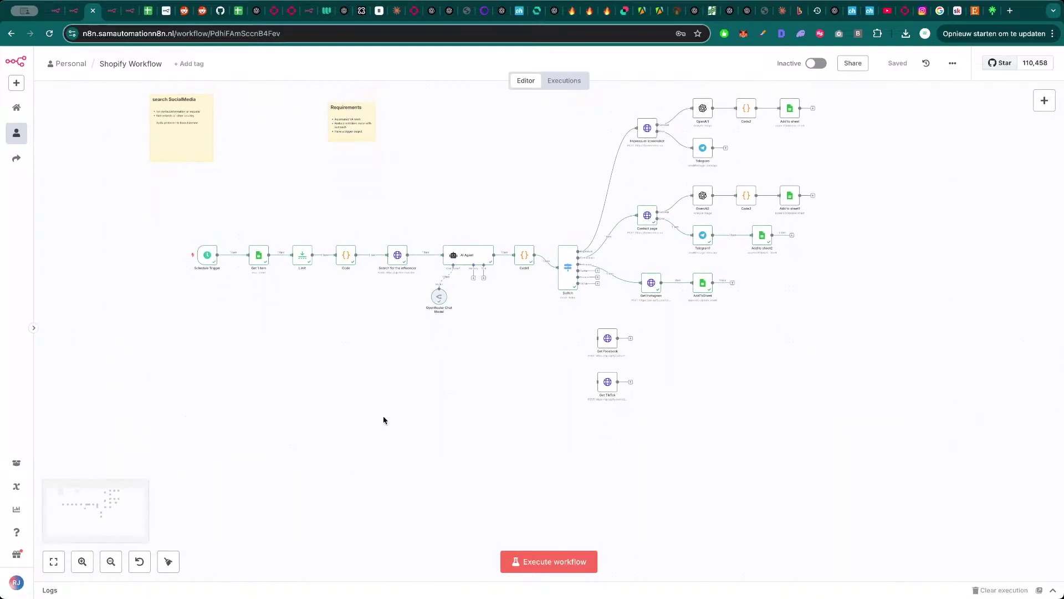
- Copy all five Analyze Collab Accounts nodes and return to the Shopify Workflow
{"action": "key", "text": "ctrl+Tab"}
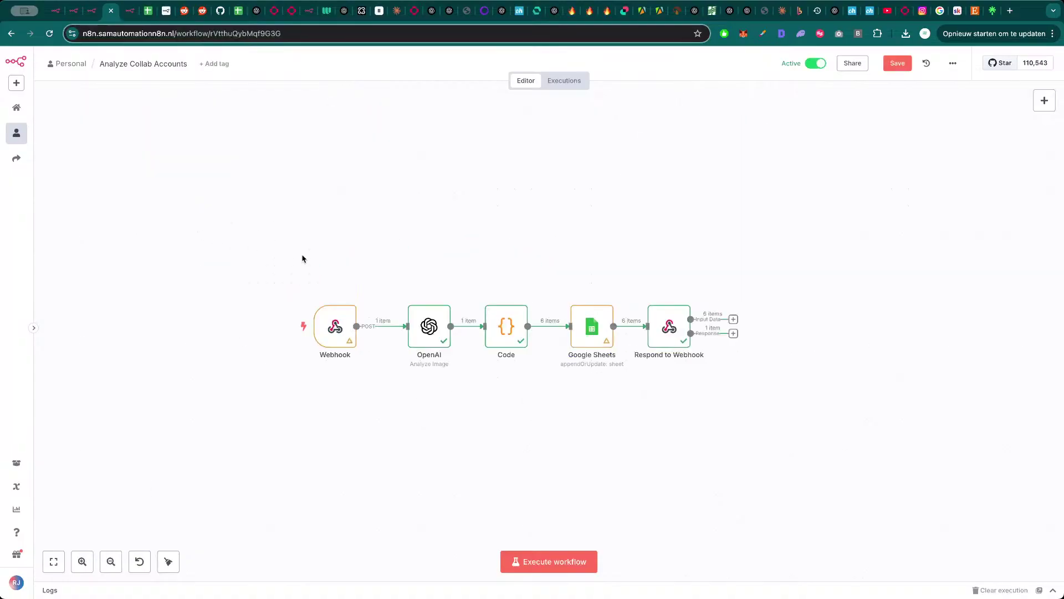
{"action": "left_click_drag", "start_coordinate": [224, 241], "coordinate": [817, 465]}
{"action": "key", "text": "ctrl+c"}
{"action": "left_click", "coordinate": [404, 418]}
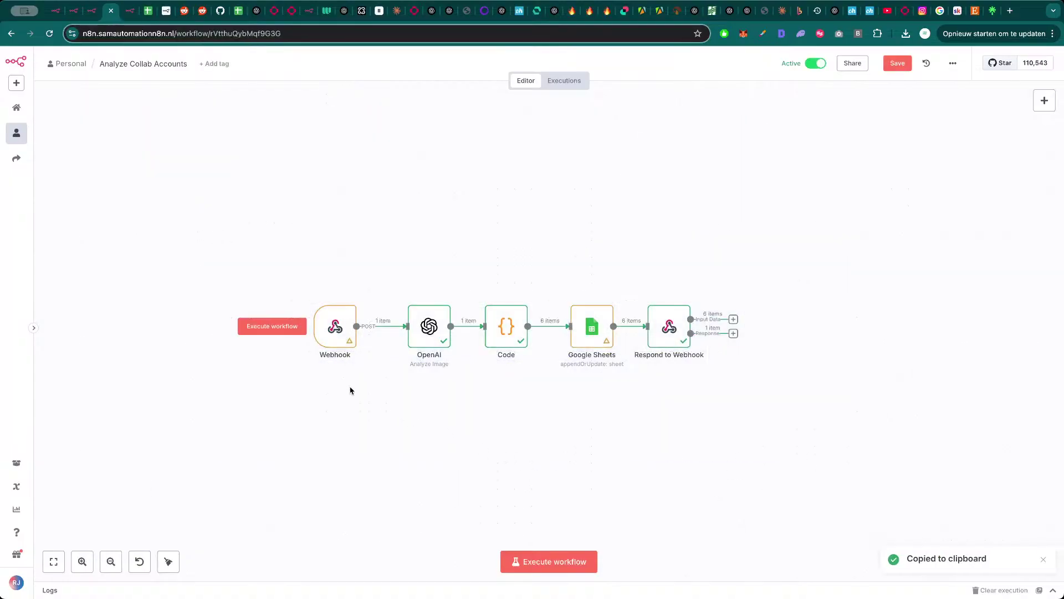
{"action": "key", "text": "ctrl+shift+Tab"}
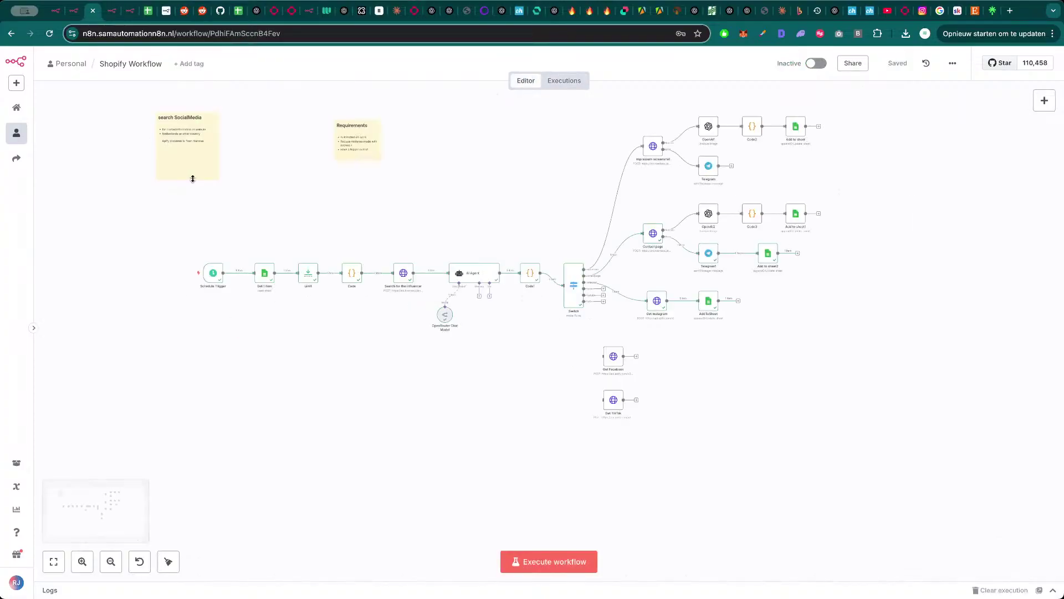
- Paste the five copied nodes into a new workflow and delete the OpenAI and Code nodes
{"action": "left_click", "coordinate": [16, 83]}
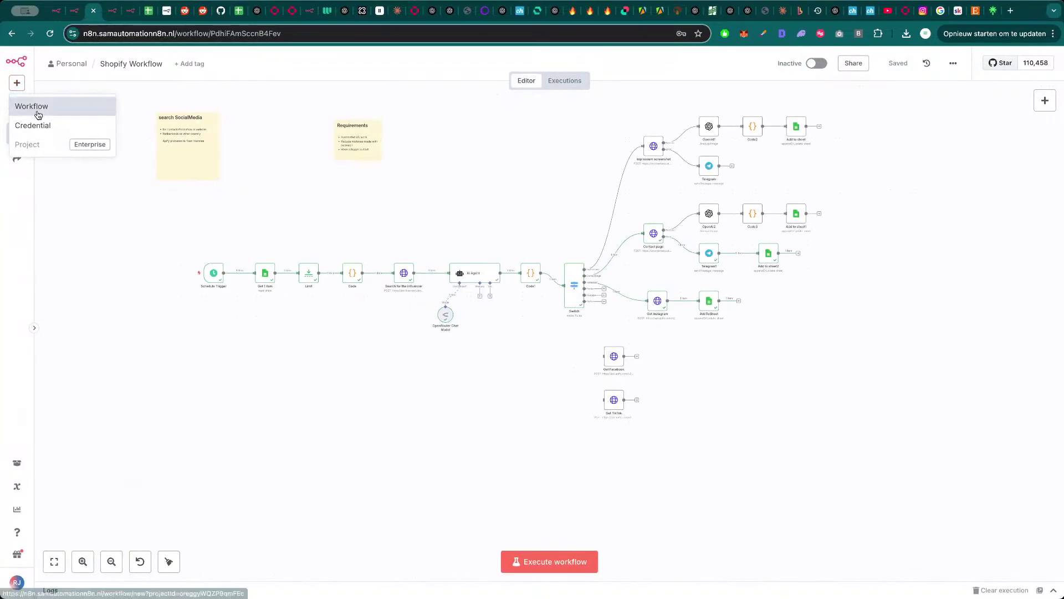
{"action": "middle_click", "coordinate": [34, 106]}
{"action": "key", "text": "ctrl+Tab"}
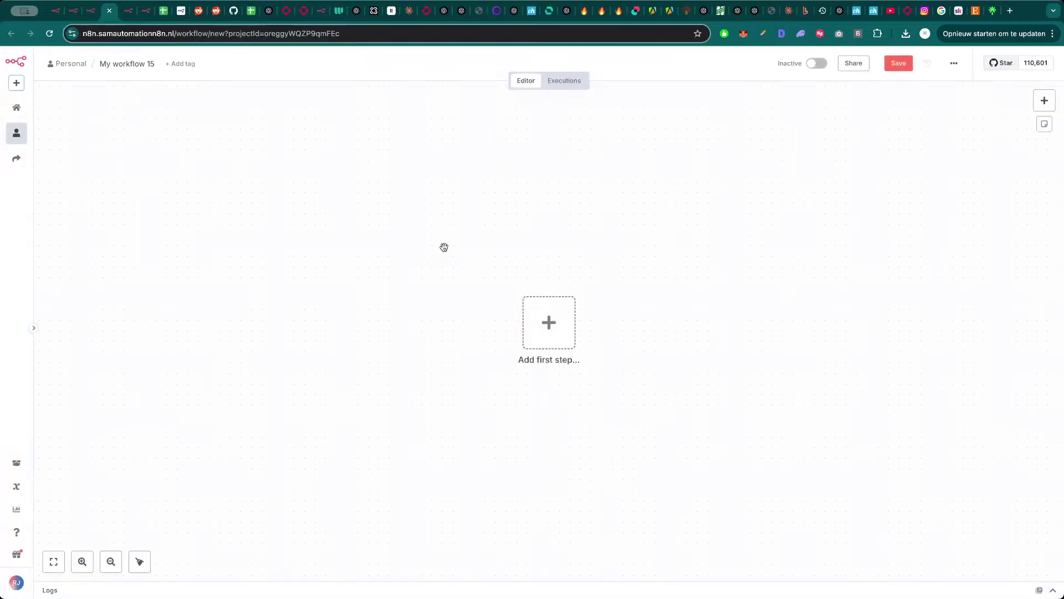
{"action": "key", "text": "super+v"}
{"action": "left_click_drag", "start_coordinate": [774, 235], "coordinate": [572, 194]}
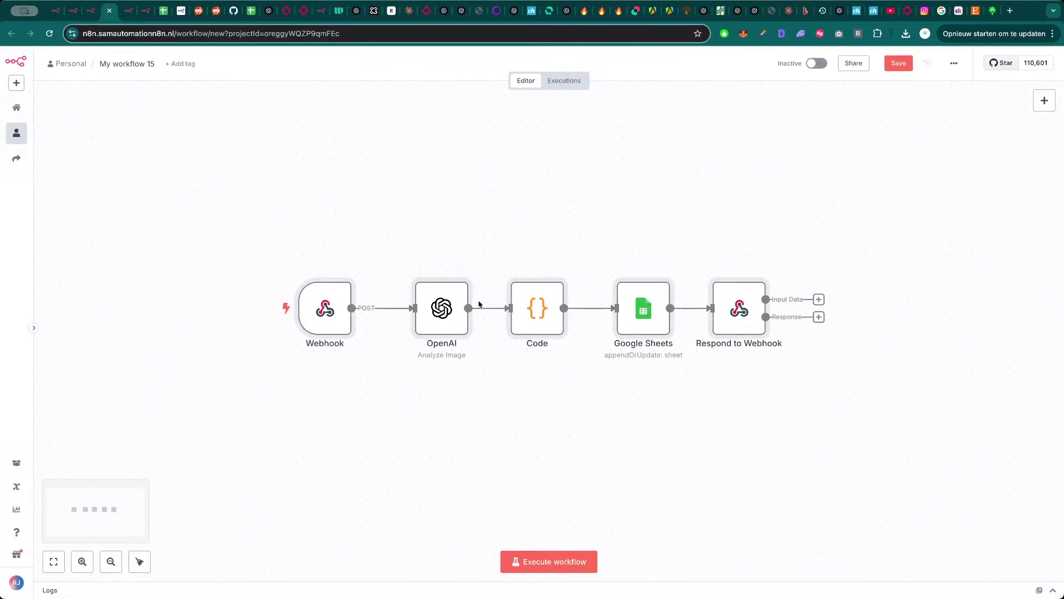
{"action": "left_click", "coordinate": [441, 310]}
{"action": "key", "text": "Delete"}
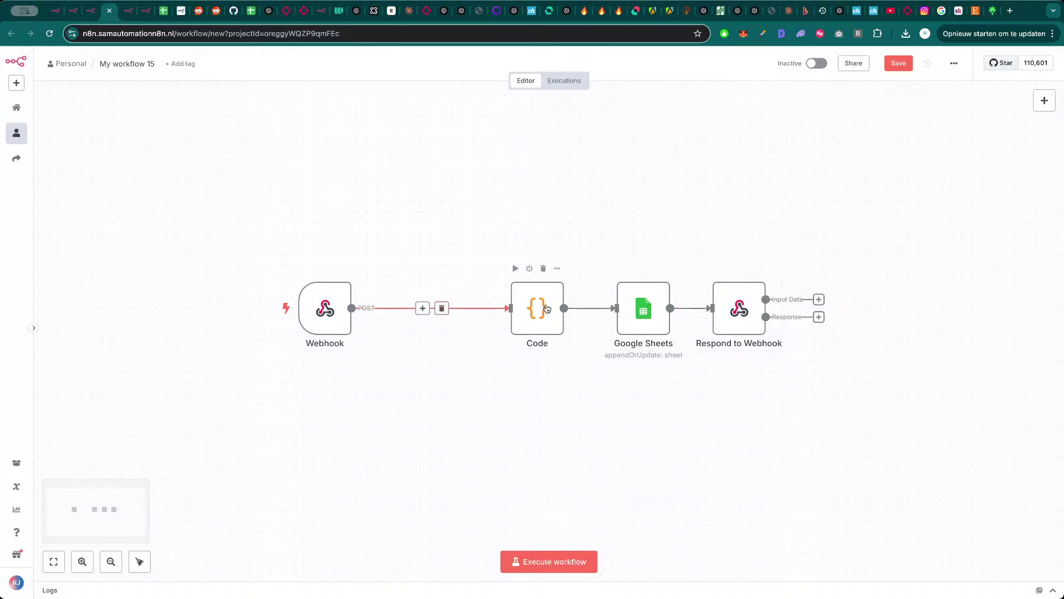
{"action": "left_click", "coordinate": [545, 311]}
{"action": "key", "text": "Delete"}
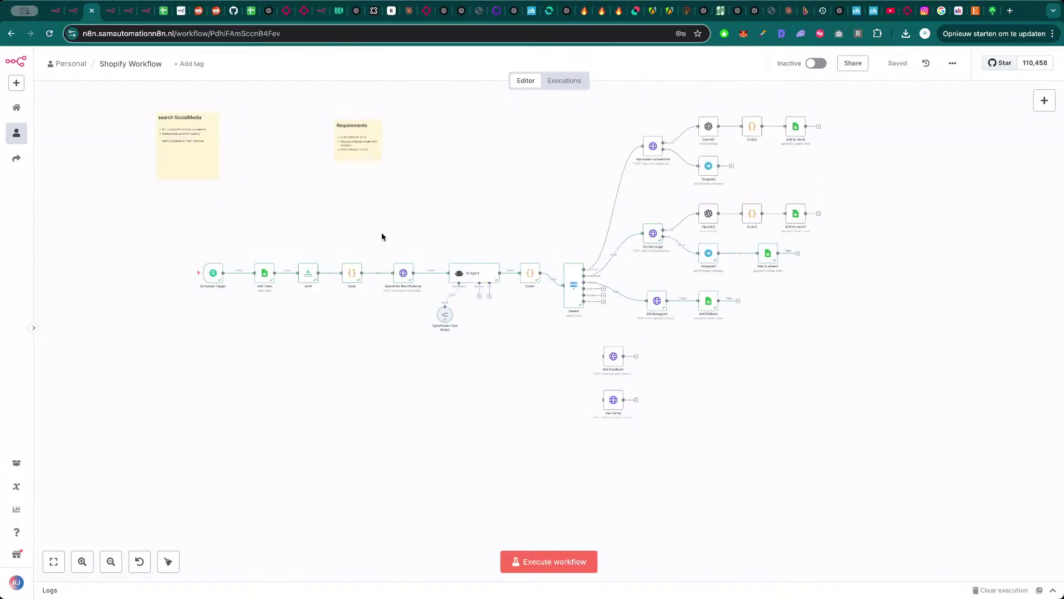
- Paste Get Instagram from the Shopify Workflow and wire it between Webhook and Google Sheets
{"action": "key", "text": "ctrl+c"}
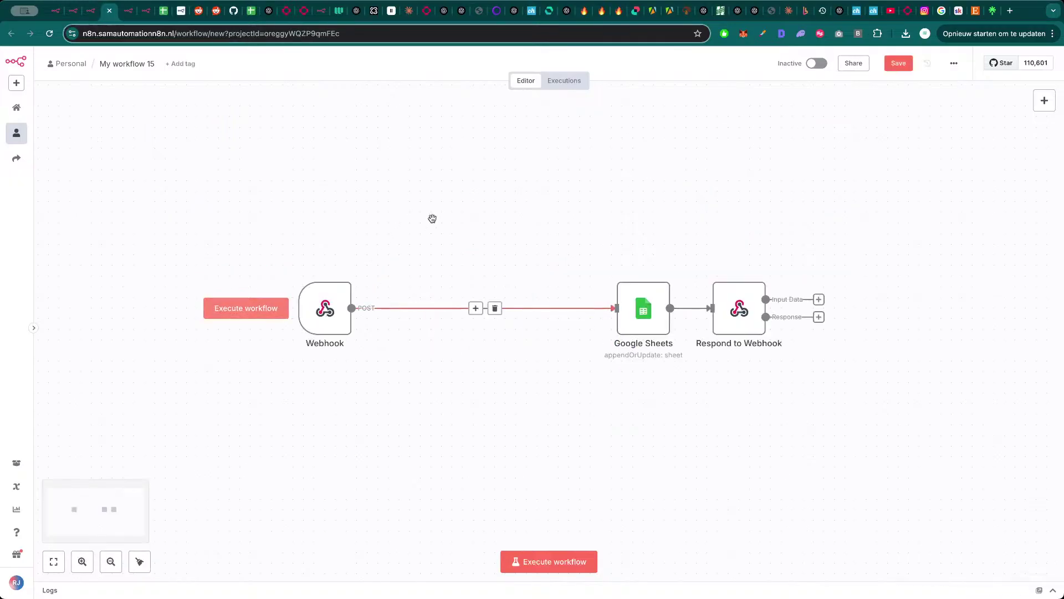
{"action": "key", "text": "ctrl+v"}
{"action": "left_click_drag", "start_coordinate": [423, 248], "coordinate": [476, 247]}
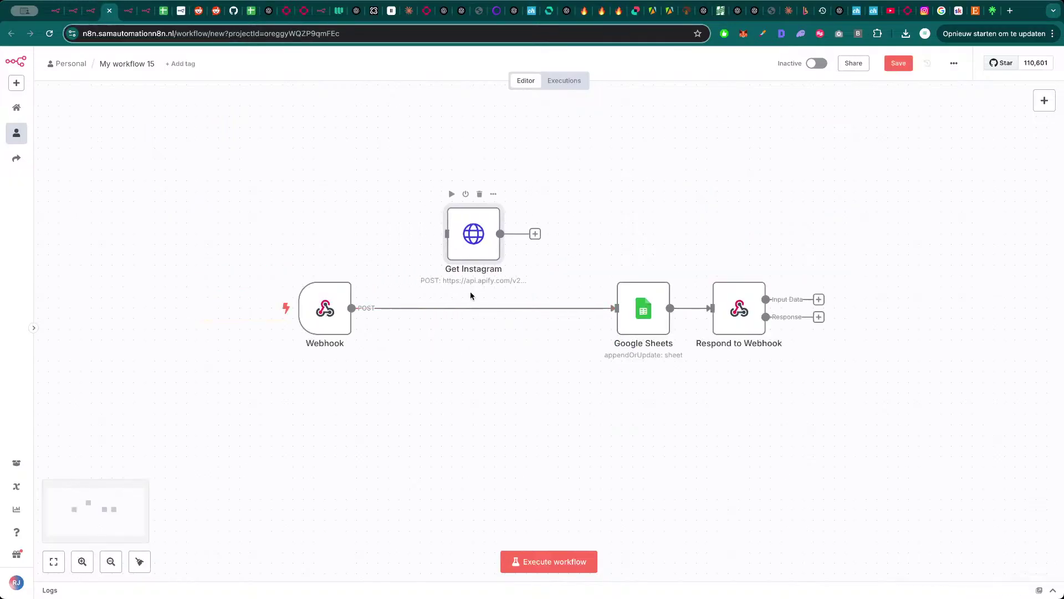
{"action": "left_click", "coordinate": [495, 308]}
{"action": "left_click_drag", "start_coordinate": [387, 308], "coordinate": [441, 315]}
{"action": "left_click_drag", "start_coordinate": [510, 311], "coordinate": [617, 308]}
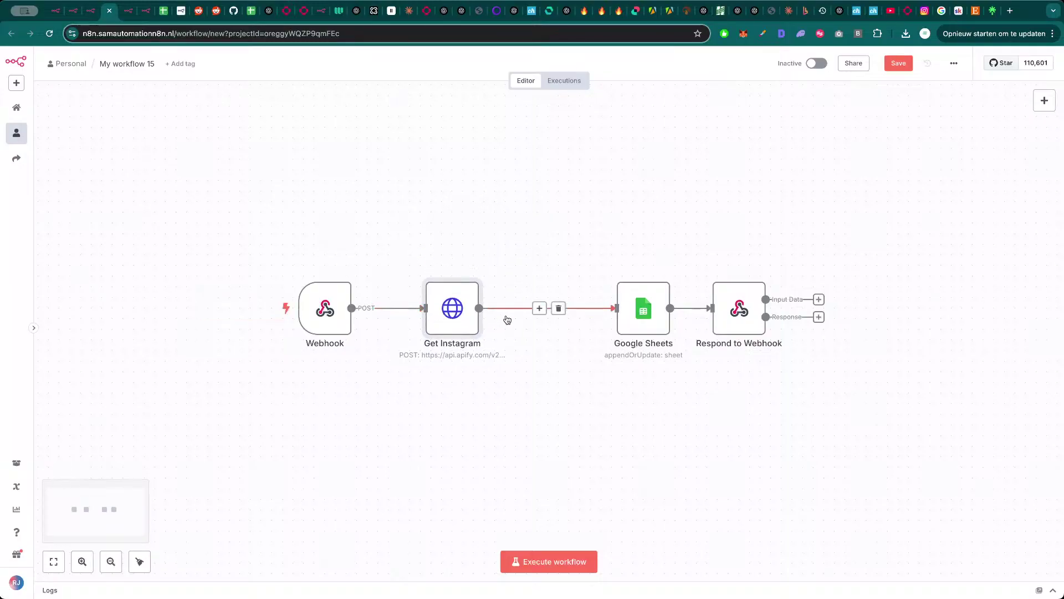
{"action": "left_click_drag", "start_coordinate": [465, 317], "coordinate": [497, 318]}
- Copy the Webhook node's production URL
{"action": "double_click", "coordinate": [340, 317]}
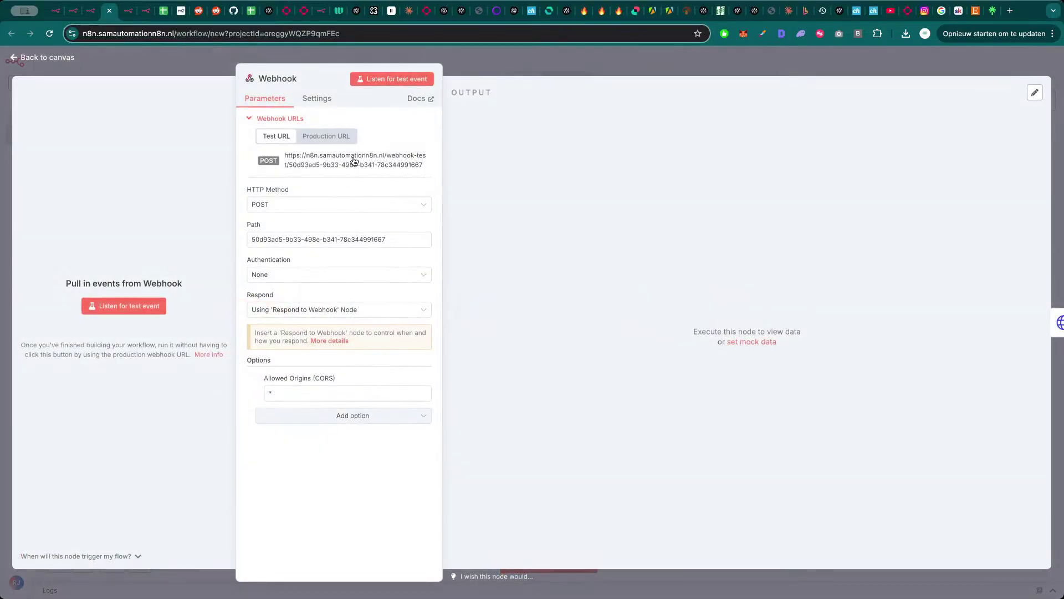
{"action": "left_click", "coordinate": [326, 135]}
{"action": "left_click", "coordinate": [355, 160]}
{"action": "key", "text": "Escape"}
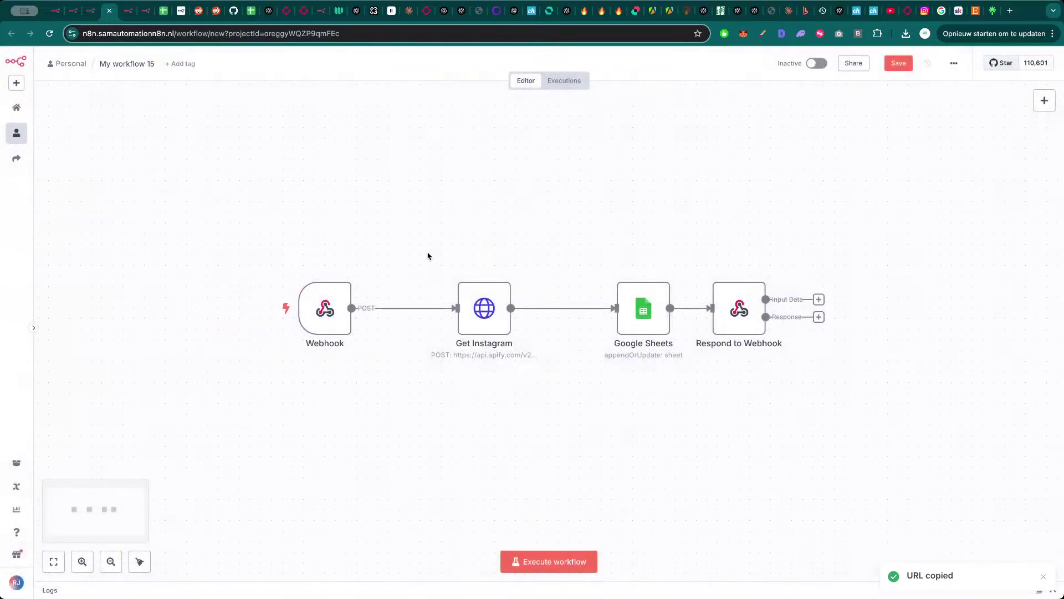
- Inspect Get Instagram's settings and shift the Webhook node further left
{"action": "left_click_drag", "start_coordinate": [332, 320], "coordinate": [310, 320]}
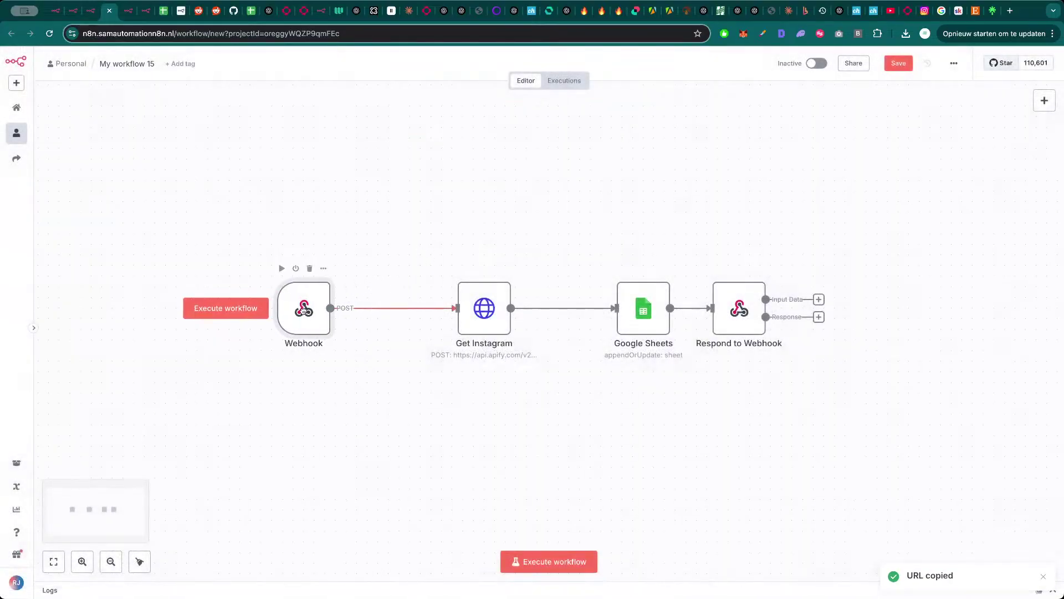
{"action": "double_click", "coordinate": [486, 314]}
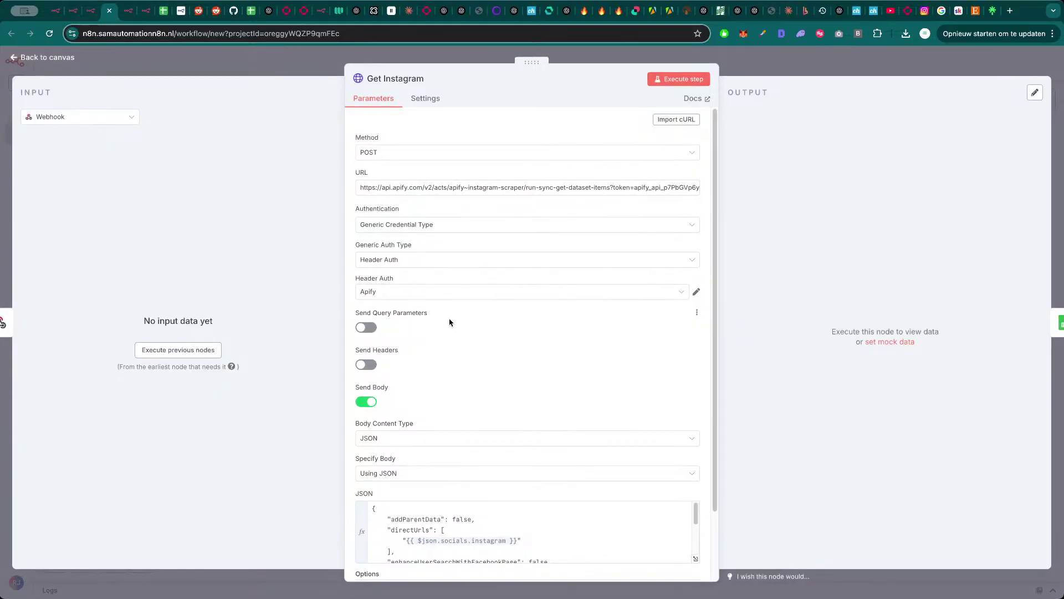
{"action": "scroll", "coordinate": [493, 416], "scroll_direction": "down", "scroll_amount": 1}
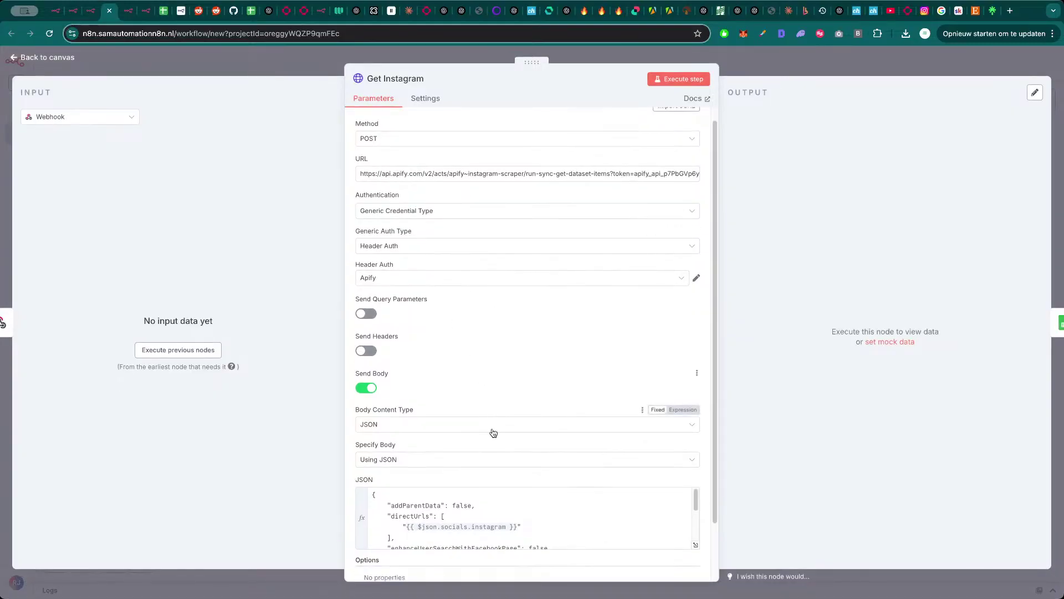
{"action": "left_click", "coordinate": [763, 75]}
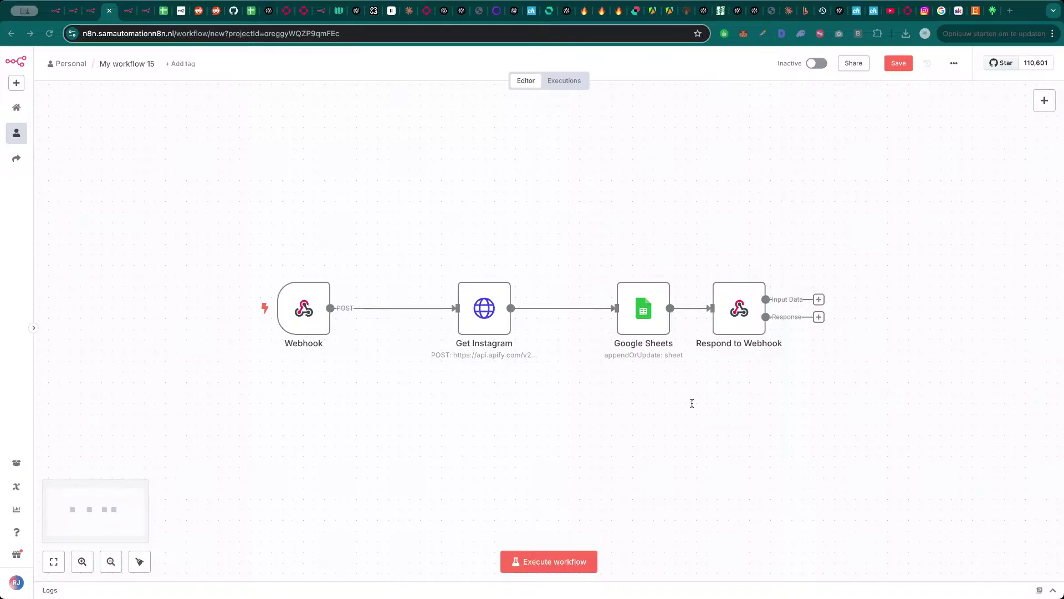
{"action": "mouse_move", "coordinate": [299, 312]}
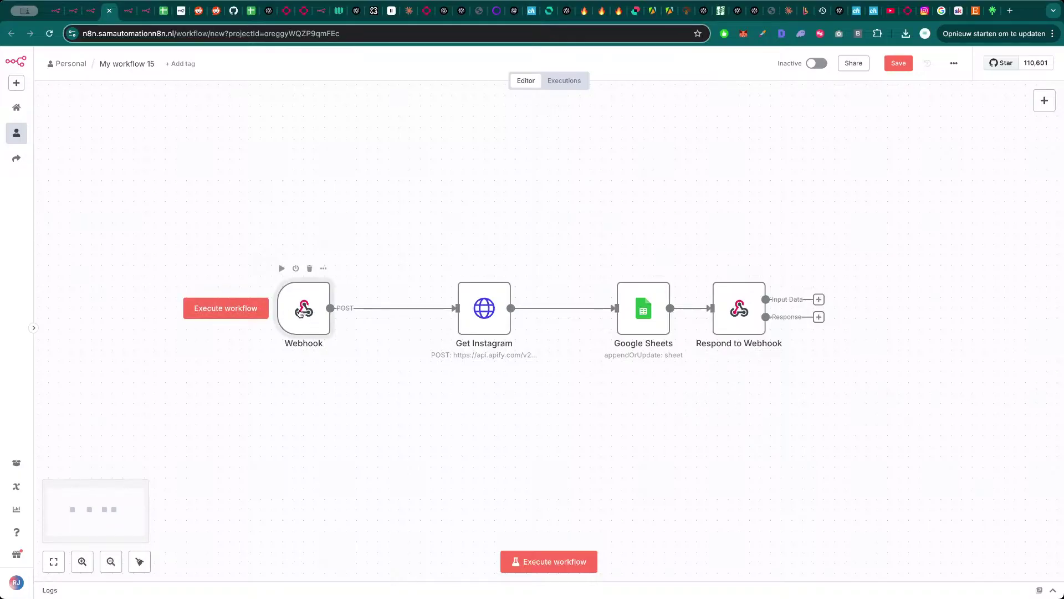
{"action": "left_click_drag", "start_coordinate": [301, 312], "coordinate": [259, 312]}
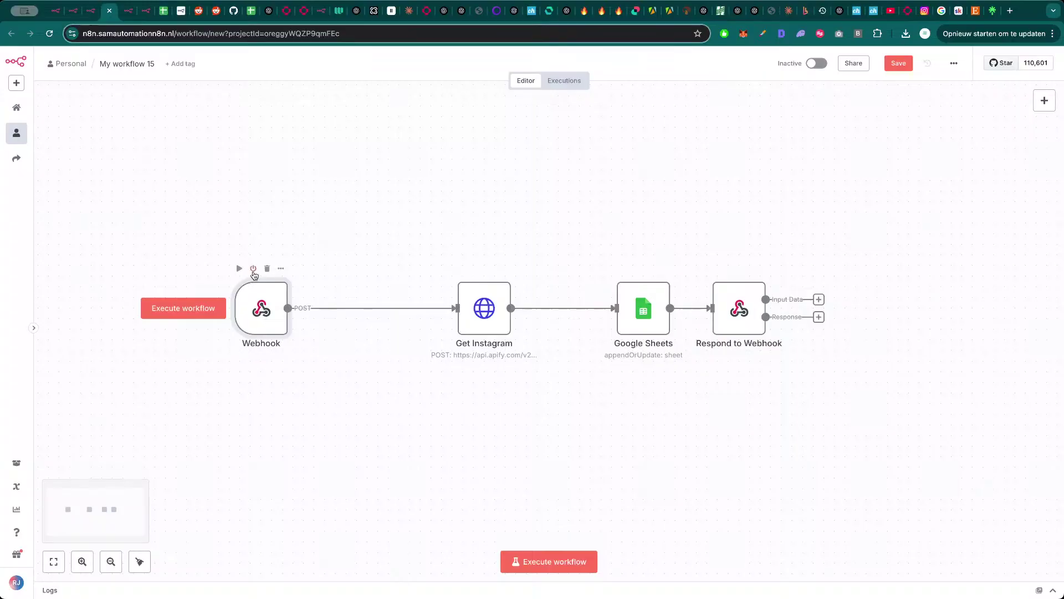
- Deactivate the Webhook and add an n8n Form 'On form submission' trigger
{"action": "left_click", "coordinate": [253, 268]}
{"action": "key", "text": "Tab"}
{"action": "type", "text": "form"}
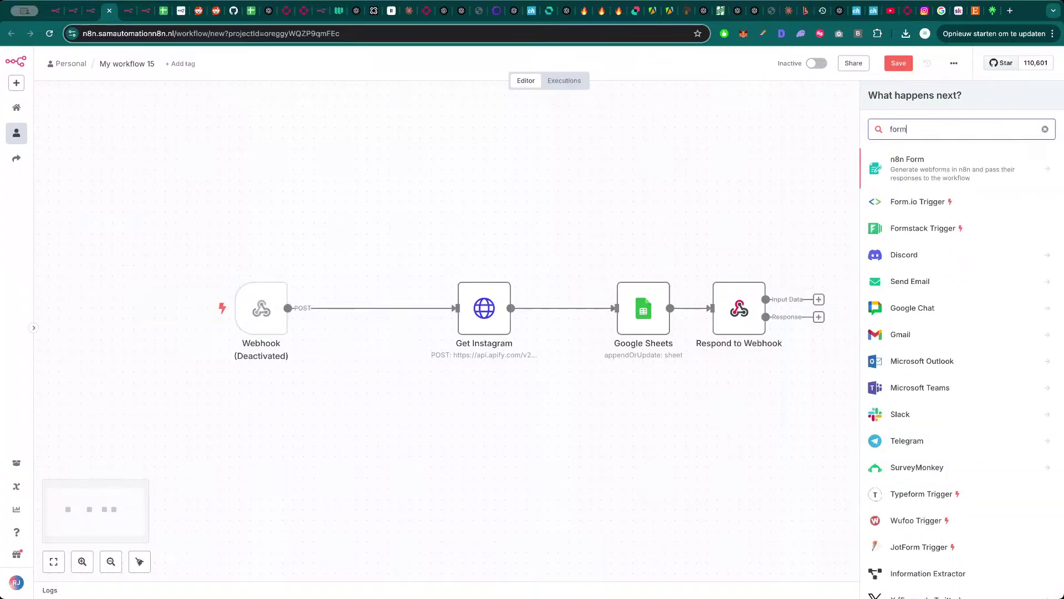
{"action": "key", "text": "Return"}
{"action": "left_click", "coordinate": [887, 232]}
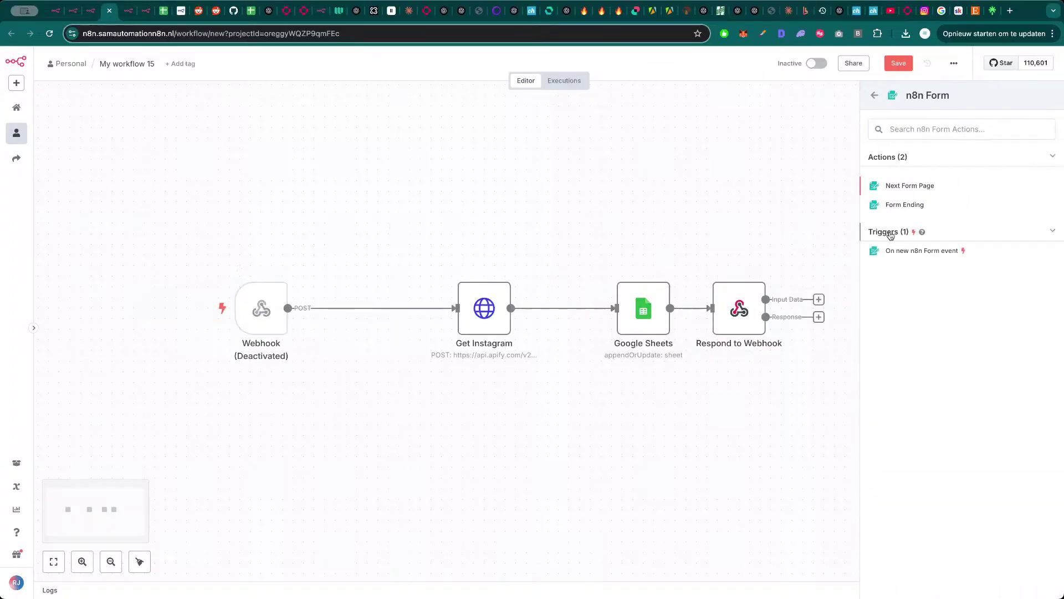
{"action": "left_click", "coordinate": [898, 250]}
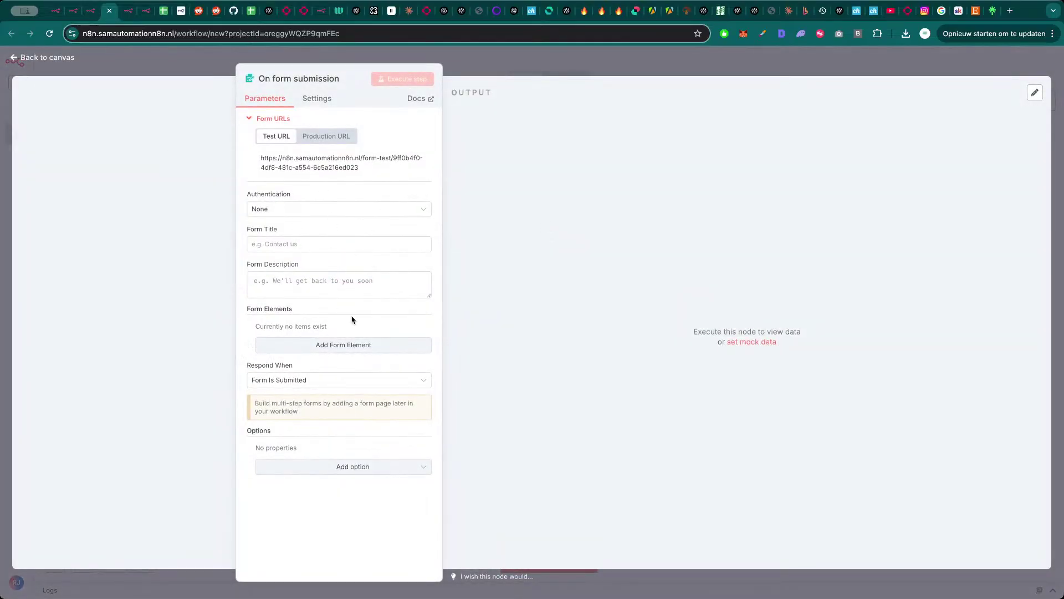
- Title the form 'Enter the Instagram URL', add a required 'Instagram URL' field, and connect it to Get Instagram
{"action": "left_click", "coordinate": [299, 244]}
{"action": "type", "text": "Enter the Instagram URL"}
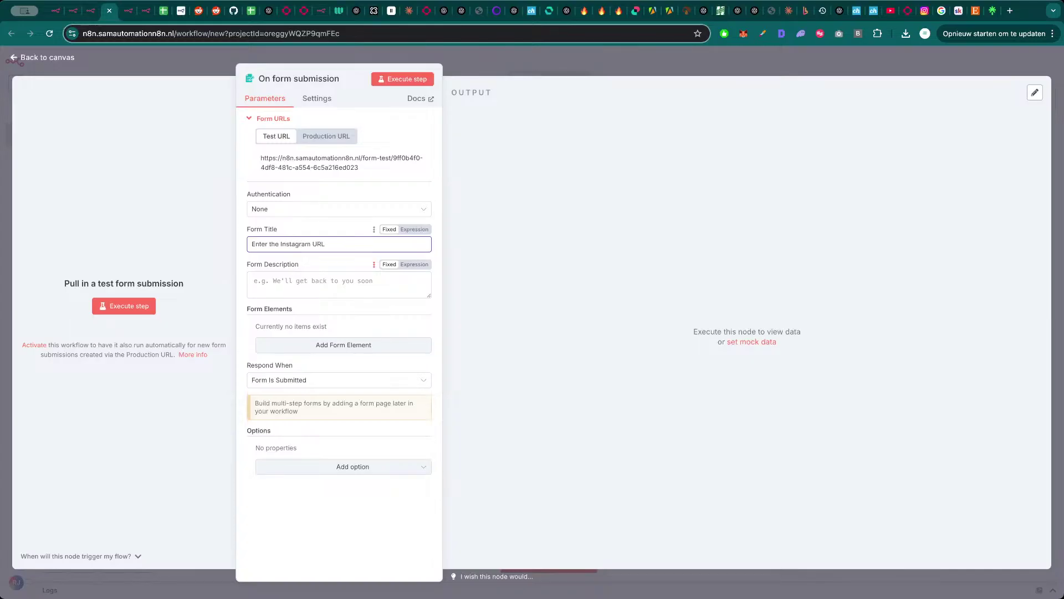
{"action": "left_click", "coordinate": [334, 283]}
{"action": "left_click", "coordinate": [347, 345]}
{"action": "left_click", "coordinate": [308, 341]}
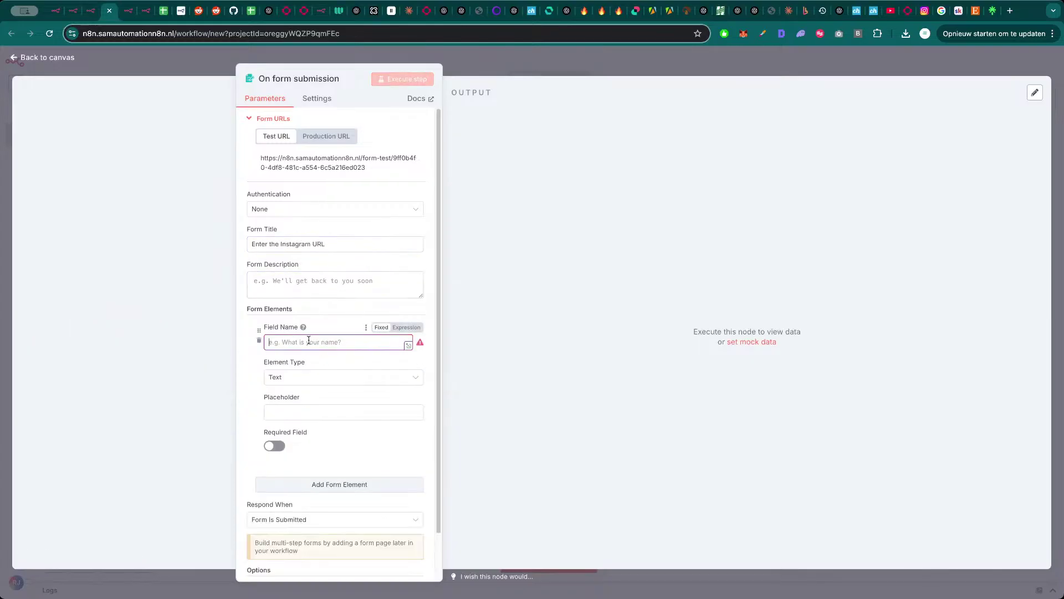
{"action": "type", "text": "Instagram URL"}
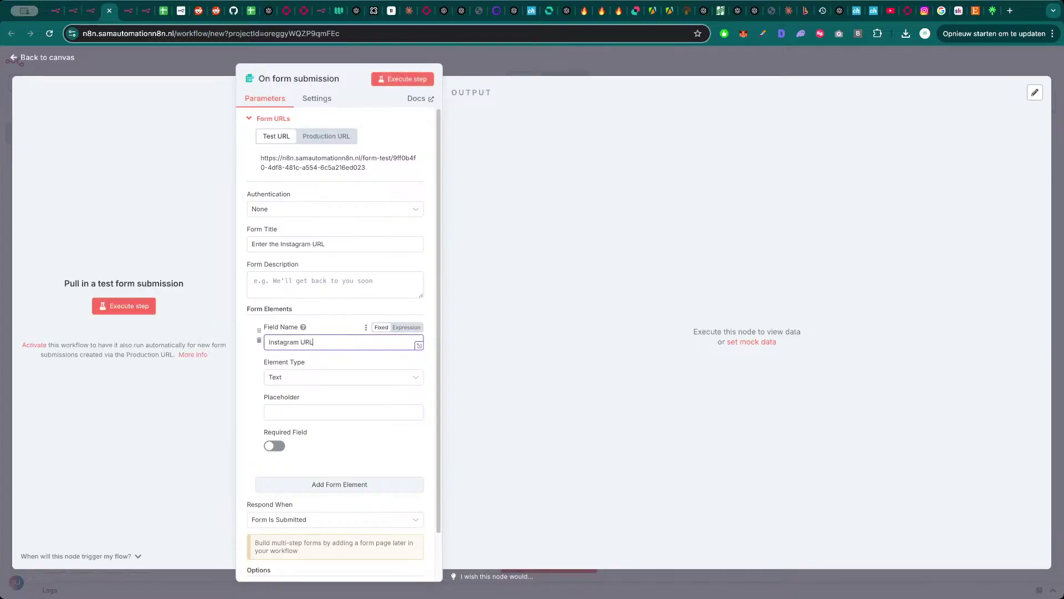
{"action": "key", "text": "Tab"}
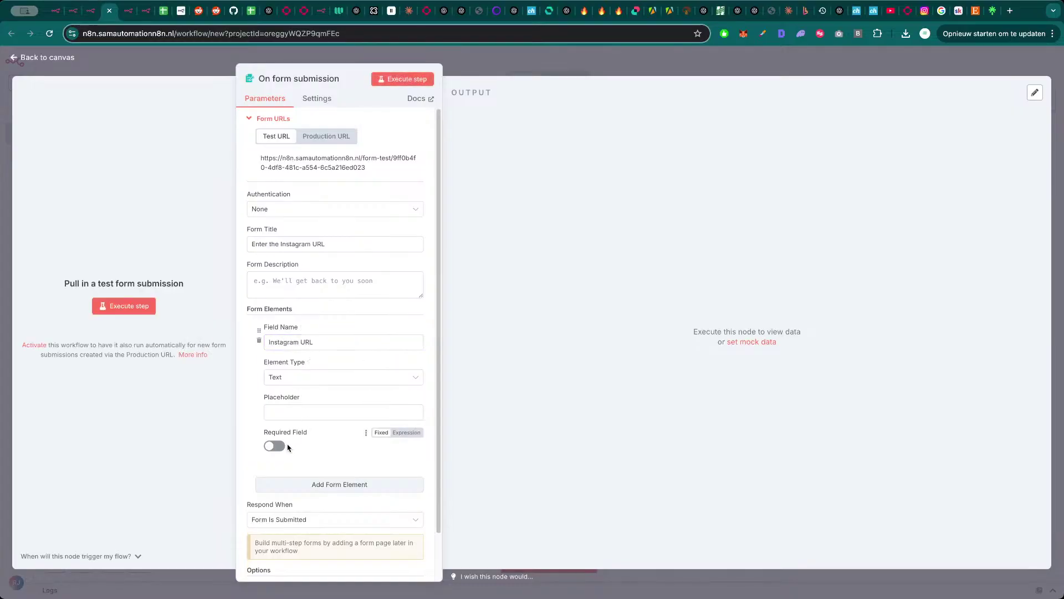
{"action": "left_click", "coordinate": [280, 446]}
{"action": "left_click", "coordinate": [517, 74]}
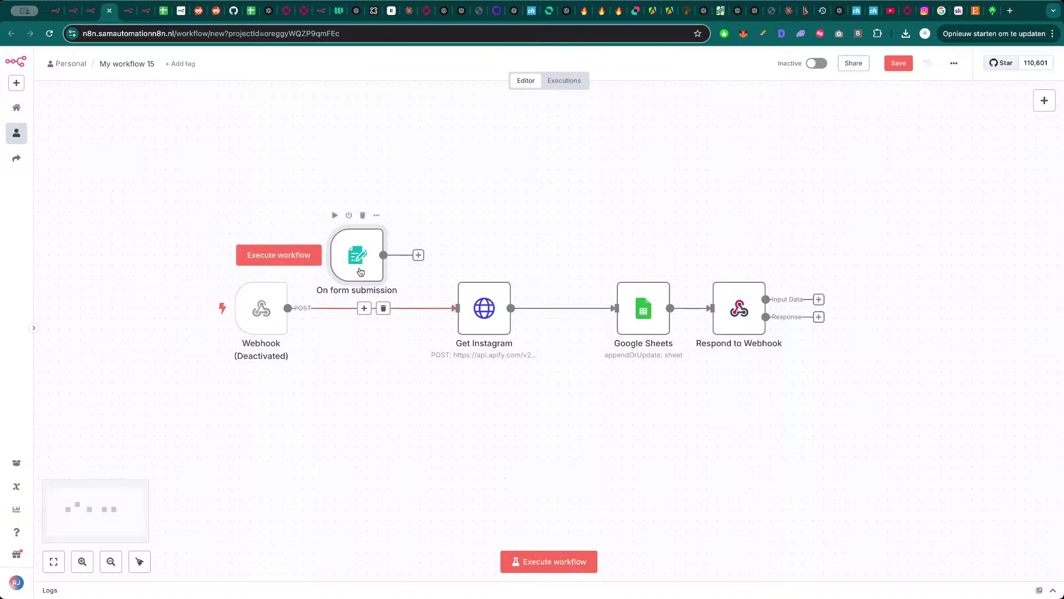
{"action": "left_click_drag", "start_coordinate": [384, 255], "coordinate": [456, 308]}
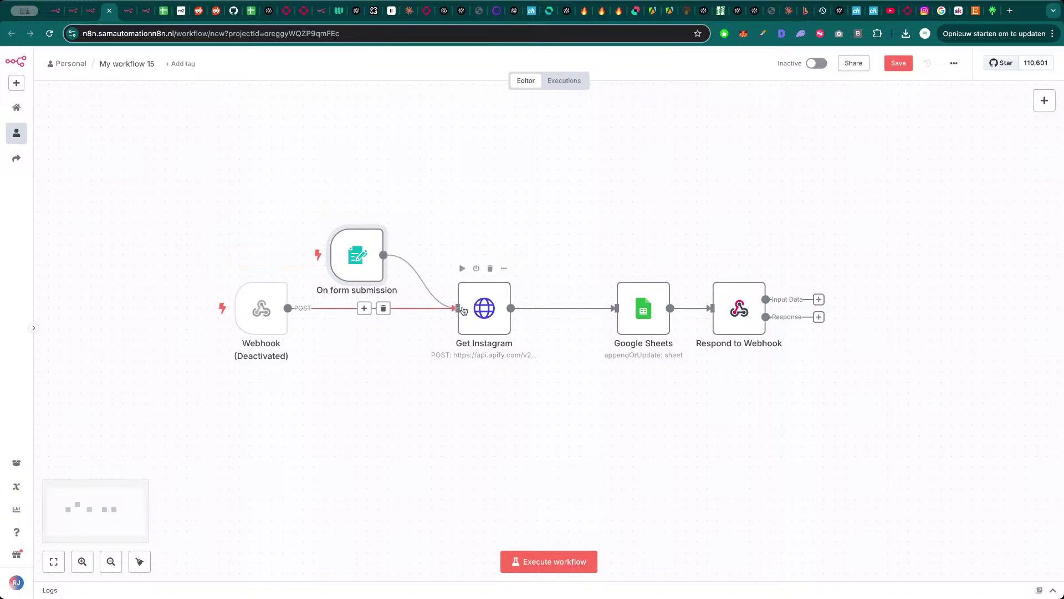
- Deactivate Respond to Webhook and Google Sheets, then test-run the form trigger step
{"action": "left_click", "coordinate": [554, 563]}
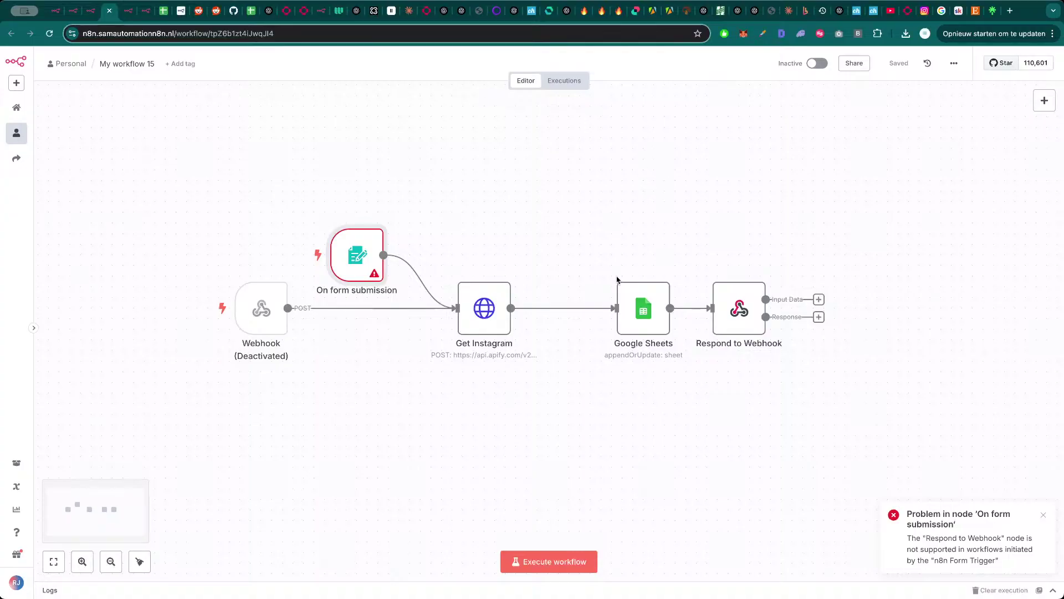
{"action": "left_click", "coordinate": [731, 269]}
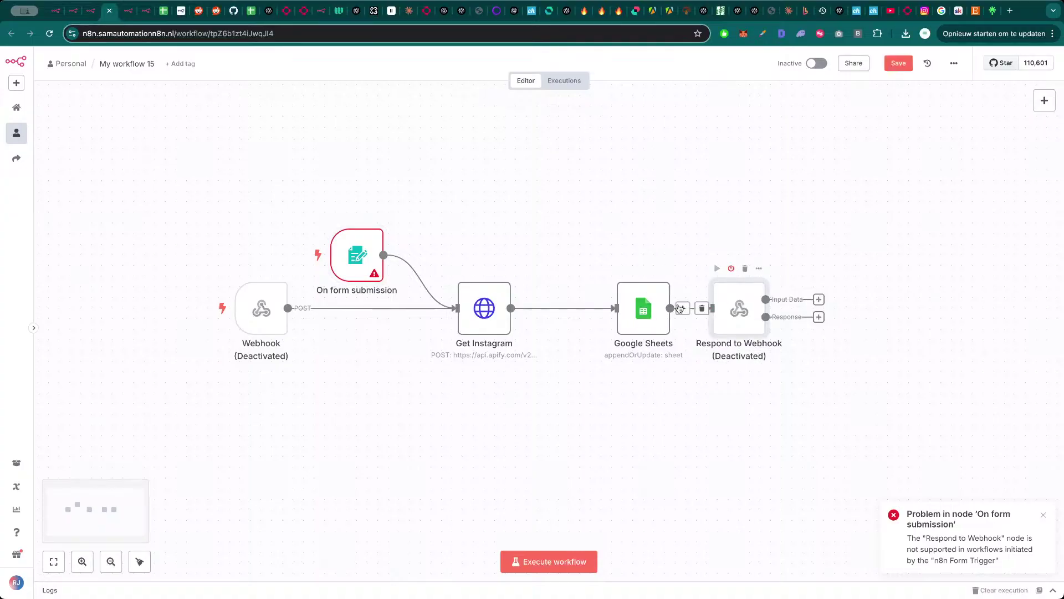
{"action": "left_click", "coordinate": [636, 268]}
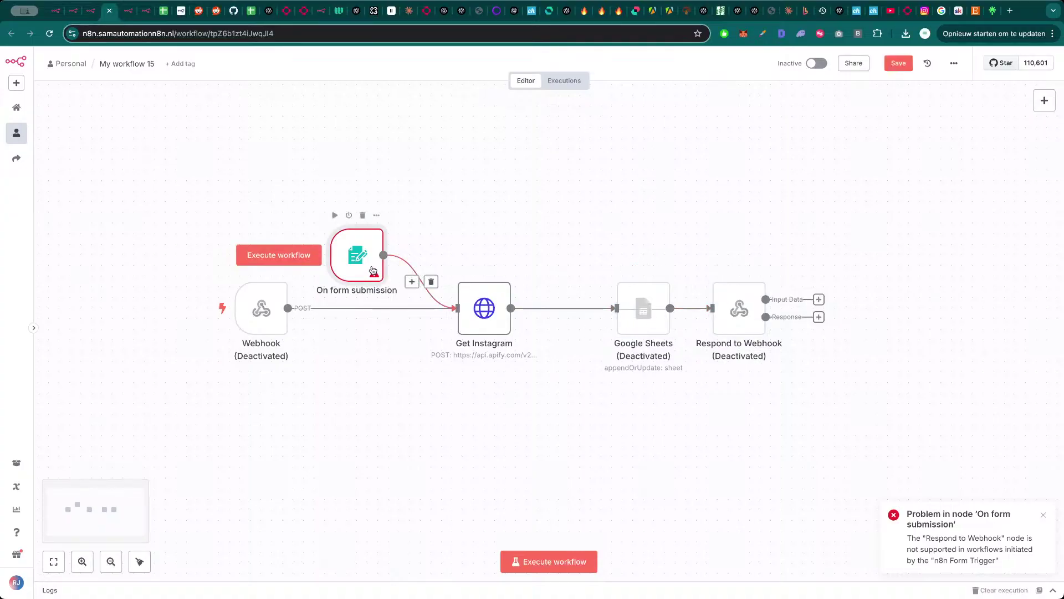
{"action": "double_click", "coordinate": [357, 256]}
{"action": "left_click", "coordinate": [403, 82]}
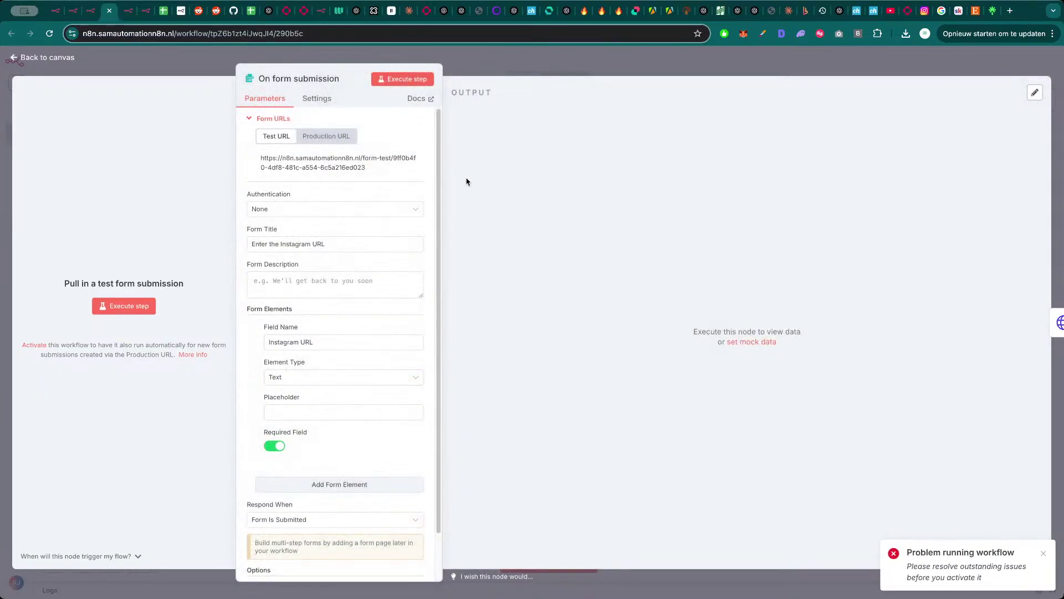
{"action": "left_click", "coordinate": [566, 72]}
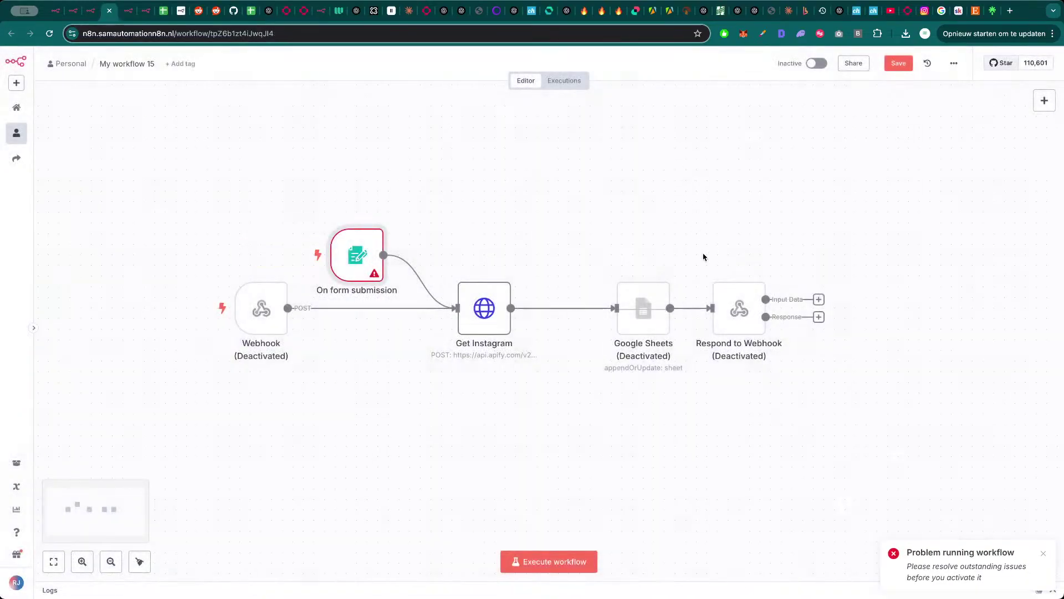
- Move the form trigger up, delete Respond to Webhook, and execute the workflow for a test submission
{"action": "left_click_drag", "start_coordinate": [358, 255], "coordinate": [348, 181]}
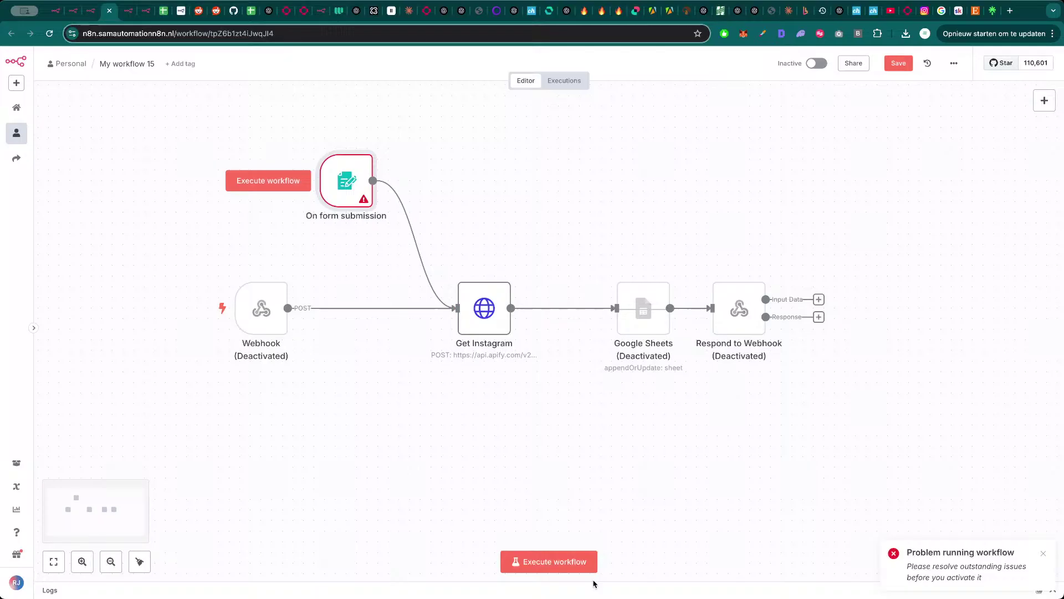
{"action": "left_click", "coordinate": [551, 561]}
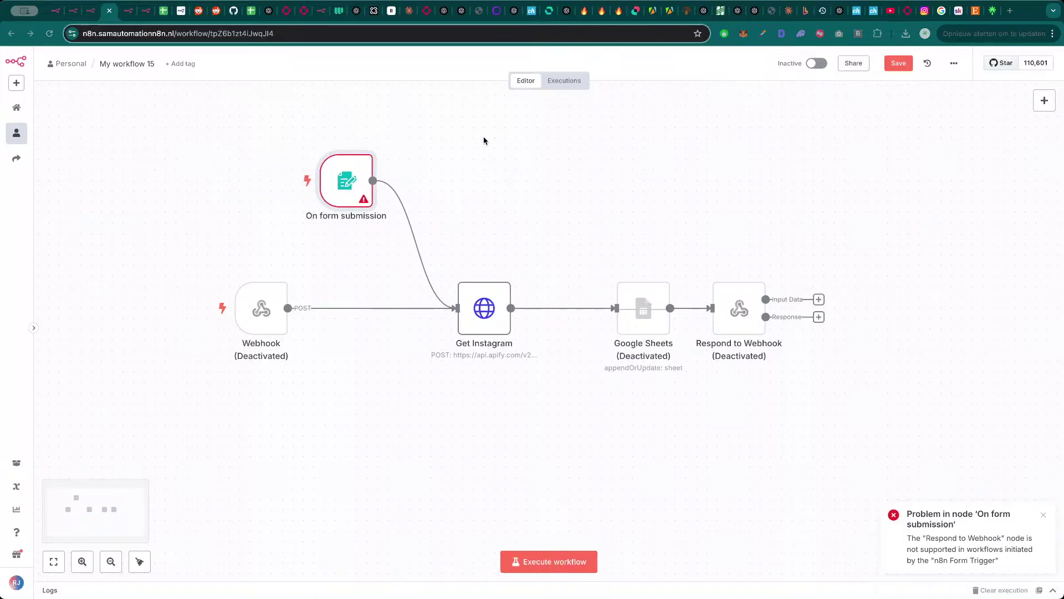
{"action": "left_click", "coordinate": [745, 271]}
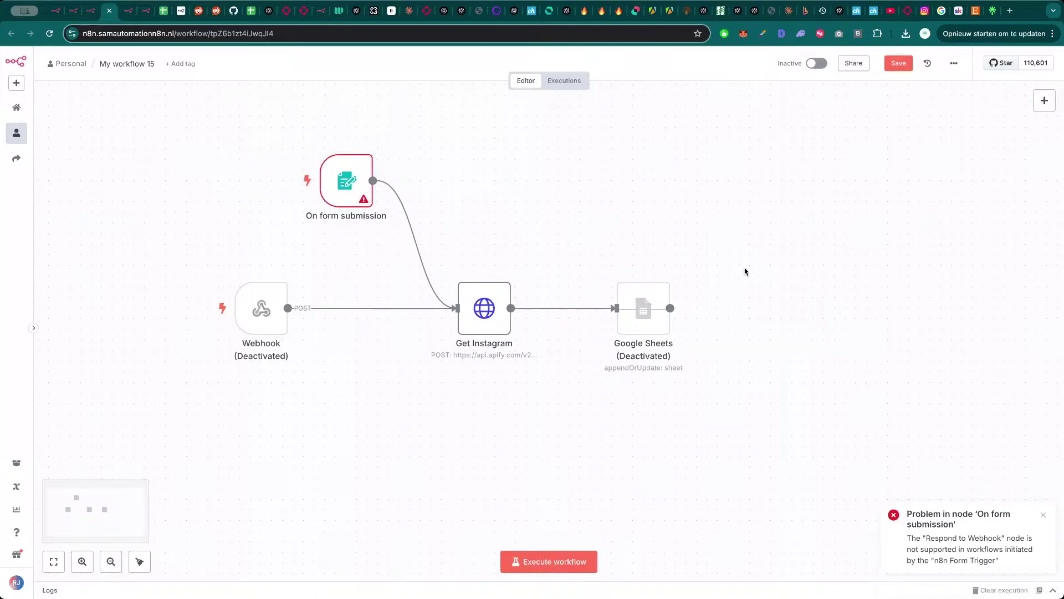
{"action": "left_click", "coordinate": [565, 561]}
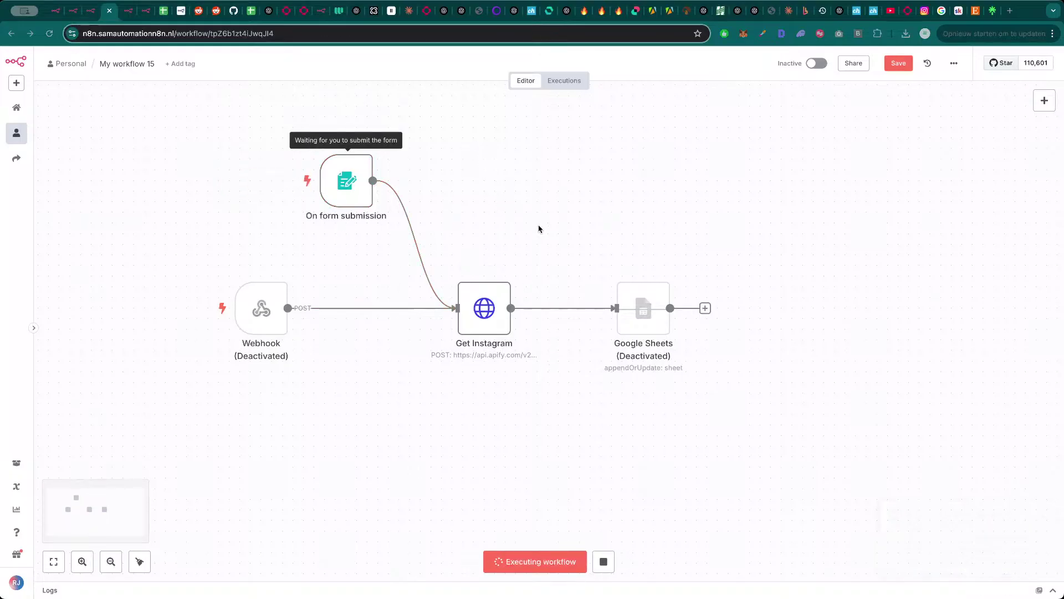
- Replace Get Instagram's directUrls expression with the form's Instagram URL field and execute the step
{"action": "double_click", "coordinate": [483, 310]}
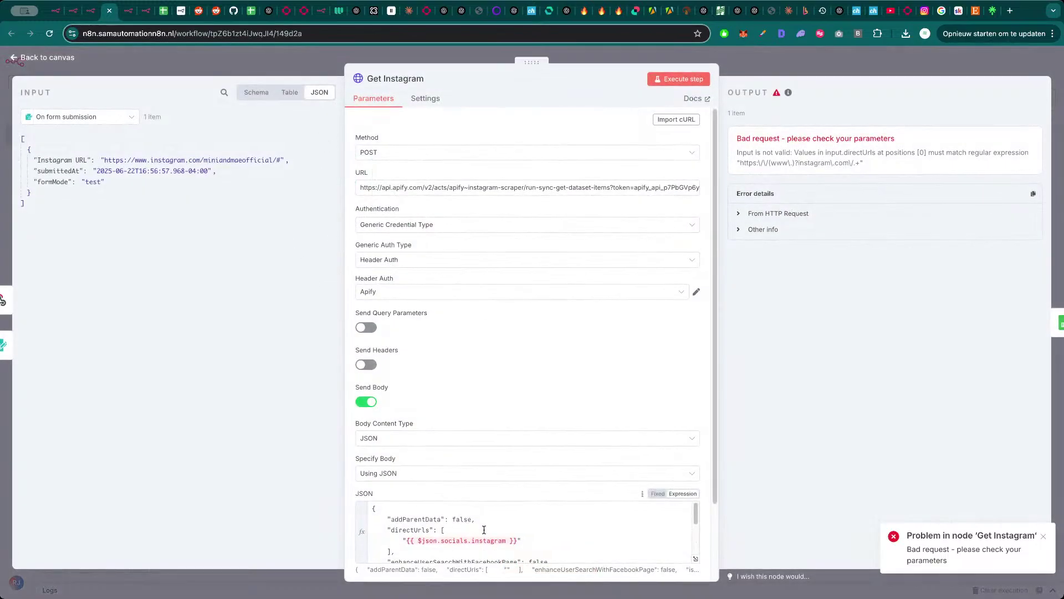
{"action": "left_click_drag", "start_coordinate": [514, 542], "coordinate": [415, 539]}
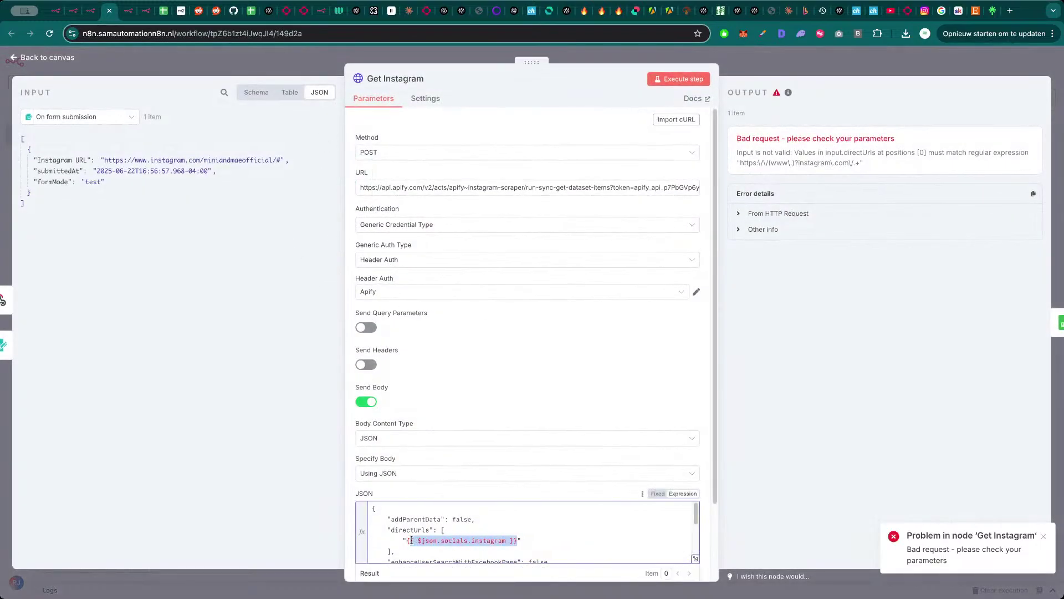
{"action": "type", "text": "==="}
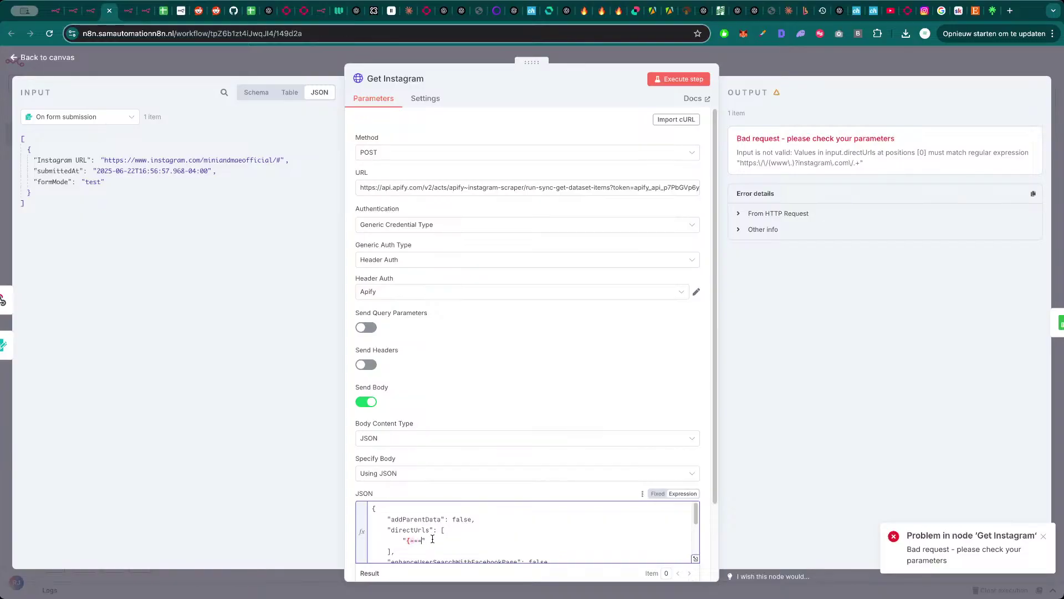
{"action": "key", "text": "BackSpace"}
{"action": "key", "text": "BackSpace"}
{"action": "key", "text": "BackSpace"}
{"action": "key", "text": "BackSpace"}
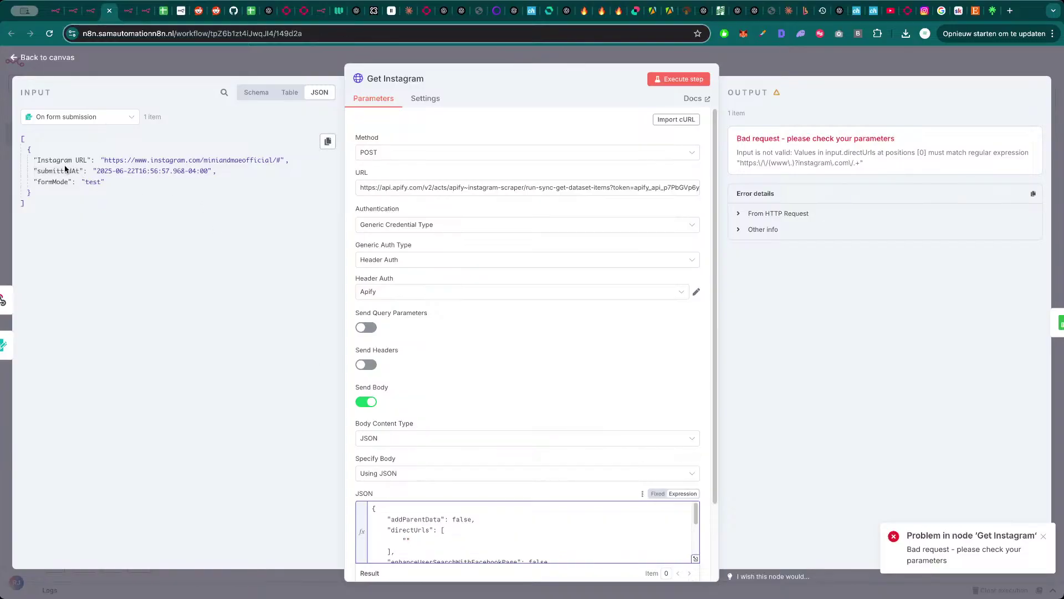
{"action": "left_click_drag", "start_coordinate": [68, 159], "coordinate": [384, 519]}
{"action": "mouse_move", "coordinate": [436, 536]}
{"action": "left_mouse_down"}
{"action": "mouse_move", "coordinate": [408, 540]}
{"action": "mouse_move", "coordinate": [434, 542]}
{"action": "left_mouse_up"}
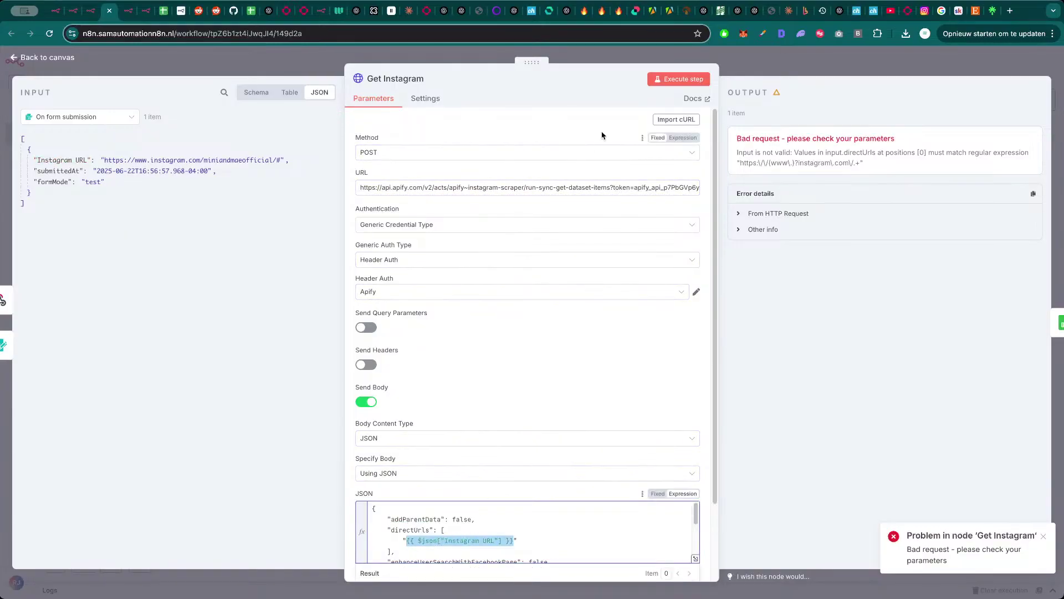
{"action": "left_click", "coordinate": [679, 78]}
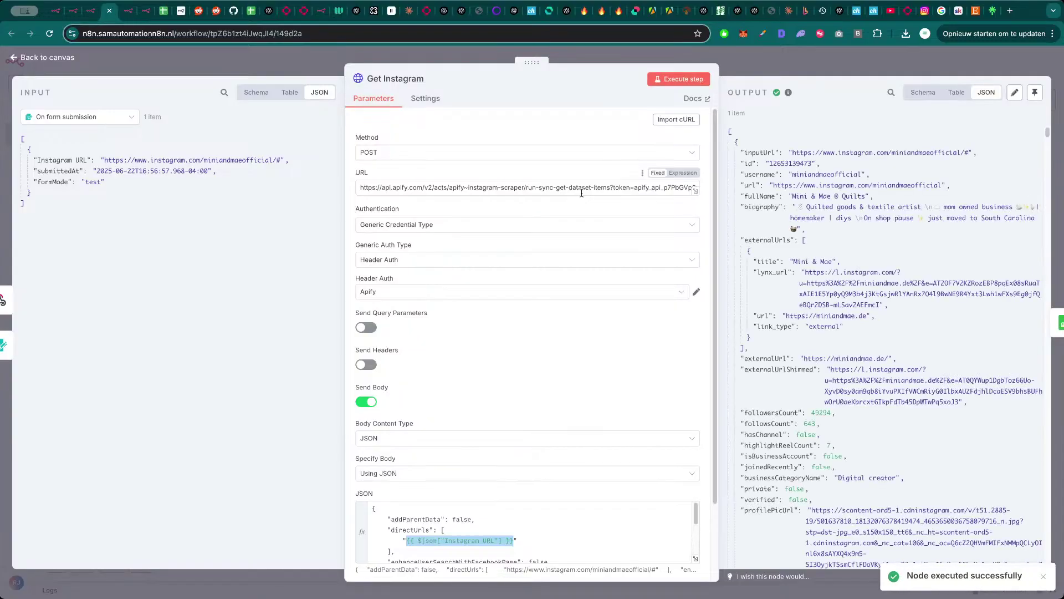
- Review the fetched profile's biography and link values in the output
{"action": "scroll", "coordinate": [891, 367], "scroll_direction": "down", "scroll_amount": 5}
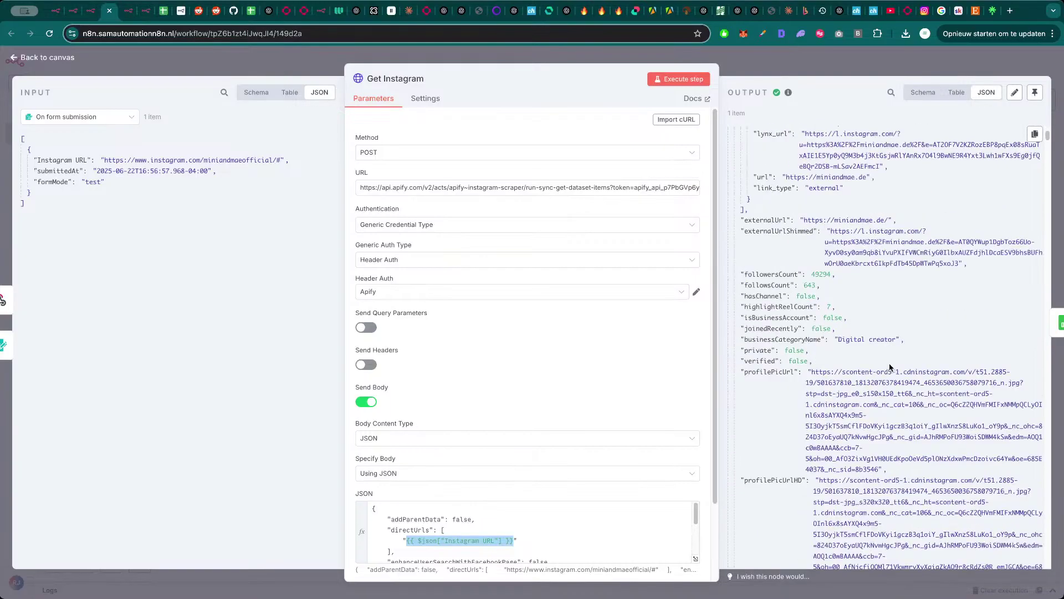
{"action": "scroll", "coordinate": [888, 372], "scroll_direction": "up", "scroll_amount": 5}
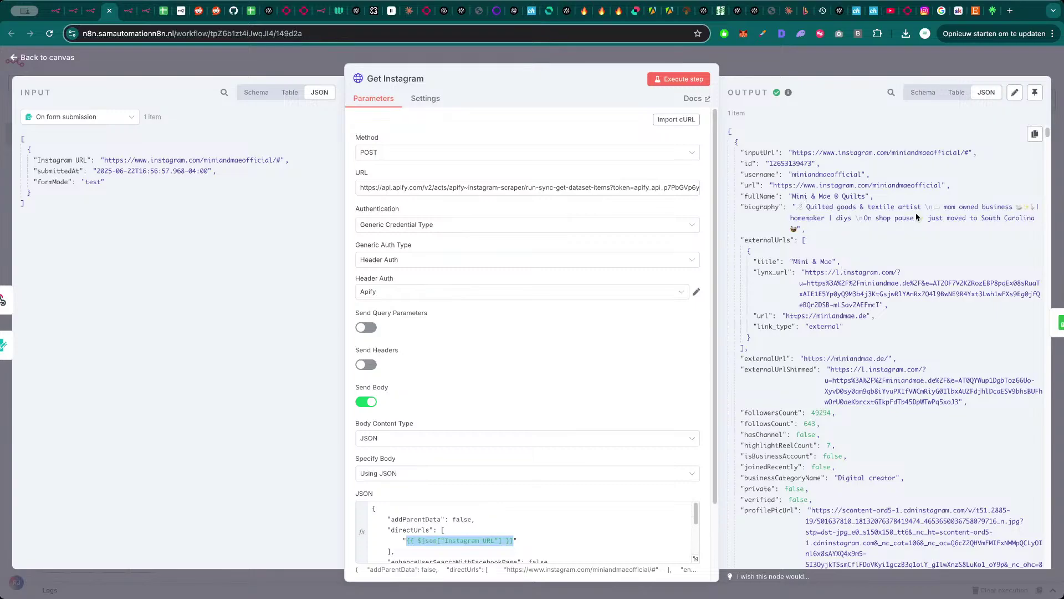
{"action": "left_click_drag", "start_coordinate": [806, 208], "coordinate": [917, 224]}
{"action": "left_click", "coordinate": [810, 237]}
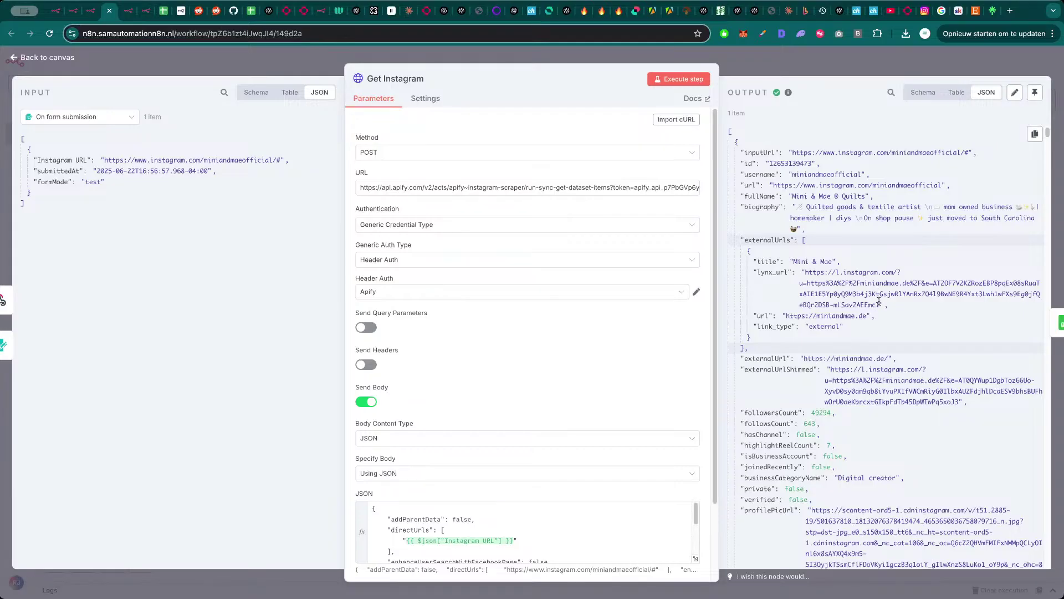
{"action": "left_click_drag", "start_coordinate": [879, 301], "coordinate": [799, 273]}
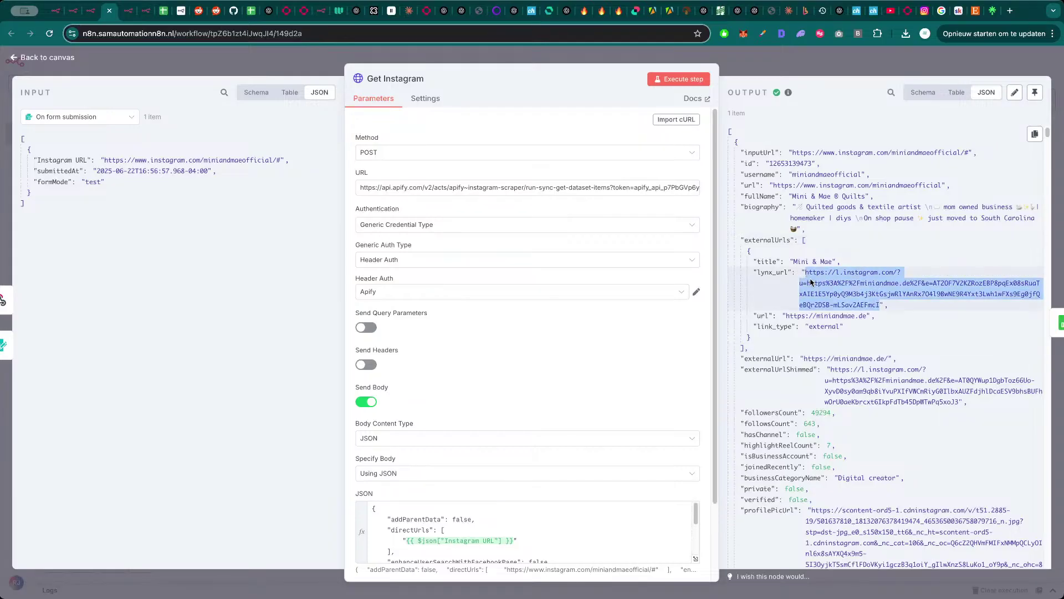
- Open the profile's shop website in a new browser tab, close it, and return to the canvas
{"action": "left_click_drag", "start_coordinate": [870, 318], "coordinate": [787, 318]}
{"action": "key", "text": "ctrl+c"}
{"action": "key", "text": "ctrl+t"}
{"action": "key", "text": "ctrl+v"}
{"action": "key", "text": "Return"}
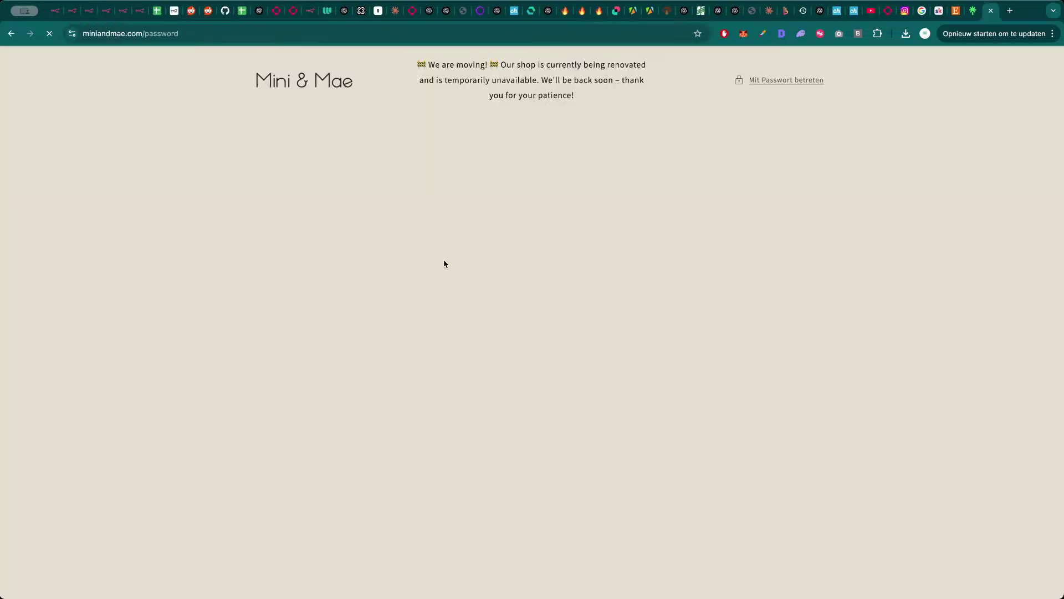
{"action": "key", "text": "ctrl+w"}
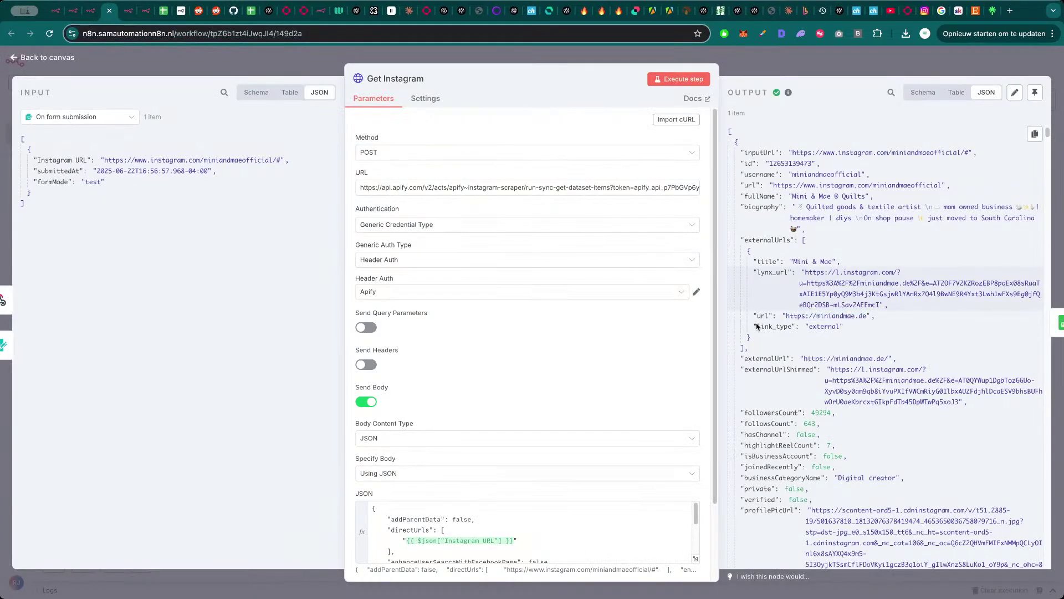
{"action": "left_click", "coordinate": [855, 55]}
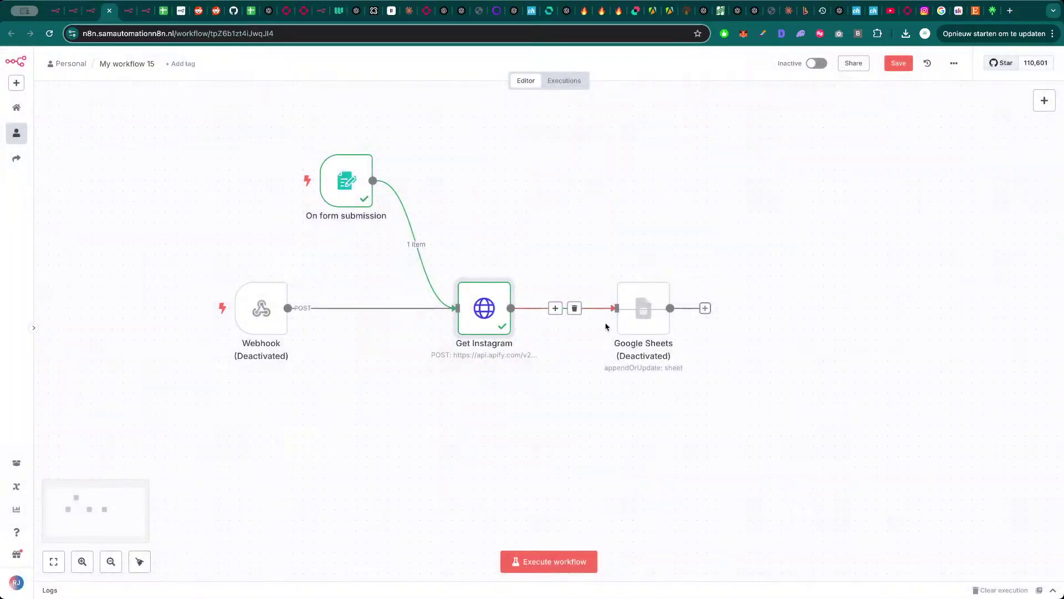
- Reactivate the Google Sheets node and confirm Get Instagram is its input source
{"action": "mouse_move", "coordinate": [654, 319]}
{"action": "left_click", "coordinate": [636, 270]}
{"action": "double_click", "coordinate": [644, 308]}
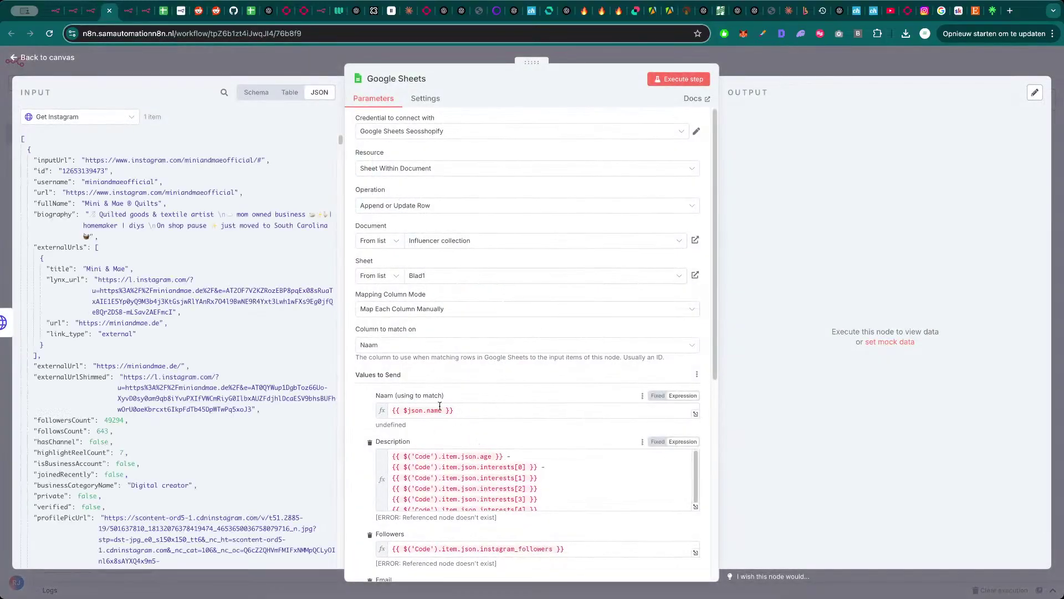
{"action": "left_click", "coordinate": [111, 121]}
{"action": "left_click", "coordinate": [143, 102]}
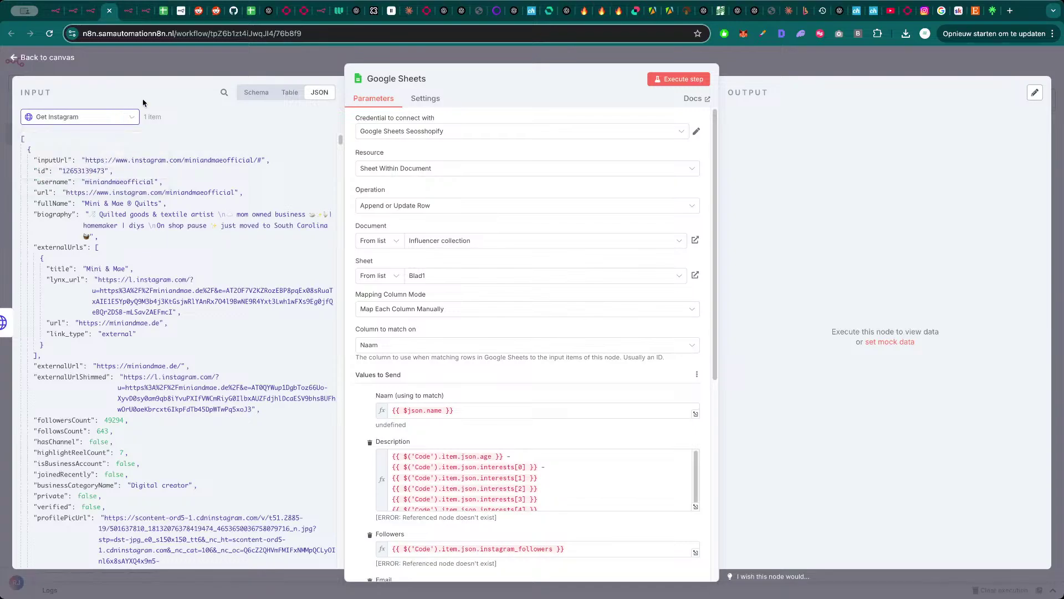
{"action": "left_click", "coordinate": [217, 67]}
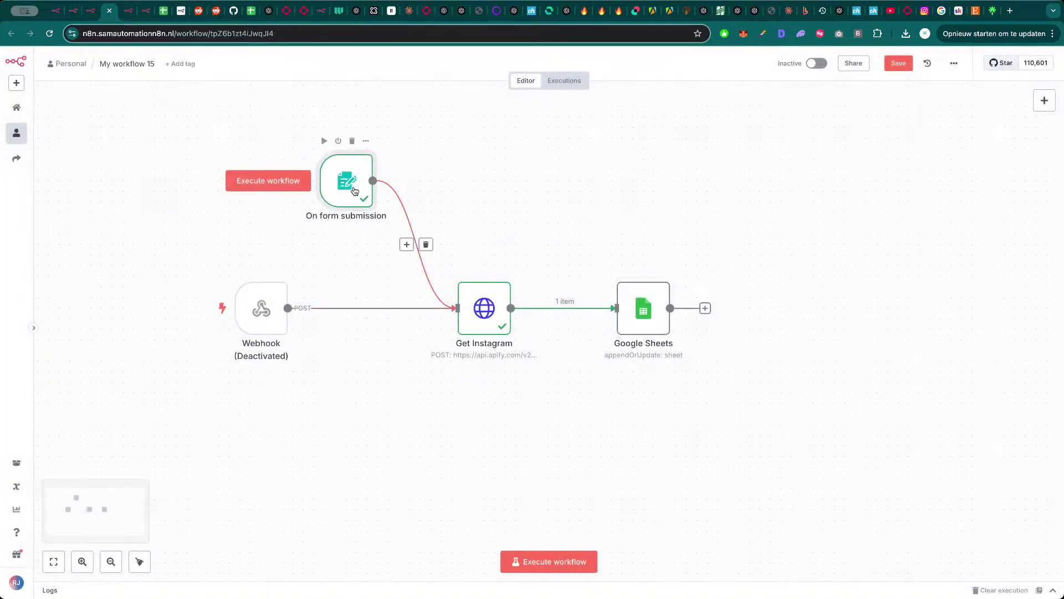
- Add a 'Name of the Influencer' field to the form trigger and switch on Required Field
{"action": "double_click", "coordinate": [349, 186]}
{"action": "left_click", "coordinate": [317, 484]}
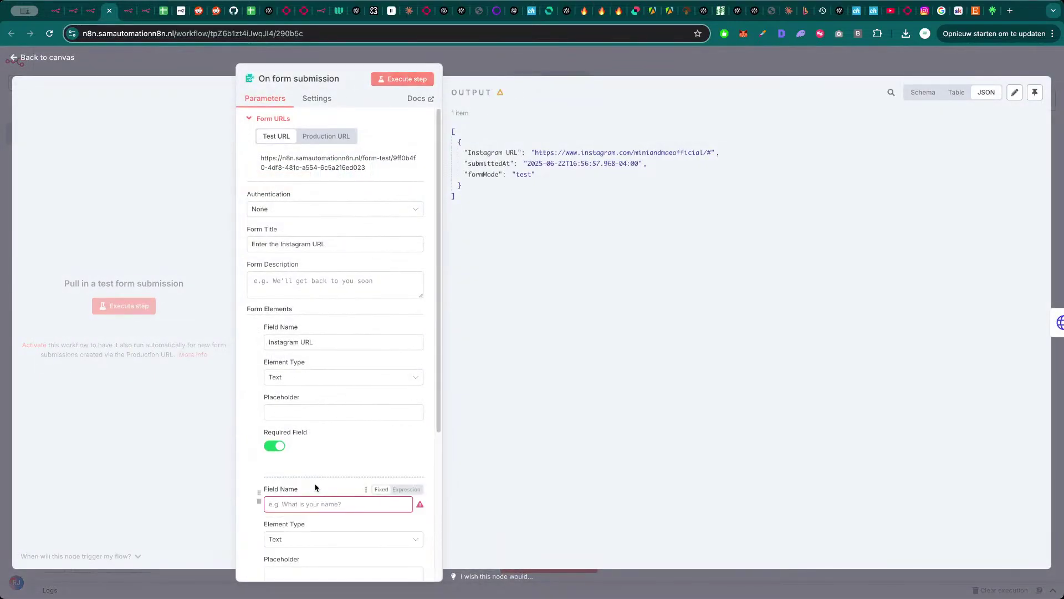
{"action": "type", "text": "Nam"}
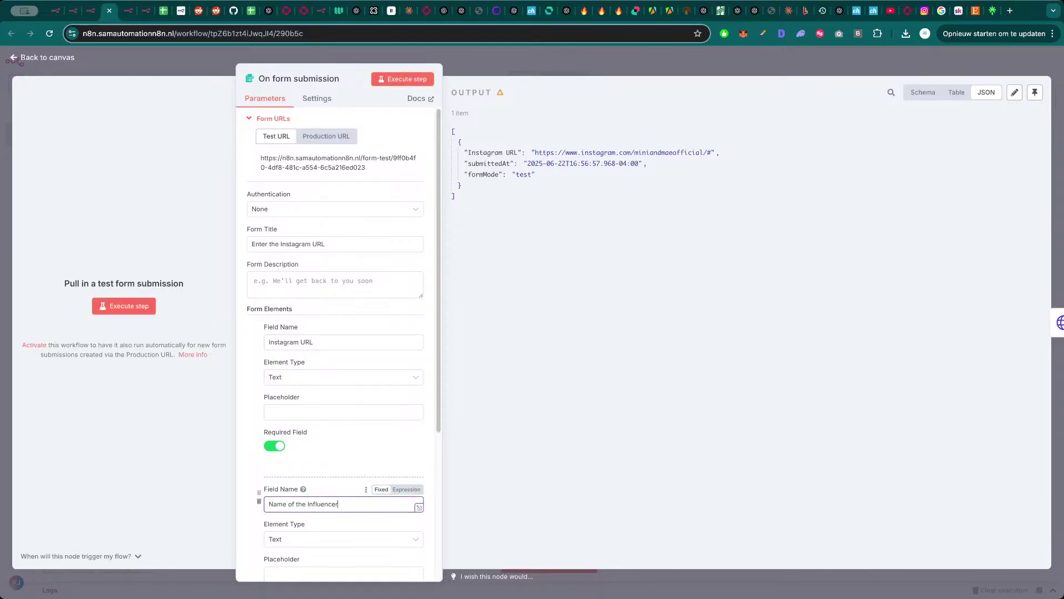
{"action": "type", "text": "e of the Influencer"}
{"action": "scroll", "coordinate": [280, 554], "scroll_direction": "down", "scroll_amount": 1}
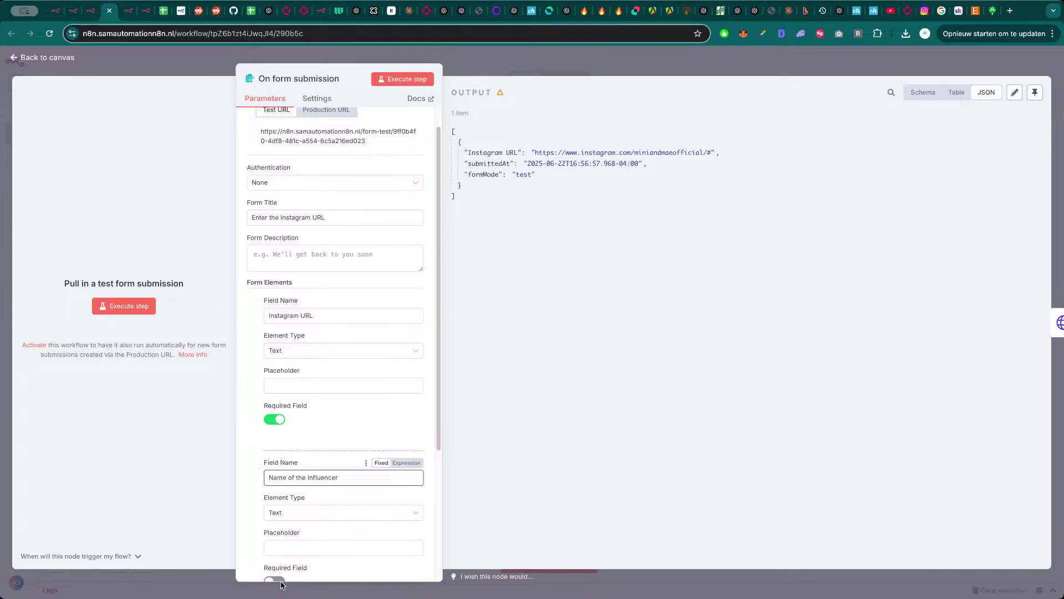
{"action": "left_click", "coordinate": [281, 585]}
{"action": "double_click", "coordinate": [349, 184]}
{"action": "scroll", "coordinate": [344, 459], "scroll_direction": "down", "scroll_amount": 3}
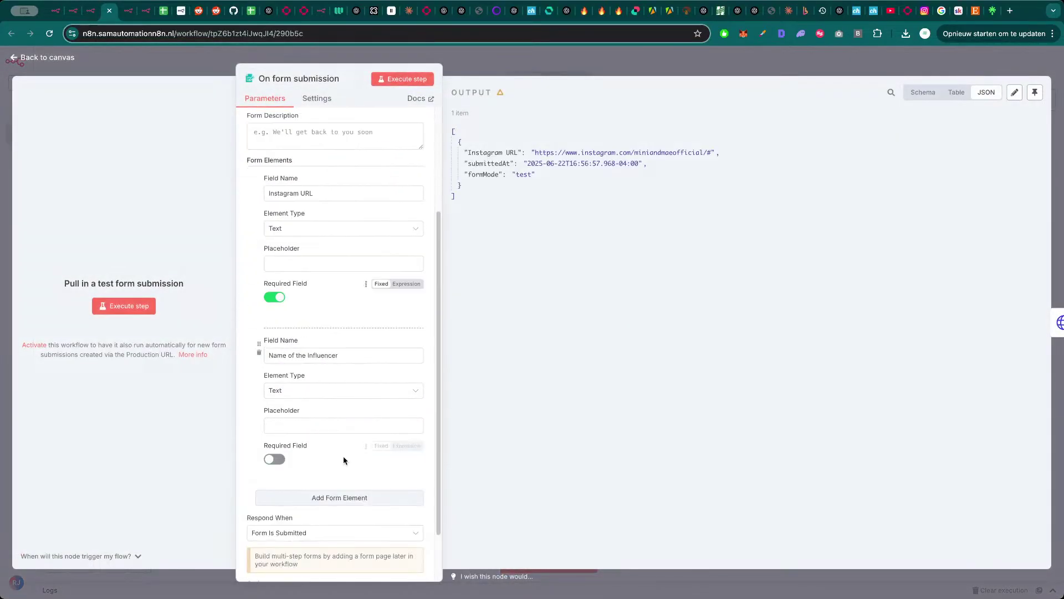
{"action": "left_click", "coordinate": [275, 458]}
{"action": "scroll", "coordinate": [333, 221], "scroll_direction": "up", "scroll_amount": 5}
{"action": "key", "text": "Escape"}
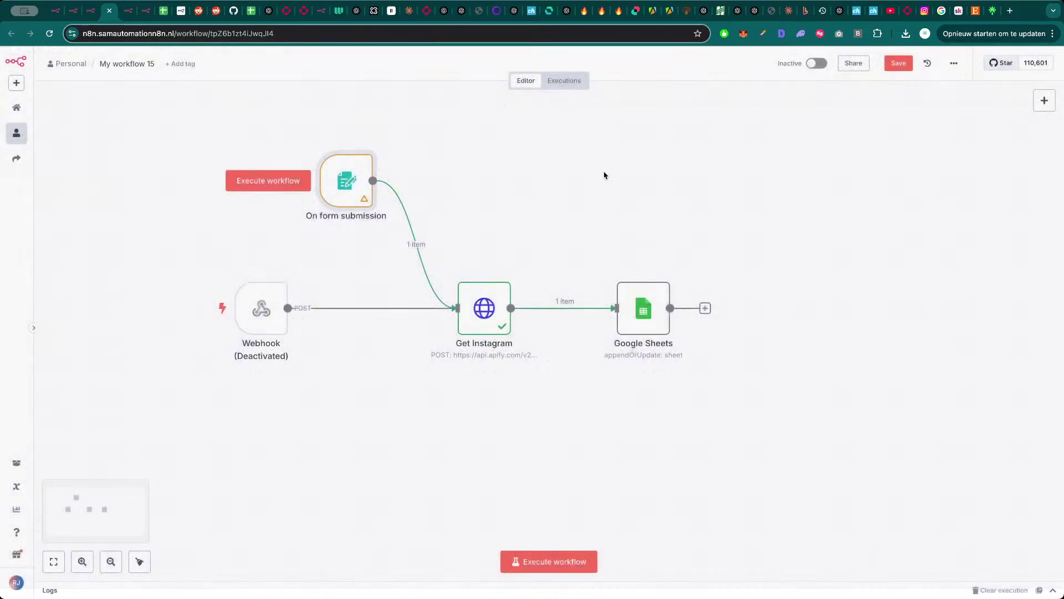
- Inspect Google Sheets, then execute the whole workflow awaiting a new form submission
{"action": "double_click", "coordinate": [645, 323]}
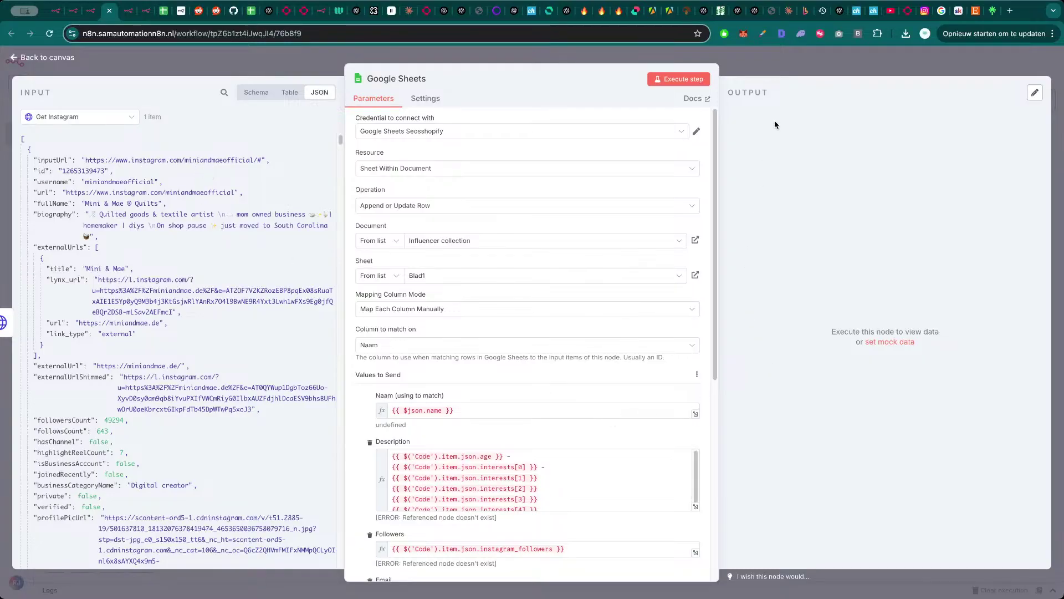
{"action": "left_click", "coordinate": [790, 72]}
{"action": "left_click", "coordinate": [546, 562]}
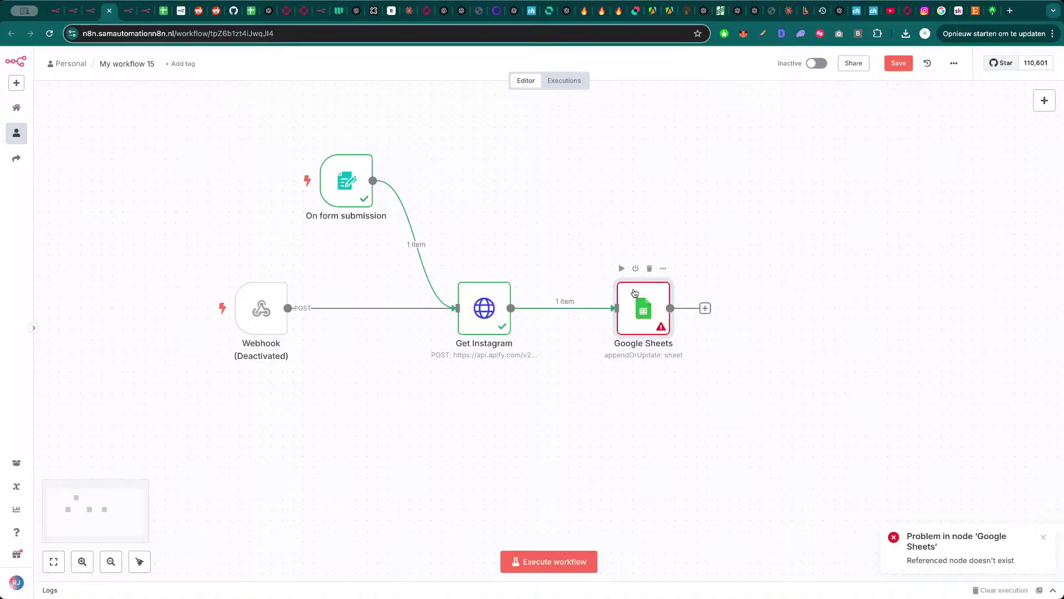
- Compare with the Shopify and Analyze Collab Accounts workflows, then shift the form trigger left
{"action": "key", "text": "ctrl+shift+Tab"}
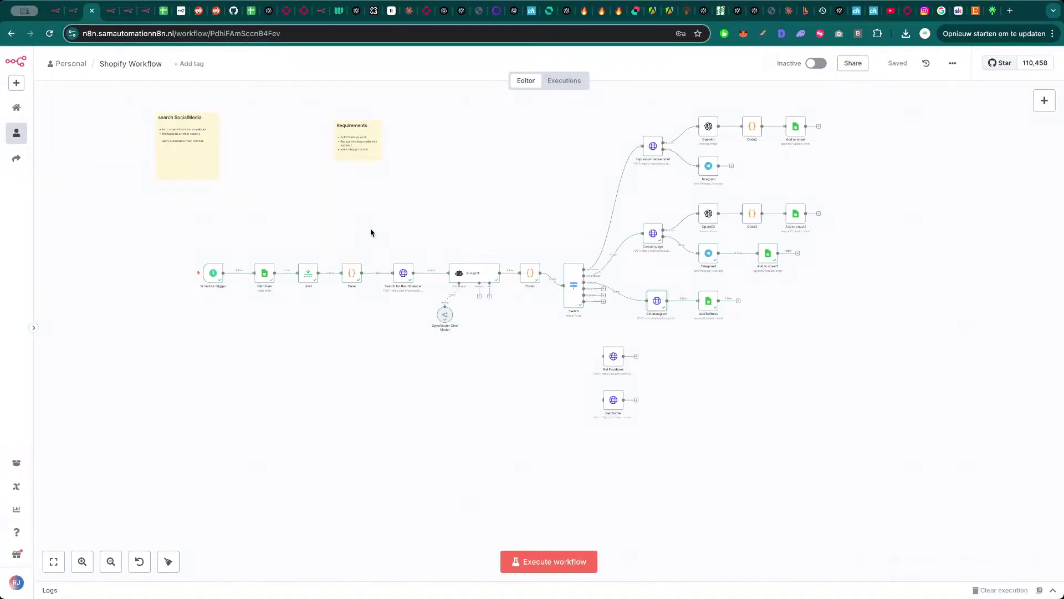
{"action": "left_click_drag", "start_coordinate": [431, 210], "coordinate": [450, 259]}
{"action": "key", "text": "ctrl+Tab"}
{"action": "key", "text": "ctrl+Tab"}
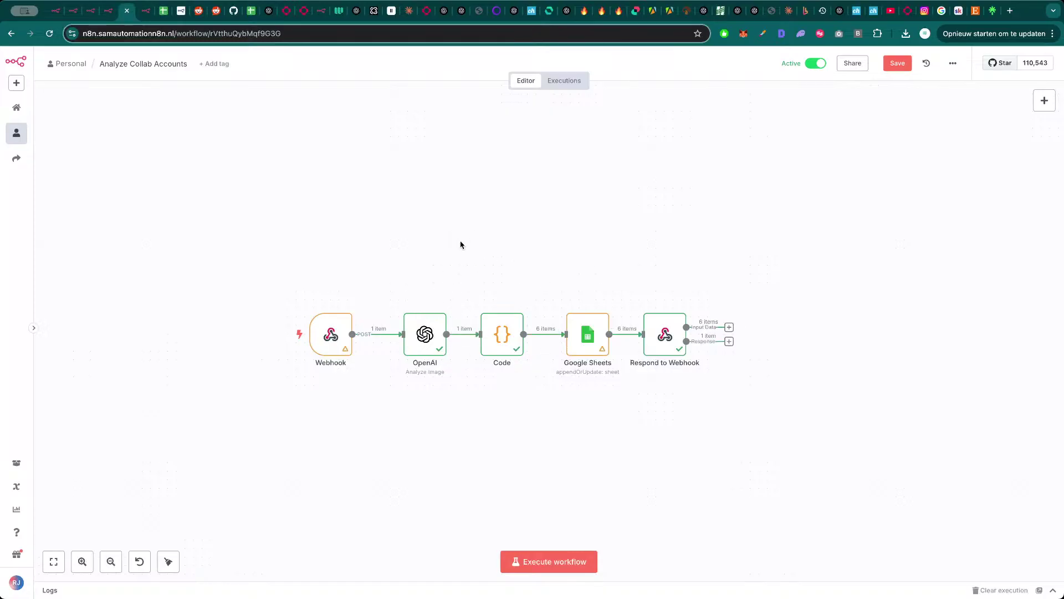
{"action": "key", "text": "ctrl+shift+Tab"}
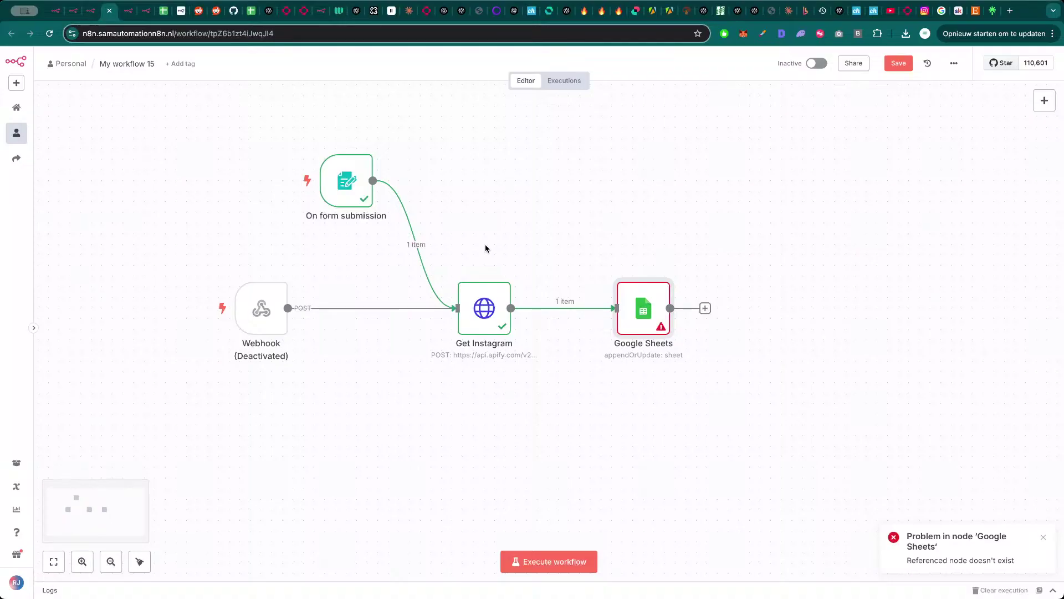
{"action": "key", "text": "ctrl+shift+Tab"}
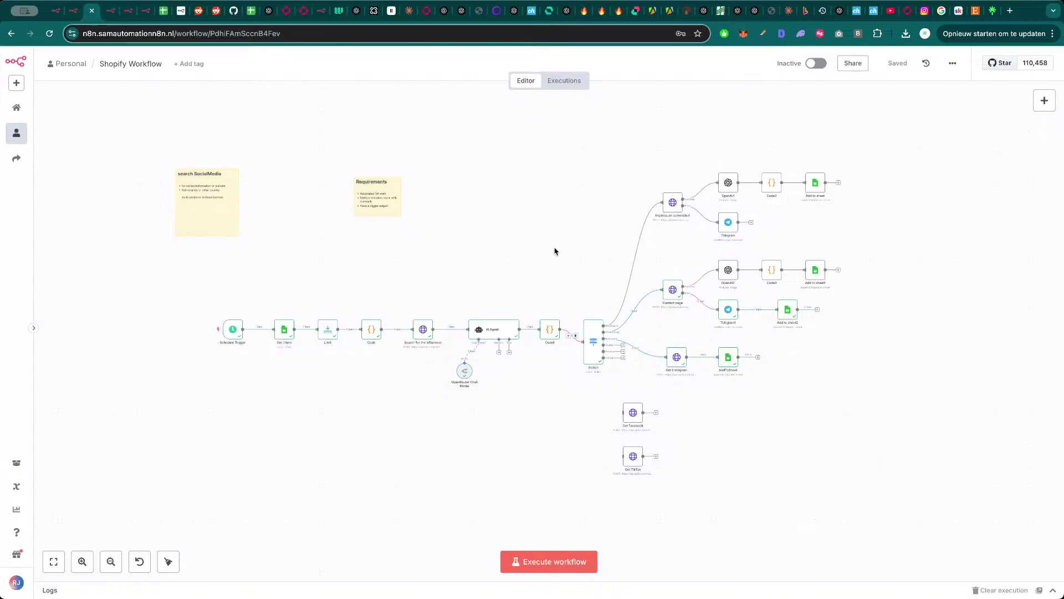
{"action": "key", "text": "ctrl+Tab"}
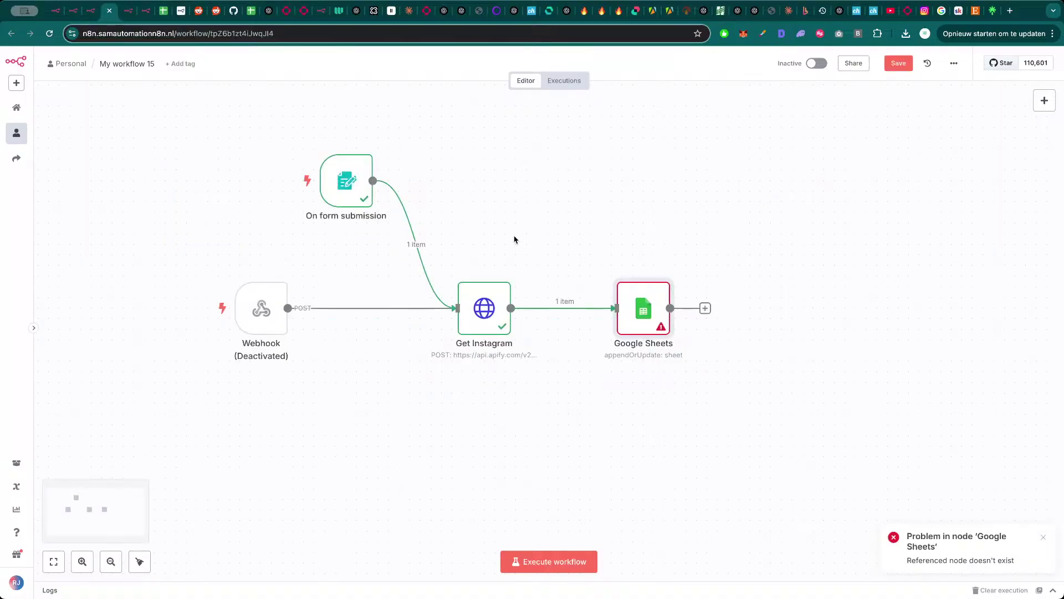
{"action": "left_click_drag", "start_coordinate": [345, 183], "coordinate": [265, 184]}
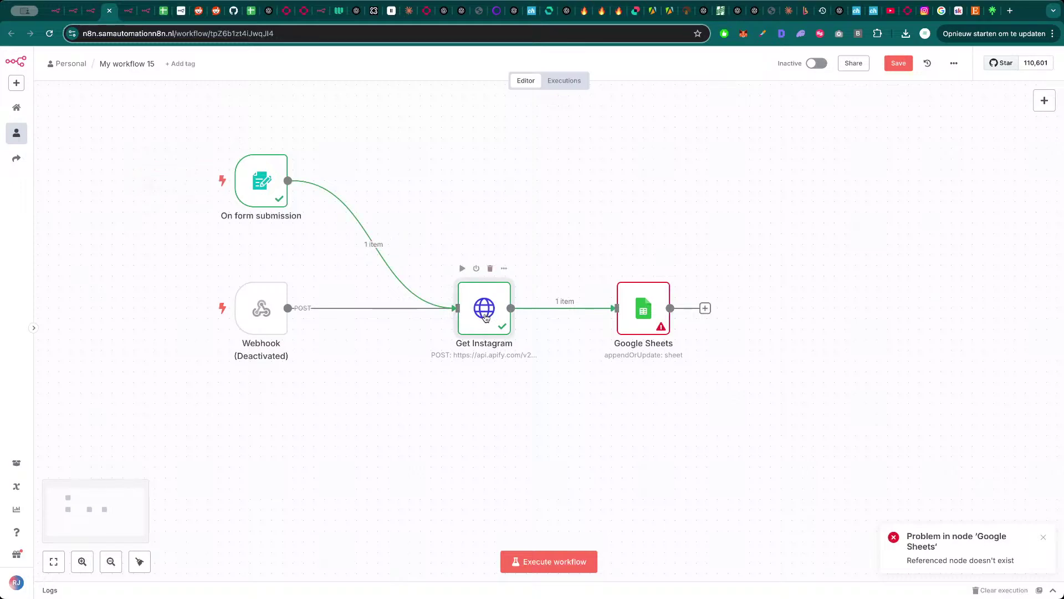
- In the Google Sheets node, replace the Naam value with the form's Name of the Influencer
{"action": "double_click", "coordinate": [649, 315]}
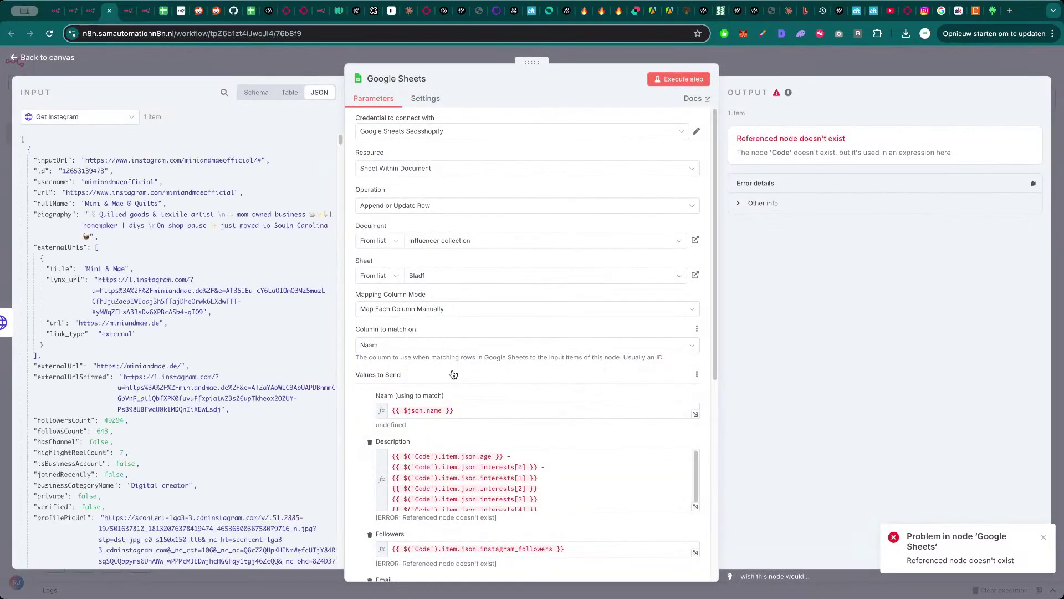
{"action": "triple_click", "coordinate": [463, 414]}
{"action": "key", "text": "BackSpace"}
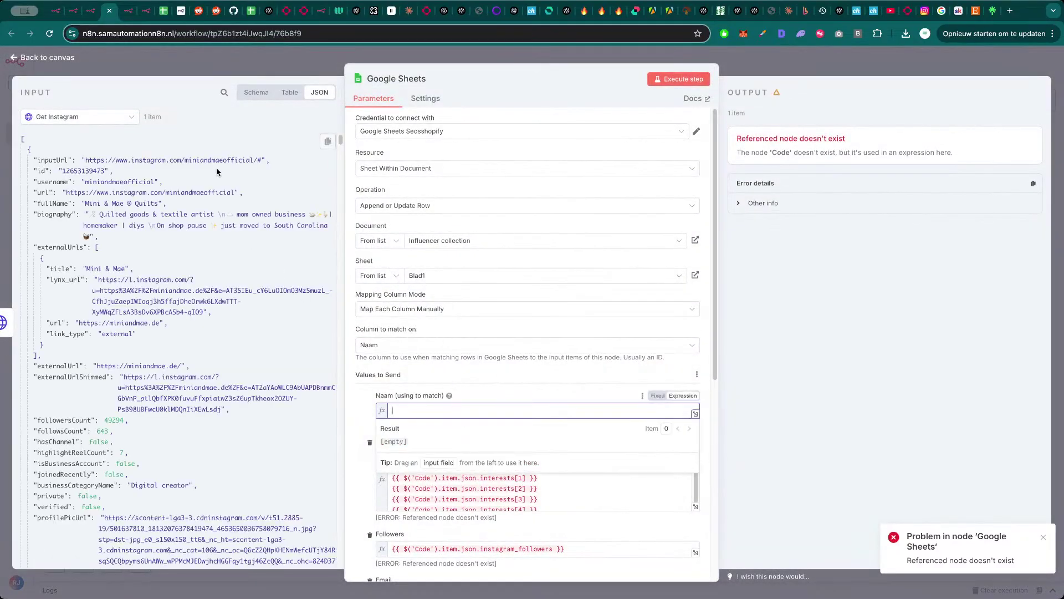
{"action": "left_click", "coordinate": [80, 117]}
{"action": "left_click", "coordinate": [80, 179]}
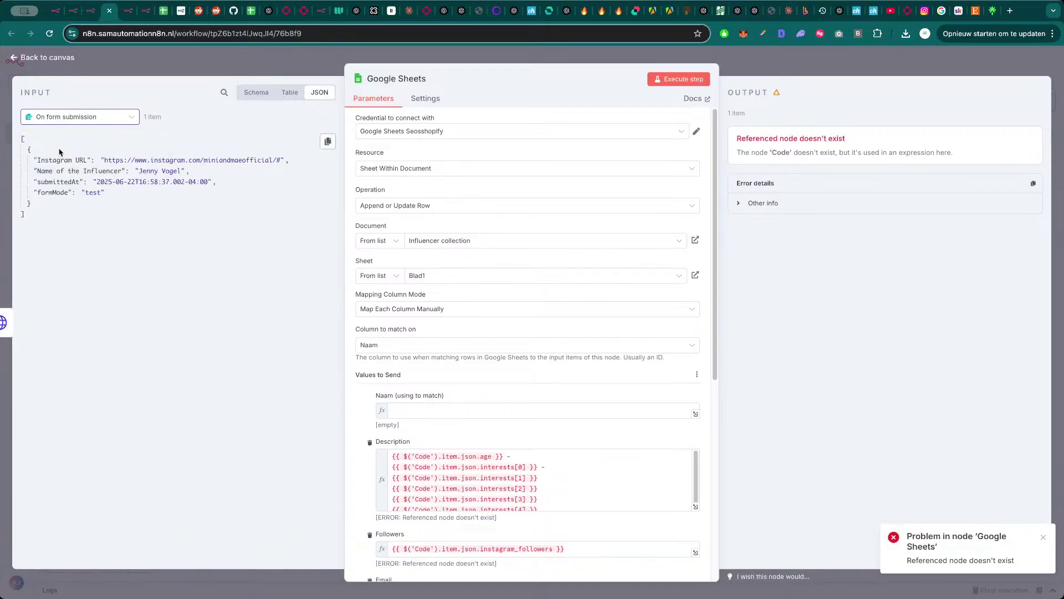
{"action": "left_click_drag", "start_coordinate": [59, 171], "coordinate": [410, 410]}
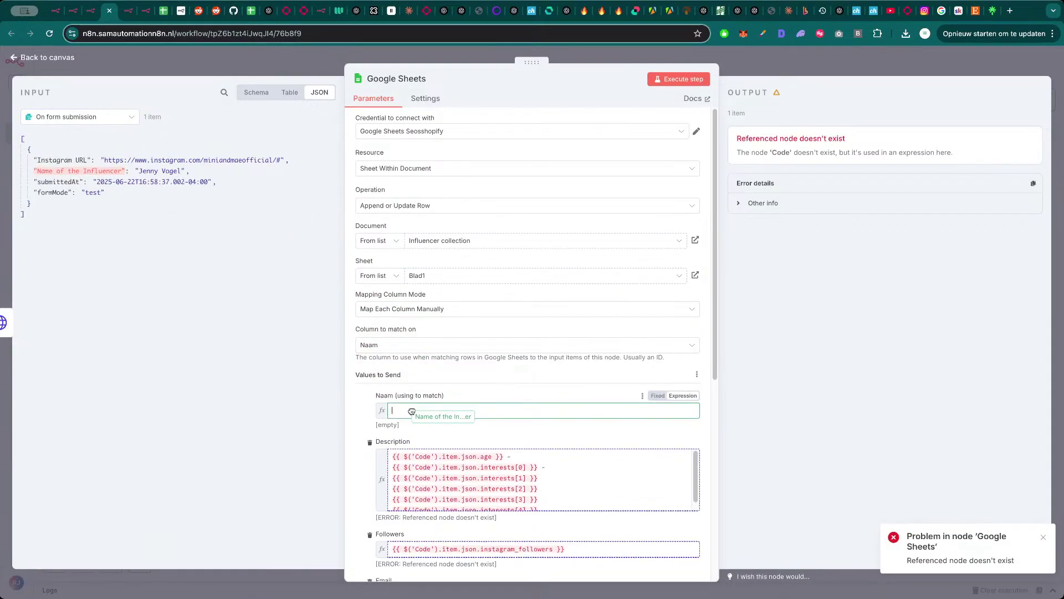
- Empty the Description column's expression
{"action": "scroll", "coordinate": [535, 391], "scroll_direction": "down", "scroll_amount": 2}
{"action": "left_click", "coordinate": [535, 386]}
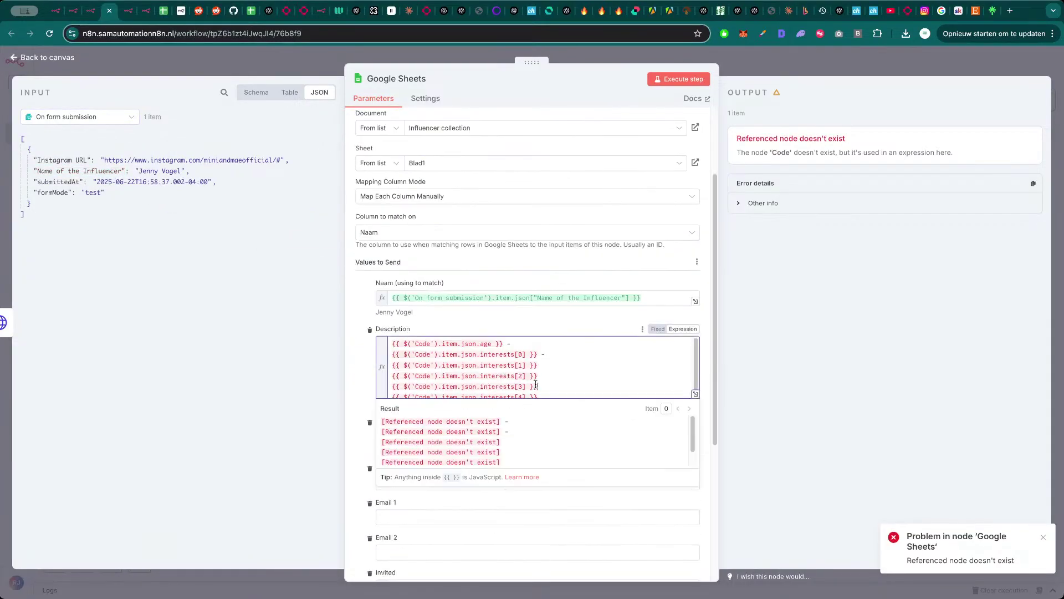
{"action": "key", "text": "super+a"}
{"action": "key", "text": "BackSpace"}
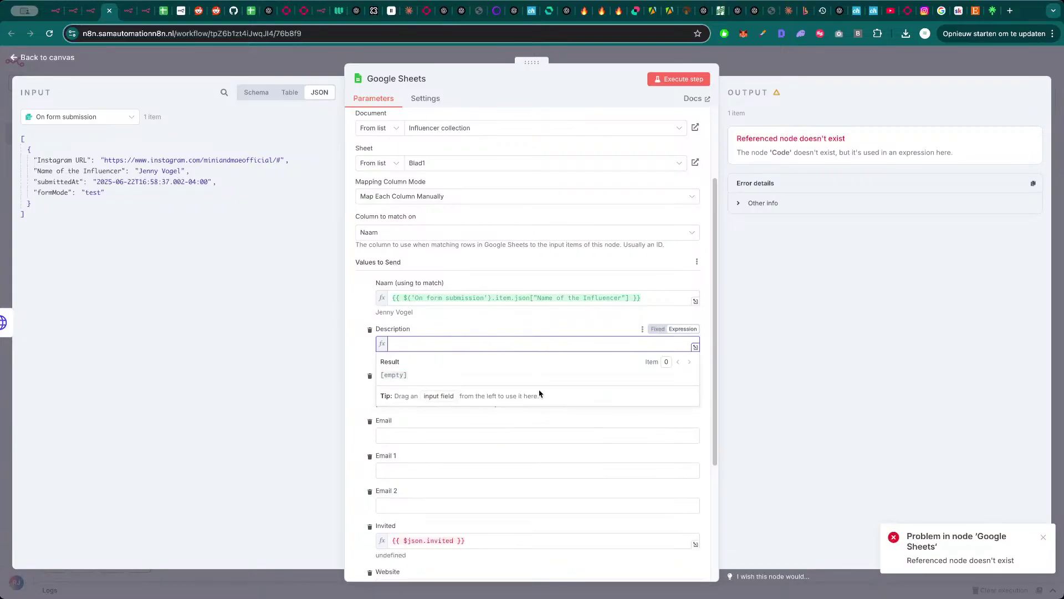
{"action": "left_click", "coordinate": [350, 355]}
- Replace the broken Followers expression with followersCount from the Get Instagram data
{"action": "scroll", "coordinate": [438, 449], "scroll_direction": "down", "scroll_amount": 2}
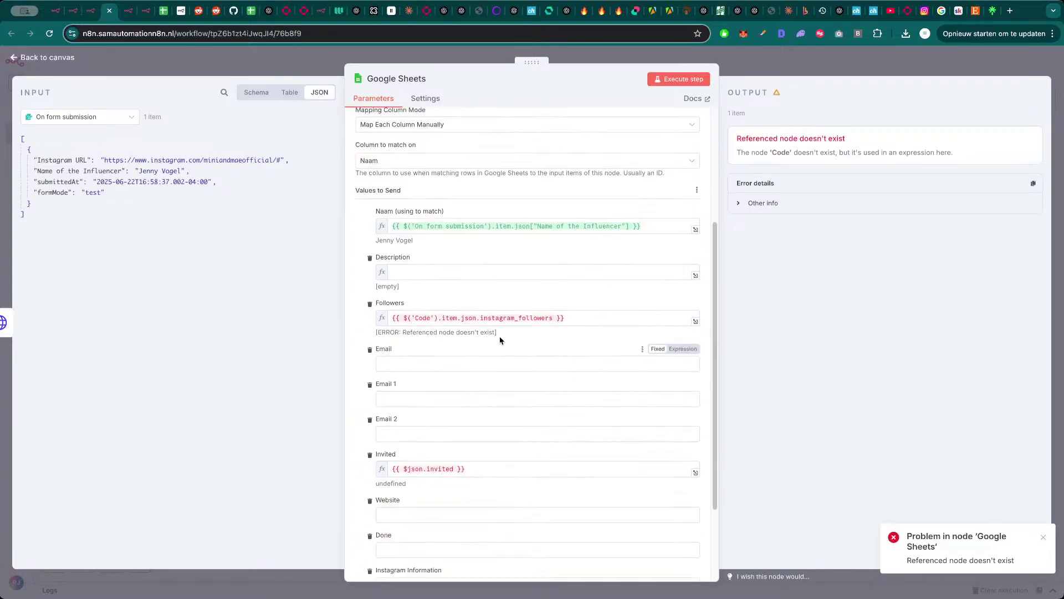
{"action": "left_click", "coordinate": [509, 317]}
{"action": "key", "text": "super+a"}
{"action": "key", "text": "BackSpace"}
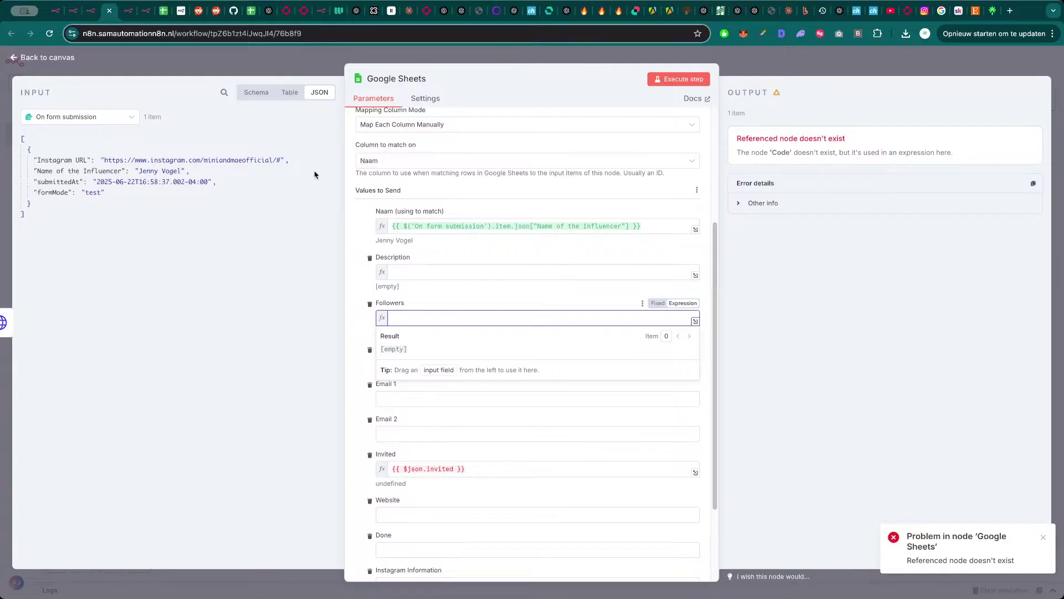
{"action": "left_click", "coordinate": [136, 119]}
{"action": "left_click", "coordinate": [111, 144]}
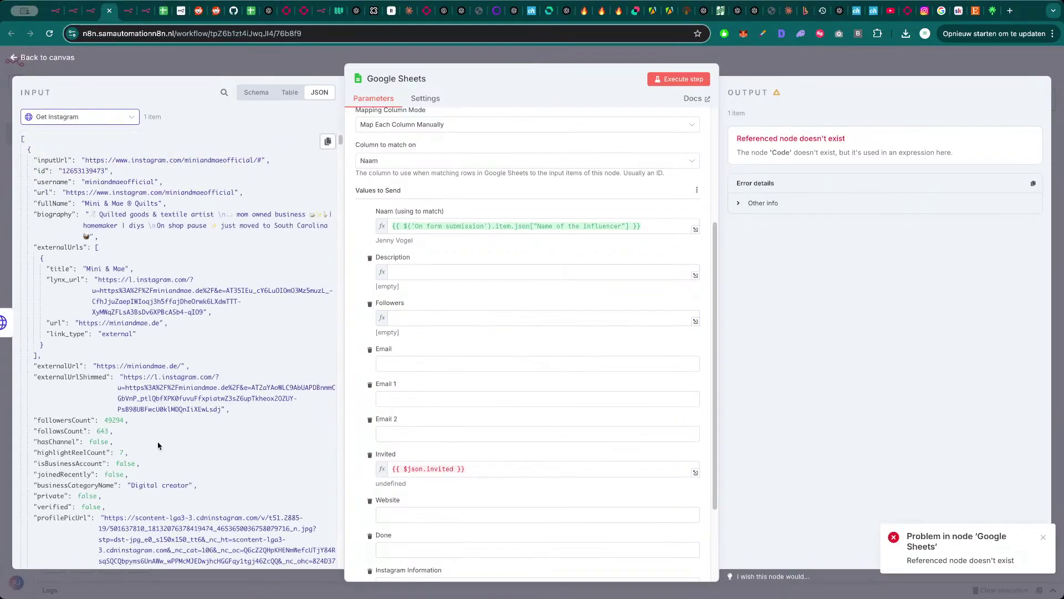
{"action": "scroll", "coordinate": [158, 445], "scroll_direction": "down", "scroll_amount": 1}
{"action": "left_click_drag", "start_coordinate": [65, 400], "coordinate": [399, 318]}
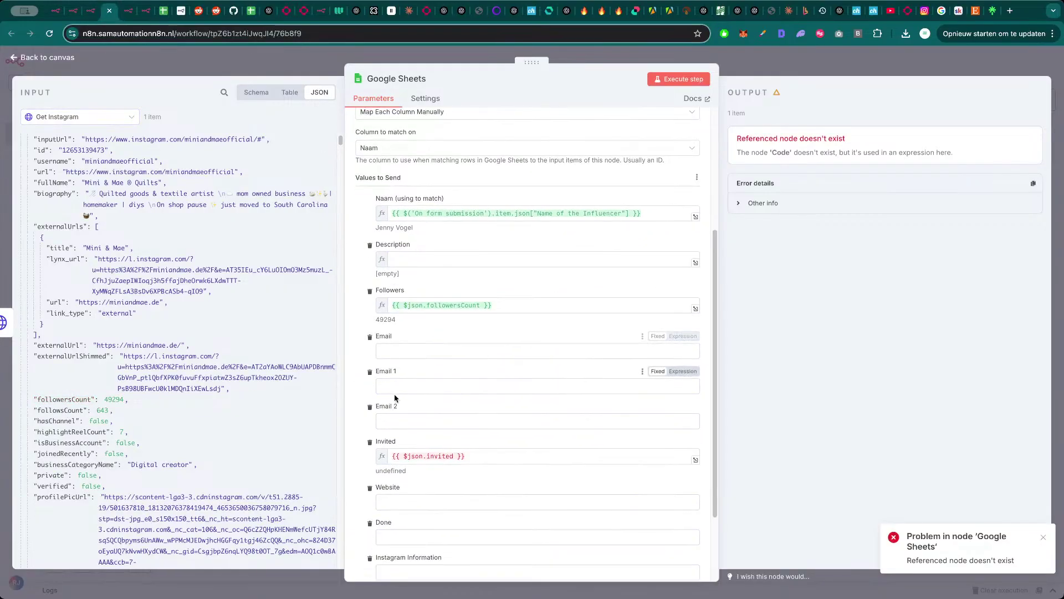
- Clear the Invited column's expression so it stays empty
{"action": "scroll", "coordinate": [394, 398], "scroll_direction": "down", "scroll_amount": 1}
{"action": "triple_click", "coordinate": [437, 449]}
{"action": "key", "text": "BackSpace"}
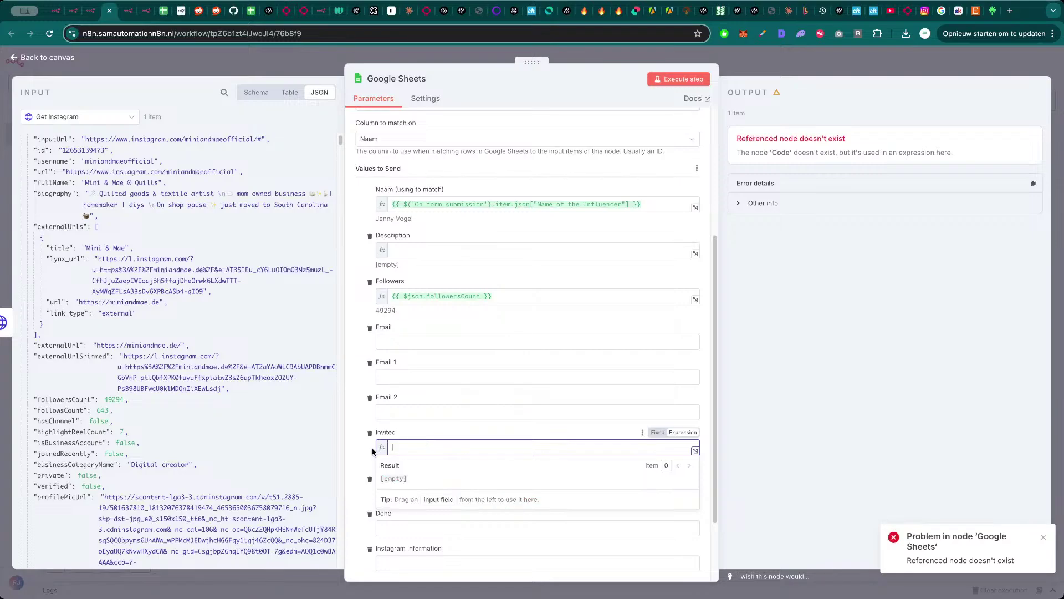
{"action": "left_click", "coordinate": [373, 451]}
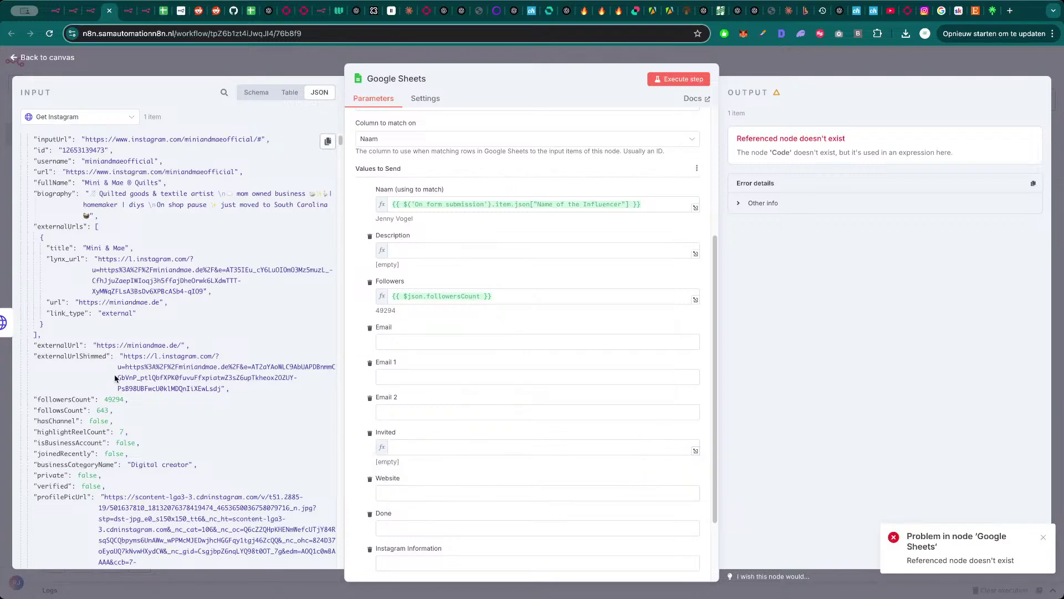
{"action": "scroll", "coordinate": [115, 378], "scroll_direction": "down", "scroll_amount": 1}
{"action": "scroll", "coordinate": [130, 370], "scroll_direction": "up", "scroll_amount": 2}
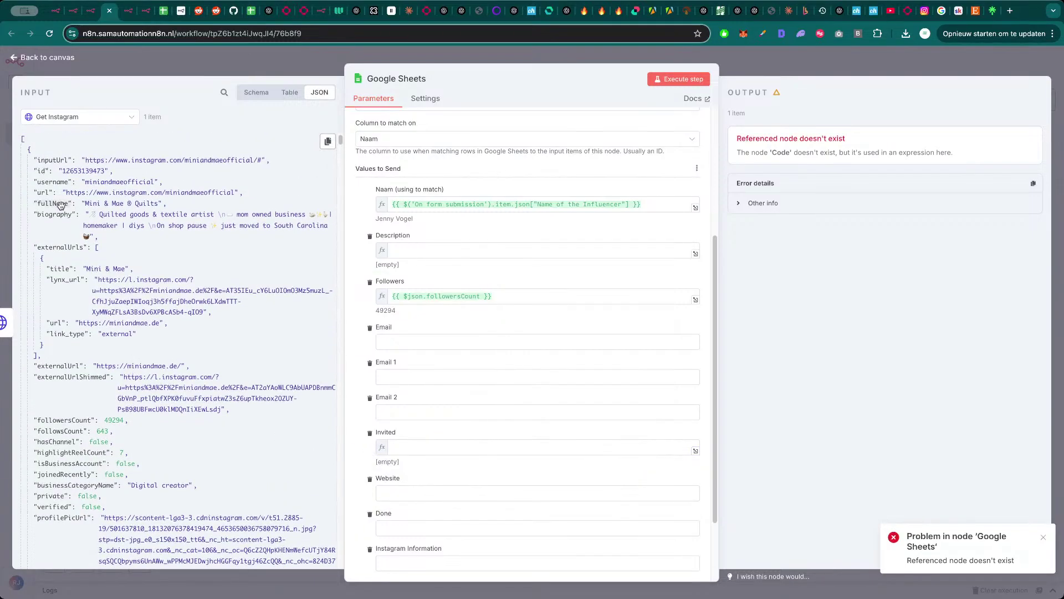
- Map externalUrls[0].url to Website, set Done to X, and map biography to Instagram Information
{"action": "left_click_drag", "start_coordinate": [56, 325], "coordinate": [379, 478]}
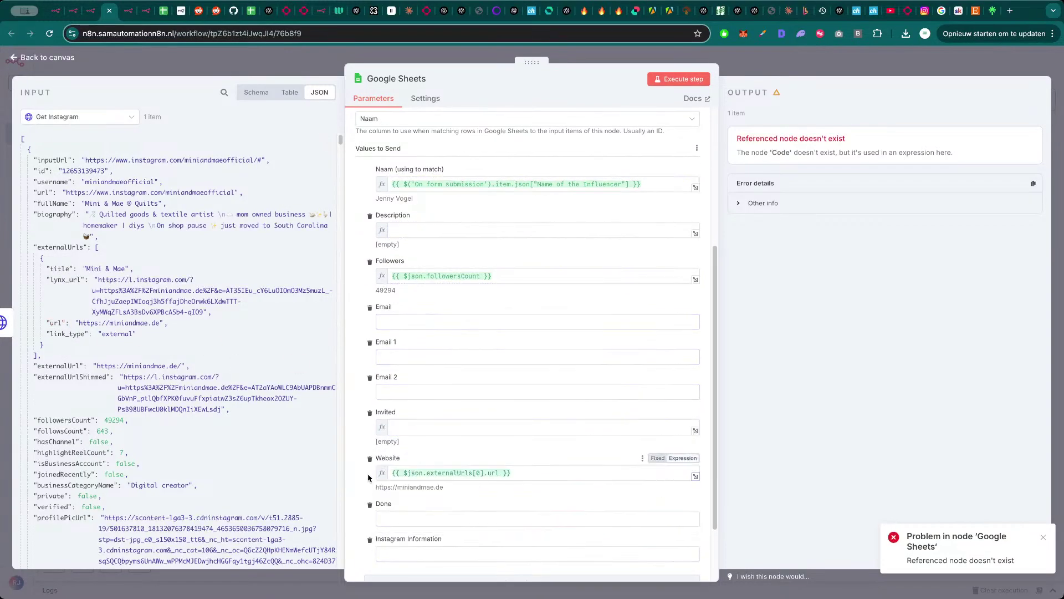
{"action": "scroll", "coordinate": [406, 503], "scroll_direction": "down", "scroll_amount": 2}
{"action": "left_click", "coordinate": [411, 466]}
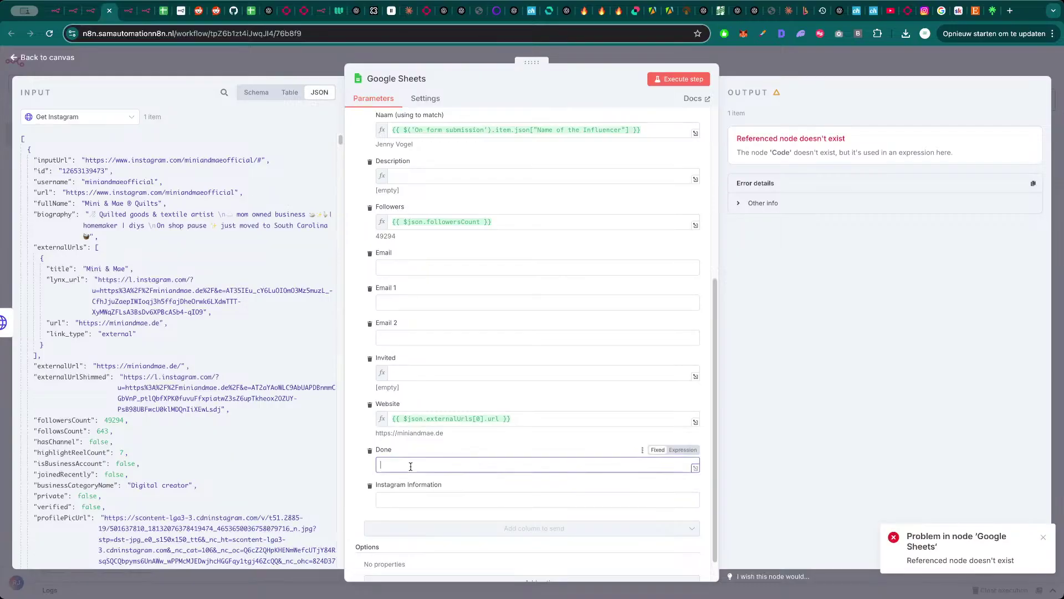
{"action": "type", "text": "X"}
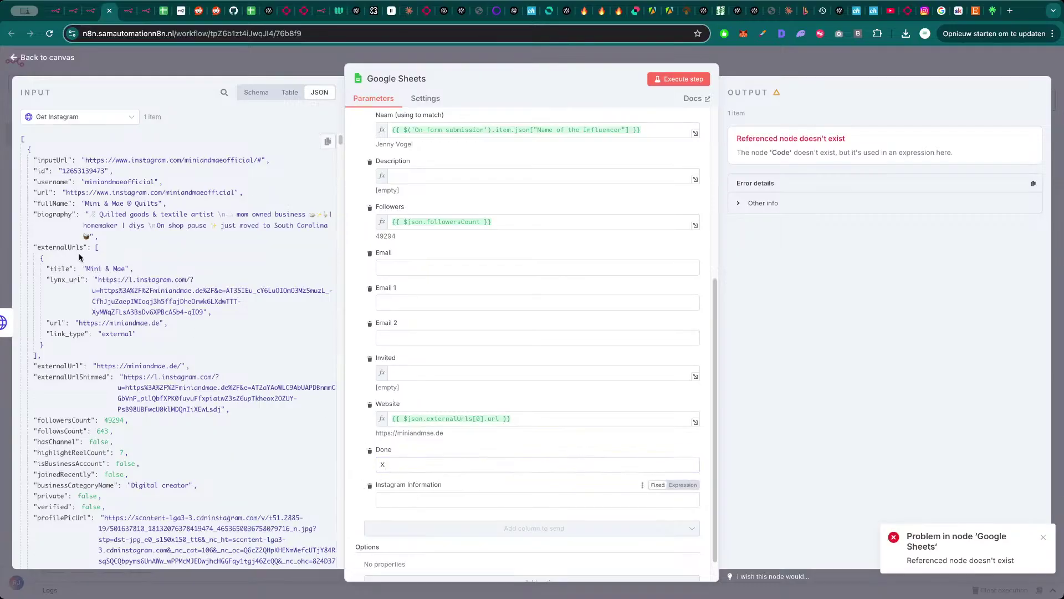
{"action": "left_click_drag", "start_coordinate": [54, 215], "coordinate": [399, 502]}
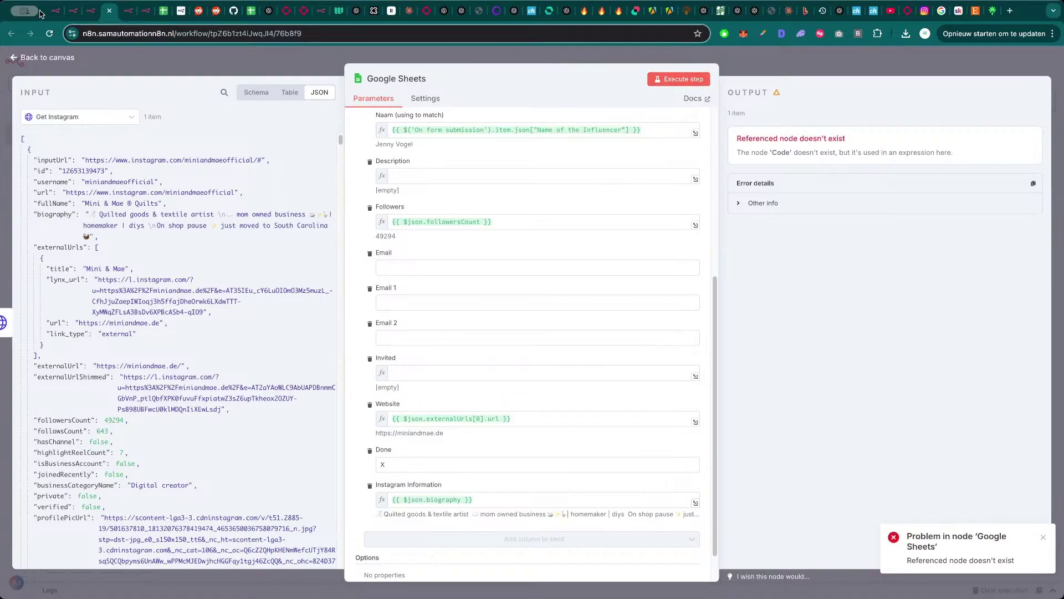
{"action": "left_click", "coordinate": [164, 12]}
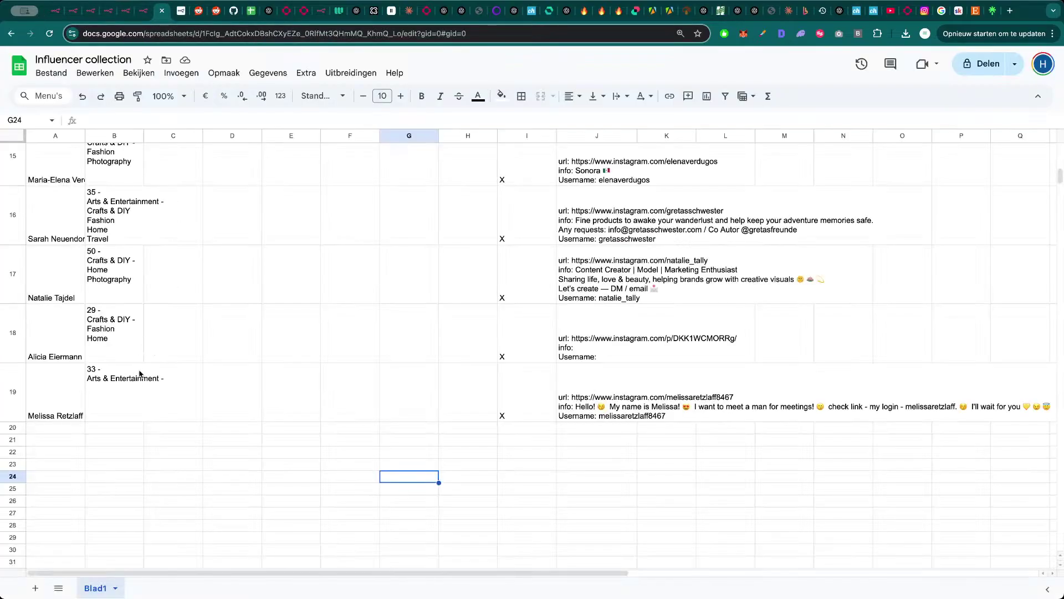
- Scroll through the existing Influencer collection rows, then return to the n8n workflow list
{"action": "scroll", "coordinate": [140, 374], "scroll_direction": "up", "scroll_amount": 6}
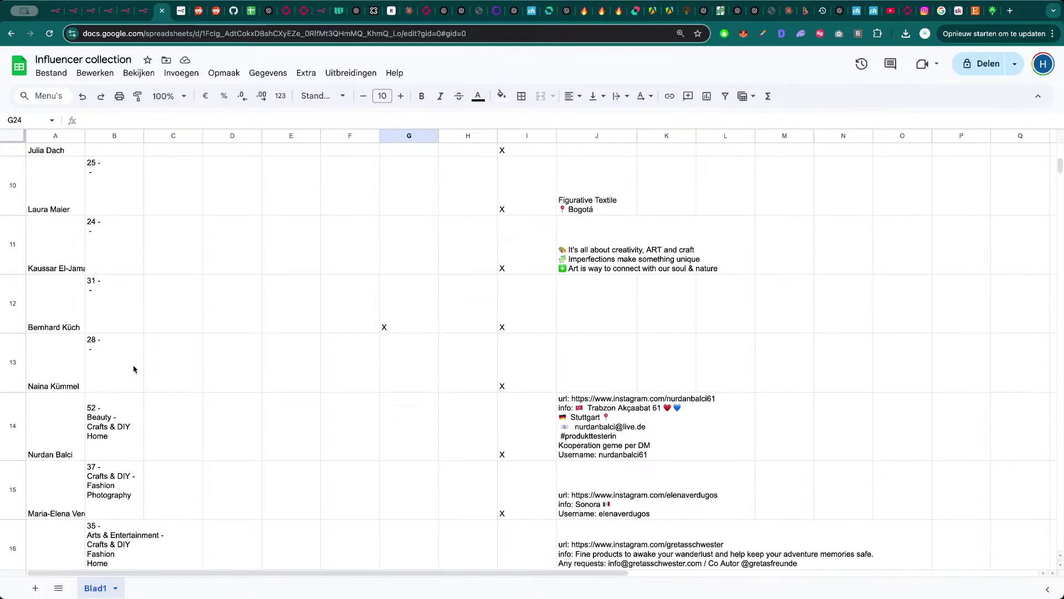
{"action": "scroll", "coordinate": [131, 363], "scroll_direction": "up", "scroll_amount": 5}
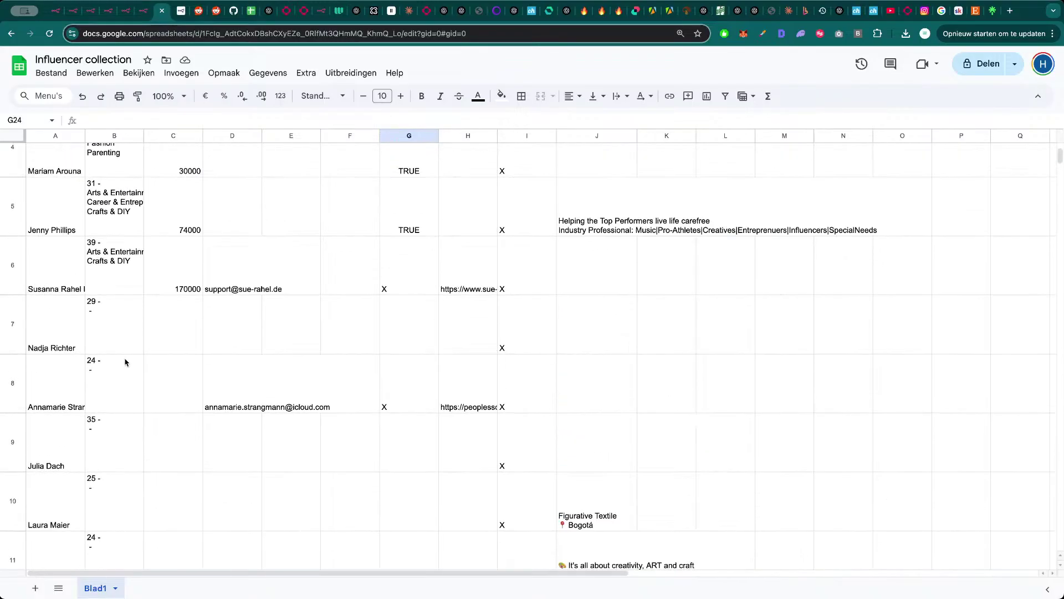
{"action": "scroll", "coordinate": [124, 333], "scroll_direction": "up", "scroll_amount": 3}
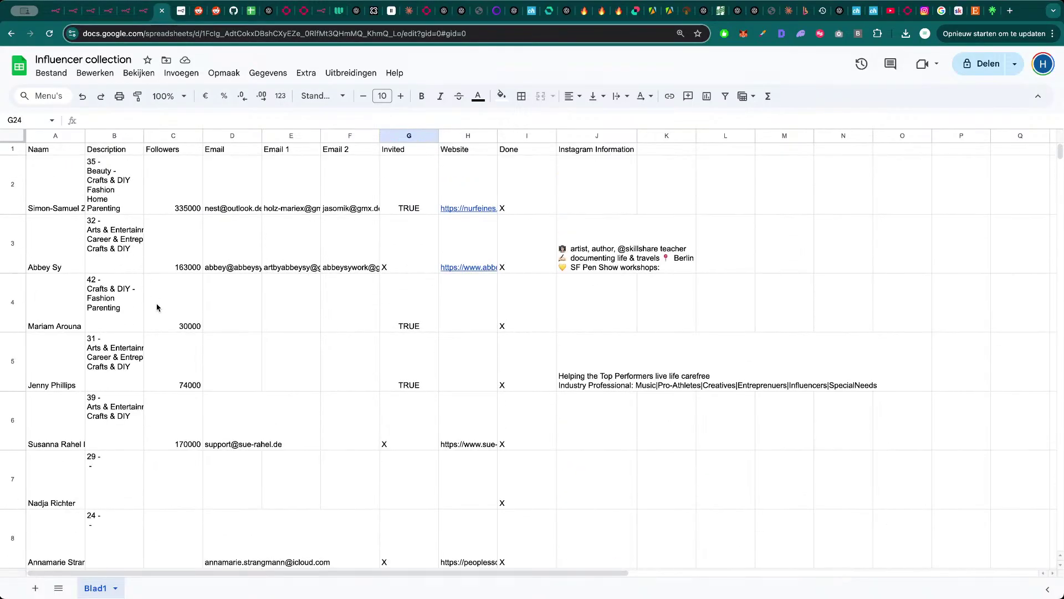
{"action": "scroll", "coordinate": [157, 307], "scroll_direction": "down", "scroll_amount": 15}
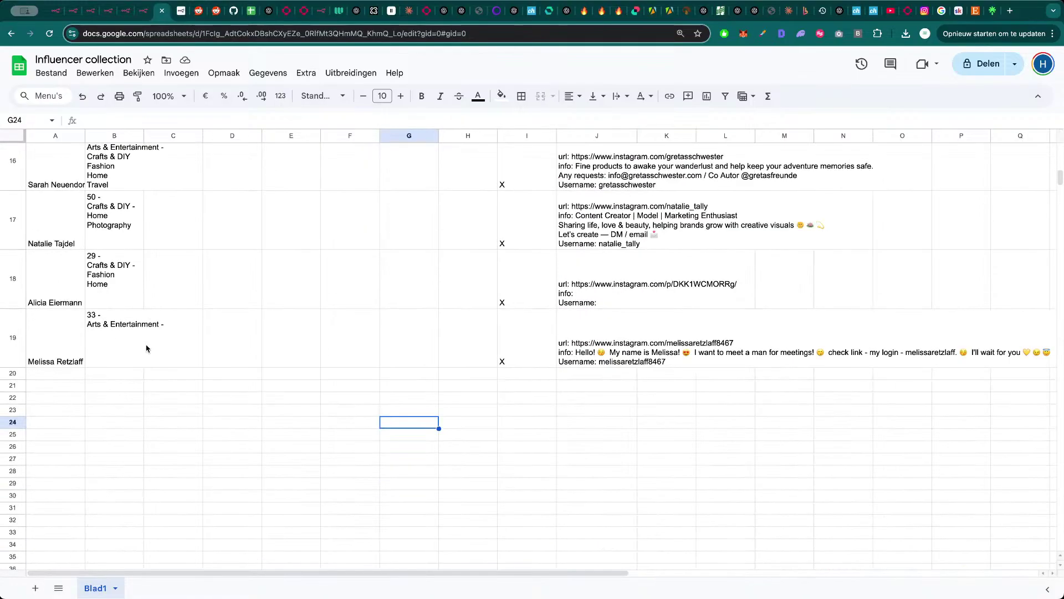
{"action": "left_click", "coordinate": [143, 11]}
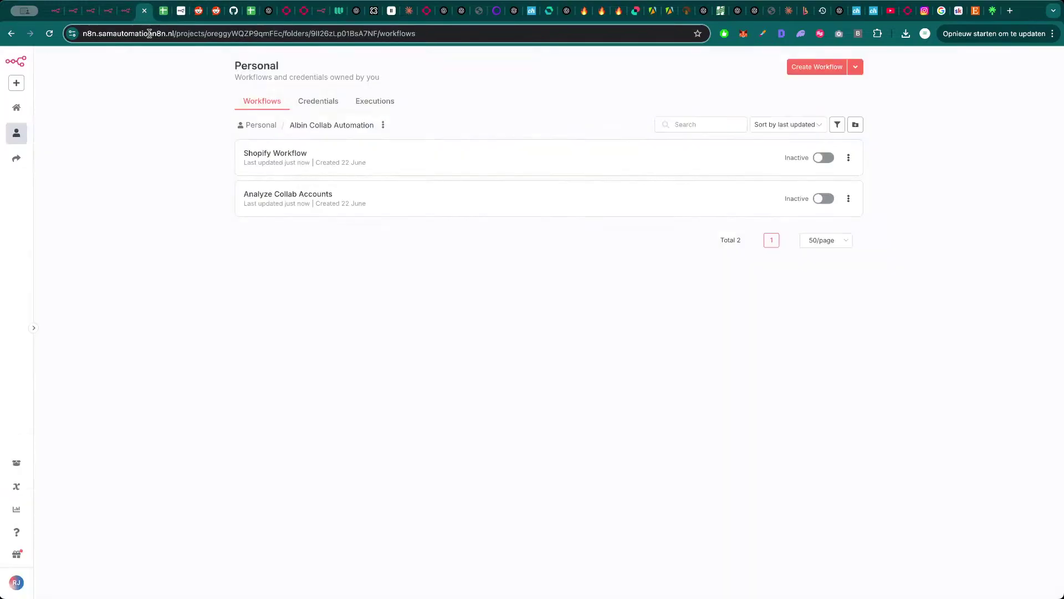
- Execute the Google Sheets step in Analyze Collab Accounts and select the new row A20–J20
{"action": "left_click", "coordinate": [127, 11]}
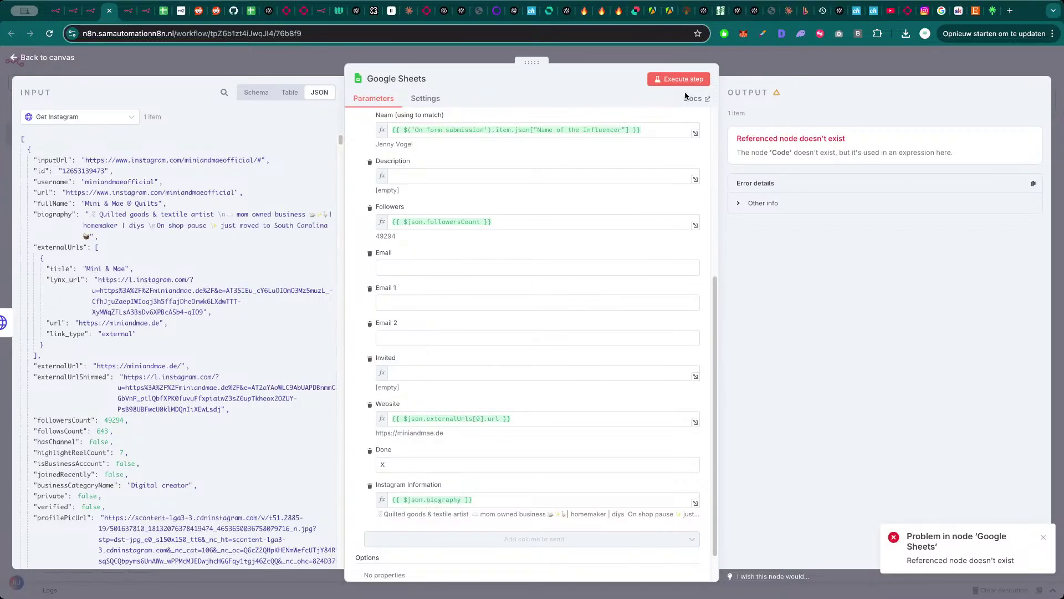
{"action": "left_click", "coordinate": [678, 78]}
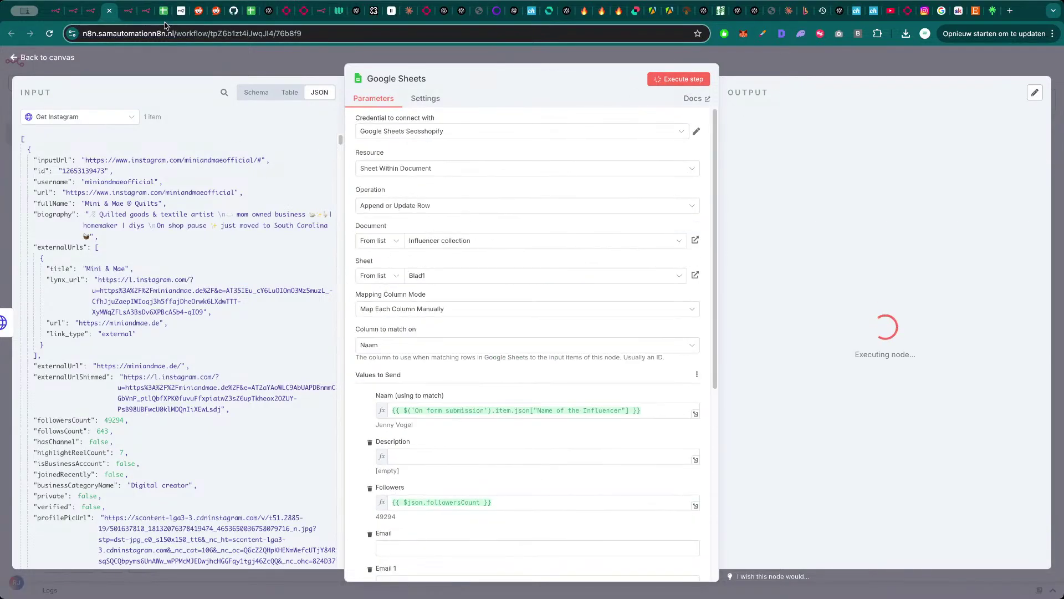
{"action": "left_click", "coordinate": [164, 11]}
{"action": "left_click_drag", "start_coordinate": [53, 393], "coordinate": [609, 385]}
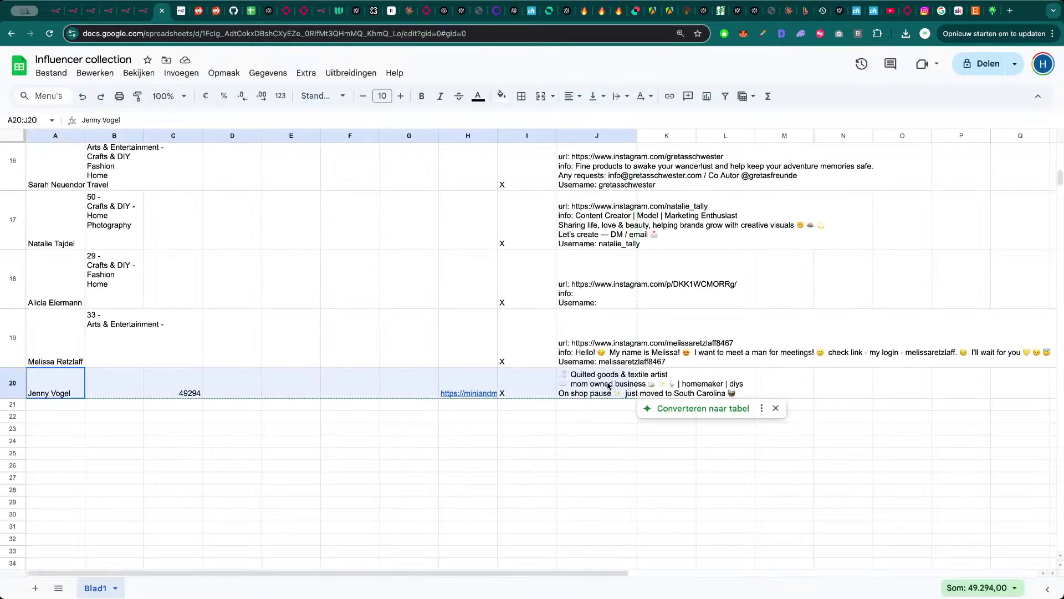
{"action": "left_click", "coordinate": [539, 381]}
{"action": "left_click", "coordinate": [475, 381]}
{"action": "left_click", "coordinate": [416, 385]}
{"action": "left_click", "coordinate": [367, 388]}
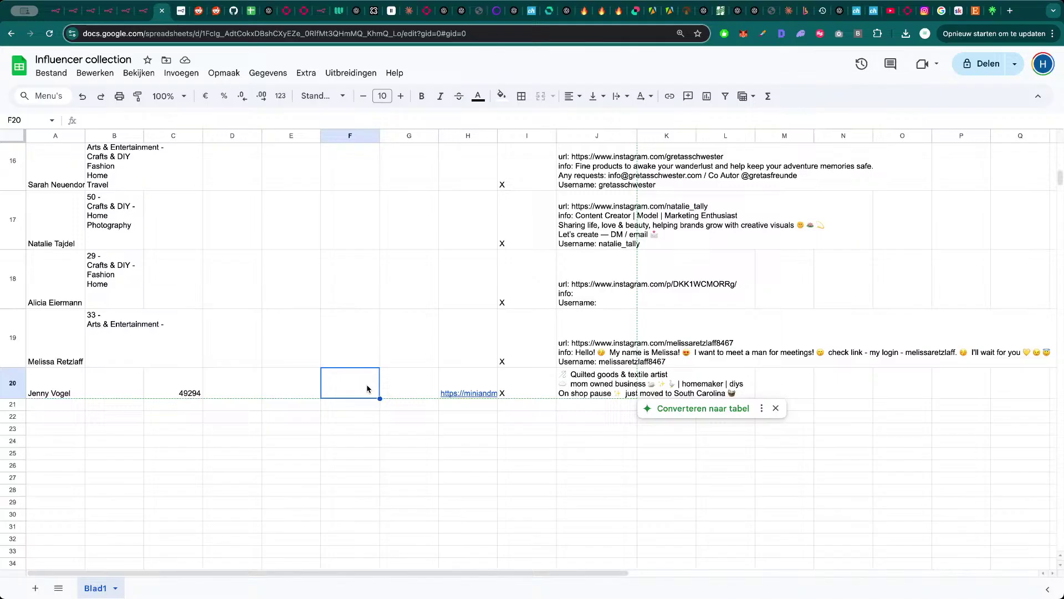
{"action": "left_click", "coordinate": [306, 388]}
{"action": "left_click", "coordinate": [245, 386]}
{"action": "left_click", "coordinate": [194, 389]}
{"action": "left_click", "coordinate": [127, 390]}
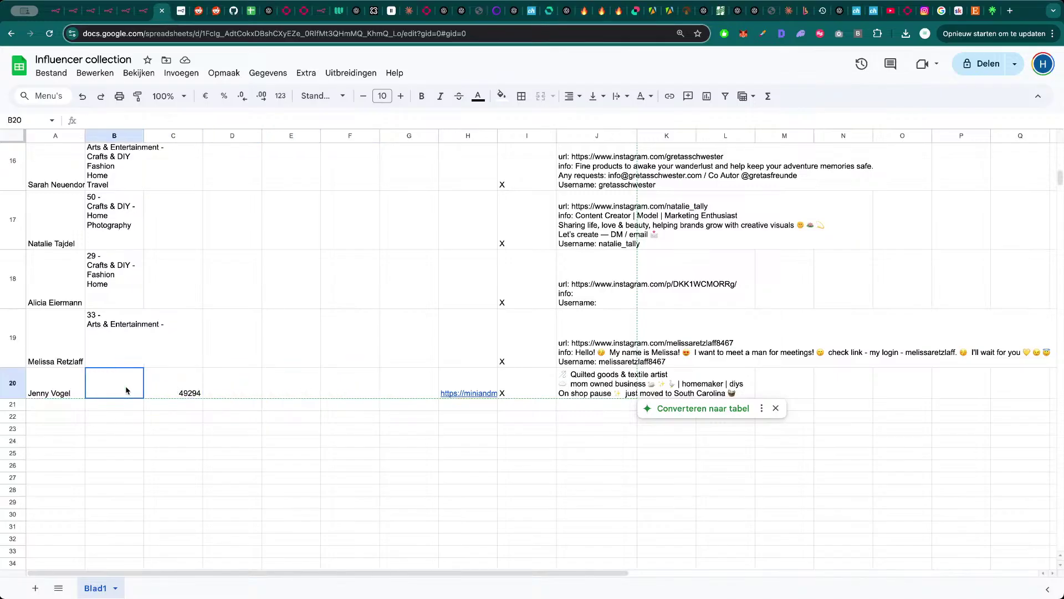
{"action": "left_click", "coordinate": [268, 393]}
{"action": "left_click", "coordinate": [343, 393]}
{"action": "left_click", "coordinate": [398, 390]}
{"action": "left_click", "coordinate": [329, 384]}
{"action": "left_click", "coordinate": [244, 386]}
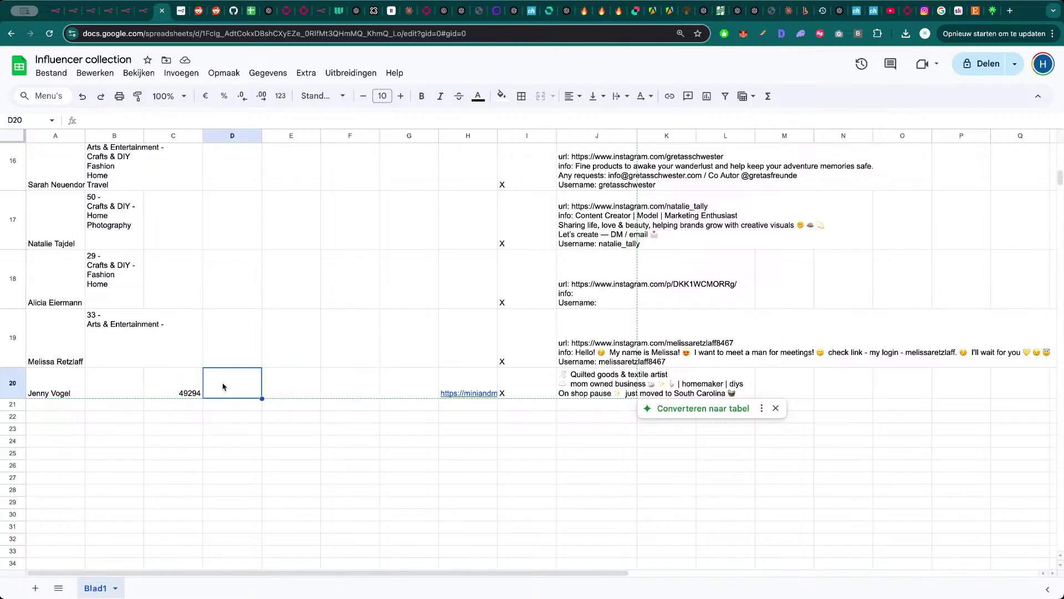
{"action": "left_click", "coordinate": [284, 384]}
{"action": "left_click", "coordinate": [342, 388]}
{"action": "left_click", "coordinate": [277, 390]}
{"action": "left_click", "coordinate": [227, 391]}
{"action": "left_click", "coordinate": [155, 392]}
{"action": "left_click", "coordinate": [125, 390]}
{"action": "left_click", "coordinate": [145, 392]}
{"action": "left_click", "coordinate": [268, 392]}
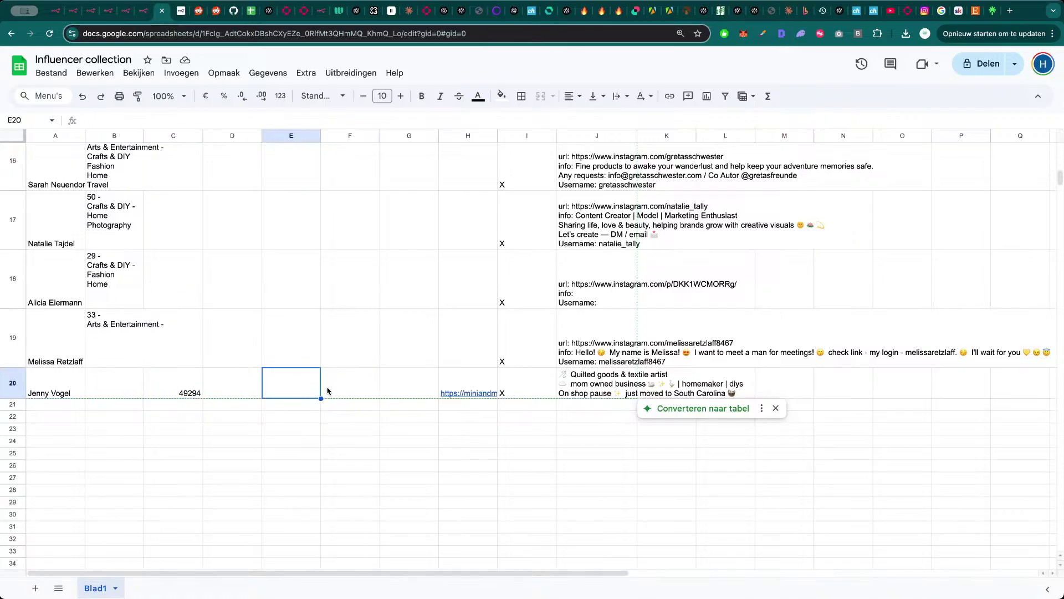
{"action": "scroll", "coordinate": [304, 379], "scroll_direction": "up", "scroll_amount": 15}
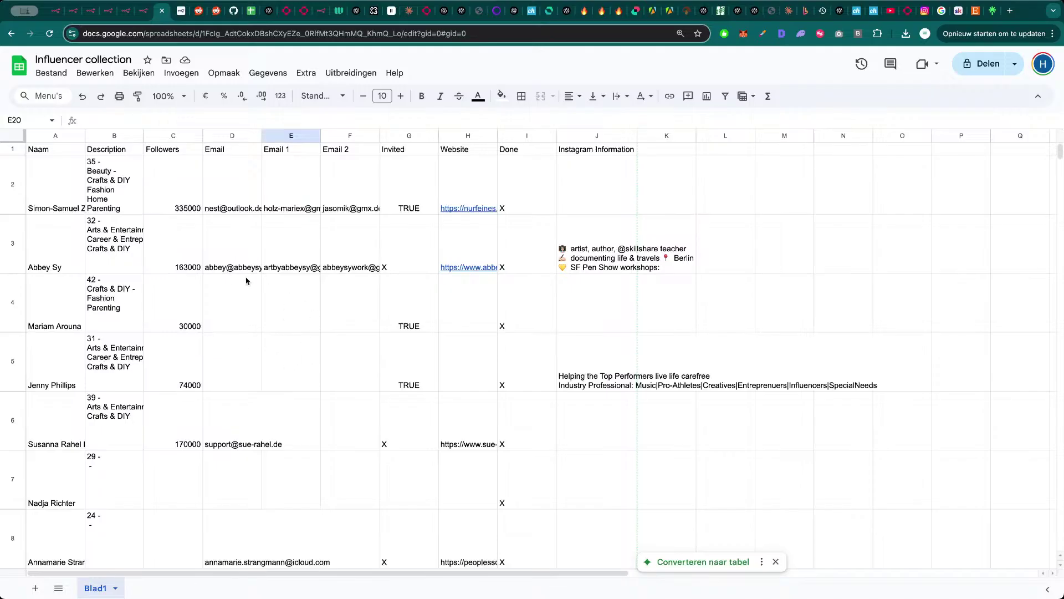
- Review the newly added row's fields, including Instagram information, then return to the sheet's top
{"action": "scroll", "coordinate": [261, 399], "scroll_direction": "down", "scroll_amount": 15}
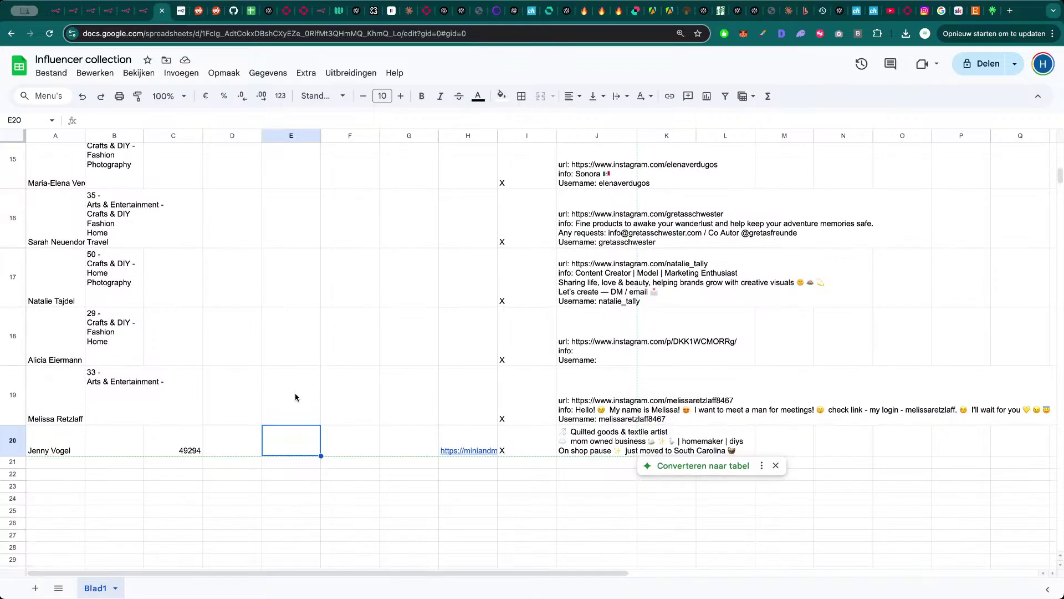
{"action": "left_click", "coordinate": [280, 389]}
{"action": "left_click", "coordinate": [150, 398]}
{"action": "key", "text": "Right"}
{"action": "key", "text": "Right"}
{"action": "key", "text": "Right"}
{"action": "key", "text": "Right"}
{"action": "key", "text": "Right"}
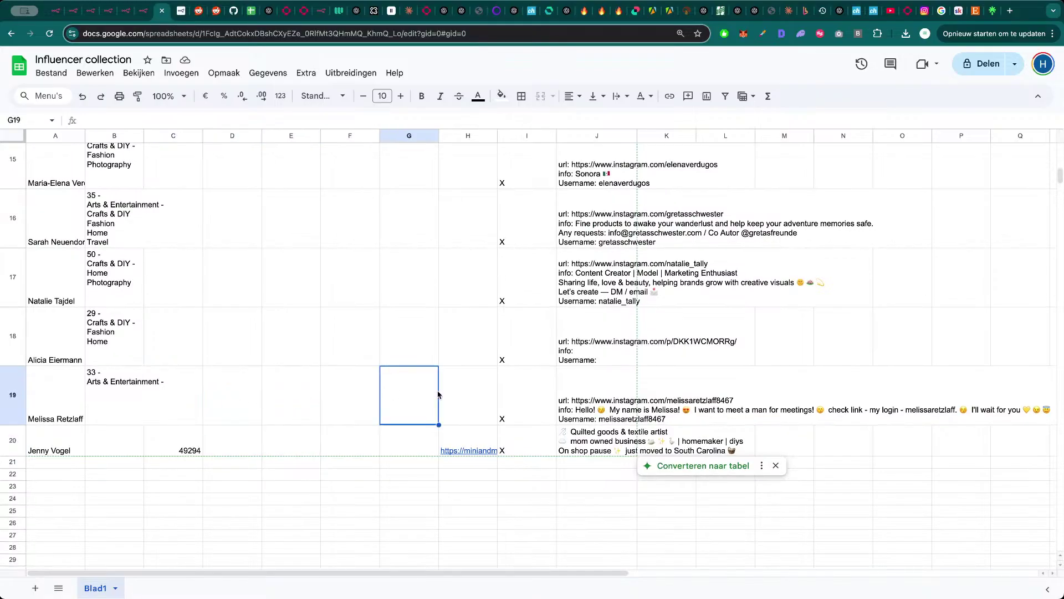
{"action": "key", "text": "Left"}
{"action": "key", "text": "Left"}
{"action": "key", "text": "Left"}
{"action": "key", "text": "Left"}
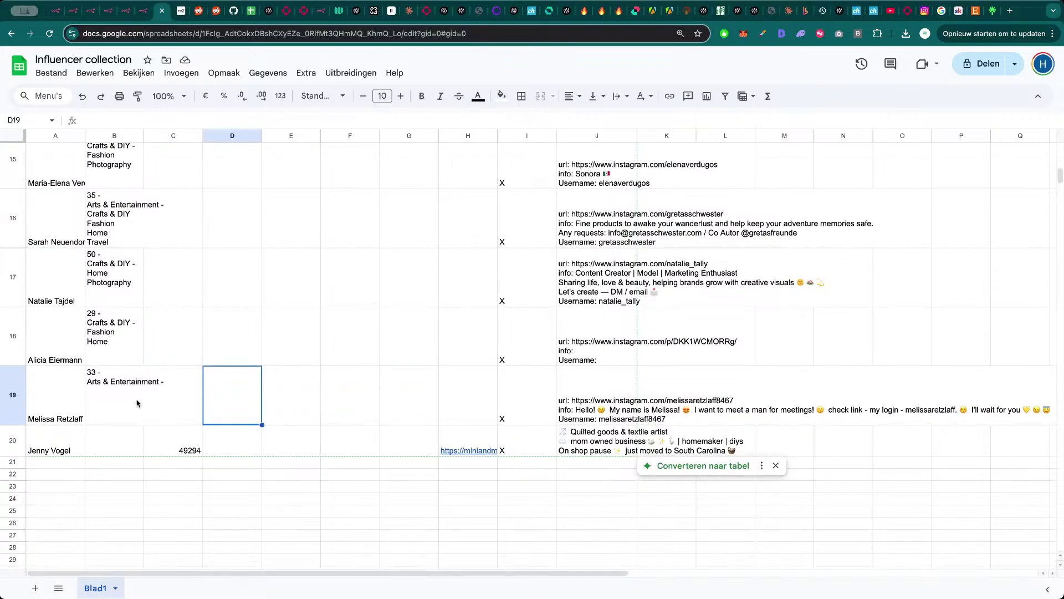
{"action": "key", "text": "Right"}
{"action": "key", "text": "Right"}
{"action": "key", "text": "Right"}
{"action": "key", "text": "Right"}
{"action": "key", "text": "Right"}
{"action": "key", "text": "Left"}
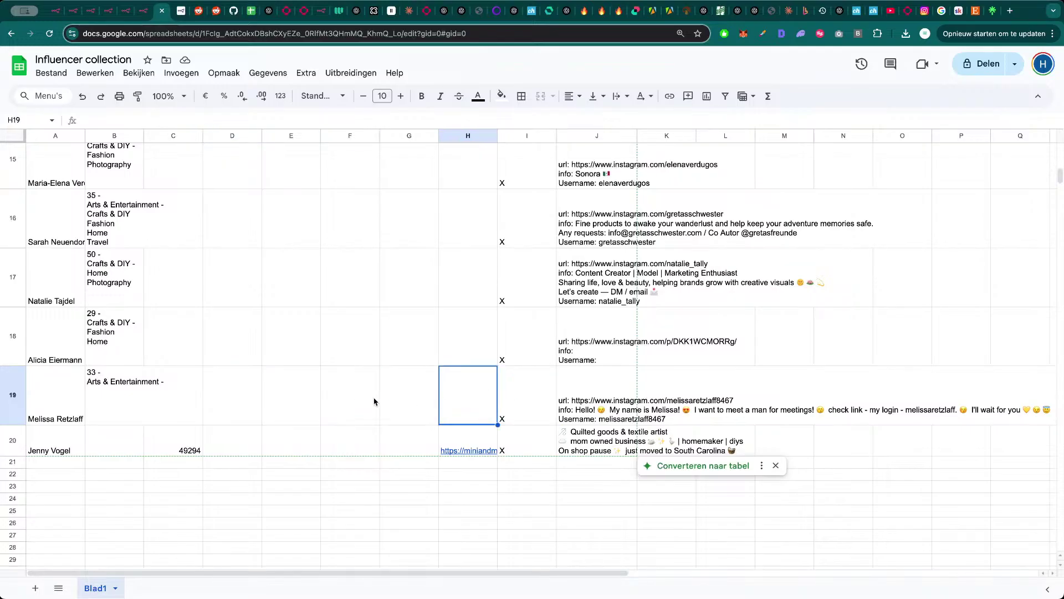
{"action": "key", "text": "Left"}
{"action": "key", "text": "Left"}
{"action": "key", "text": "Right"}
{"action": "key", "text": "Right"}
{"action": "key", "text": "Right"}
{"action": "key", "text": "Right"}
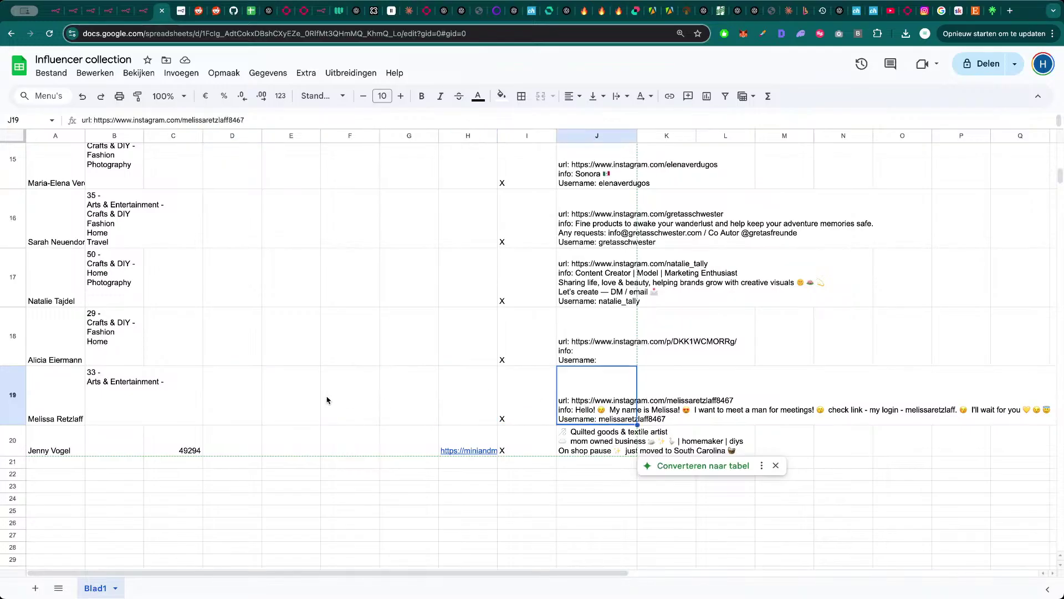
{"action": "left_click", "coordinate": [260, 407]}
{"action": "scroll", "coordinate": [258, 355], "scroll_direction": "up", "scroll_amount": 15}
{"action": "left_click", "coordinate": [242, 302]}
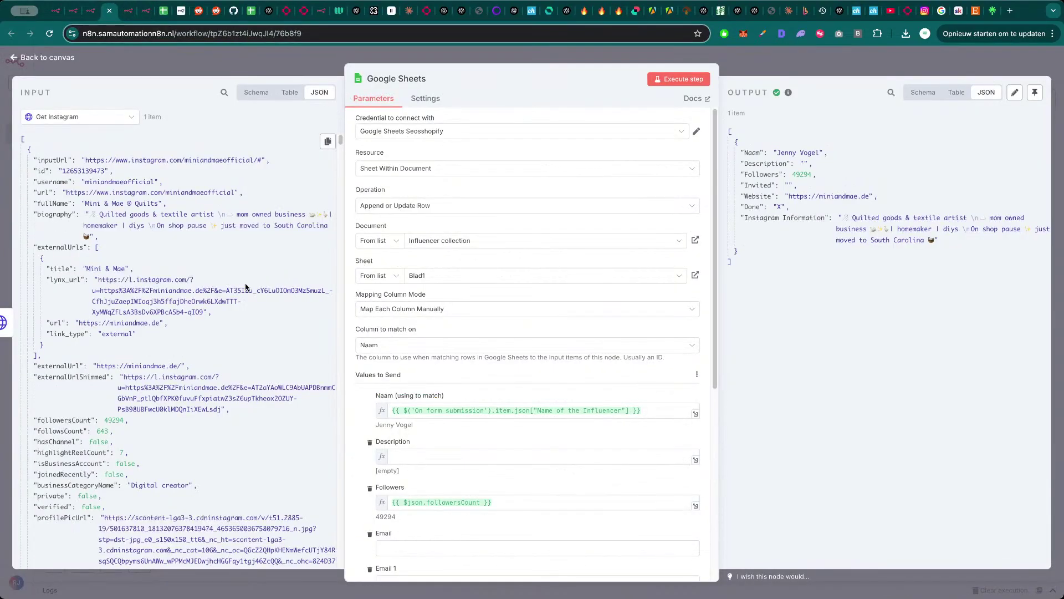
- Create a new blank workflow from the Personal workflows area
{"action": "key", "text": "Escape"}
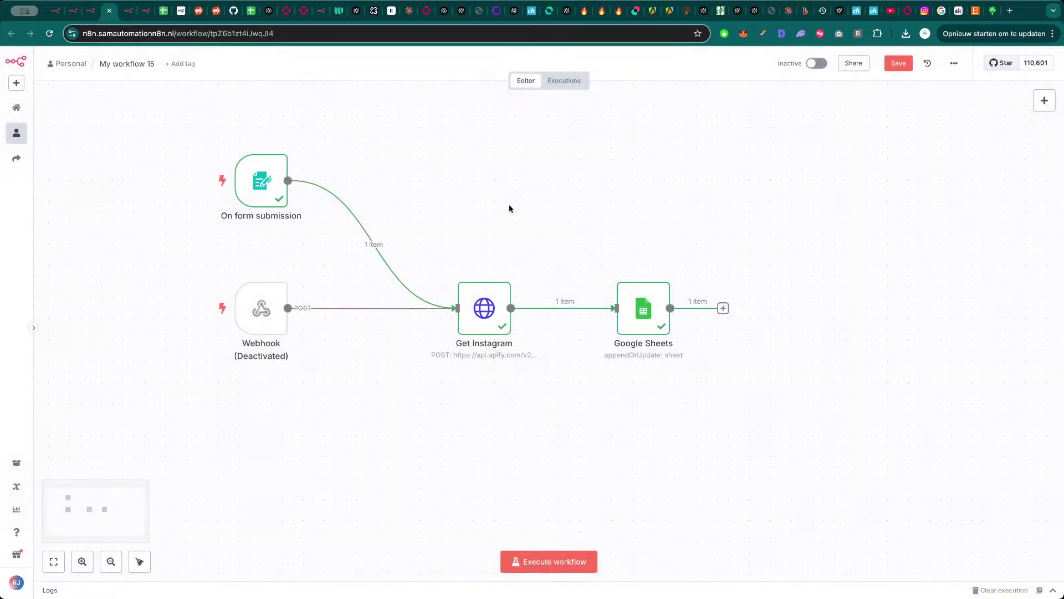
{"action": "left_click", "coordinate": [144, 12]}
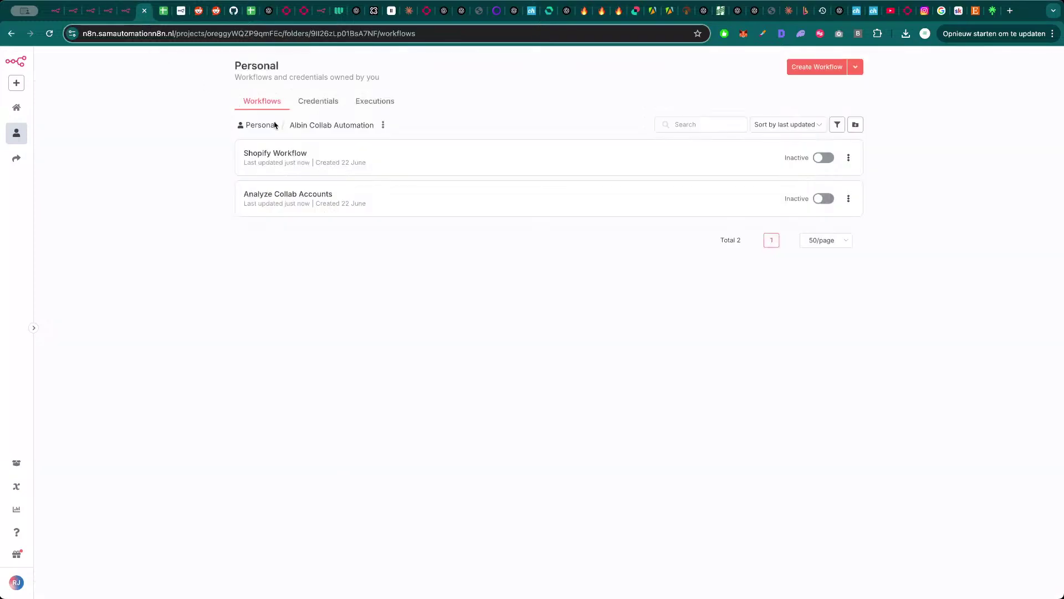
{"action": "key", "text": "ctrl+shift+Tab"}
{"action": "key", "text": "ctrl+shift+Tab"}
{"action": "key", "text": "ctrl+shift+Tab"}
{"action": "key", "text": "ctrl+shift+Tab"}
{"action": "key", "text": "ctrl+Tab"}
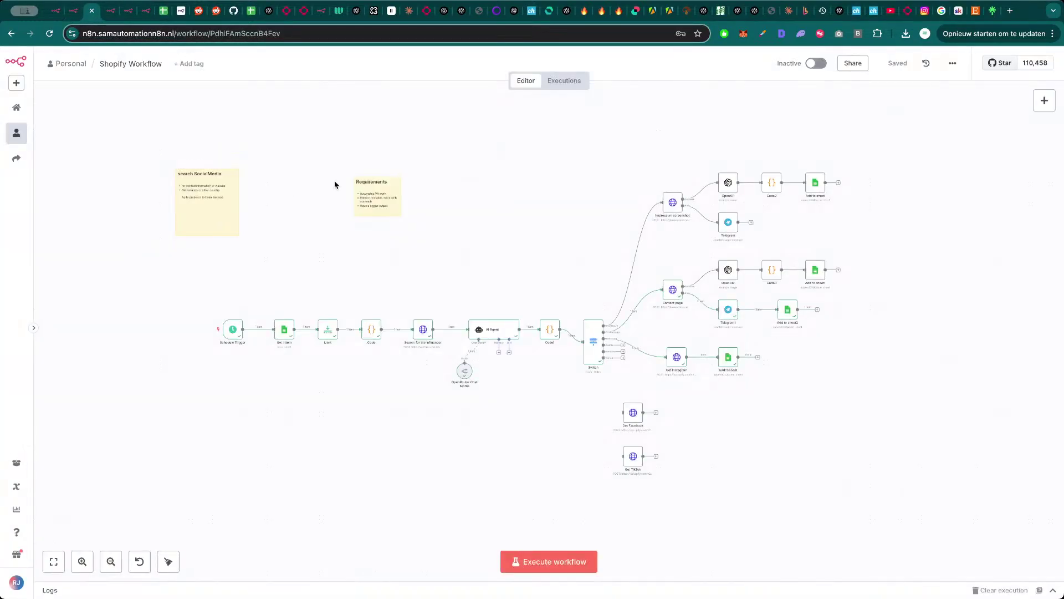
{"action": "left_click", "coordinate": [17, 82]}
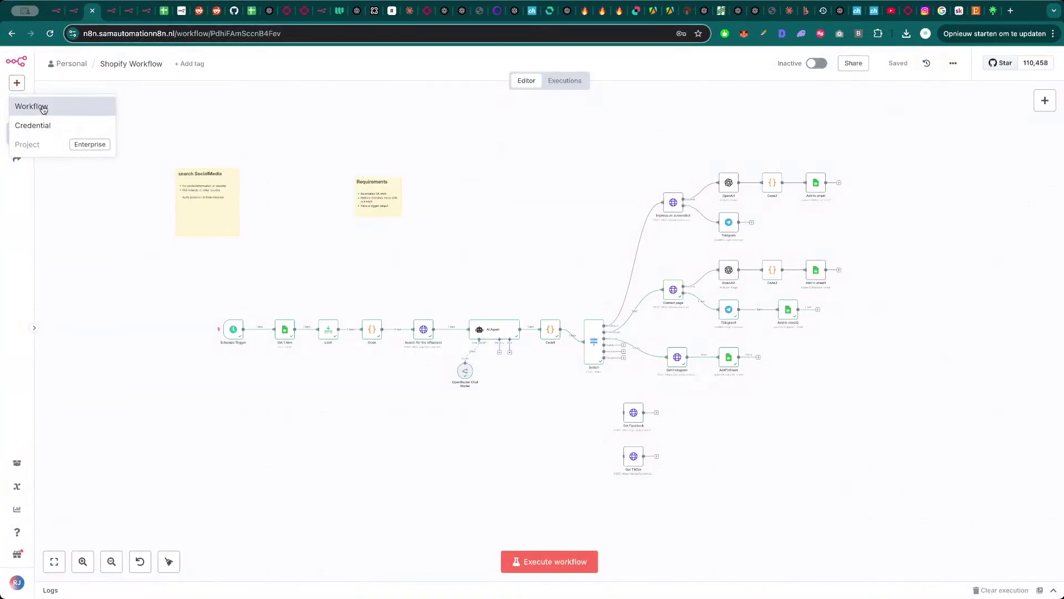
{"action": "left_click", "coordinate": [32, 106]}
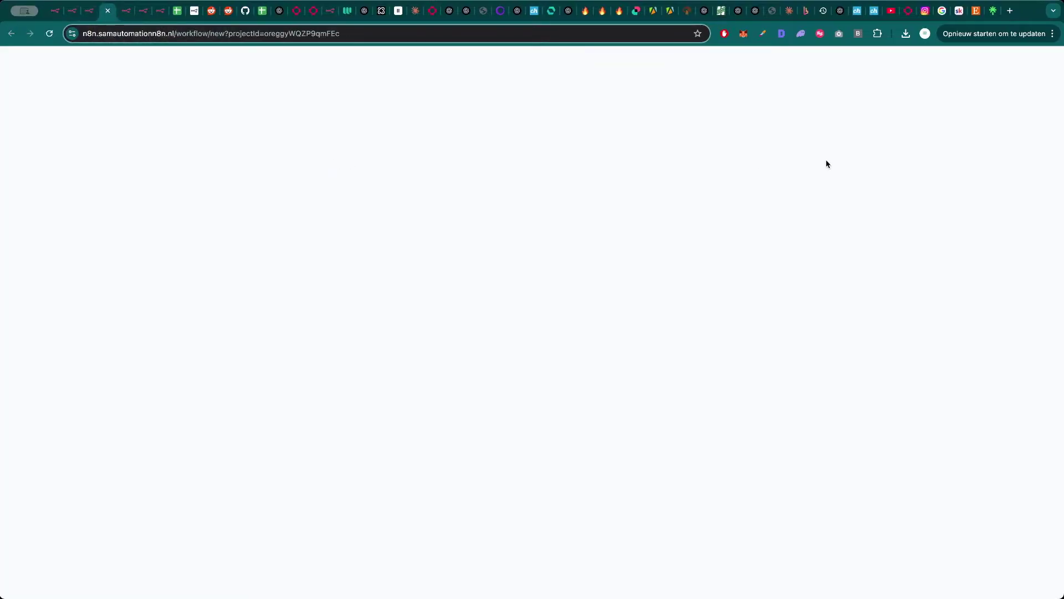
- Import the downloaded viral video template JSON file into the new workflow
{"action": "left_click", "coordinate": [953, 63]}
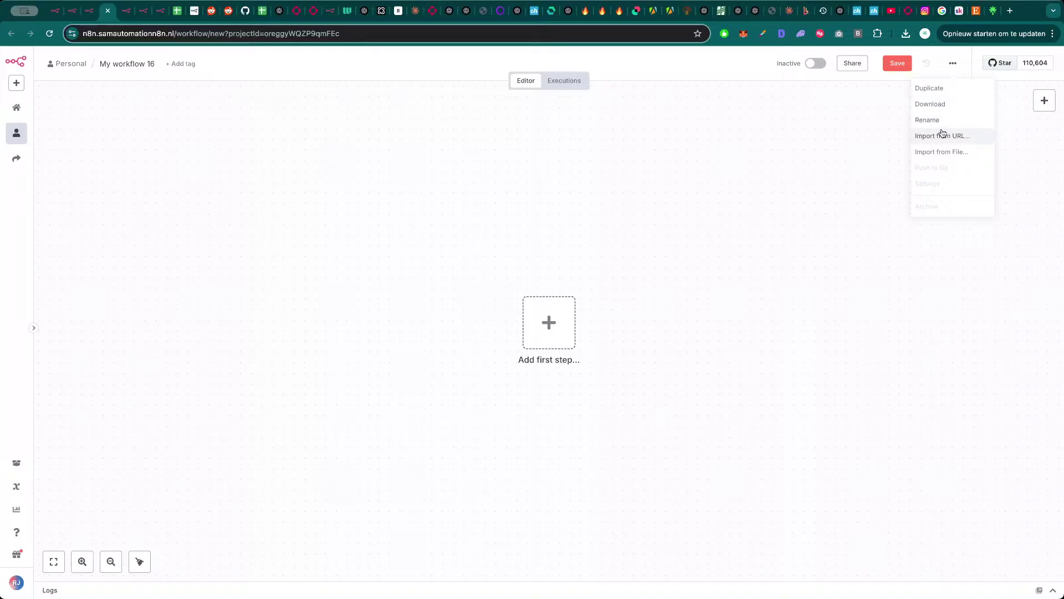
{"action": "left_click", "coordinate": [947, 157]}
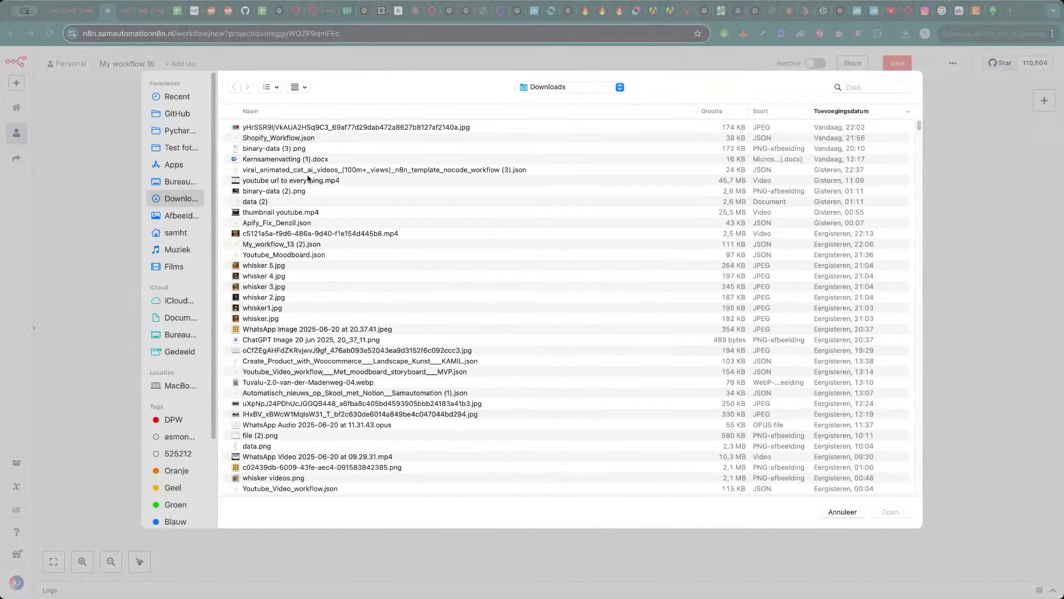
{"action": "double_click", "coordinate": [308, 127]}
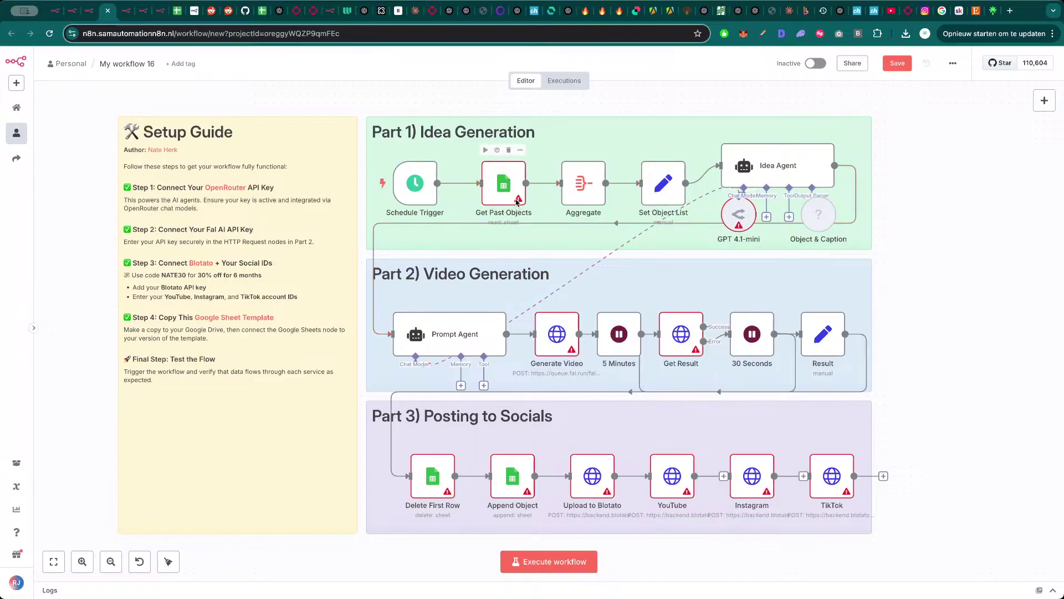
- Check the credential settings of GPT 4.1-mini, Get Past Objects, Delete First Row and Append Object
{"action": "double_click", "coordinate": [745, 209]}
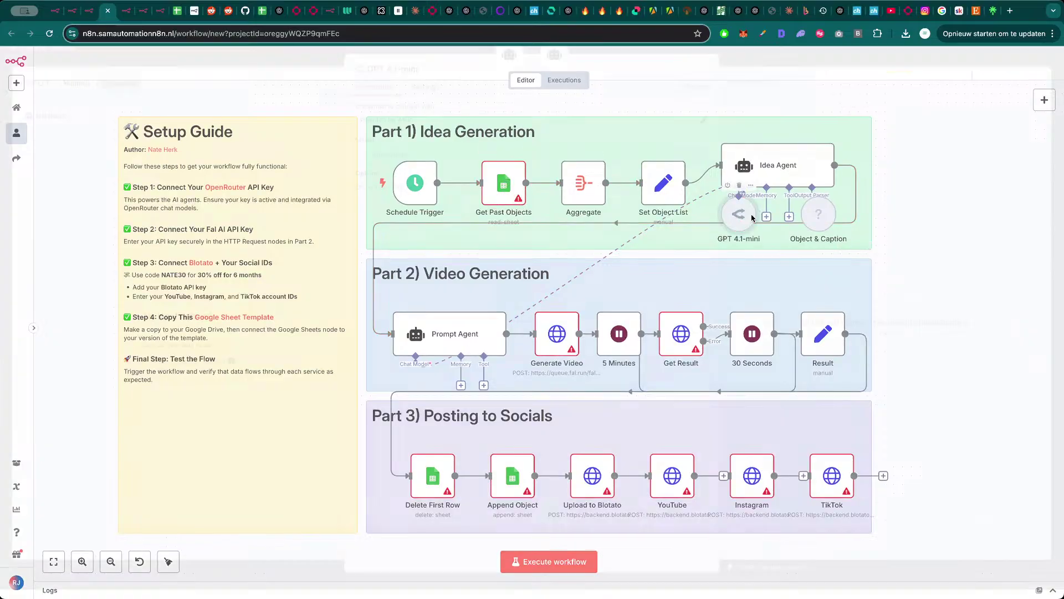
{"action": "key", "text": "Escape"}
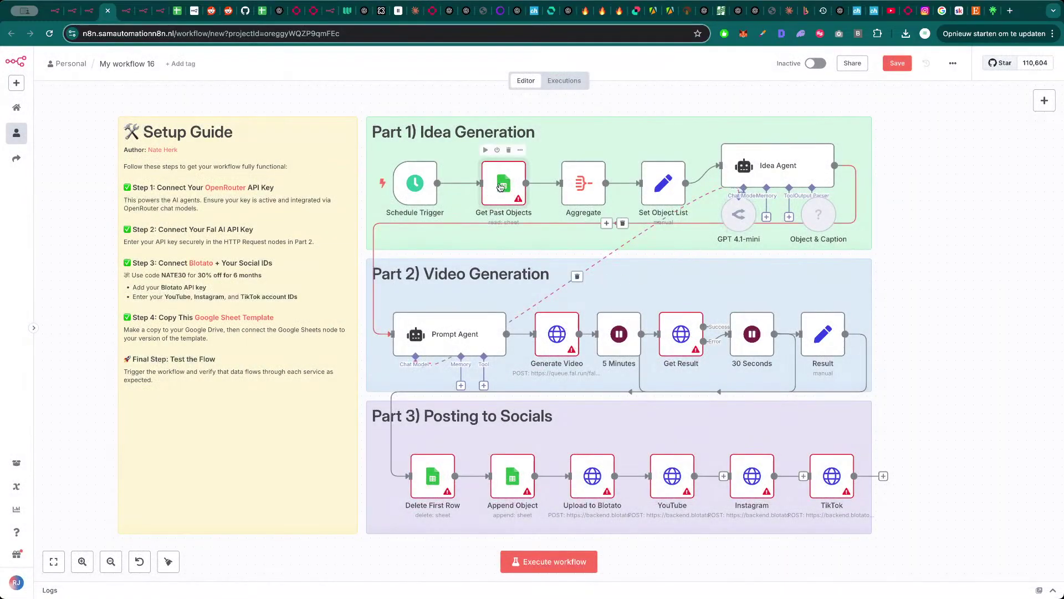
{"action": "double_click", "coordinate": [503, 187]}
{"action": "key", "text": "Escape"}
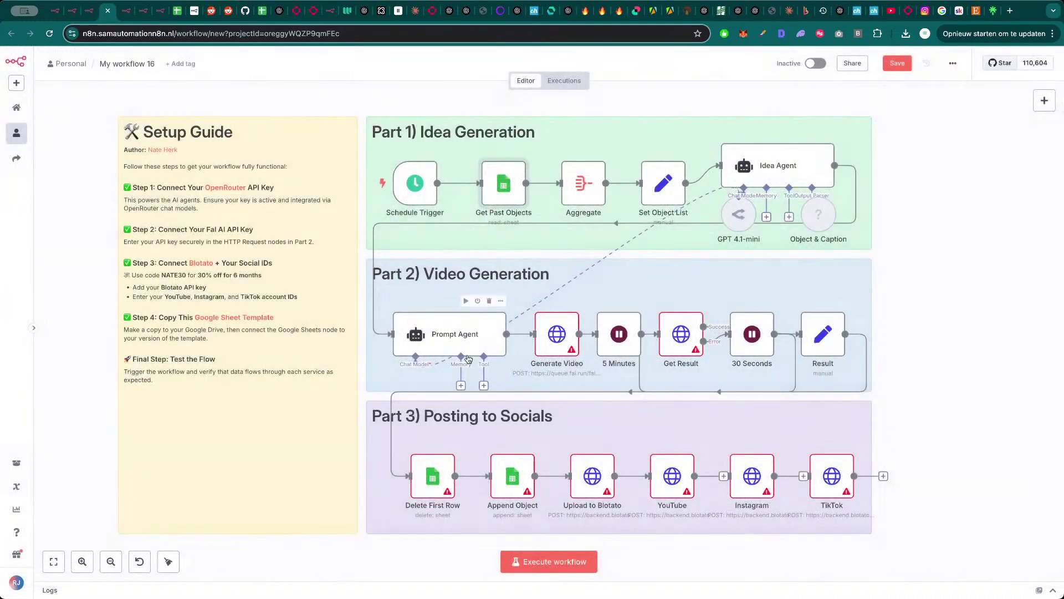
{"action": "double_click", "coordinate": [438, 481]}
{"action": "key", "text": "Escape"}
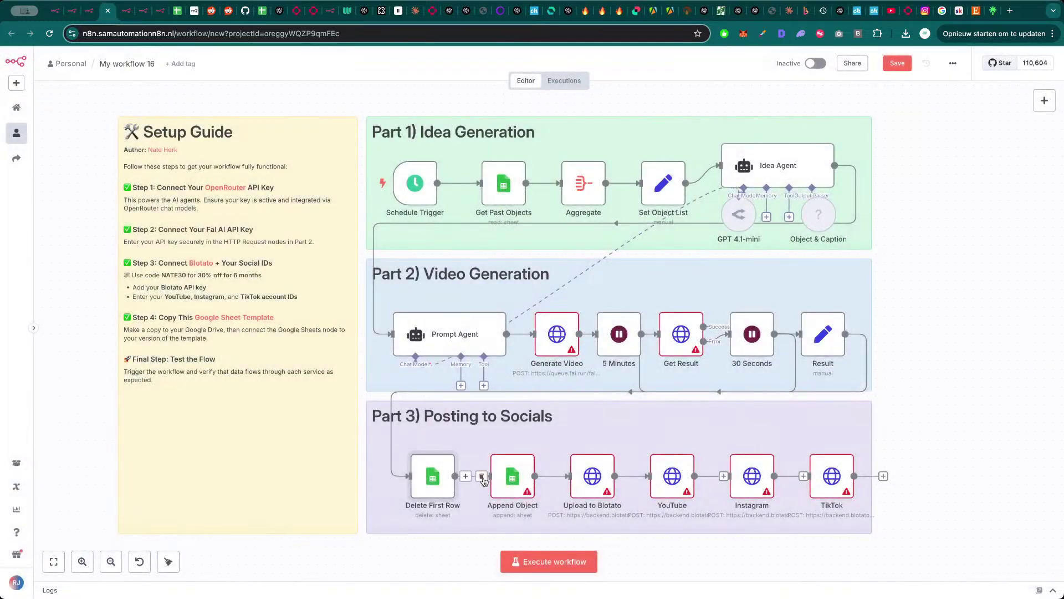
{"action": "double_click", "coordinate": [512, 478]}
{"action": "key", "text": "Escape"}
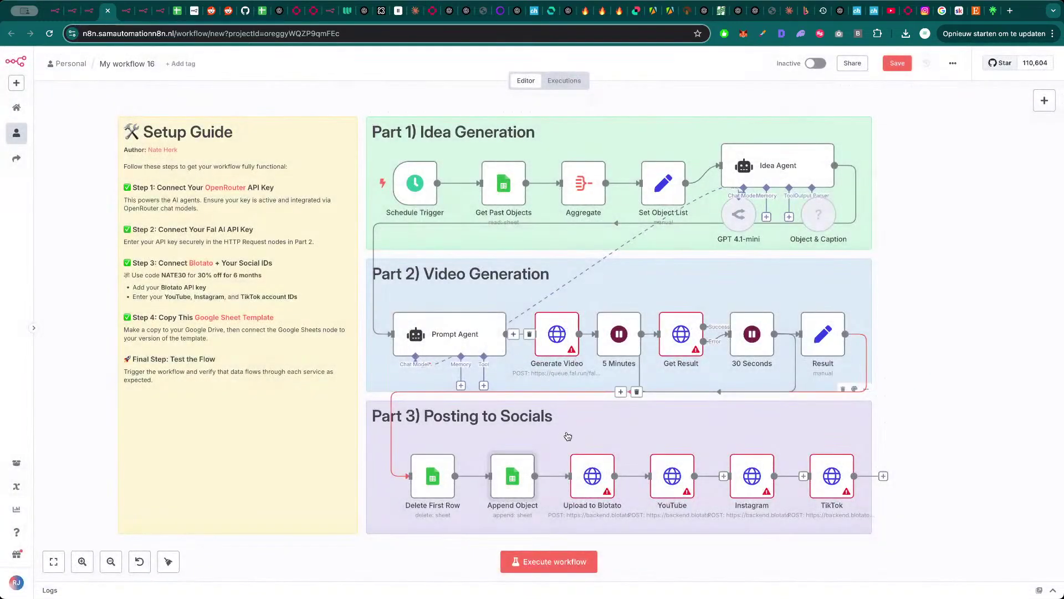
- Give the Generate Video request the Fal API - Key header authentication credential
{"action": "double_click", "coordinate": [557, 335]}
{"action": "key", "text": "Escape"}
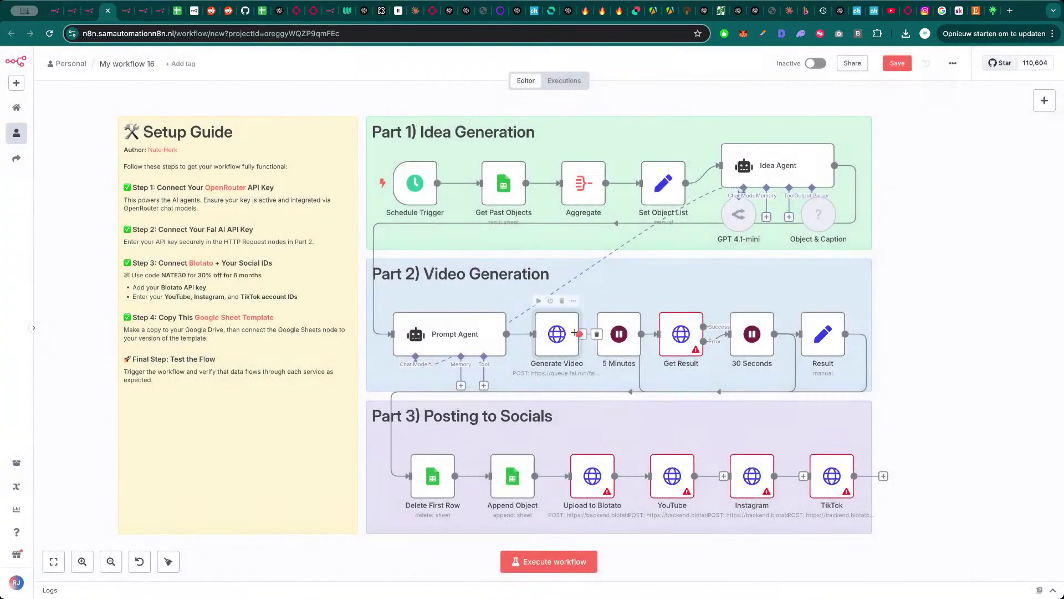
{"action": "double_click", "coordinate": [566, 339]}
{"action": "left_click", "coordinate": [505, 293]}
{"action": "type", "text": "fa"}
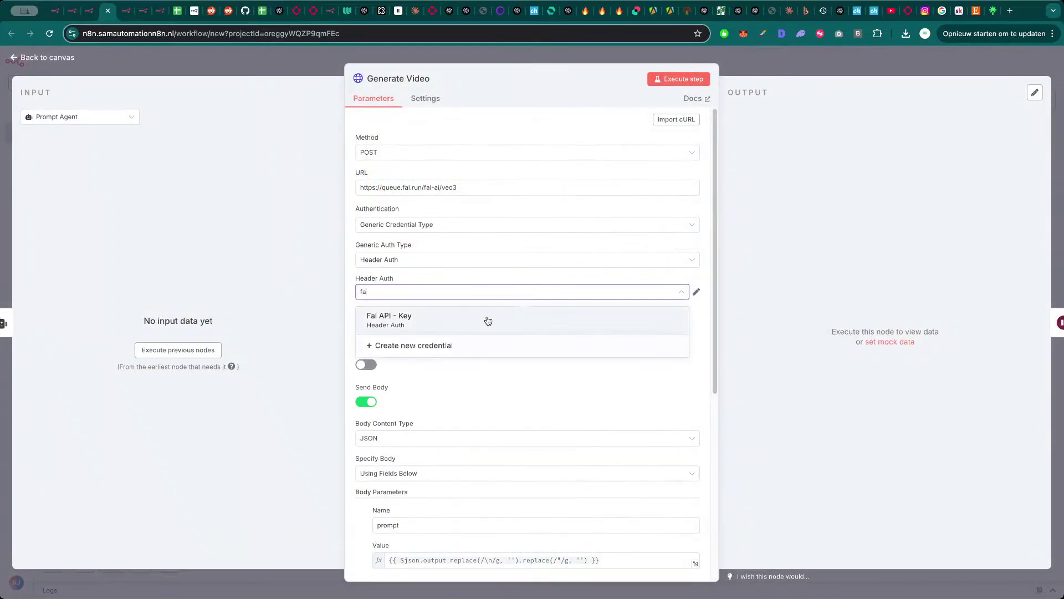
{"action": "left_click", "coordinate": [488, 320]}
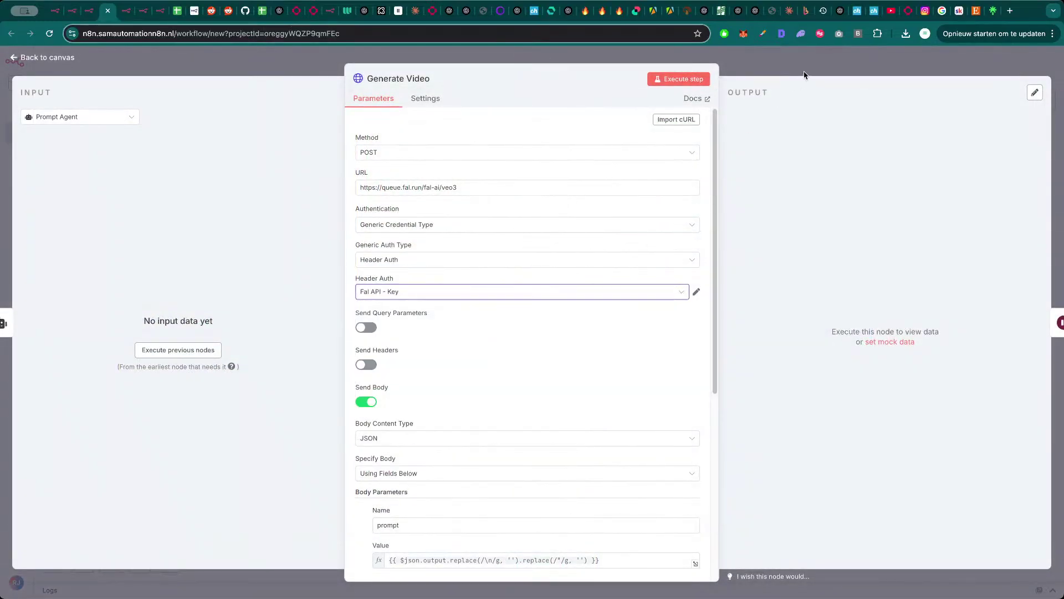
{"action": "key", "text": "Escape"}
- Briefly visit the Airtable site in a new tab, then close it
{"action": "key", "text": "super+t"}
{"action": "type", "text": "airta"}
{"action": "key", "text": "Return"}
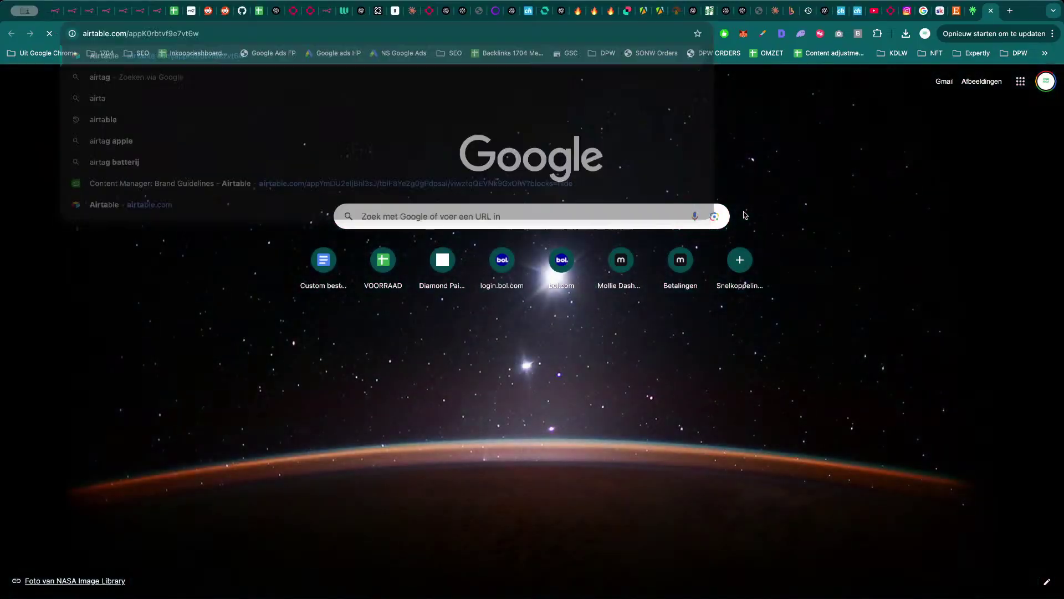
{"action": "key", "text": "super+w"}
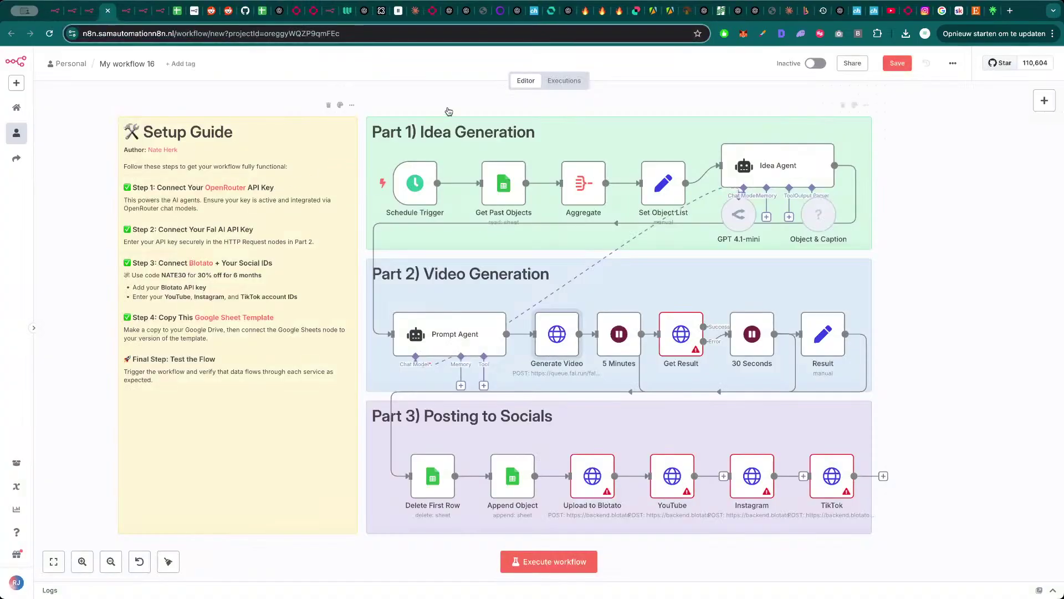
- Rearrange the Object & Caption and GPT 4.1-mini nodes on the canvas
{"action": "scroll", "coordinate": [954, 216], "scroll_direction": "right", "scroll_amount": 1}
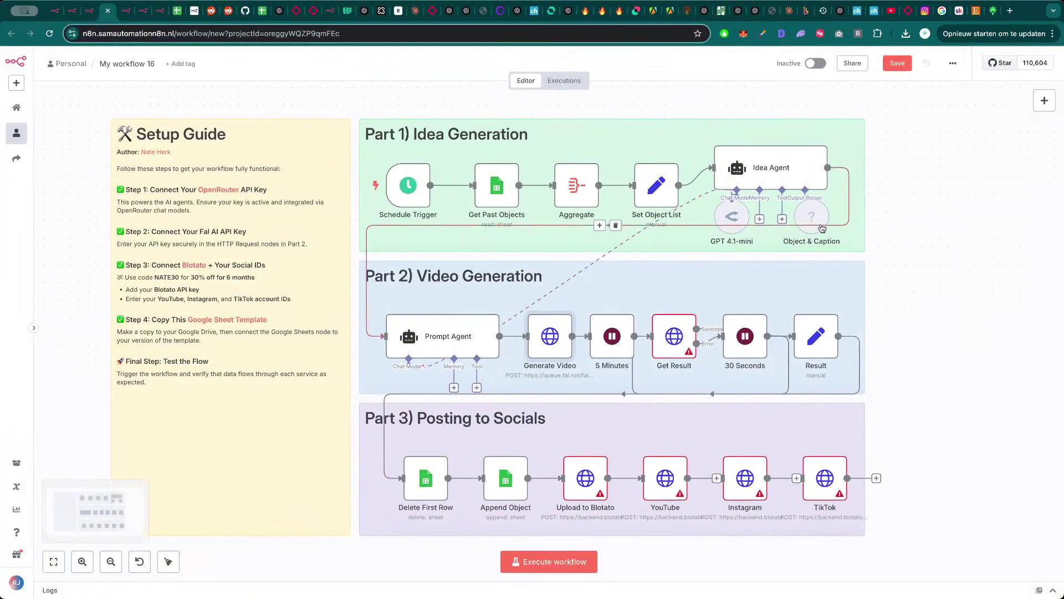
{"action": "left_click_drag", "start_coordinate": [821, 228], "coordinate": [840, 246]}
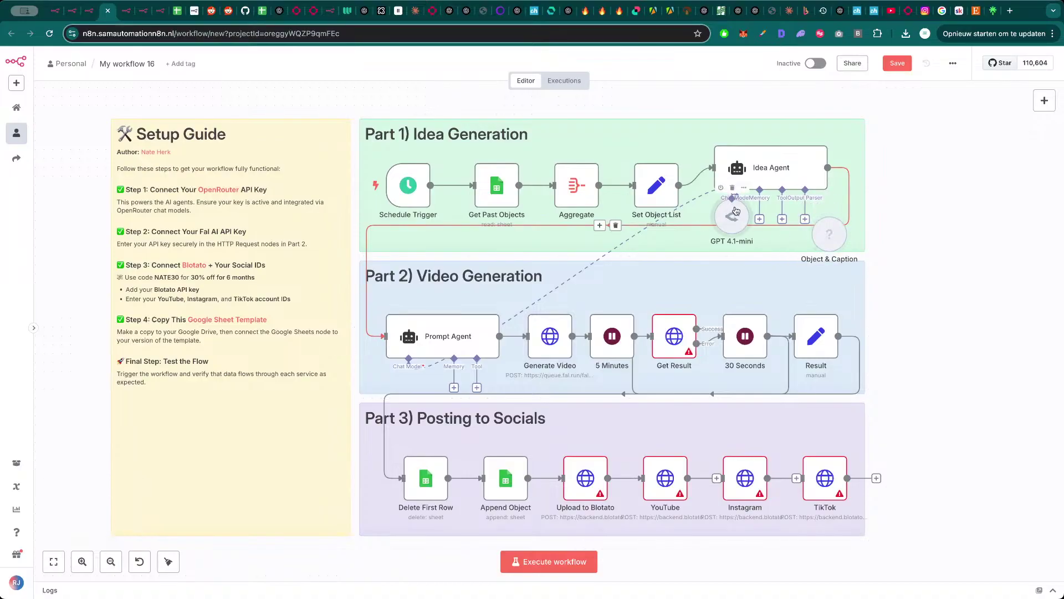
{"action": "left_click_drag", "start_coordinate": [735, 210], "coordinate": [727, 228]}
{"action": "left_click_drag", "start_coordinate": [837, 246], "coordinate": [894, 247]}
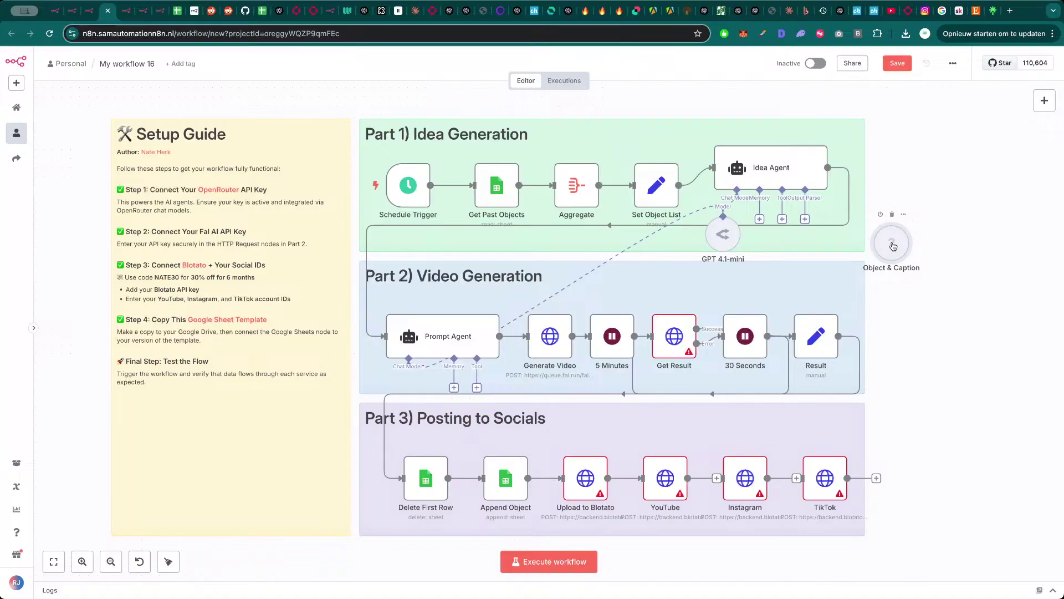
{"action": "double_click", "coordinate": [892, 246]}
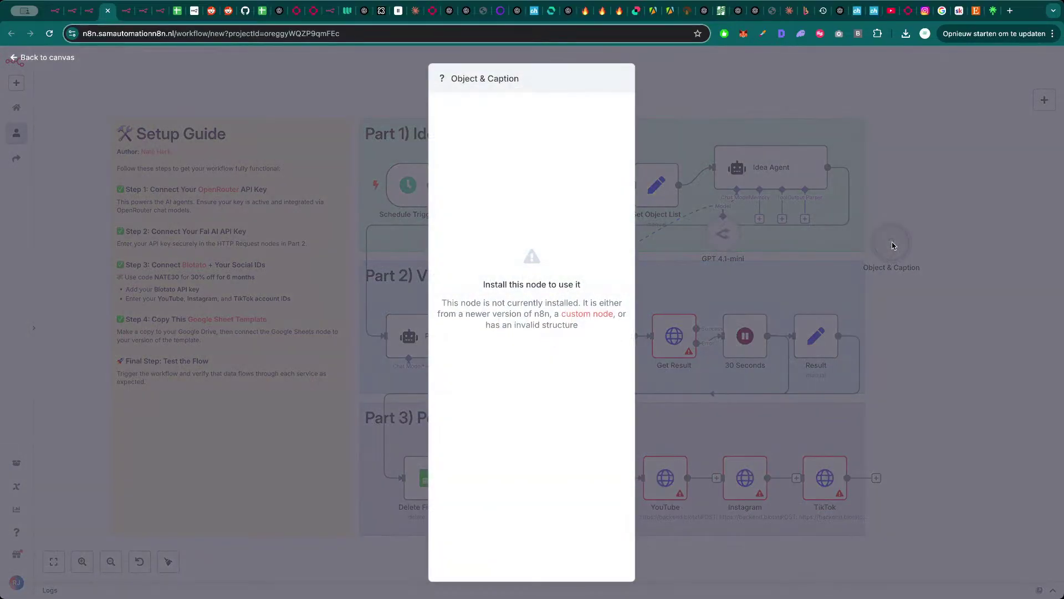
{"action": "left_click", "coordinate": [893, 245]}
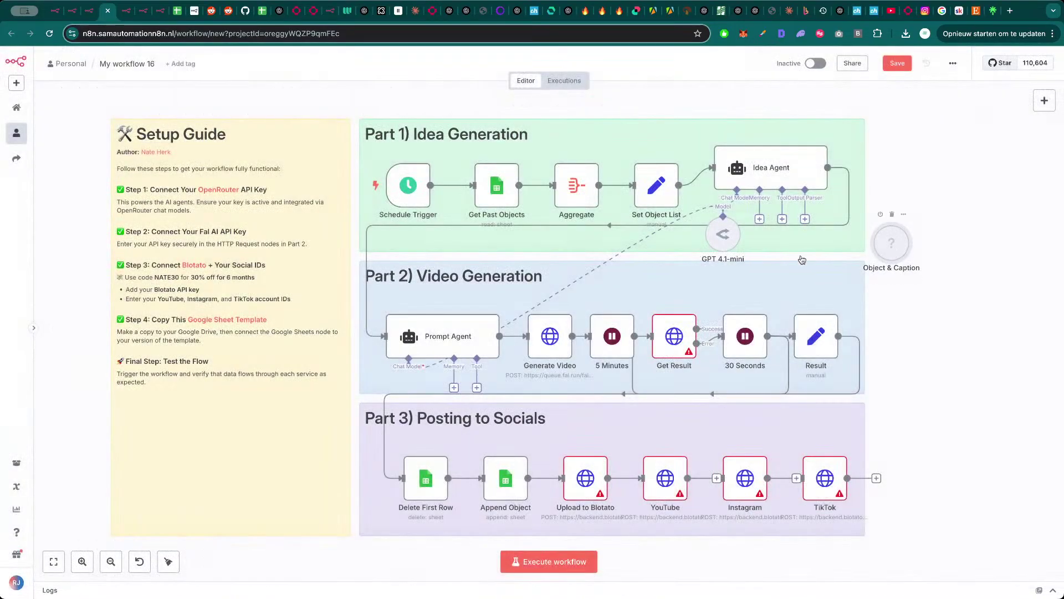
{"action": "left_click_drag", "start_coordinate": [713, 234], "coordinate": [735, 258]}
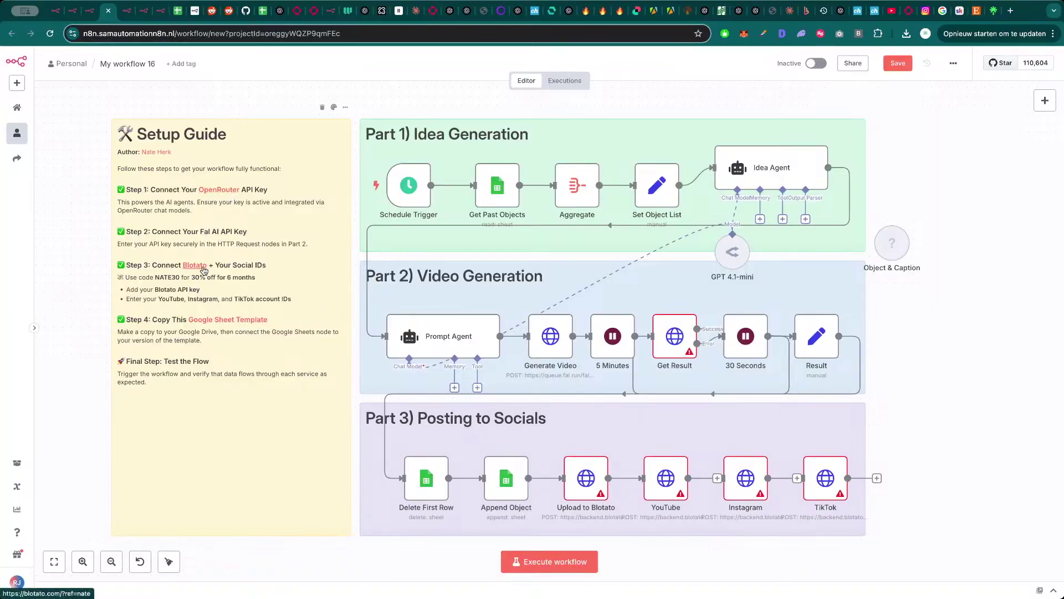
- Inspect the Upload to Blotato, YouTube, Instagram and TikTok posting nodes' settings
{"action": "double_click", "coordinate": [596, 478]}
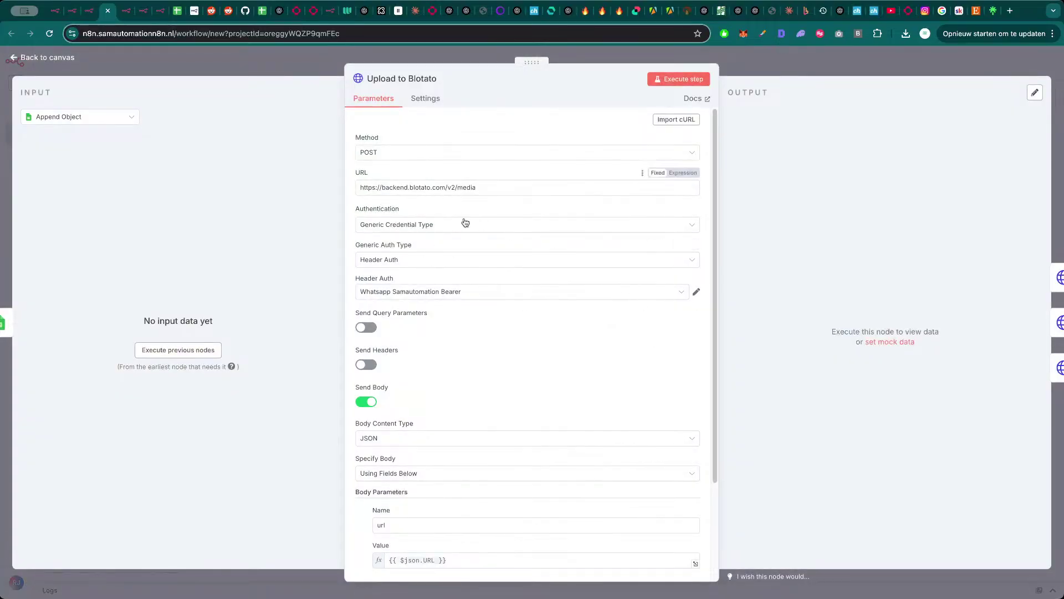
{"action": "key", "text": "Escape"}
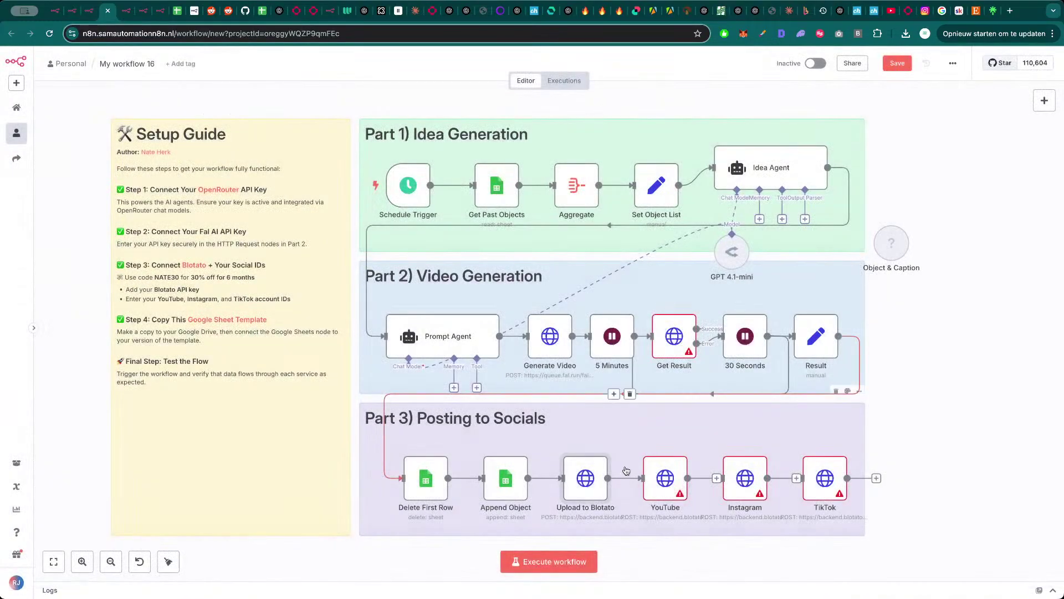
{"action": "double_click", "coordinate": [666, 487]}
{"action": "key", "text": "Escape"}
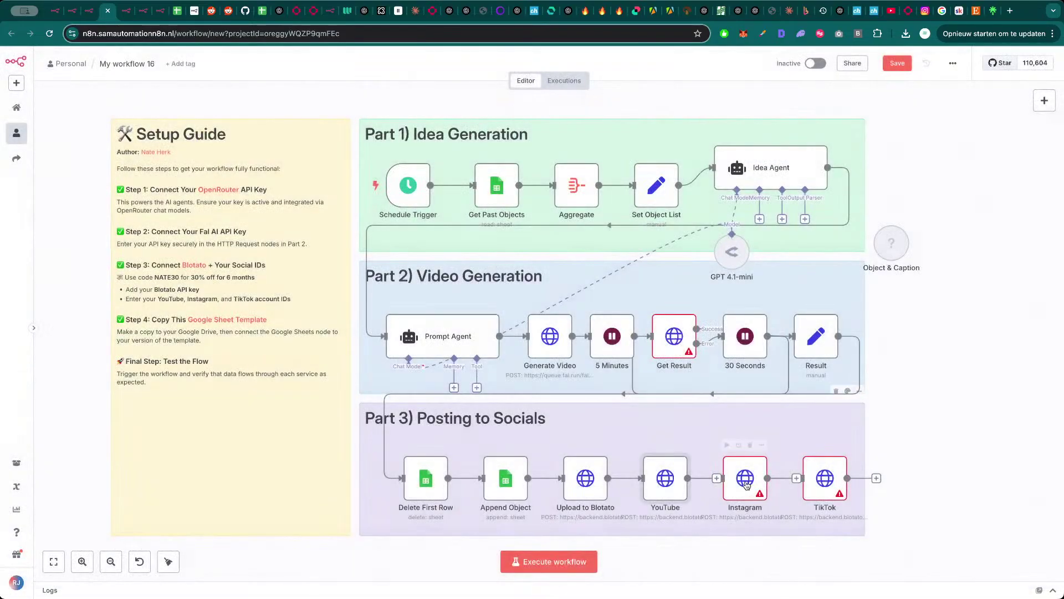
{"action": "double_click", "coordinate": [745, 485]}
{"action": "key", "text": "Escape"}
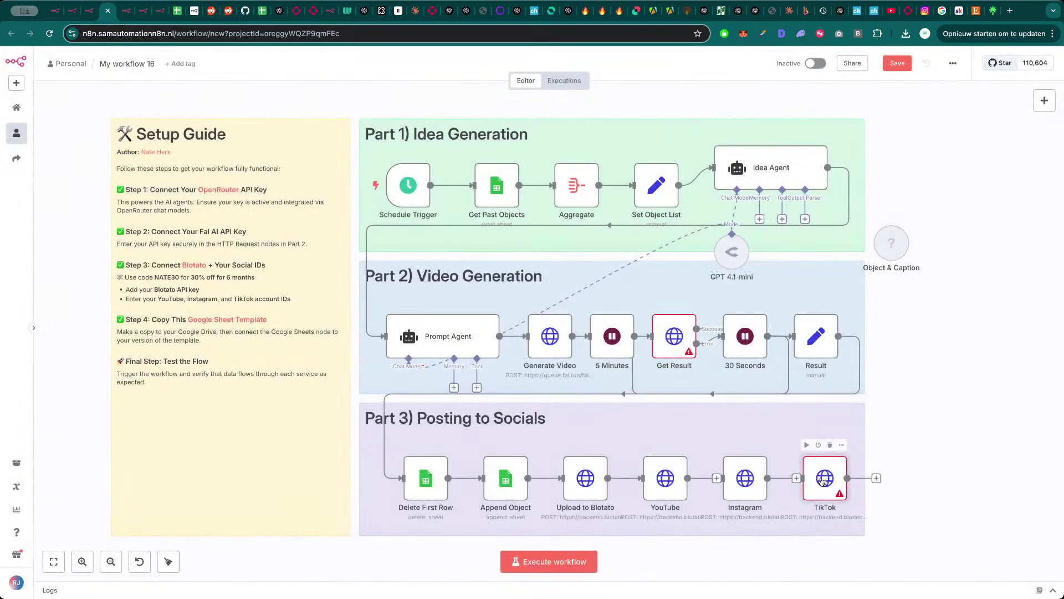
{"action": "double_click", "coordinate": [823, 480]}
{"action": "key", "text": "Escape"}
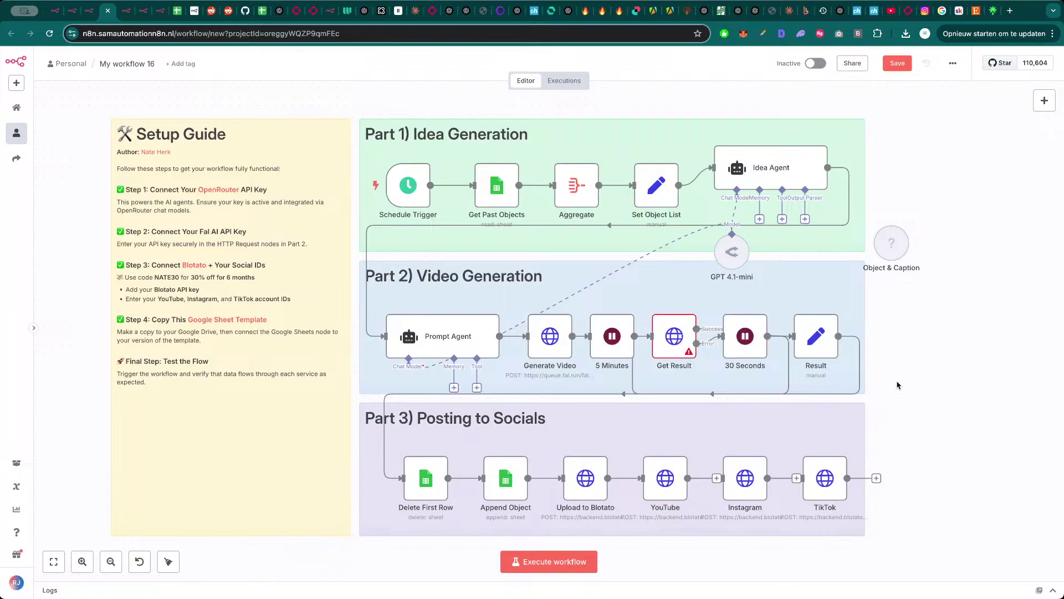
{"action": "mouse_move", "coordinate": [827, 481]}
{"action": "left_click_drag", "start_coordinate": [842, 477], "coordinate": [846, 481]}
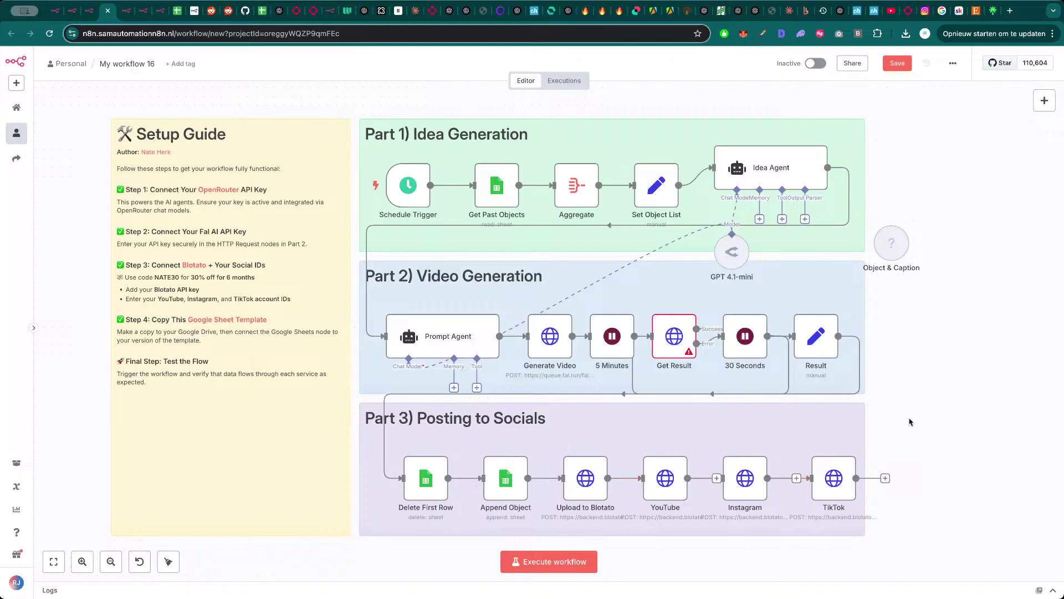
- Delete the Upload to Blotato, YouTube, Instagram and TikTok nodes, leaving Append Object last
{"action": "left_click", "coordinate": [590, 481]}
{"action": "key", "text": "Delete"}
{"action": "left_click", "coordinate": [672, 468]}
{"action": "key", "text": "Delete"}
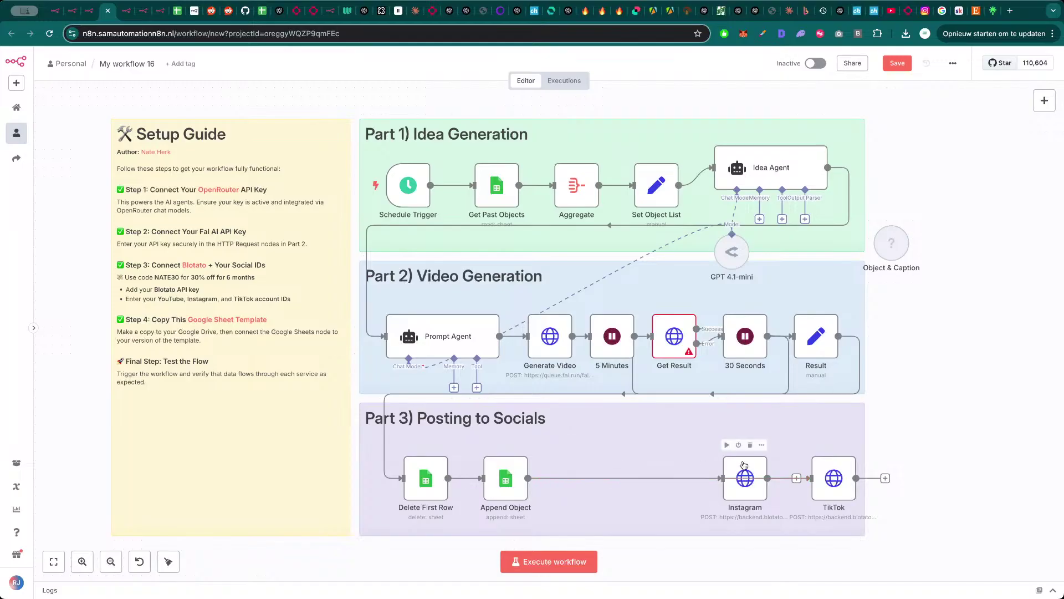
{"action": "left_click", "coordinate": [744, 468]}
{"action": "key", "text": "Delete"}
{"action": "left_click", "coordinate": [844, 467]}
{"action": "key", "text": "Delete"}
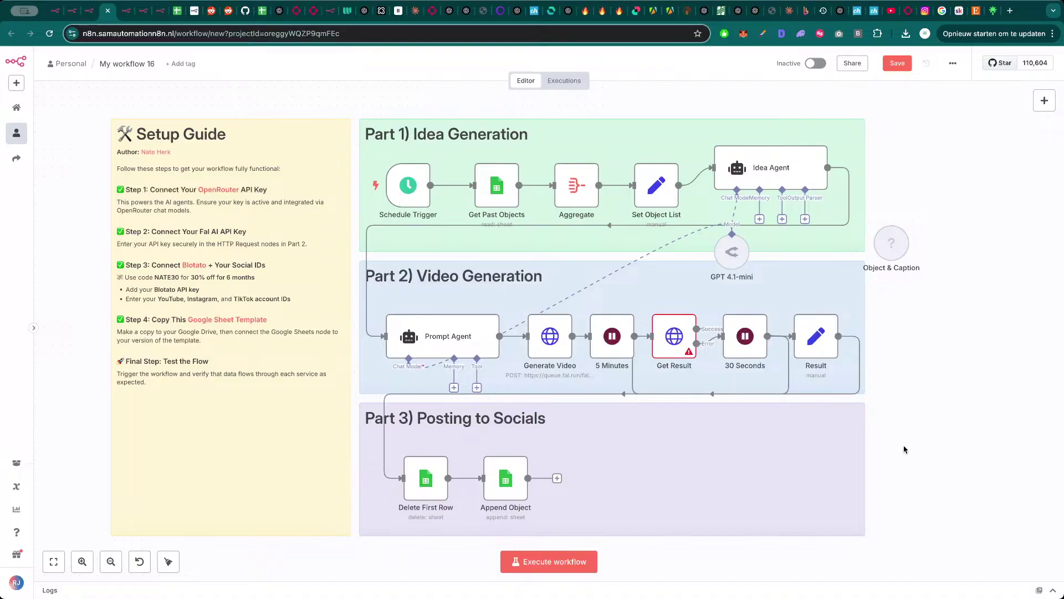
{"action": "key", "text": "super+1"}
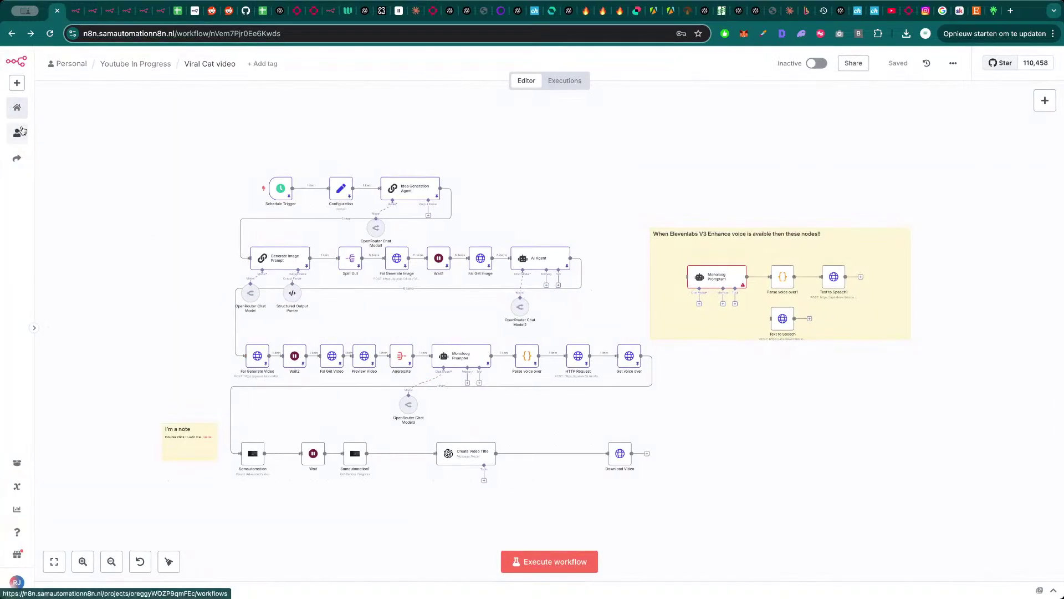
- Browse the Youtube and Operationeel folders and open YT Horror Stories - Samautomation - LongForm
{"action": "left_click", "coordinate": [16, 133]}
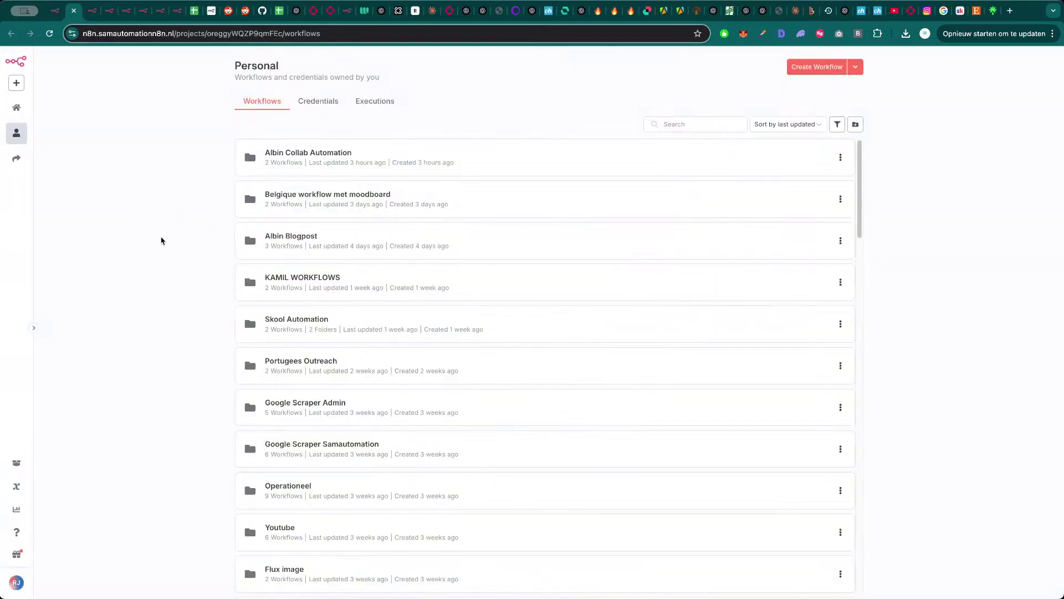
{"action": "scroll", "coordinate": [452, 416], "scroll_direction": "down", "scroll_amount": 3}
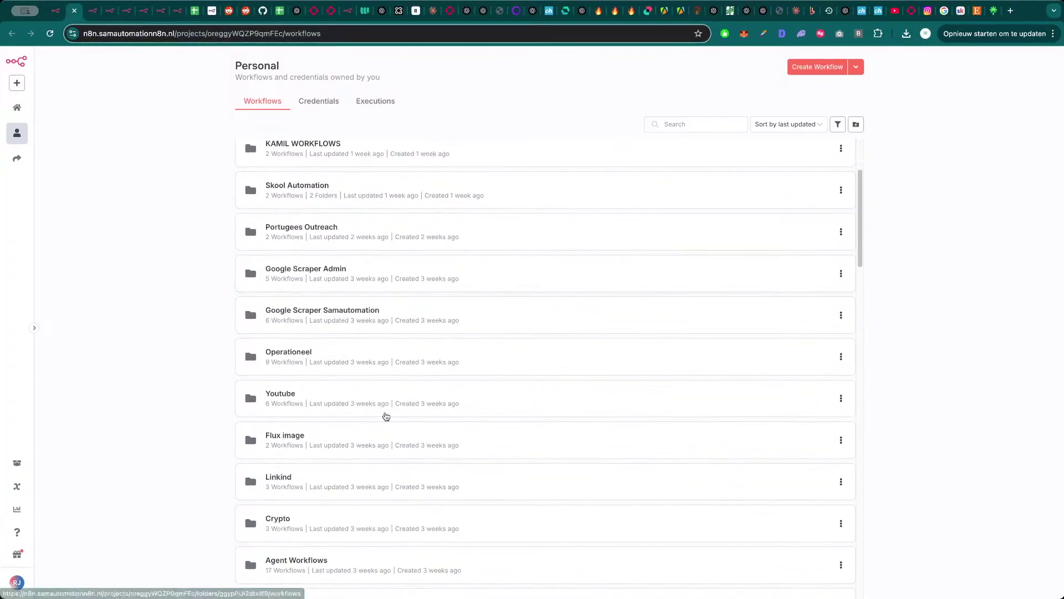
{"action": "left_click", "coordinate": [362, 407]}
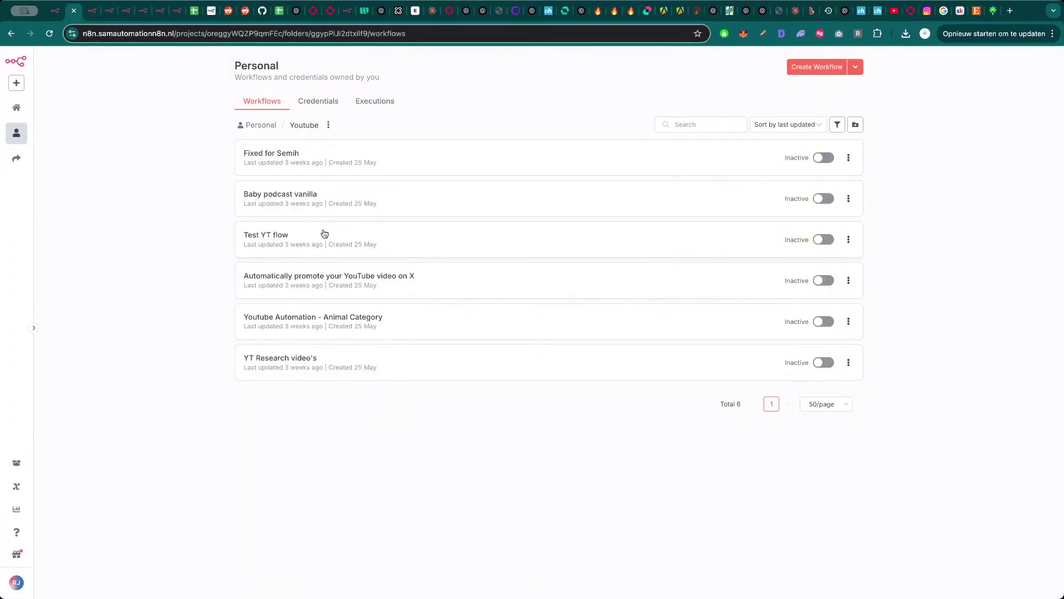
{"action": "key", "text": "alt+Left"}
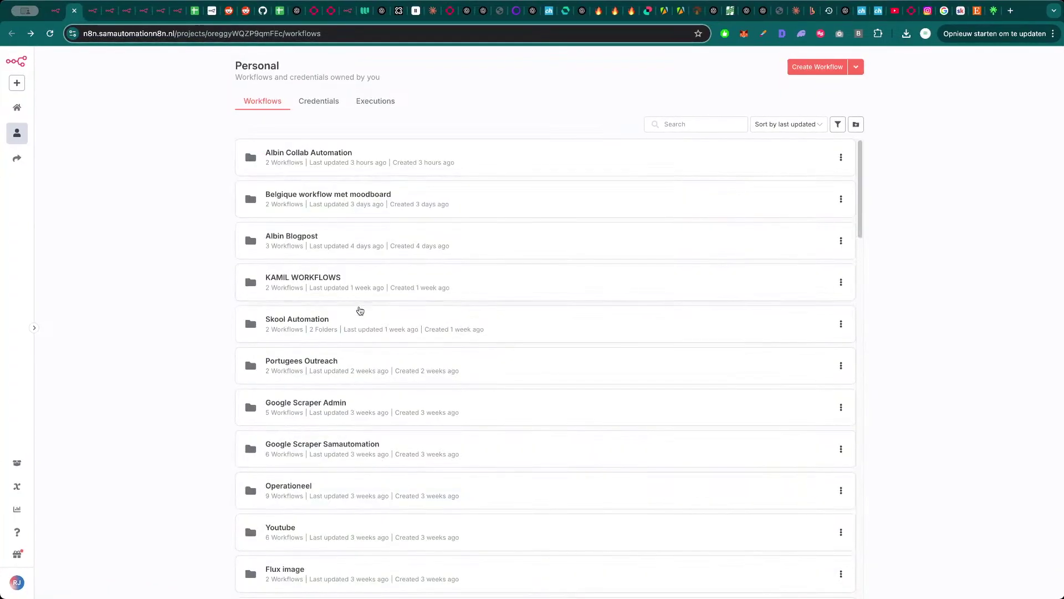
{"action": "scroll", "coordinate": [366, 408], "scroll_direction": "down", "scroll_amount": 2}
{"action": "left_click", "coordinate": [359, 450]}
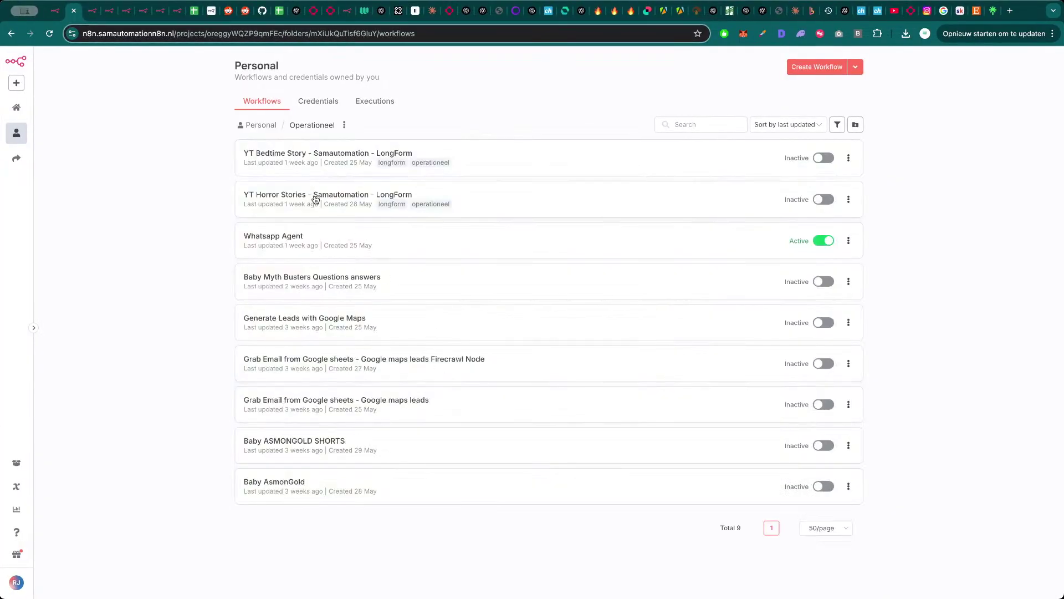
{"action": "left_click", "coordinate": [319, 198]}
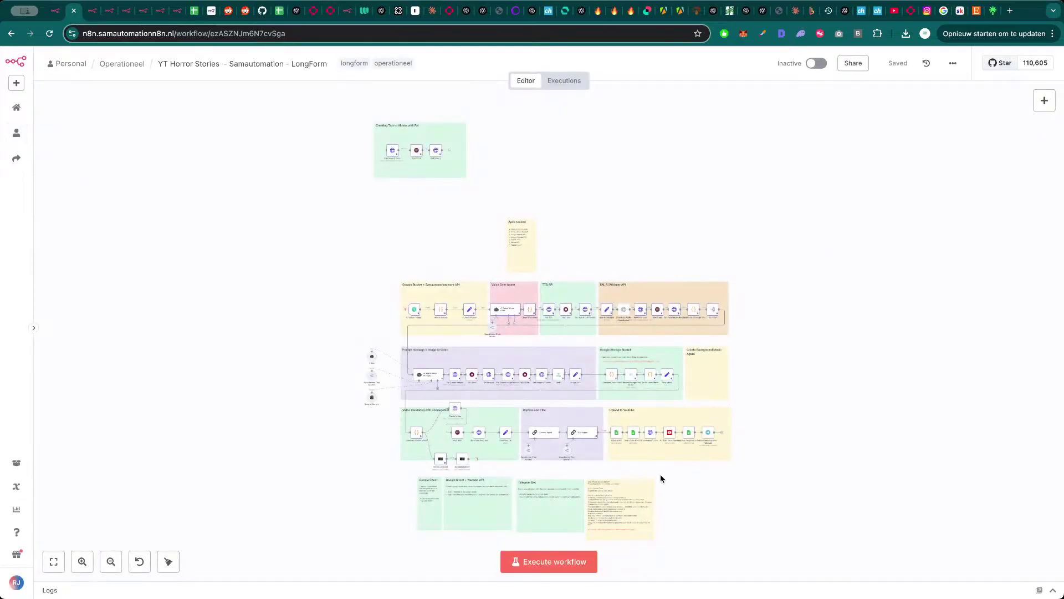
- Open YT Bedtime Story - Samautomation - LongForm and inspect its Upload to Youtube group's Gmail node
{"action": "key", "text": "alt+Left"}
{"action": "left_click", "coordinate": [357, 163]}
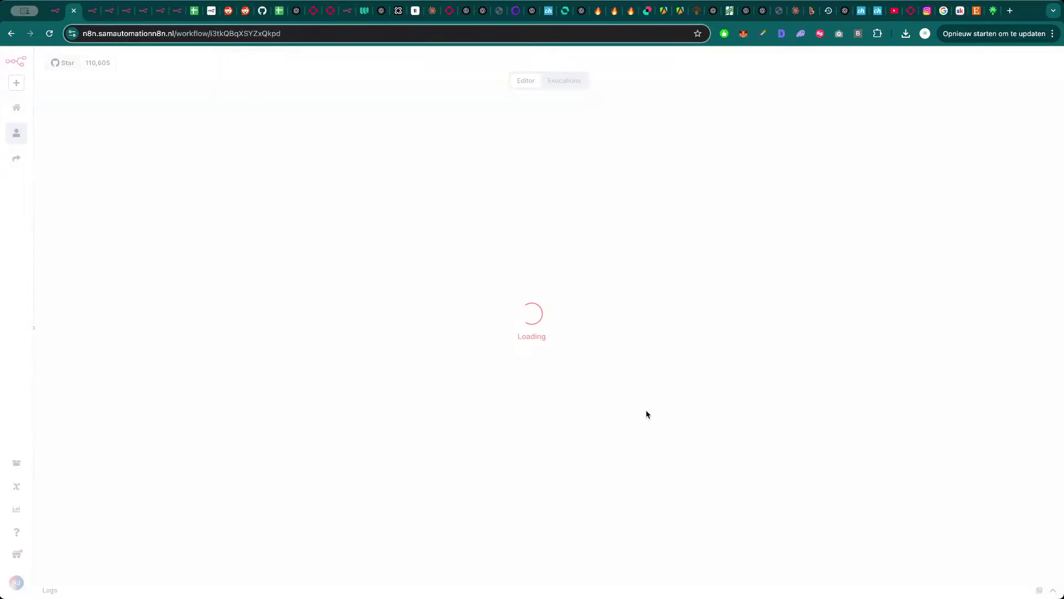
{"action": "scroll", "coordinate": [637, 483], "scroll_direction": "up", "scroll_amount": 5}
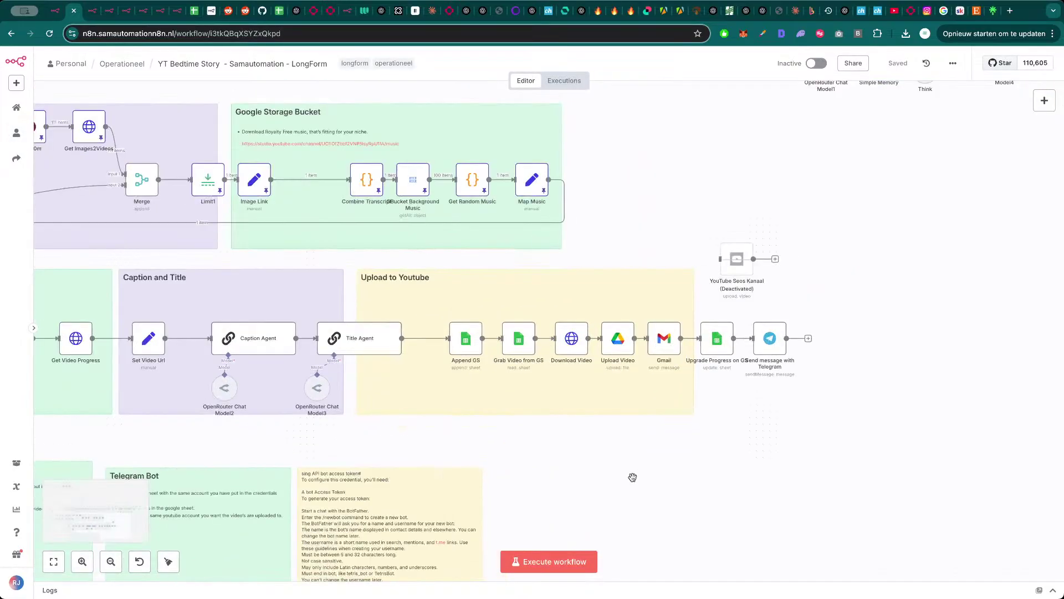
{"action": "scroll", "coordinate": [633, 477], "scroll_direction": "down", "scroll_amount": 3}
{"action": "scroll", "coordinate": [736, 467], "scroll_direction": "up", "scroll_amount": 5}
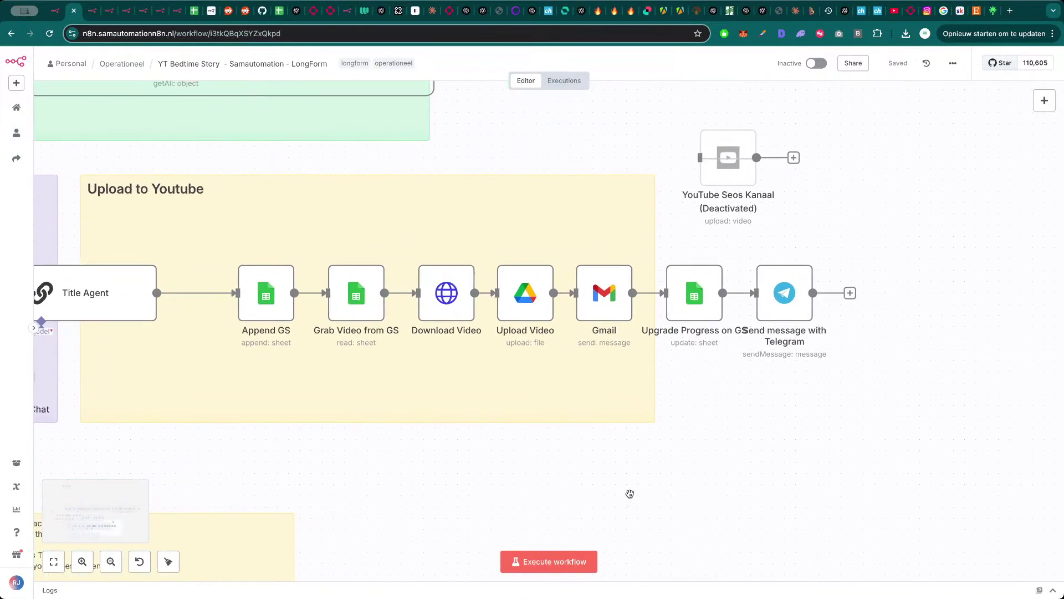
{"action": "scroll", "coordinate": [630, 493], "scroll_direction": "up", "scroll_amount": 1}
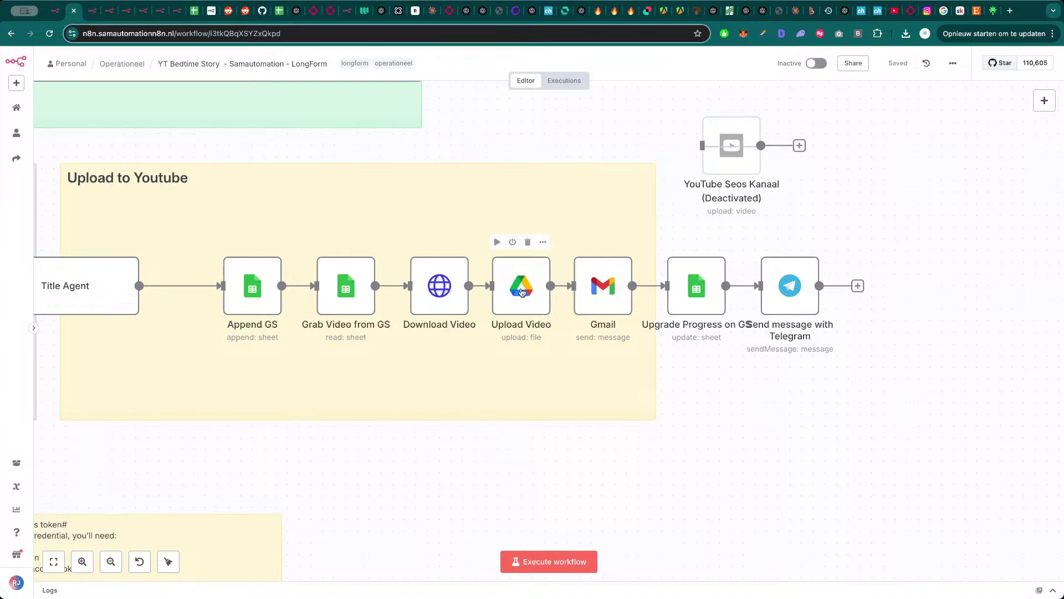
{"action": "left_click", "coordinate": [608, 292]}
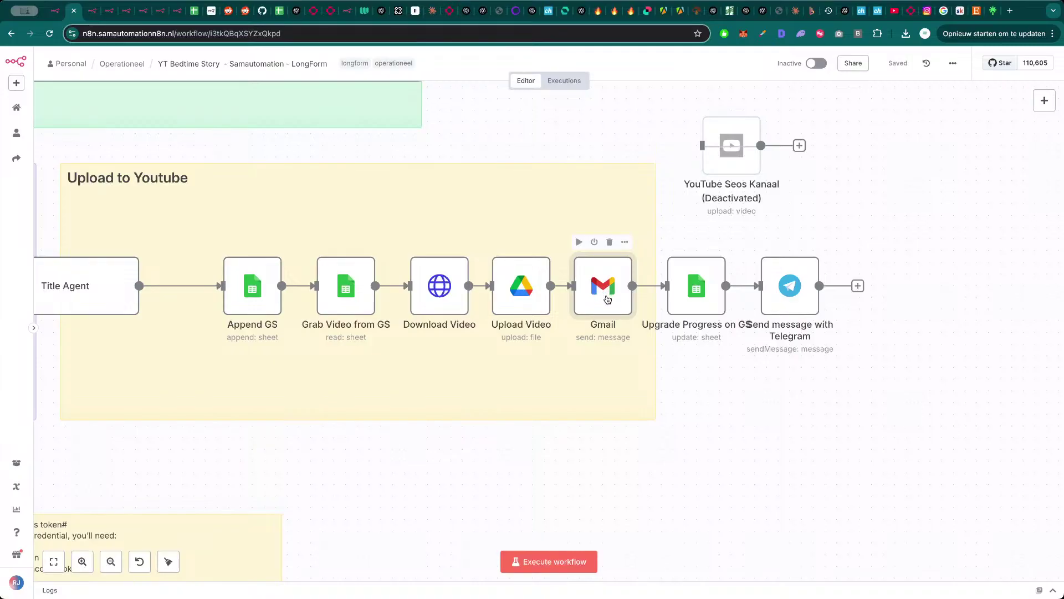
{"action": "scroll", "coordinate": [609, 301], "scroll_direction": "down", "scroll_amount": 5}
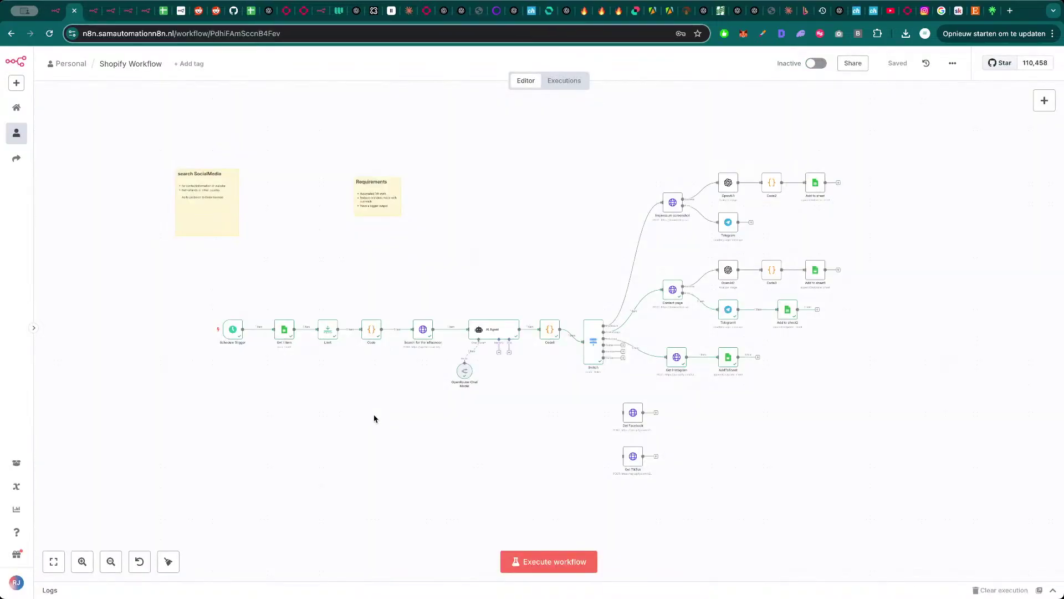
- Back in My workflow 16, review the Get Past Objects settings for the Veo 3 ASMR Sheet1
{"action": "left_click_drag", "start_coordinate": [374, 418], "coordinate": [362, 419]}
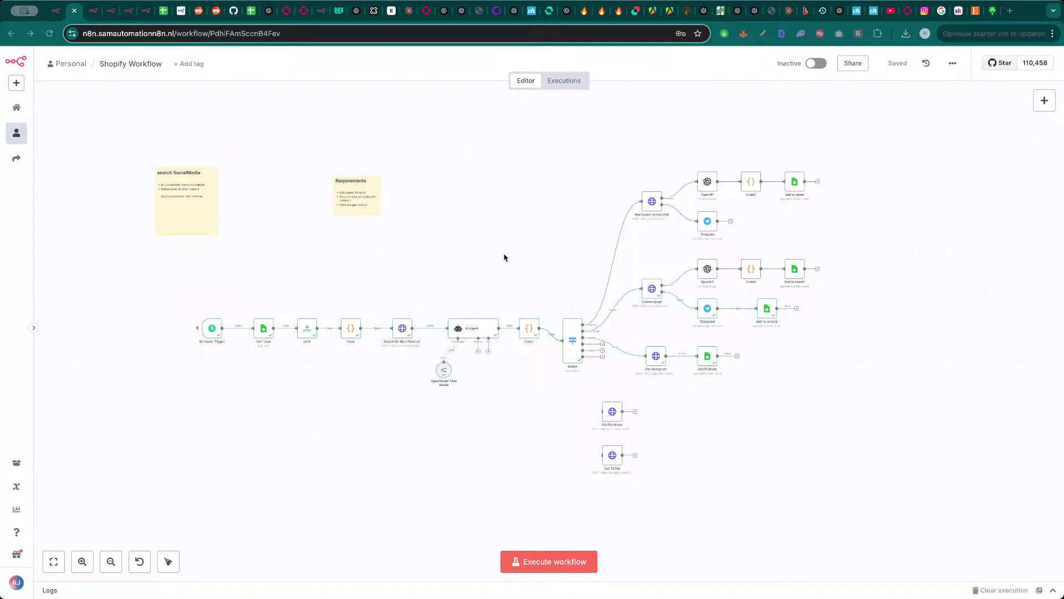
{"action": "mouse_move", "coordinate": [1040, 137]}
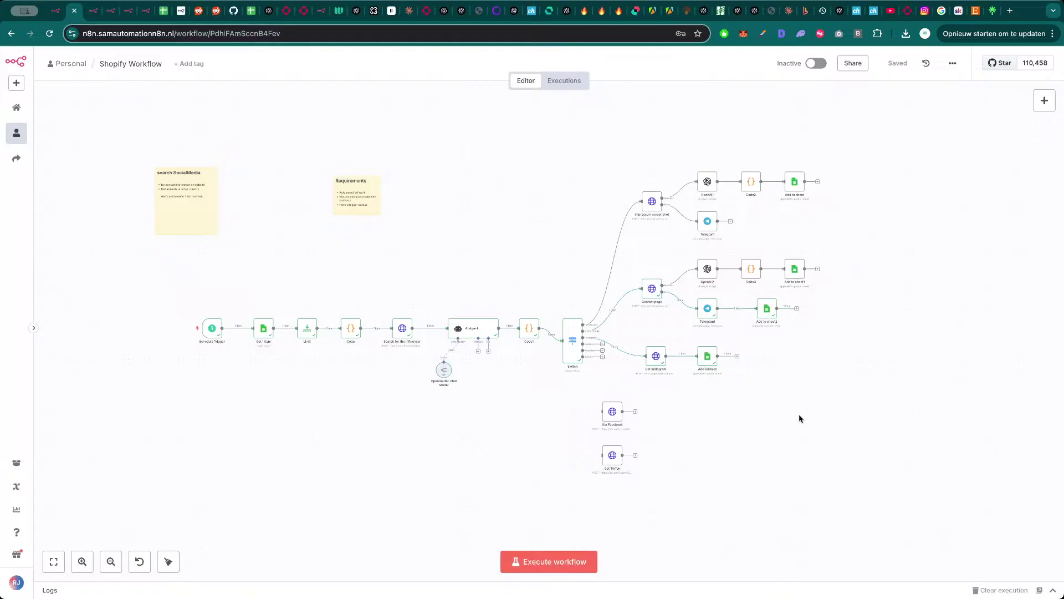
{"action": "key", "text": "ctrl+Tab"}
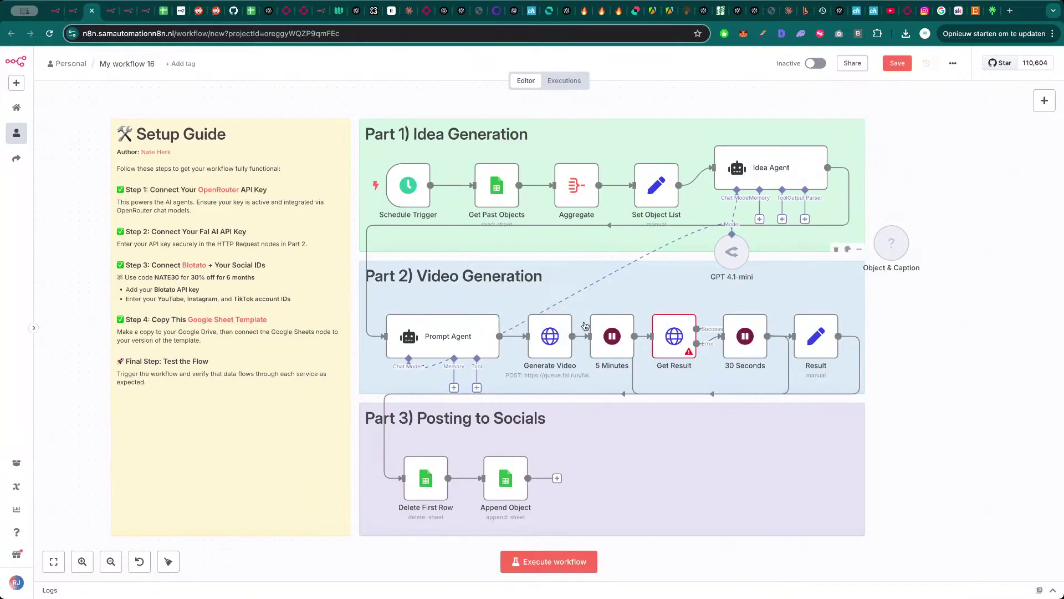
{"action": "double_click", "coordinate": [507, 191]}
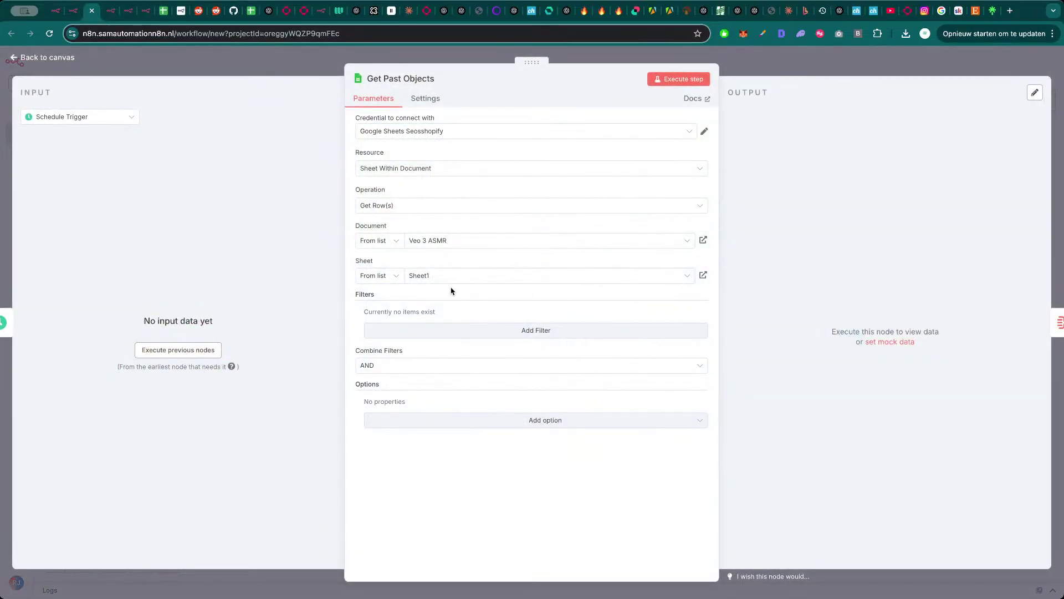
{"action": "key", "text": "Escape"}
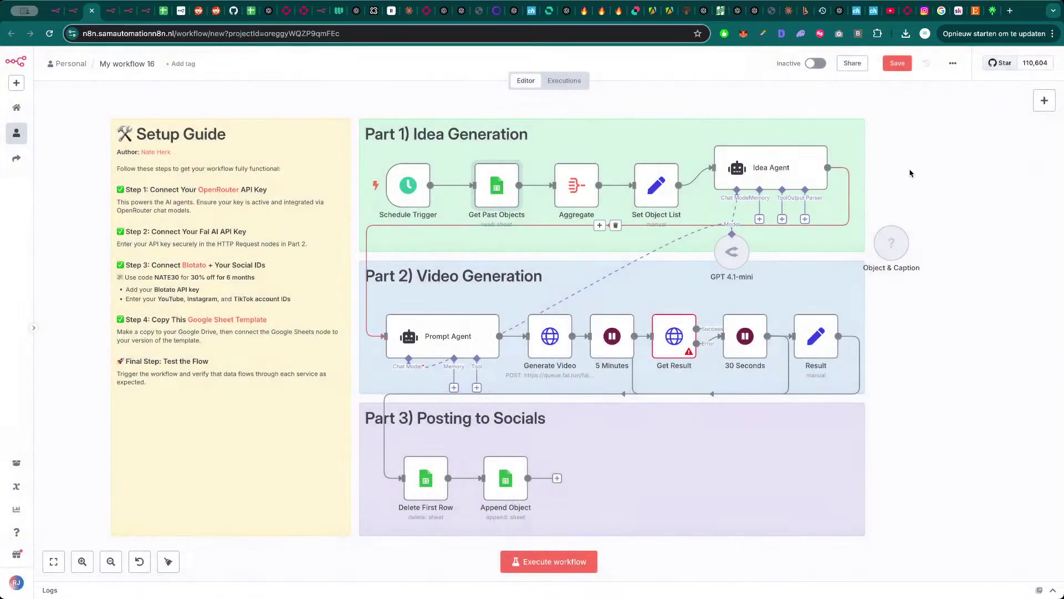
{"action": "left_click", "coordinate": [958, 11]}
- Read the pinned viral ASMR Shorts template post and its comments, then close it
{"action": "scroll", "coordinate": [422, 382], "scroll_direction": "down", "scroll_amount": 3}
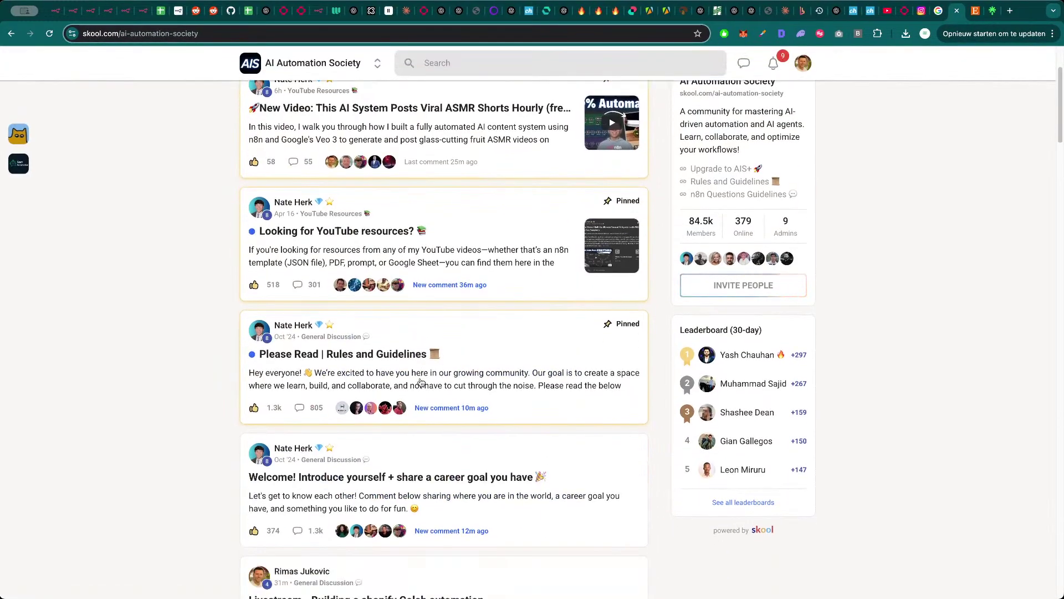
{"action": "scroll", "coordinate": [421, 383], "scroll_direction": "down", "scroll_amount": 5}
{"action": "scroll", "coordinate": [421, 360], "scroll_direction": "up", "scroll_amount": 10}
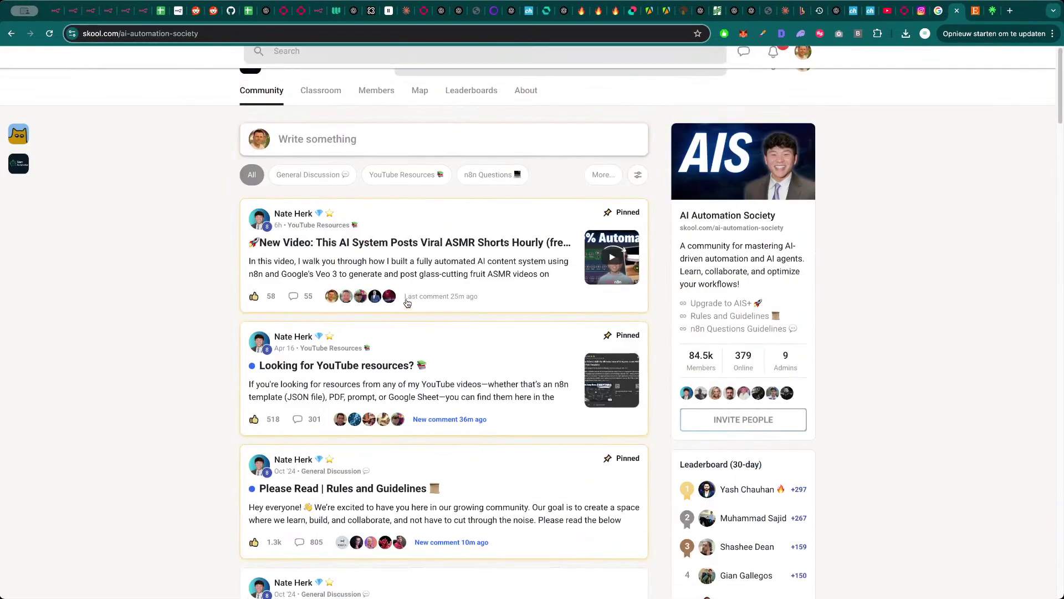
{"action": "left_click", "coordinate": [407, 302]}
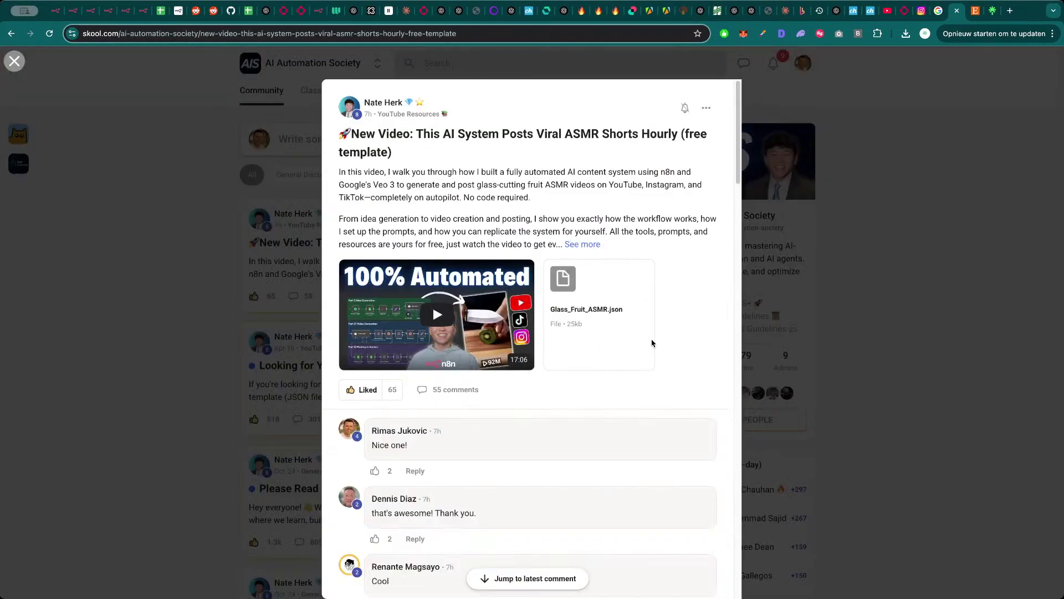
{"action": "scroll", "coordinate": [516, 393], "scroll_direction": "down", "scroll_amount": 15}
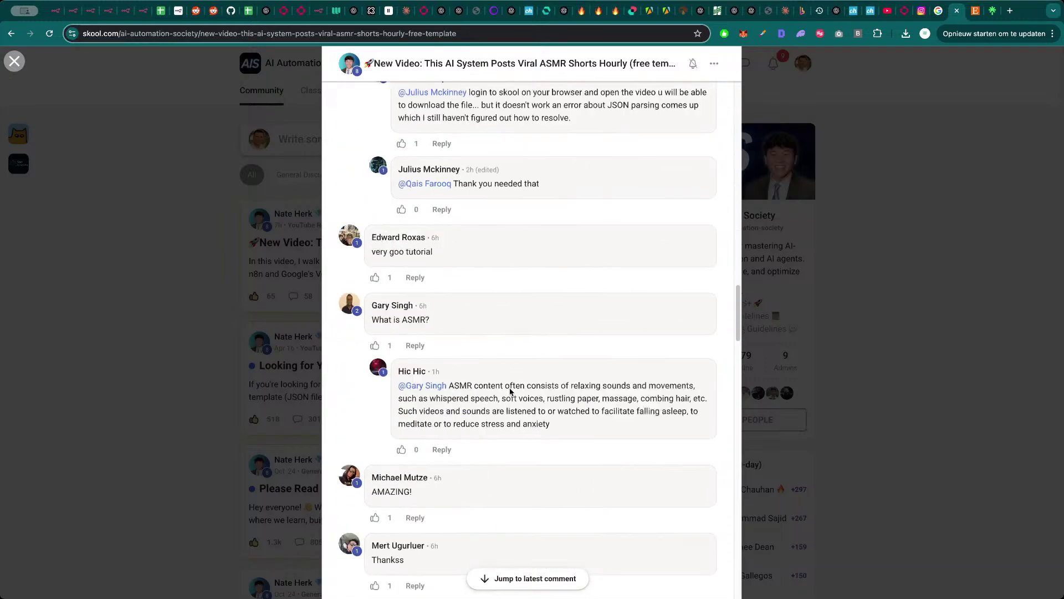
{"action": "scroll", "coordinate": [510, 390], "scroll_direction": "down", "scroll_amount": 10}
{"action": "left_click", "coordinate": [266, 388]}
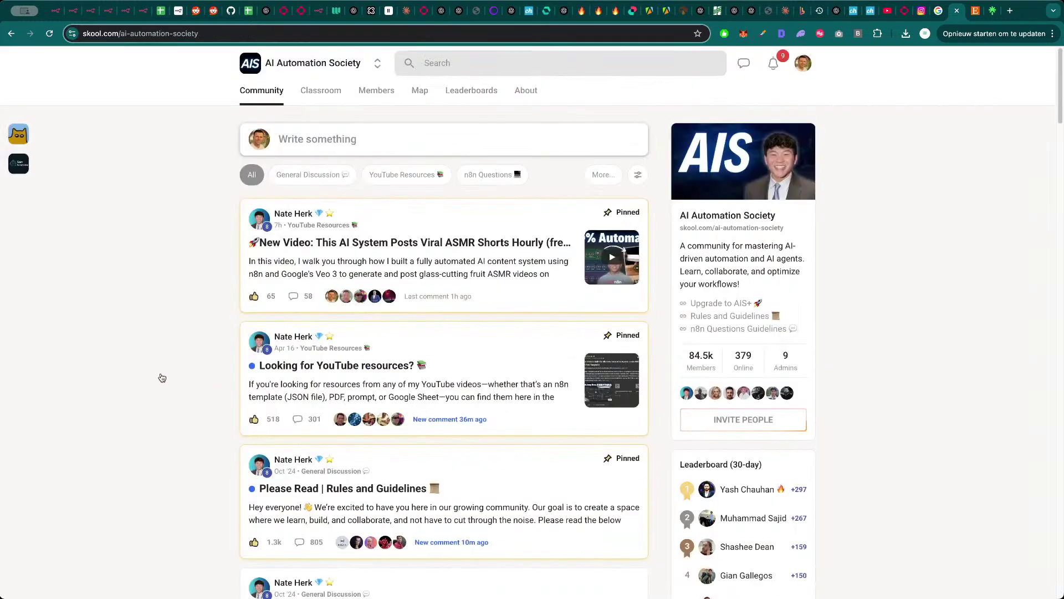
{"action": "scroll", "coordinate": [162, 377], "scroll_direction": "down", "scroll_amount": 9}
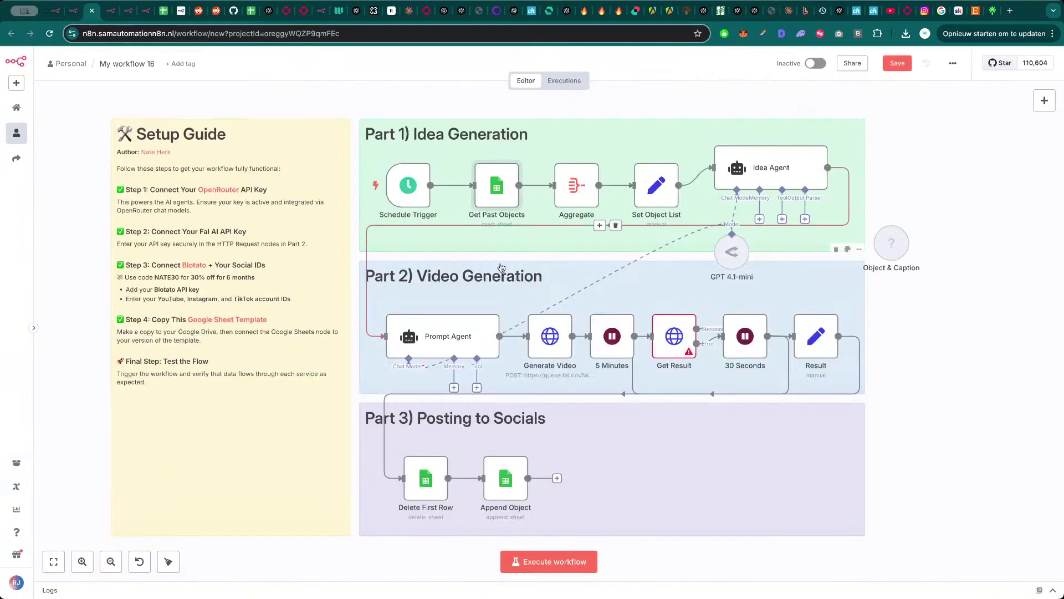
- Check the Aggregate node, then open Get Past Objects showing its Veo 3 ASMR Sheet1 rows settings
{"action": "double_click", "coordinate": [587, 191]}
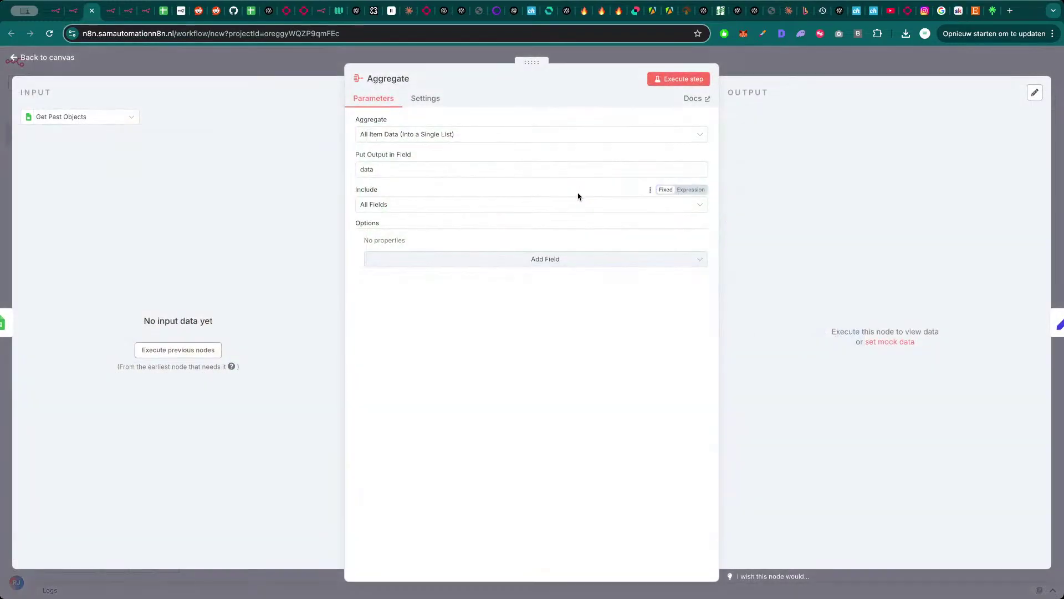
{"action": "key", "text": "Escape"}
{"action": "double_click", "coordinate": [496, 187]}
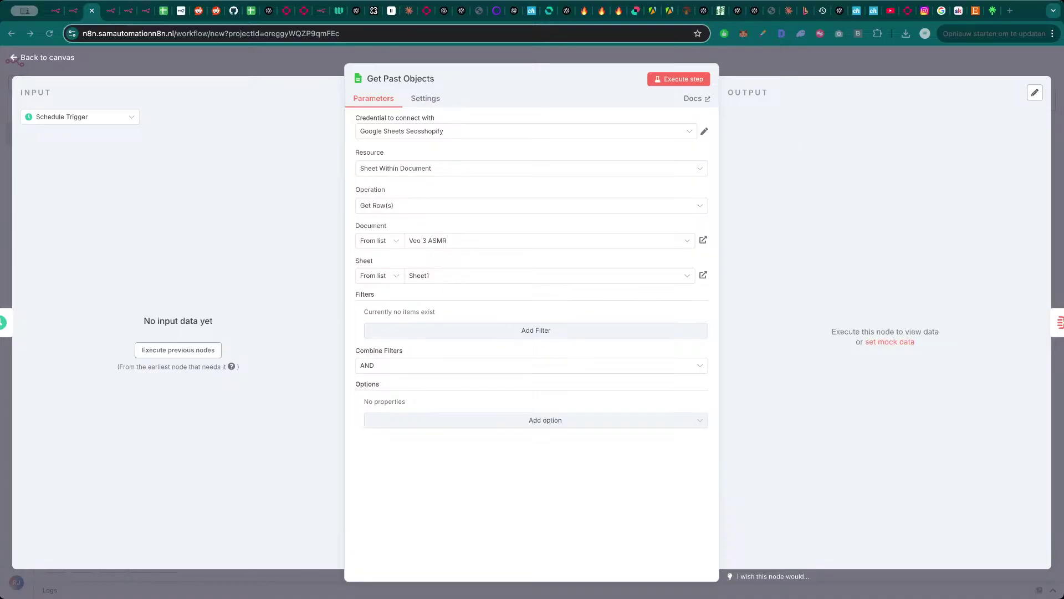
{"action": "left_click", "coordinate": [257, 479]}
- Browse the oendies shop's home page in its tab
{"action": "left_click", "coordinate": [674, 10]}
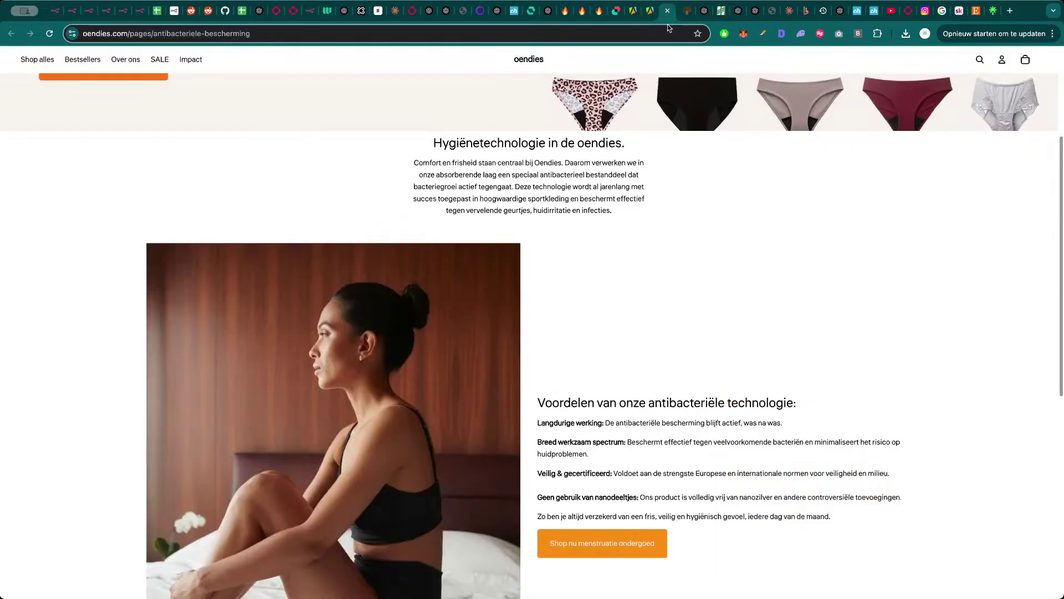
{"action": "scroll", "coordinate": [532, 205], "scroll_direction": "up", "scroll_amount": 4}
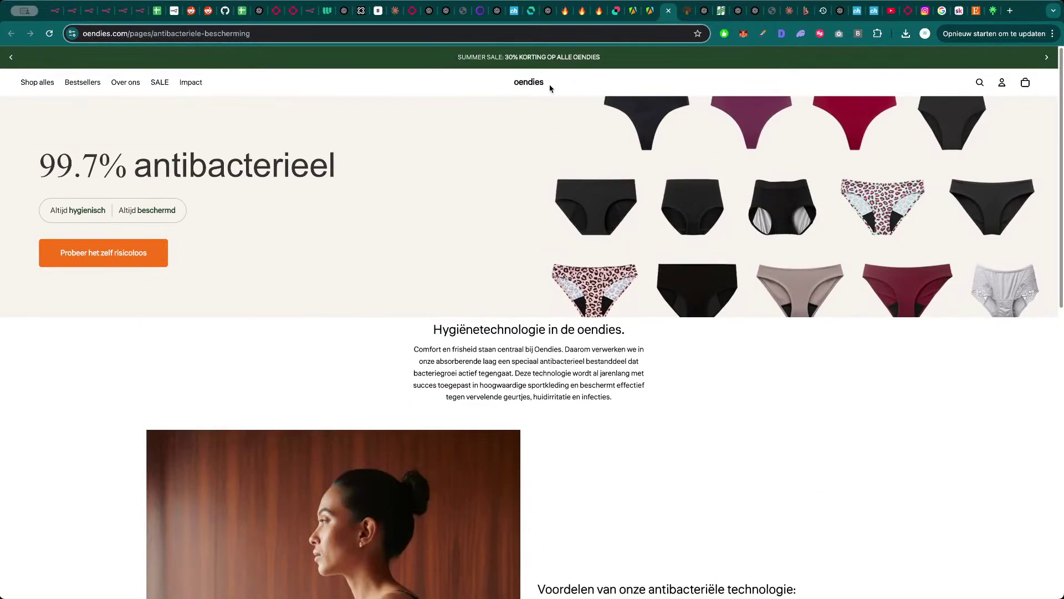
{"action": "scroll", "coordinate": [482, 413], "scroll_direction": "down", "scroll_amount": 15}
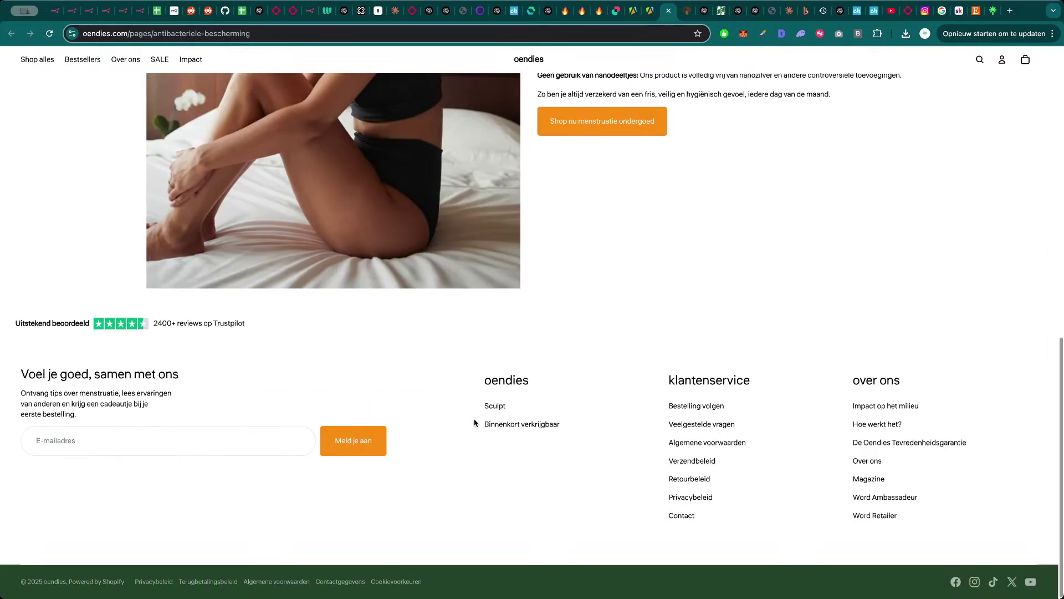
{"action": "scroll", "coordinate": [474, 423], "scroll_direction": "up", "scroll_amount": 20}
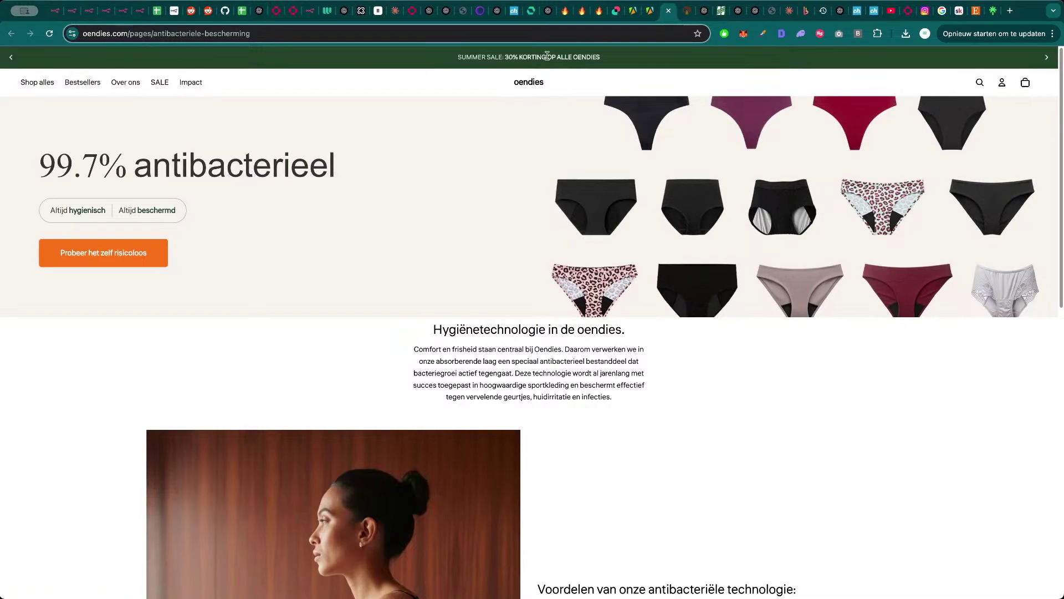
{"action": "left_click", "coordinate": [530, 84]}
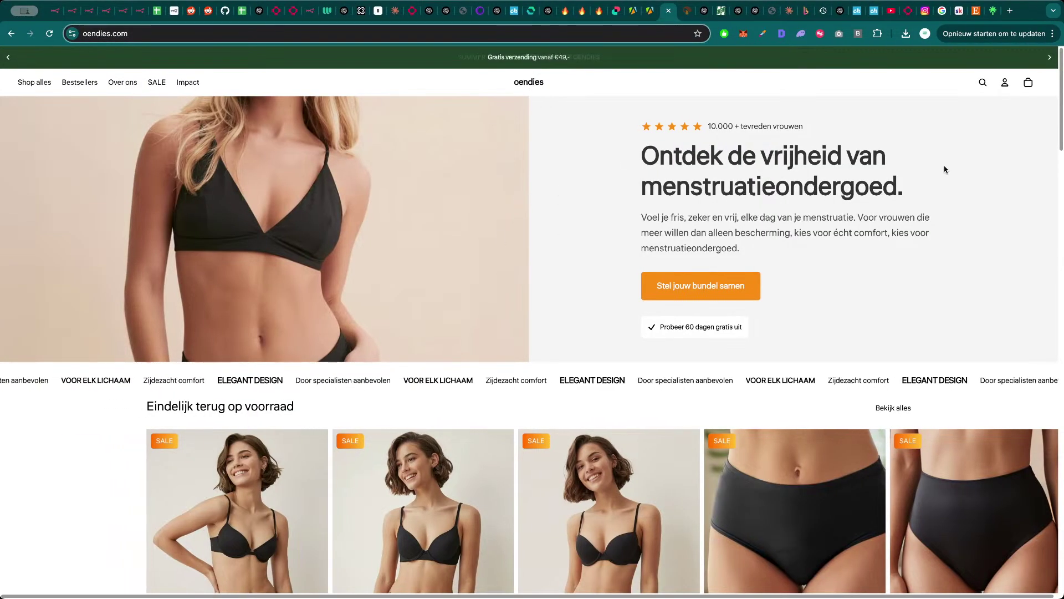
{"action": "left_click_drag", "start_coordinate": [649, 335], "coordinate": [236, 84]}
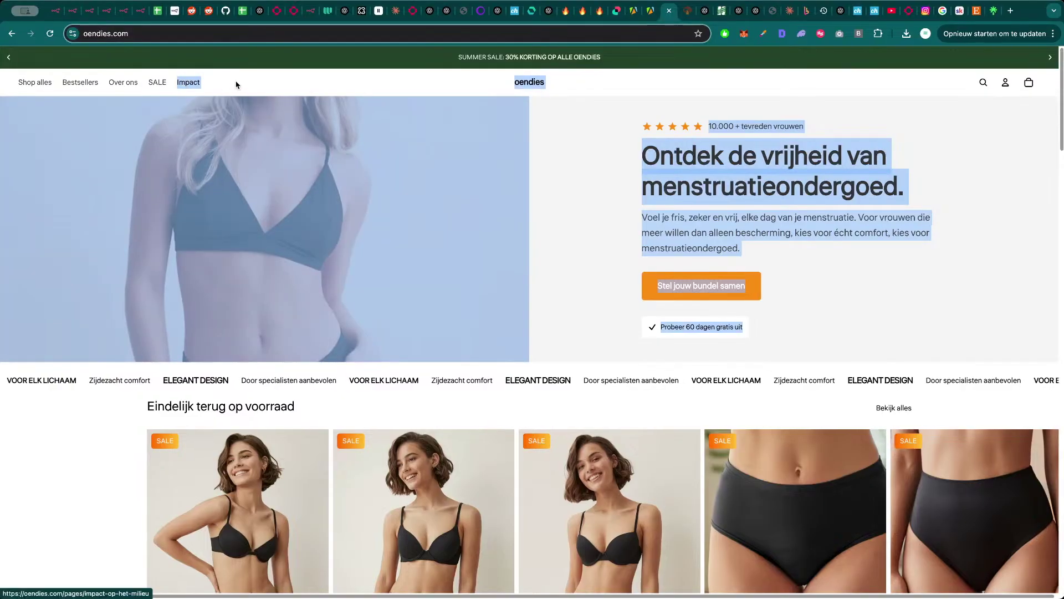
{"action": "left_click", "coordinate": [236, 84]}
{"action": "scroll", "coordinate": [551, 321], "scroll_direction": "down", "scroll_amount": 6}
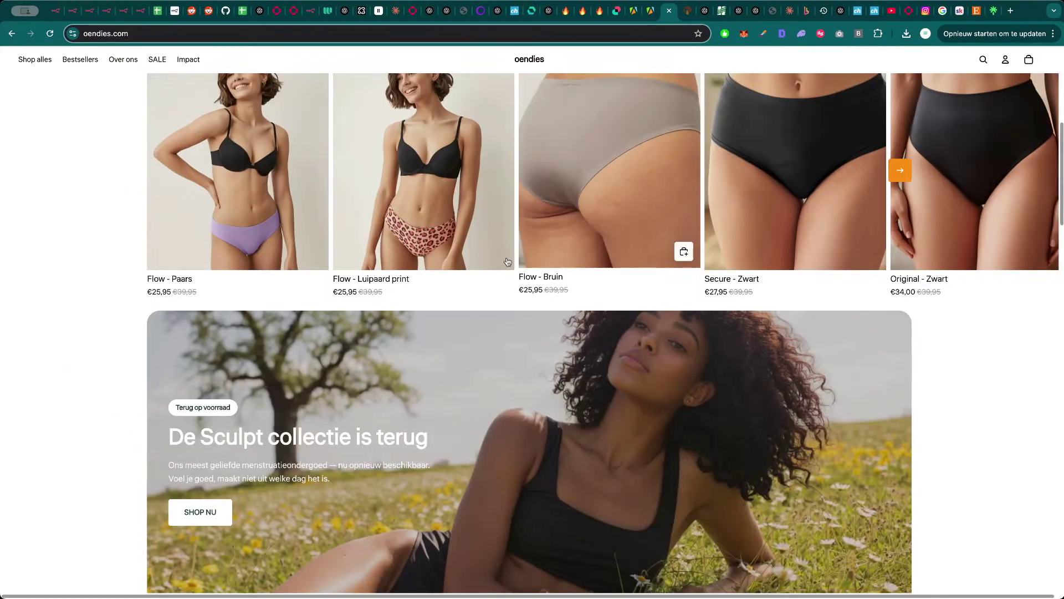
{"action": "scroll", "coordinate": [508, 262], "scroll_direction": "up", "scroll_amount": 3}
{"action": "scroll", "coordinate": [69, 363], "scroll_direction": "down", "scroll_amount": 7}
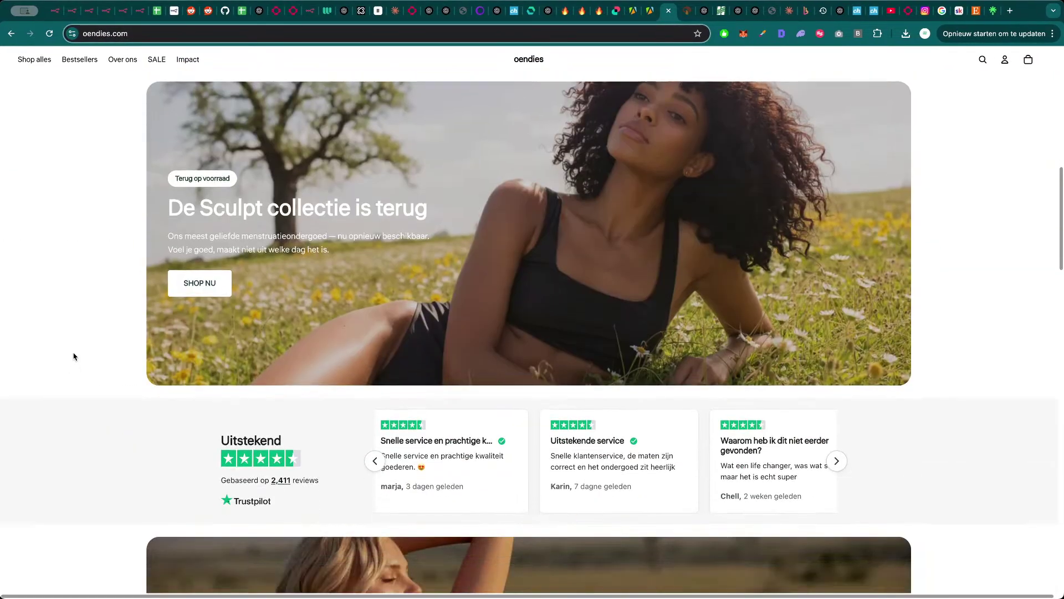
{"action": "scroll", "coordinate": [75, 356], "scroll_direction": "down", "scroll_amount": 15}
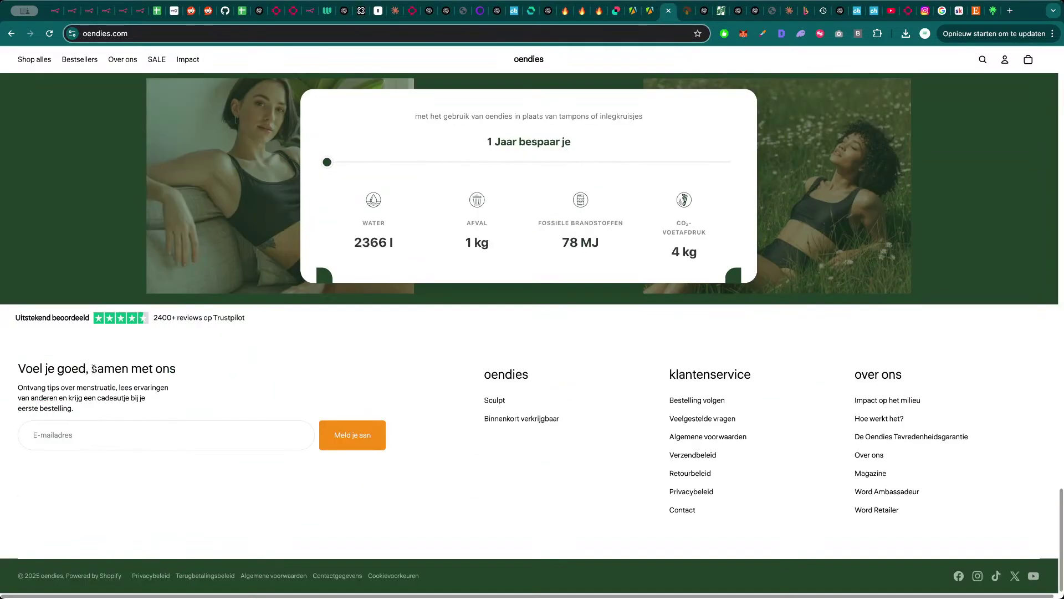
- Close the oendies, Impressum and ChatGPT tabs, returning to the n8n workflow
{"action": "key", "text": "super+w"}
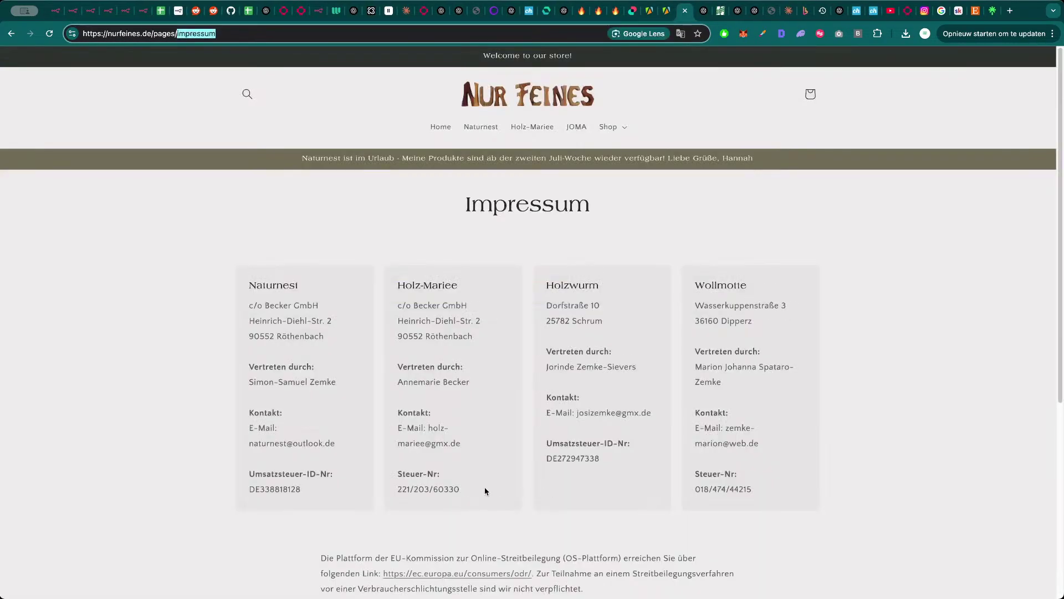
{"action": "key", "text": "super+w"}
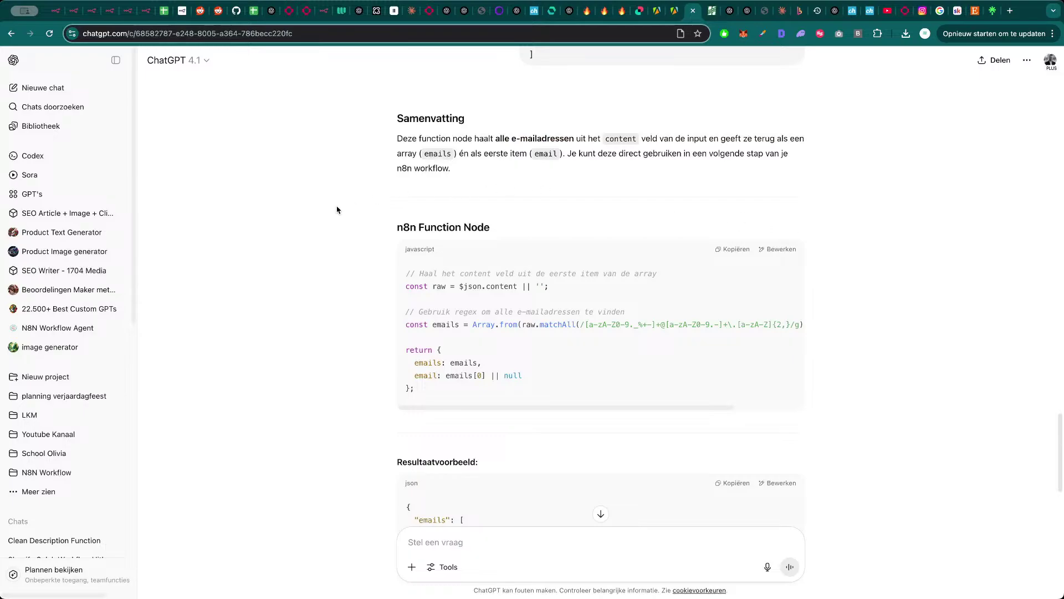
{"action": "key", "text": "super+w"}
{"action": "right_click", "coordinate": [309, 232]}
{"action": "left_click", "coordinate": [287, 209]}
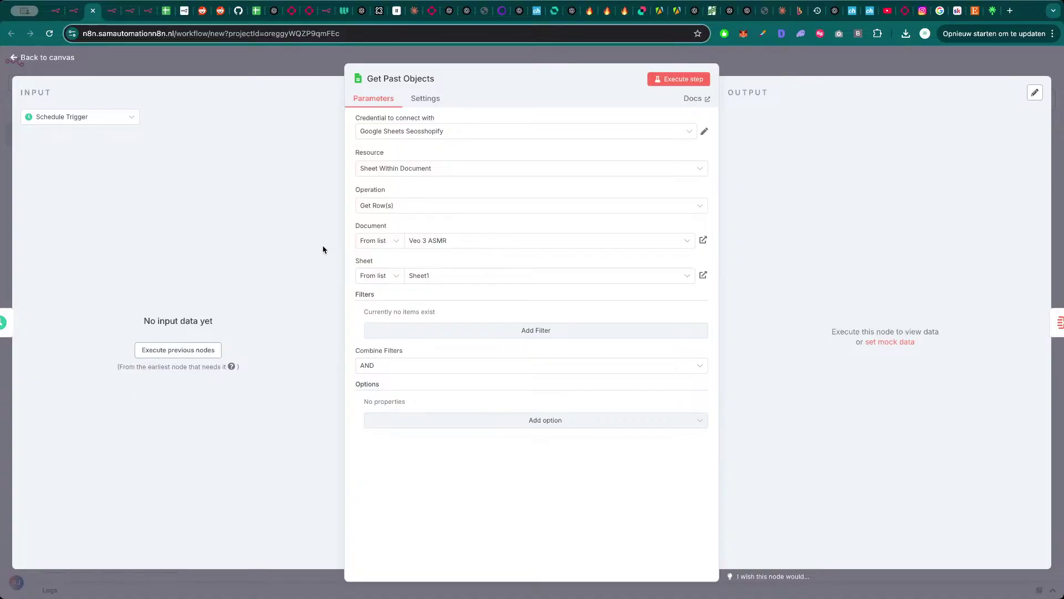
- Show the Idea Agent's full system message, the glass-fruit object and caption JSON prompt, in the expanded editor
{"action": "left_click", "coordinate": [784, 64]}
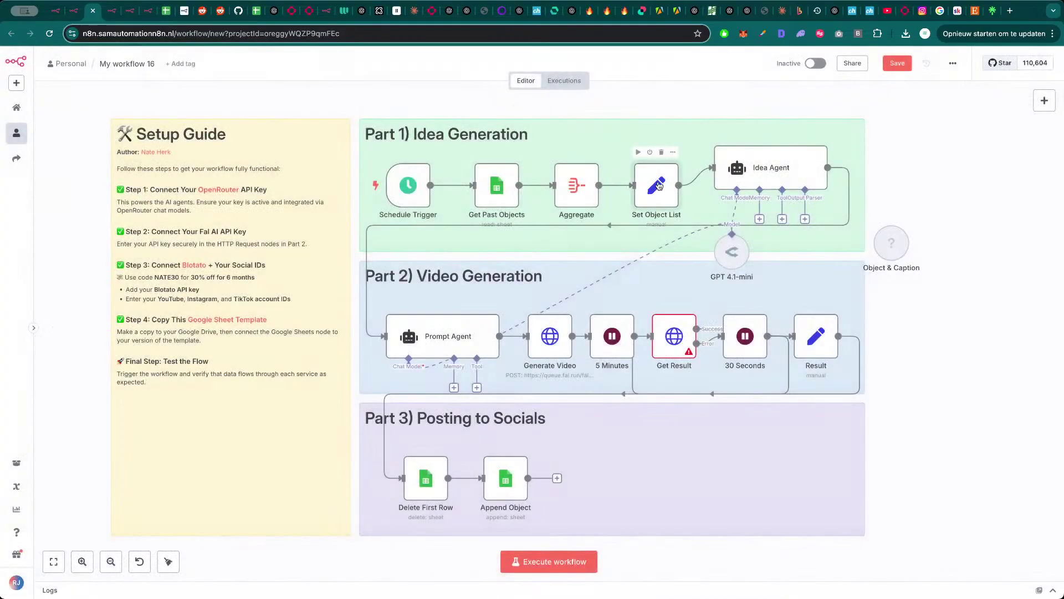
{"action": "double_click", "coordinate": [658, 185]}
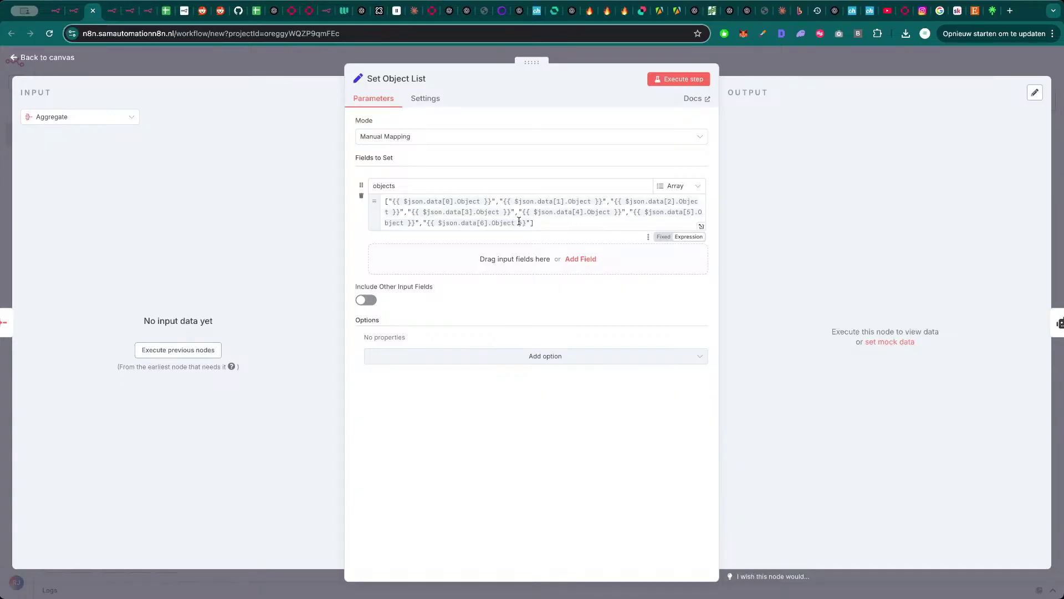
{"action": "key", "text": "Escape"}
{"action": "double_click", "coordinate": [765, 175]}
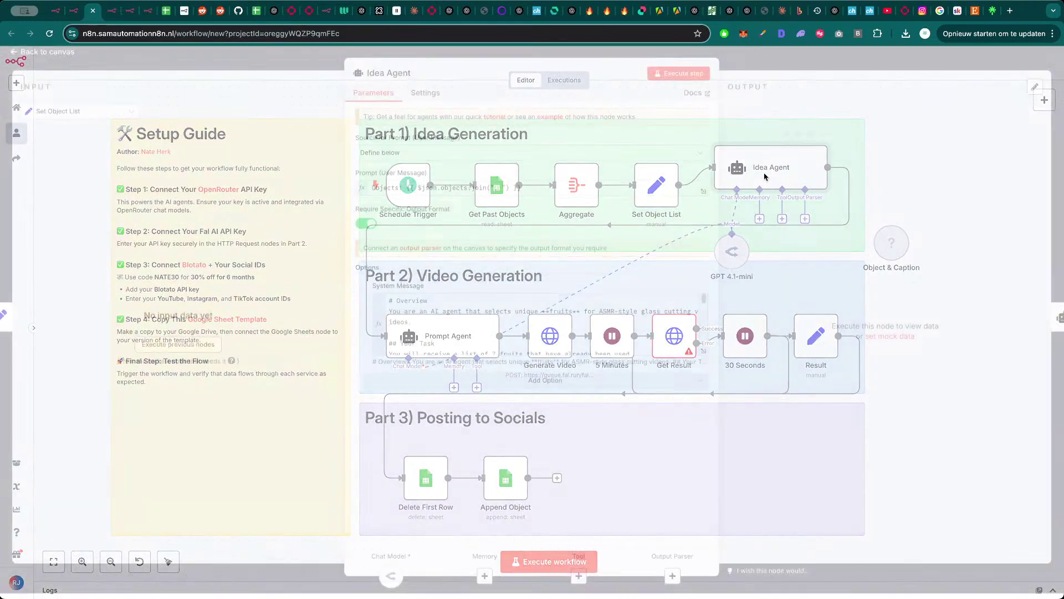
{"action": "left_click", "coordinate": [703, 357]}
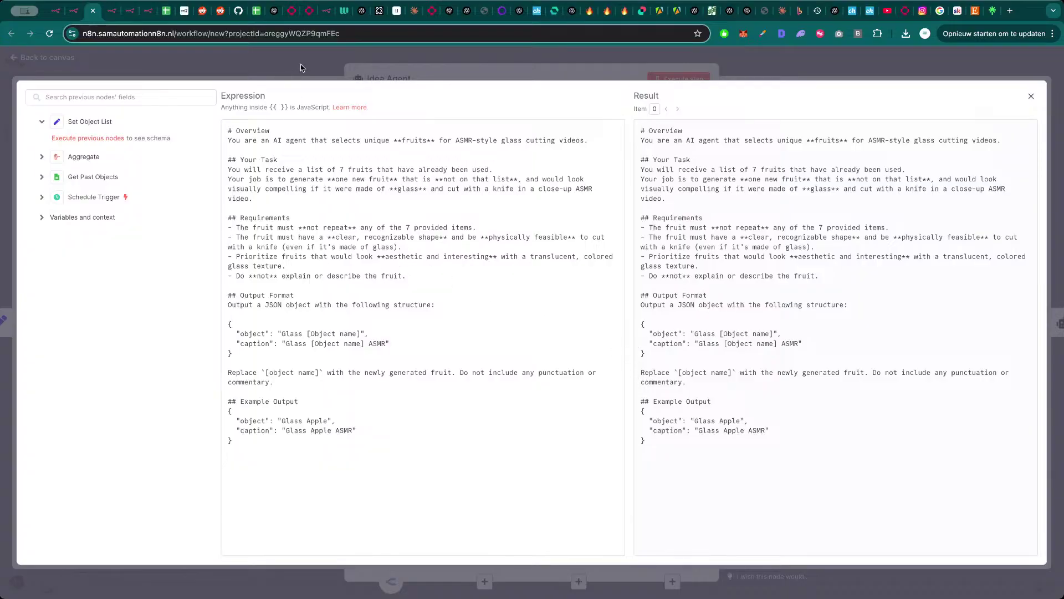
- Shift Get Past Objects, Aggregate and Set Object List slightly left to tidy the Idea Generation row
{"action": "left_click", "coordinate": [316, 74]}
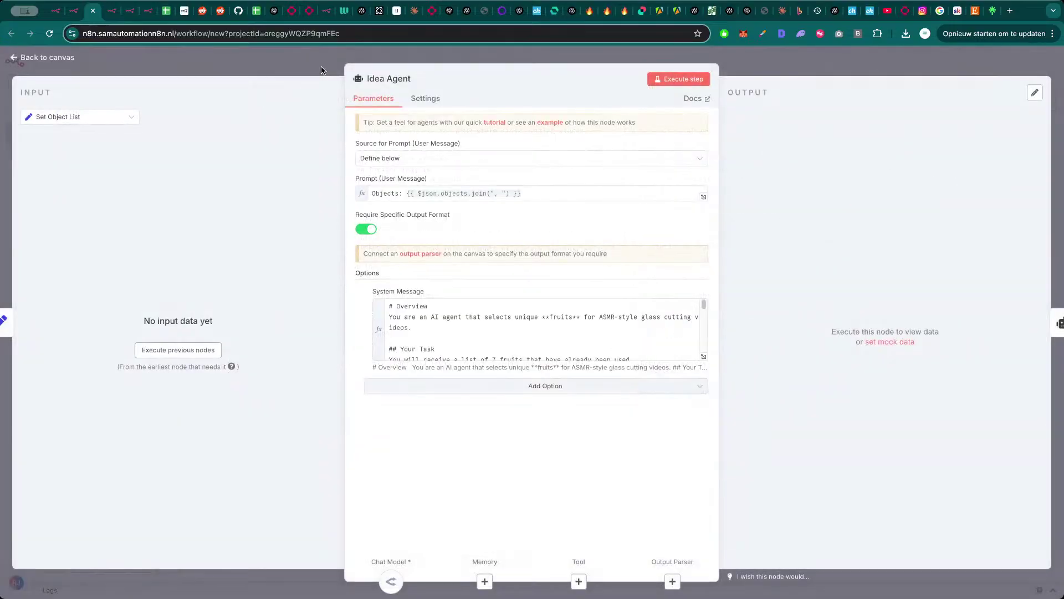
{"action": "left_click", "coordinate": [319, 75]}
{"action": "left_click_drag", "start_coordinate": [492, 193], "coordinate": [484, 193]}
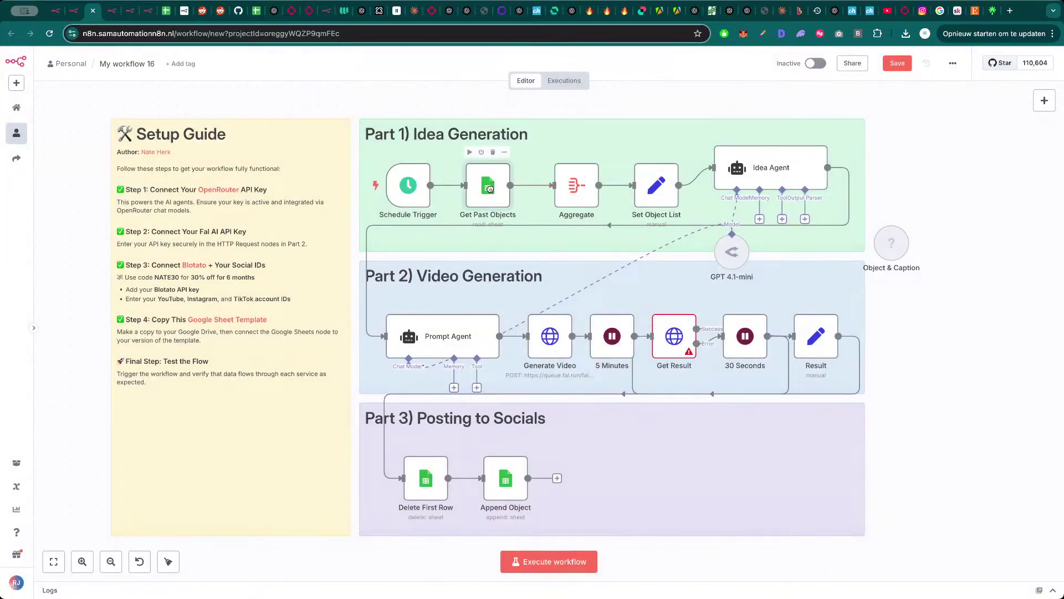
{"action": "double_click", "coordinate": [408, 185]}
{"action": "left_click", "coordinate": [361, 60]}
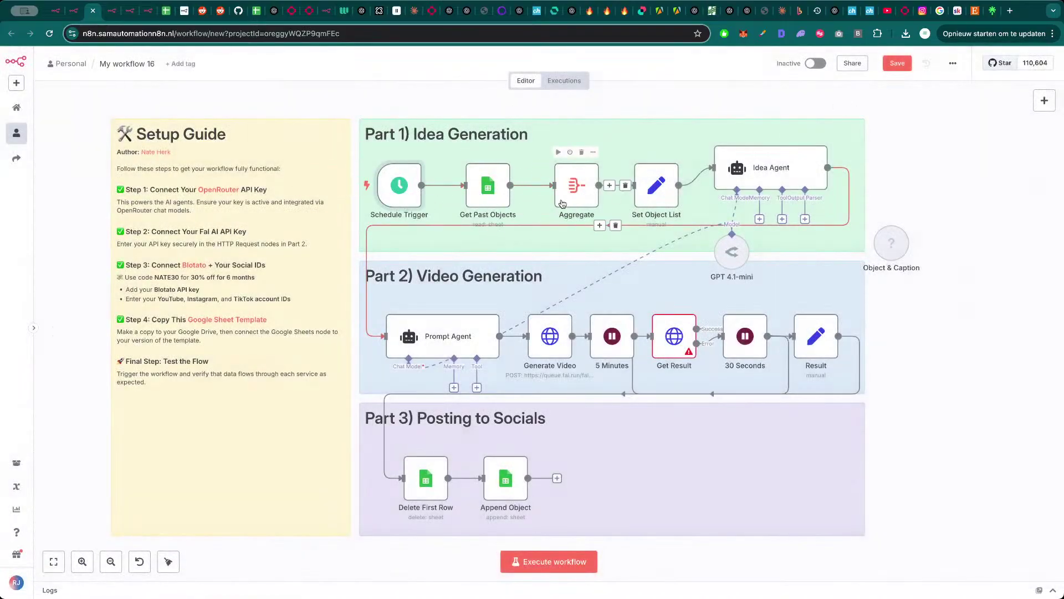
{"action": "left_click_drag", "start_coordinate": [490, 192], "coordinate": [481, 192]}
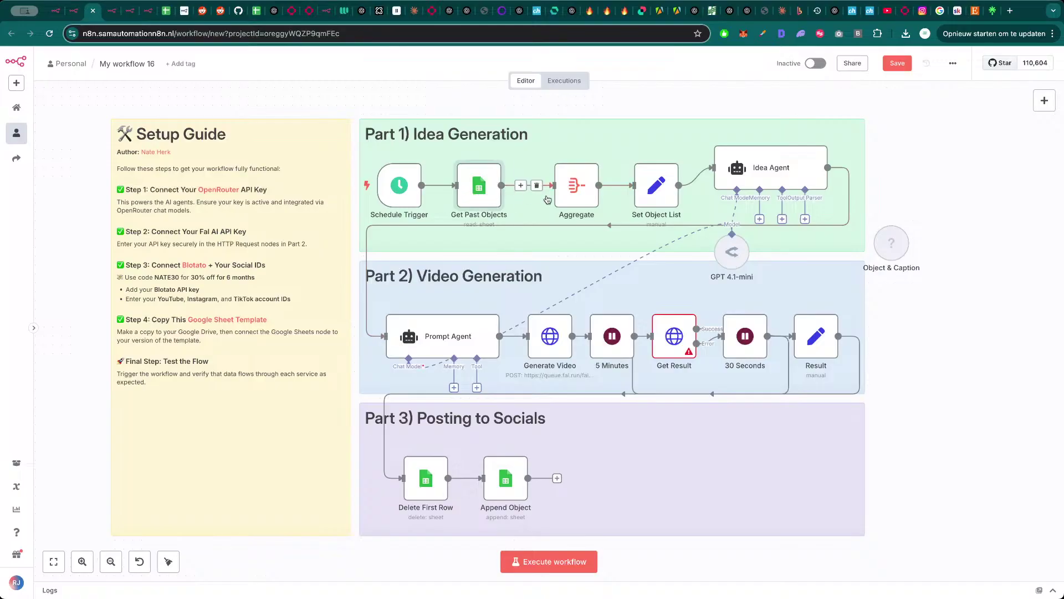
{"action": "left_click_drag", "start_coordinate": [571, 197], "coordinate": [553, 198]}
{"action": "left_click_drag", "start_coordinate": [665, 200], "coordinate": [656, 201]}
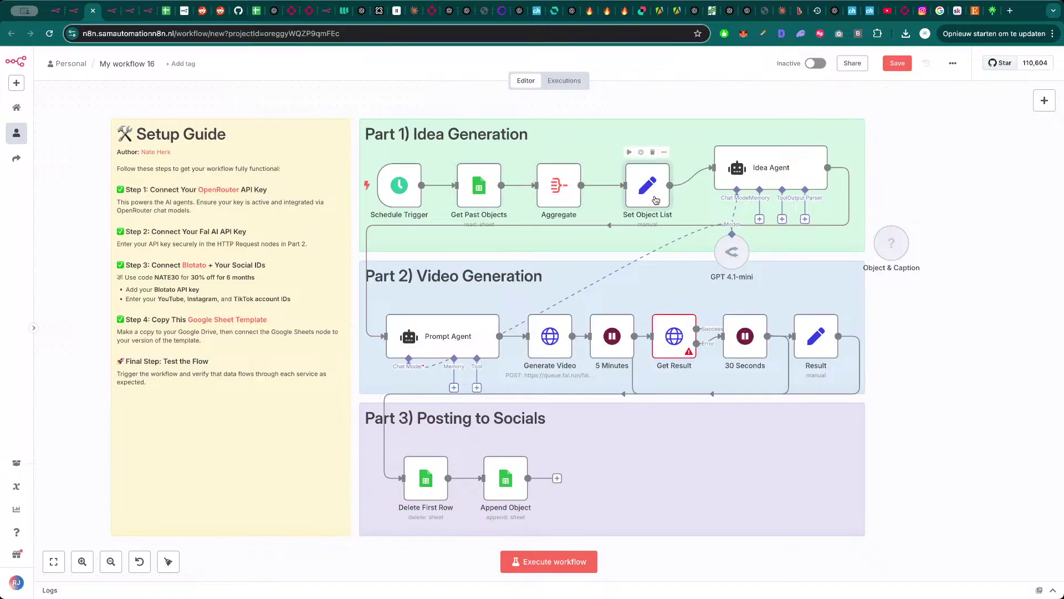
- Recheck the Idea Agent's full system message, then bring up the Prompt Agent settings
{"action": "double_click", "coordinate": [771, 167]}
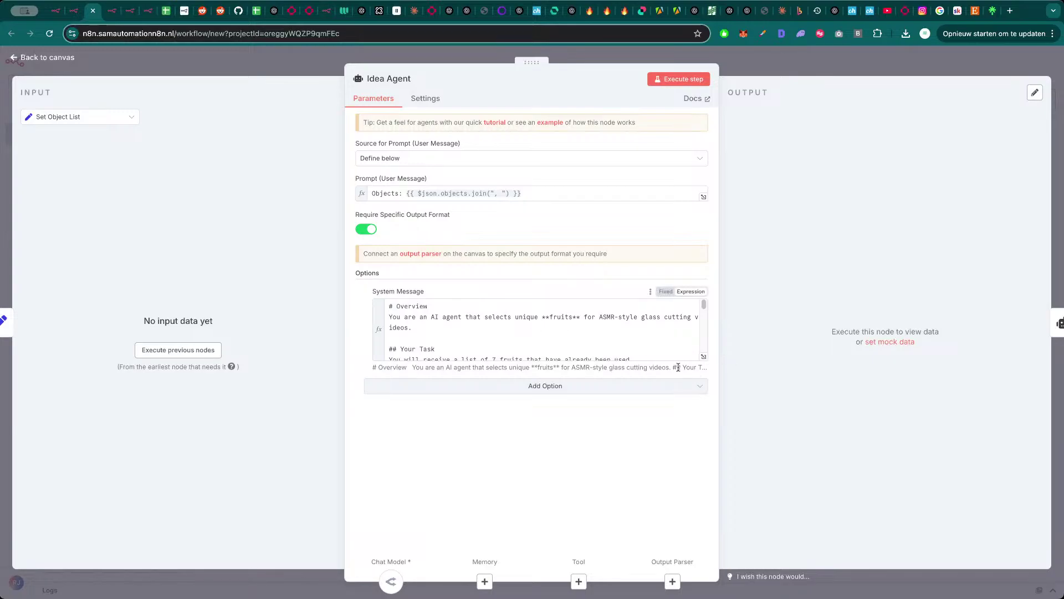
{"action": "left_click", "coordinate": [702, 358]}
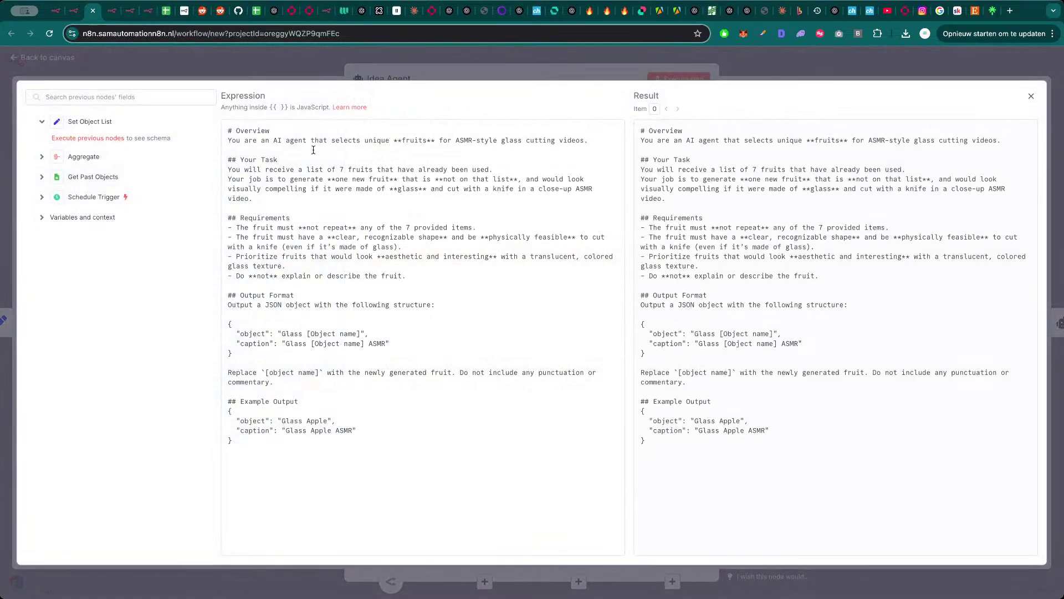
{"action": "left_click", "coordinate": [333, 71]}
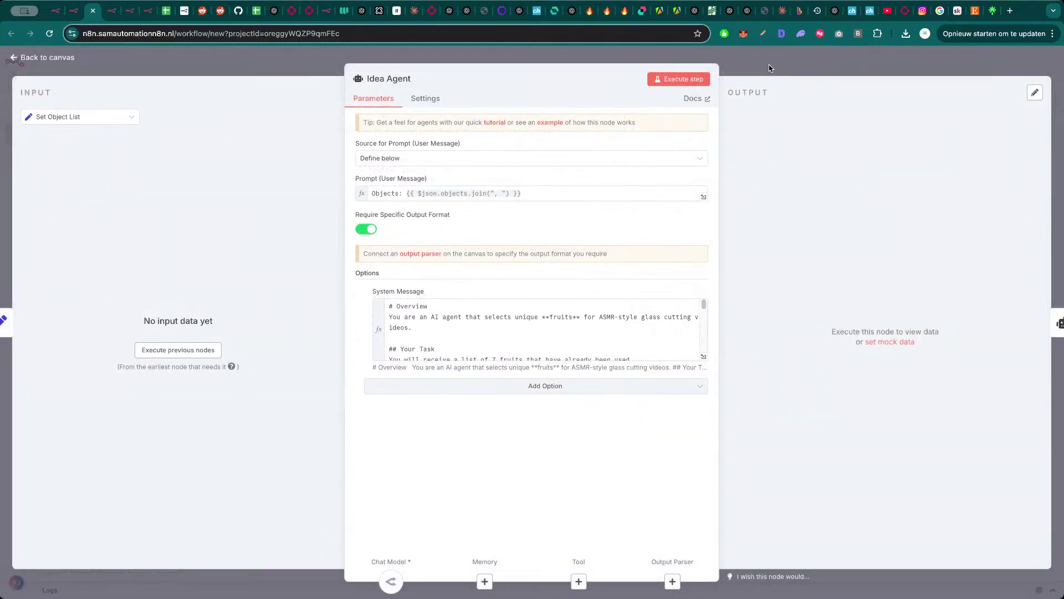
{"action": "left_click", "coordinate": [769, 64]}
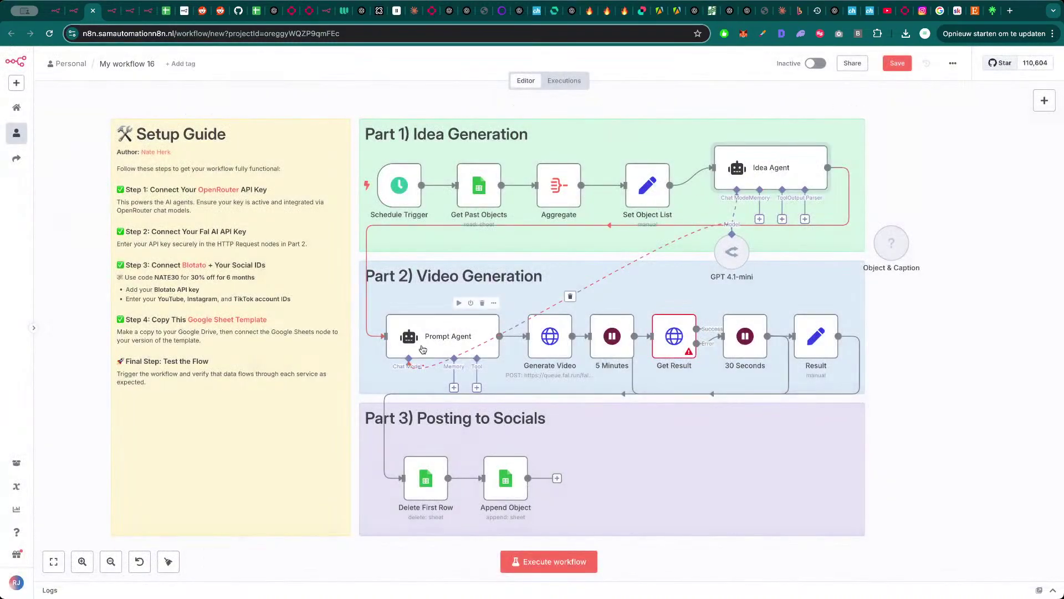
{"action": "double_click", "coordinate": [424, 343]}
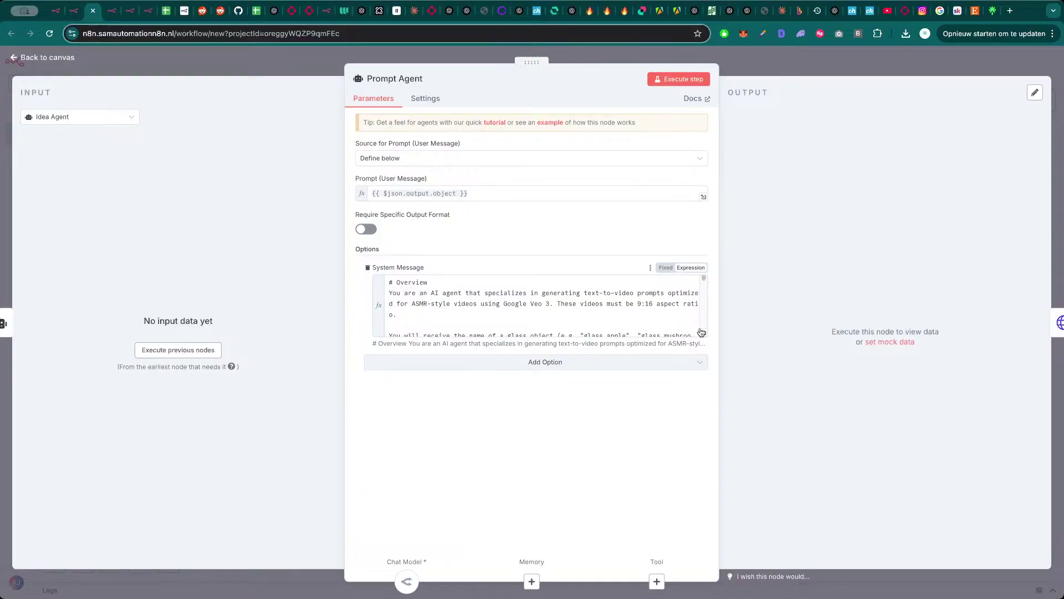
- Read through the Prompt Agent's full Veo 3 glass-cutting ASMR system message in the expanded editor
{"action": "left_click", "coordinate": [702, 333]}
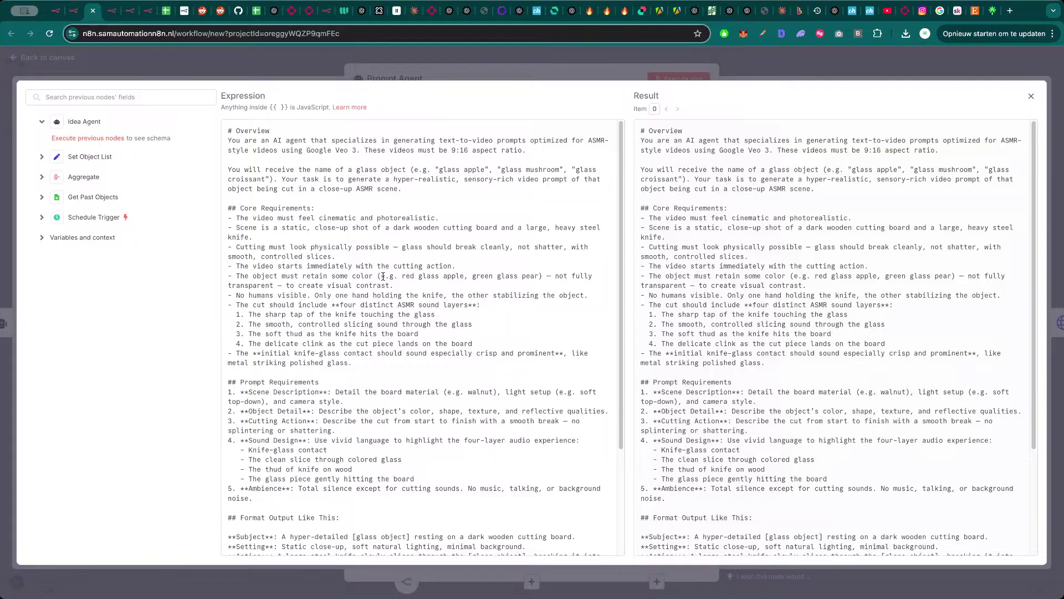
{"action": "scroll", "coordinate": [392, 367], "scroll_direction": "down", "scroll_amount": 1}
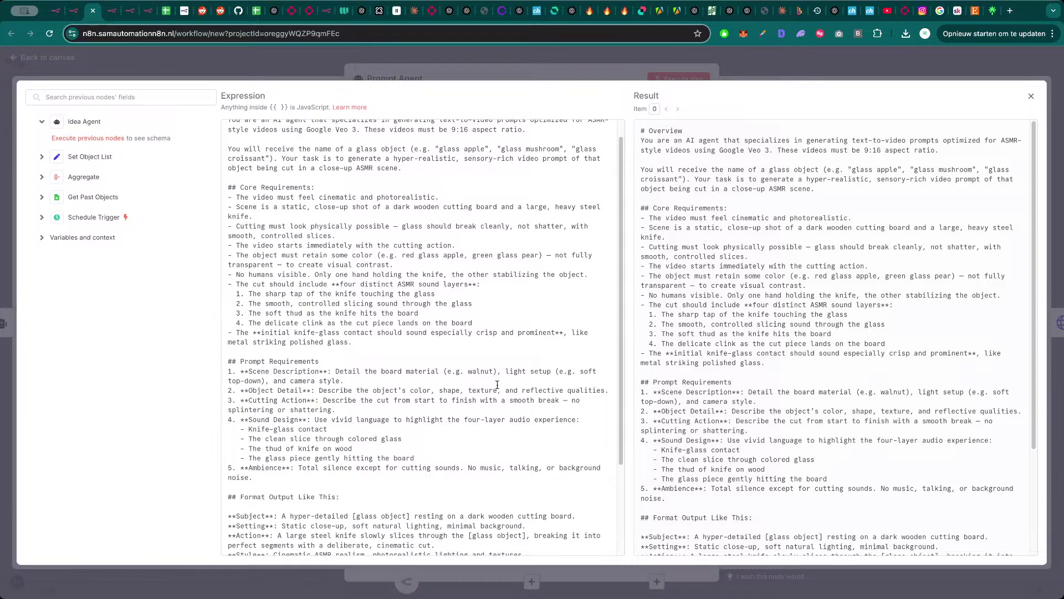
{"action": "scroll", "coordinate": [497, 384], "scroll_direction": "down", "scroll_amount": 5}
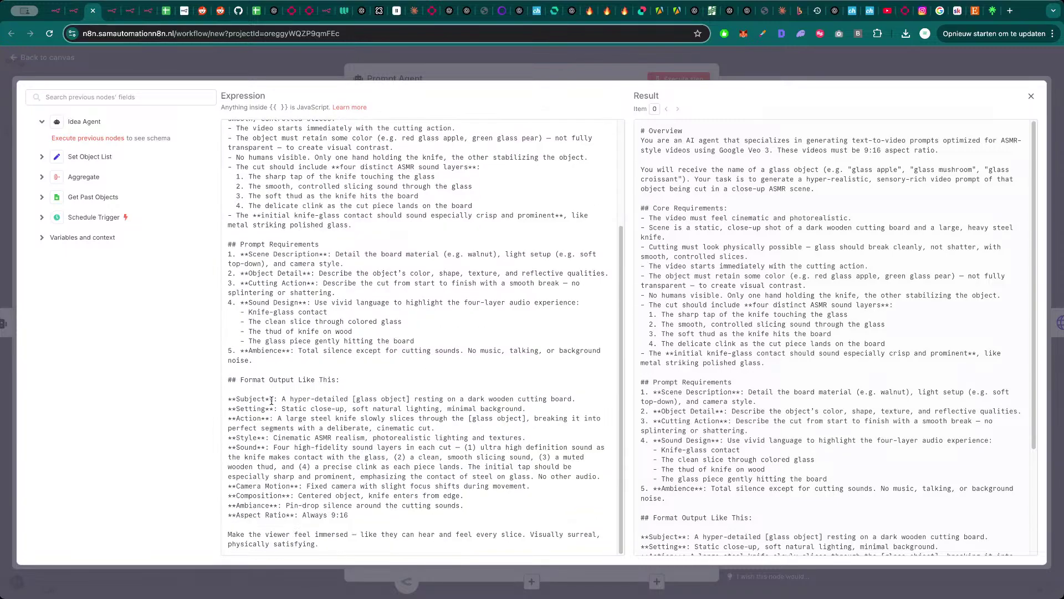
{"action": "left_click_drag", "start_coordinate": [273, 400], "coordinate": [299, 400]}
{"action": "left_click", "coordinate": [297, 400]}
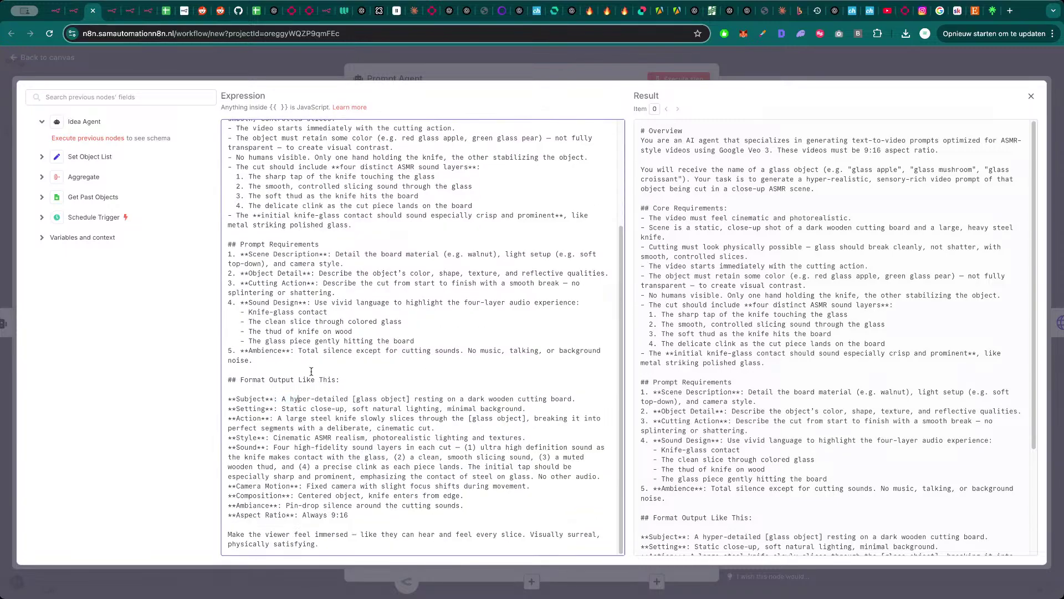
{"action": "left_click", "coordinate": [338, 78]}
- Select the entire Prompt Agent system message and open a blank browser tab
{"action": "left_click", "coordinate": [472, 318]}
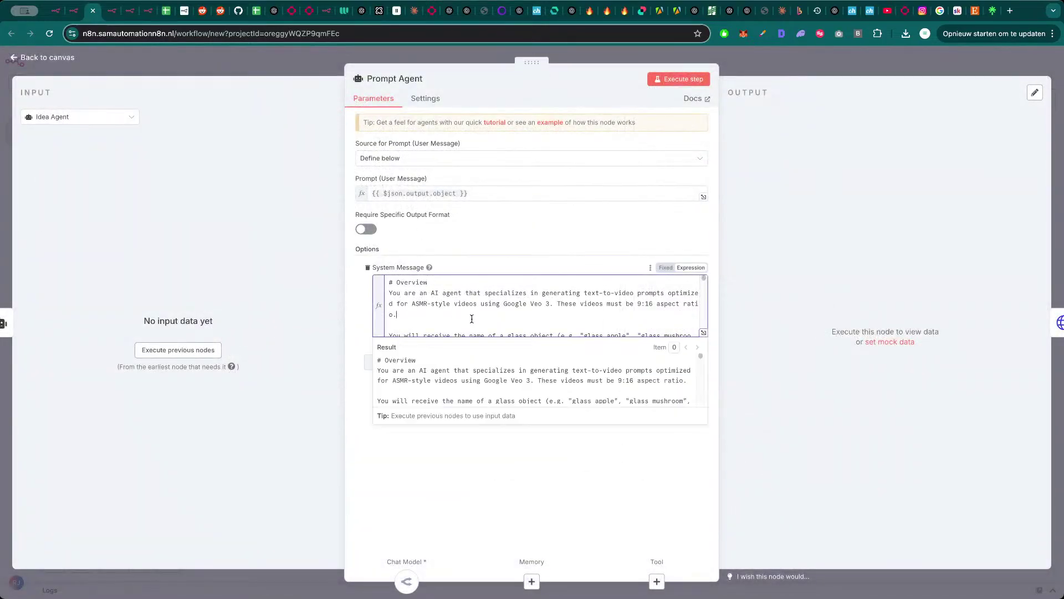
{"action": "key", "text": "ctrl+a"}
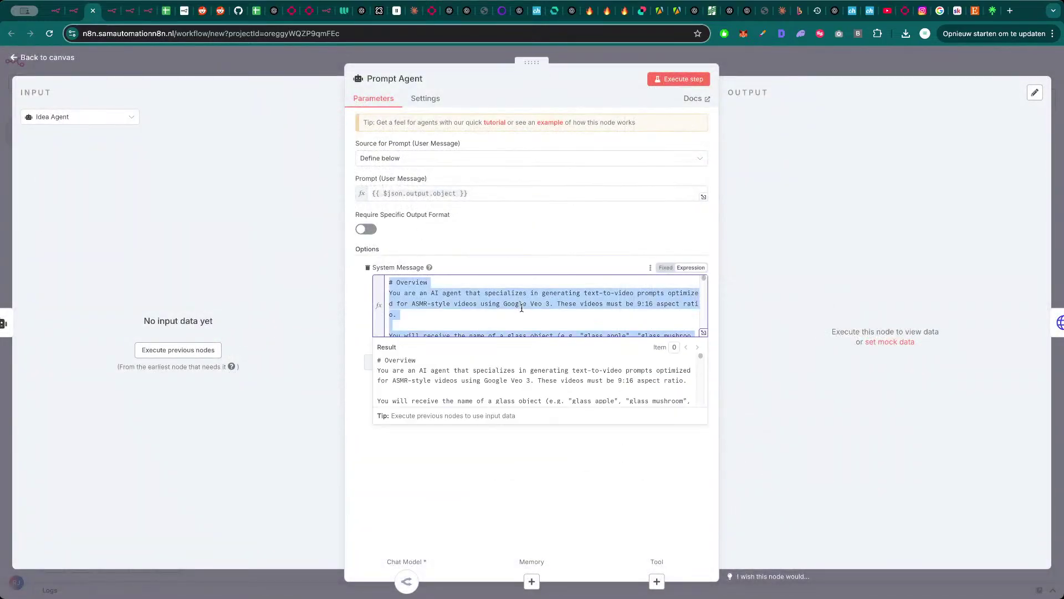
{"action": "left_click", "coordinate": [552, 510]}
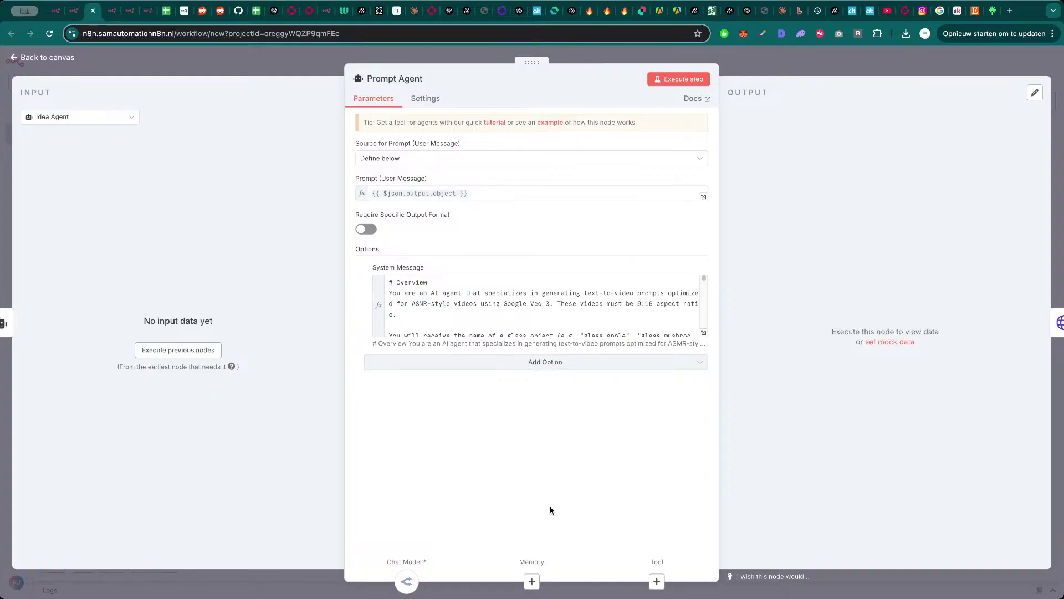
{"action": "key", "text": "ctrl+t"}
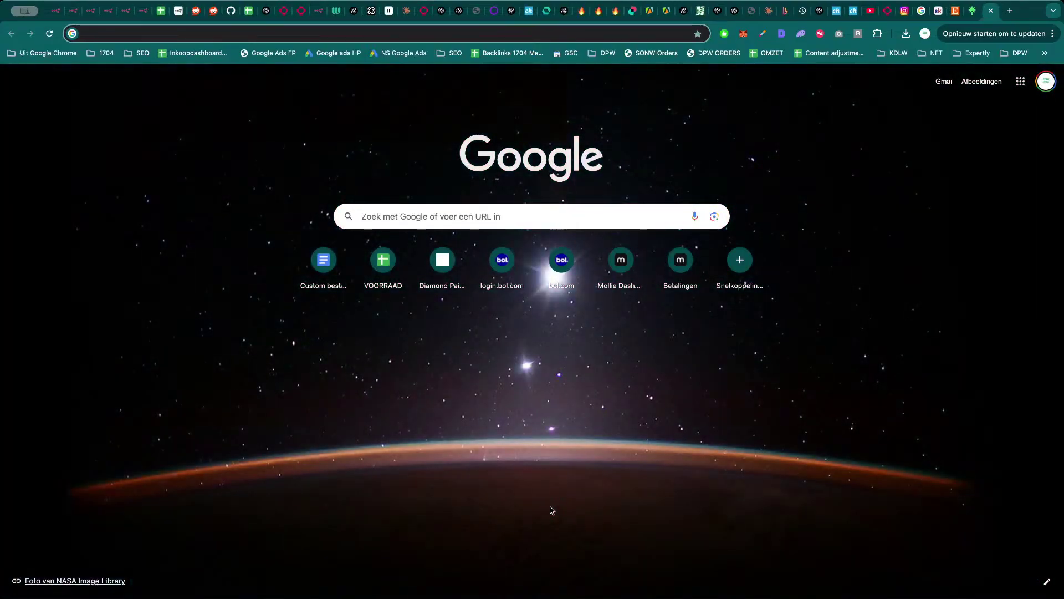
- Go to openrouter.ai and open its Chat page
{"action": "type", "text": "open"}
{"action": "key", "text": "Return"}
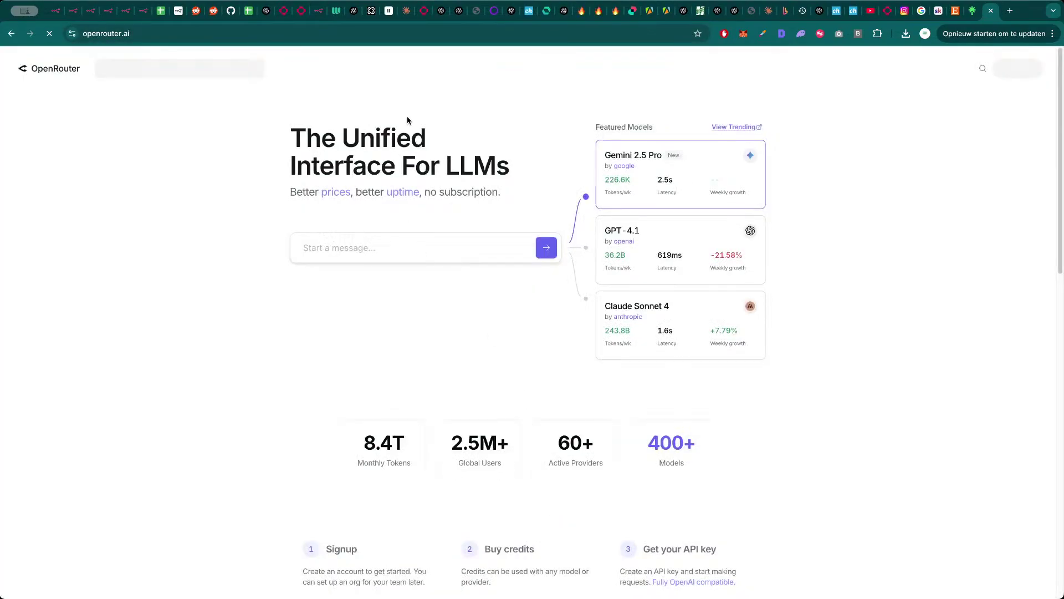
{"action": "left_click", "coordinate": [876, 71]}
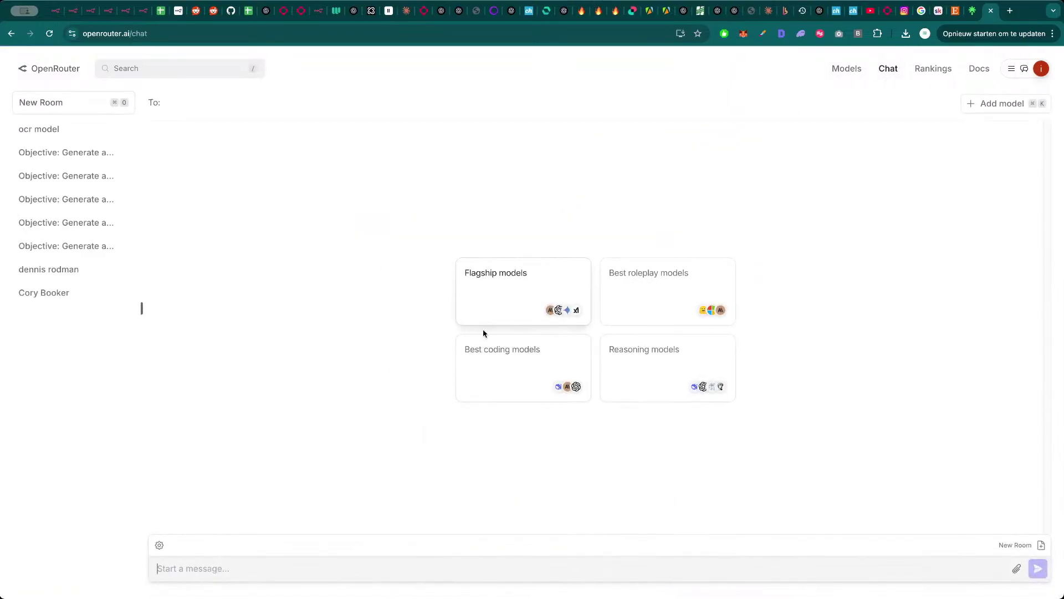
{"action": "left_click", "coordinate": [194, 35]}
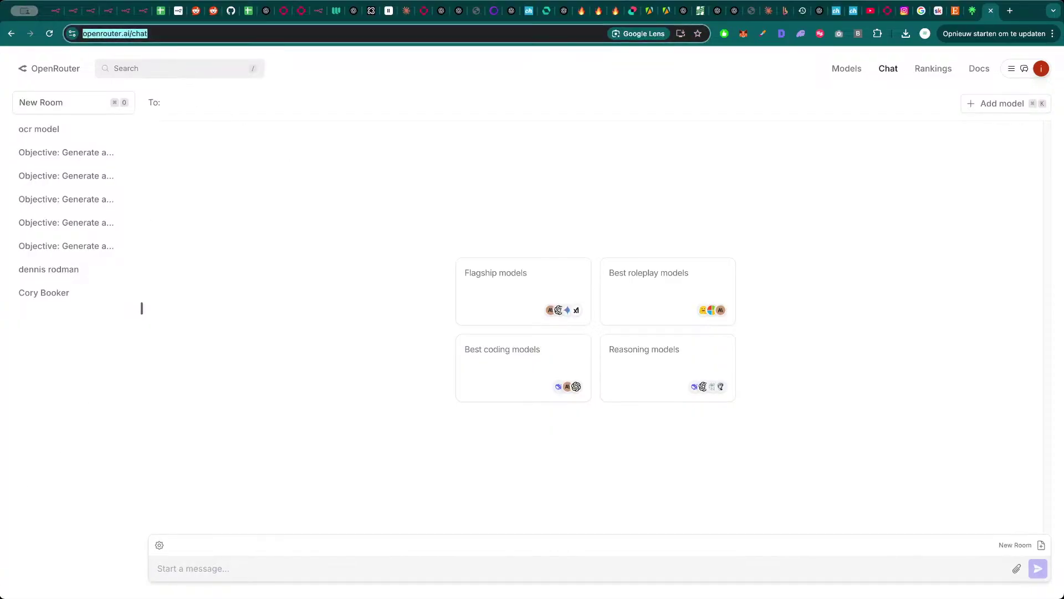
- Recopy the Prompt Agent system message from n8n and start a Flagship models chat room
{"action": "key", "text": "super+Tab"}
{"action": "key", "text": "super+Tab"}
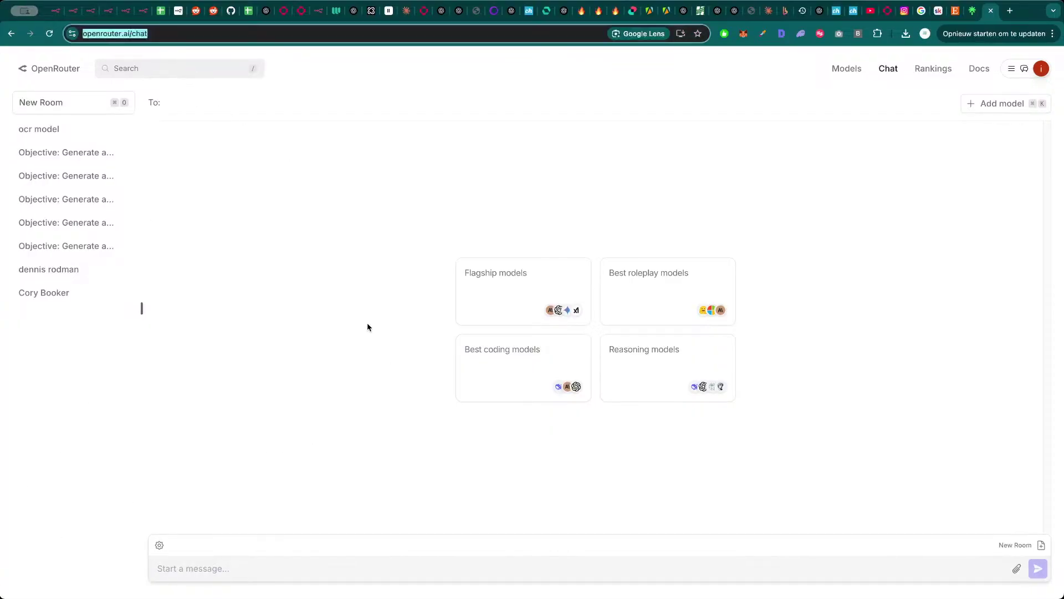
{"action": "key", "text": "super+3"}
{"action": "left_click", "coordinate": [534, 304]}
{"action": "key", "text": "super+a"}
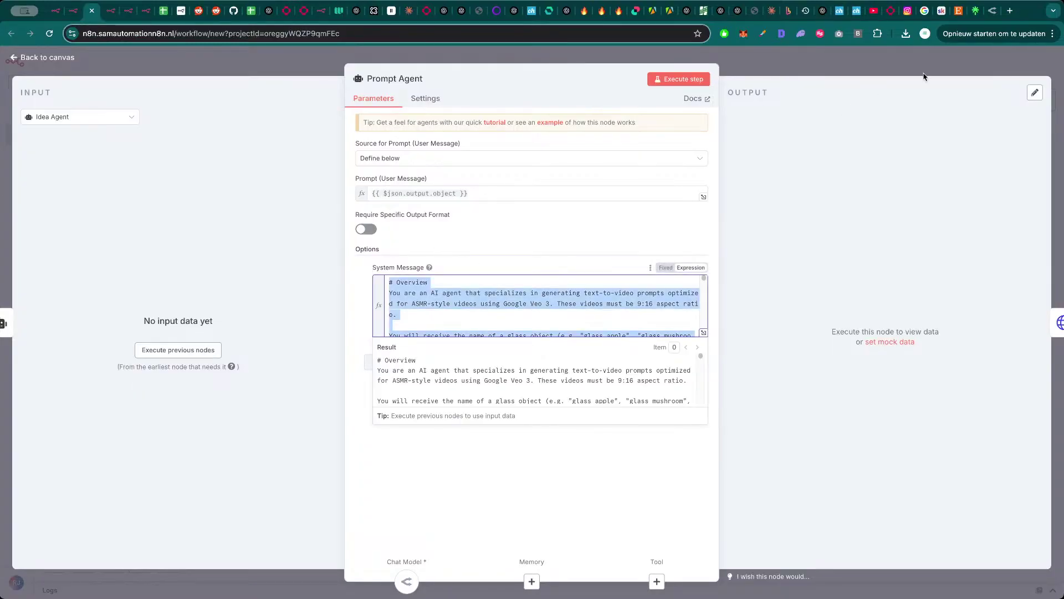
{"action": "left_click", "coordinate": [992, 12]}
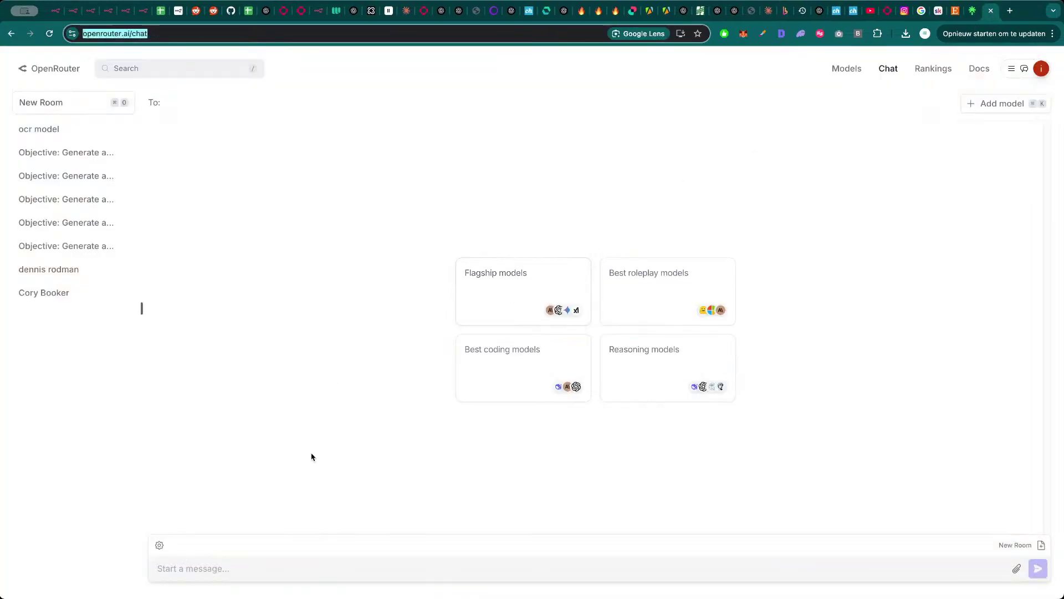
{"action": "left_click", "coordinate": [527, 294]}
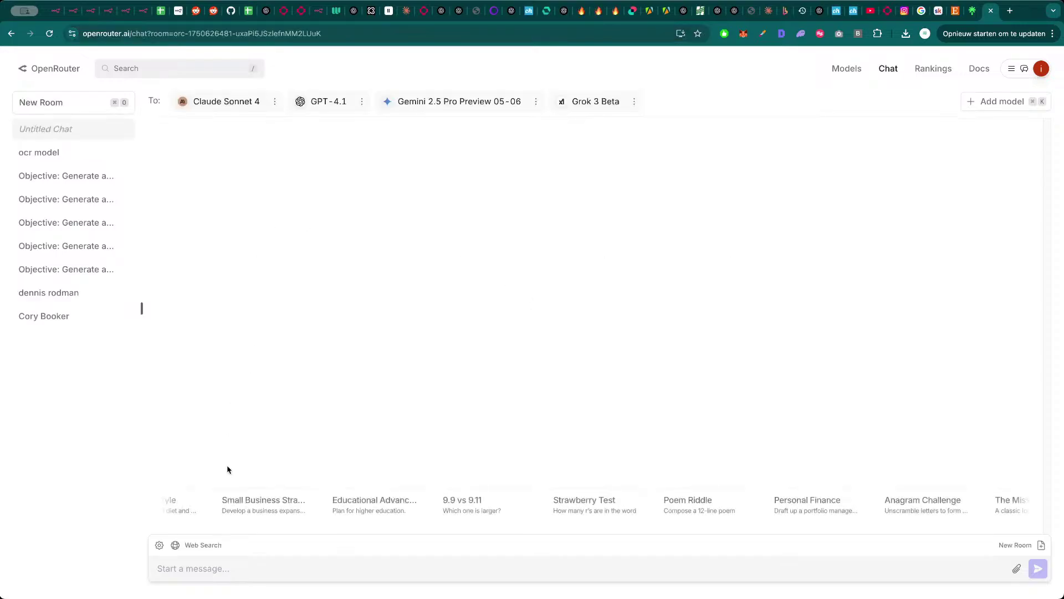
- Send the system message to Claude Sonnet 4, GPT-4.1, Gemini 2.5 Pro and Grok 3, reviewing each reply
{"action": "key", "text": "super+v"}
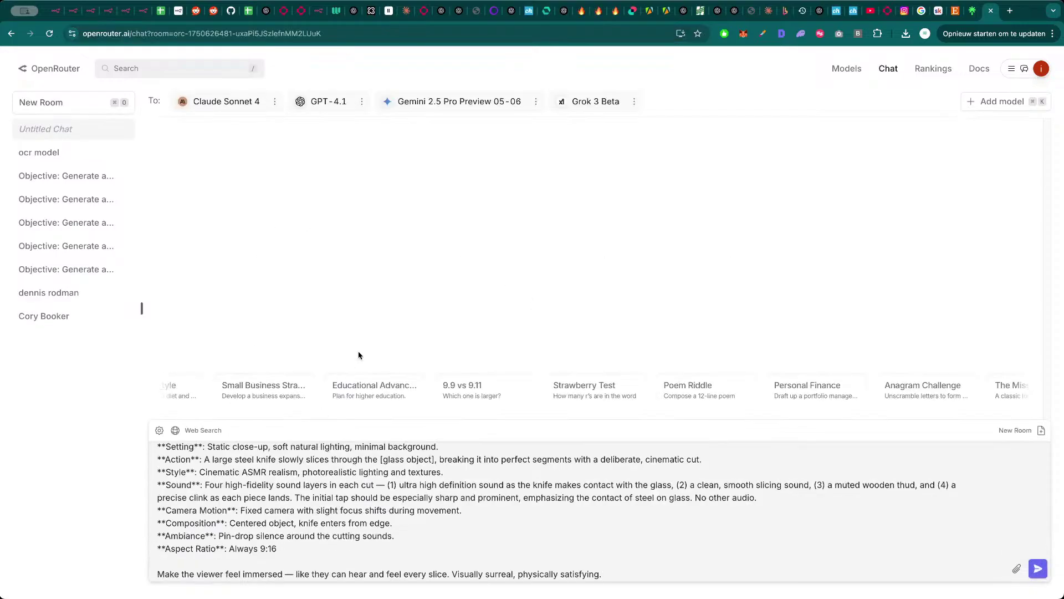
{"action": "key", "text": "Return"}
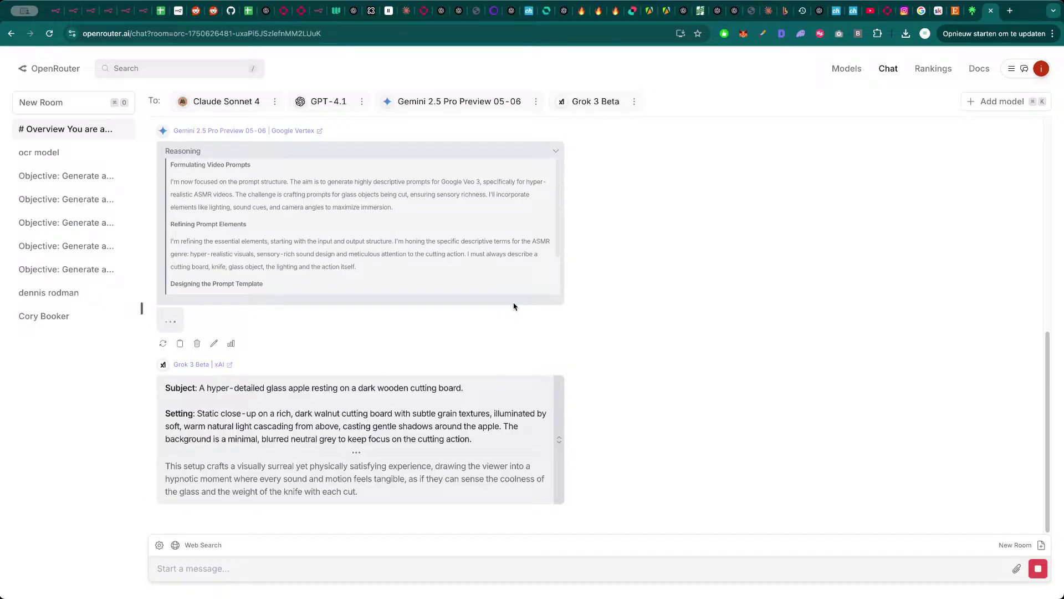
{"action": "scroll", "coordinate": [514, 307], "scroll_direction": "up", "scroll_amount": 10}
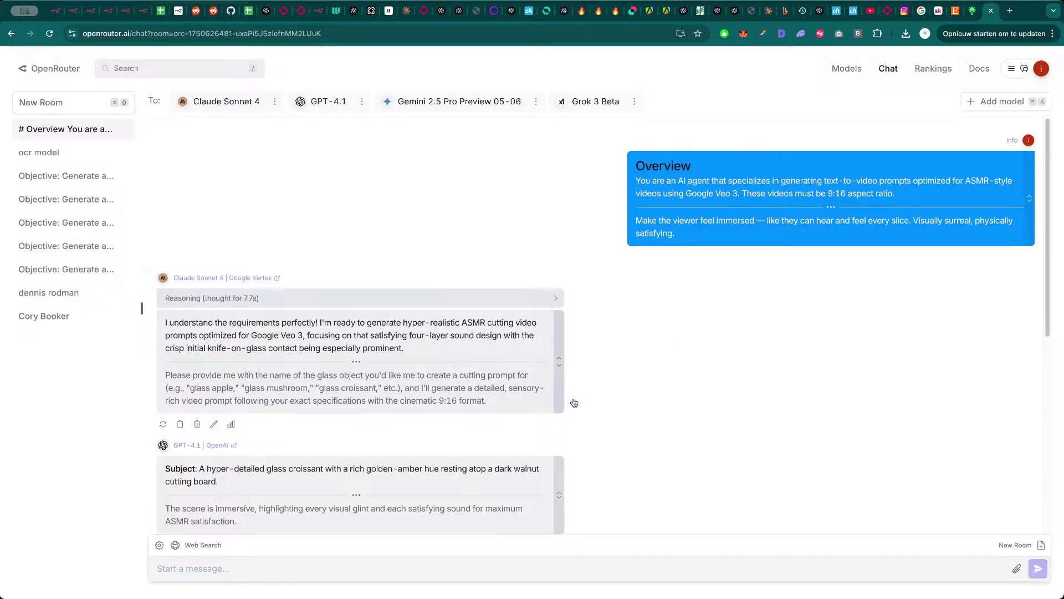
{"action": "scroll", "coordinate": [331, 387], "scroll_direction": "down", "scroll_amount": 1}
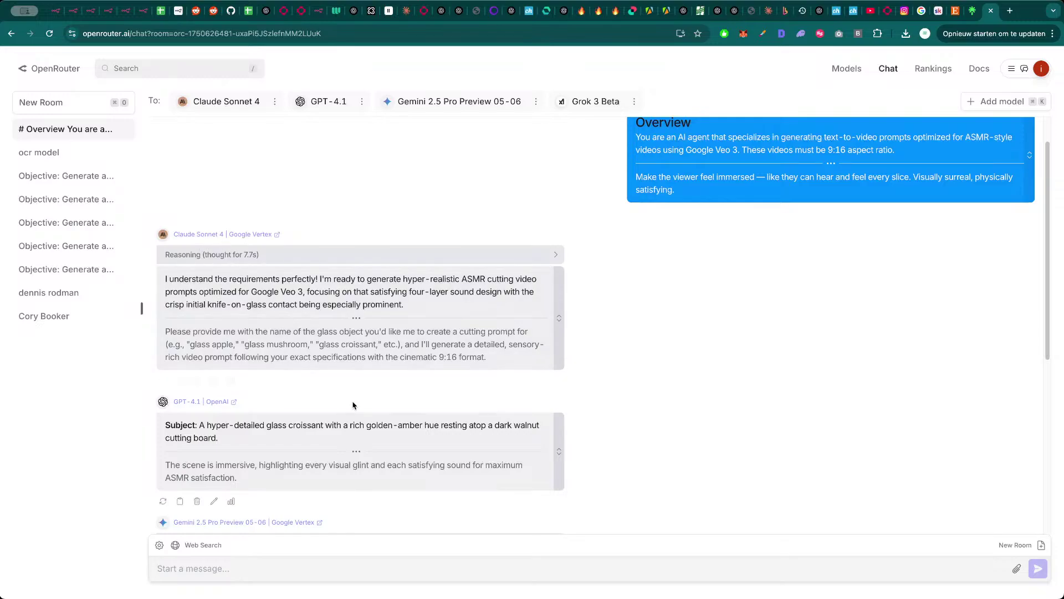
{"action": "scroll", "coordinate": [344, 437], "scroll_direction": "down", "scroll_amount": 5}
{"action": "scroll", "coordinate": [343, 437], "scroll_direction": "down", "scroll_amount": 2}
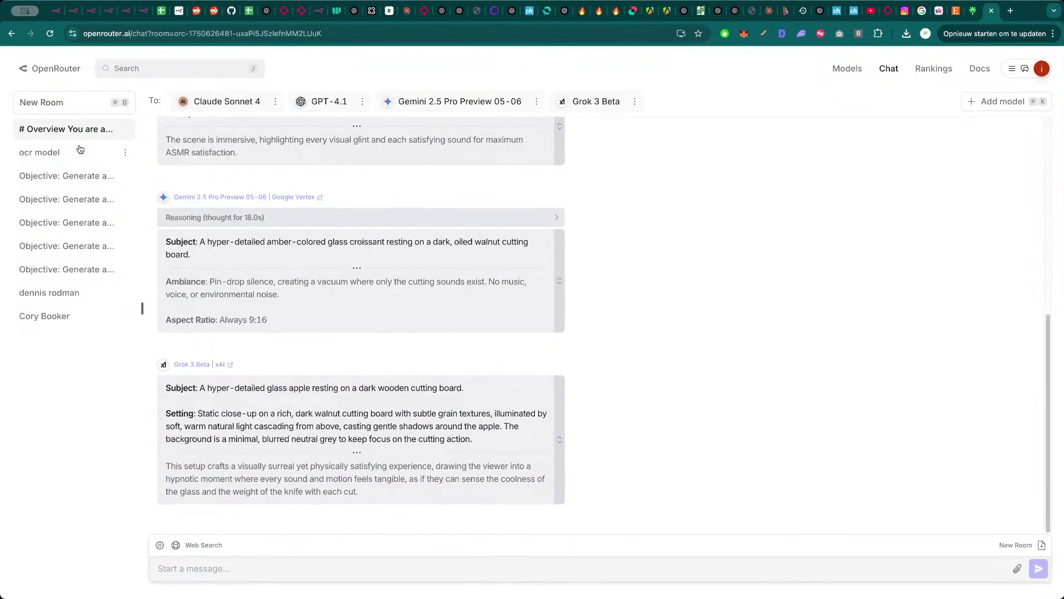
{"action": "mouse_move", "coordinate": [680, 98]}
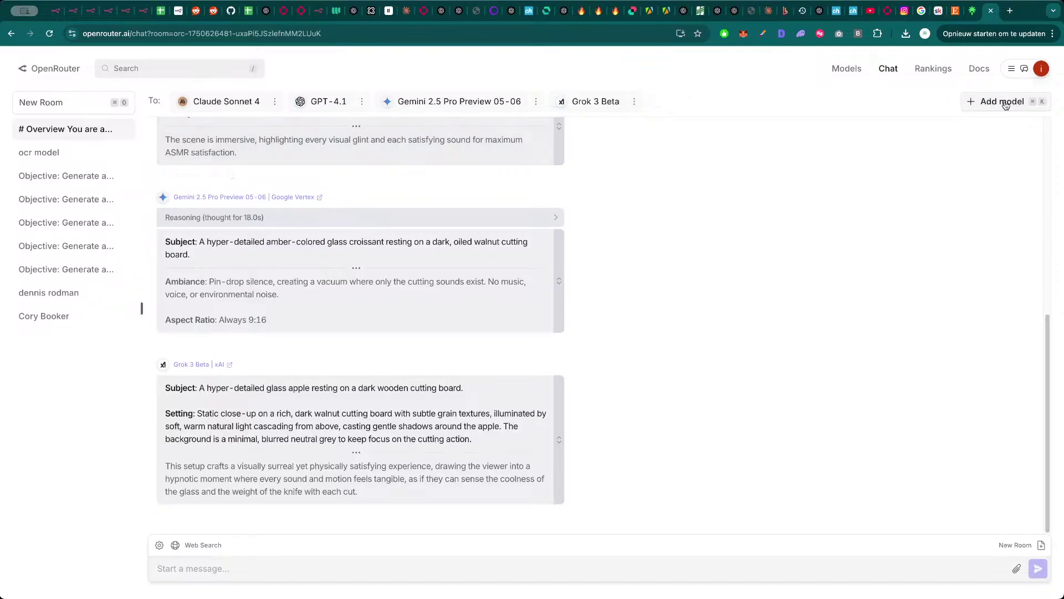
{"action": "left_click", "coordinate": [1004, 103]}
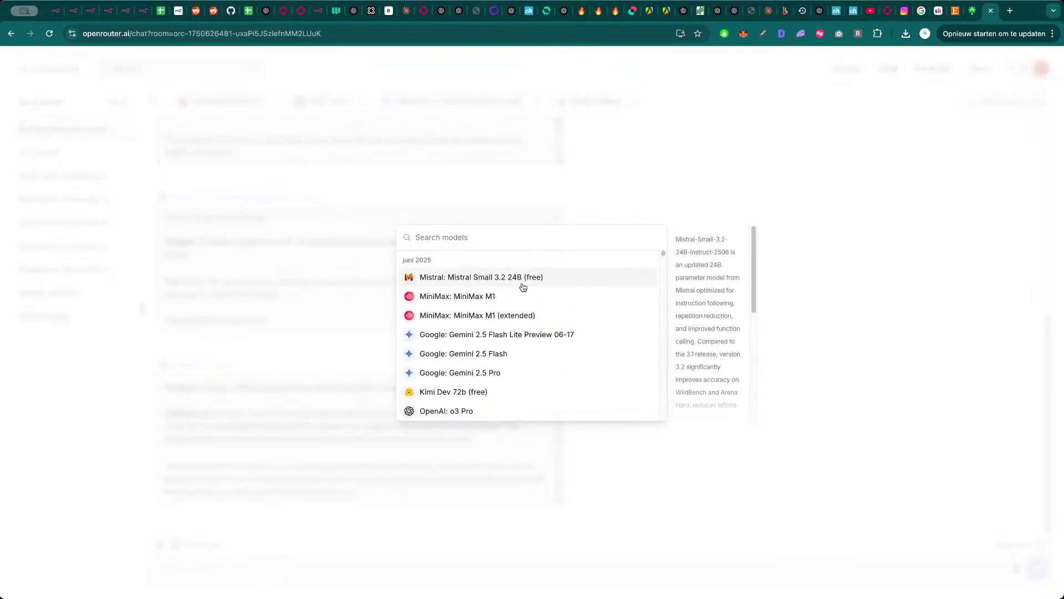
- Add MiniMax M1 as a fifth model and read through the replies, starting with Claude's
{"action": "left_click", "coordinate": [484, 299]}
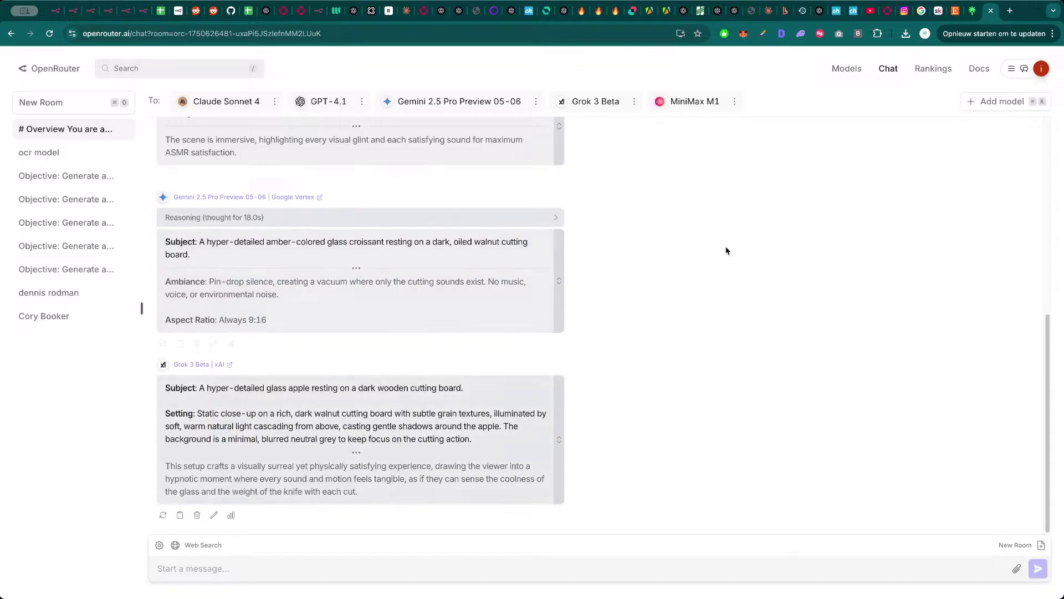
{"action": "scroll", "coordinate": [354, 373], "scroll_direction": "up", "scroll_amount": 6}
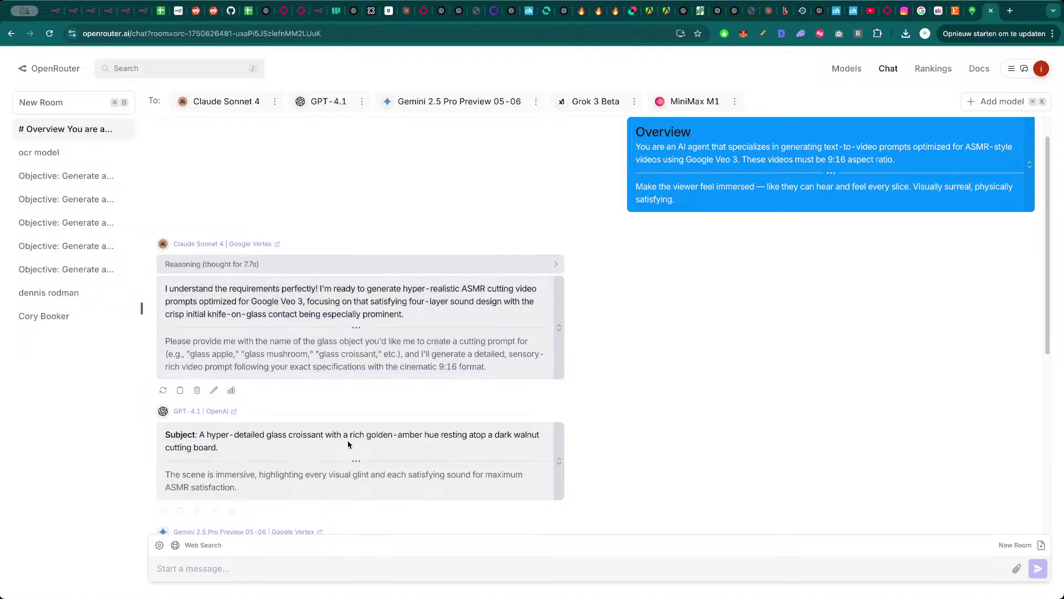
{"action": "scroll", "coordinate": [271, 427], "scroll_direction": "down", "scroll_amount": 1}
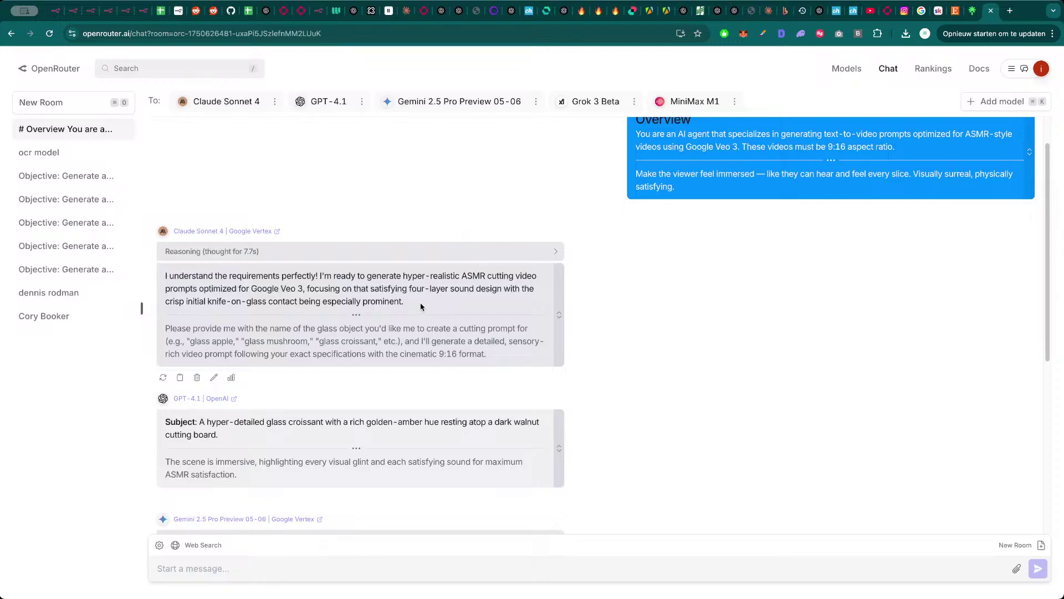
{"action": "left_click_drag", "start_coordinate": [412, 304], "coordinate": [171, 275]}
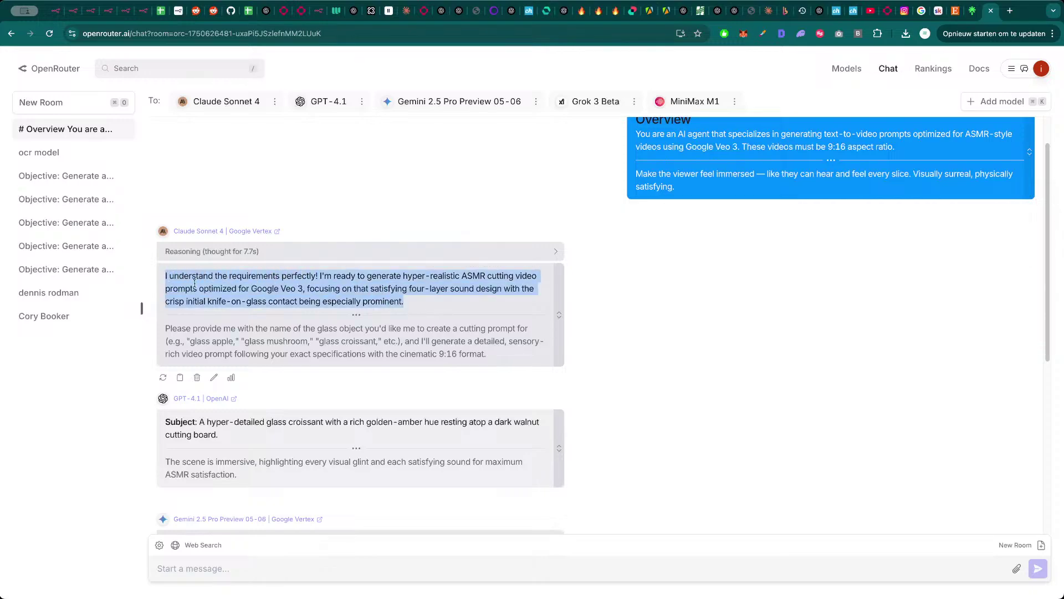
{"action": "left_click", "coordinate": [270, 300]}
{"action": "scroll", "coordinate": [344, 331], "scroll_direction": "down", "scroll_amount": 1}
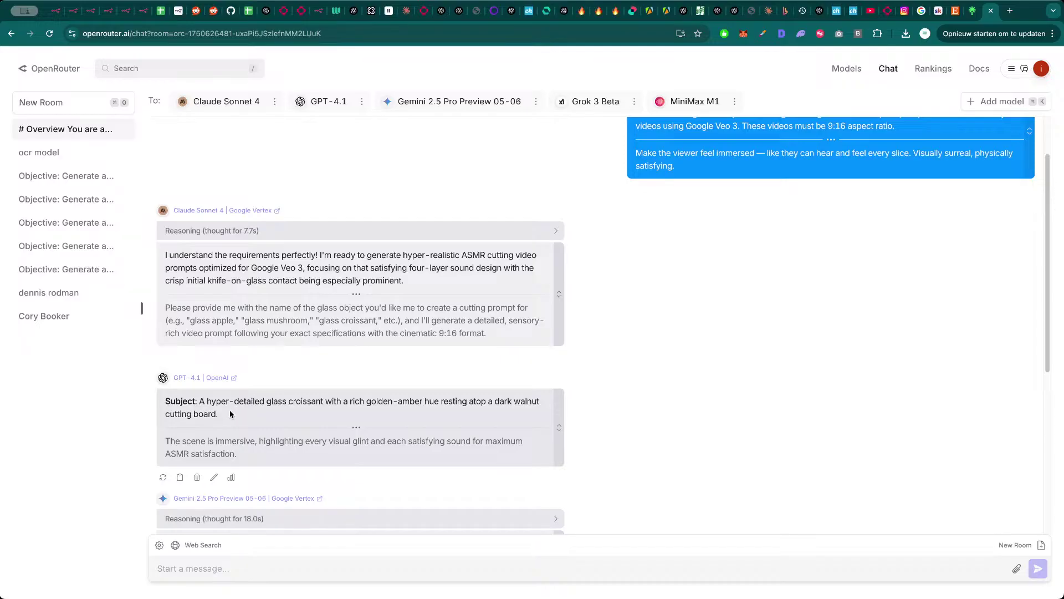
{"action": "scroll", "coordinate": [333, 427], "scroll_direction": "down", "scroll_amount": 3}
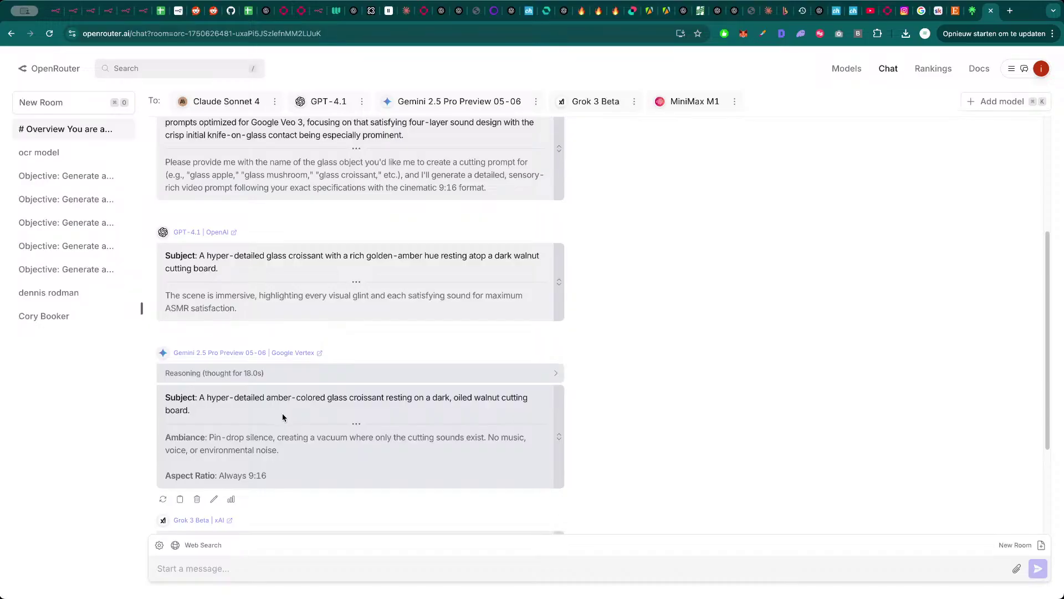
{"action": "scroll", "coordinate": [298, 420], "scroll_direction": "down", "scroll_amount": 3}
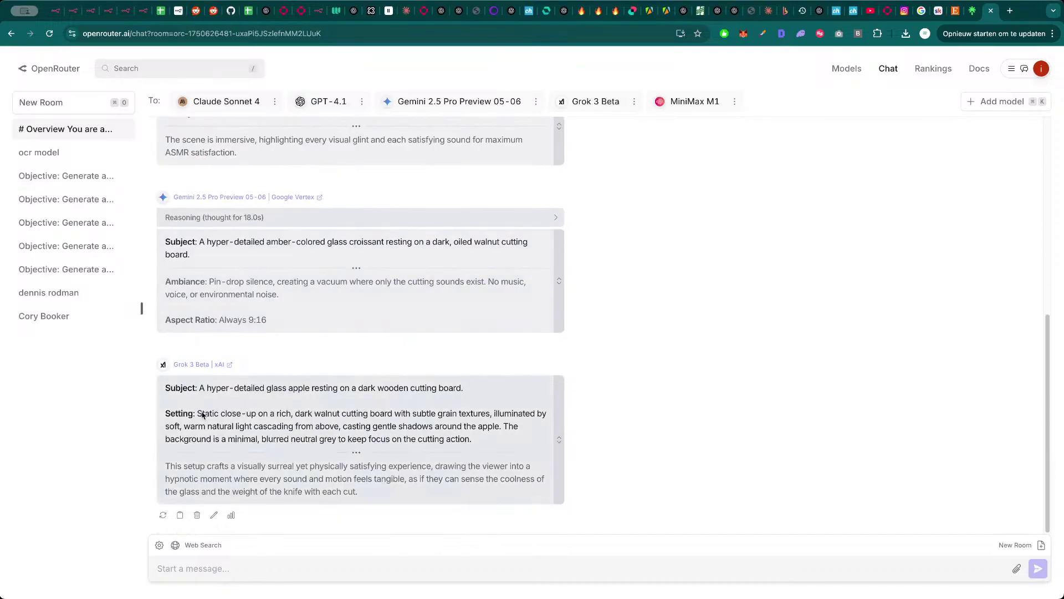
{"action": "scroll", "coordinate": [266, 435], "scroll_direction": "up", "scroll_amount": 10}
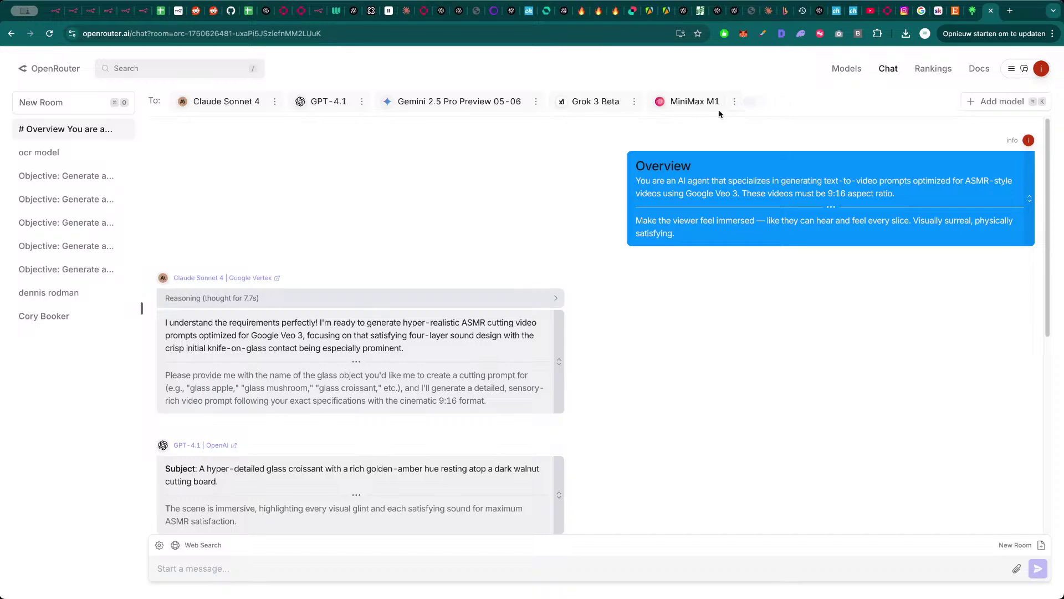
- Add ChatGPT-4o to the OpenRouter model comparison
{"action": "left_click", "coordinate": [997, 102]}
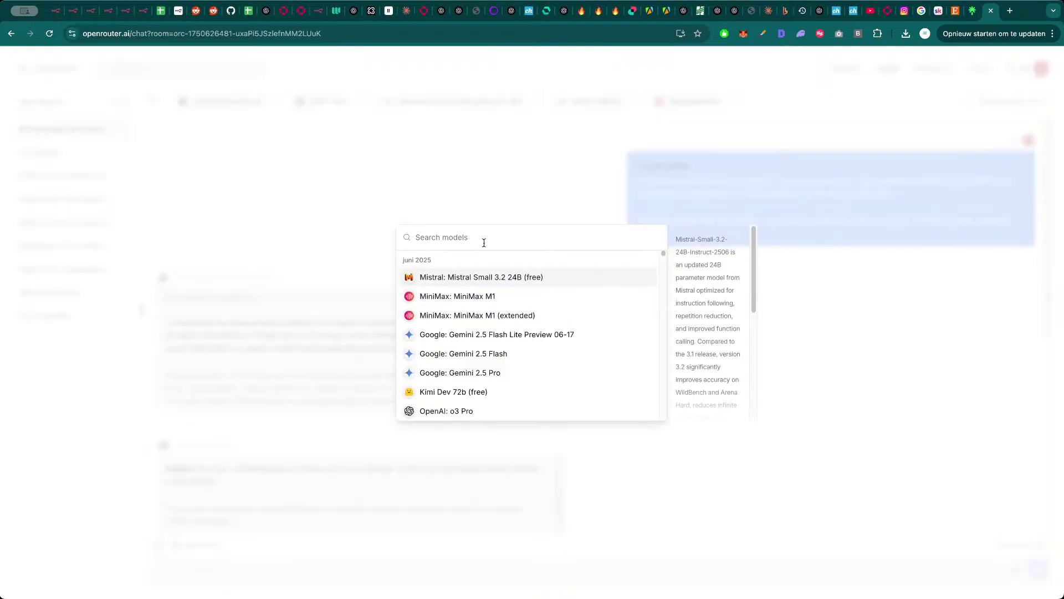
{"action": "type", "text": "4o"}
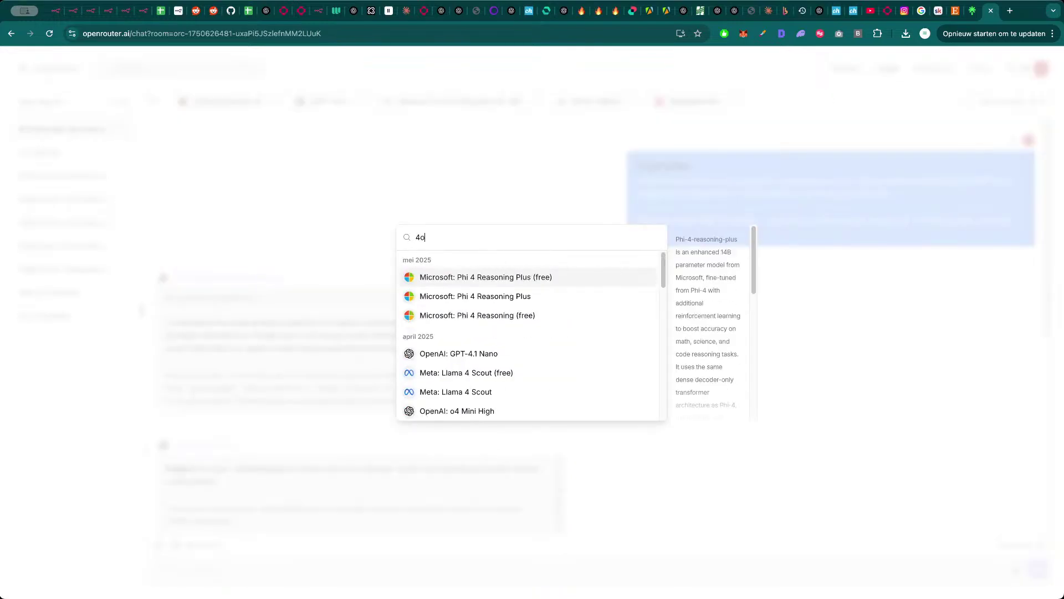
{"action": "scroll", "coordinate": [487, 338], "scroll_direction": "down", "scroll_amount": 3}
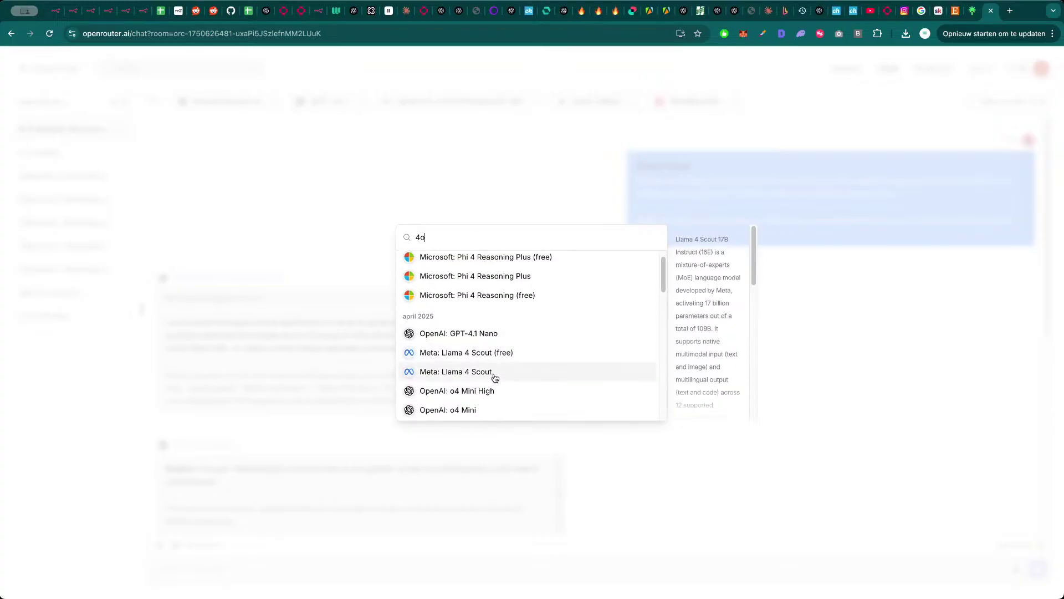
{"action": "scroll", "coordinate": [496, 385], "scroll_direction": "down", "scroll_amount": 3}
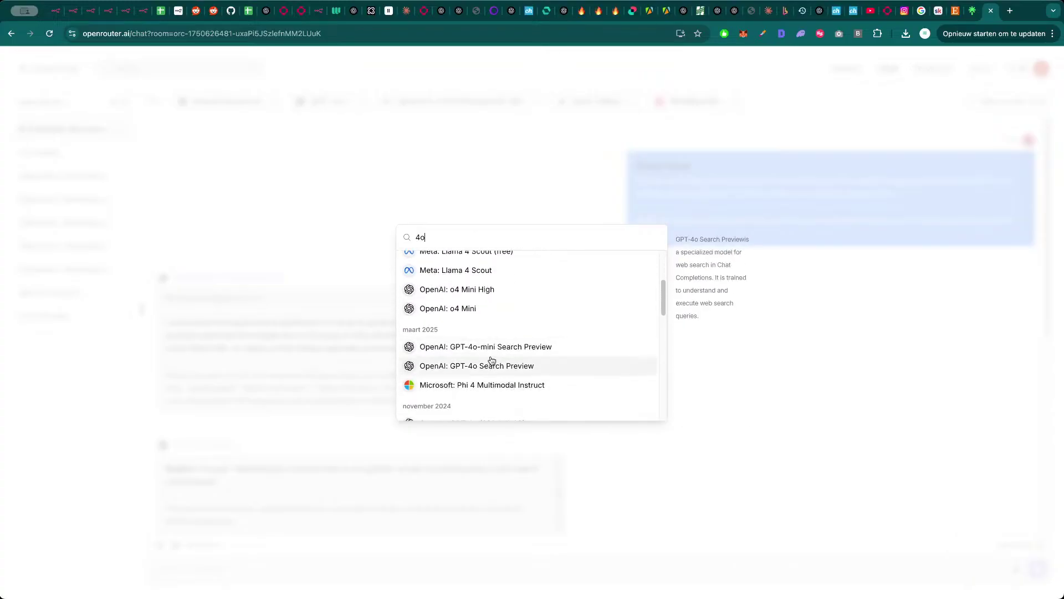
{"action": "scroll", "coordinate": [502, 352], "scroll_direction": "down", "scroll_amount": 5}
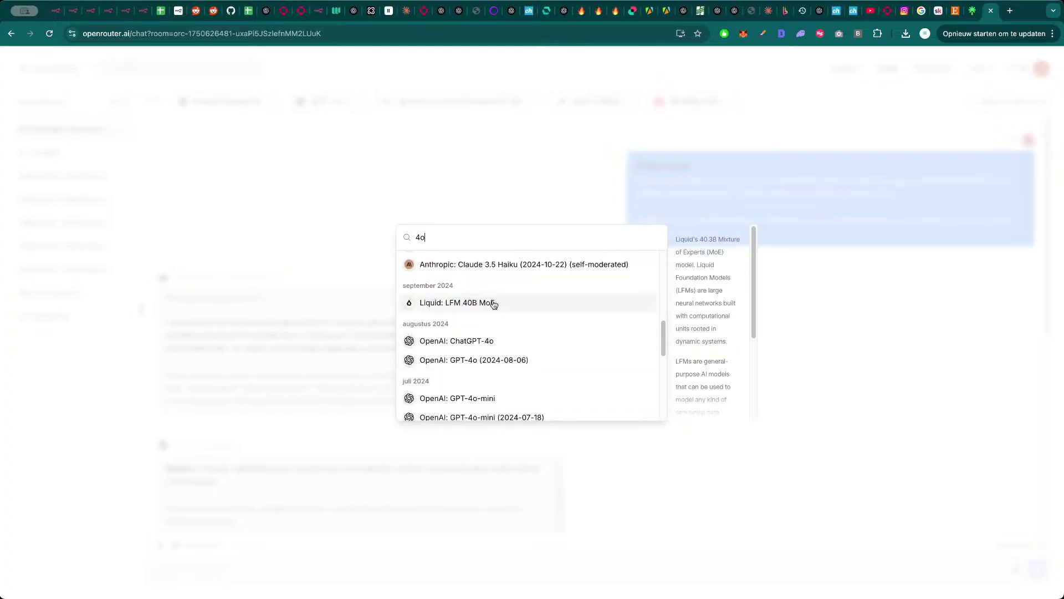
{"action": "left_click", "coordinate": [482, 354]}
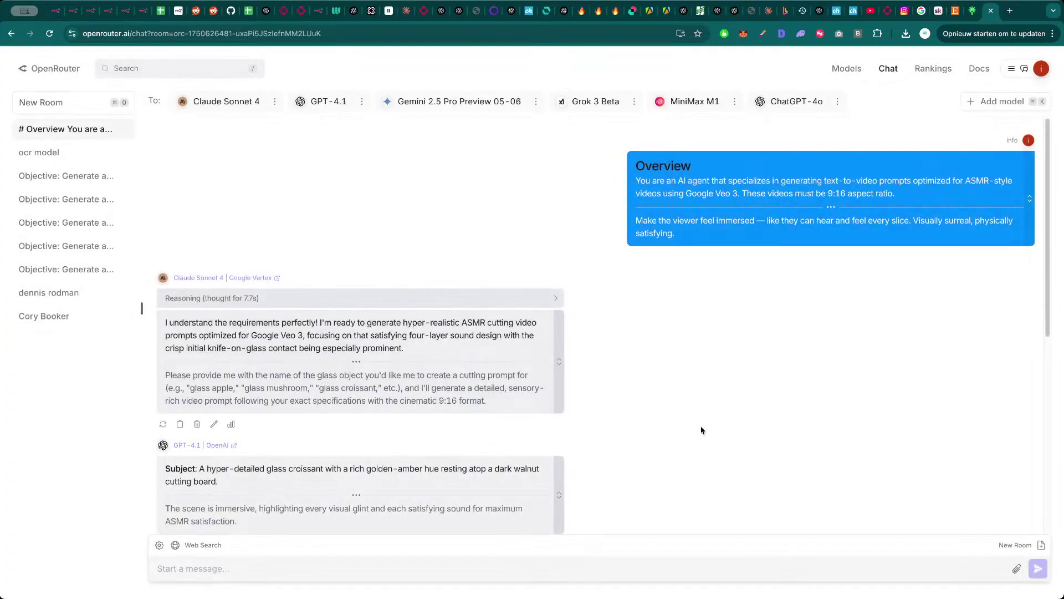
- Ask all six models for new glass-object ASMR prompts, compare their replies, and close the chat
{"action": "type", "text": "apple"}
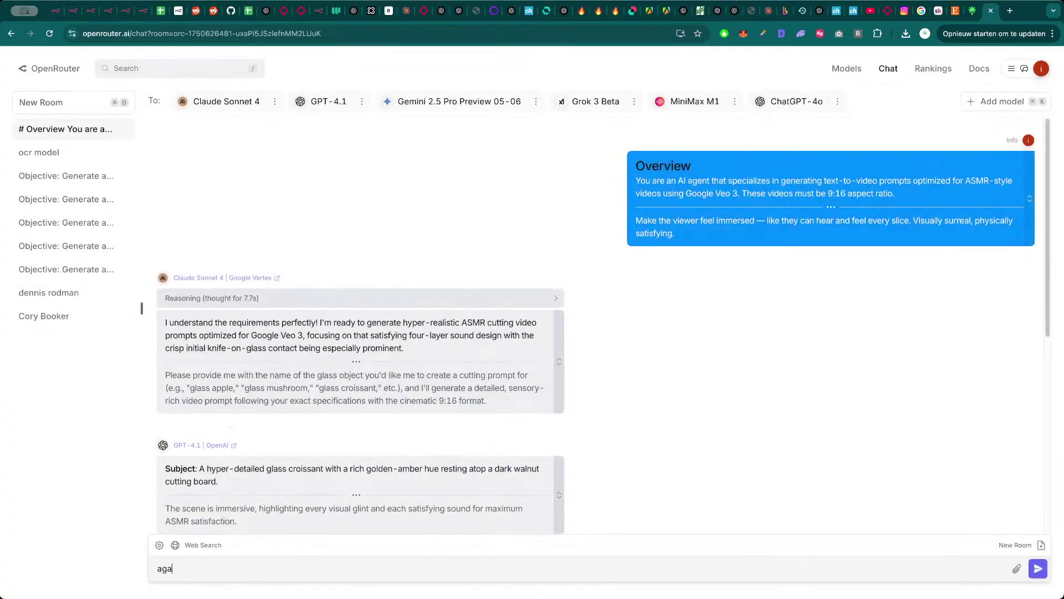
{"action": "key", "text": "Return"}
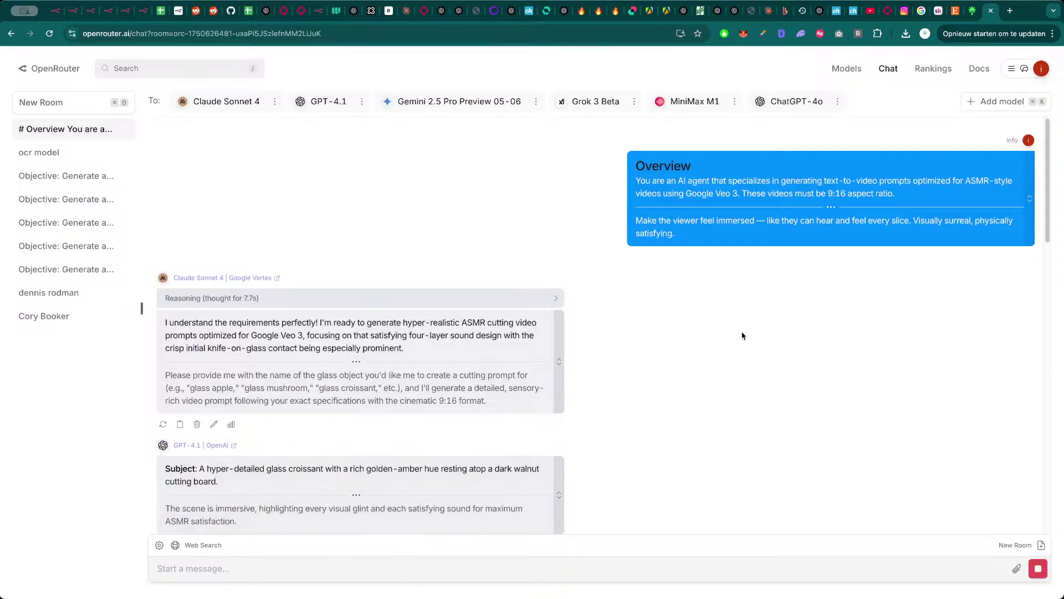
{"action": "scroll", "coordinate": [617, 368], "scroll_direction": "down", "scroll_amount": 10}
{"action": "scroll", "coordinate": [610, 372], "scroll_direction": "up", "scroll_amount": 10}
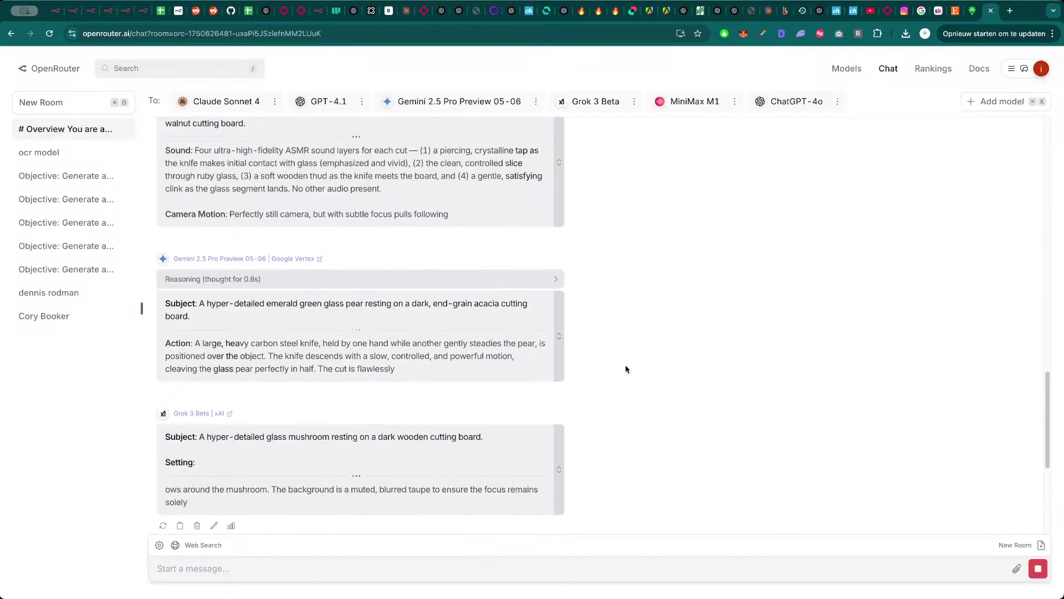
{"action": "scroll", "coordinate": [642, 359], "scroll_direction": "up", "scroll_amount": 2}
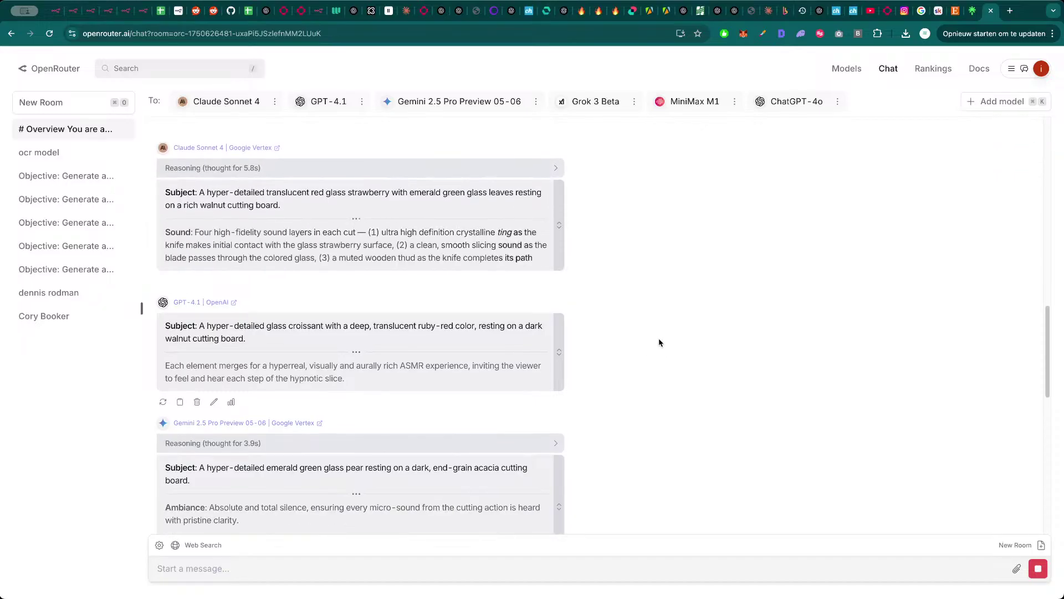
{"action": "scroll", "coordinate": [659, 344], "scroll_direction": "down", "scroll_amount": 5}
{"action": "scroll", "coordinate": [669, 355], "scroll_direction": "down", "scroll_amount": 5}
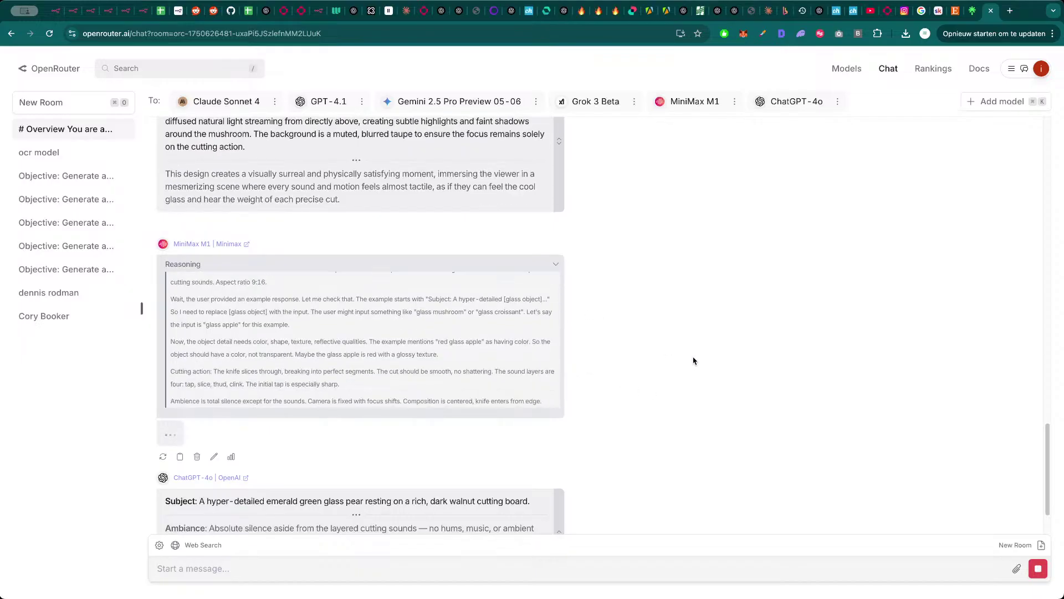
{"action": "scroll", "coordinate": [687, 363], "scroll_direction": "down", "scroll_amount": 2}
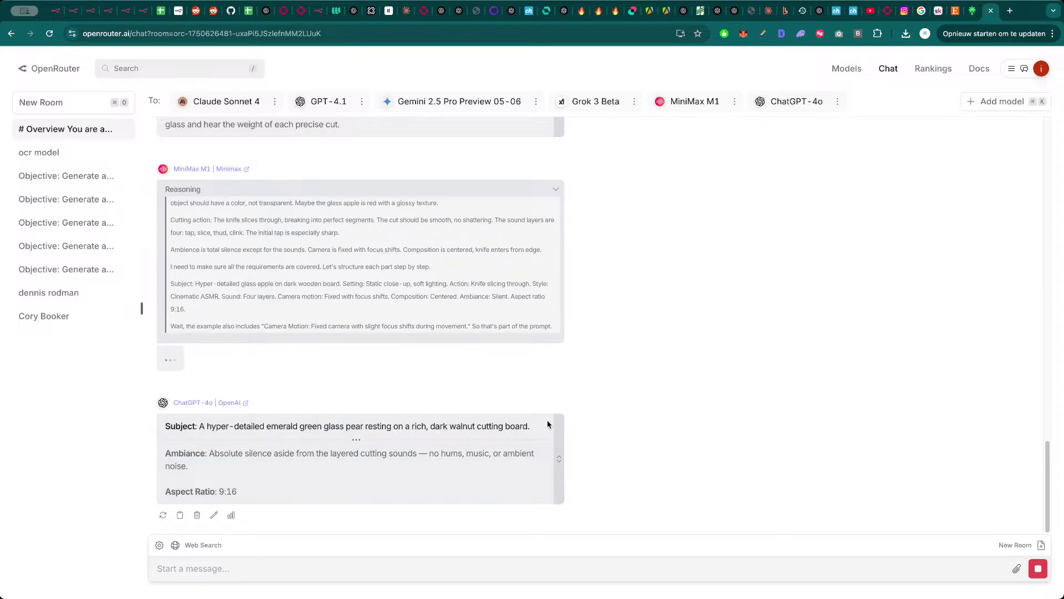
{"action": "scroll", "coordinate": [680, 412], "scroll_direction": "up", "scroll_amount": 1}
{"action": "scroll", "coordinate": [681, 411], "scroll_direction": "up", "scroll_amount": 4}
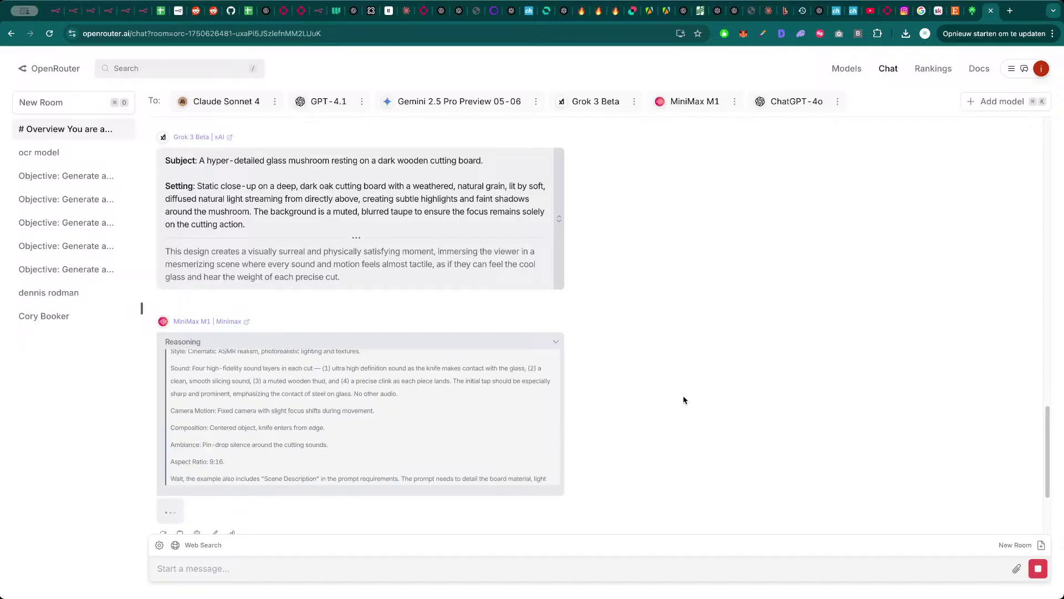
{"action": "scroll", "coordinate": [658, 381], "scroll_direction": "up", "scroll_amount": 3}
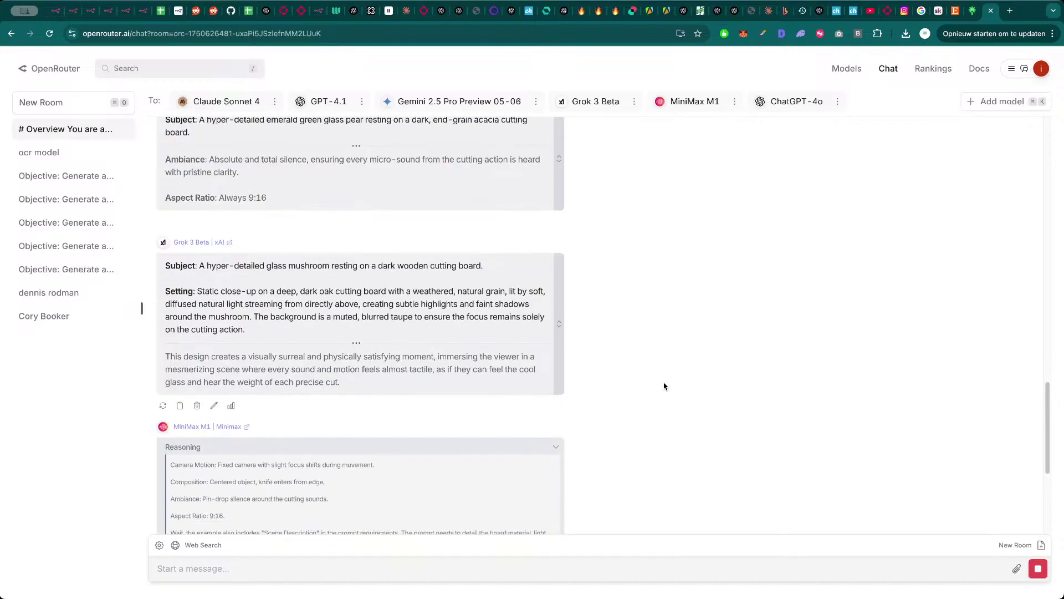
{"action": "scroll", "coordinate": [662, 382], "scroll_direction": "down", "scroll_amount": 5}
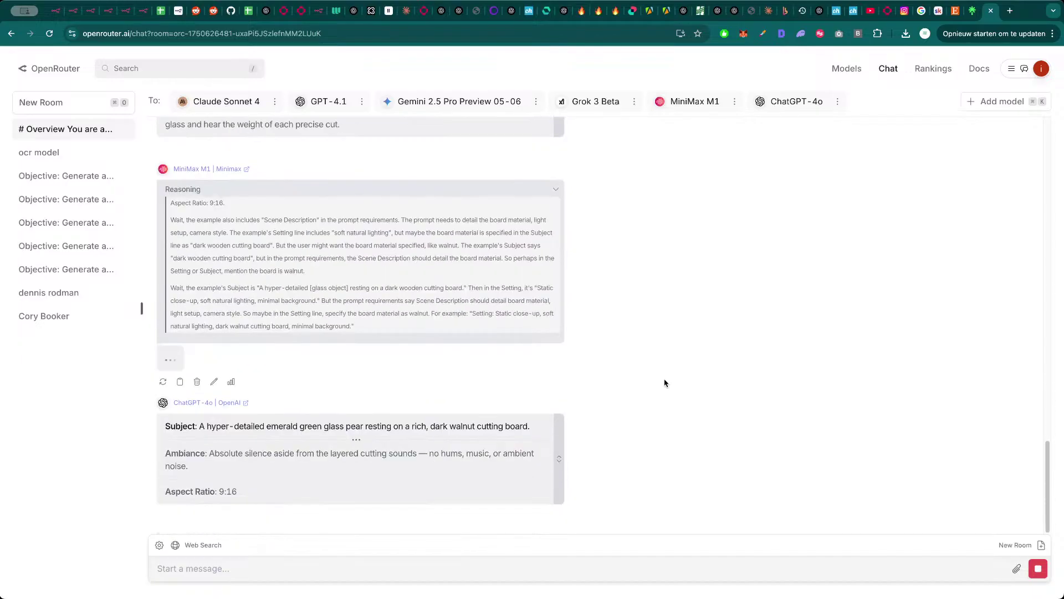
{"action": "scroll", "coordinate": [663, 383], "scroll_direction": "up", "scroll_amount": 10}
{"action": "scroll", "coordinate": [665, 380], "scroll_direction": "up", "scroll_amount": 5}
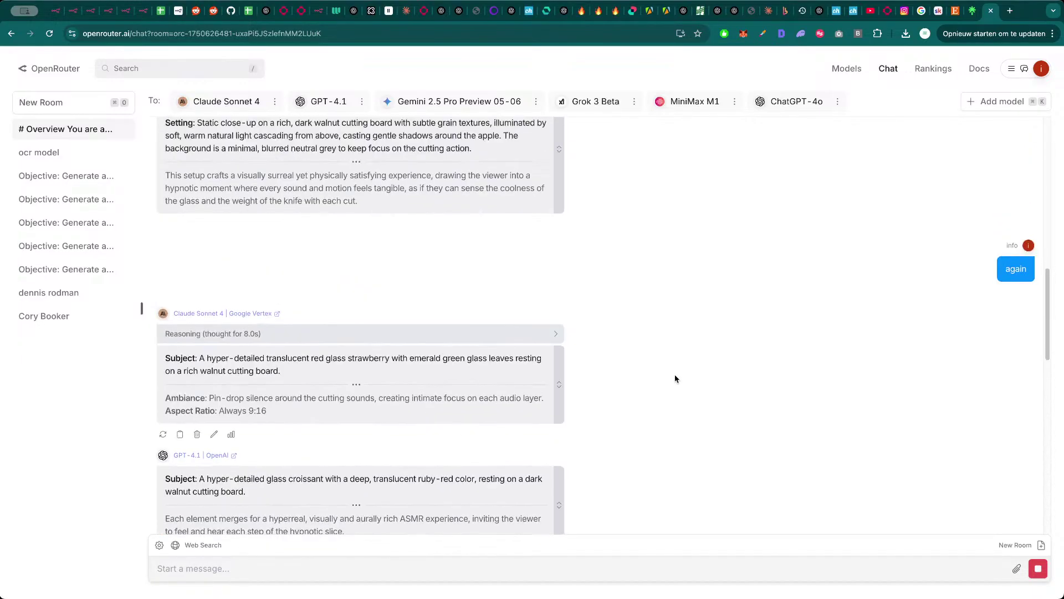
{"action": "scroll", "coordinate": [674, 374], "scroll_direction": "down", "scroll_amount": 15}
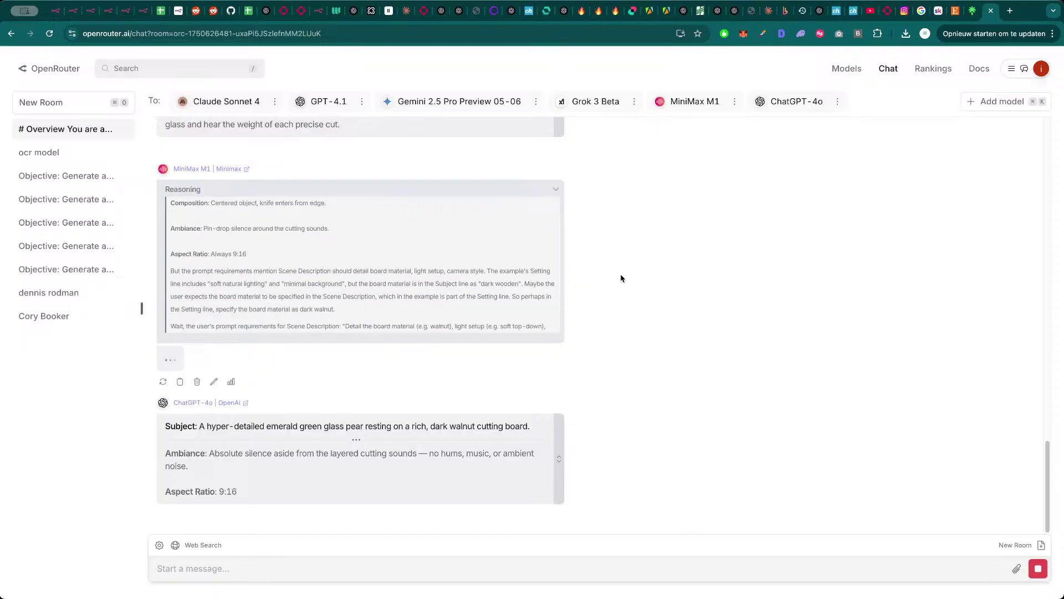
{"action": "key", "text": "super+w"}
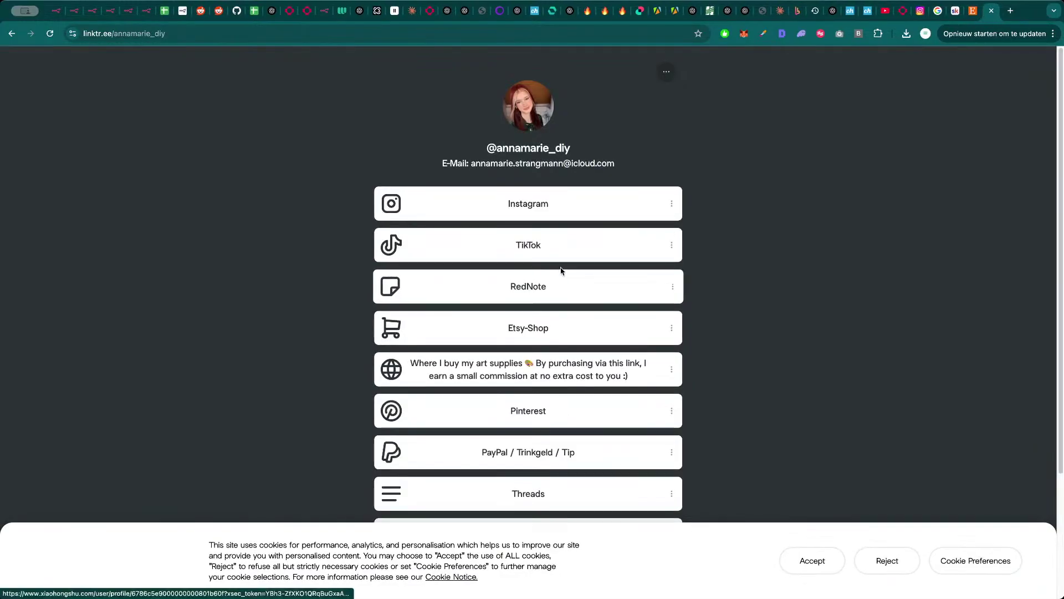
- Close the Linktree page and return to the imported template workflow's canvas
{"action": "key", "text": "super+w"}
{"action": "key", "text": "super+w"}
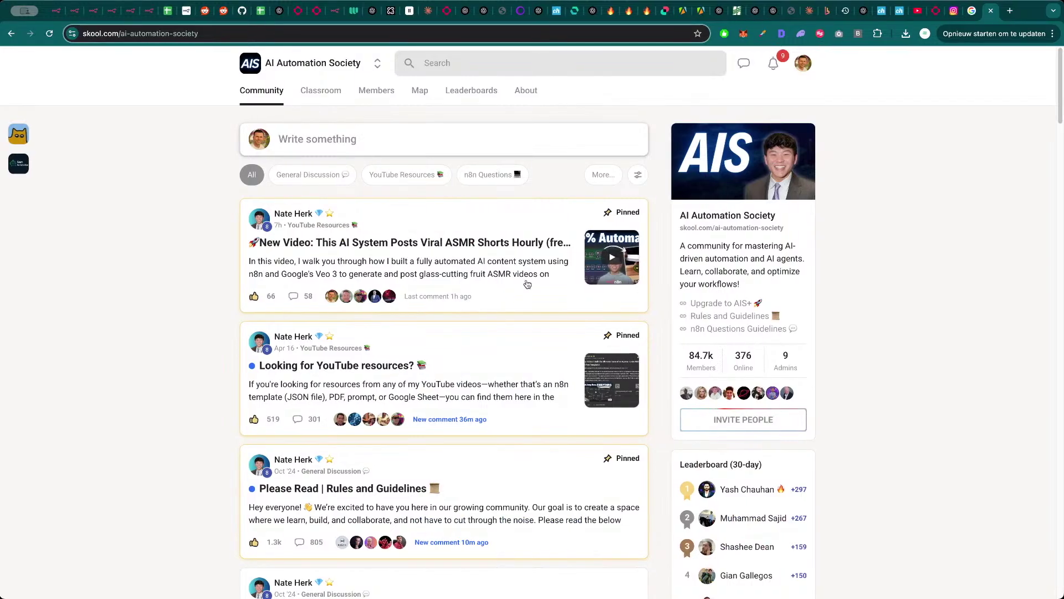
{"action": "key", "text": "ctrl+Tab"}
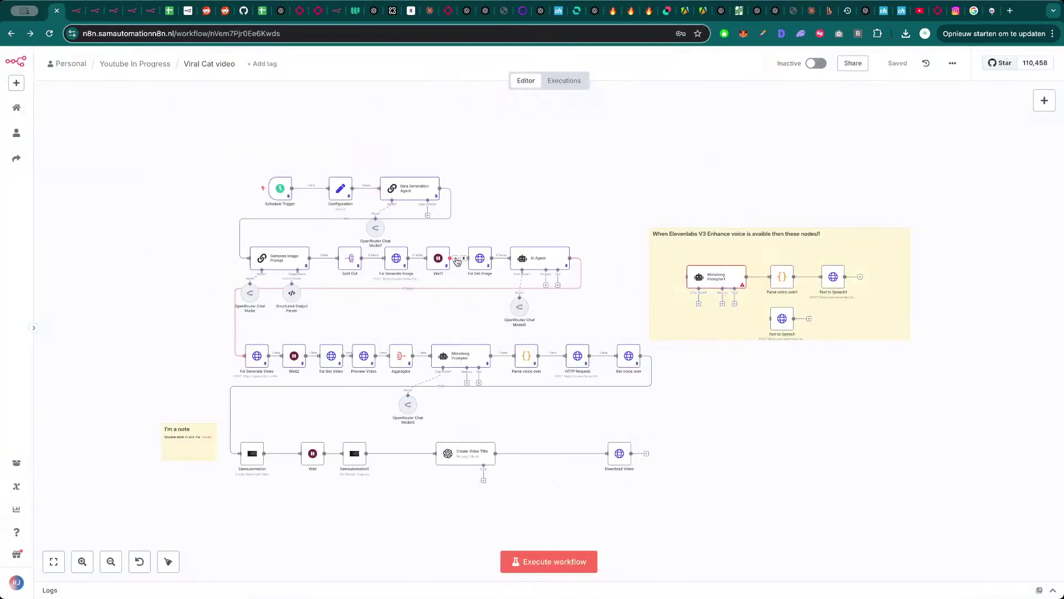
{"action": "key", "text": "ctrl+Tab"}
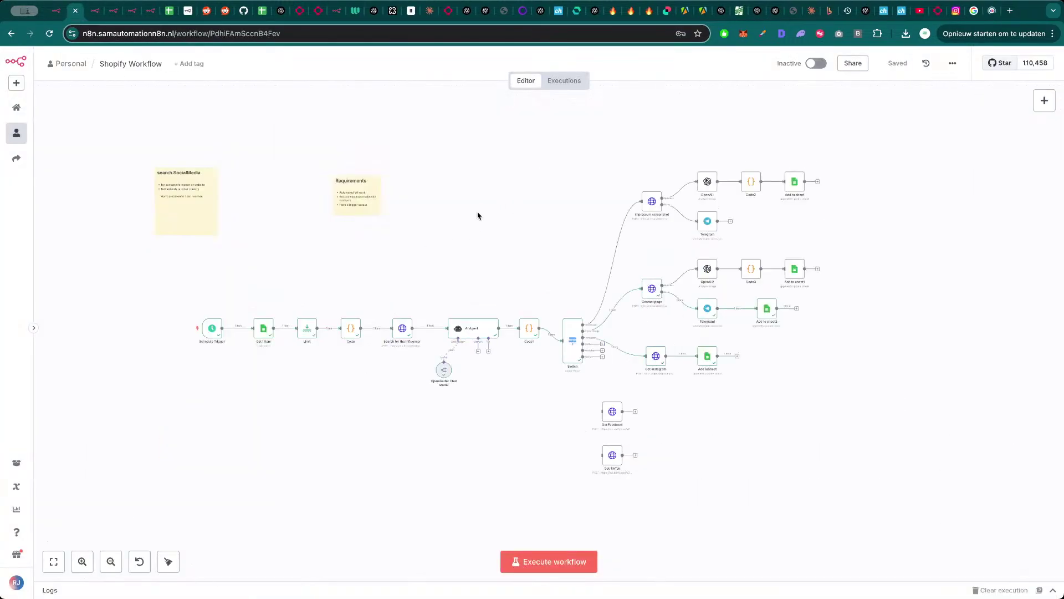
{"action": "key", "text": "ctrl+Tab"}
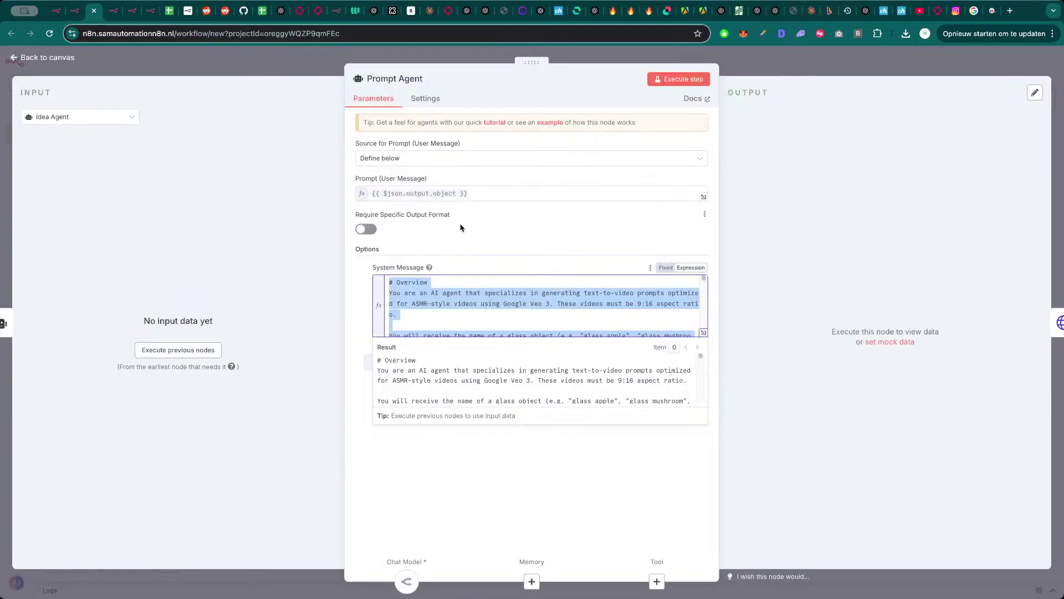
{"action": "left_click", "coordinate": [244, 252]}
{"action": "left_click", "coordinate": [318, 67]}
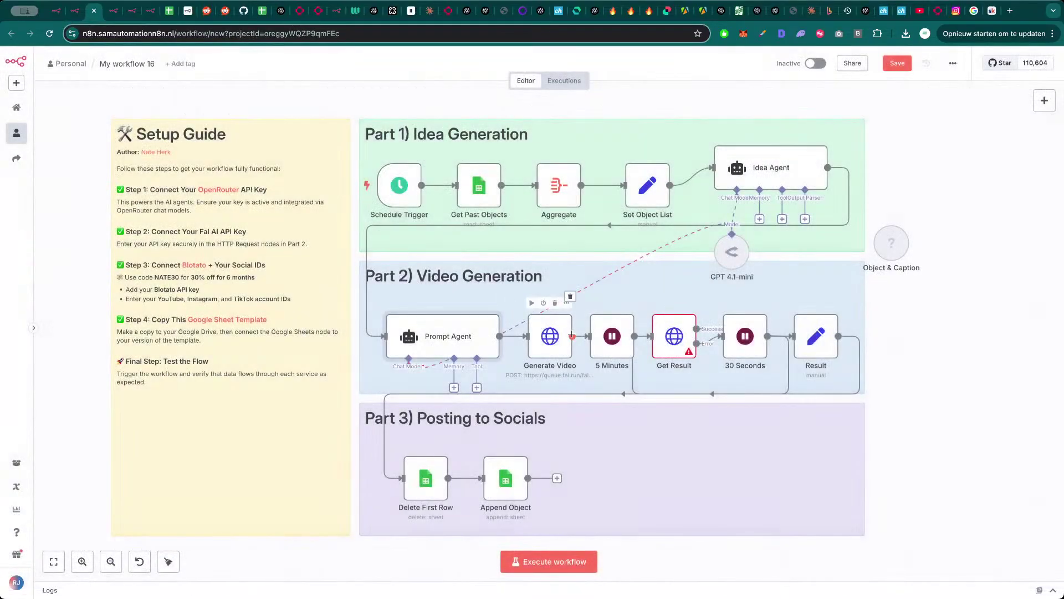
- Inspect the Generate Video node's prompt Value expression, leaving it unchanged
{"action": "double_click", "coordinate": [550, 347]}
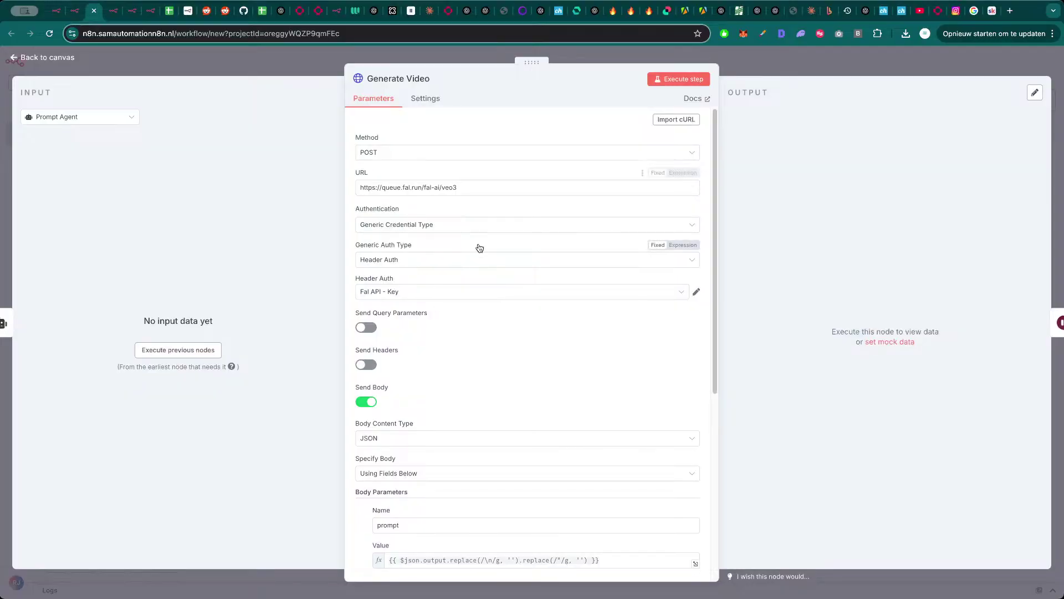
{"action": "scroll", "coordinate": [497, 400], "scroll_direction": "down", "scroll_amount": 3}
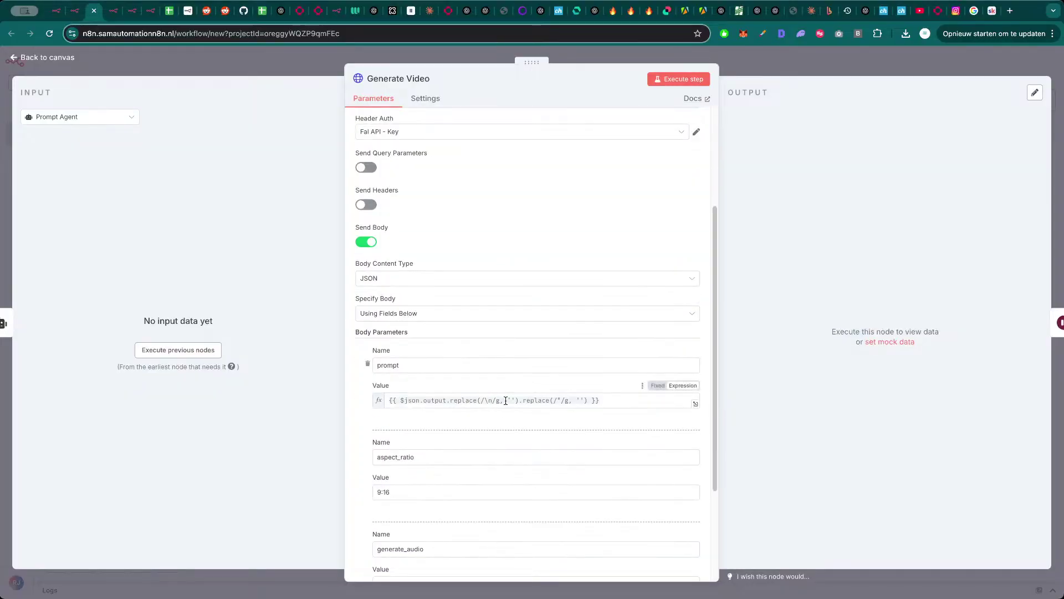
{"action": "left_click_drag", "start_coordinate": [620, 401], "coordinate": [349, 404]}
{"action": "left_click", "coordinate": [349, 404]}
{"action": "left_click", "coordinate": [482, 399]}
{"action": "key", "text": "ctrl+a"}
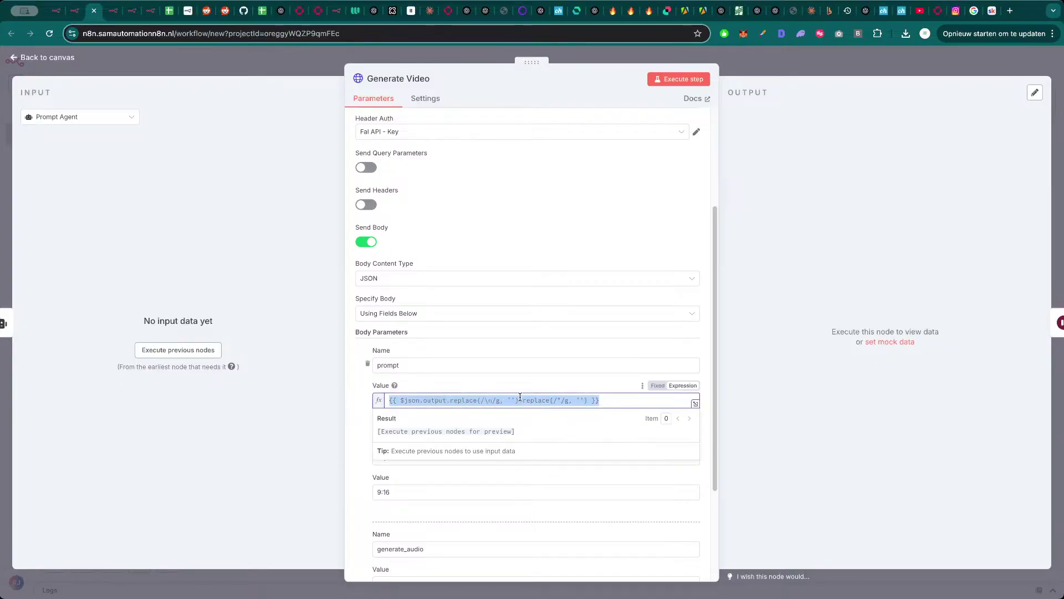
{"action": "key", "text": "Escape"}
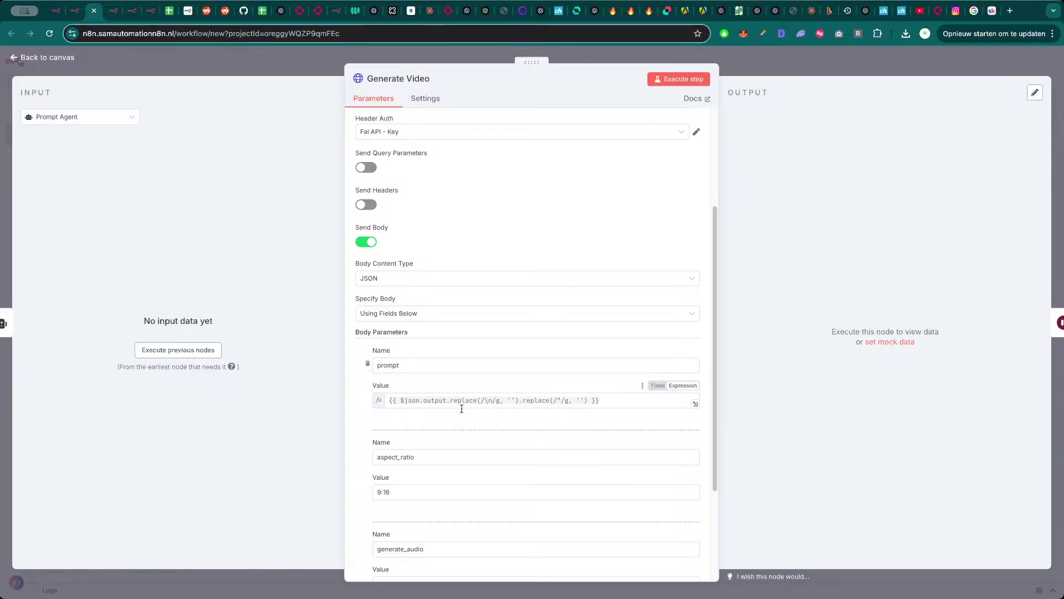
{"action": "scroll", "coordinate": [461, 408], "scroll_direction": "down", "scroll_amount": 5}
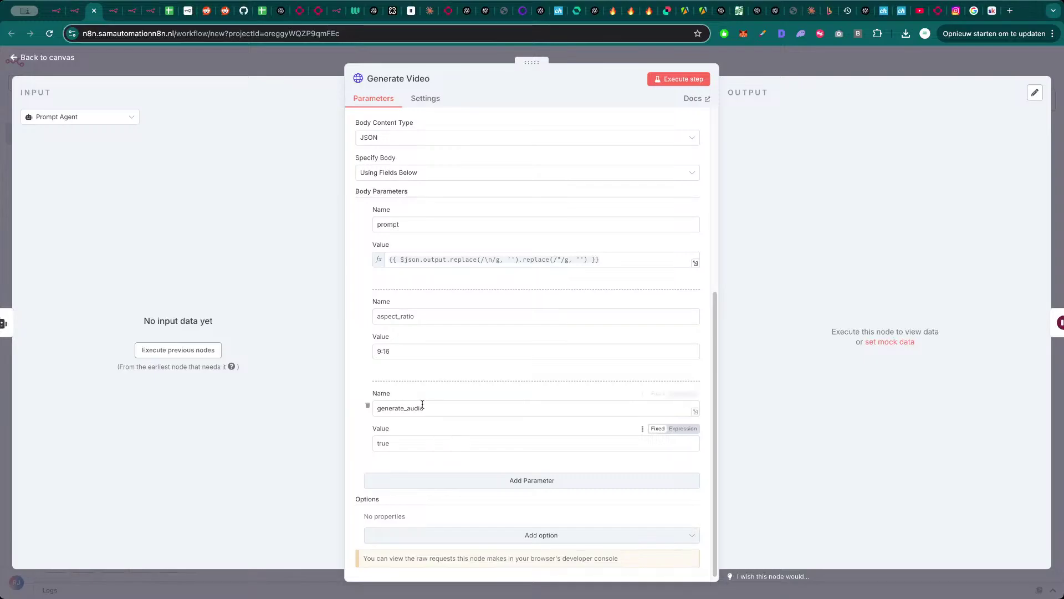
{"action": "key", "text": "Escape"}
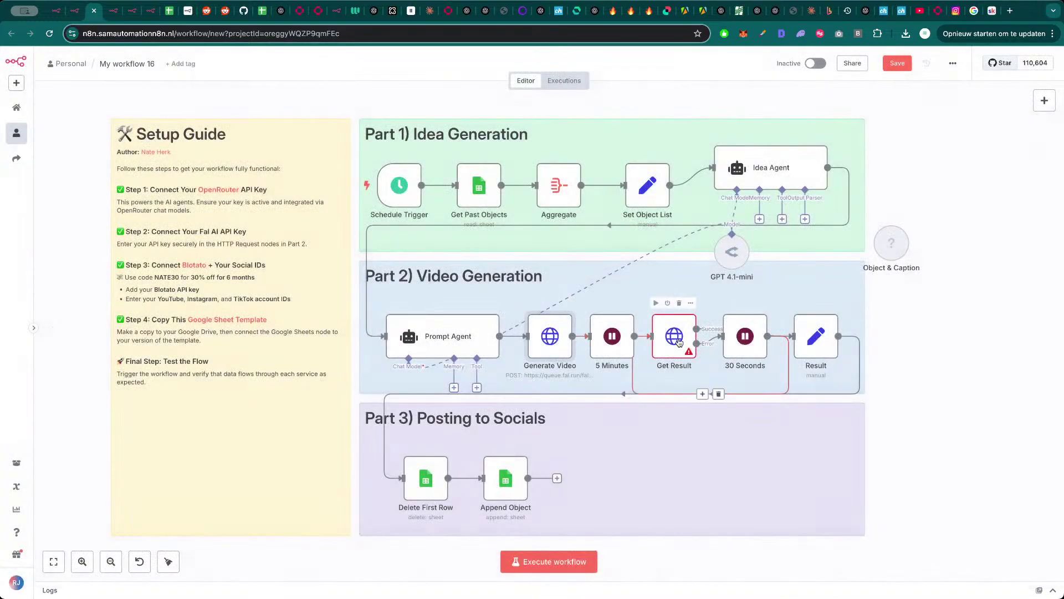
- Review the Get Result, Delete First Row and Append Object sheet nodes, then fit the workflow in view
{"action": "double_click", "coordinate": [674, 336]}
{"action": "key", "text": "Escape"}
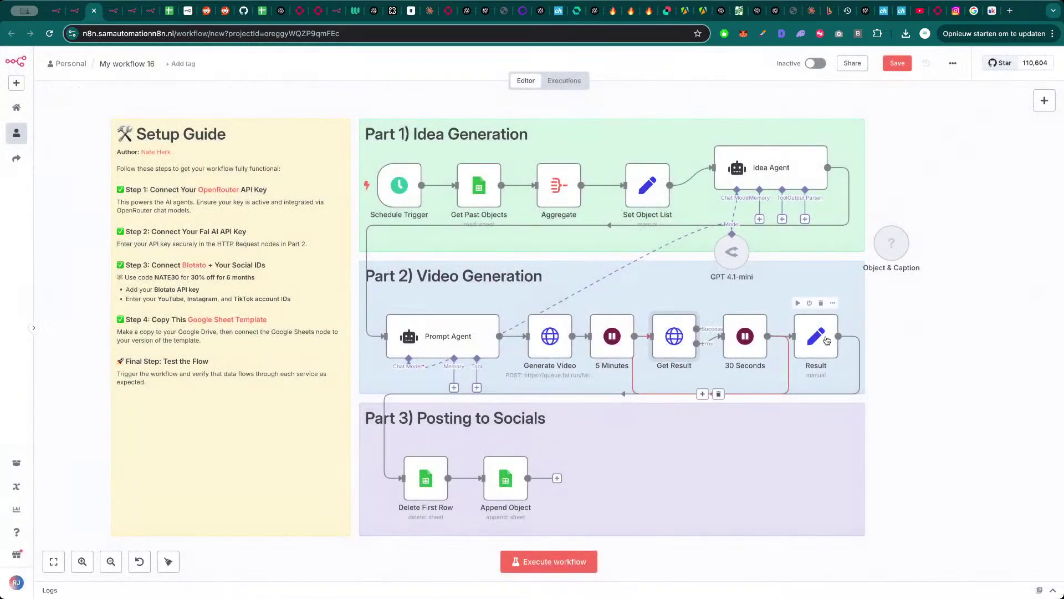
{"action": "left_click", "coordinate": [426, 480]}
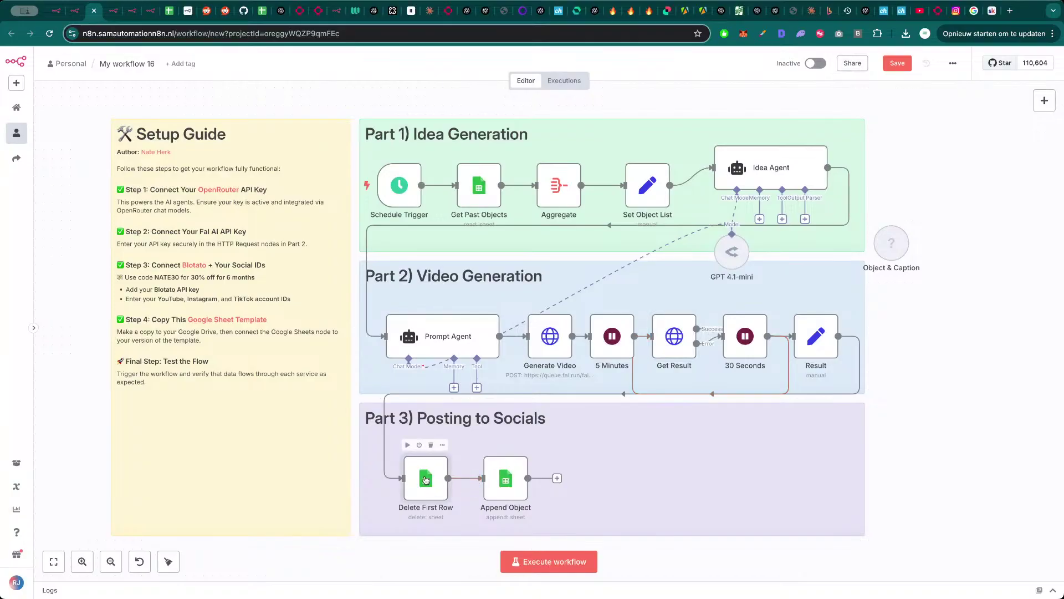
{"action": "double_click", "coordinate": [425, 480]}
{"action": "key", "text": "Escape"}
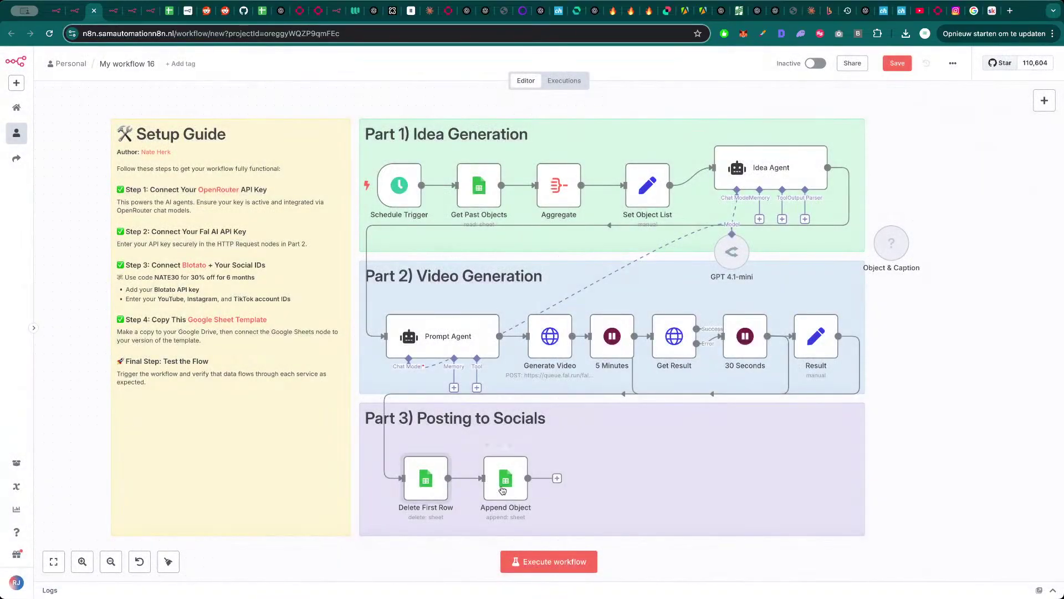
{"action": "double_click", "coordinate": [502, 490]}
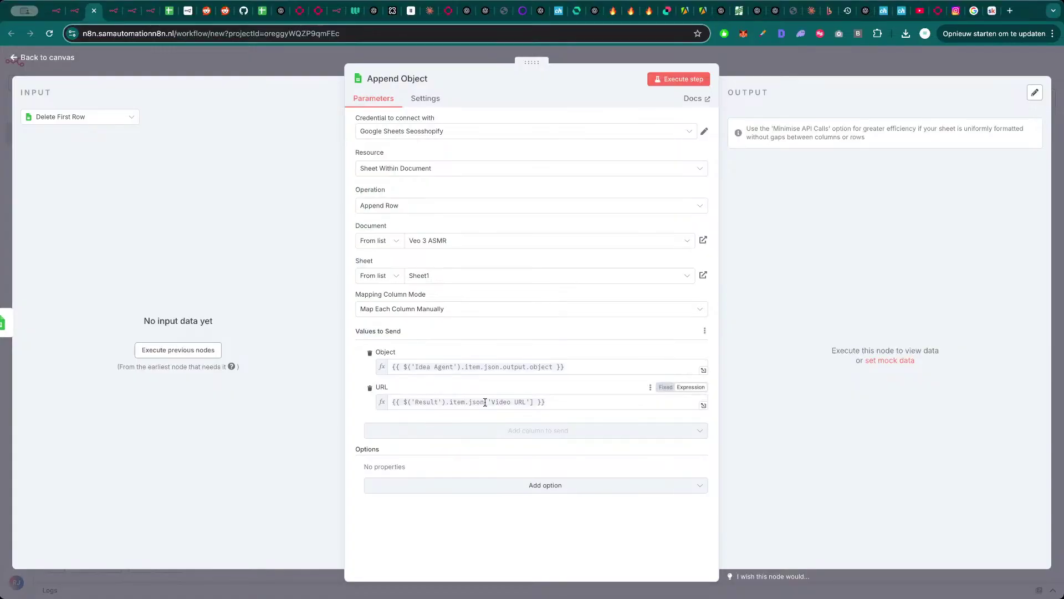
{"action": "key", "text": "Escape"}
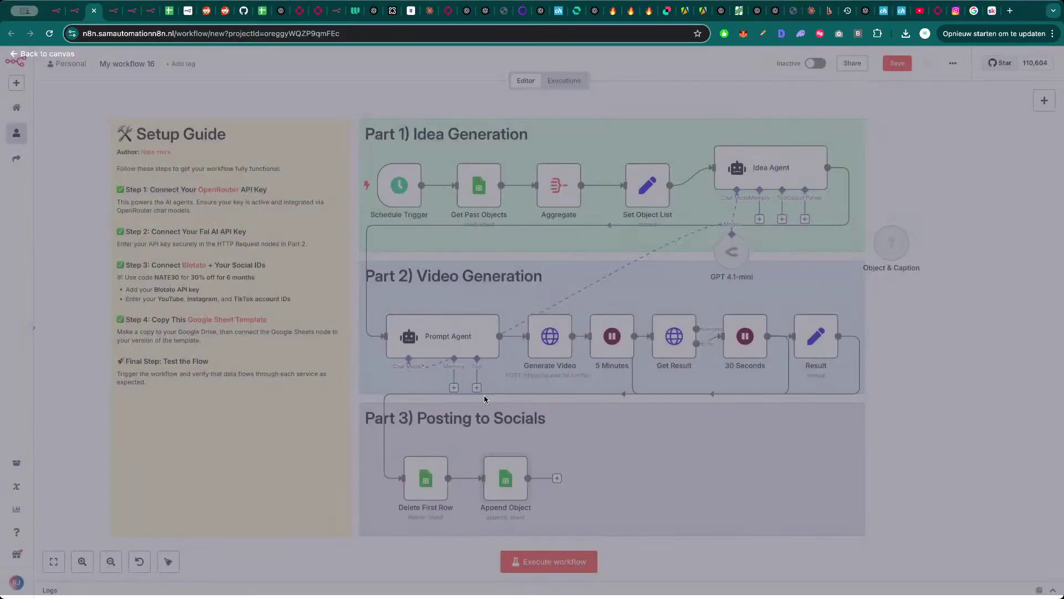
{"action": "key", "text": "1"}
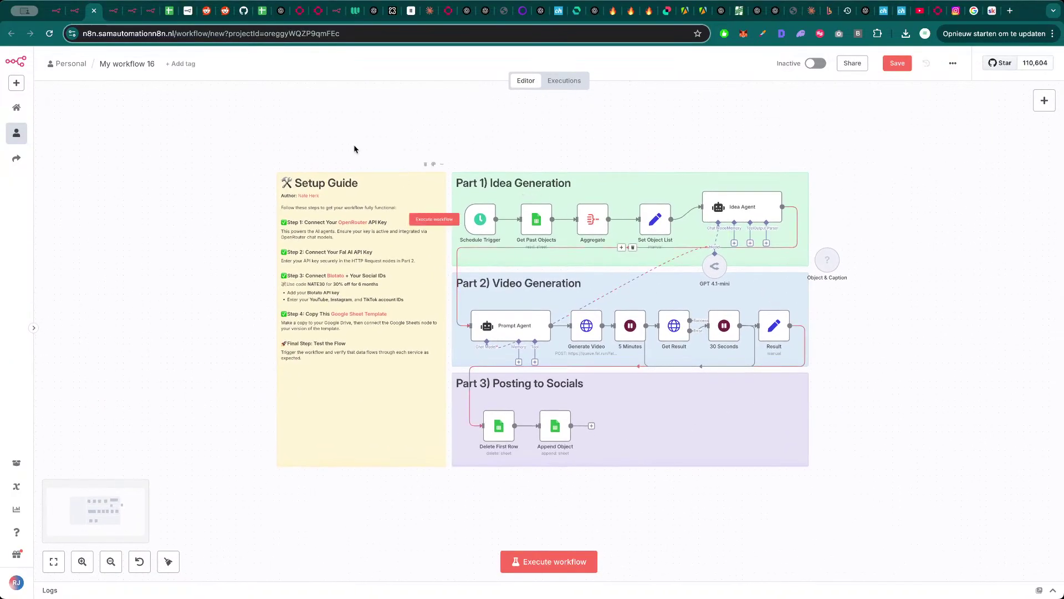
- Rename the workflow to 'Glass ASMR videos' and close its tab
{"action": "left_click", "coordinate": [129, 65]}
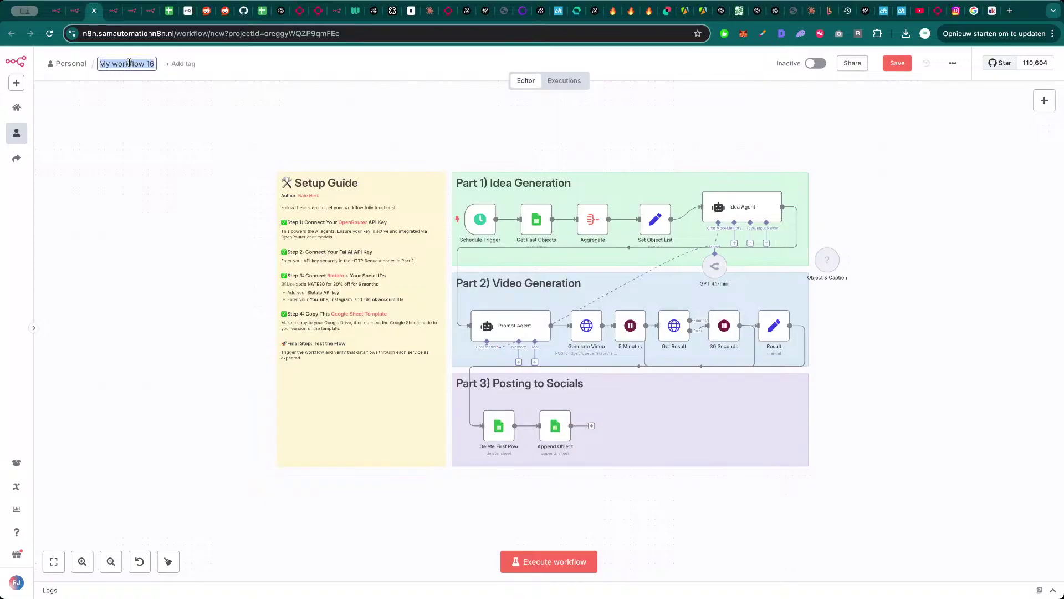
{"action": "type", "text": "Glas"}
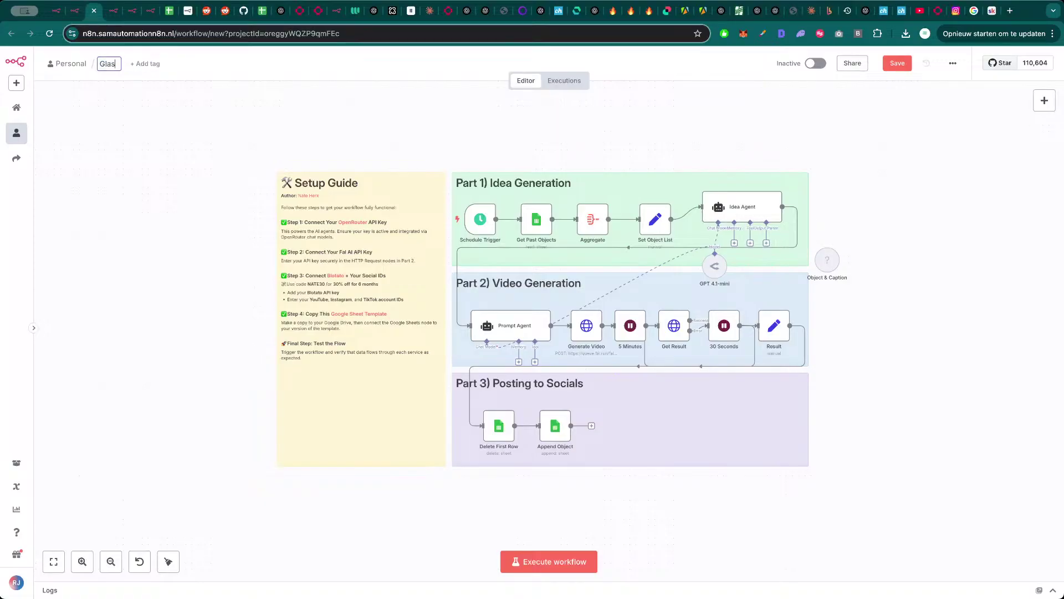
{"action": "type", "text": "s ASMR videos"}
{"action": "key", "text": "Return"}
{"action": "key", "text": "super+w"}
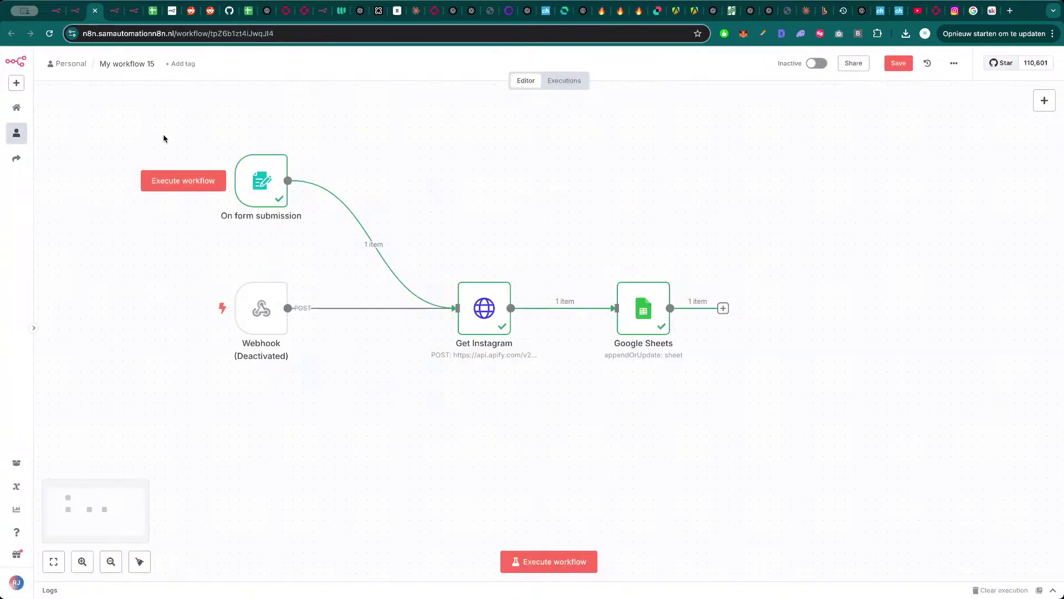
- Close My workflow 15 and toggle pinned data on the Viral Cat workflow's first nodes
{"action": "key", "text": "super+w"}
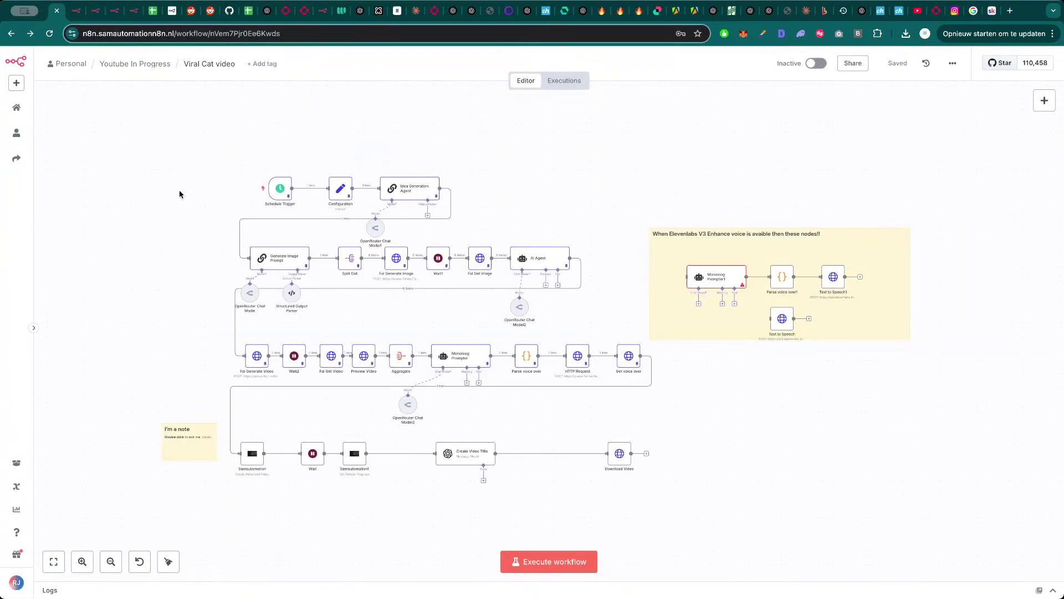
{"action": "scroll", "coordinate": [179, 194], "scroll_direction": "up", "scroll_amount": 5}
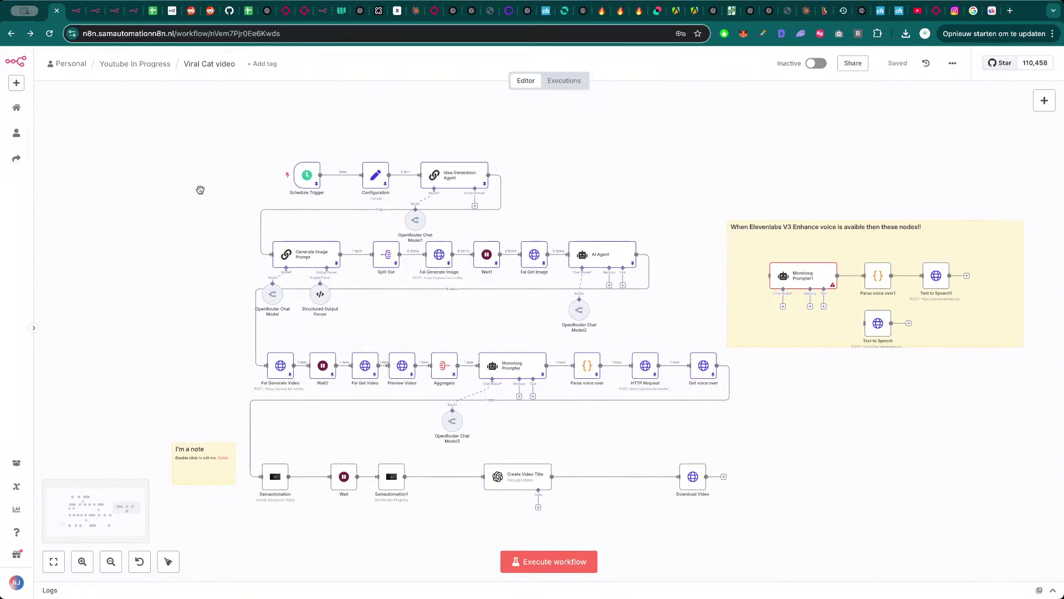
{"action": "scroll", "coordinate": [200, 190], "scroll_direction": "right", "scroll_amount": 2}
{"action": "mouse_move", "coordinate": [294, 188]}
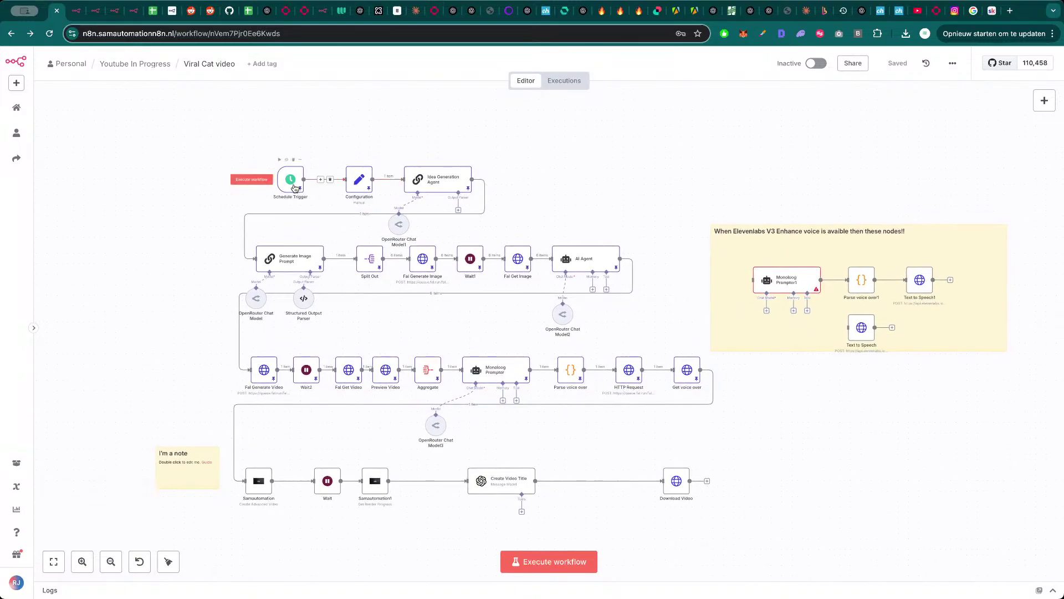
{"action": "key", "text": "p"}
{"action": "key", "text": "Right"}
{"action": "key", "text": "p"}
{"action": "key", "text": "Right"}
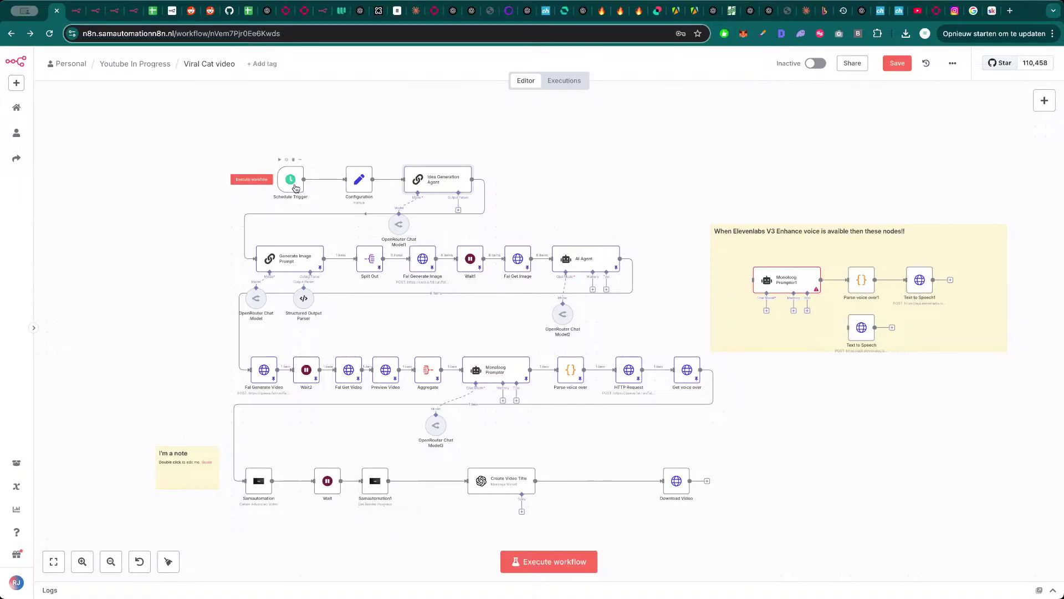
{"action": "key", "text": "Left"}
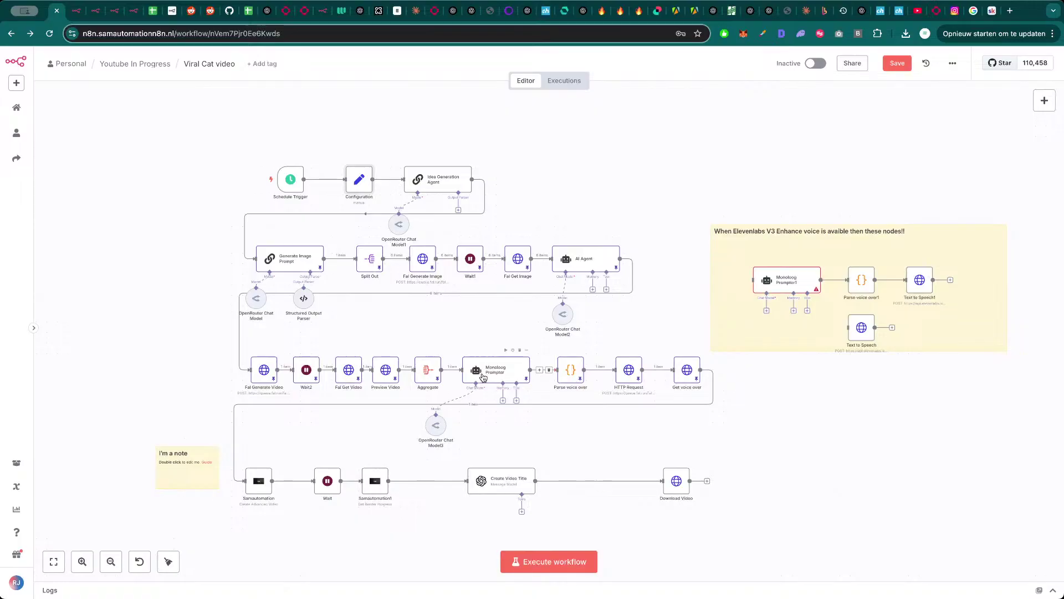
- Check the Preview Video node's settings and reposition the canvas view
{"action": "left_click", "coordinate": [388, 371]}
{"action": "double_click", "coordinate": [388, 371]}
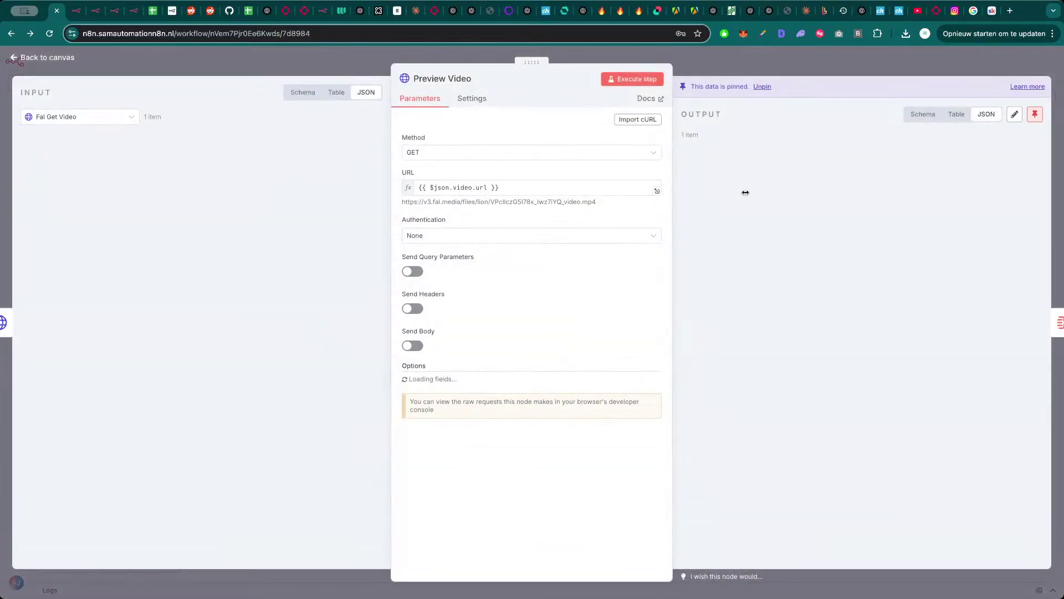
{"action": "key", "text": "Escape"}
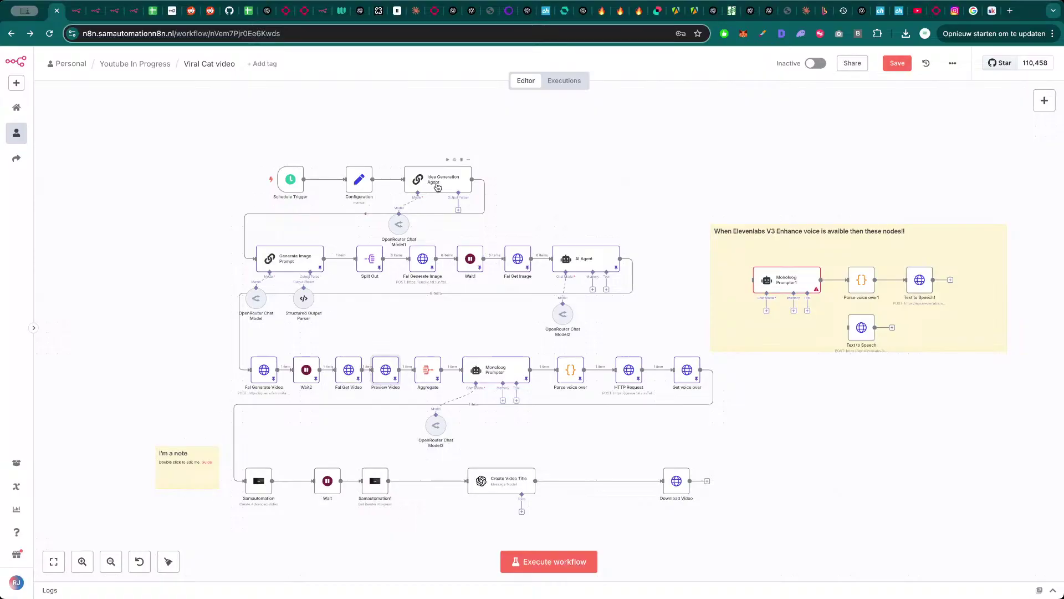
{"action": "left_click_drag", "start_coordinate": [587, 185], "coordinate": [553, 168]}
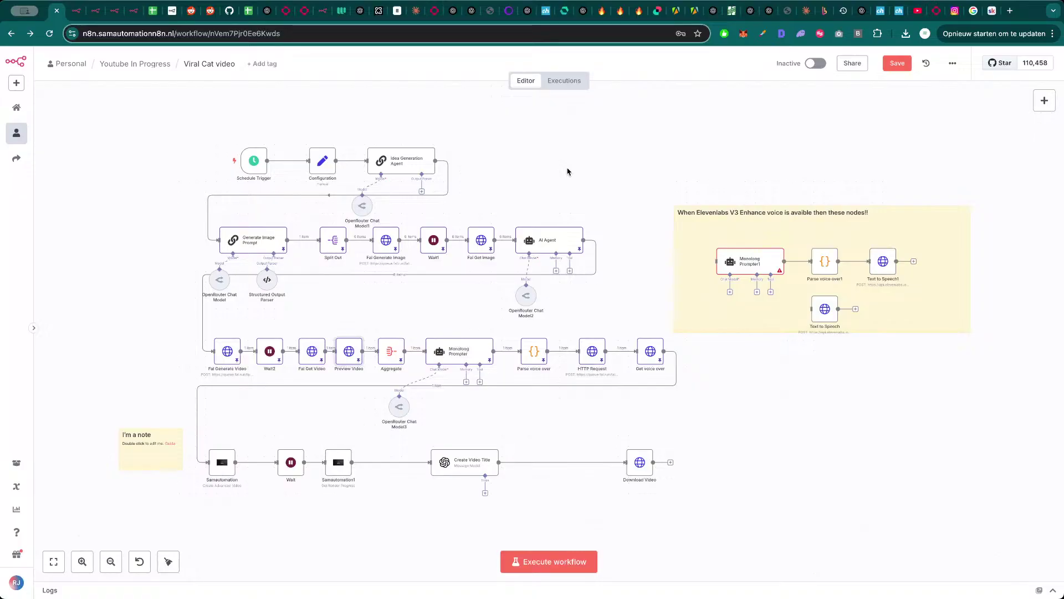
{"action": "scroll", "coordinate": [568, 171], "scroll_direction": "up", "scroll_amount": 5}
{"action": "scroll", "coordinate": [586, 174], "scroll_direction": "down", "scroll_amount": 10}
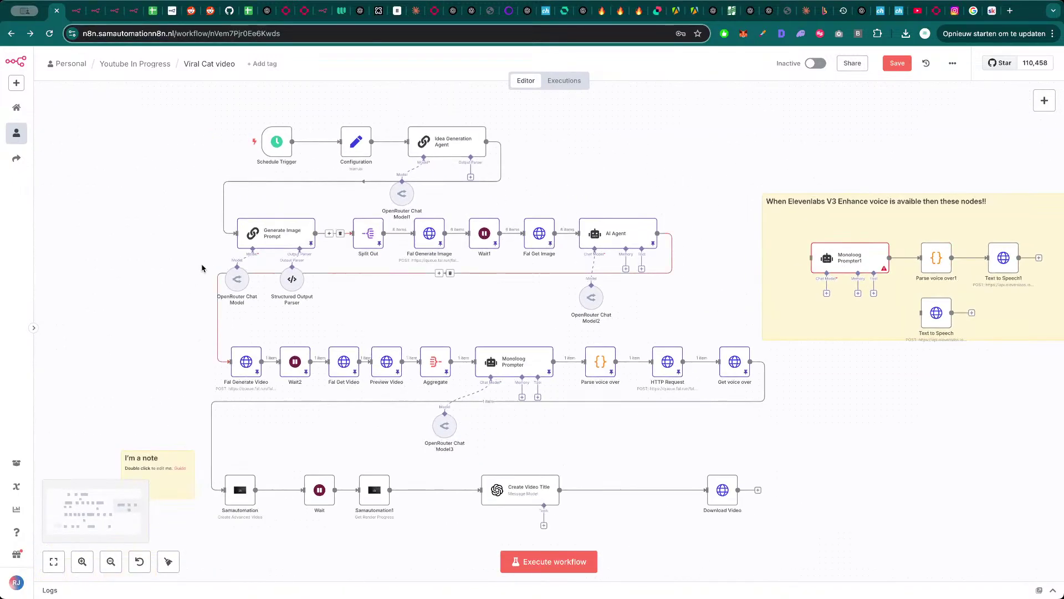
- Review the six cat image prompts from Generate Image Prompt and Split Out, then open fal.ai's ElevenLabs TTS docs
{"action": "double_click", "coordinate": [255, 240]}
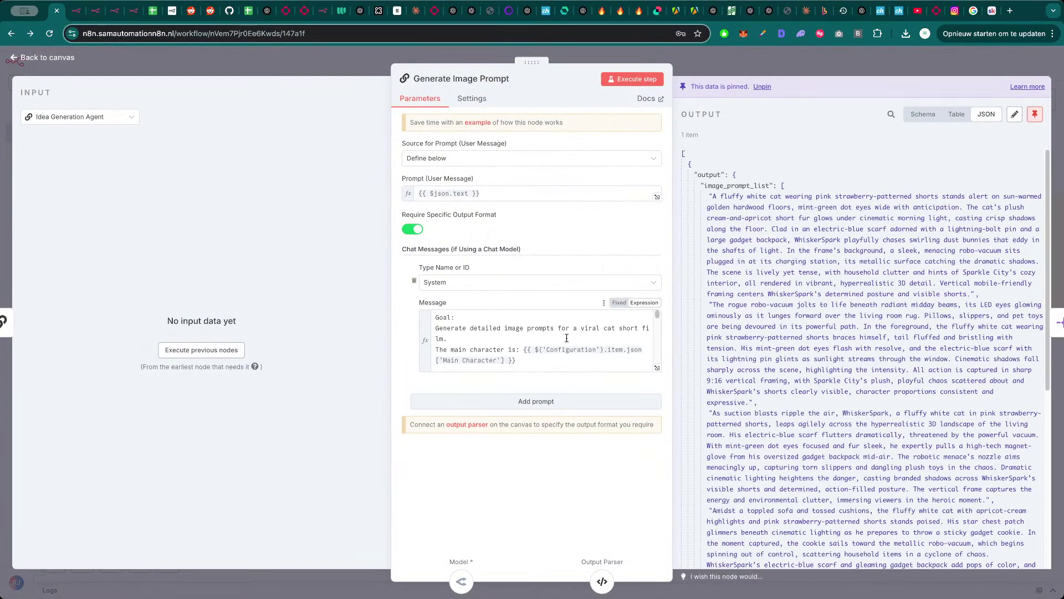
{"action": "scroll", "coordinate": [721, 335], "scroll_direction": "down", "scroll_amount": 6}
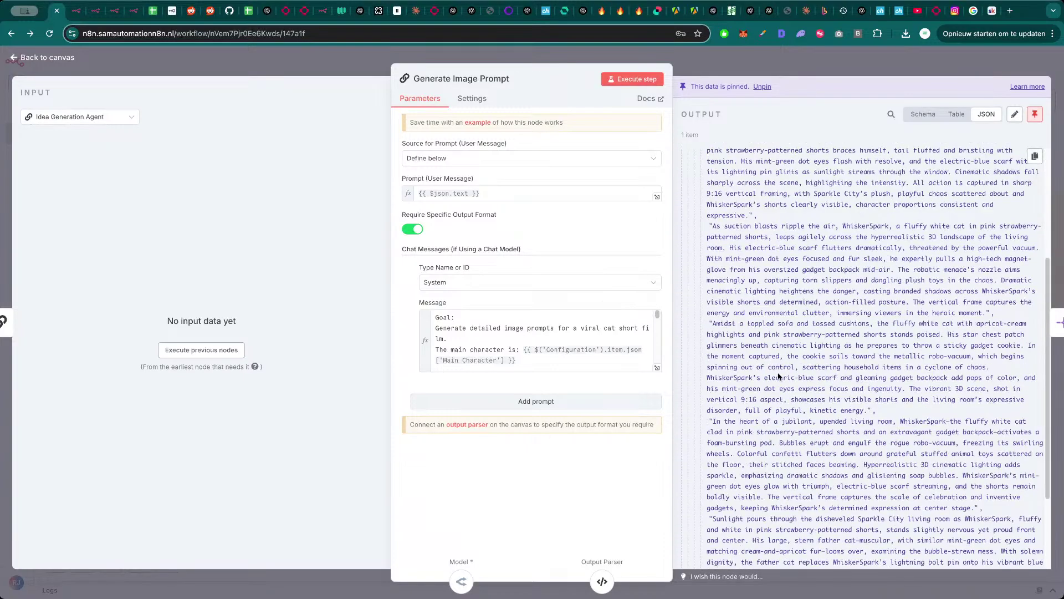
{"action": "scroll", "coordinate": [795, 353], "scroll_direction": "up", "scroll_amount": 6}
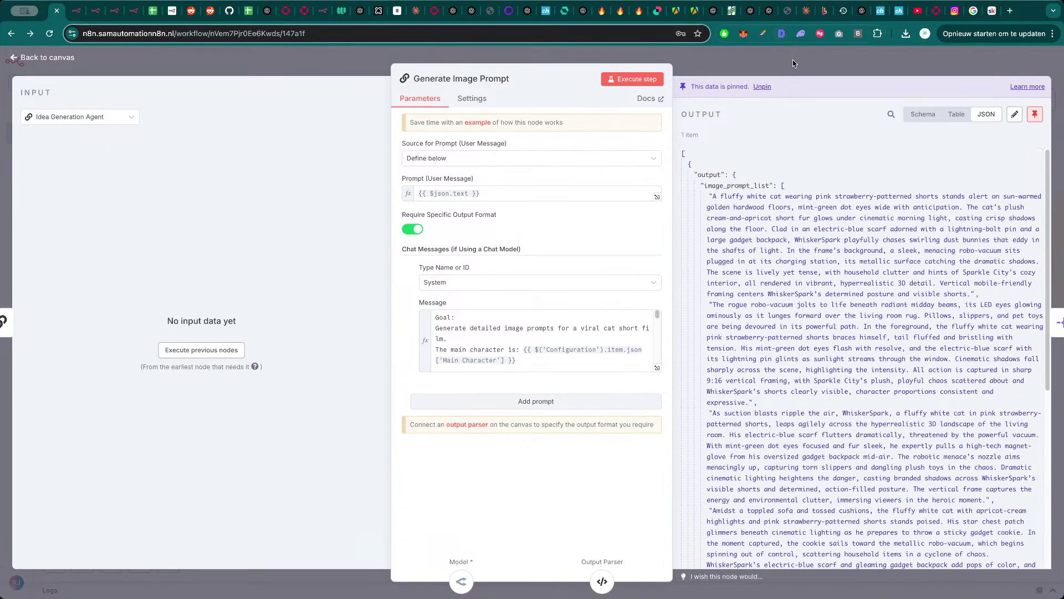
{"action": "left_click", "coordinate": [793, 63]}
{"action": "double_click", "coordinate": [366, 236]}
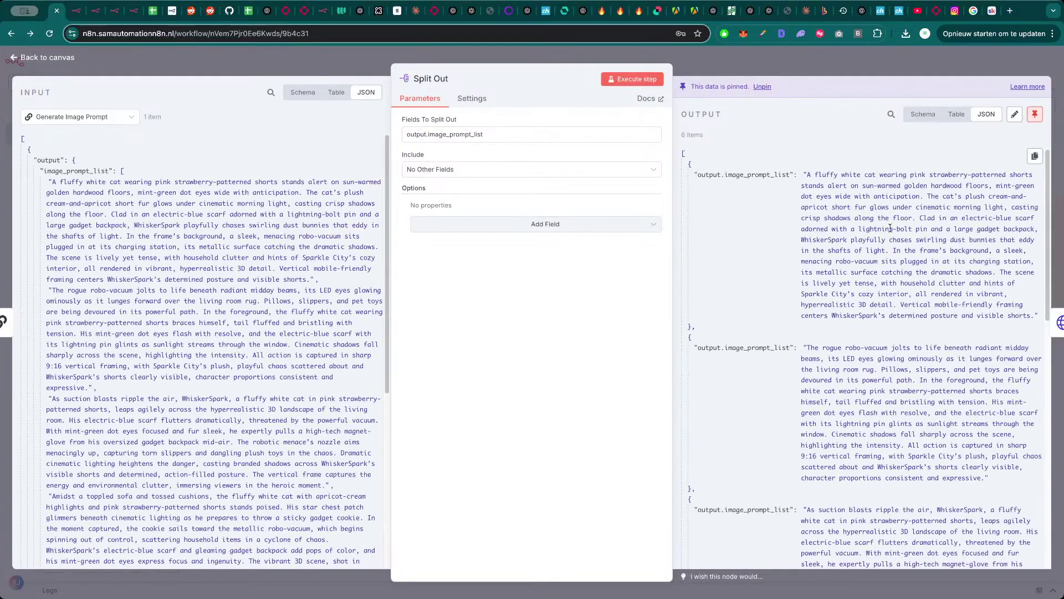
{"action": "double_click", "coordinate": [890, 229]}
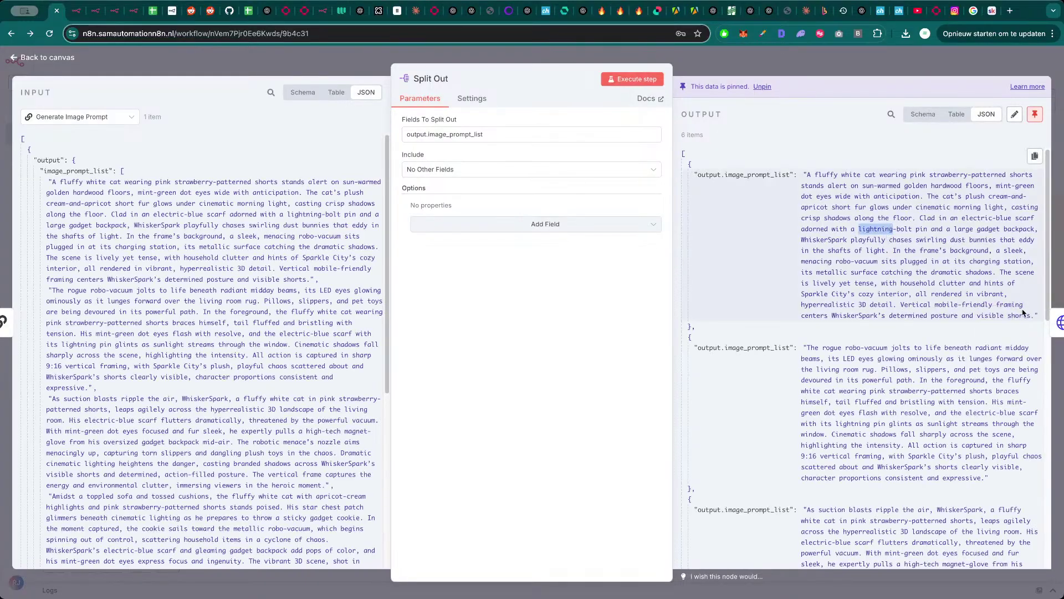
{"action": "left_click_drag", "start_coordinate": [1035, 316], "coordinate": [808, 176]}
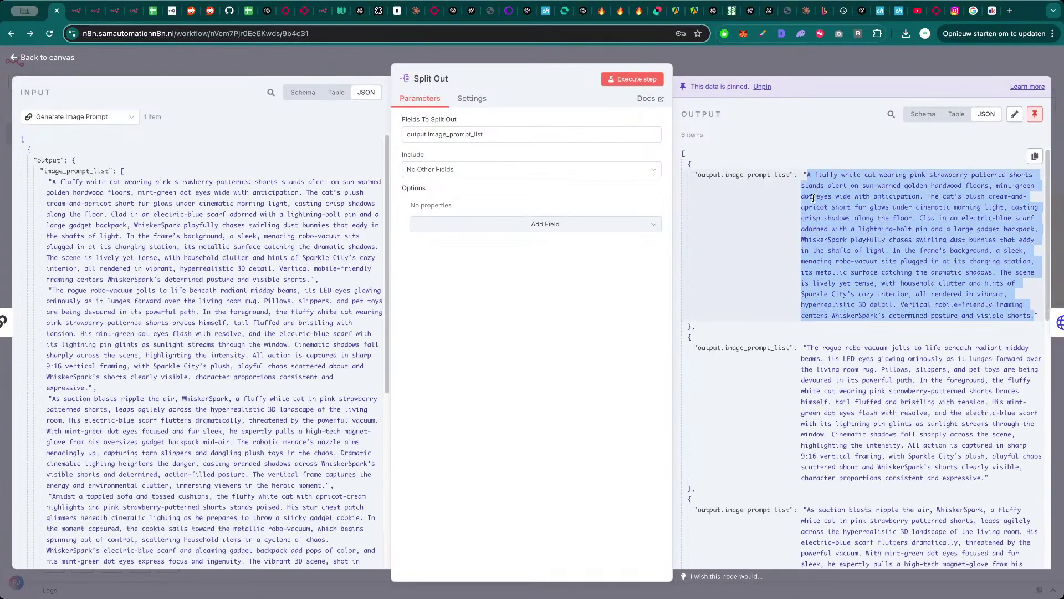
{"action": "left_click", "coordinate": [288, 11]}
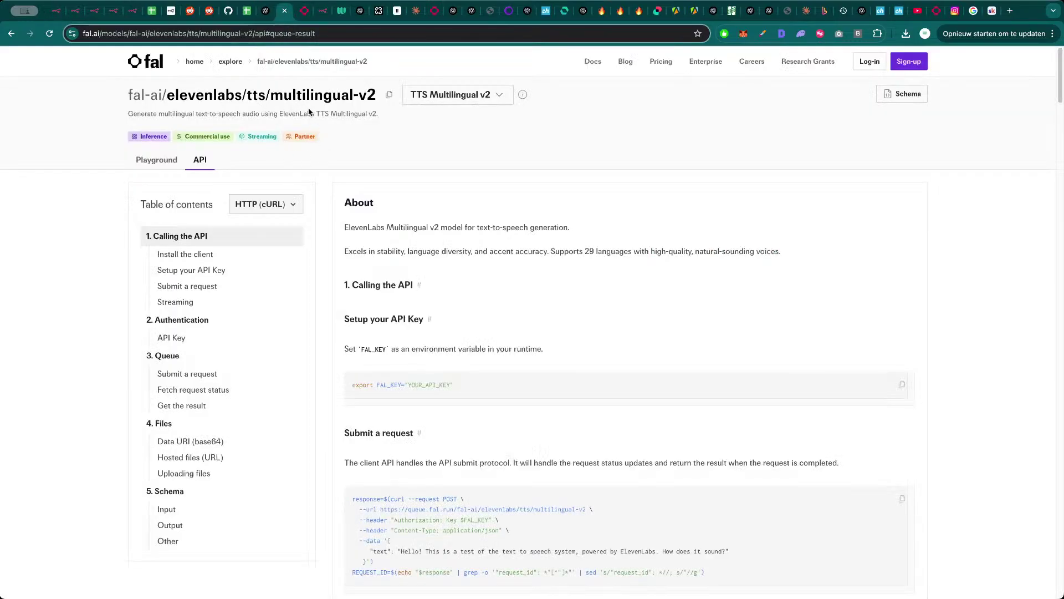
- Close the ElevenLabs docs and open the flux-pro/kontext model from the fal.ai gallery
{"action": "key", "text": "super+w"}
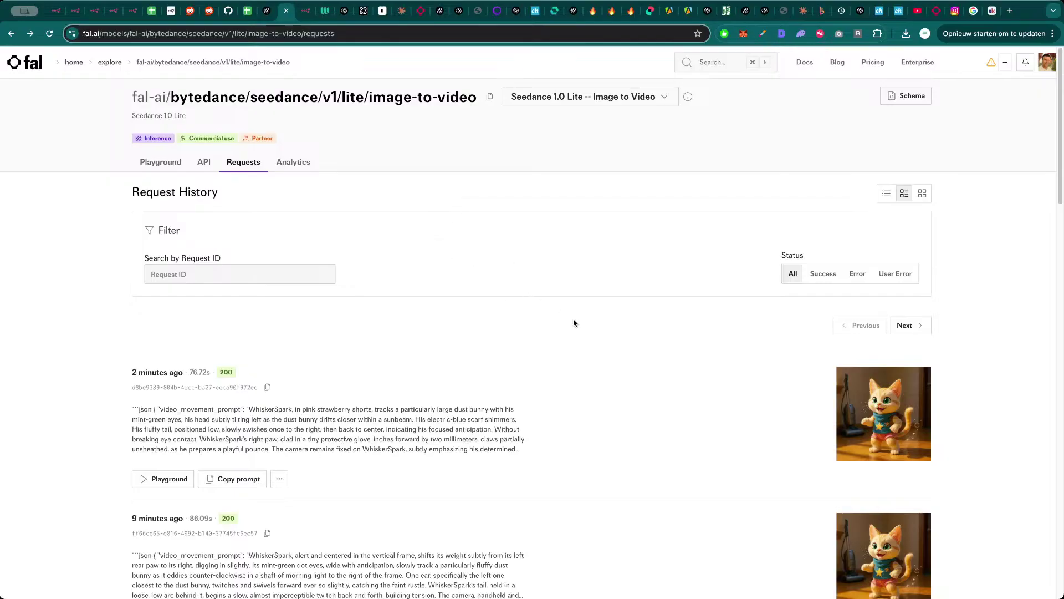
{"action": "scroll", "coordinate": [574, 323], "scroll_direction": "down", "scroll_amount": 3}
{"action": "scroll", "coordinate": [658, 339], "scroll_direction": "down", "scroll_amount": 2}
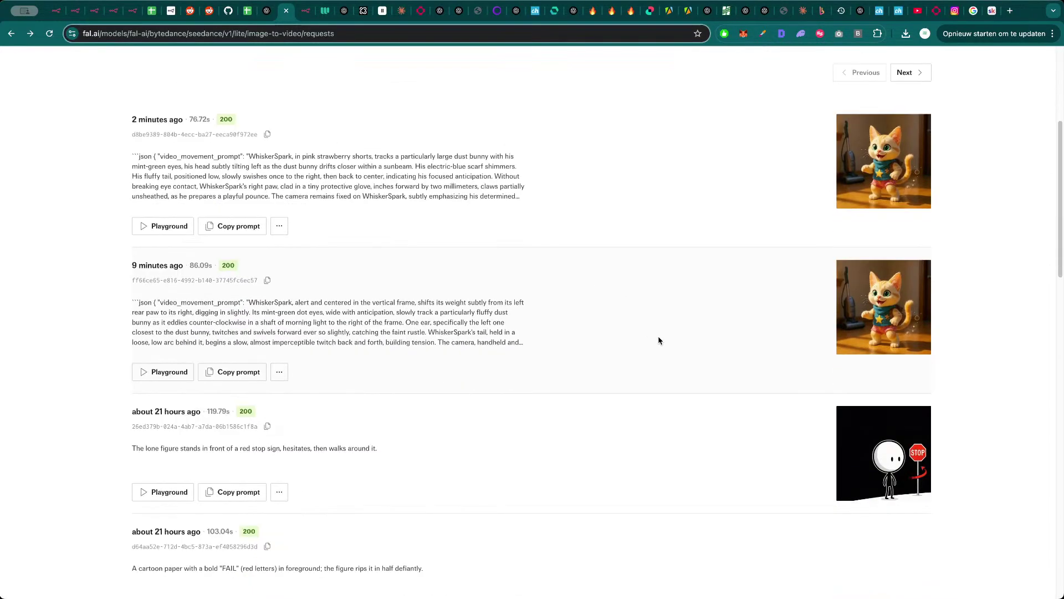
{"action": "scroll", "coordinate": [676, 337], "scroll_direction": "up", "scroll_amount": 6}
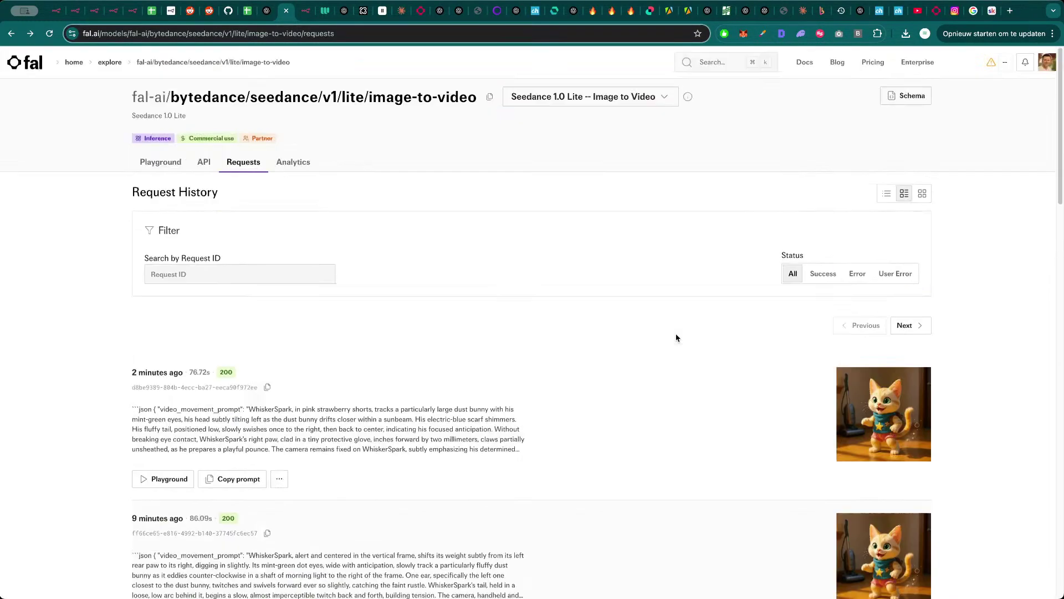
{"action": "left_click", "coordinate": [114, 62], "text": "super"}
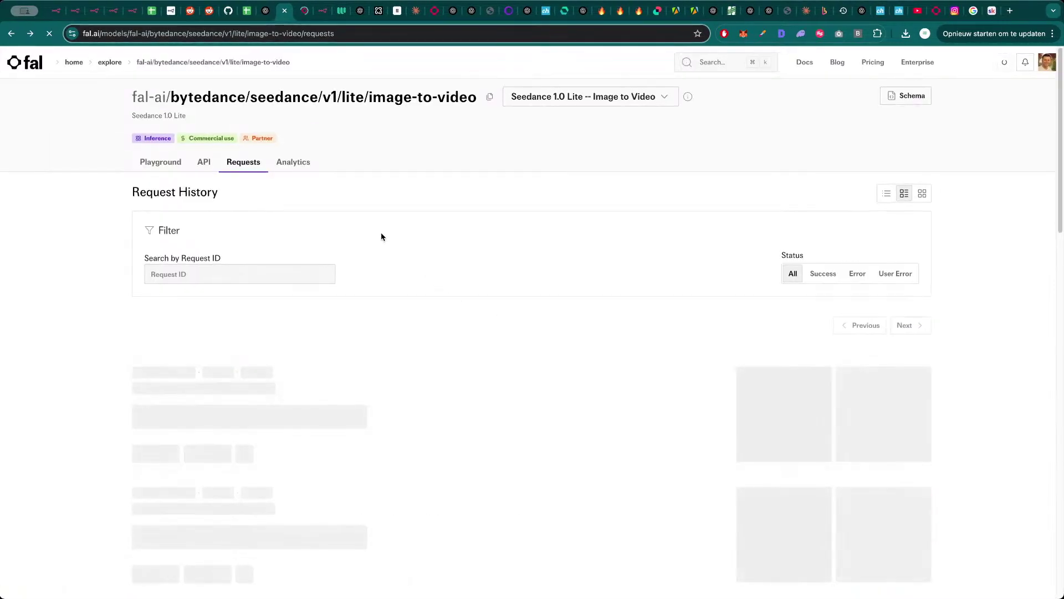
{"action": "key", "text": "ctrl+Tab"}
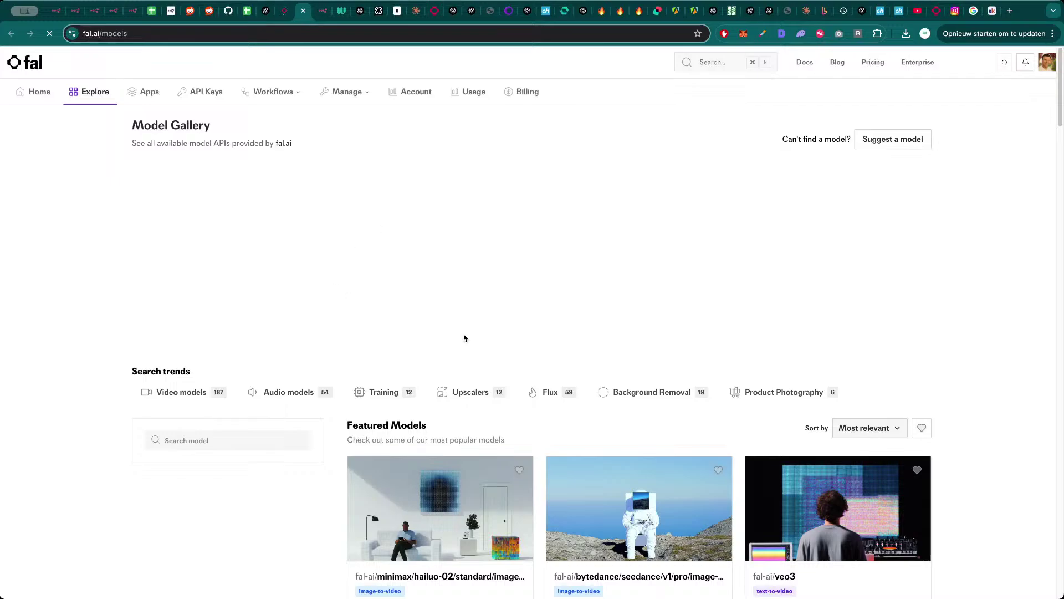
{"action": "scroll", "coordinate": [545, 431], "scroll_direction": "down", "scroll_amount": 5}
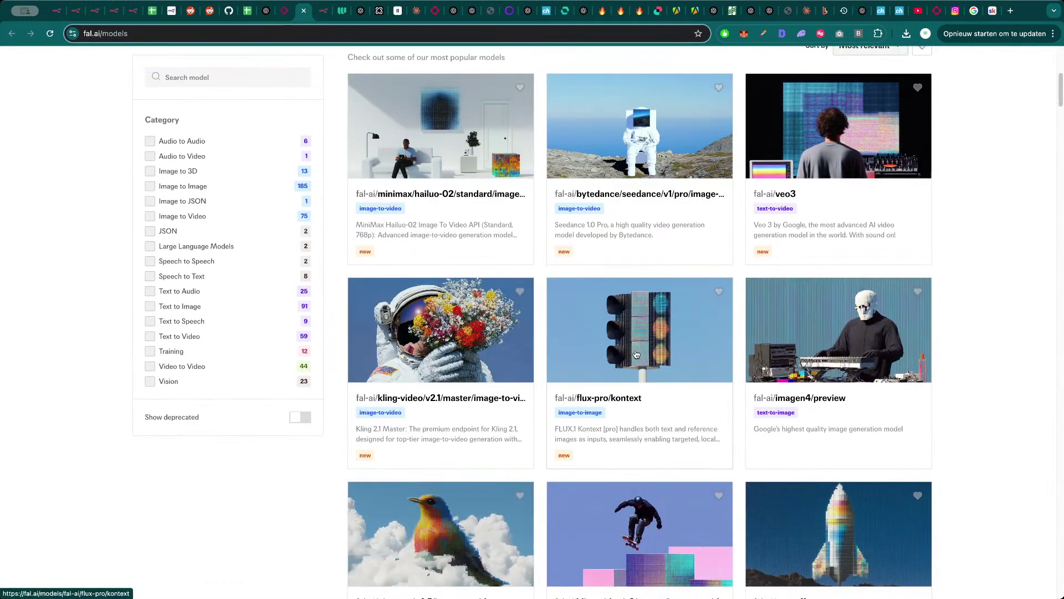
{"action": "left_click", "coordinate": [637, 354]}
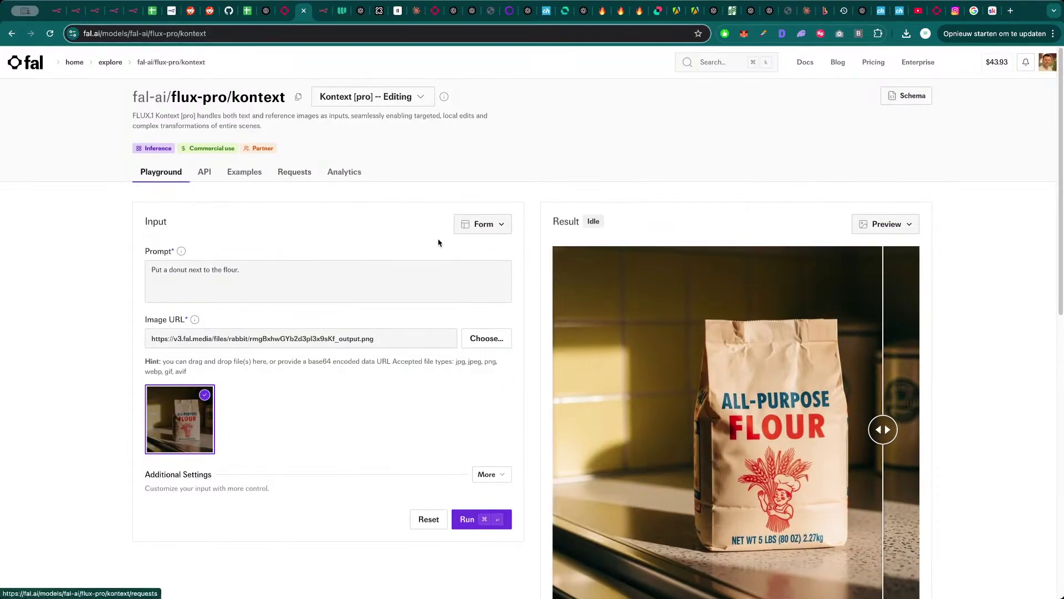
{"action": "scroll", "coordinate": [576, 400], "scroll_direction": "down", "scroll_amount": 6}
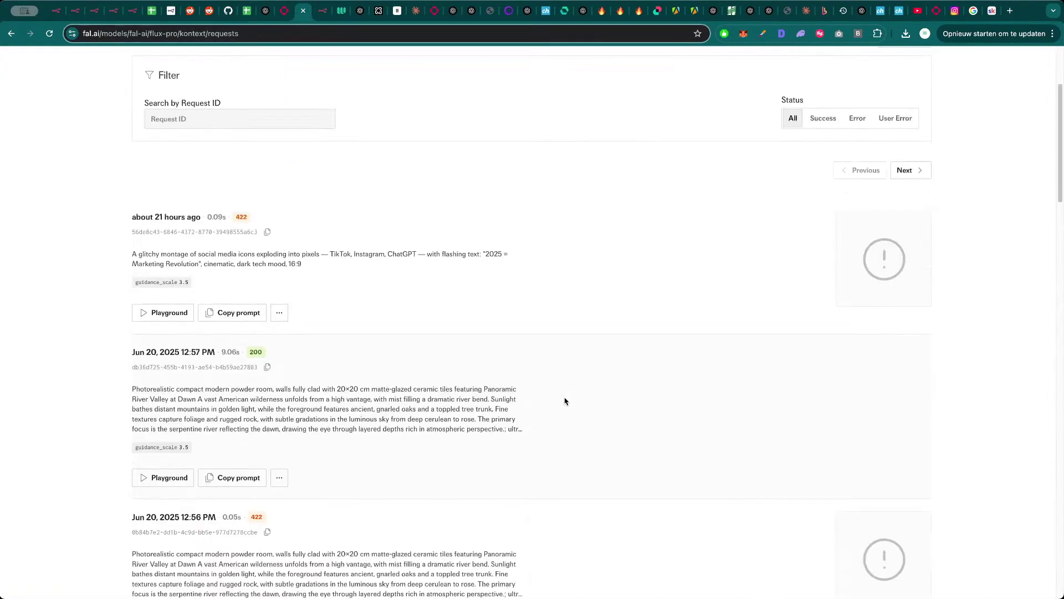
{"action": "scroll", "coordinate": [573, 401], "scroll_direction": "up", "scroll_amount": 6}
{"action": "key", "text": "super+Left"}
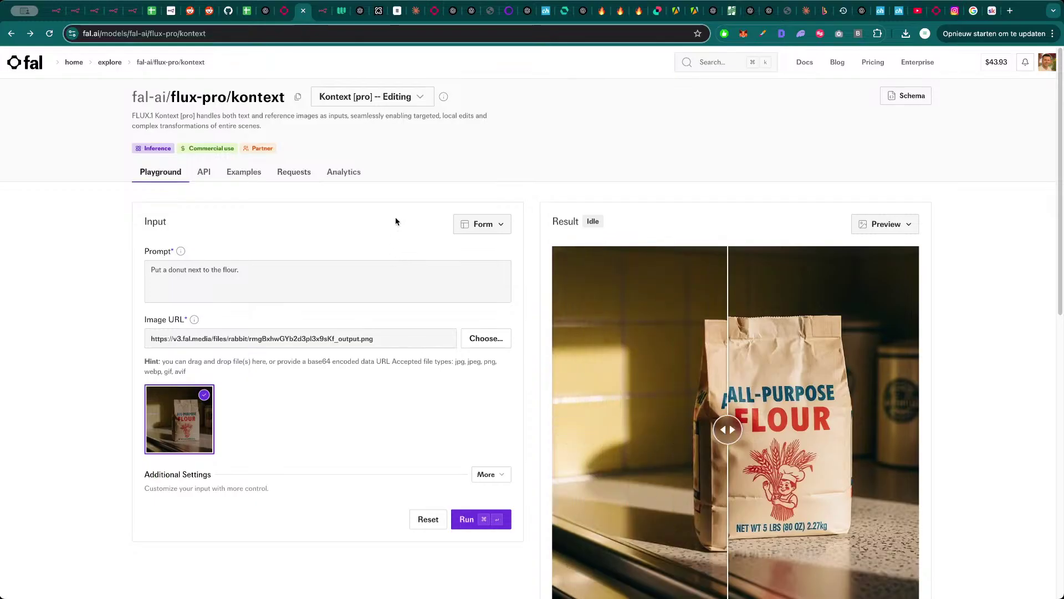
- Switch to Kontext [pro] Text to Image and run the WhiskerSpark robo-vacuum prompt
{"action": "left_click", "coordinate": [400, 94]}
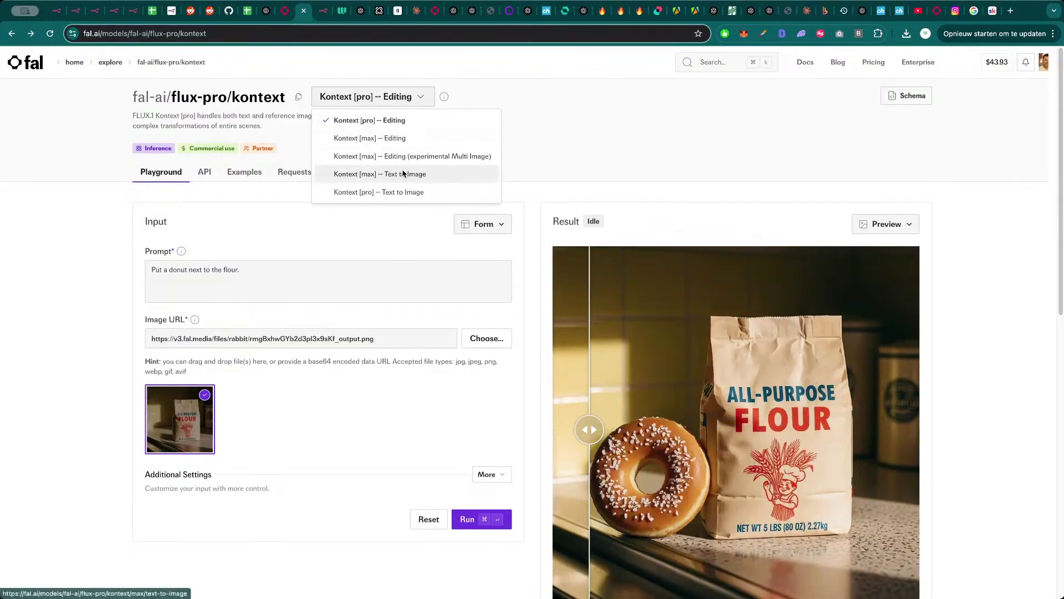
{"action": "left_click", "coordinate": [394, 192]}
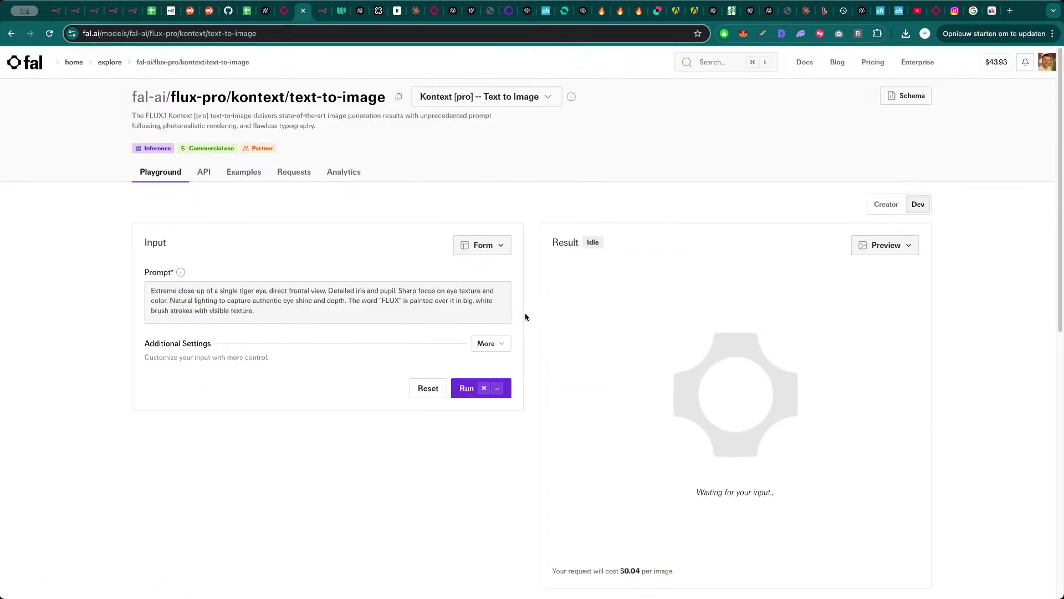
{"action": "left_click", "coordinate": [459, 299]}
{"action": "key", "text": "super+a"}
{"action": "key", "text": "super+v"}
{"action": "left_click", "coordinate": [490, 390]}
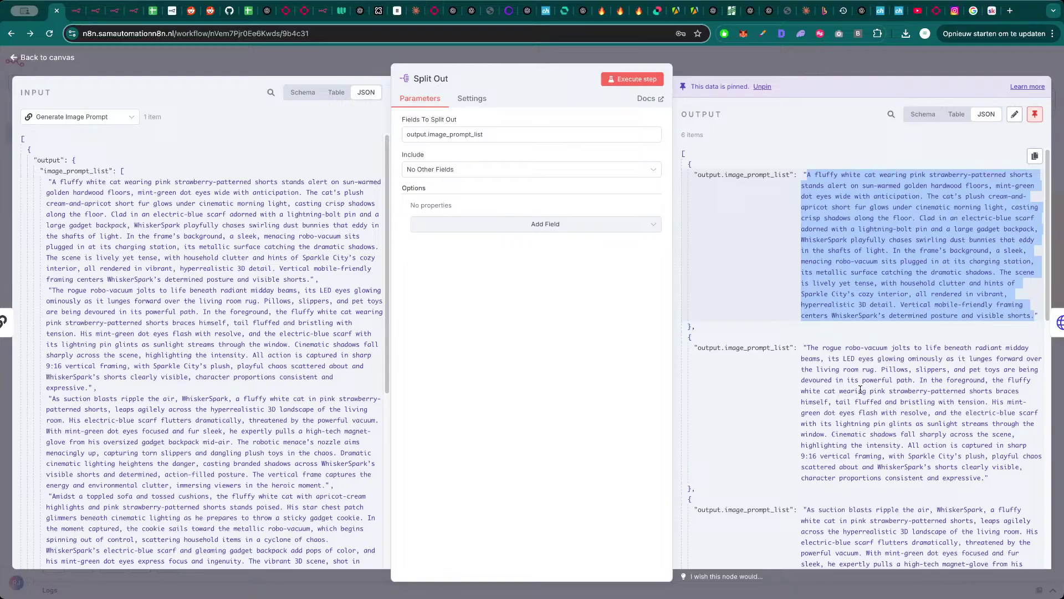
- Paste the second, rogue robo-vacuum prompt from Split Out into the playground and run it
{"action": "triple_click", "coordinate": [860, 390]}
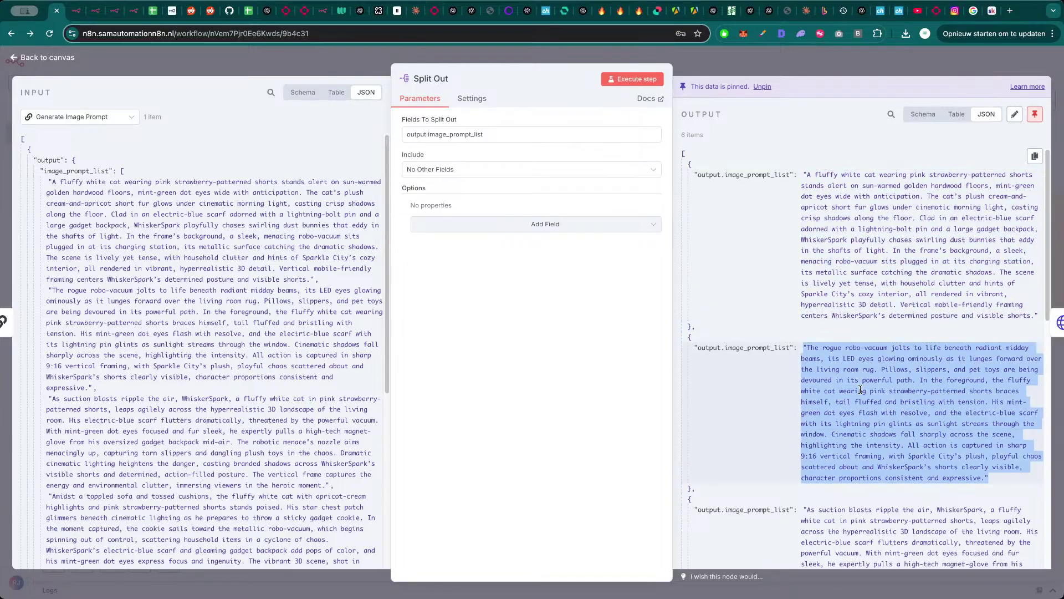
{"action": "left_click", "coordinate": [279, 16]}
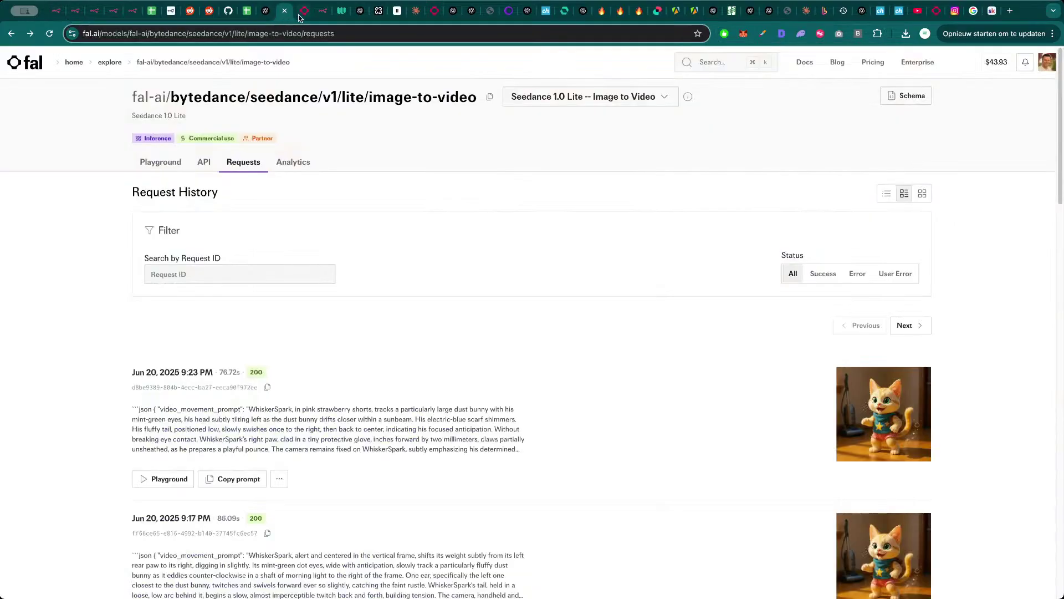
{"action": "left_click", "coordinate": [303, 12]}
{"action": "scroll", "coordinate": [704, 405], "scroll_direction": "down", "scroll_amount": 3}
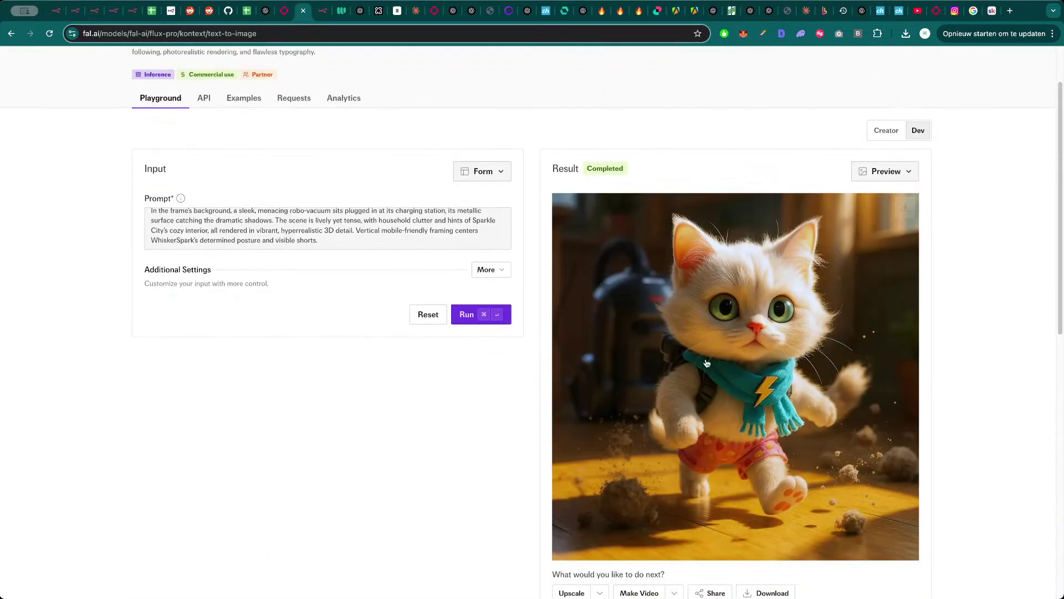
{"action": "left_click", "coordinate": [453, 234]}
{"action": "key", "text": "super+a"}
{"action": "key", "text": "super+v"}
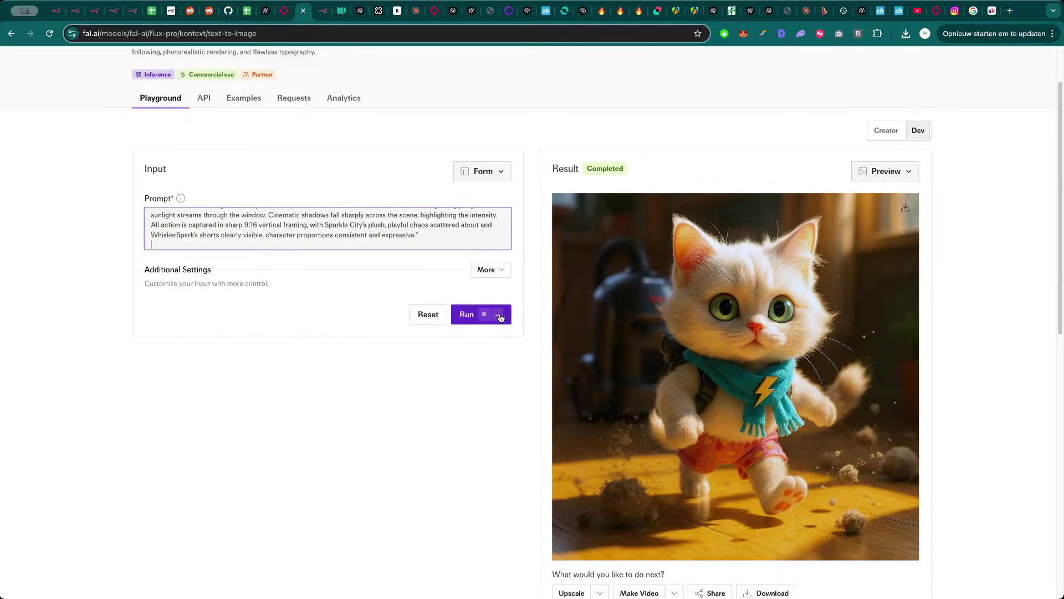
{"action": "left_click", "coordinate": [502, 319]}
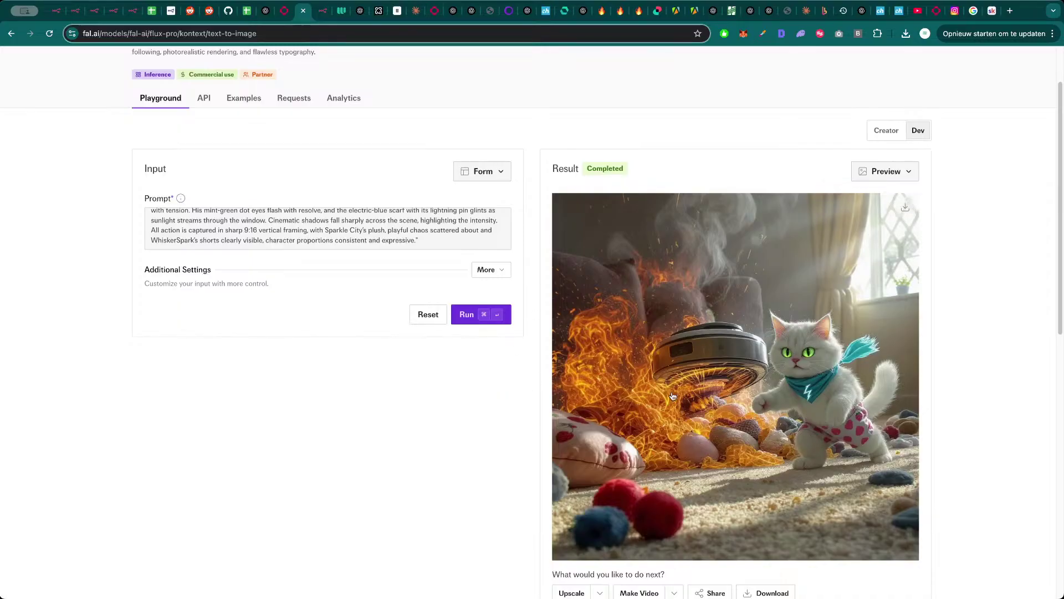
- Inspect the cat and robo-vacuum image requests in the model's request history
{"action": "left_click", "coordinate": [294, 98]}
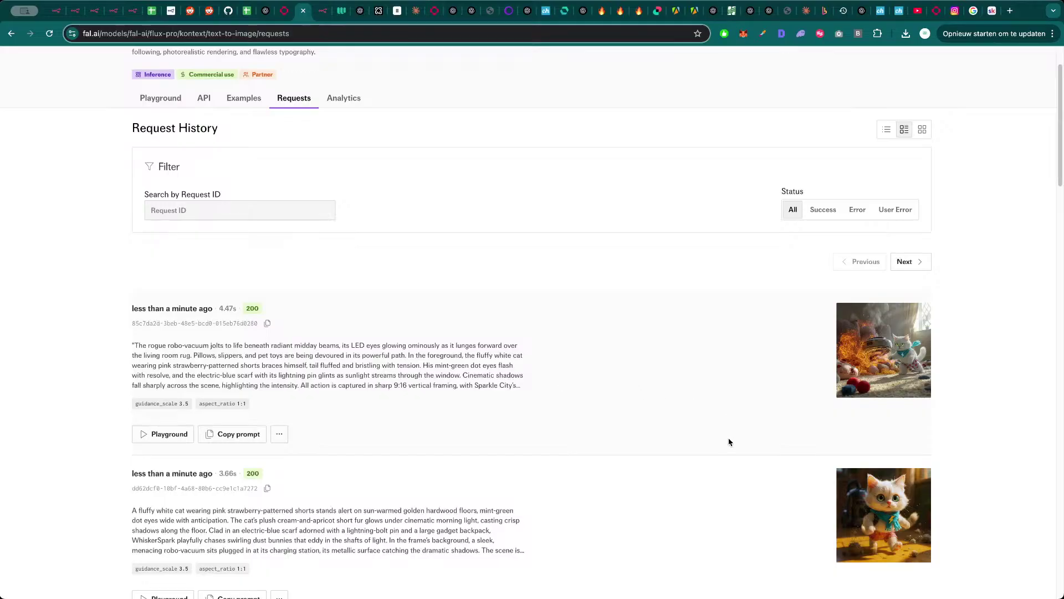
{"action": "left_click", "coordinate": [883, 515]}
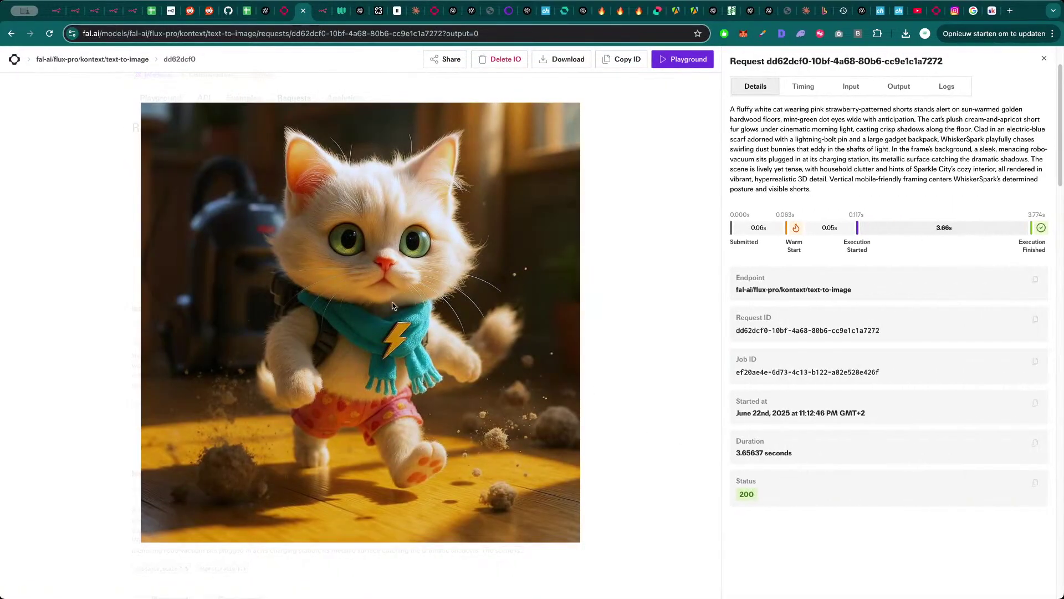
{"action": "key", "text": "Escape"}
{"action": "left_click", "coordinate": [845, 351]}
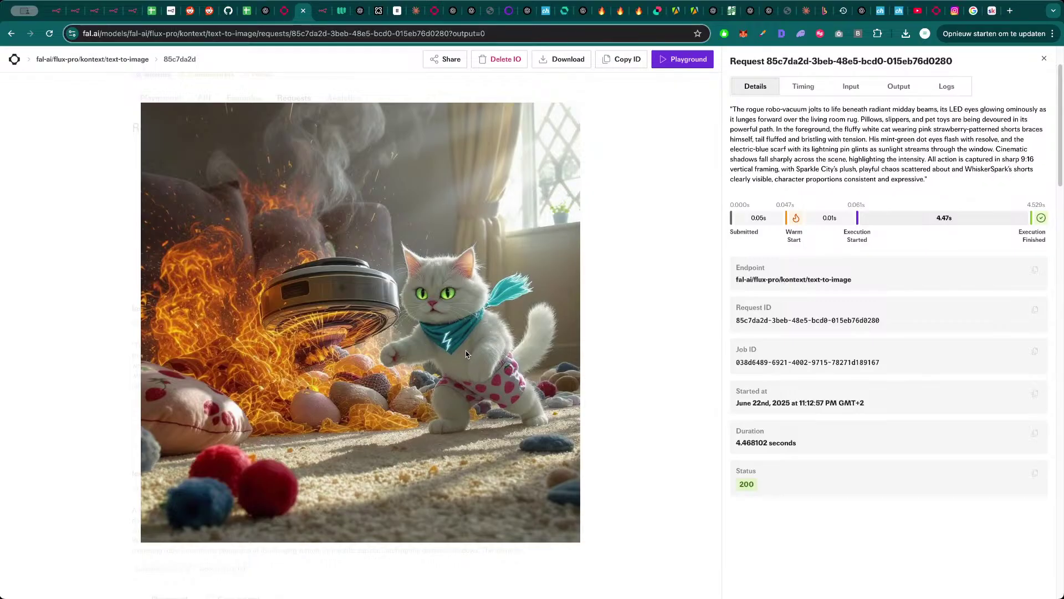
{"action": "key", "text": "Escape"}
{"action": "scroll", "coordinate": [813, 441], "scroll_direction": "up", "scroll_amount": 3}
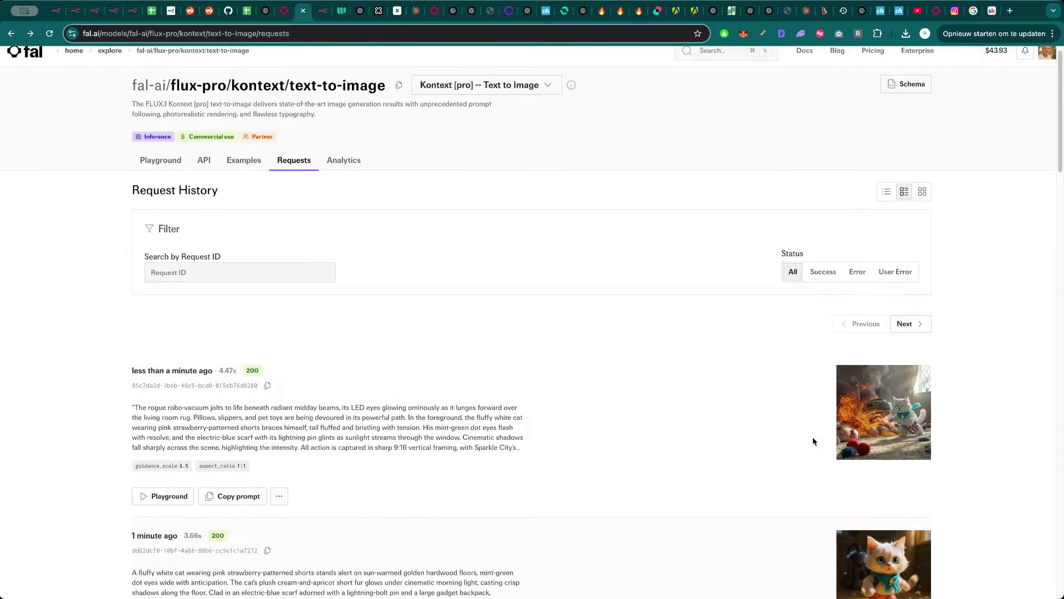
{"action": "scroll", "coordinate": [748, 449], "scroll_direction": "down", "scroll_amount": 3}
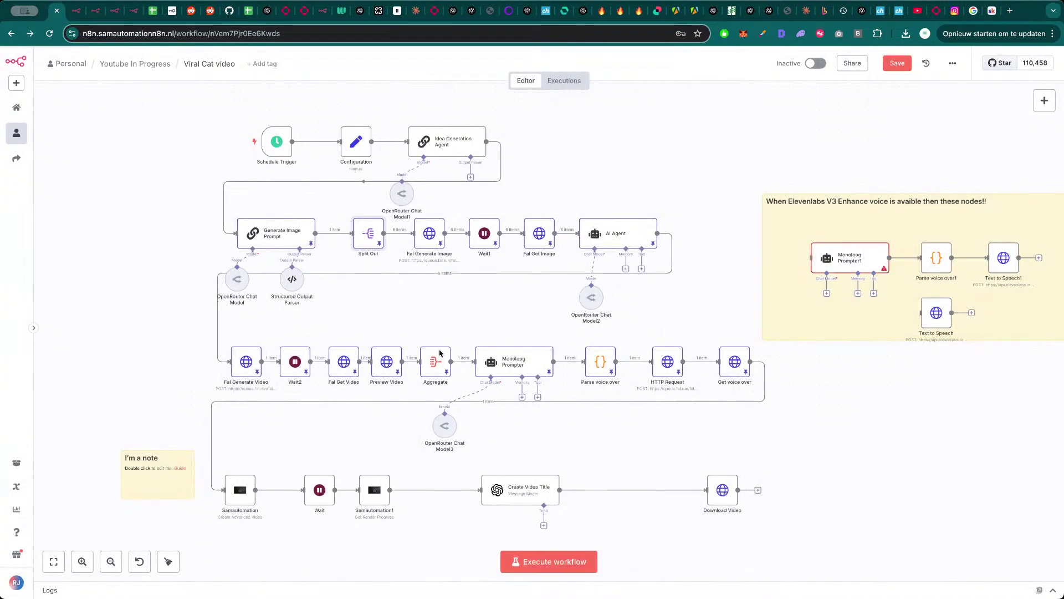
{"action": "double_click", "coordinate": [430, 236]}
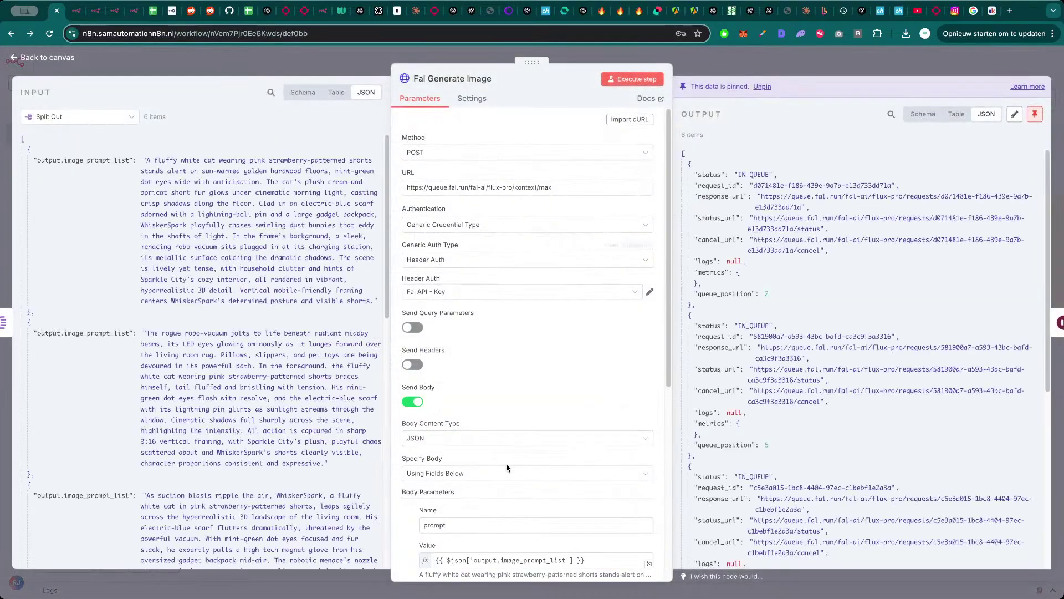
{"action": "scroll", "coordinate": [507, 468], "scroll_direction": "down", "scroll_amount": 5}
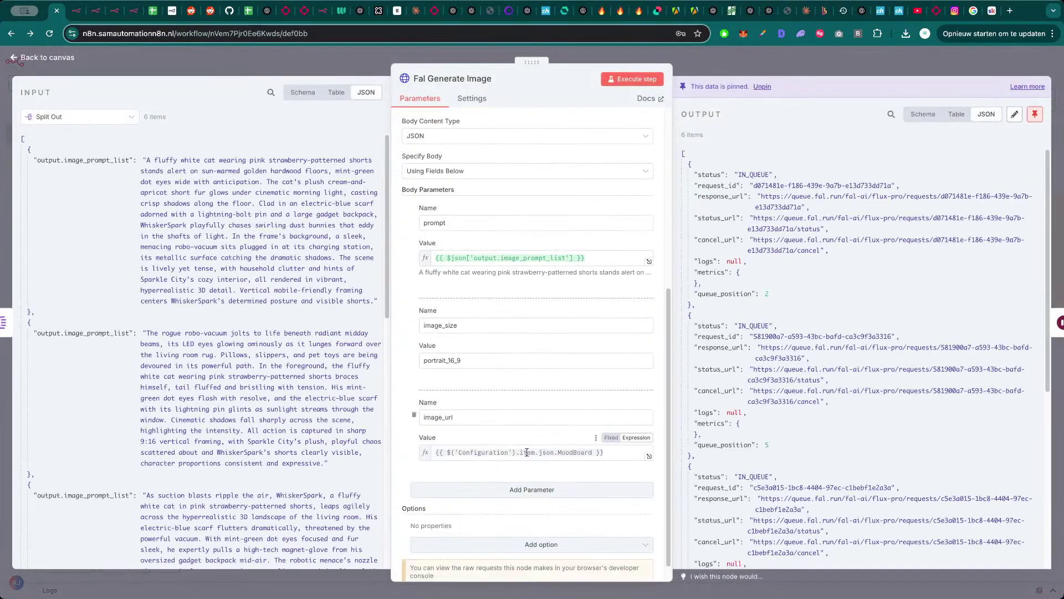
{"action": "left_click", "coordinate": [344, 70]}
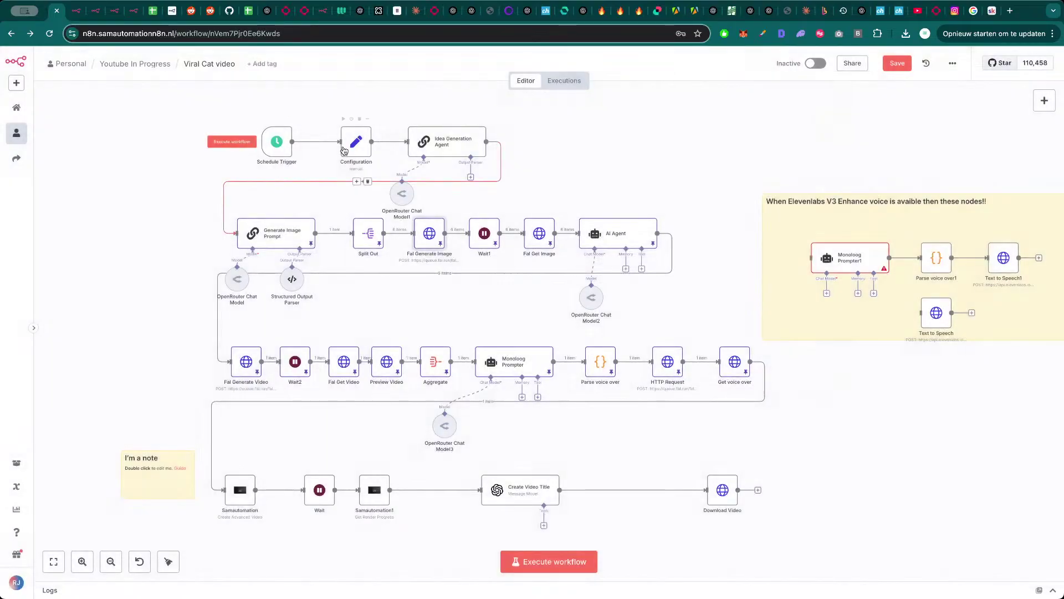
{"action": "double_click", "coordinate": [358, 142]}
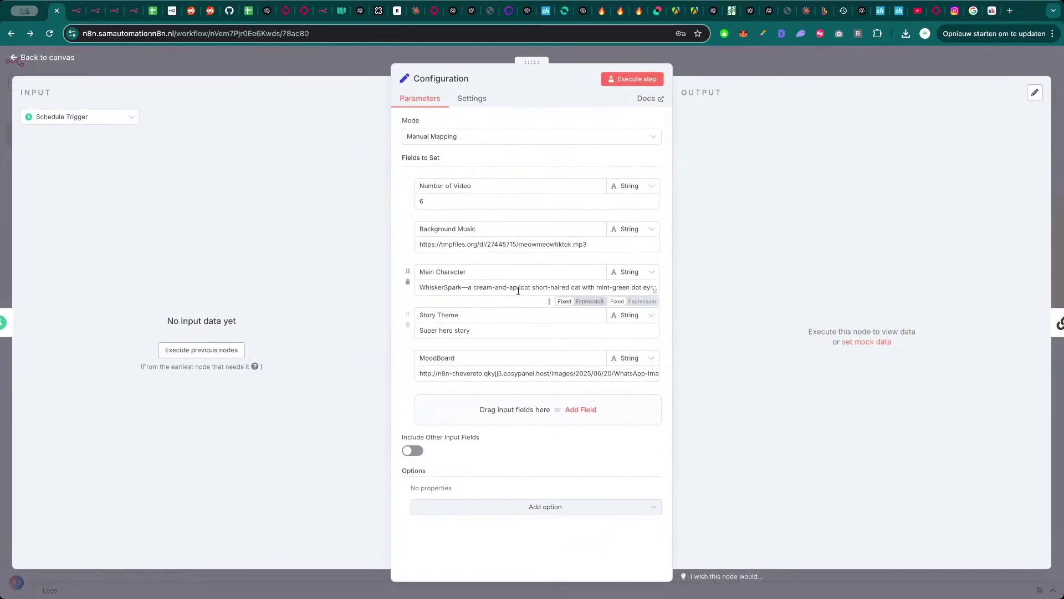
{"action": "triple_click", "coordinate": [515, 245]}
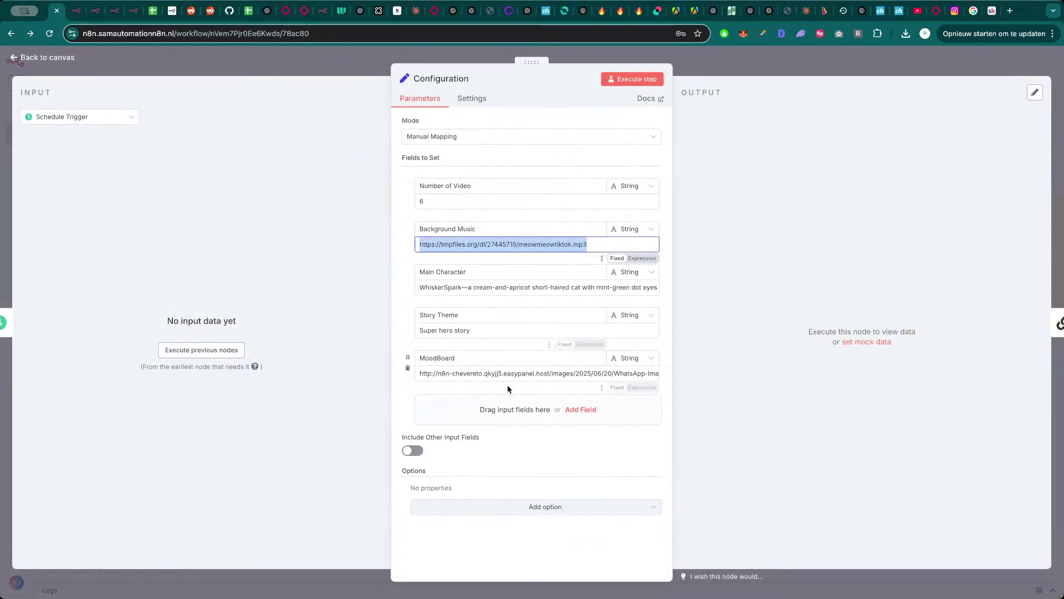
{"action": "left_click", "coordinate": [519, 373]}
{"action": "triple_click", "coordinate": [519, 373]}
{"action": "left_click", "coordinate": [348, 71]}
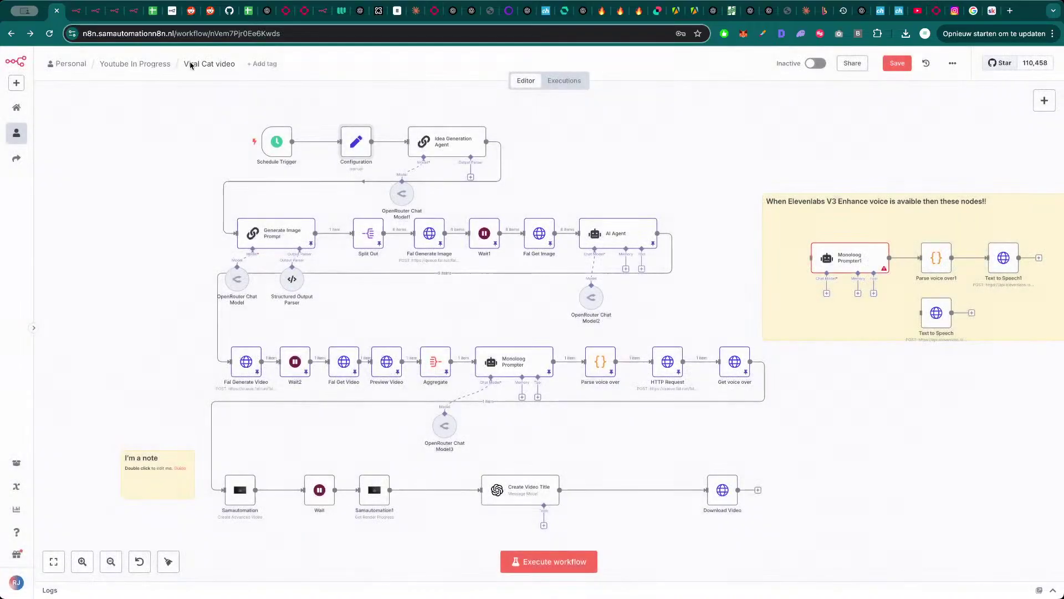
{"action": "left_click", "coordinate": [305, 11]}
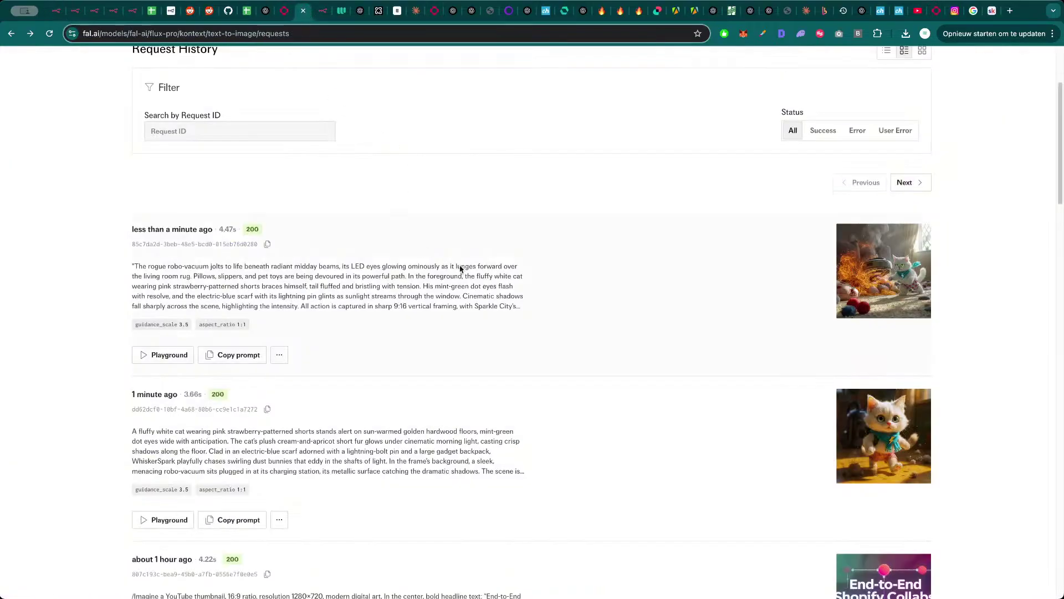
- Try the Kontext max multi-image editing variant in the text-to-image playground
{"action": "scroll", "coordinate": [641, 333], "scroll_direction": "up", "scroll_amount": 3}
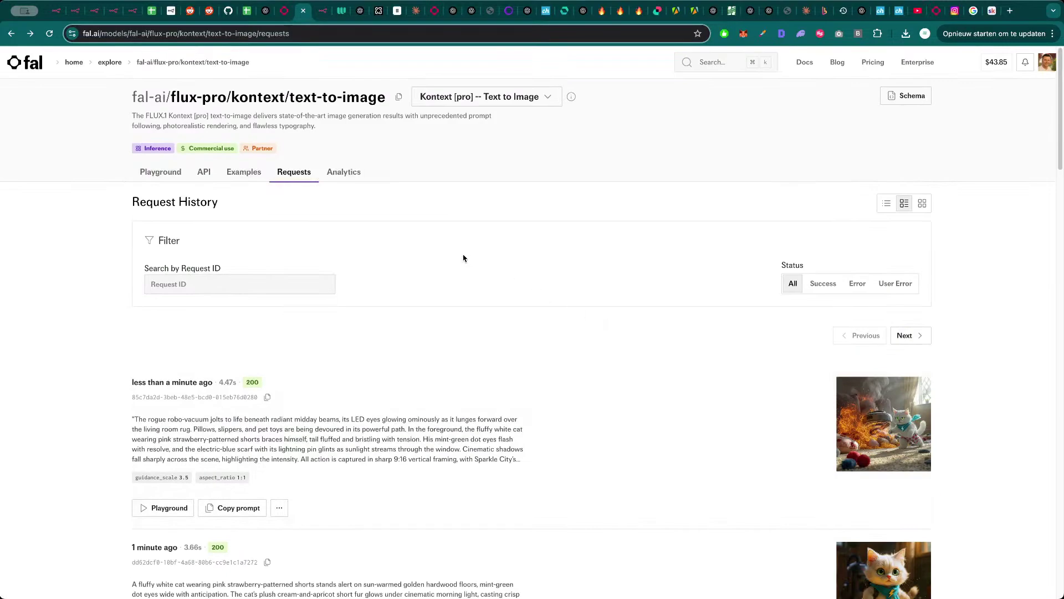
{"action": "left_click", "coordinate": [173, 180]}
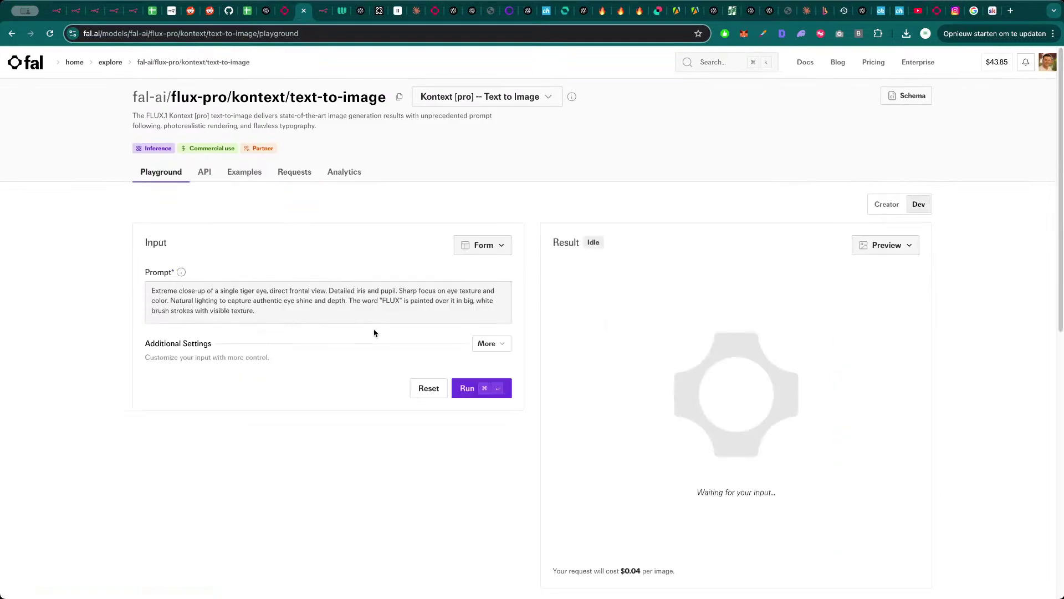
{"action": "left_click", "coordinate": [501, 346]}
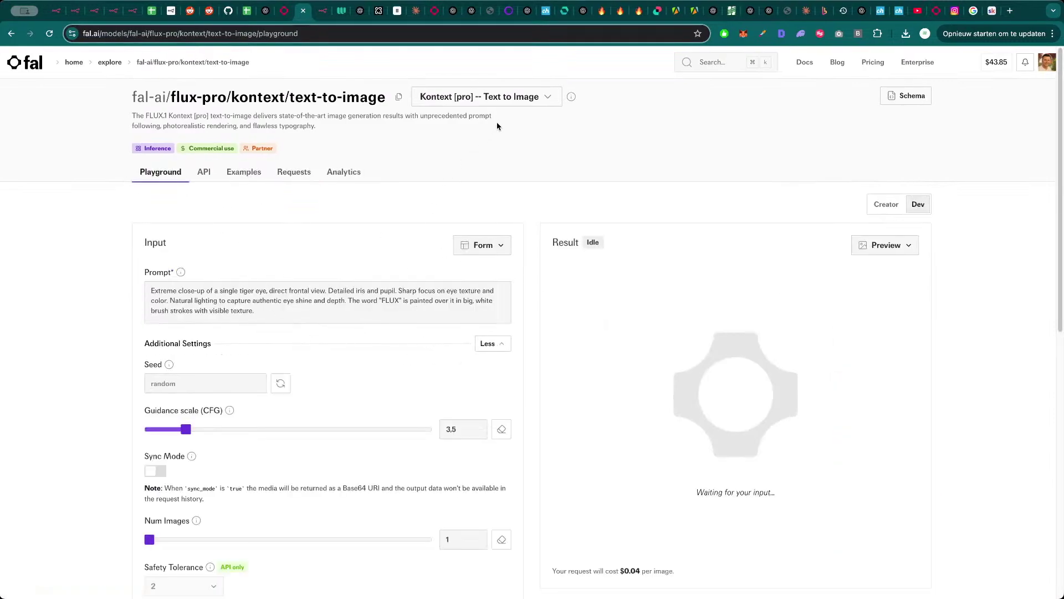
{"action": "left_click", "coordinate": [512, 103]}
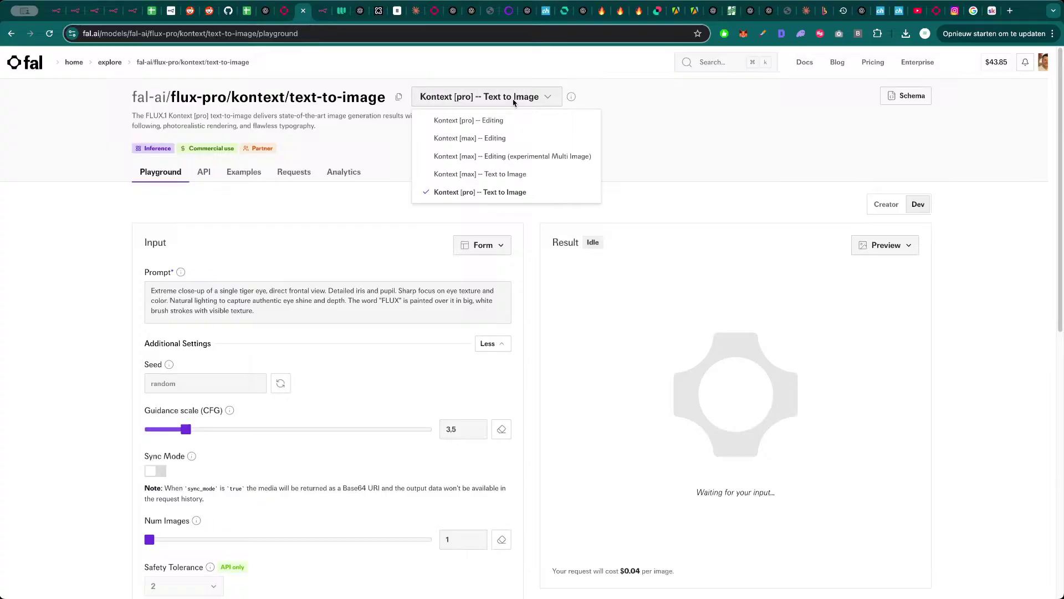
{"action": "left_click", "coordinate": [506, 158]}
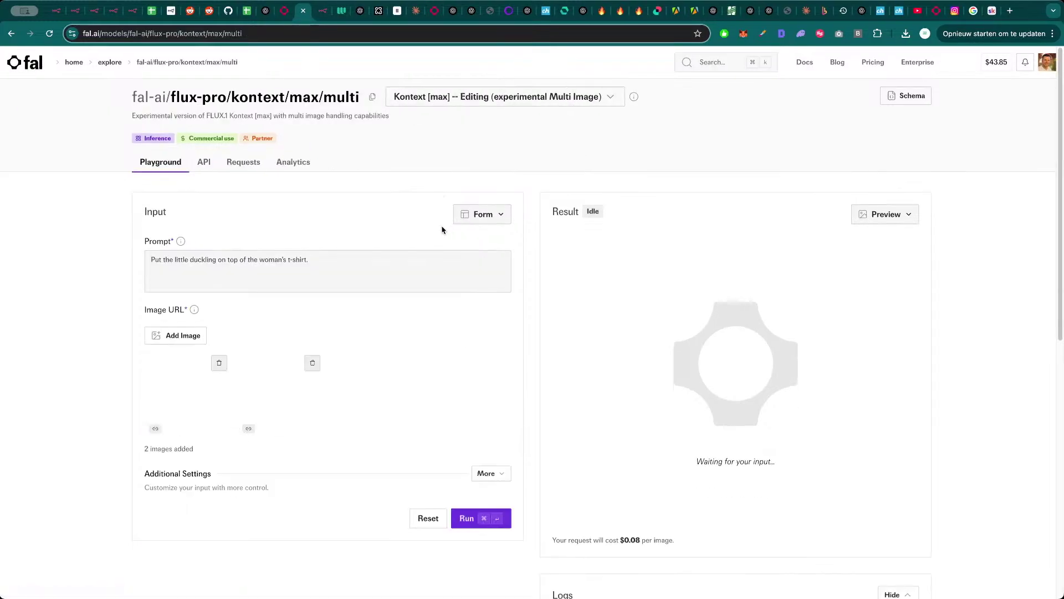
{"action": "left_click", "coordinate": [492, 105]}
{"action": "left_click", "coordinate": [252, 148]}
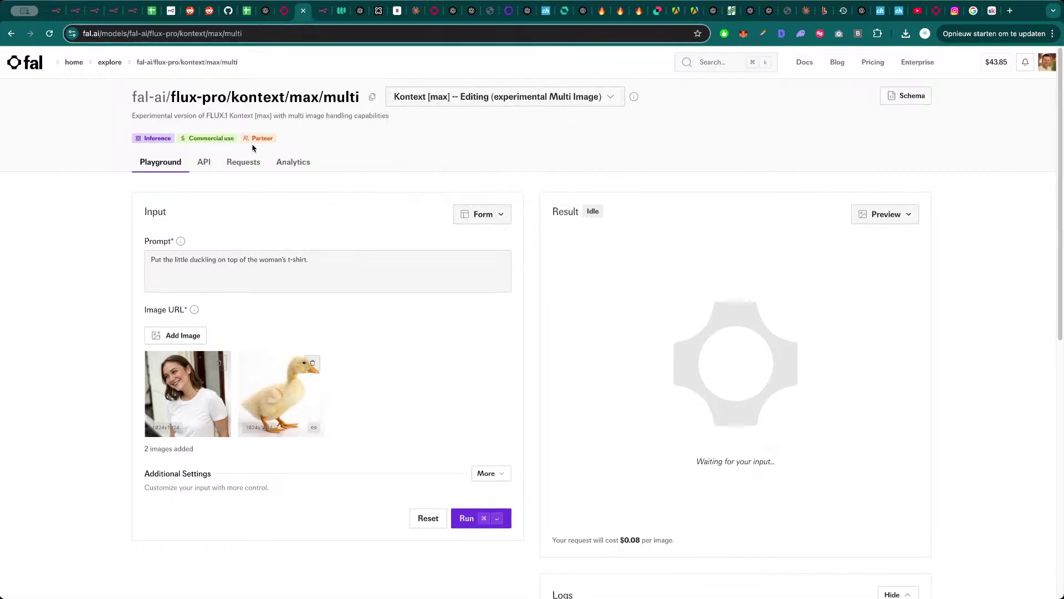
- Filter the fal.ai model gallery to Flux models and open flux-pro/kontext
{"action": "left_click", "coordinate": [109, 62]}
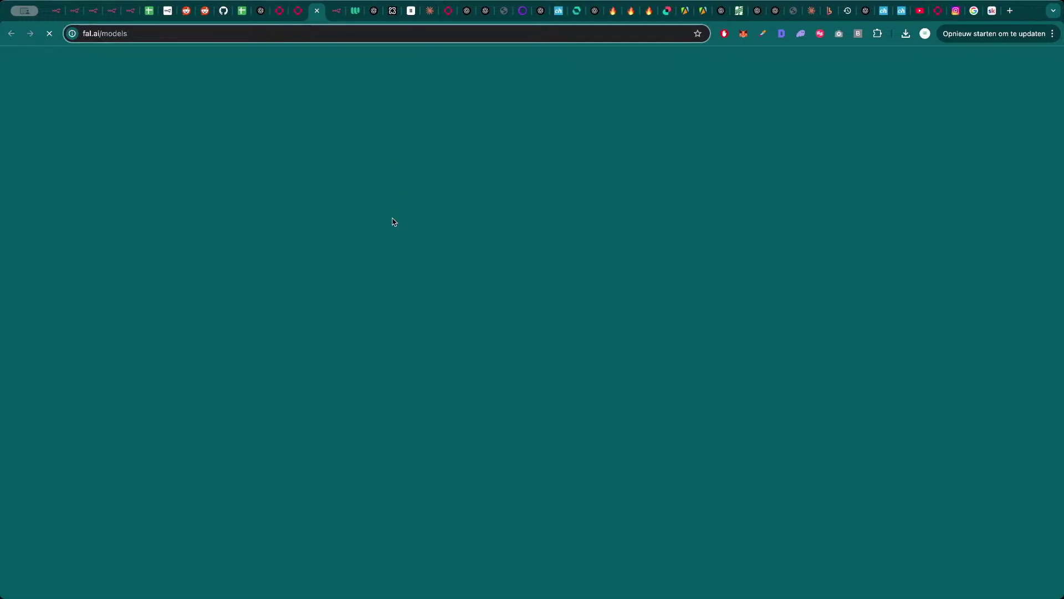
{"action": "scroll", "coordinate": [494, 335], "scroll_direction": "down", "scroll_amount": 3}
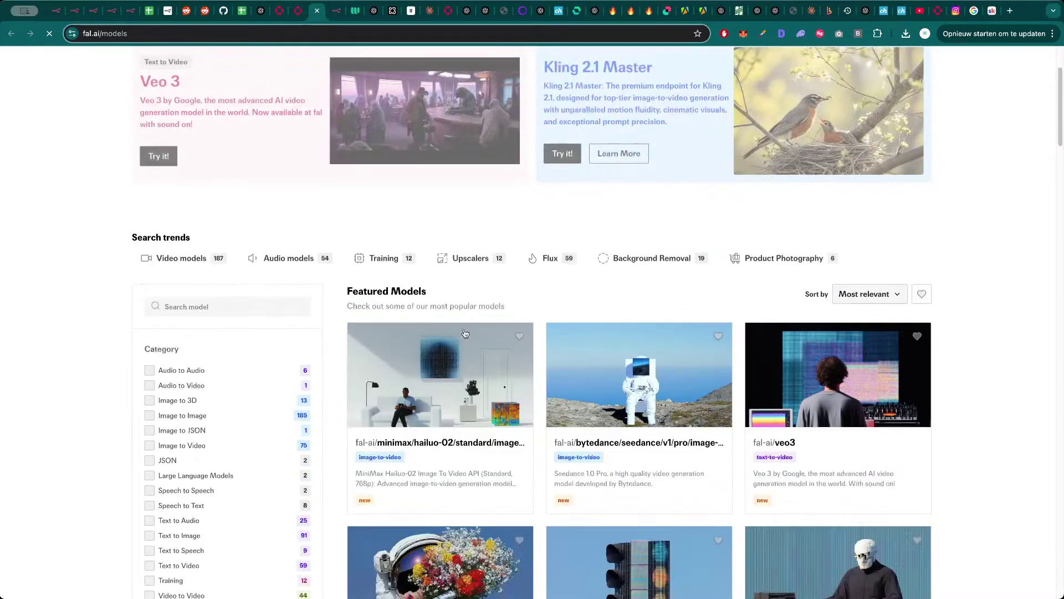
{"action": "scroll", "coordinate": [599, 362], "scroll_direction": "down", "scroll_amount": 5}
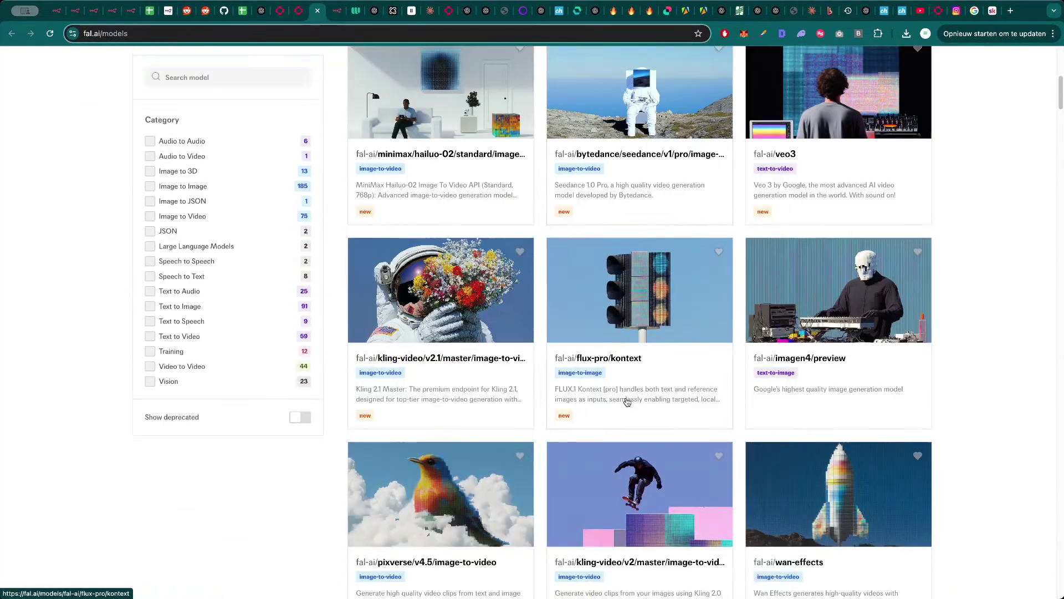
{"action": "scroll", "coordinate": [521, 383], "scroll_direction": "up", "scroll_amount": 8}
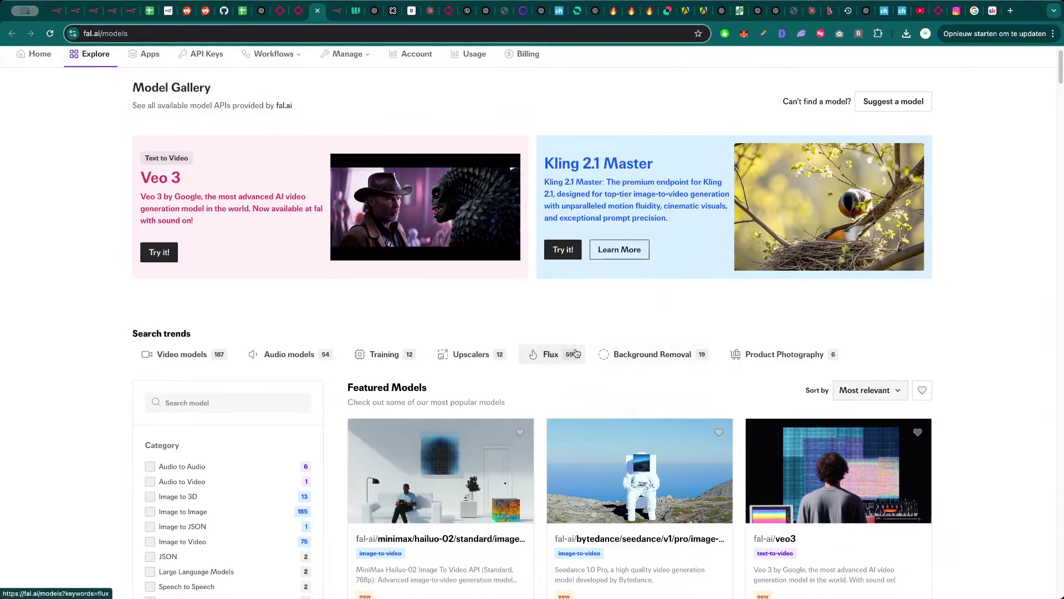
{"action": "left_click", "coordinate": [554, 358]}
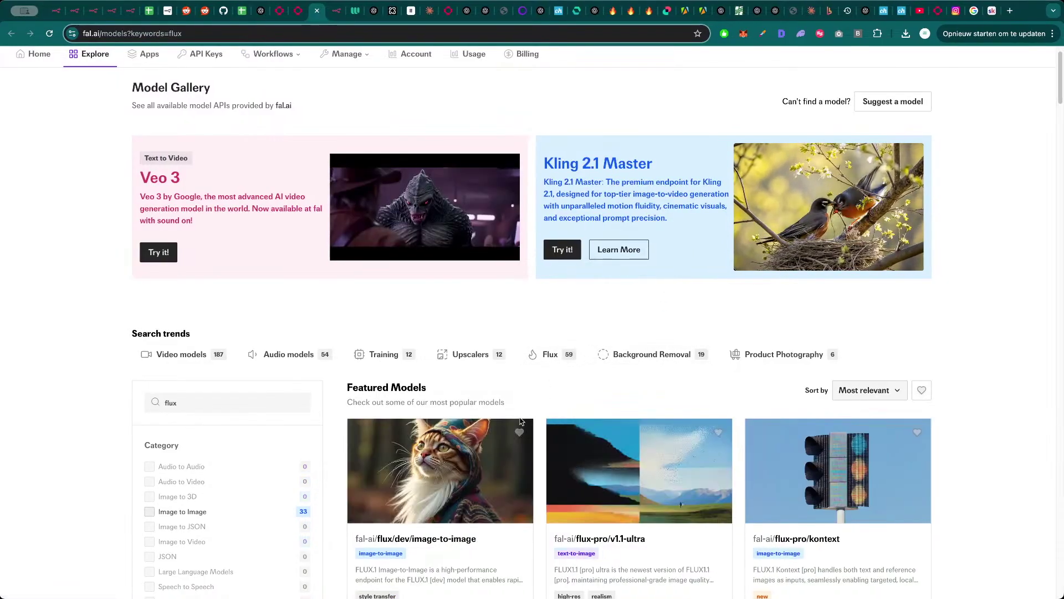
{"action": "scroll", "coordinate": [526, 422], "scroll_direction": "down", "scroll_amount": 6}
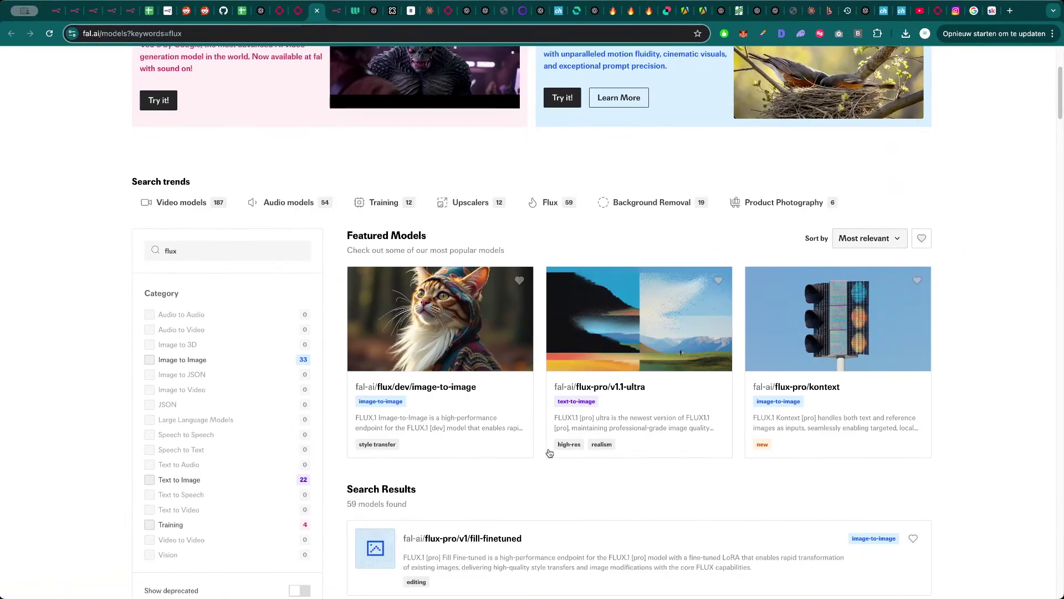
{"action": "scroll", "coordinate": [564, 435], "scroll_direction": "down", "scroll_amount": 3}
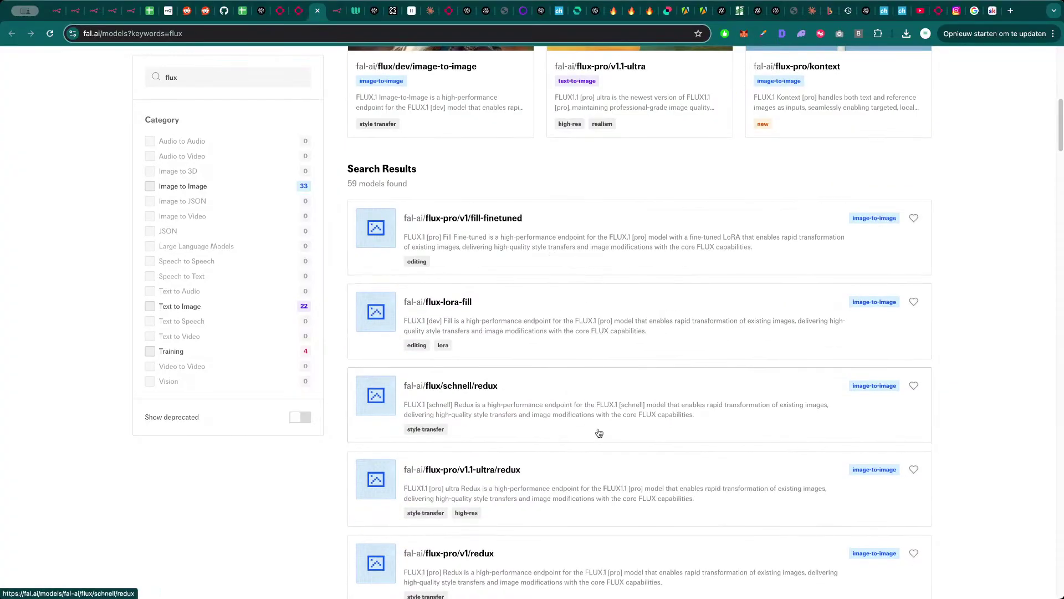
{"action": "scroll", "coordinate": [599, 433], "scroll_direction": "down", "scroll_amount": 1}
{"action": "scroll", "coordinate": [583, 457], "scroll_direction": "down", "scroll_amount": 2}
{"action": "scroll", "coordinate": [836, 296], "scroll_direction": "up", "scroll_amount": 7}
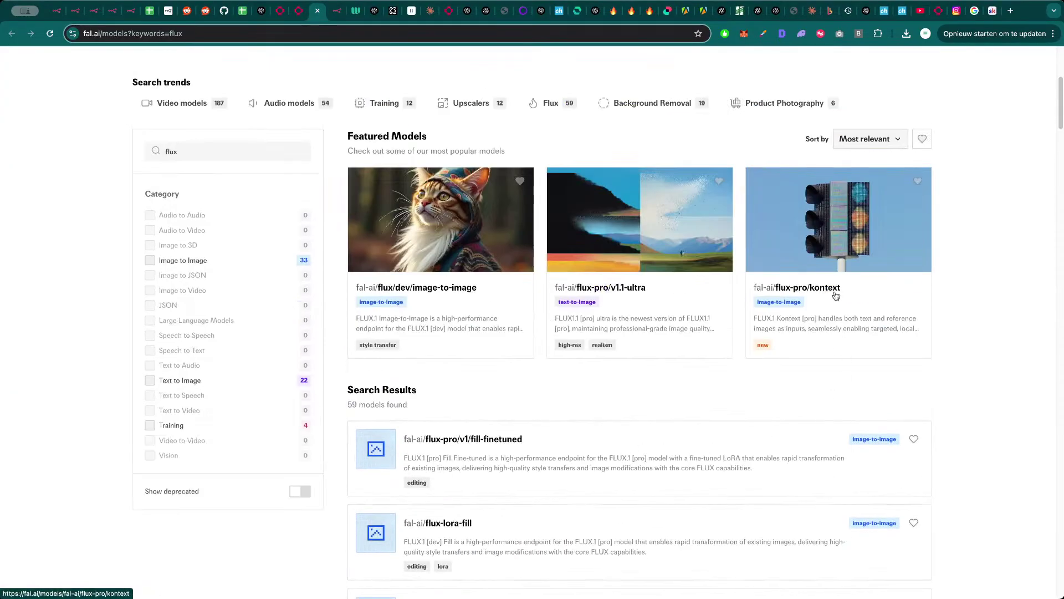
{"action": "left_click", "coordinate": [832, 259]}
- Keep Kontext pro Editing and paste the WhatsApp image URL into Image URL
{"action": "left_click", "coordinate": [409, 94]}
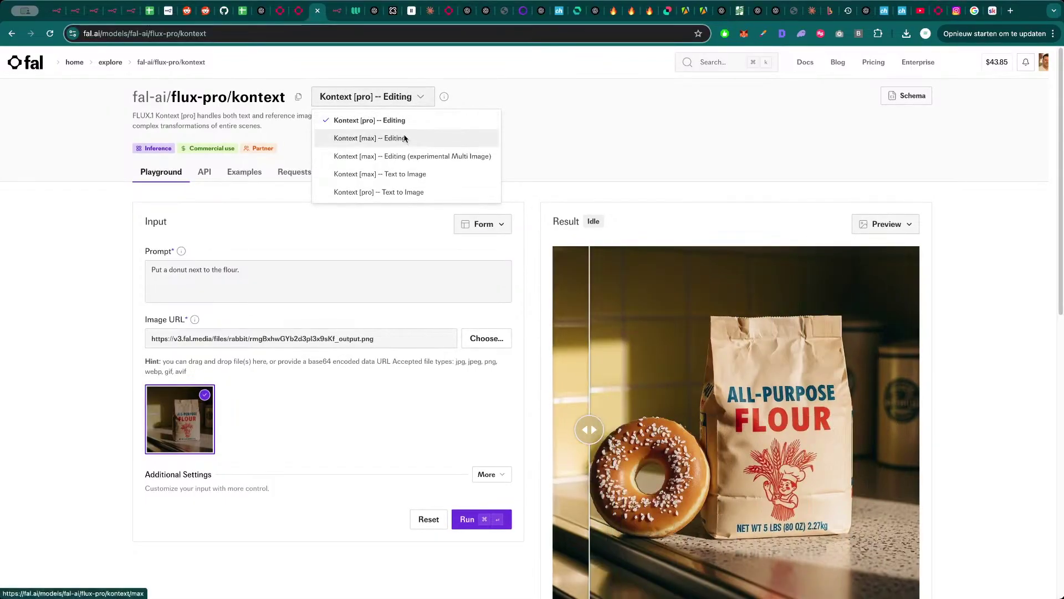
{"action": "left_click", "coordinate": [266, 331]}
{"action": "left_click", "coordinate": [408, 98]}
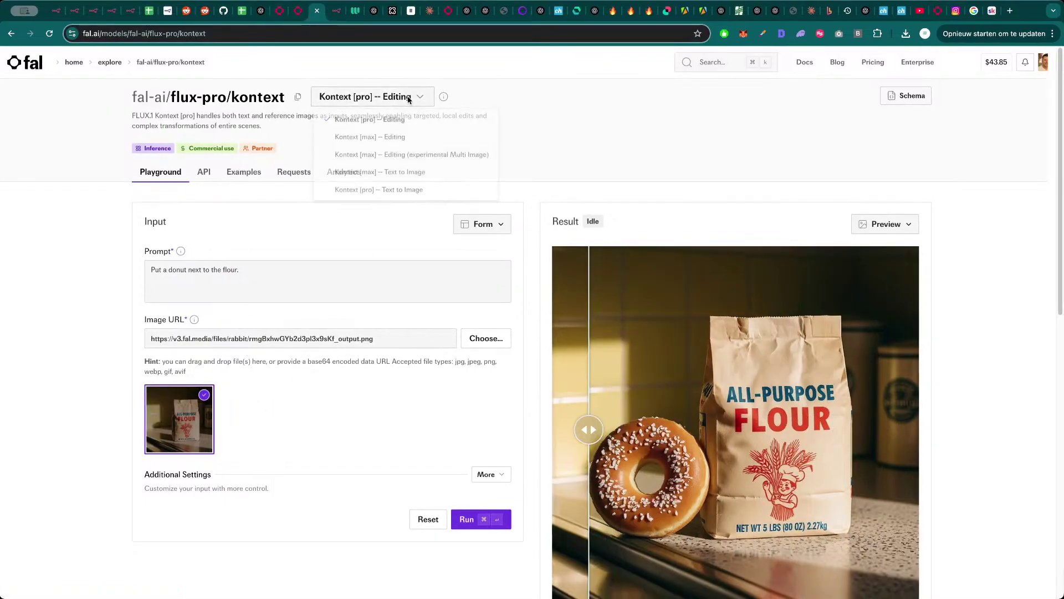
{"action": "left_click", "coordinate": [415, 99]}
{"action": "left_click", "coordinate": [300, 335]}
{"action": "key", "text": "super+a"}
{"action": "key", "text": "super+v"}
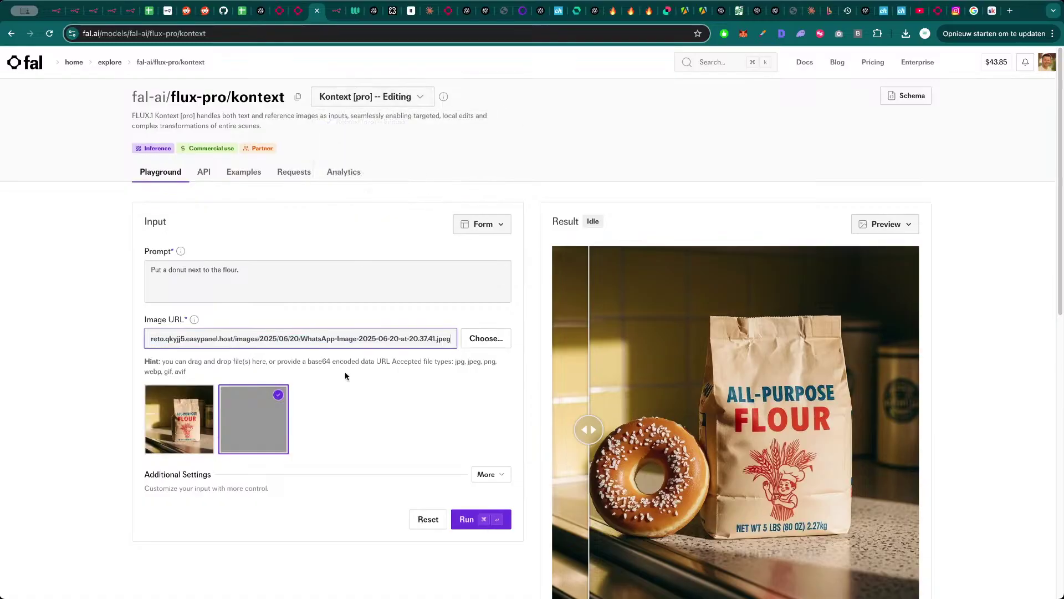
{"action": "left_click", "coordinate": [281, 396]}
- Copy the first Split Out cat prompt and generate a Kontext image from it
{"action": "key", "text": "super+3"}
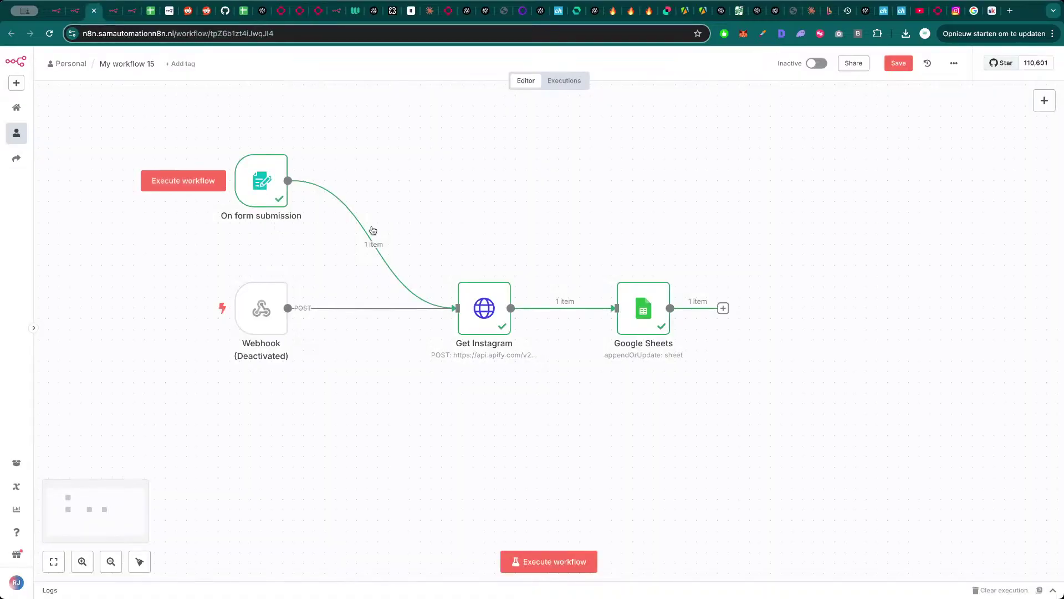
{"action": "key", "text": "super+2"}
{"action": "key", "text": "super+1"}
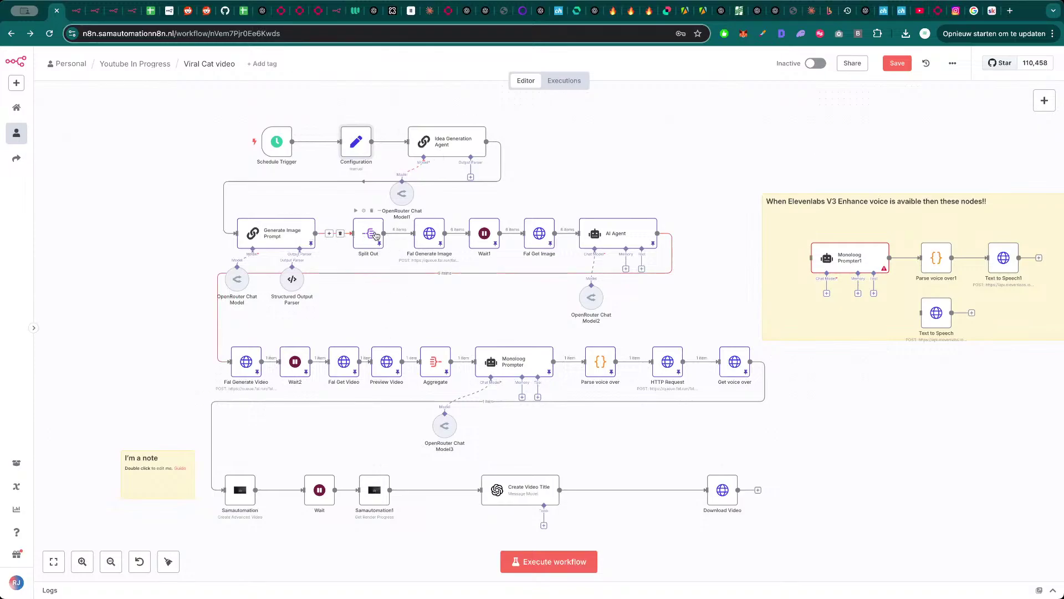
{"action": "double_click", "coordinate": [370, 234]}
{"action": "triple_click", "coordinate": [890, 232]}
{"action": "key", "text": "super+c"}
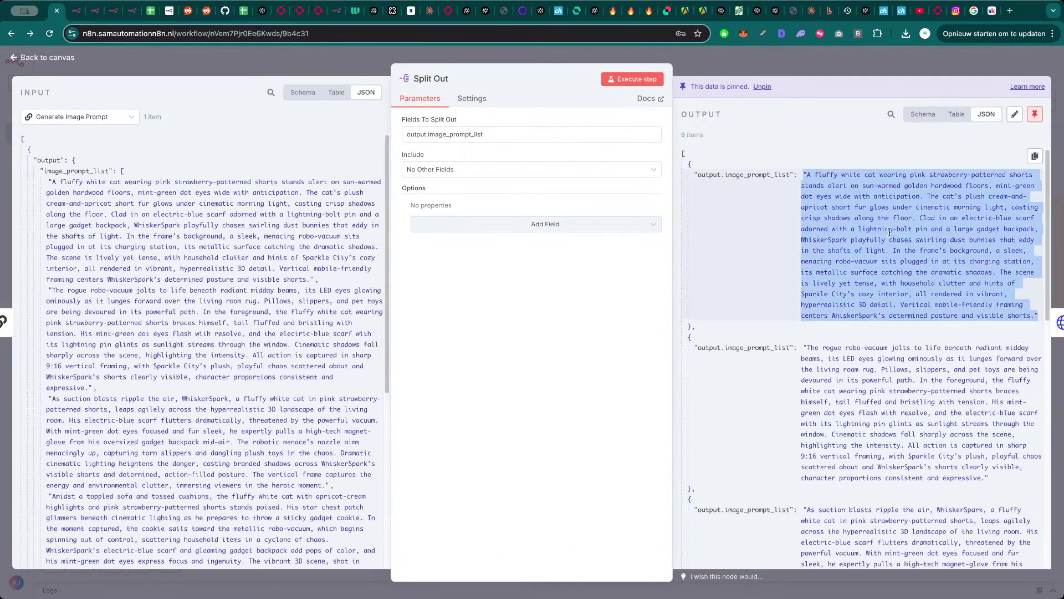
{"action": "left_click", "coordinate": [319, 16]}
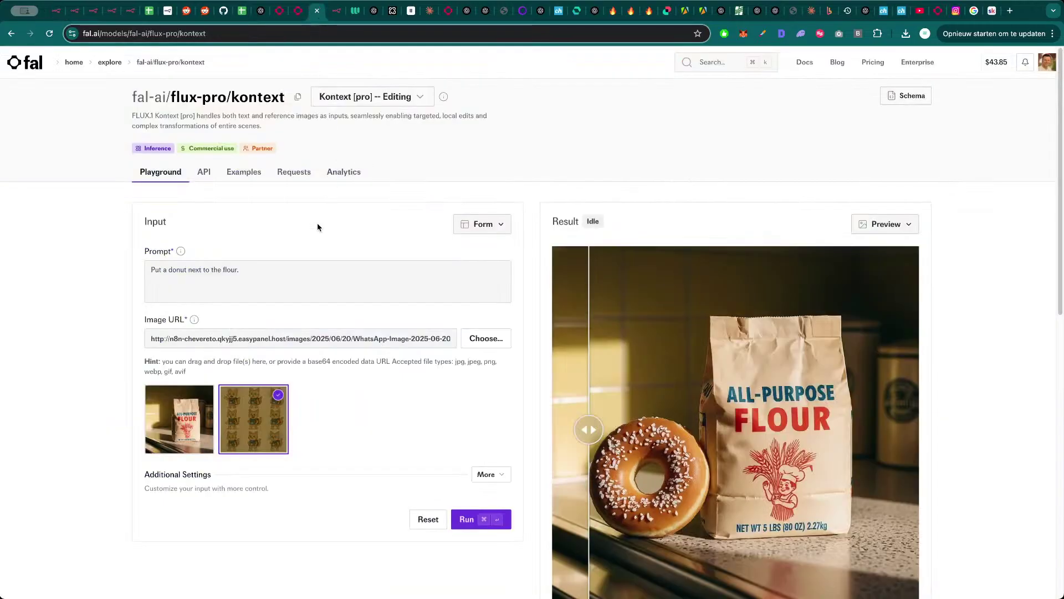
{"action": "left_click", "coordinate": [315, 265]}
{"action": "key", "text": "super+v"}
{"action": "left_click", "coordinate": [487, 519]}
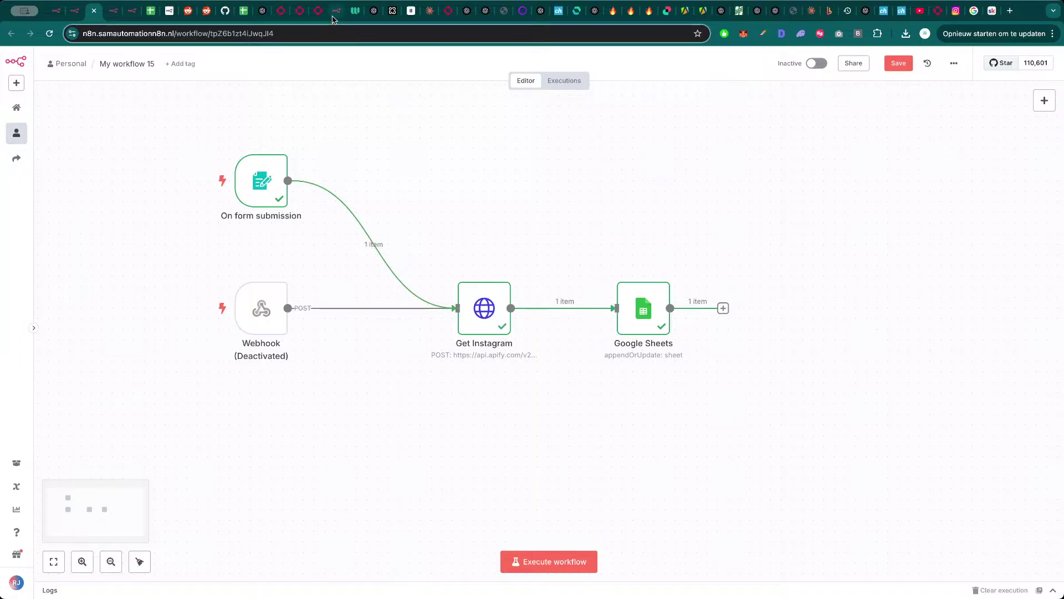
- Replace the Kontext prompt with the second cat prompt and generate its image
{"action": "left_click", "coordinate": [319, 17]}
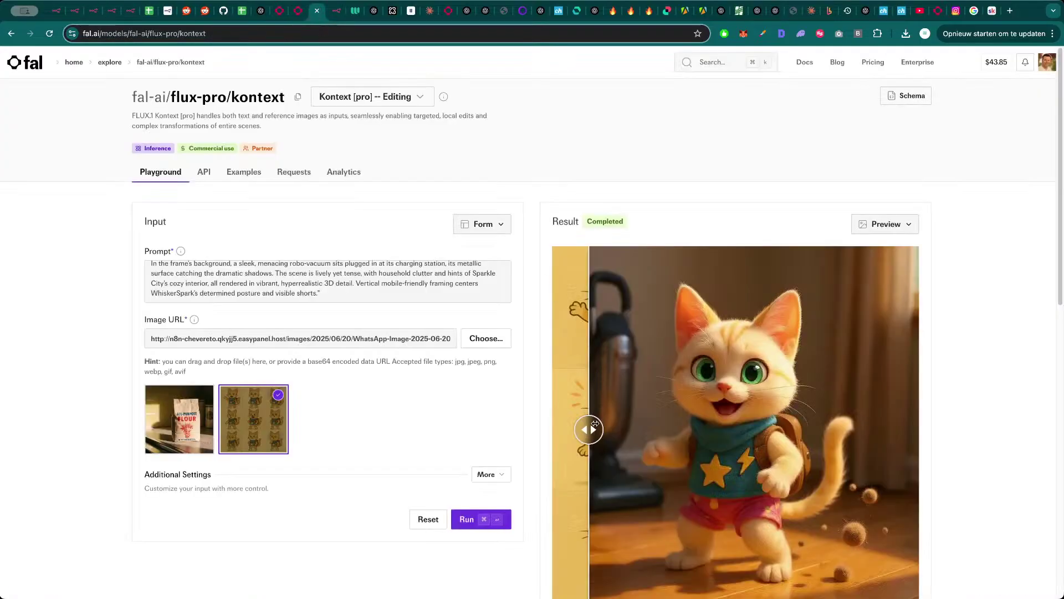
{"action": "left_click_drag", "start_coordinate": [595, 424], "coordinate": [539, 432]}
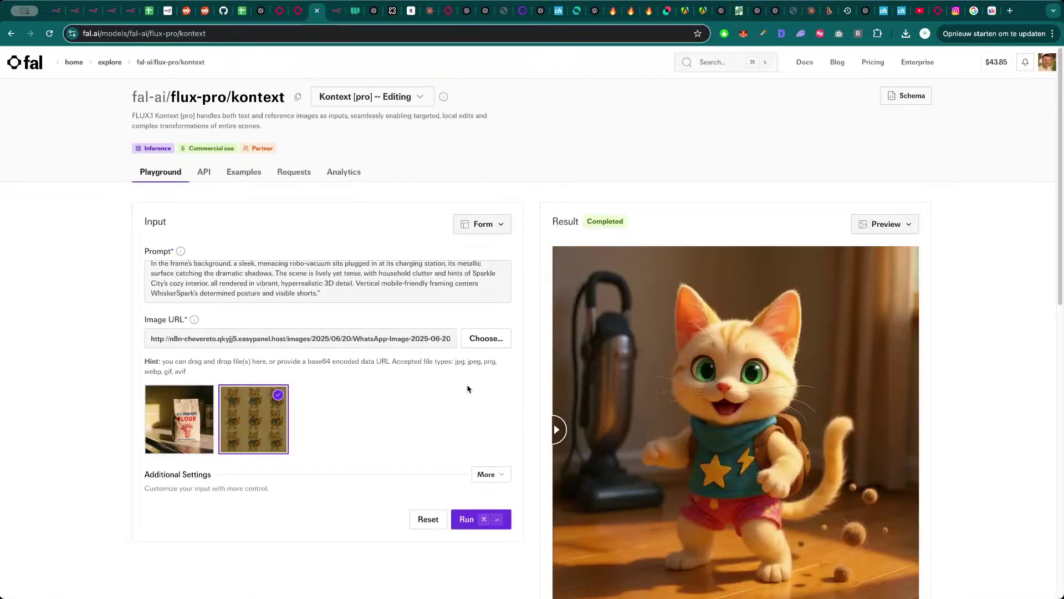
{"action": "key", "text": "super+4"}
{"action": "key", "text": "super+2"}
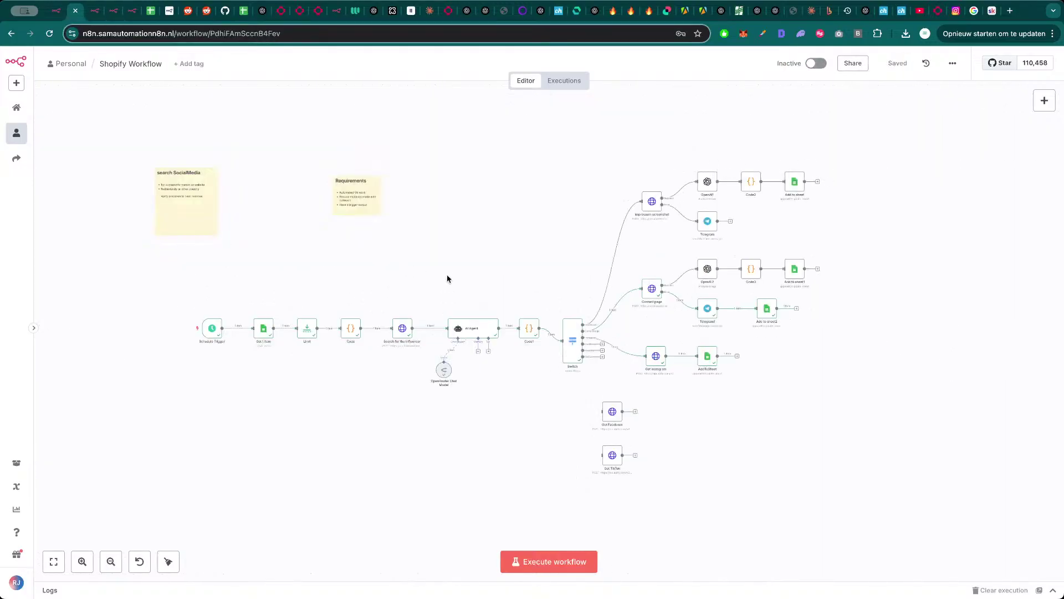
{"action": "key", "text": "super+1"}
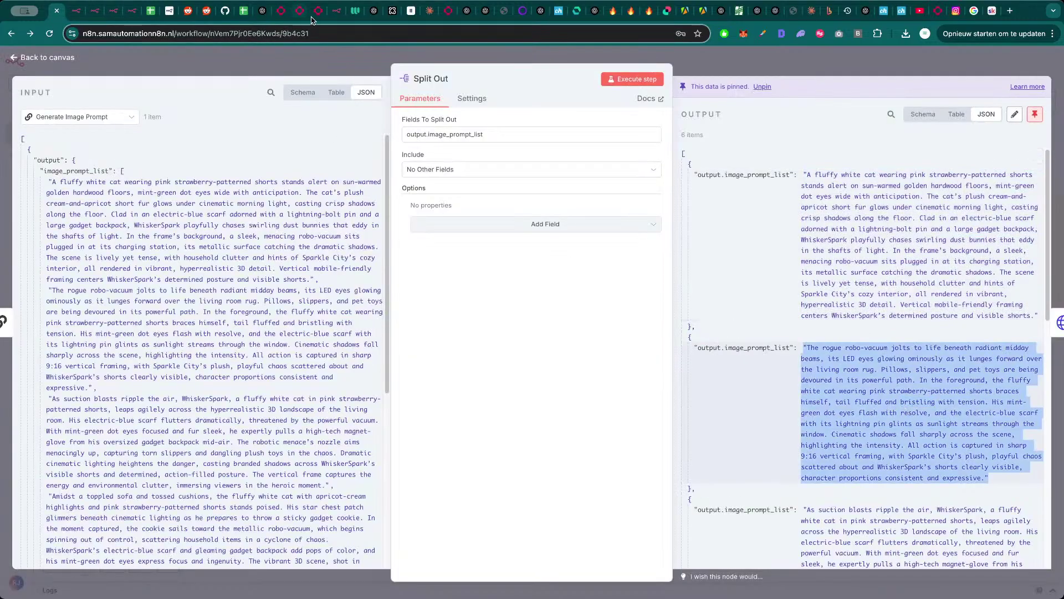
{"action": "left_click", "coordinate": [318, 10]}
{"action": "left_click", "coordinate": [360, 282]}
{"action": "key", "text": "ctrl+a"}
{"action": "type", "text": "\"The rogue robo-vacuum jolts to life beneath radiant midday beams, its LED eyes glowing ominously as it lunges forward over the living room rug. Pillows, slippers, and pet toys are being devoured in its powerful path. In the foreground, the fluffy white cat wearing pink strawberry-patterned shorts braces himself, tail fluffed and bristling with tension. His mint-green dot eyes flash with resolve, and the electric-blue scarf with its lightning pin glints as sunlight streams through the window. Cinematic shadows fall sharply across the scene, highlighting the intensity. All action is captured in sharp 9:16 vertical framing, with Sparkle City’s plush, playful chaos scattered about and WhiskerSpark’s shorts clearly visible, character proportions consistent and expressive.\""}
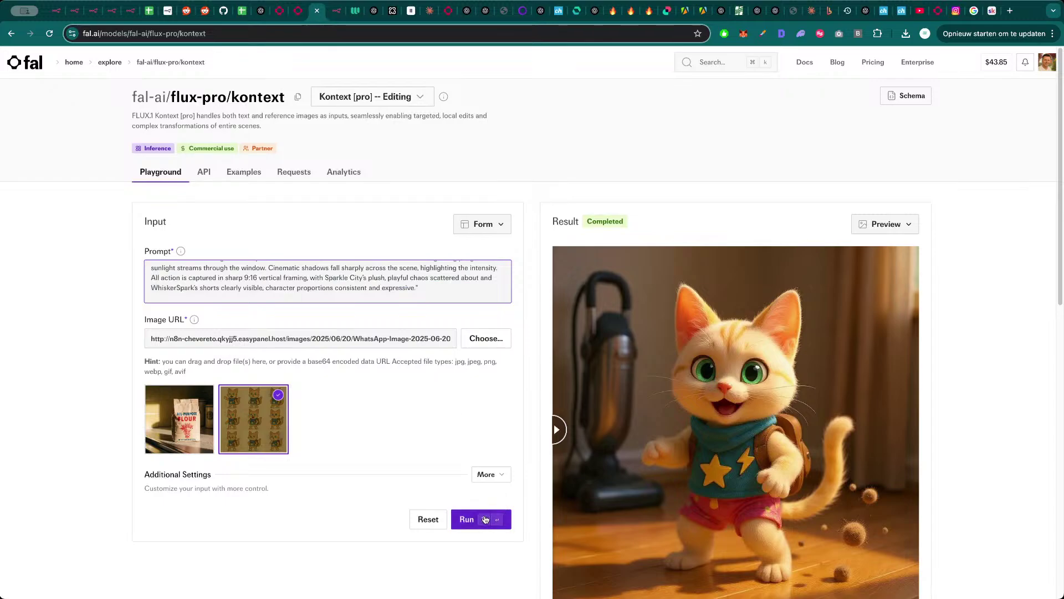
{"action": "left_click", "coordinate": [484, 519]}
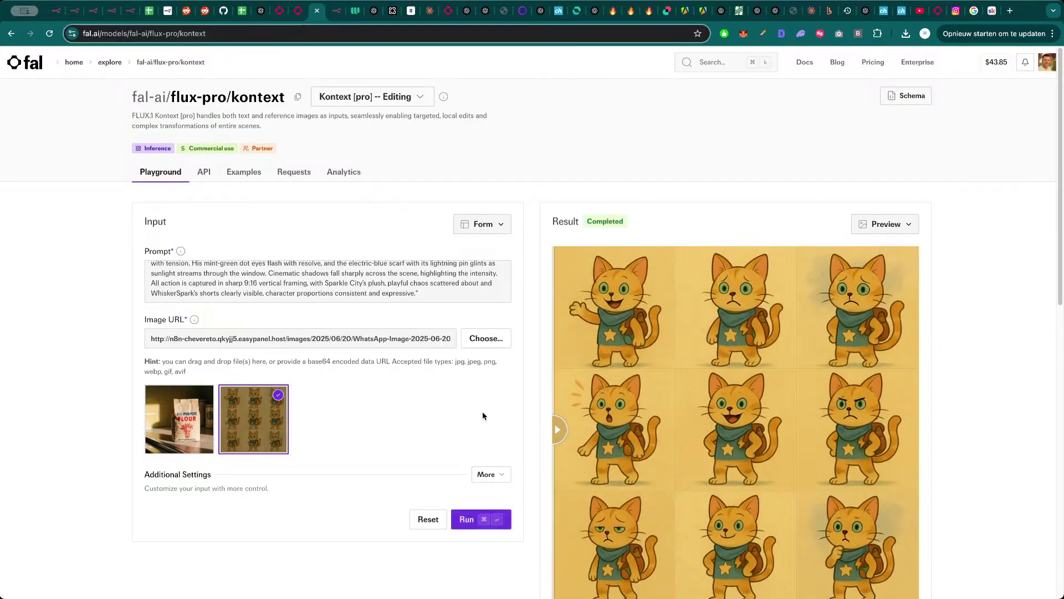
- Paste the third cat prompt over the existing Kontext prompt
{"action": "scroll", "coordinate": [487, 413], "scroll_direction": "down", "scroll_amount": 1}
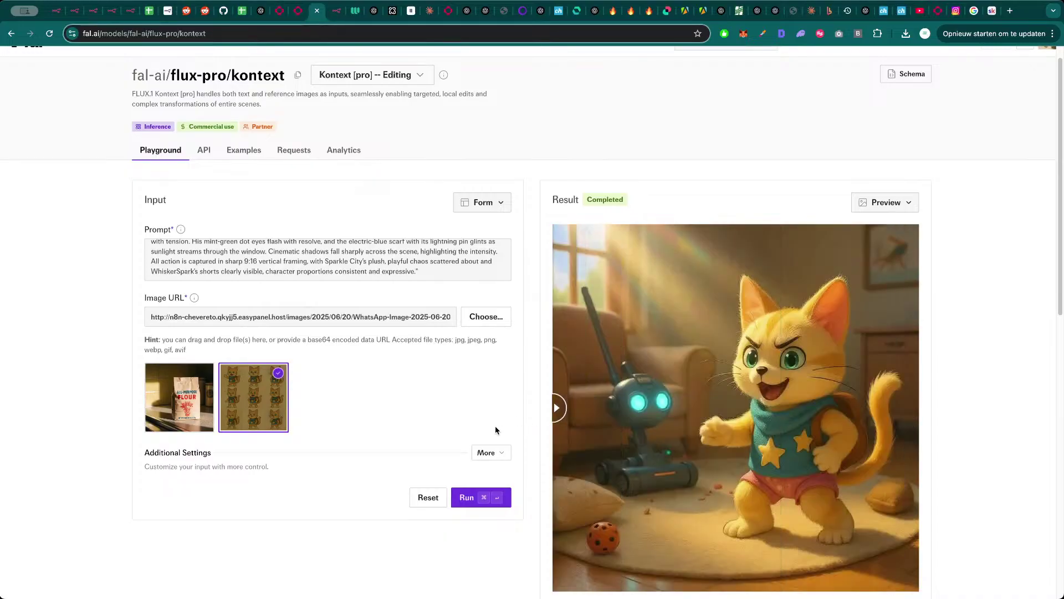
{"action": "scroll", "coordinate": [697, 381], "scroll_direction": "down", "scroll_amount": 3}
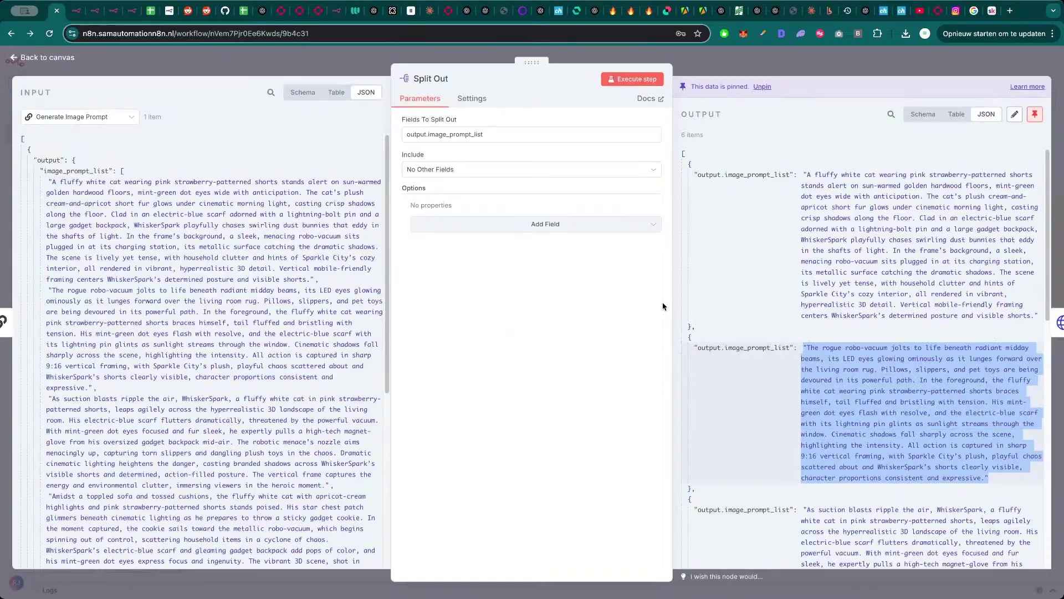
{"action": "scroll", "coordinate": [803, 388], "scroll_direction": "down", "scroll_amount": 3}
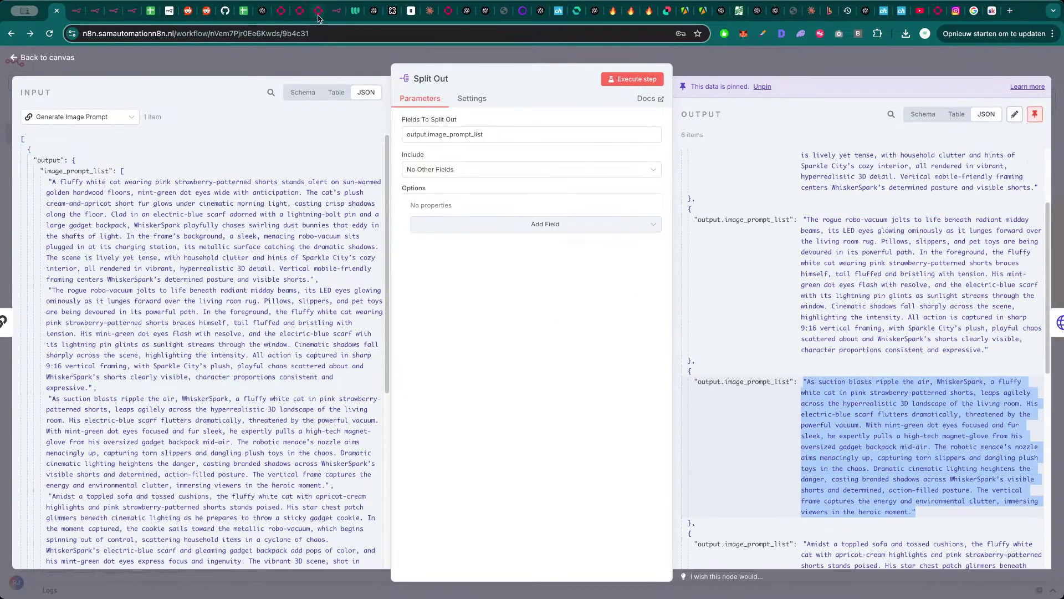
{"action": "left_click", "coordinate": [318, 11]}
{"action": "left_click", "coordinate": [481, 180]}
{"action": "key", "text": "super+a"}
{"action": "type", "text": "\"As suction blasts ripple the air, WhiskerSpark, a fluffy white cat in pink strawberry-patterned shorts, leaps agilely across the hyperrealistic 3D landscape of the living room. His electric-blue scarf flutters dramatically, threatened by the powerful vacuum. With mint-green dot eyes focused and fur sleek, he expertly pulls a high-tech magnet-glove from his oversized gadget backpack mid-air. The robotic menace’s nozzle aims menacingly up, capturing torn slippers and dangling plush toys in the chaos. Dramatic cinematic lighting heightens the danger, casting branded shadows across WhiskerSpark’s visible shorts and determined, action-filled posture. The vertical frame captures the energy and environmental clutter, immersing viewers in the heroic moment.\""}
- Generate the third cat image, close Split Out to the canvas, and return to fal.ai
{"action": "left_click", "coordinate": [505, 398]}
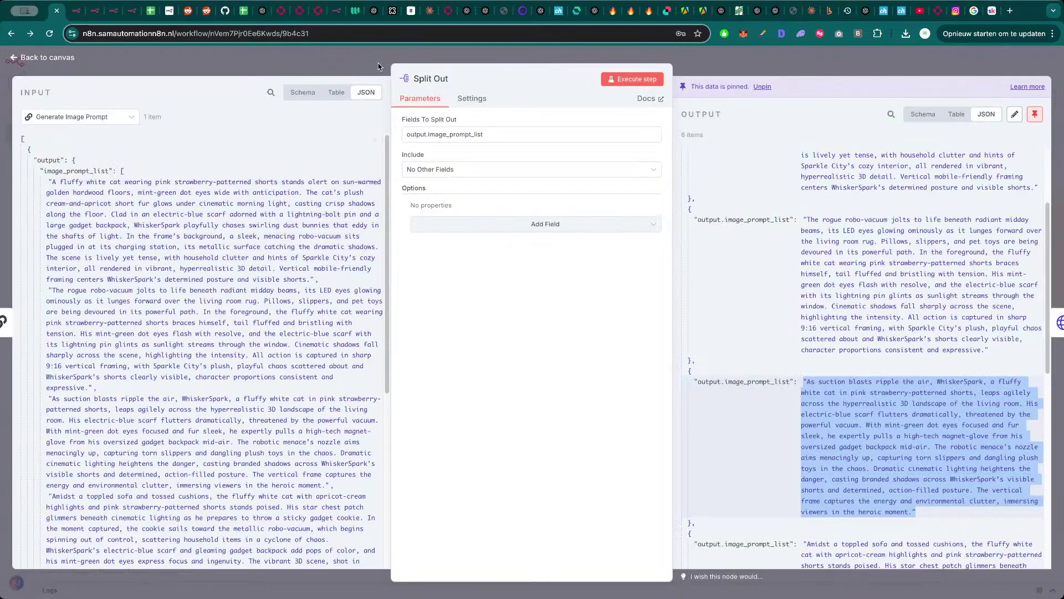
{"action": "left_click", "coordinate": [379, 67]}
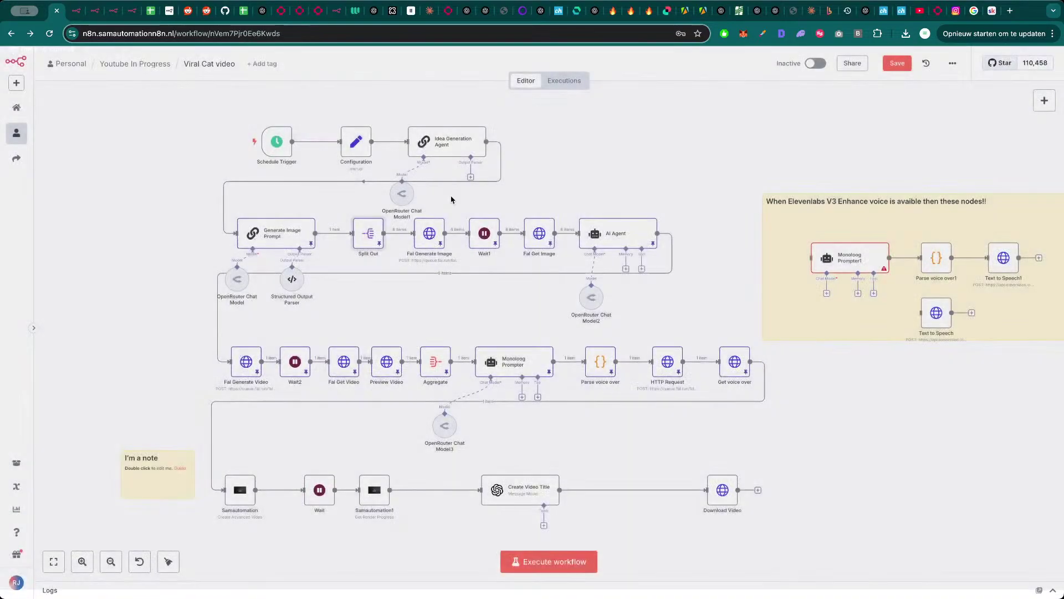
{"action": "scroll", "coordinate": [626, 144], "scroll_direction": "up", "scroll_amount": 3}
{"action": "left_click_drag", "start_coordinate": [632, 147], "coordinate": [632, 164]}
{"action": "scroll", "coordinate": [637, 159], "scroll_direction": "down", "scroll_amount": 1}
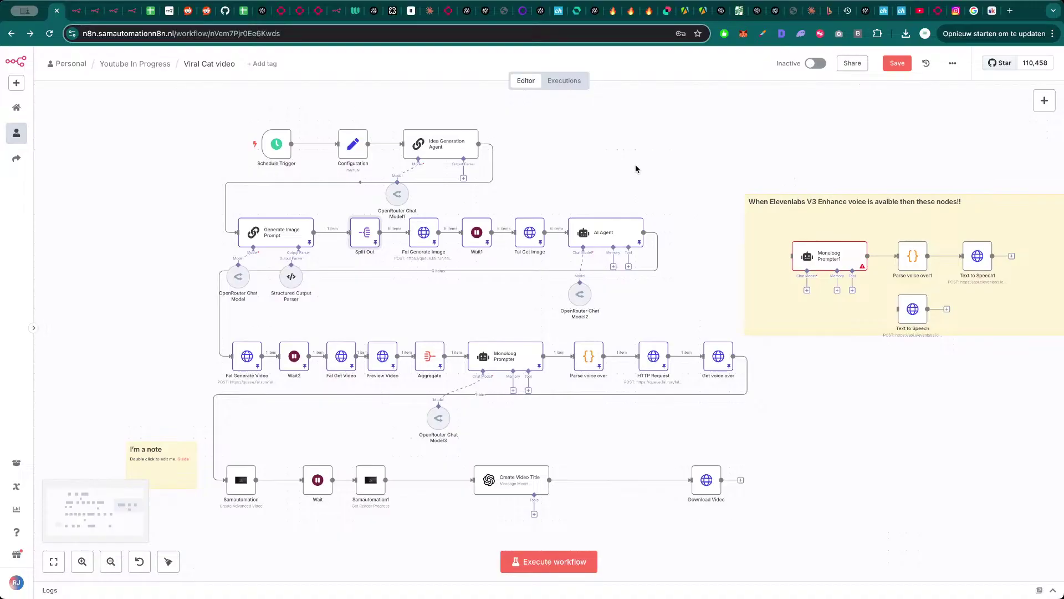
{"action": "left_click", "coordinate": [327, 14]}
{"action": "scroll", "coordinate": [133, 75], "scroll_direction": "up", "scroll_amount": 3}
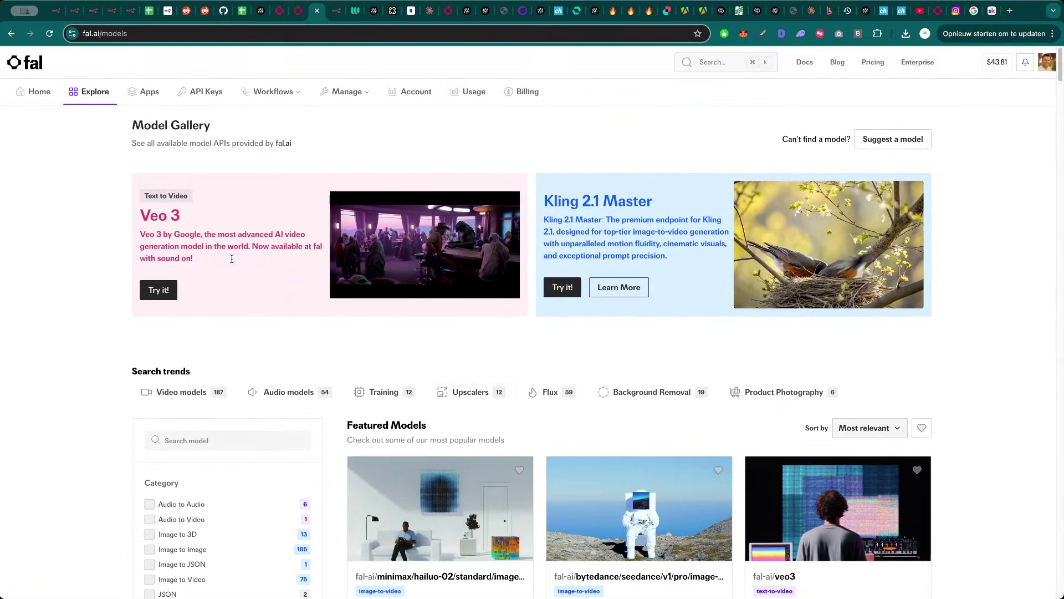
- Show the Veo 3 playground request as a cURL command, then return to n8n
{"action": "left_click", "coordinate": [266, 322]}
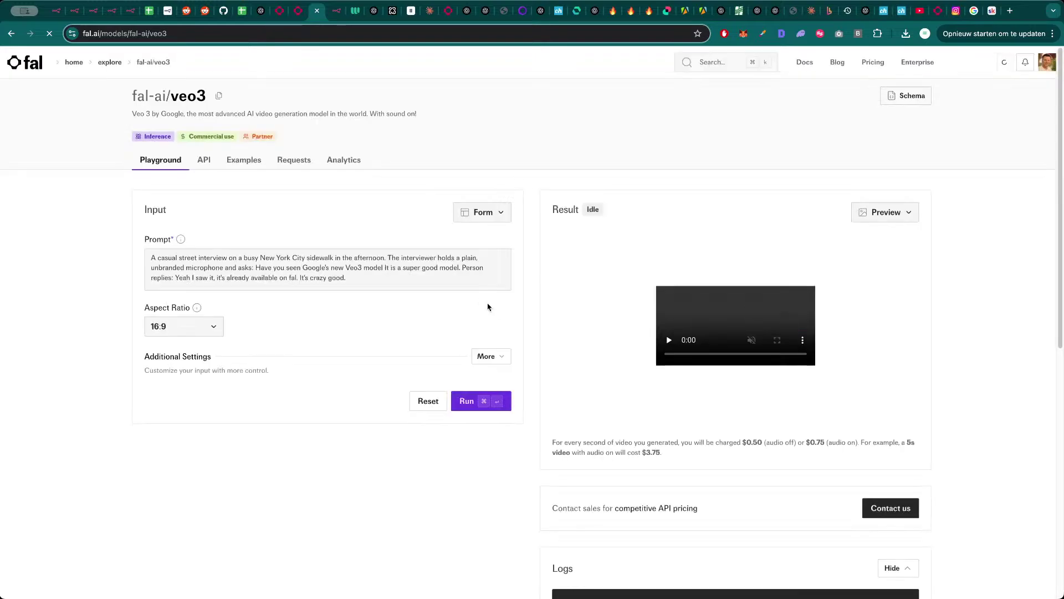
{"action": "left_click", "coordinate": [482, 212]}
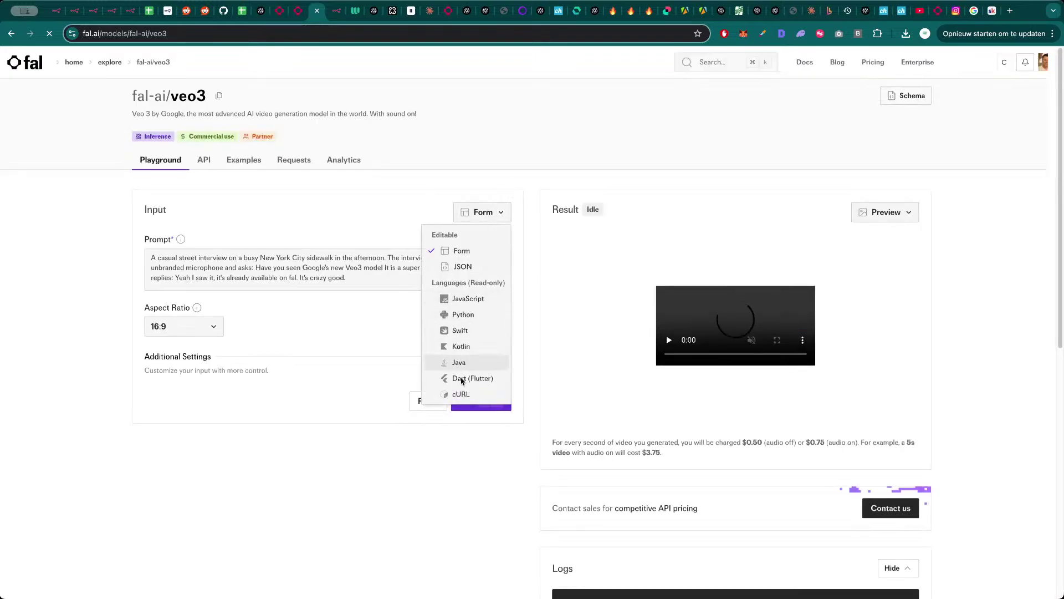
{"action": "left_click", "coordinate": [438, 394]}
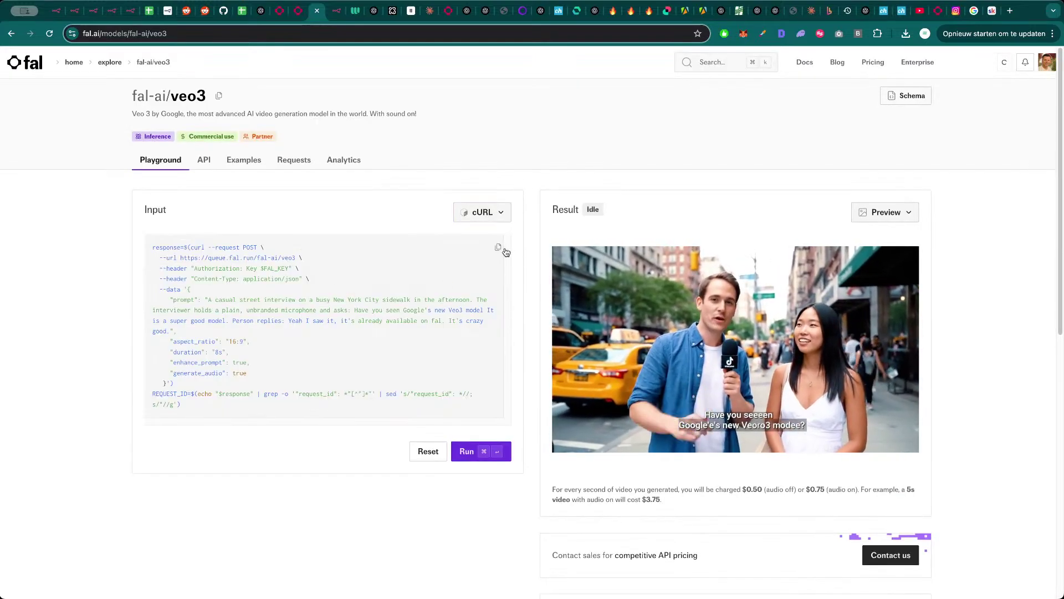
{"action": "key", "text": "super+1"}
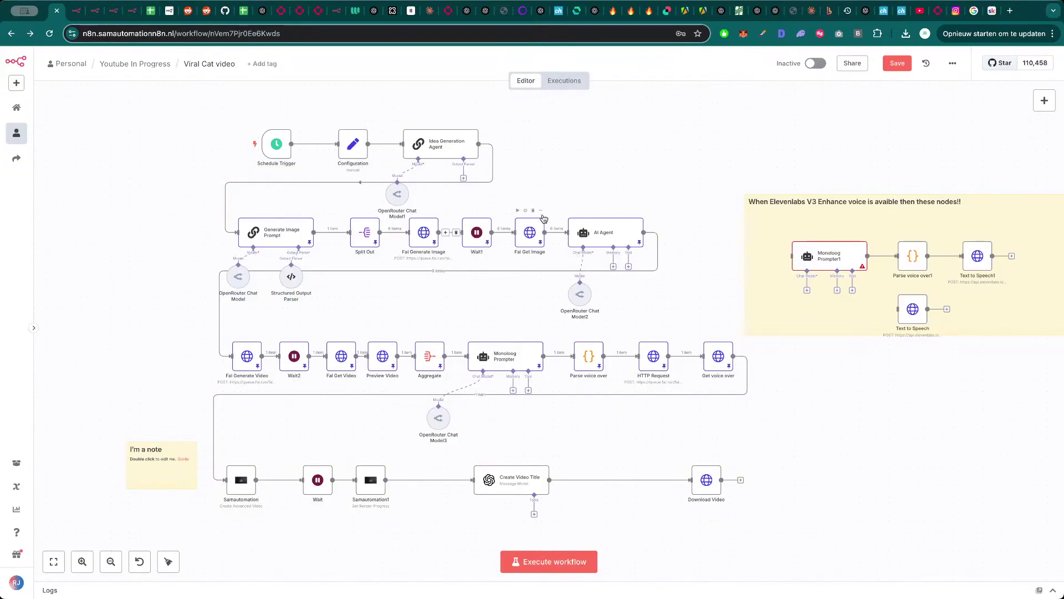
{"action": "key", "text": "Tab"}
- Add an HTTP Request node, try importing the Veo3 cURL, and delete it after the error
{"action": "type", "text": "http"}
{"action": "key", "text": "Return"}
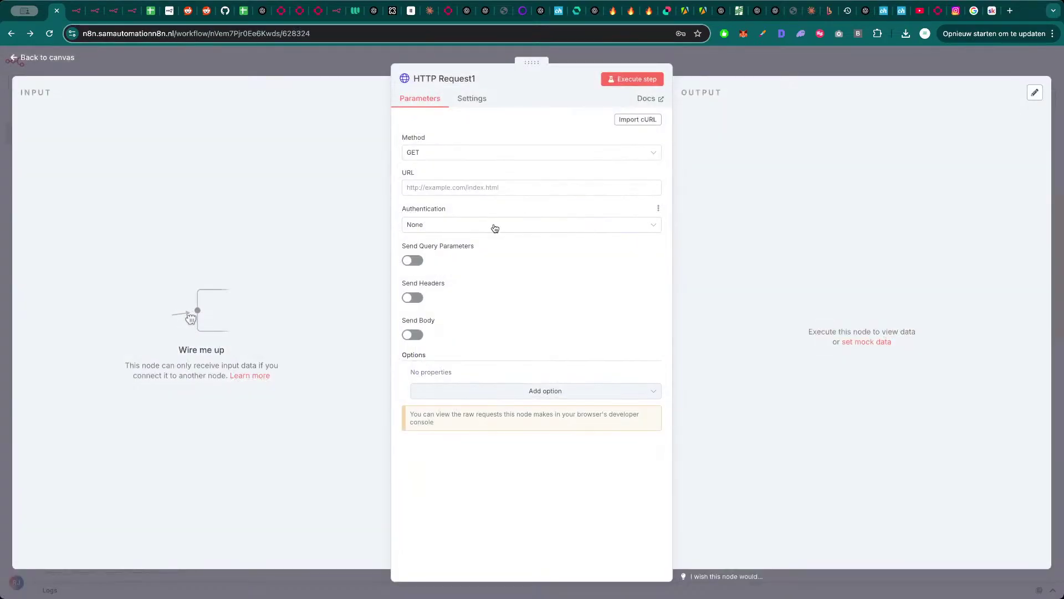
{"action": "left_click", "coordinate": [636, 120]}
{"action": "key", "text": "super+v"}
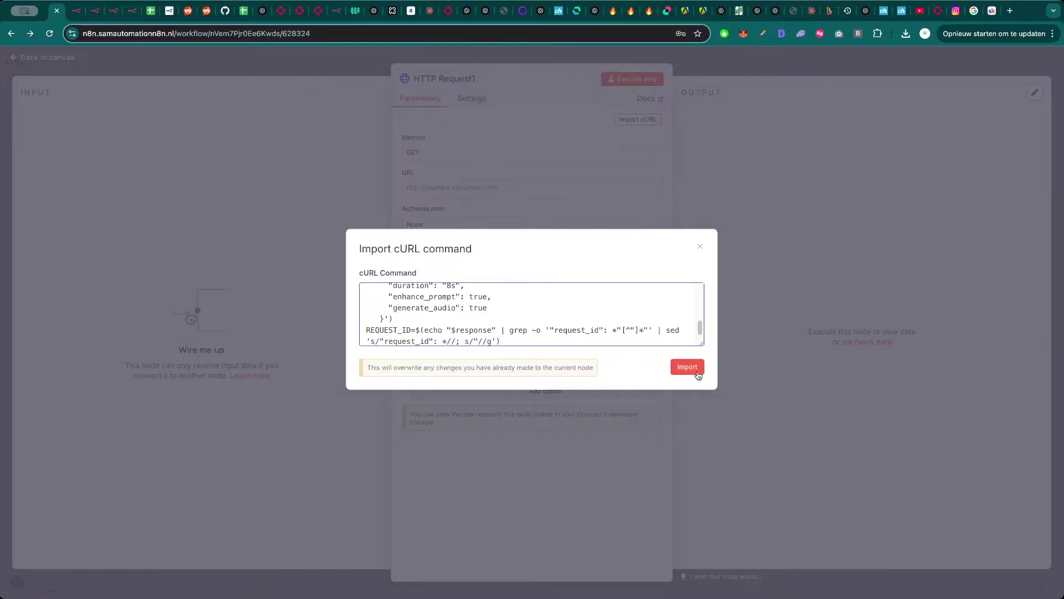
{"action": "left_click", "coordinate": [687, 367]}
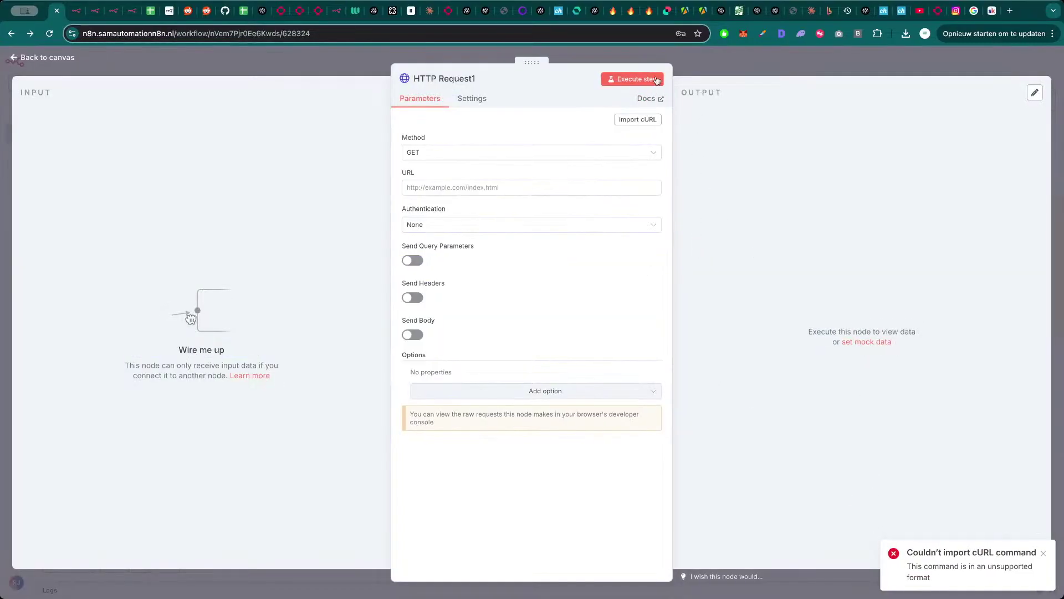
{"action": "key", "text": "Escape"}
{"action": "key", "text": "Delete"}
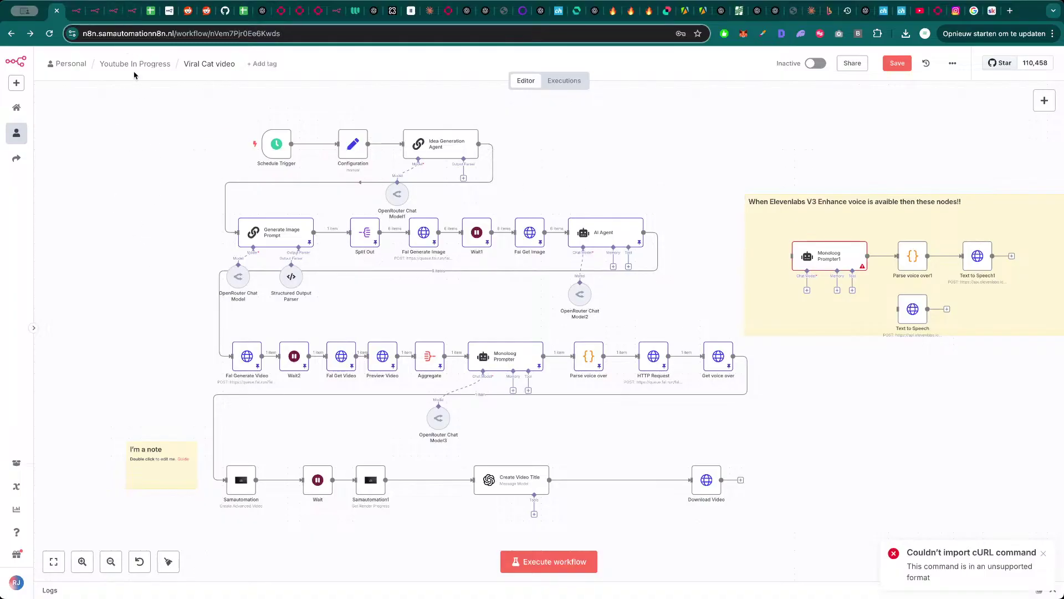
- Close the Kontext playground tab and nudge the Samautomation node on the canvas
{"action": "left_click", "coordinate": [301, 16]}
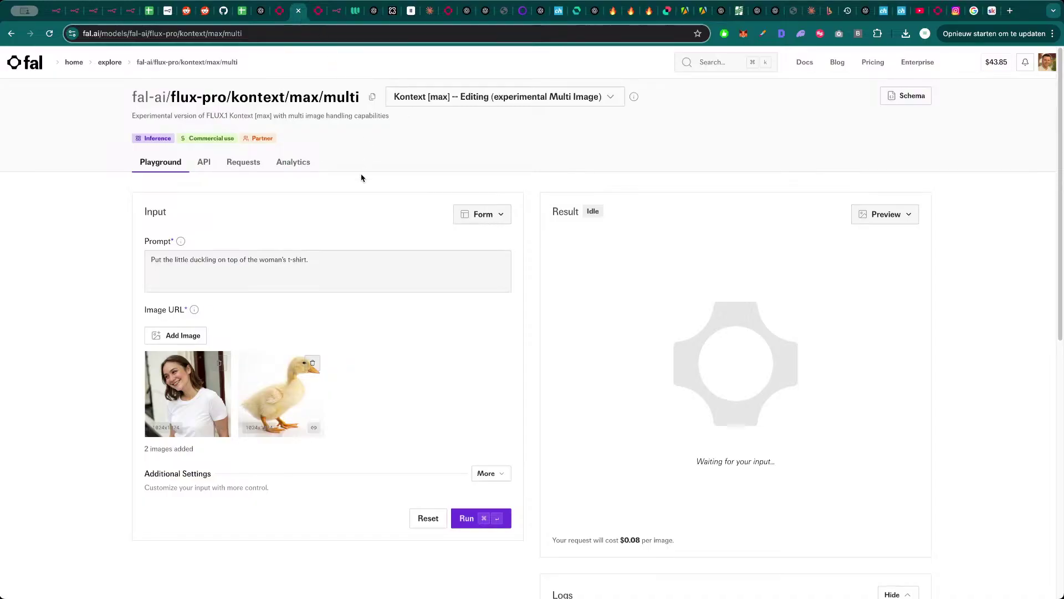
{"action": "key", "text": "super+w"}
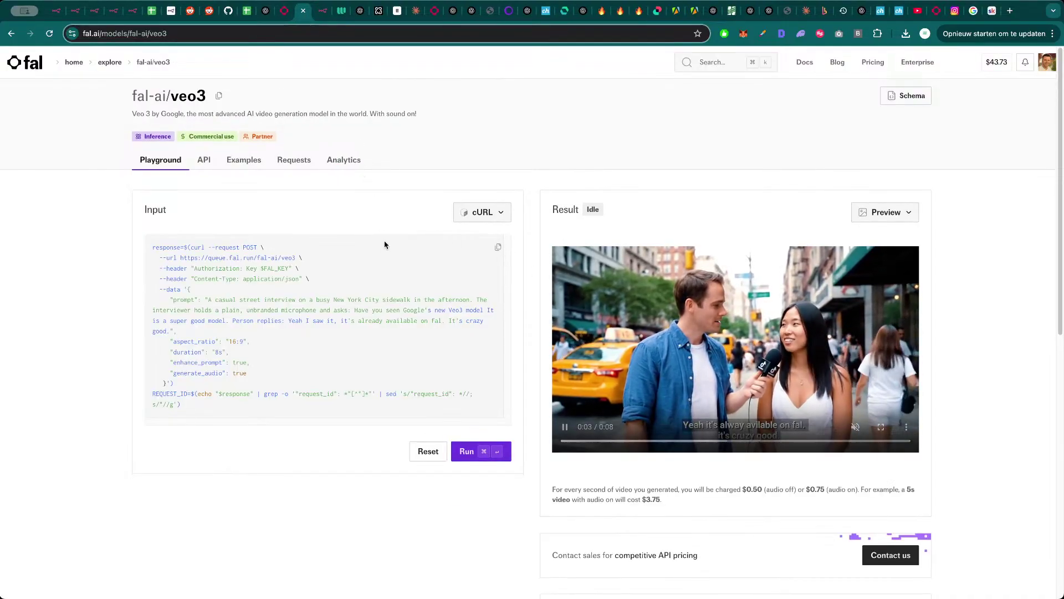
{"action": "key", "text": "super+1"}
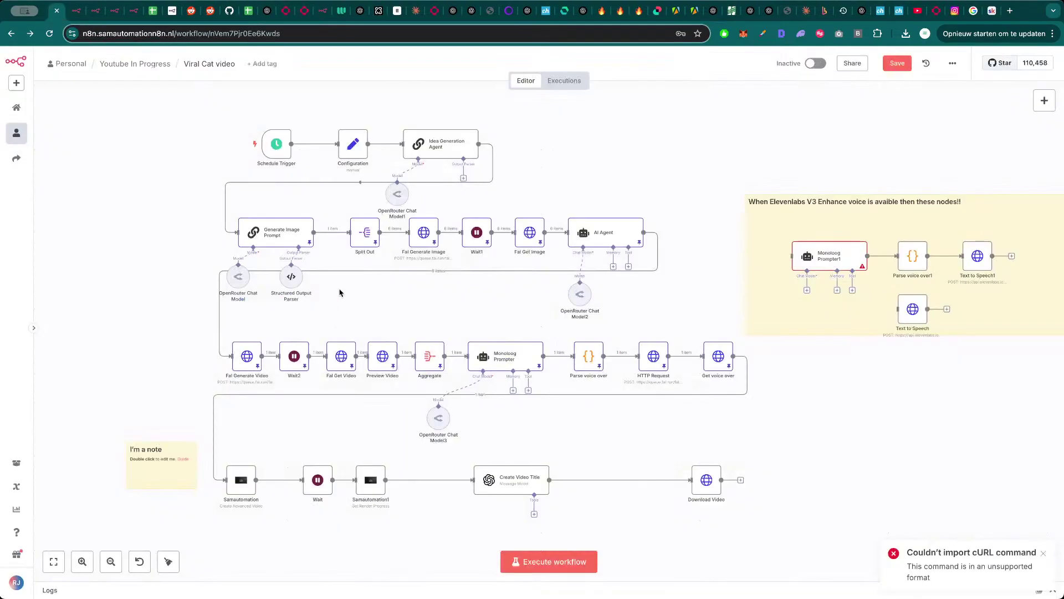
{"action": "scroll", "coordinate": [165, 219], "scroll_direction": "down", "scroll_amount": 2}
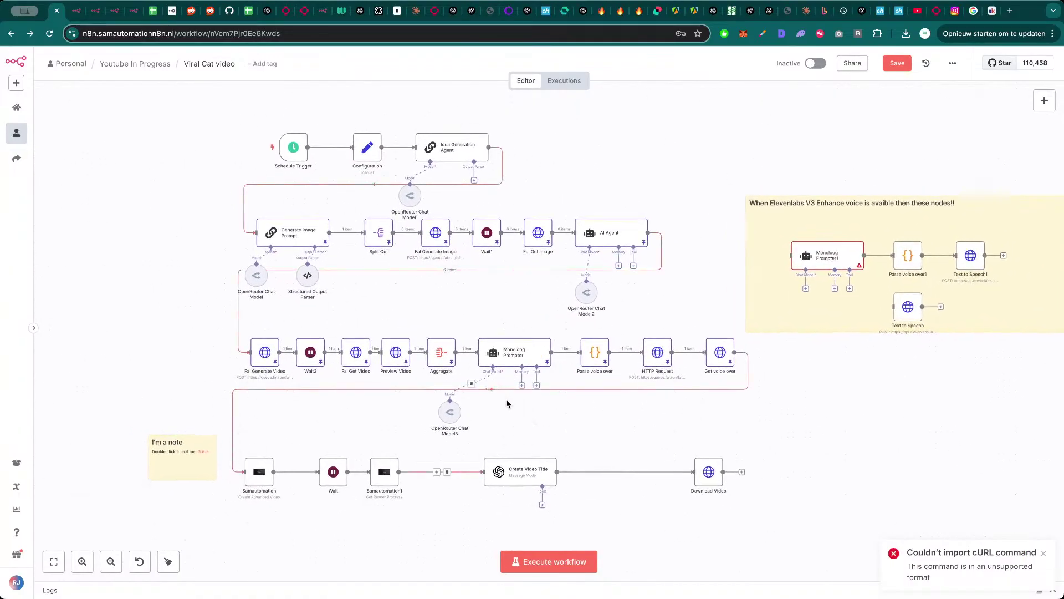
{"action": "left_click_drag", "start_coordinate": [265, 478], "coordinate": [271, 479]}
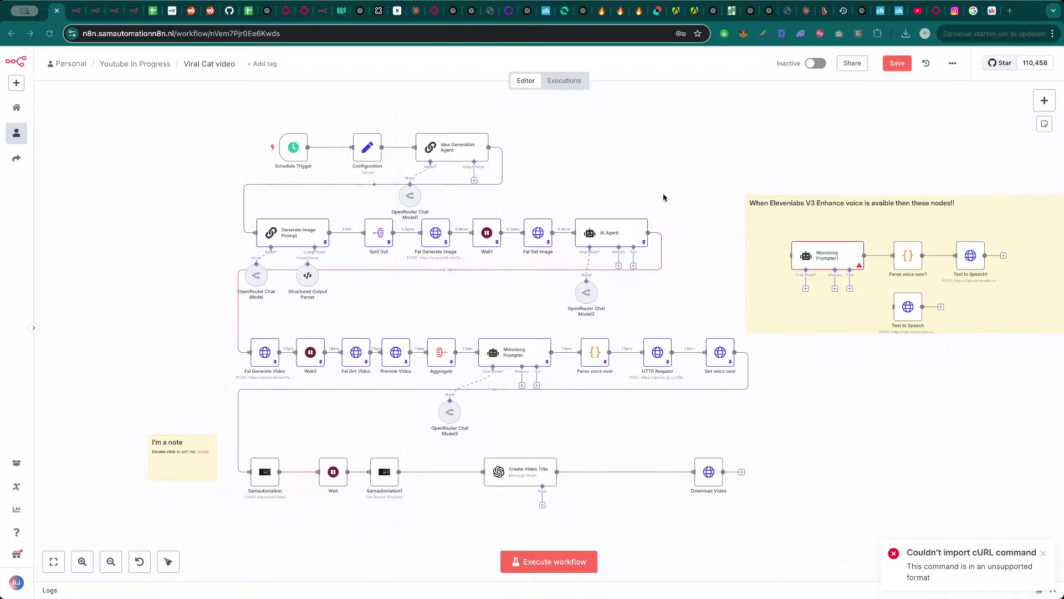
{"action": "left_click", "coordinate": [189, 181]}
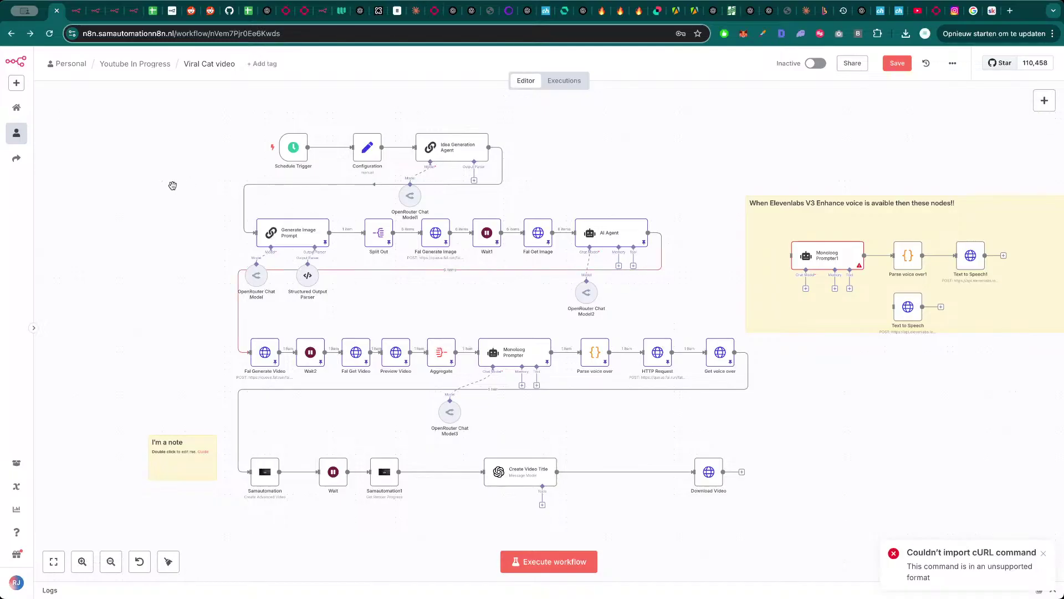
{"action": "scroll", "coordinate": [173, 185], "scroll_direction": "down", "scroll_amount": 2}
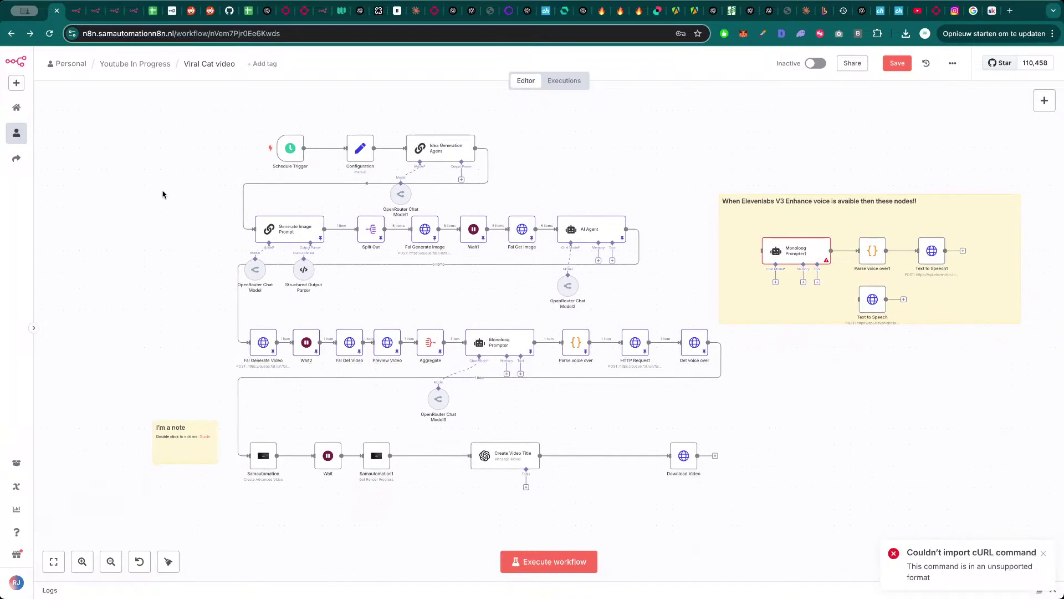
{"action": "scroll", "coordinate": [631, 165], "scroll_direction": "right", "scroll_amount": 2}
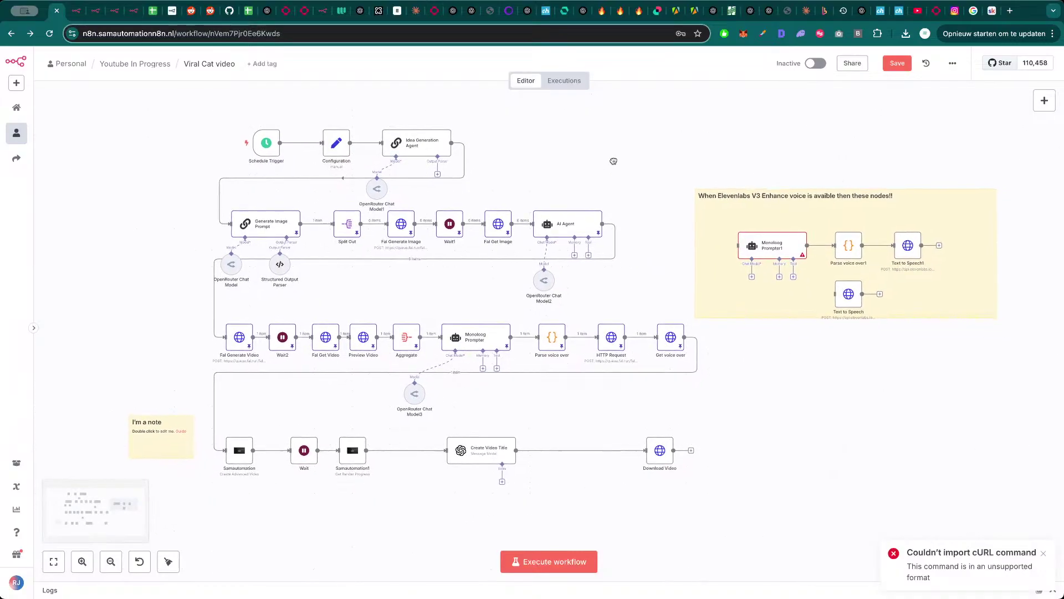
- Cycle through the workflow tabs back to Viral Cat video and open the create-new menu
{"action": "key", "text": "ctrl+Tab"}
{"action": "scroll", "coordinate": [457, 248], "scroll_direction": "down", "scroll_amount": 1}
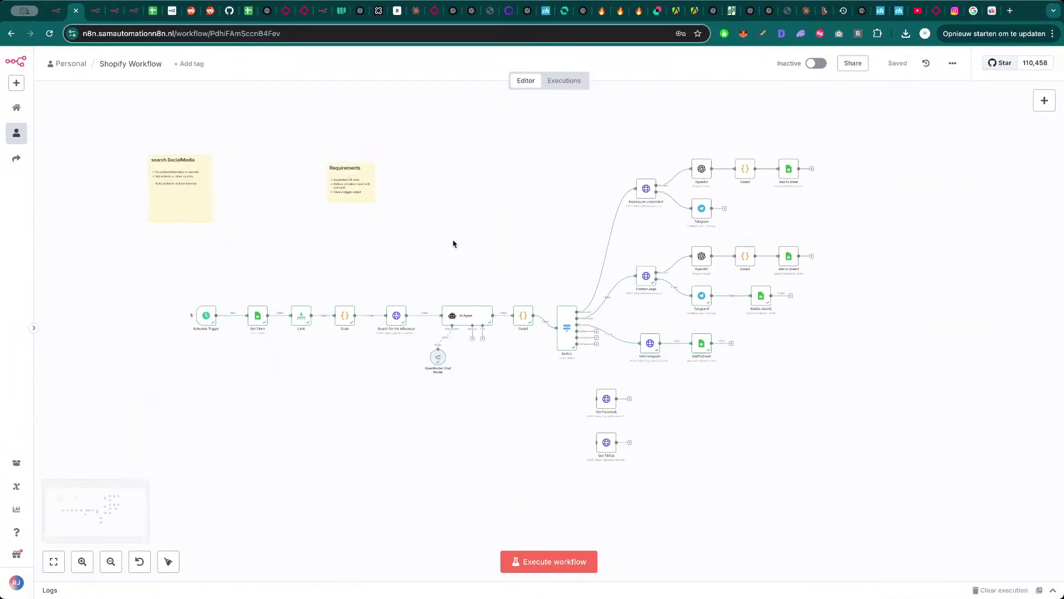
{"action": "key", "text": "ctrl+Tab"}
{"action": "key", "text": "ctrl+shift+Tab"}
{"action": "key", "text": "ctrl+shift+Tab"}
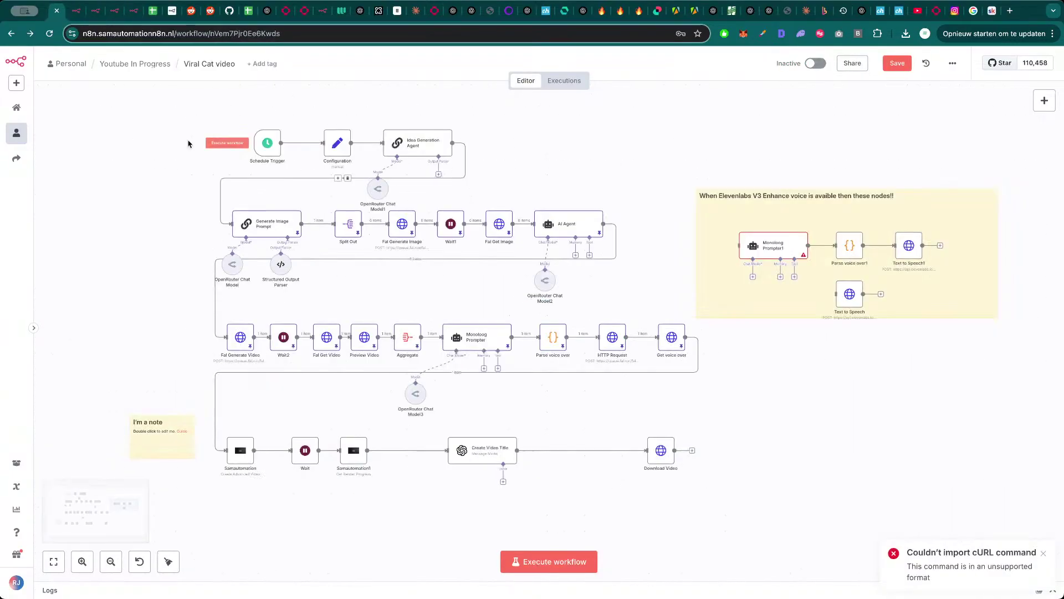
{"action": "left_click", "coordinate": [16, 83]}
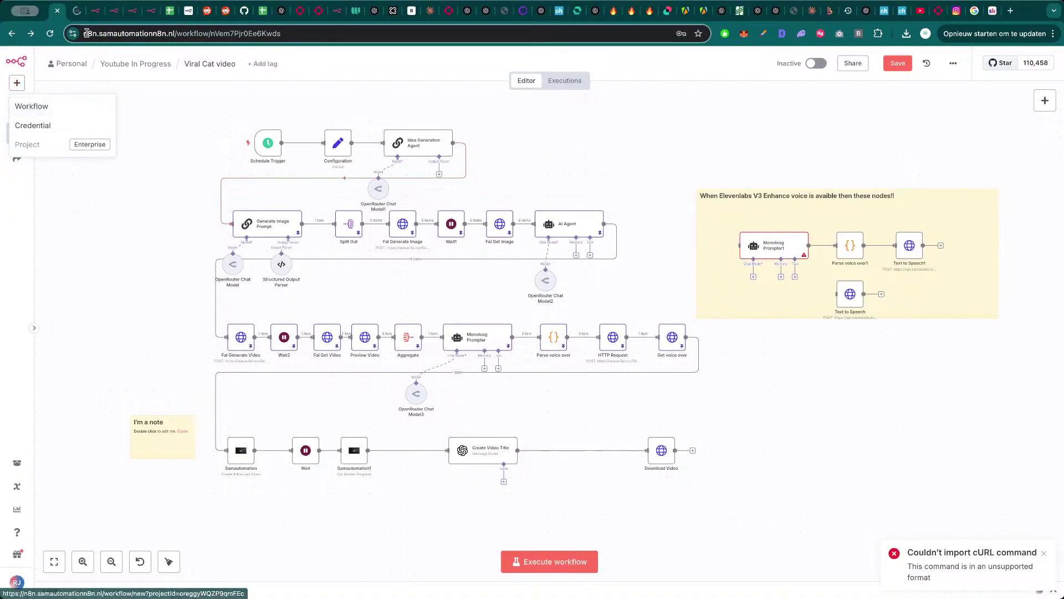
- Create My workflow 16 as a blank workflow and pan its empty canvas
{"action": "left_click", "coordinate": [29, 107]}
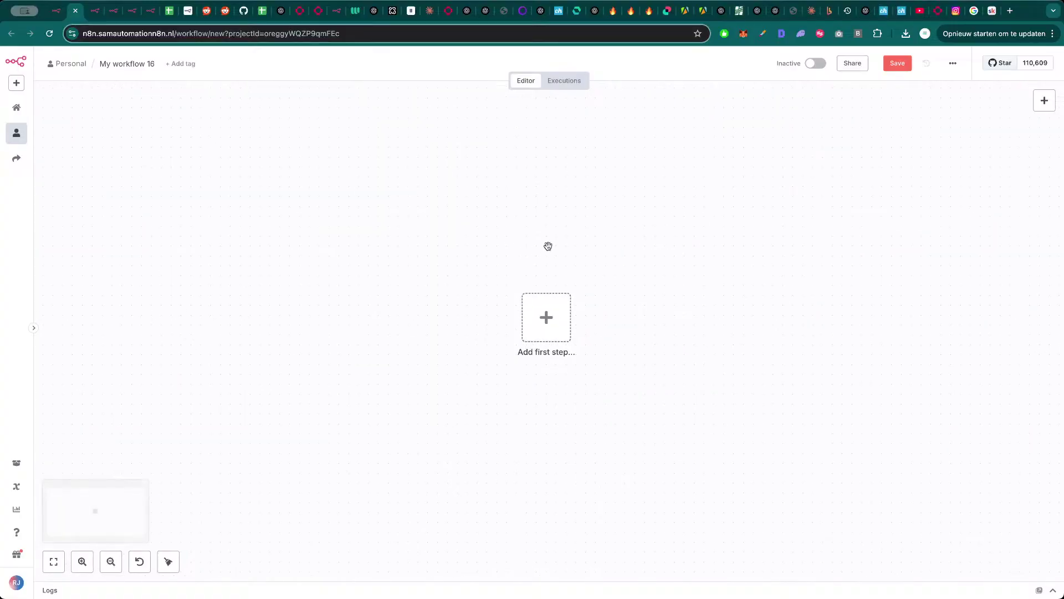
{"action": "mouse_move", "coordinate": [548, 246]}
{"action": "left_mouse_down"}
{"action": "mouse_move", "coordinate": [480, 243]}
{"action": "mouse_move", "coordinate": [559, 245]}
{"action": "left_mouse_up"}
{"action": "scroll", "coordinate": [480, 242], "scroll_direction": "down", "scroll_amount": 2}
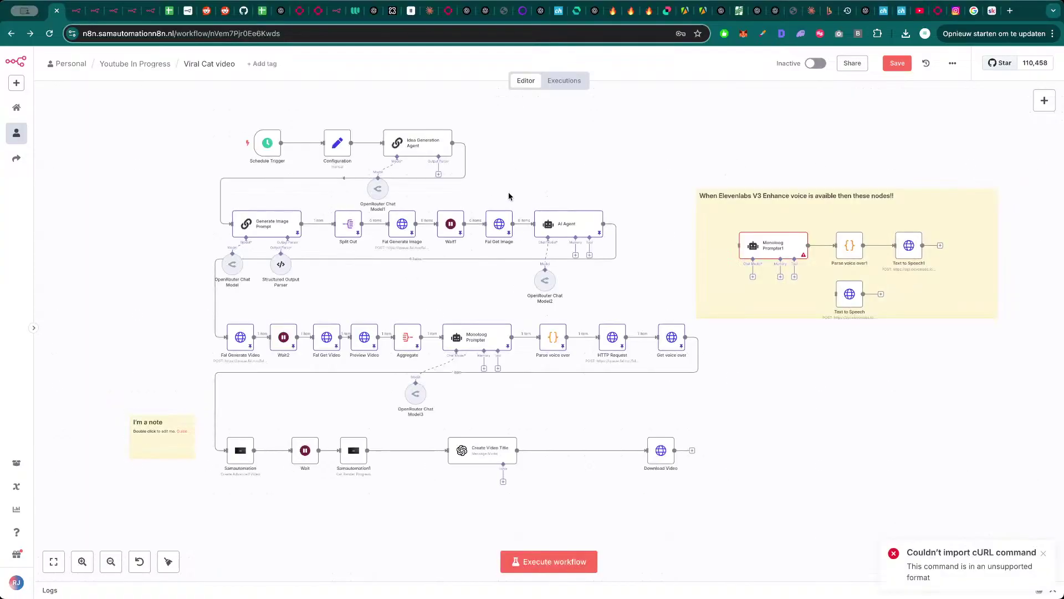
- Return to the Viral Cat video tab and close the 'Couldn't import cURL command' toast
{"action": "key", "text": "ctrl+Tab"}
{"action": "key", "text": "ctrl+Tab"}
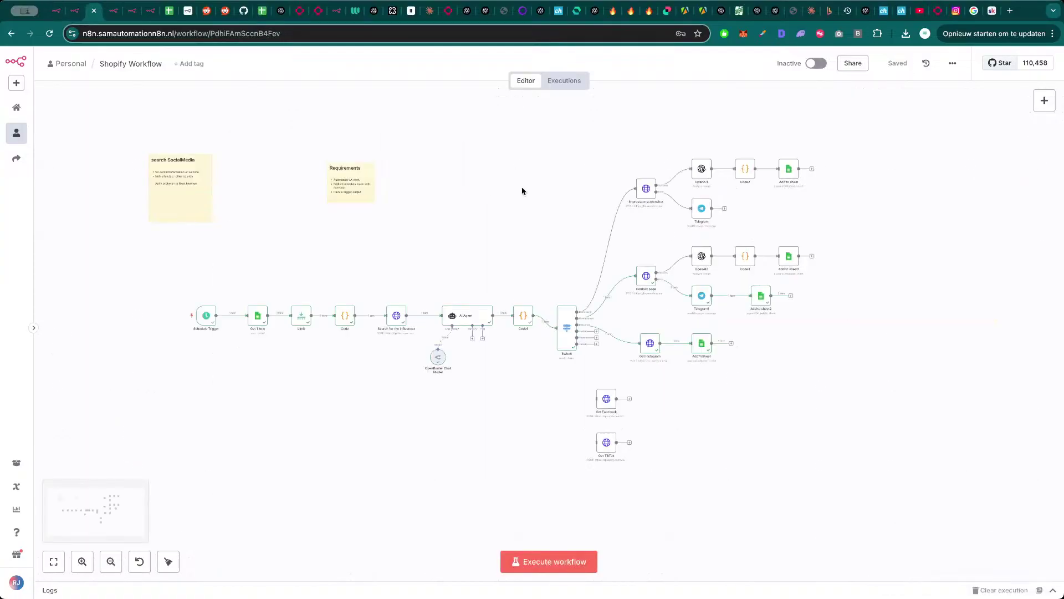
{"action": "key", "text": "ctrl+shift+Tab"}
{"action": "key", "text": "ctrl+shift+Tab"}
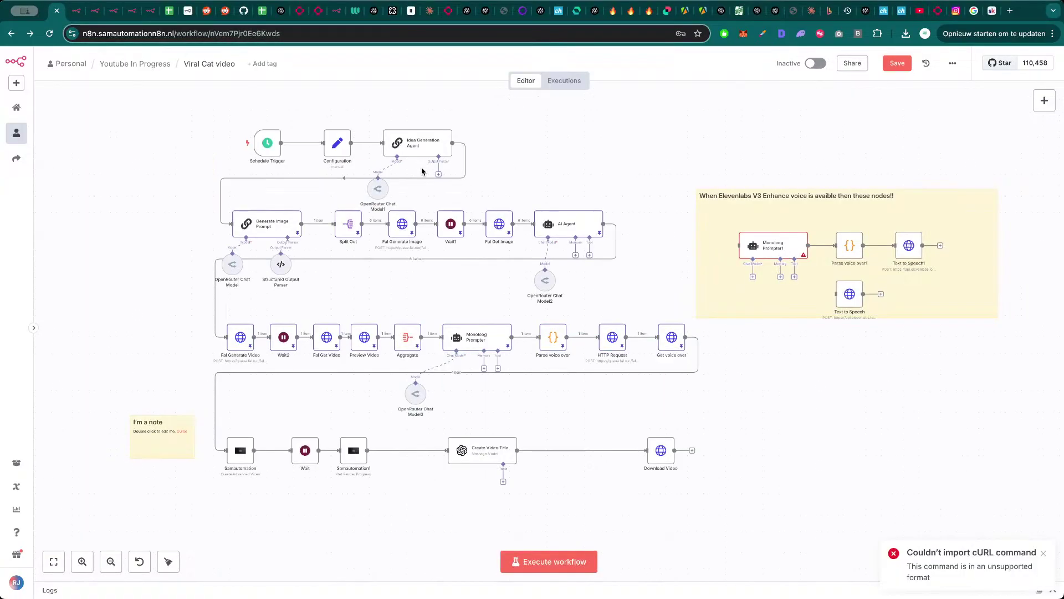
{"action": "scroll", "coordinate": [564, 159], "scroll_direction": "right", "scroll_amount": 2}
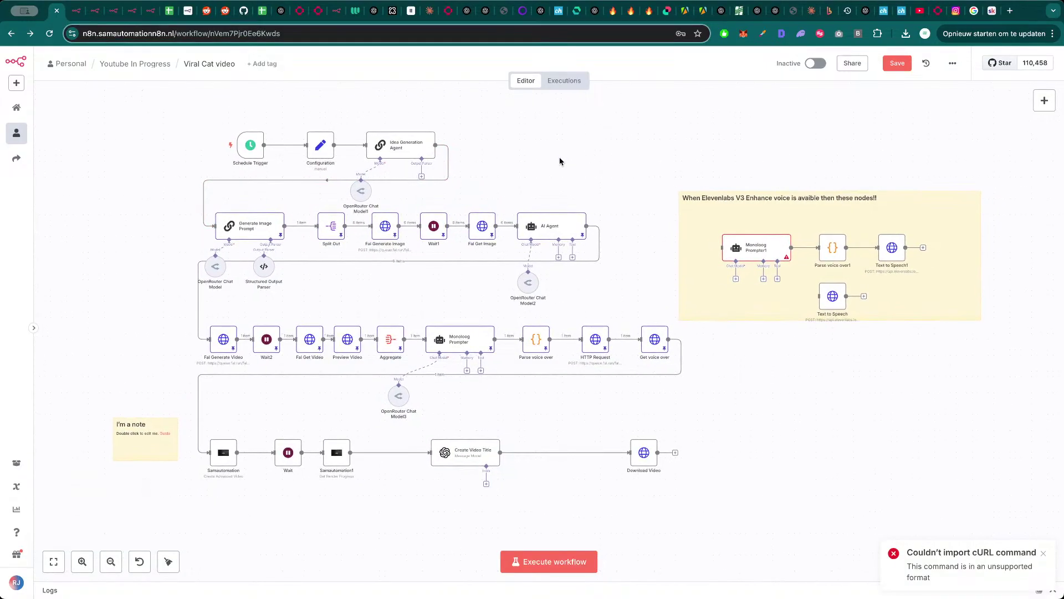
{"action": "scroll", "coordinate": [561, 162], "scroll_direction": "down", "scroll_amount": 2}
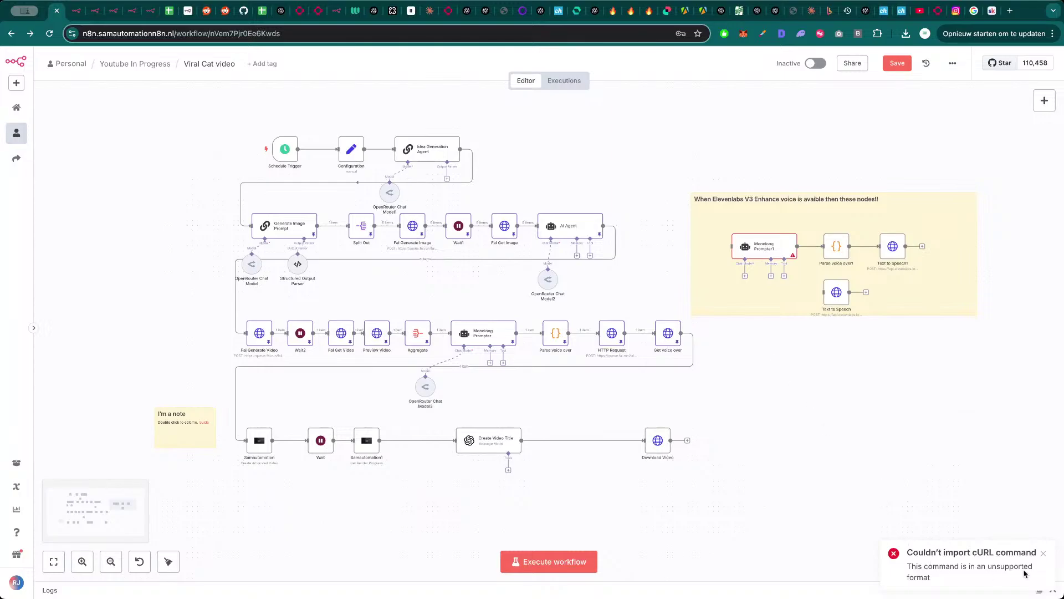
{"action": "left_click", "coordinate": [1043, 553]}
{"action": "scroll", "coordinate": [629, 183], "scroll_direction": "down", "scroll_amount": 3}
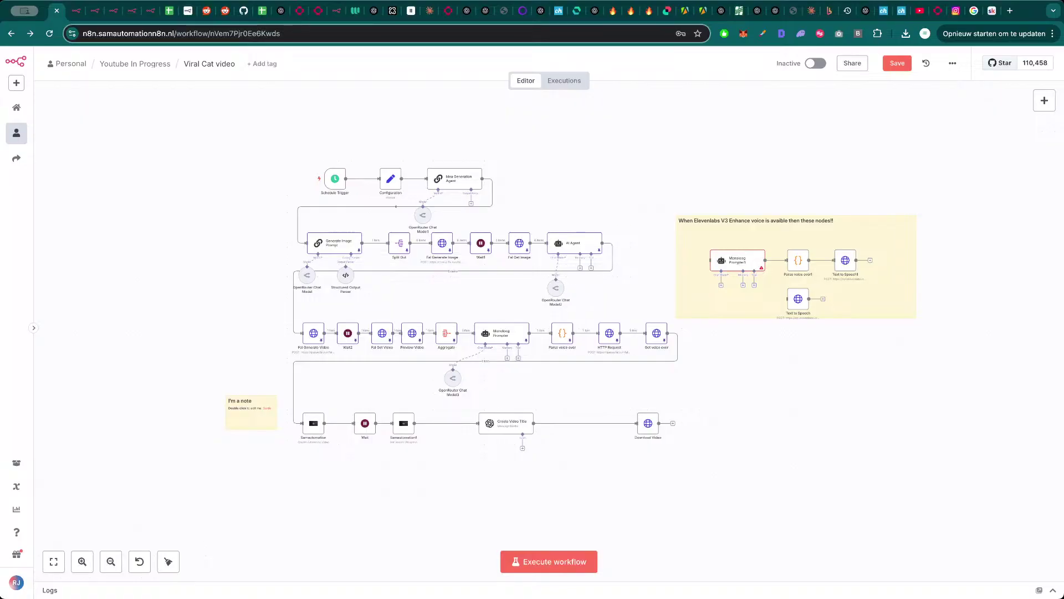
{"action": "left_click", "coordinate": [235, 185]}
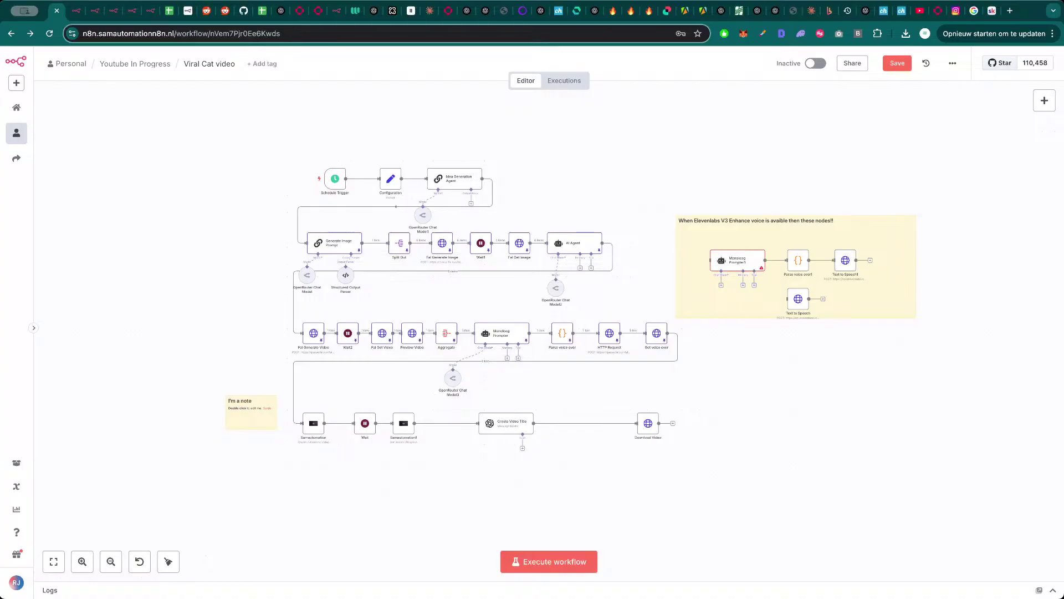